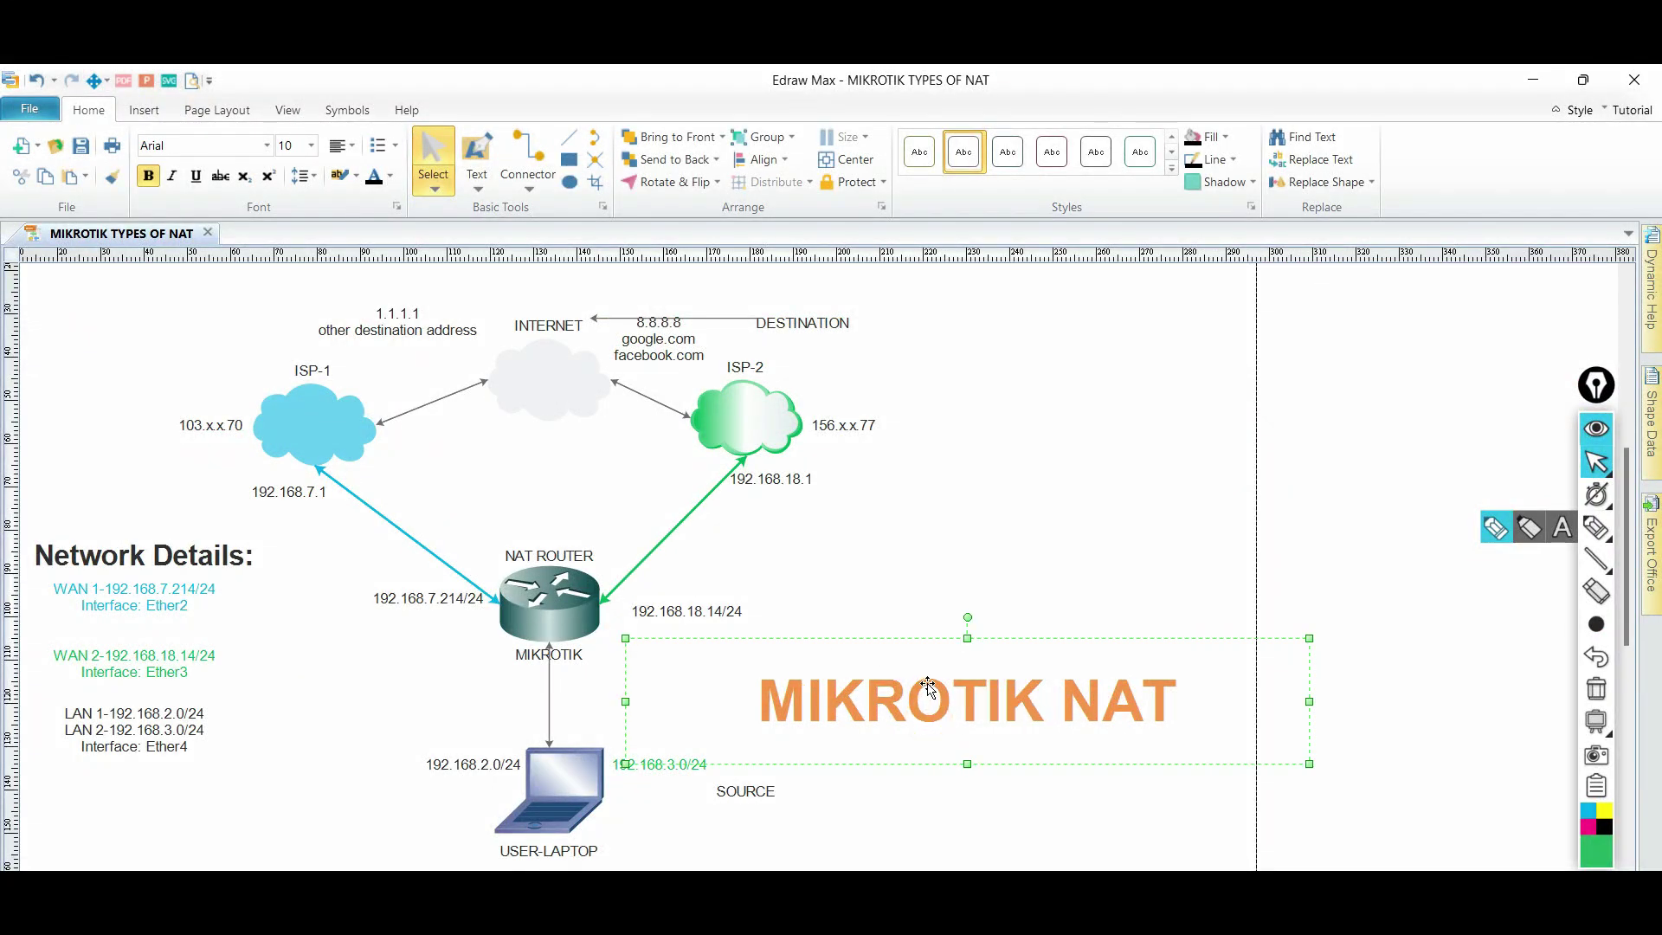
Step: Select the 1.1.1.1 and DESTINATION diagram labels, then highlight the Task 4 heading in the NAT notes
{"action": "left_click", "coordinate": [408, 338], "text": "shift"}
{"action": "left_click", "coordinate": [409, 339]}
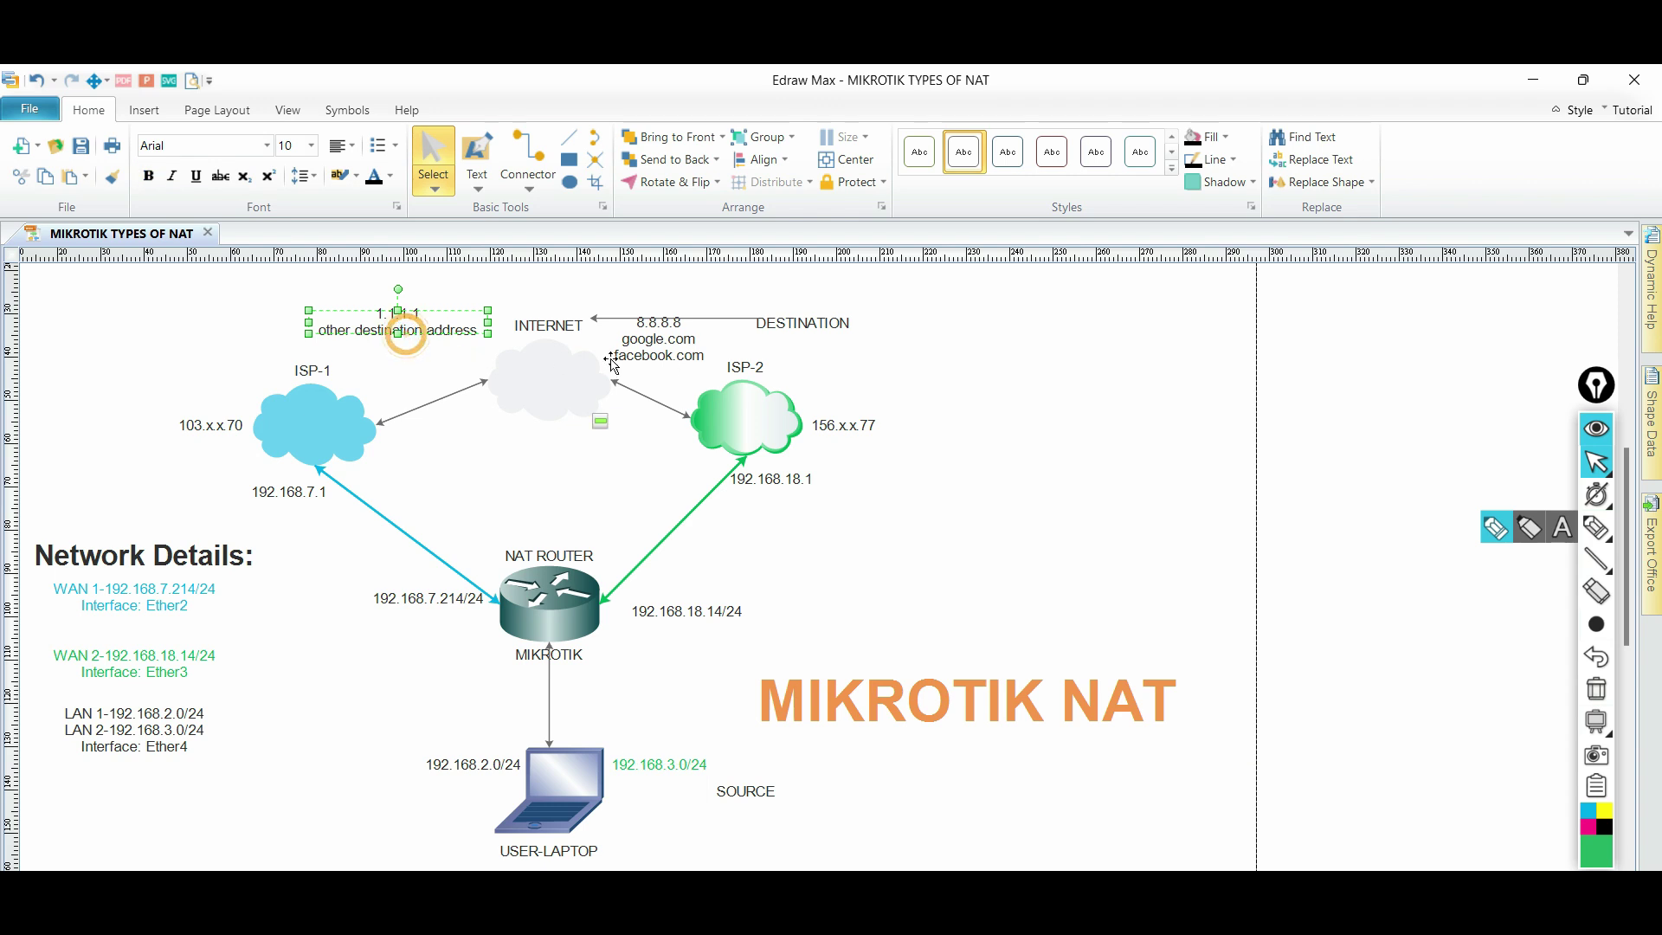
{"action": "left_click", "coordinate": [786, 322]}
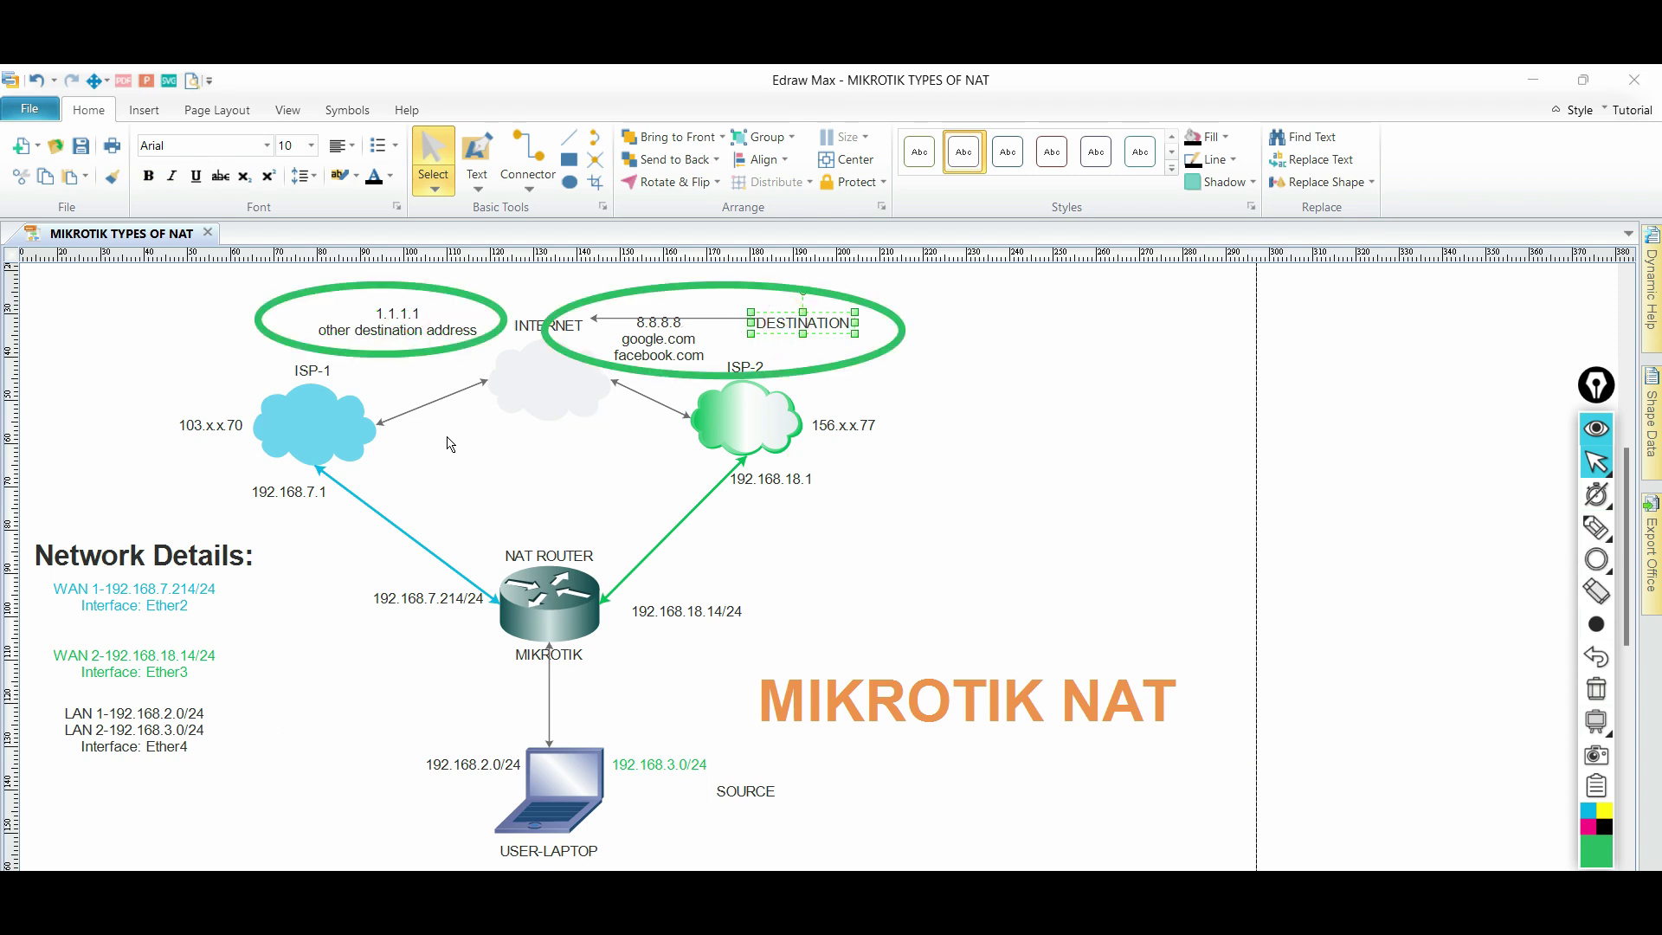
{"action": "key", "text": "alt+Tab"}
{"action": "left_click_drag", "start_coordinate": [1343, 186], "coordinate": [972, 197]}
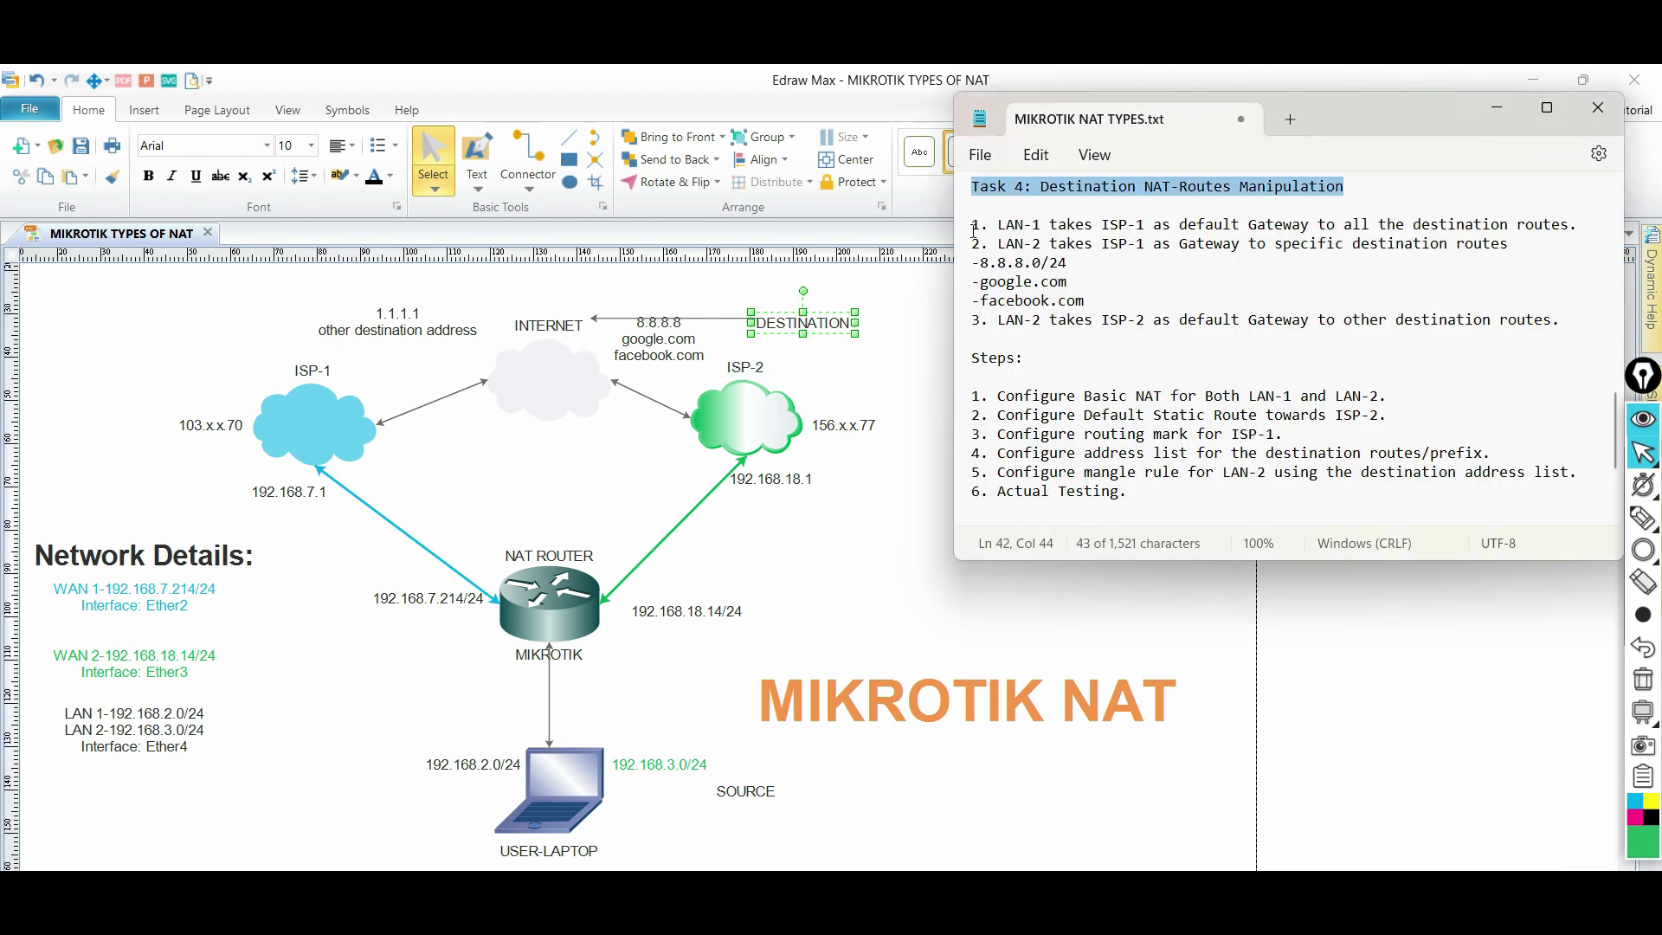
{"action": "left_click_drag", "start_coordinate": [972, 225], "coordinate": [1579, 229]}
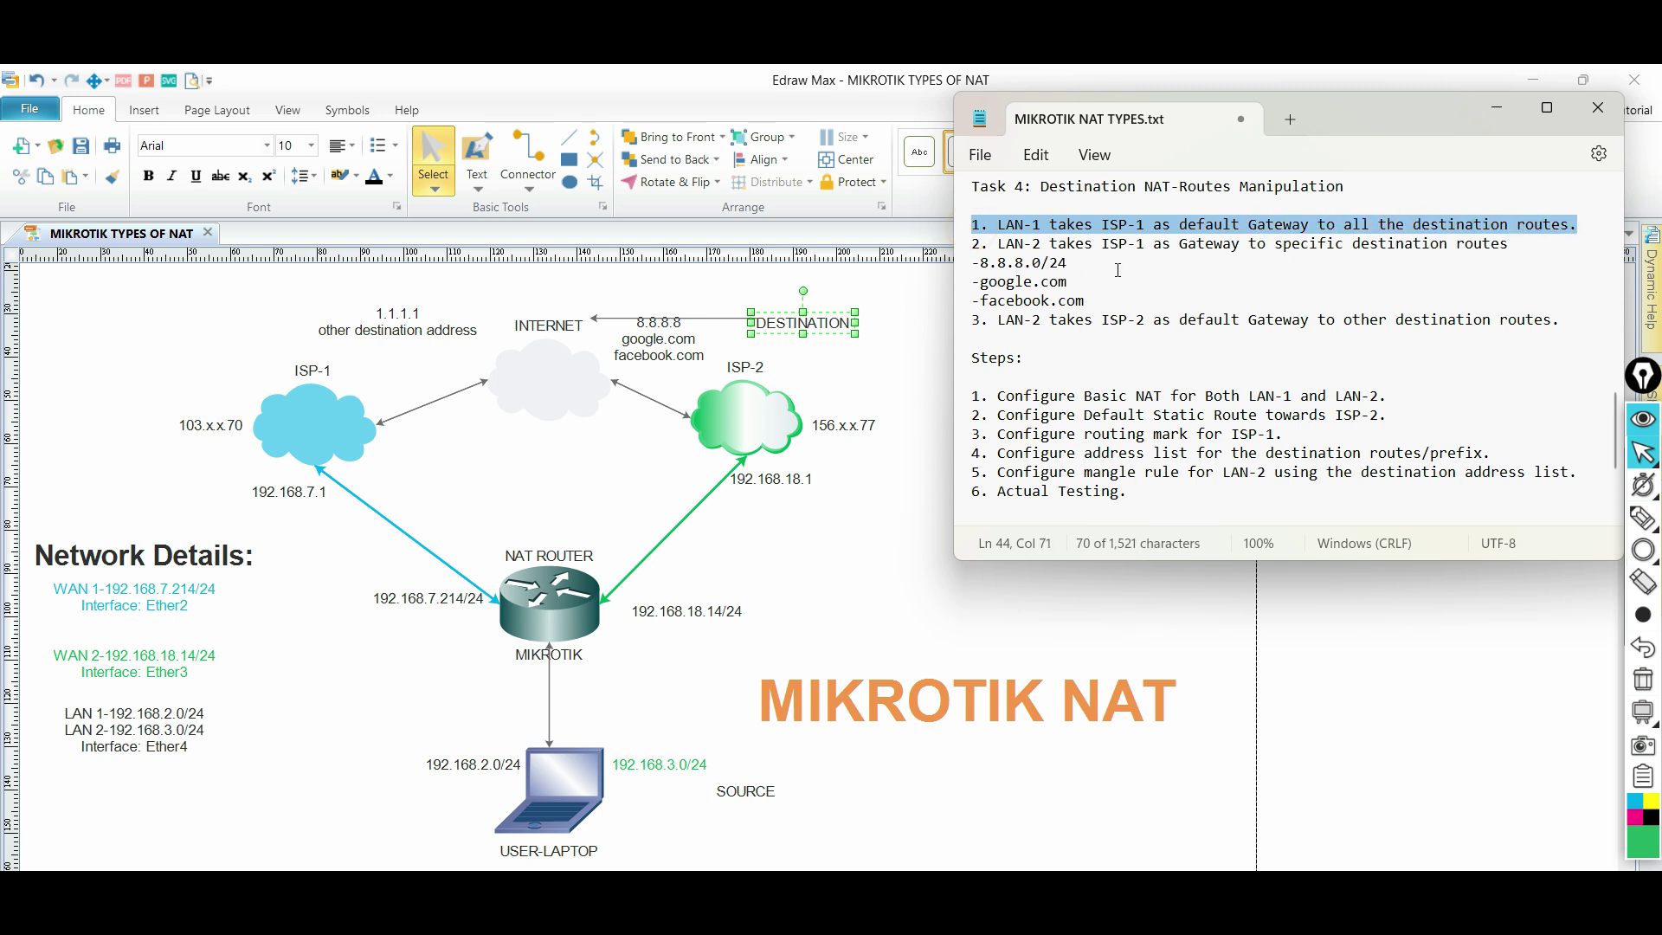
{"action": "mouse_move", "coordinate": [336, 334]}
{"action": "left_mouse_down"}
{"action": "mouse_move", "coordinate": [495, 778]}
{"action": "mouse_move", "coordinate": [431, 806]}
{"action": "left_mouse_up"}
{"action": "left_click", "coordinate": [458, 768]}
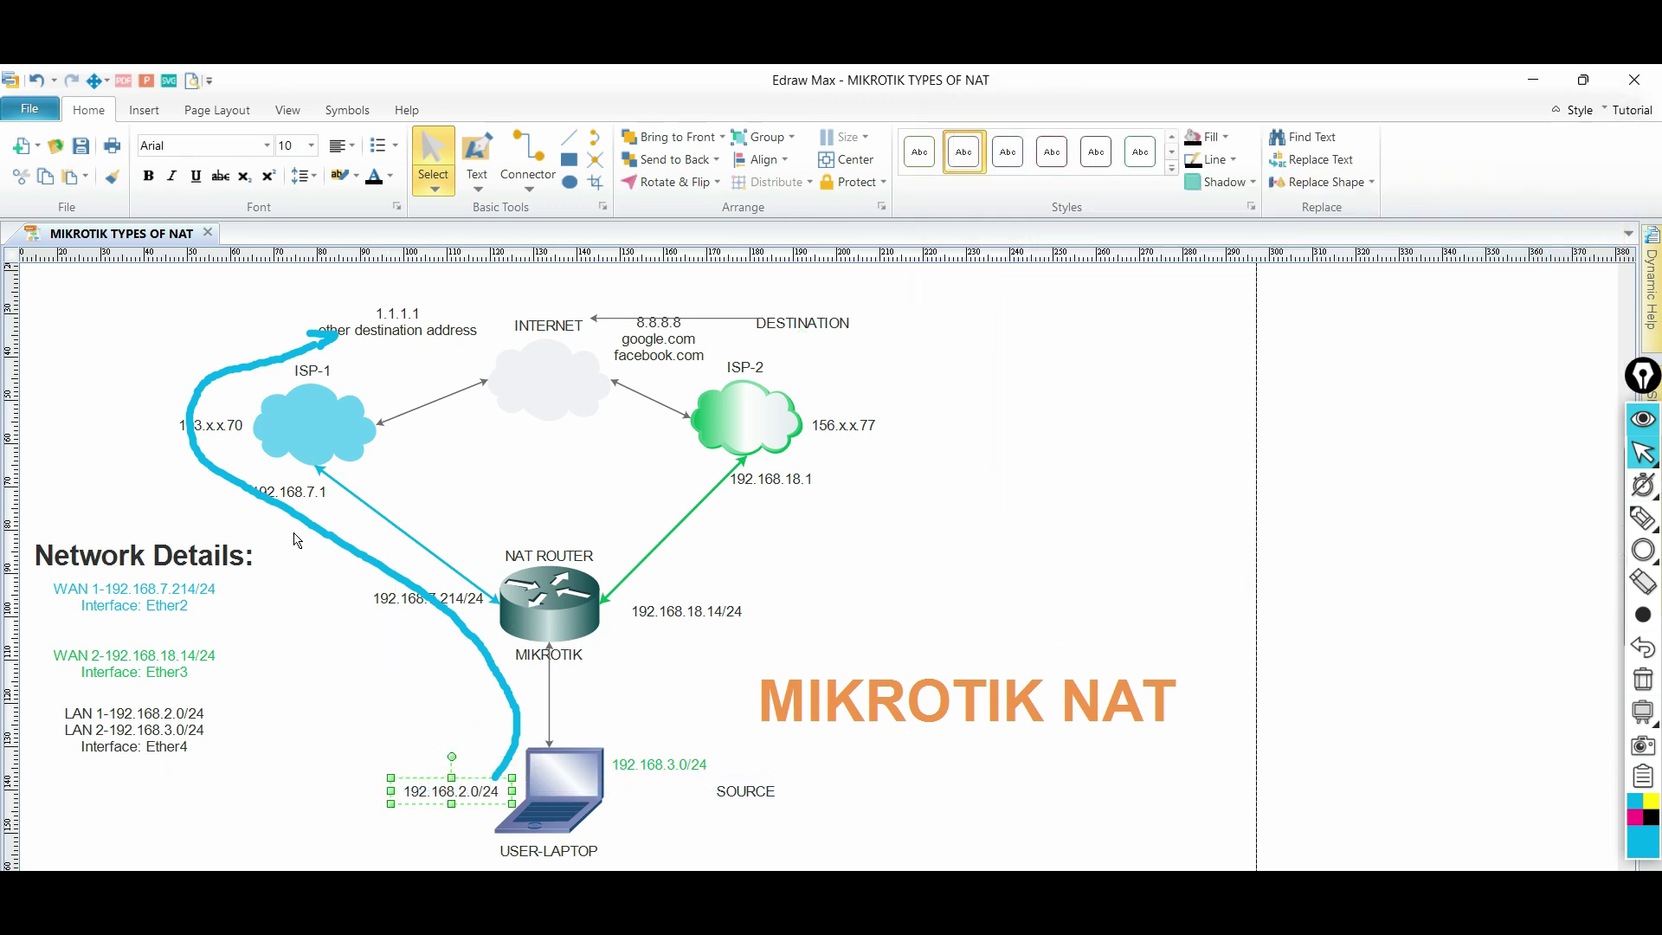
{"action": "key", "text": "alt+Tab"}
{"action": "left_click_drag", "start_coordinate": [1577, 224], "coordinate": [971, 227]}
{"action": "key", "text": "ctrl+shift+c"}
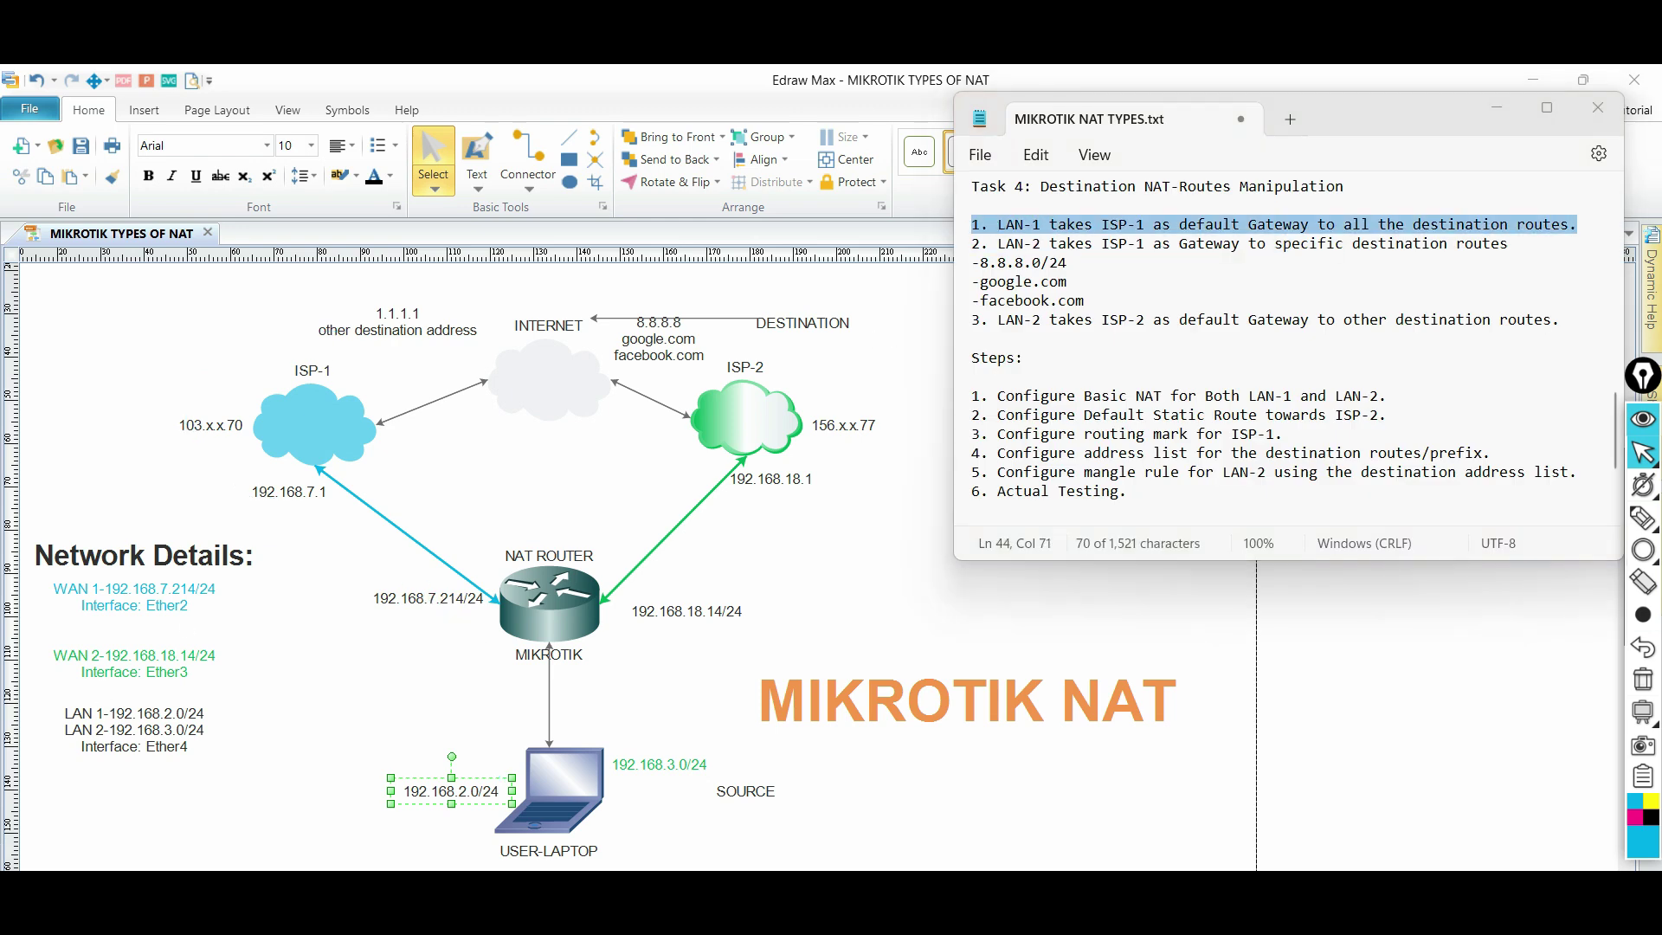
{"action": "left_click_drag", "start_coordinate": [975, 244], "coordinate": [1513, 253]}
{"action": "left_click_drag", "start_coordinate": [1110, 301], "coordinate": [968, 267]}
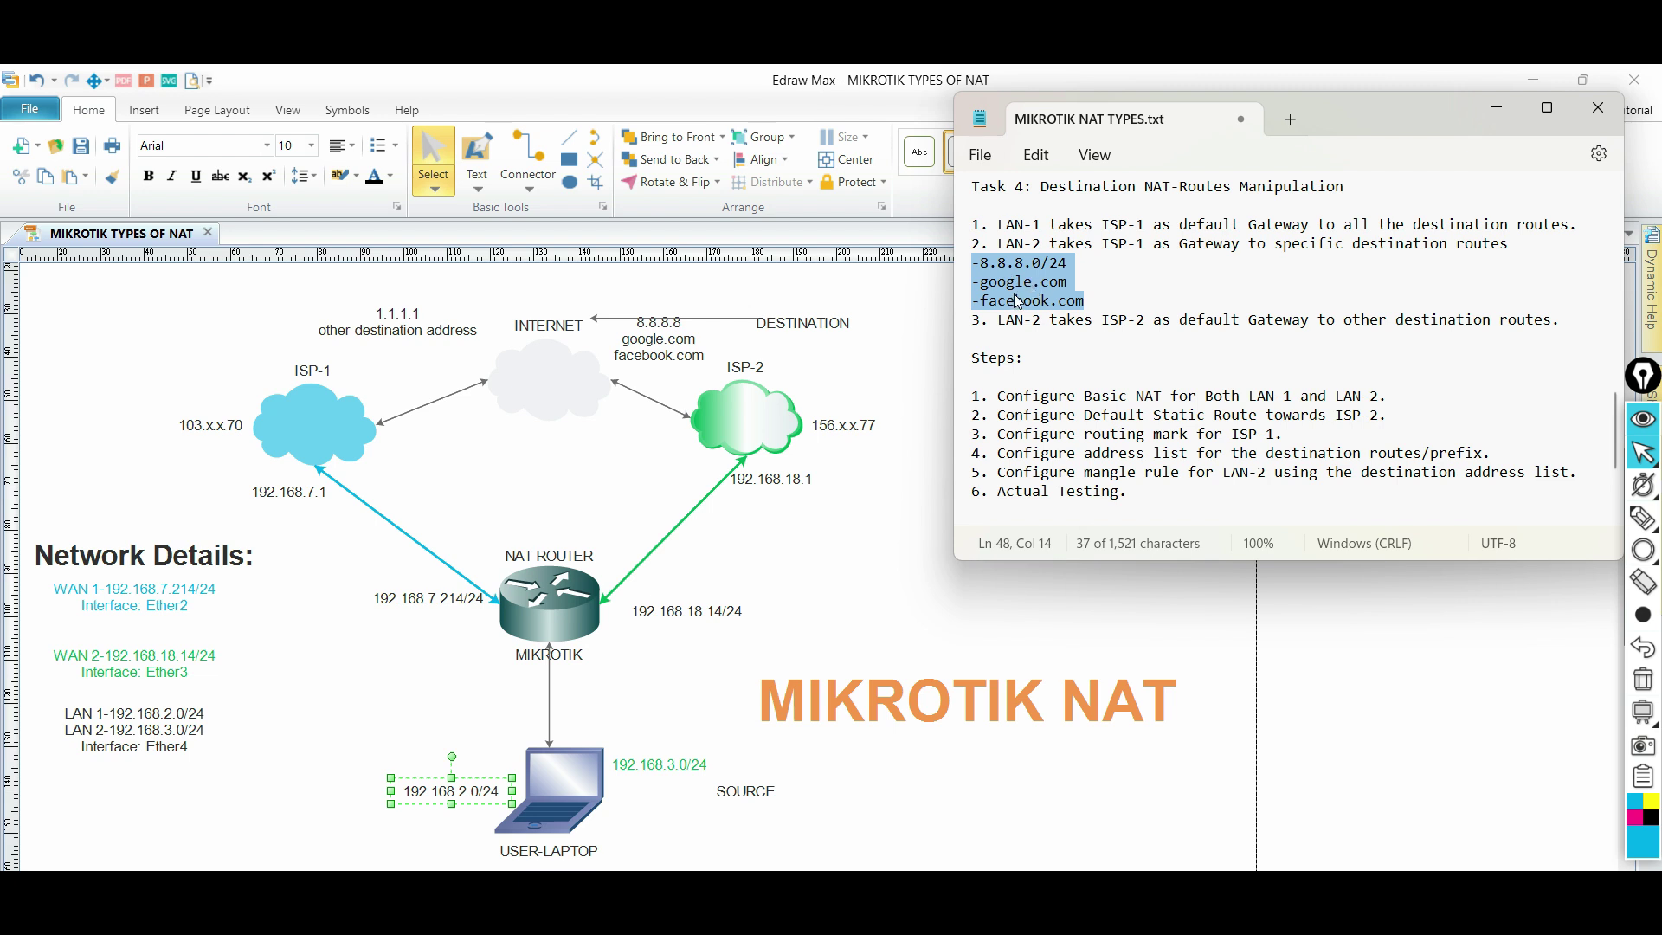
{"action": "mouse_move", "coordinate": [634, 319]}
{"action": "left_mouse_down"}
{"action": "mouse_move", "coordinate": [532, 689]}
{"action": "mouse_move", "coordinate": [625, 779]}
{"action": "left_mouse_up"}
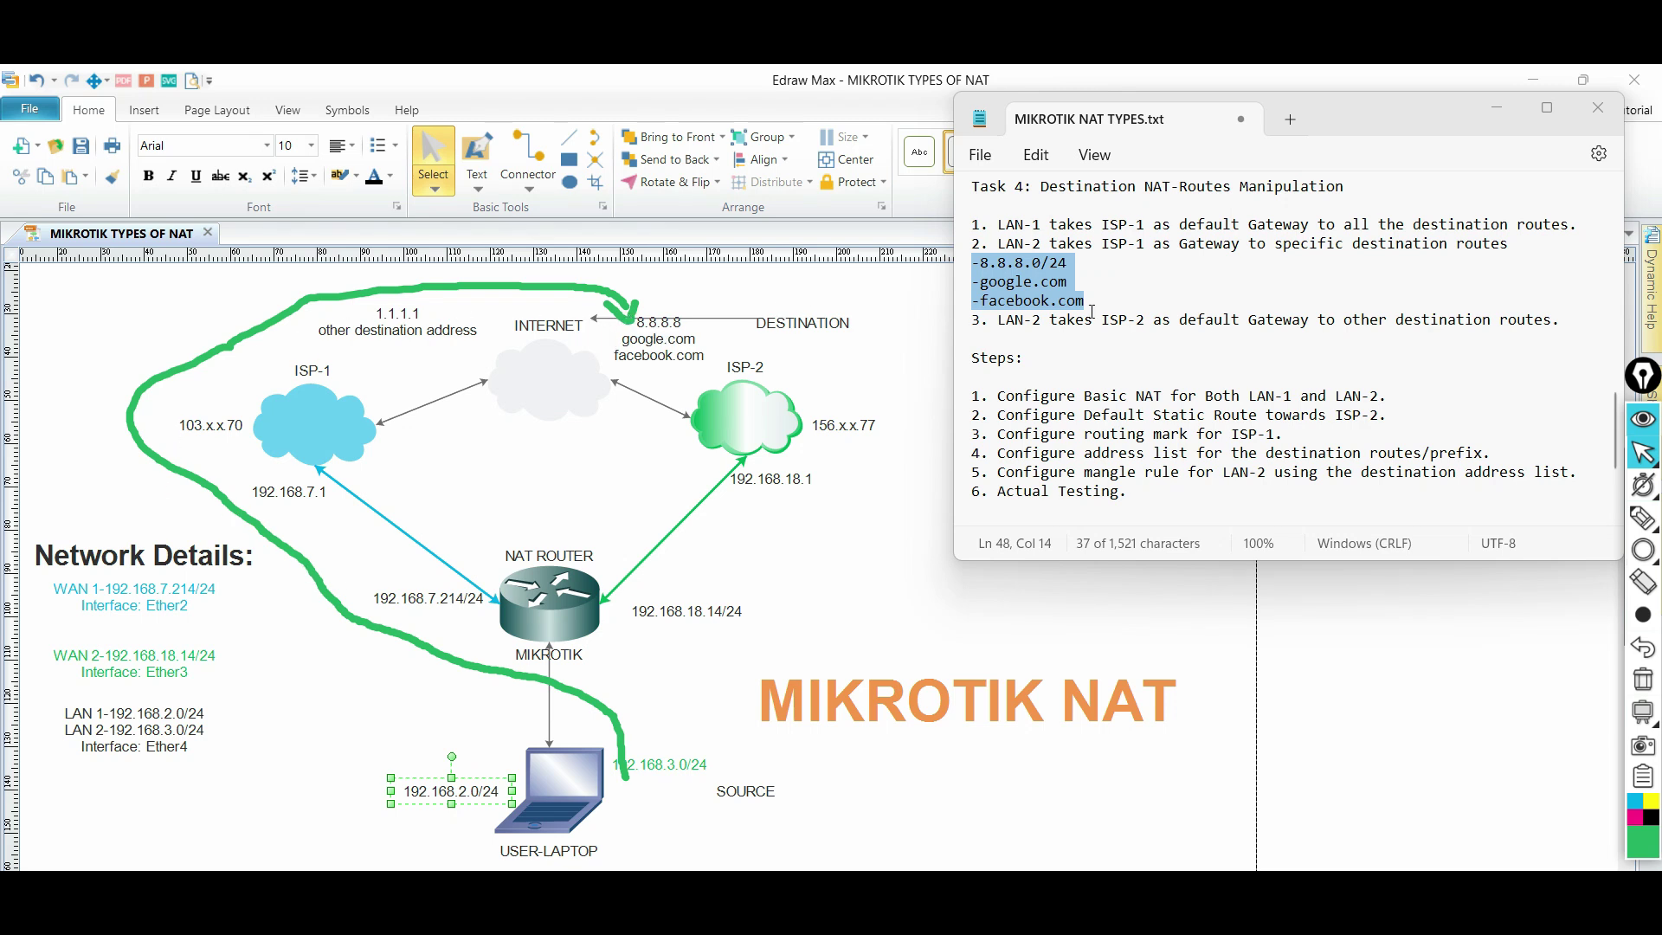
{"action": "left_click_drag", "start_coordinate": [1095, 297], "coordinate": [961, 249]}
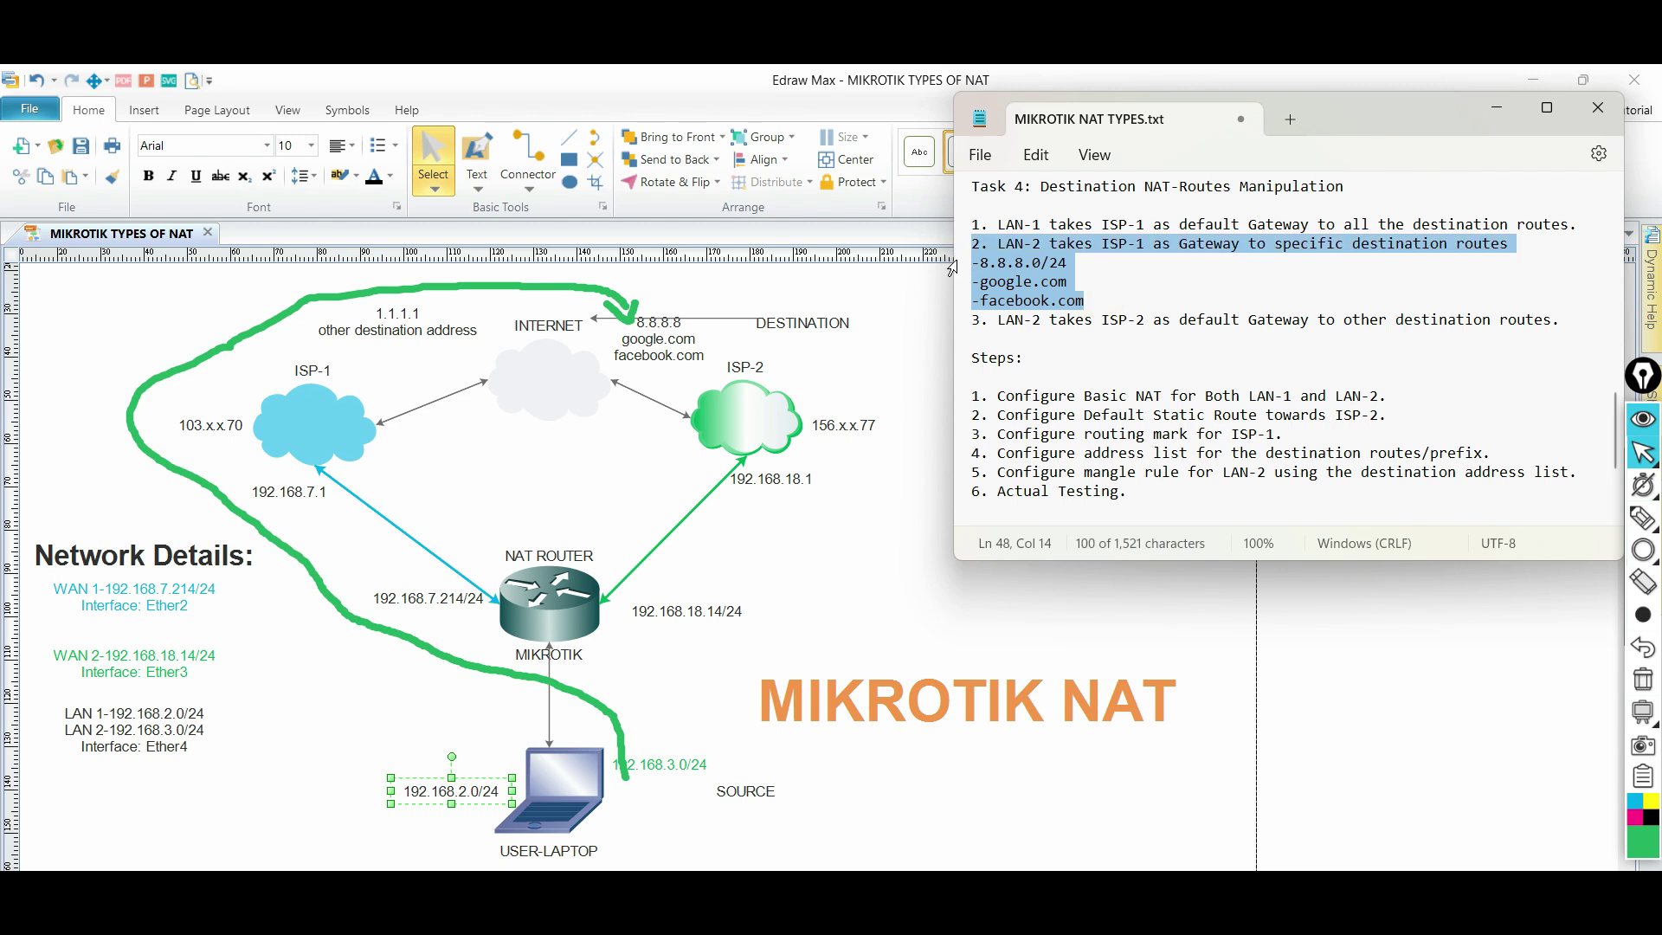
{"action": "left_click", "coordinate": [946, 387]}
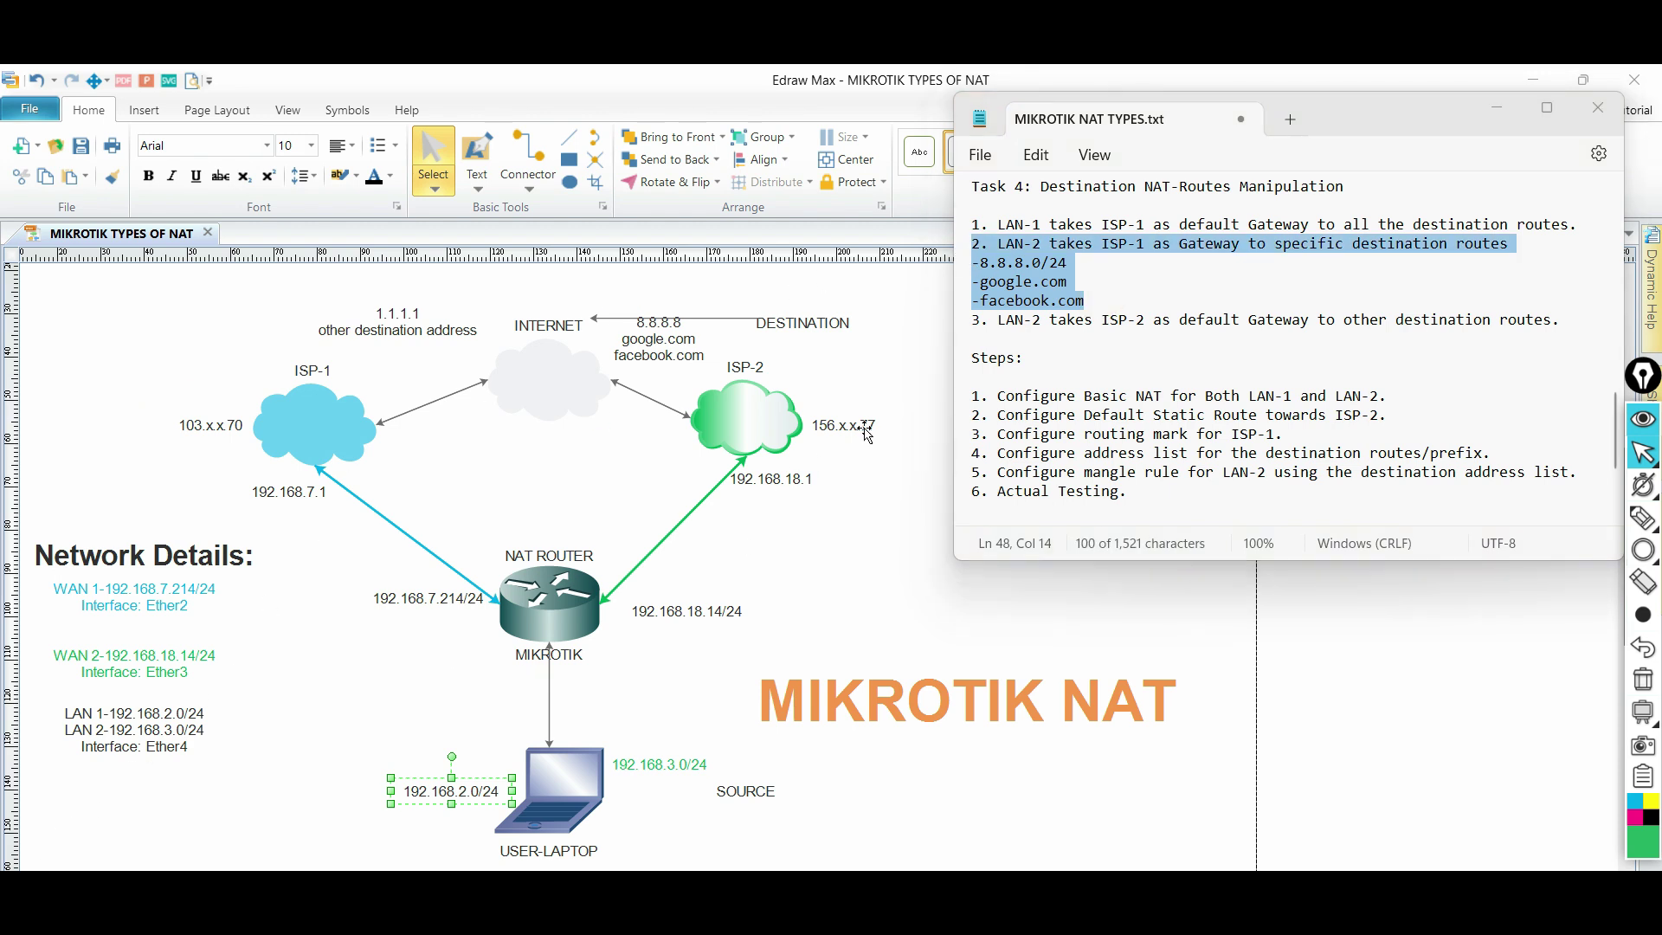
{"action": "left_click_drag", "start_coordinate": [973, 322], "coordinate": [1566, 331]}
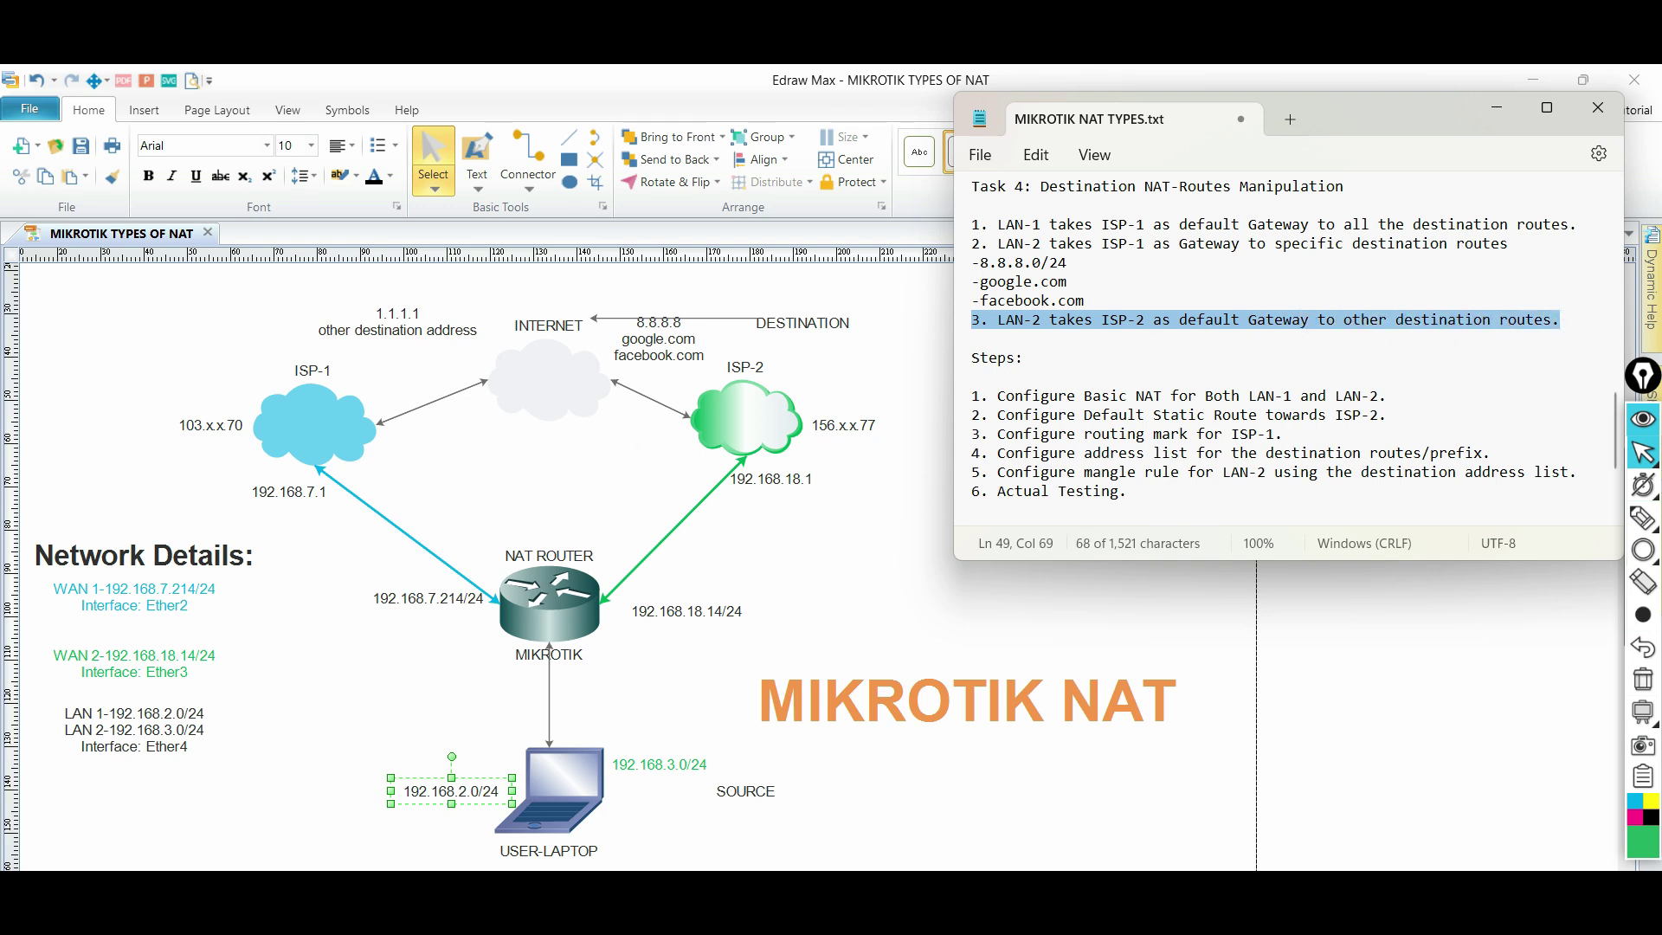
{"action": "left_click_drag", "start_coordinate": [424, 351], "coordinate": [628, 822]}
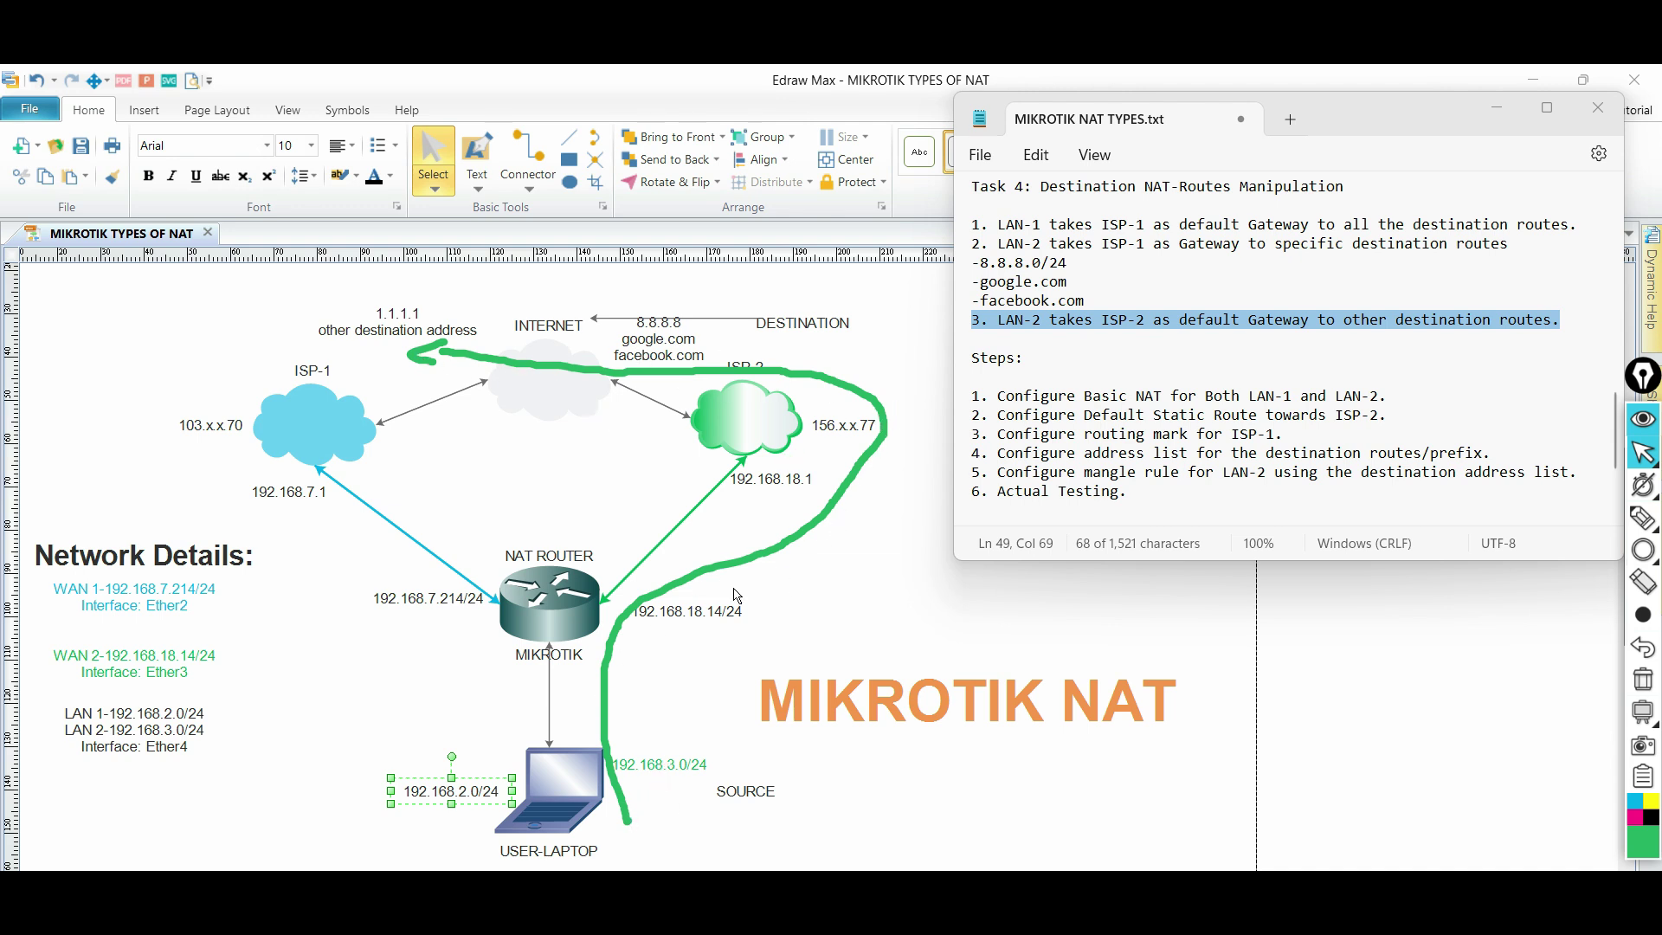
{"action": "key", "text": "ctrl+z"}
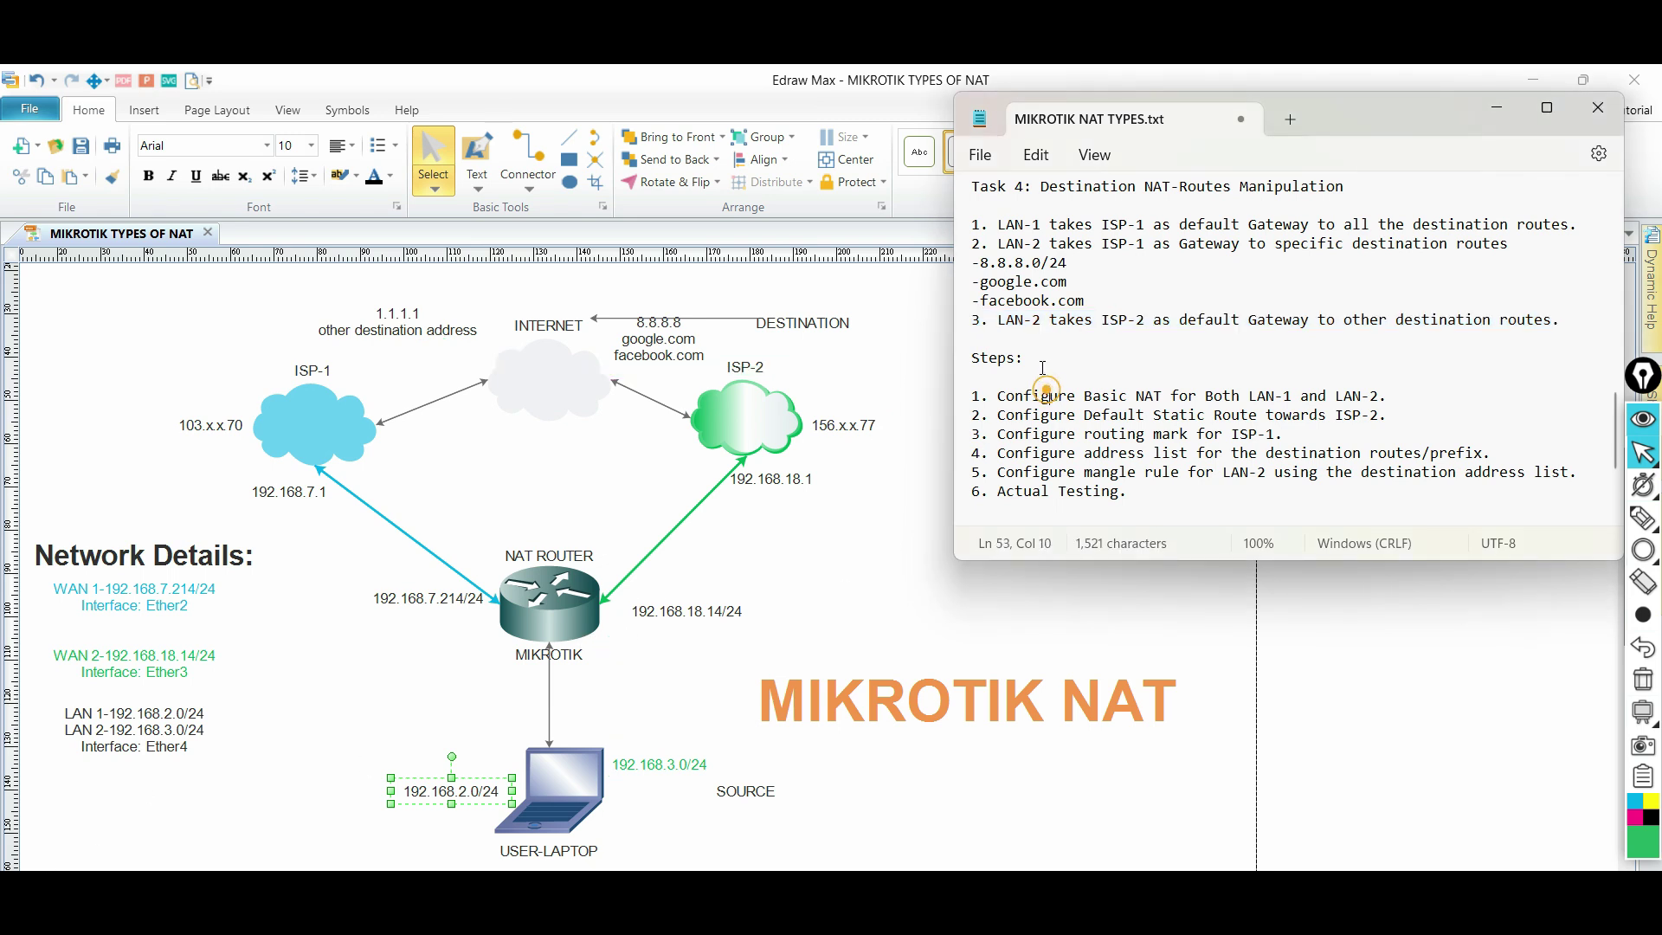
Step: Add the line '-Pre-configured Ip addreses.' under Steps: and select the first configuration step
{"action": "double_click", "coordinate": [1060, 358]}
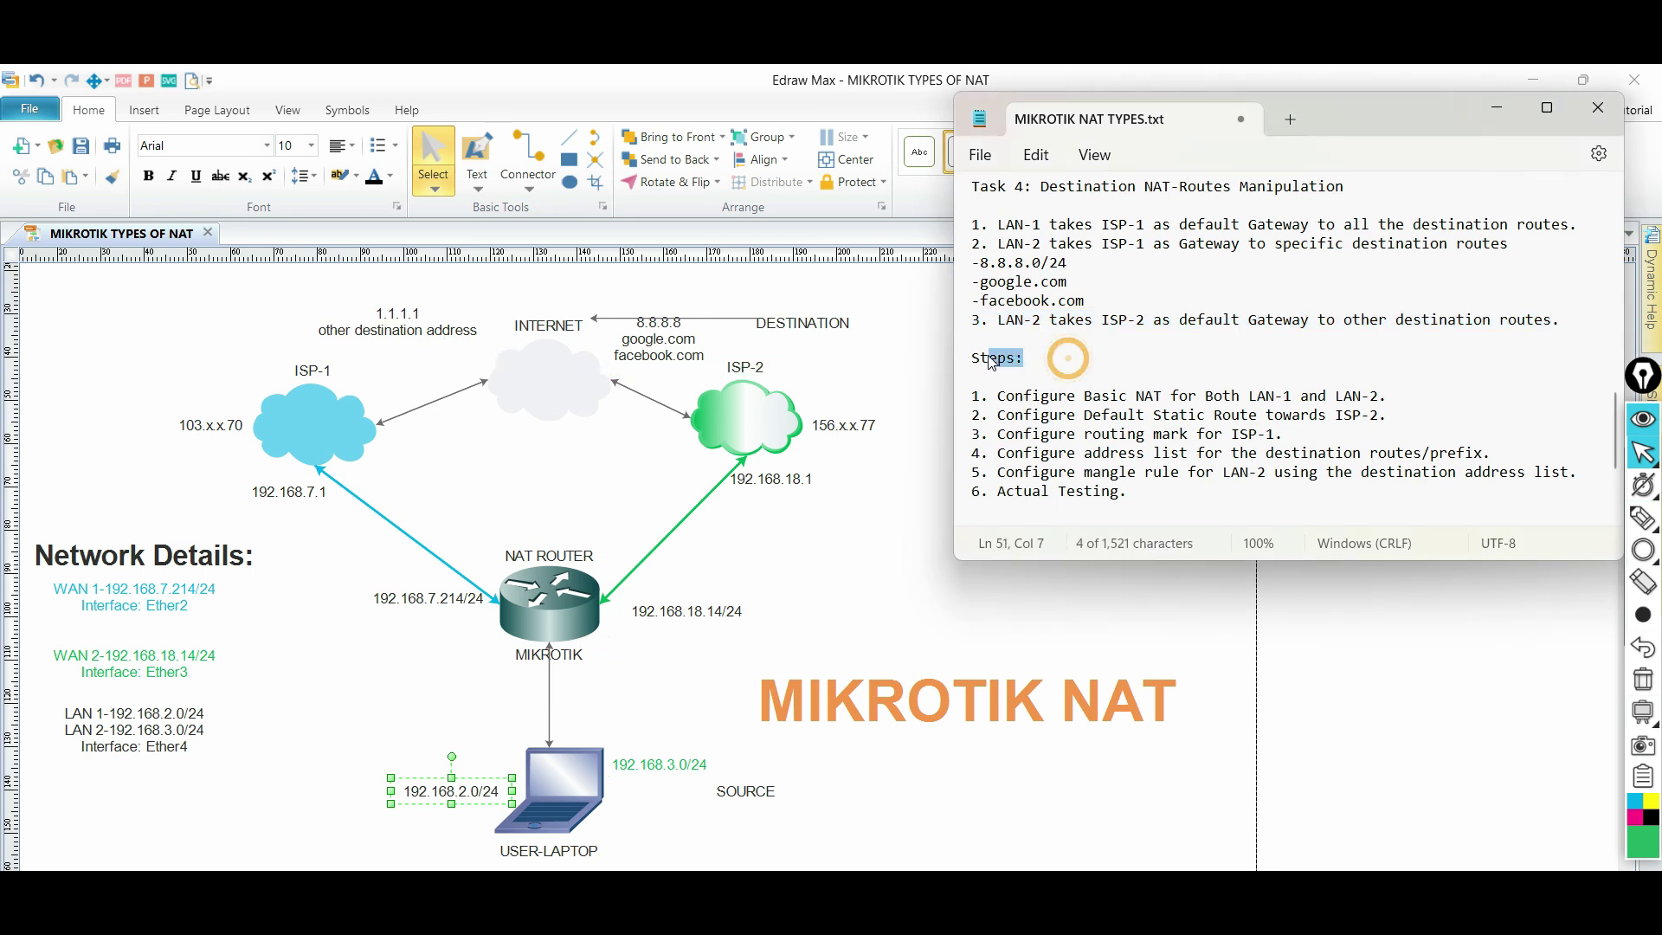
{"action": "left_click", "coordinate": [1088, 367]}
{"action": "key", "text": "Return"}
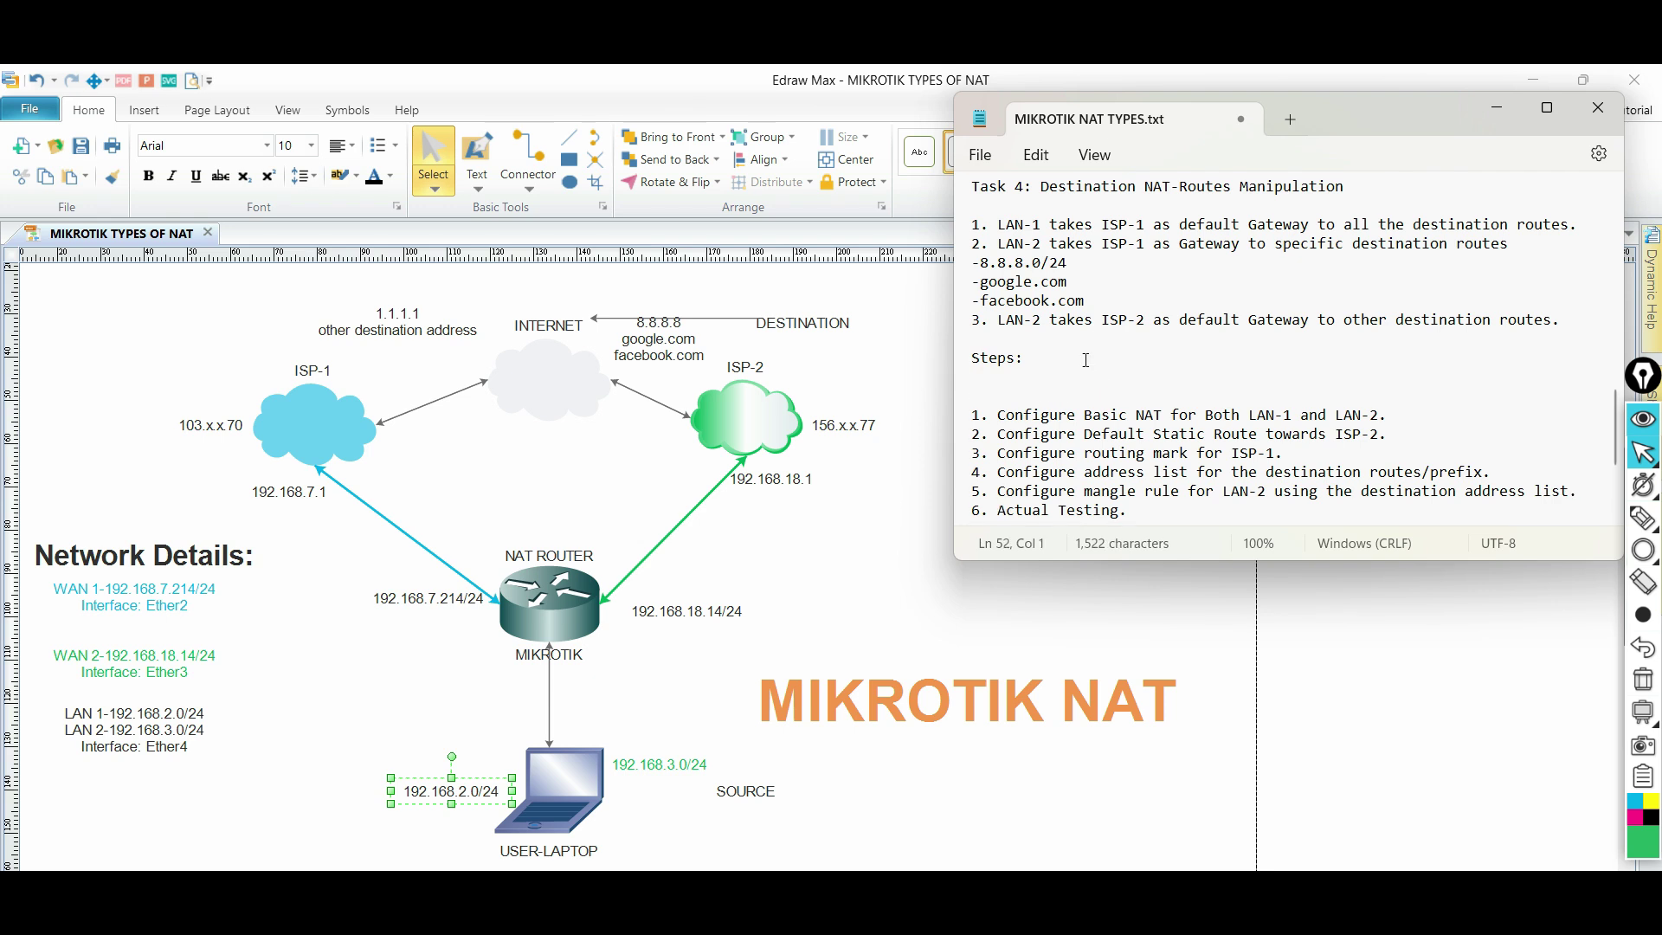
{"action": "type", "text": "-Pre-configured Ip addresses."}
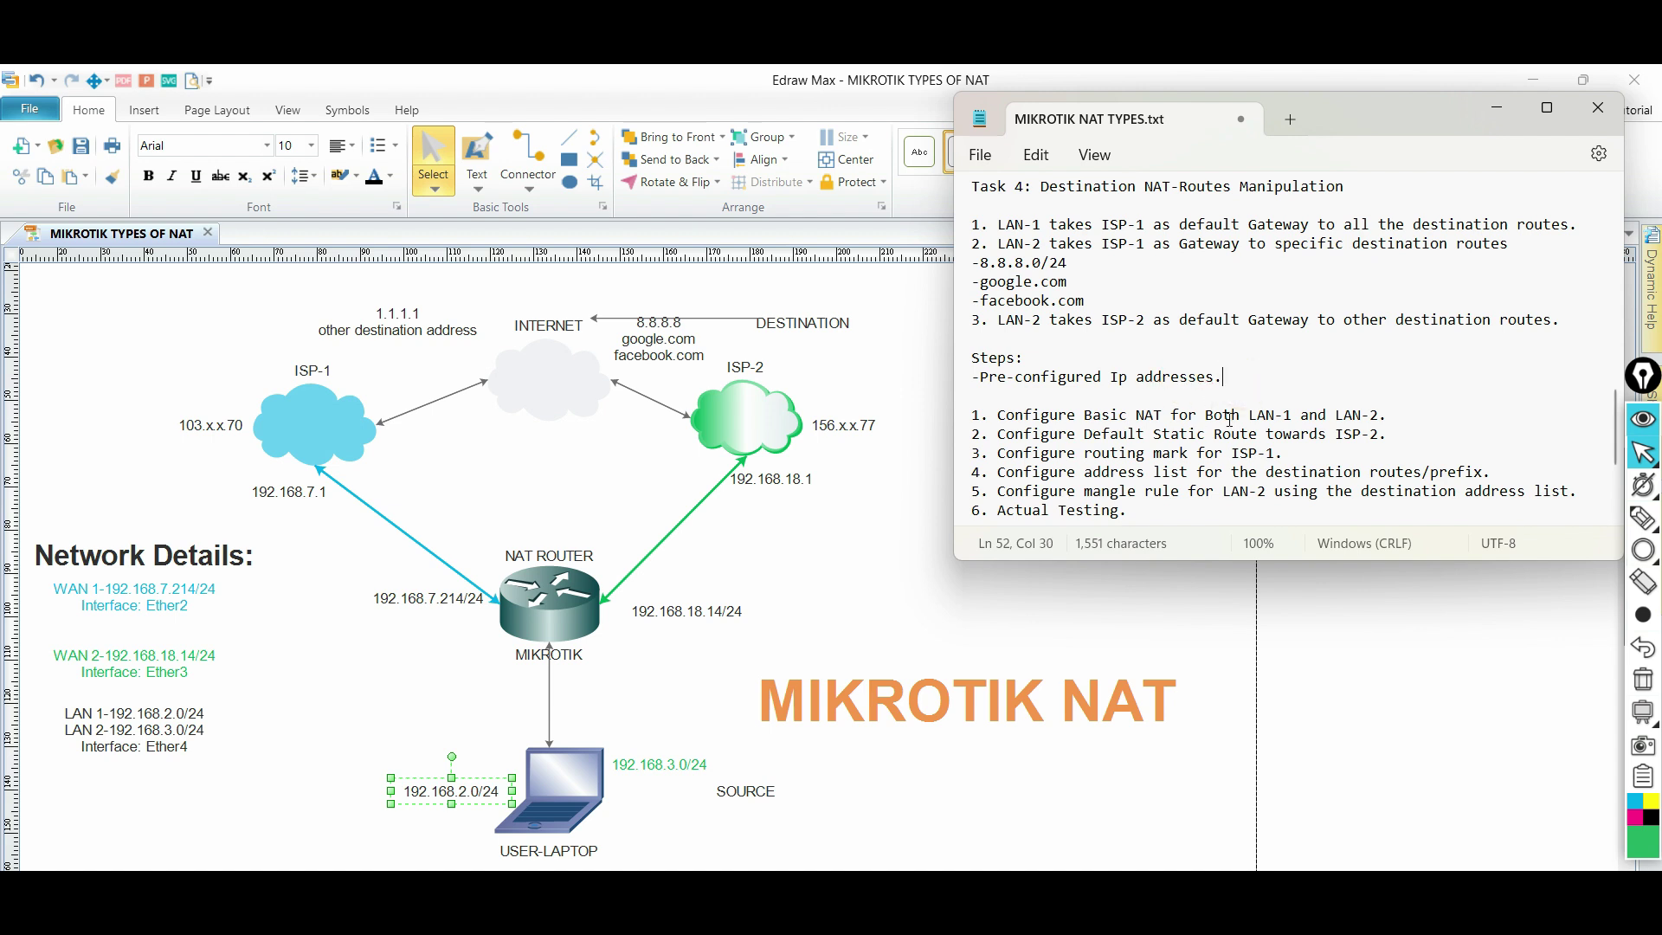
{"action": "left_click", "coordinate": [977, 430]}
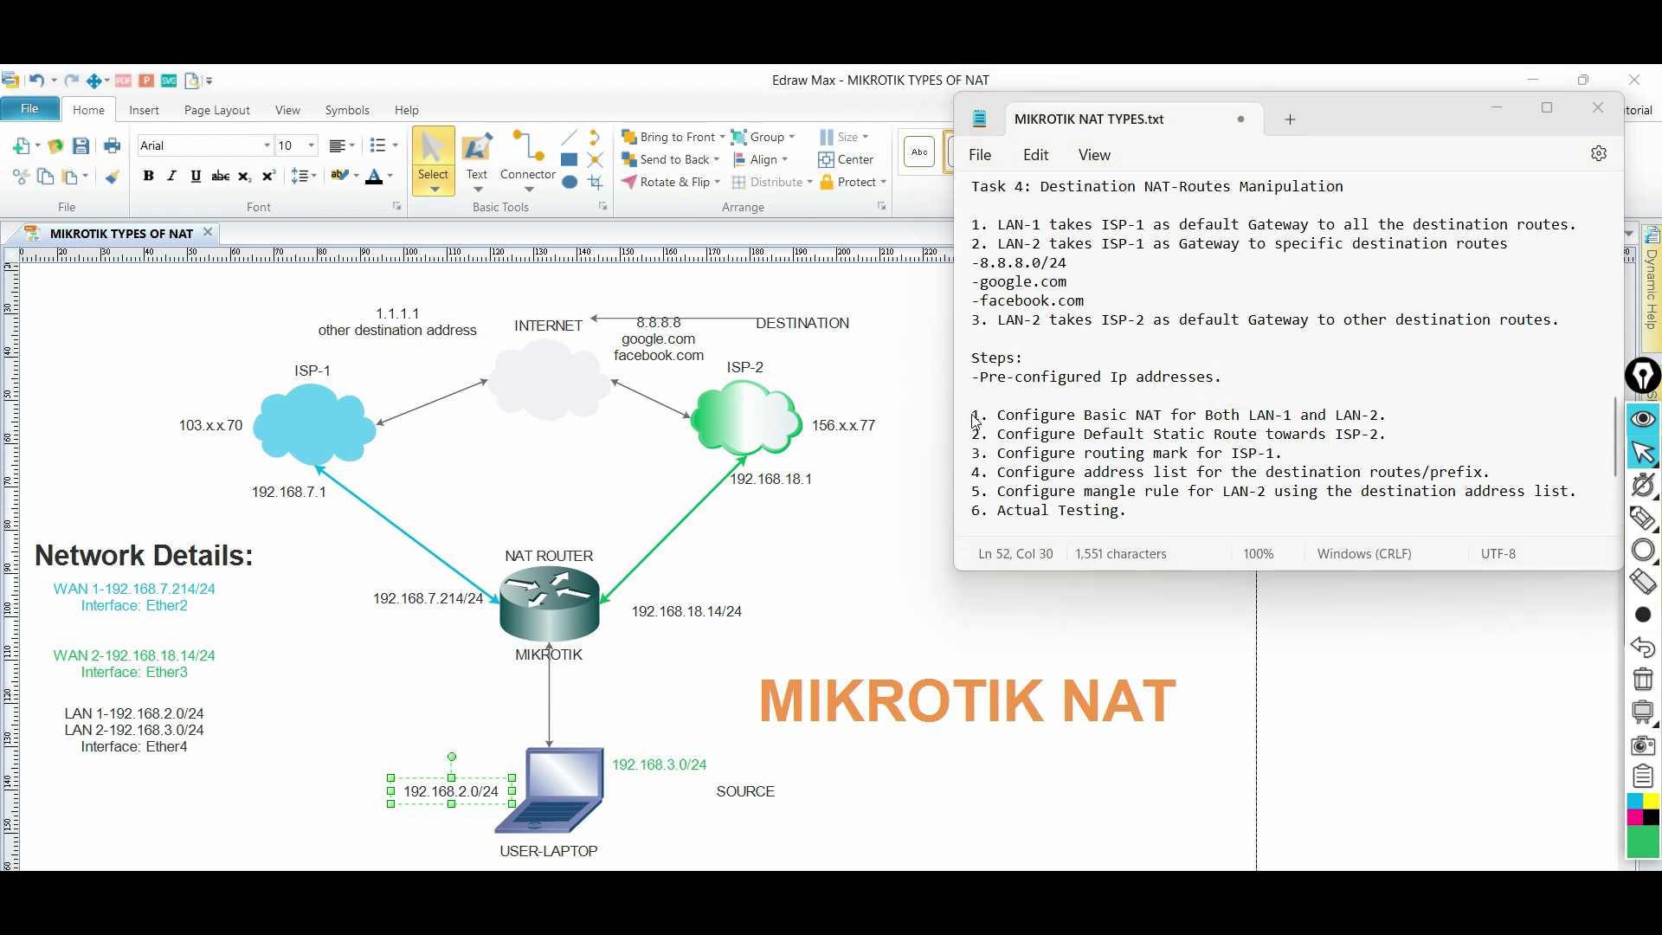
{"action": "left_click_drag", "start_coordinate": [970, 418], "coordinate": [1390, 424]}
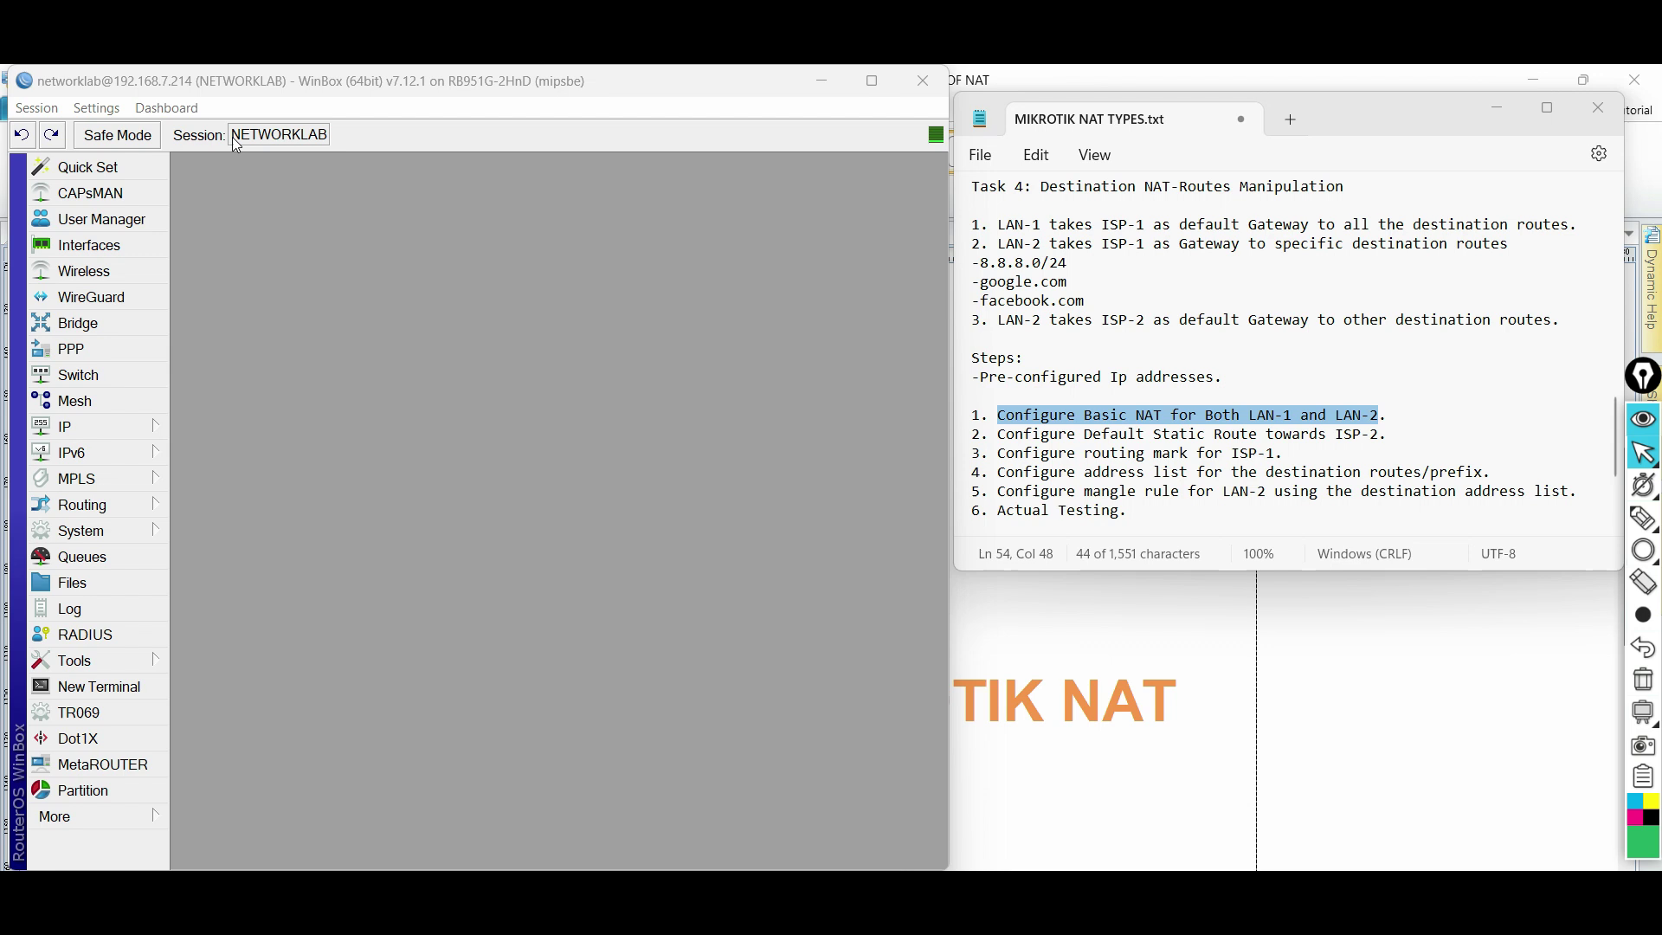
Step: Review the router's IP addresses, including 192.168.2.1/24 for LAN-1 and 192.168.3.1/24 for LAN-2
{"action": "left_click", "coordinate": [260, 136]}
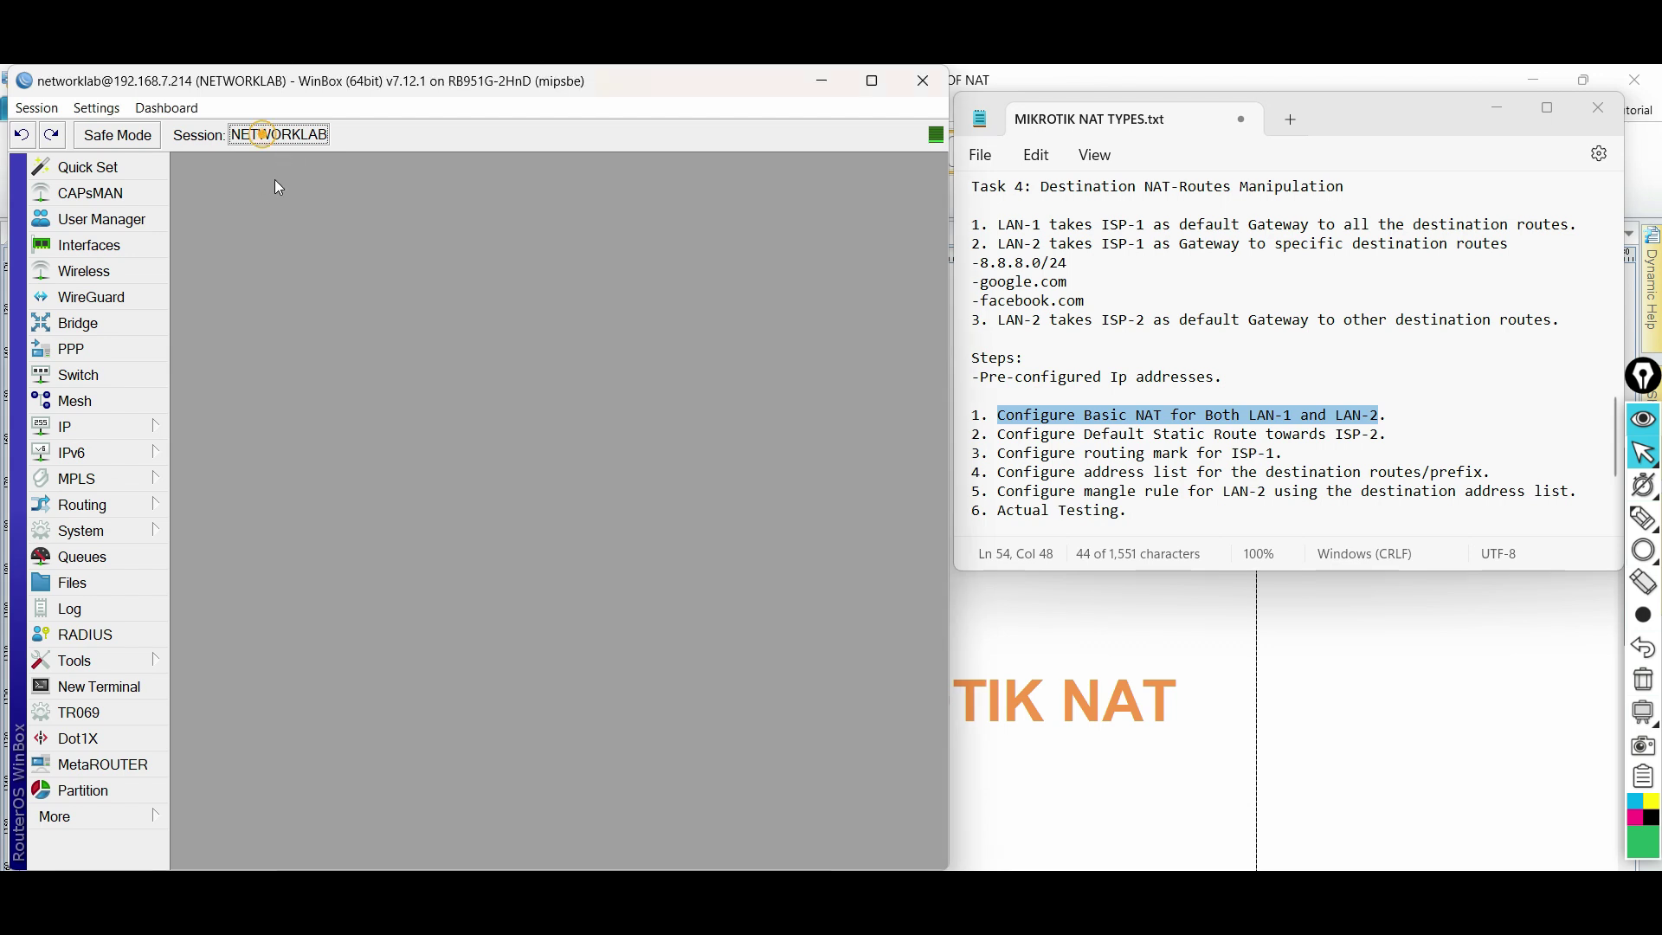
{"action": "left_click", "coordinate": [1300, 403]}
{"action": "left_click", "coordinate": [78, 427]}
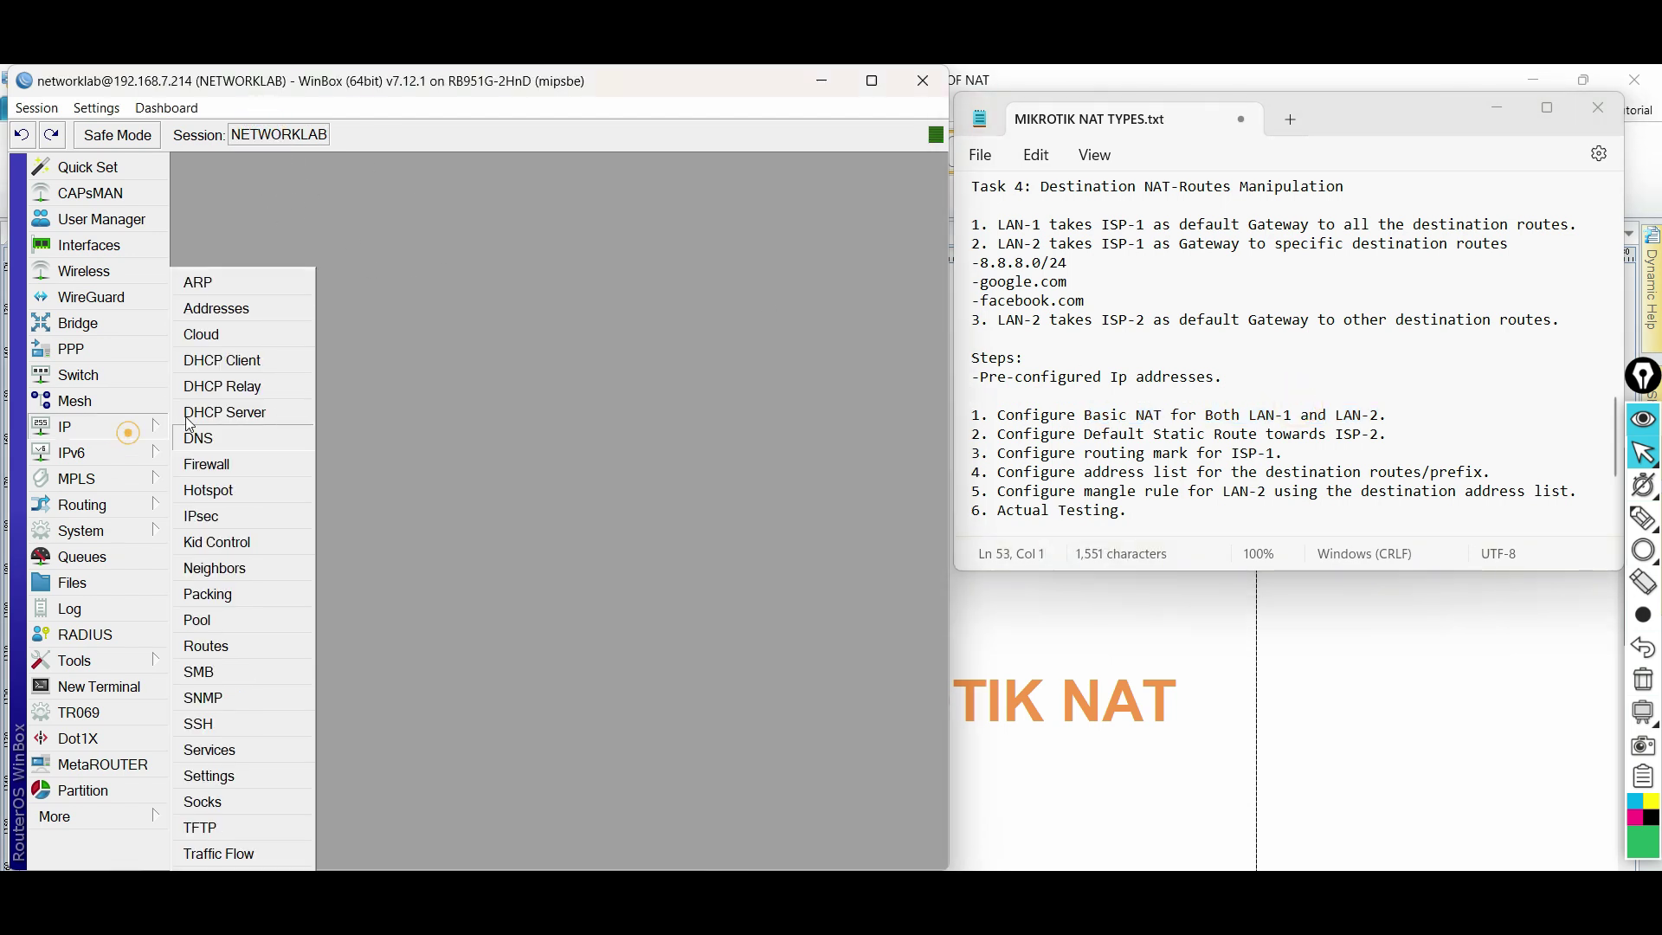
{"action": "left_click", "coordinate": [259, 308]}
{"action": "left_click", "coordinate": [432, 288]}
{"action": "left_click", "coordinate": [432, 297]}
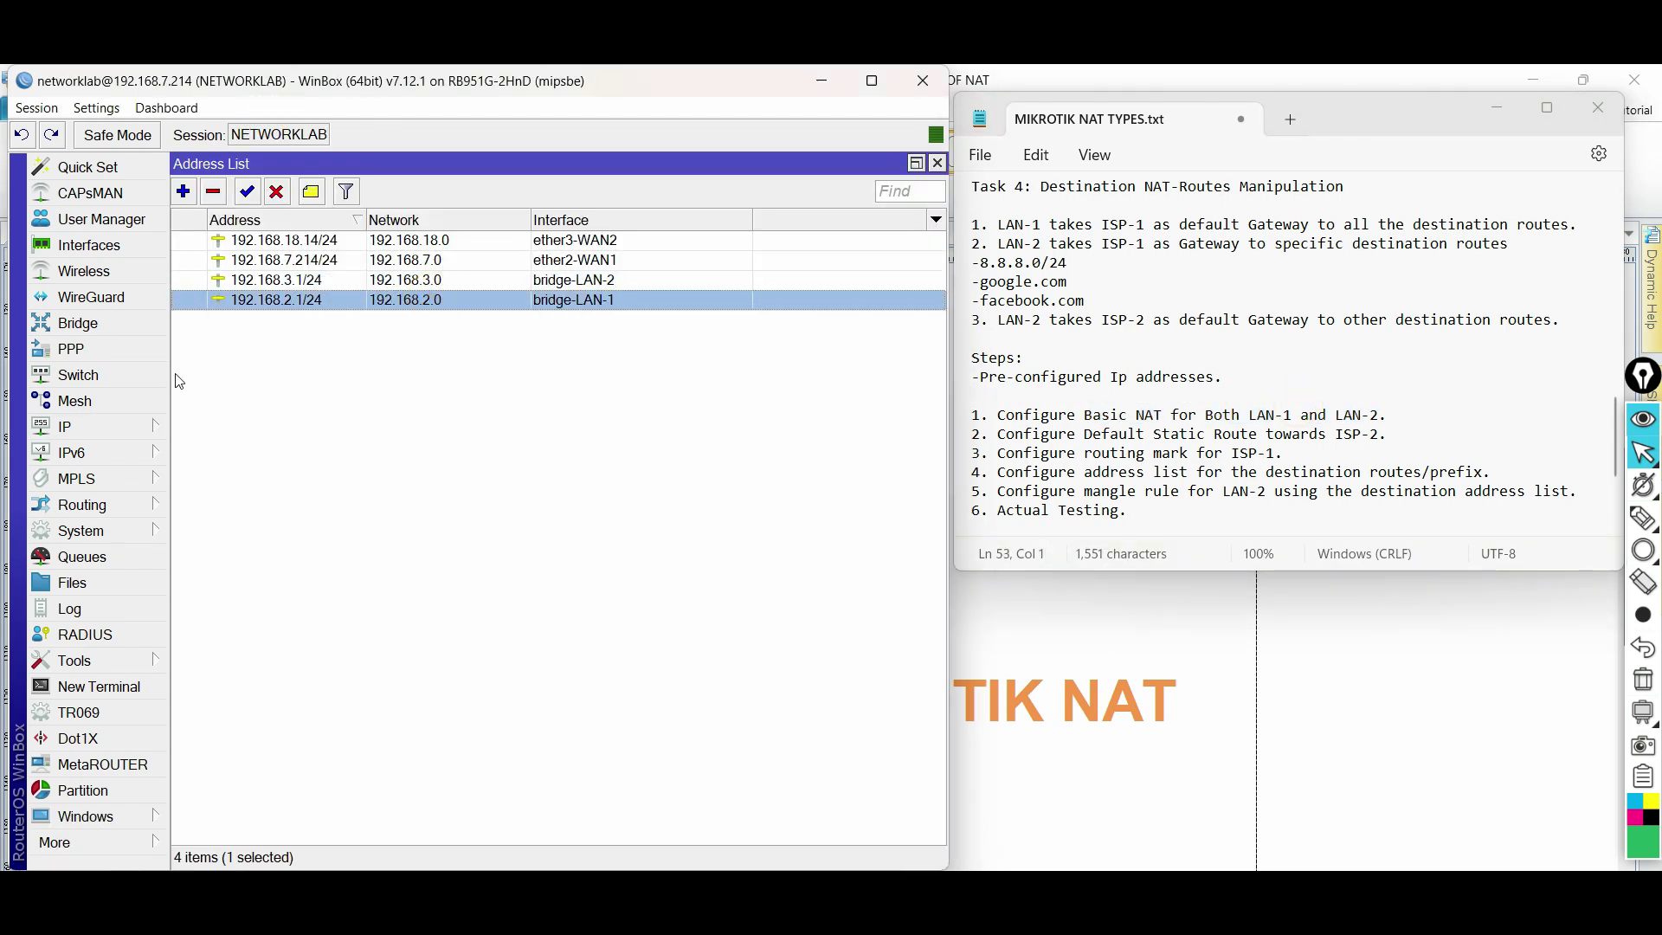
Step: Create a new firewall NAT rule with source 192.168.2.0/24 and action masquerade
{"action": "left_click", "coordinate": [112, 429]}
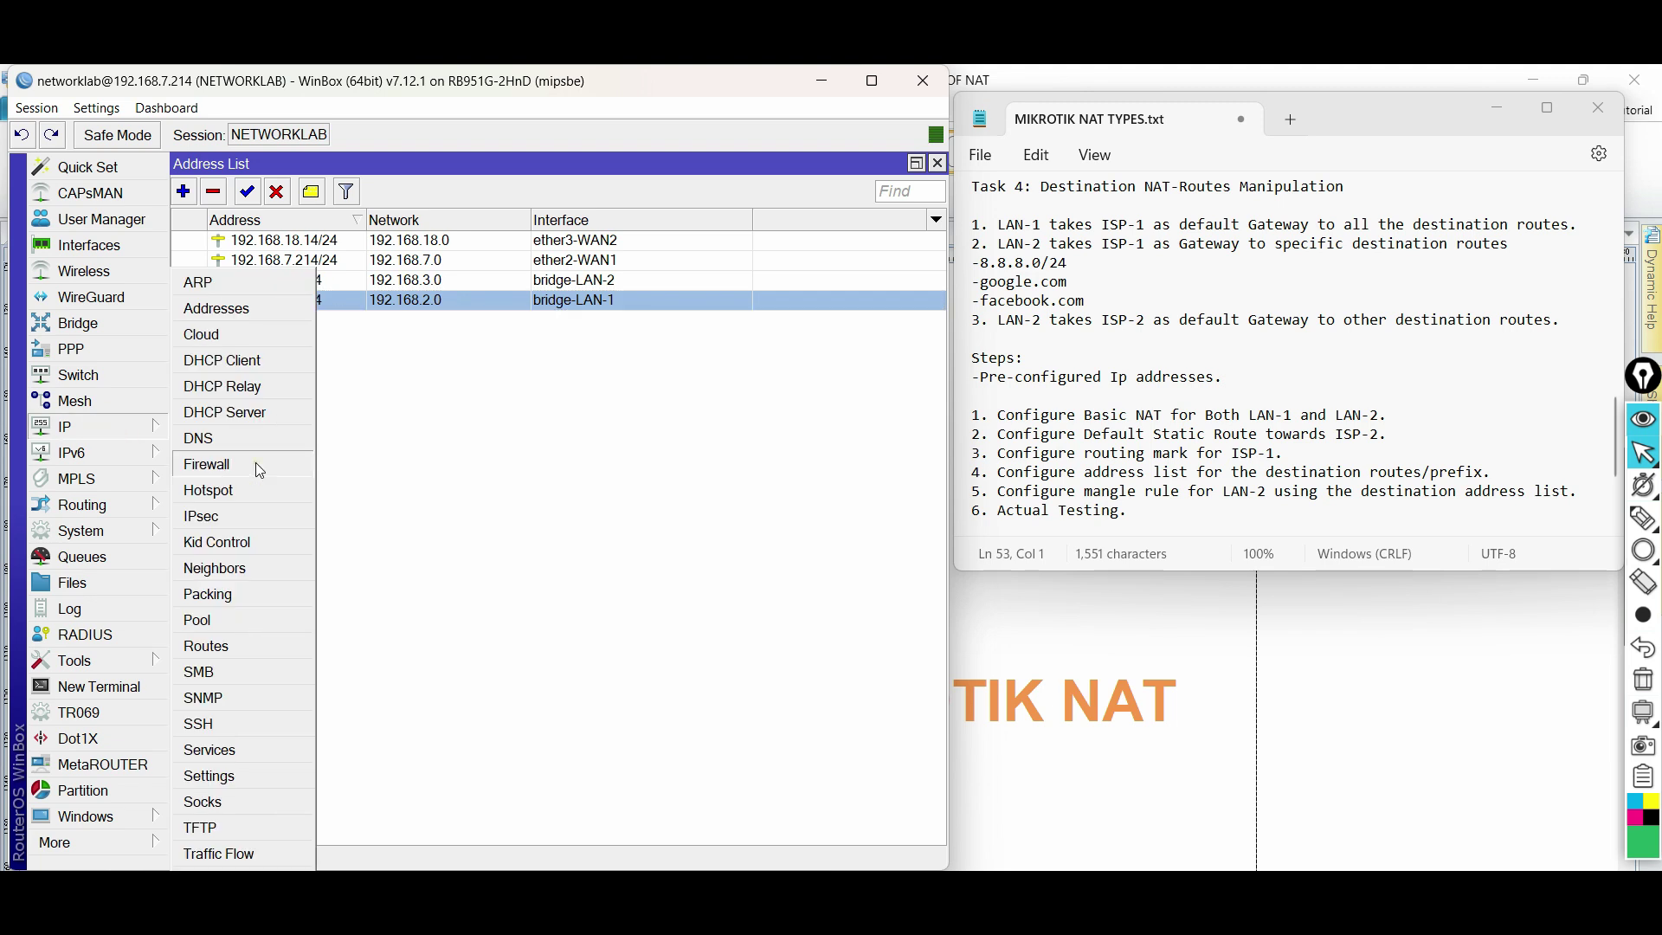
{"action": "left_click", "coordinate": [224, 469]}
{"action": "left_click", "coordinate": [284, 196]}
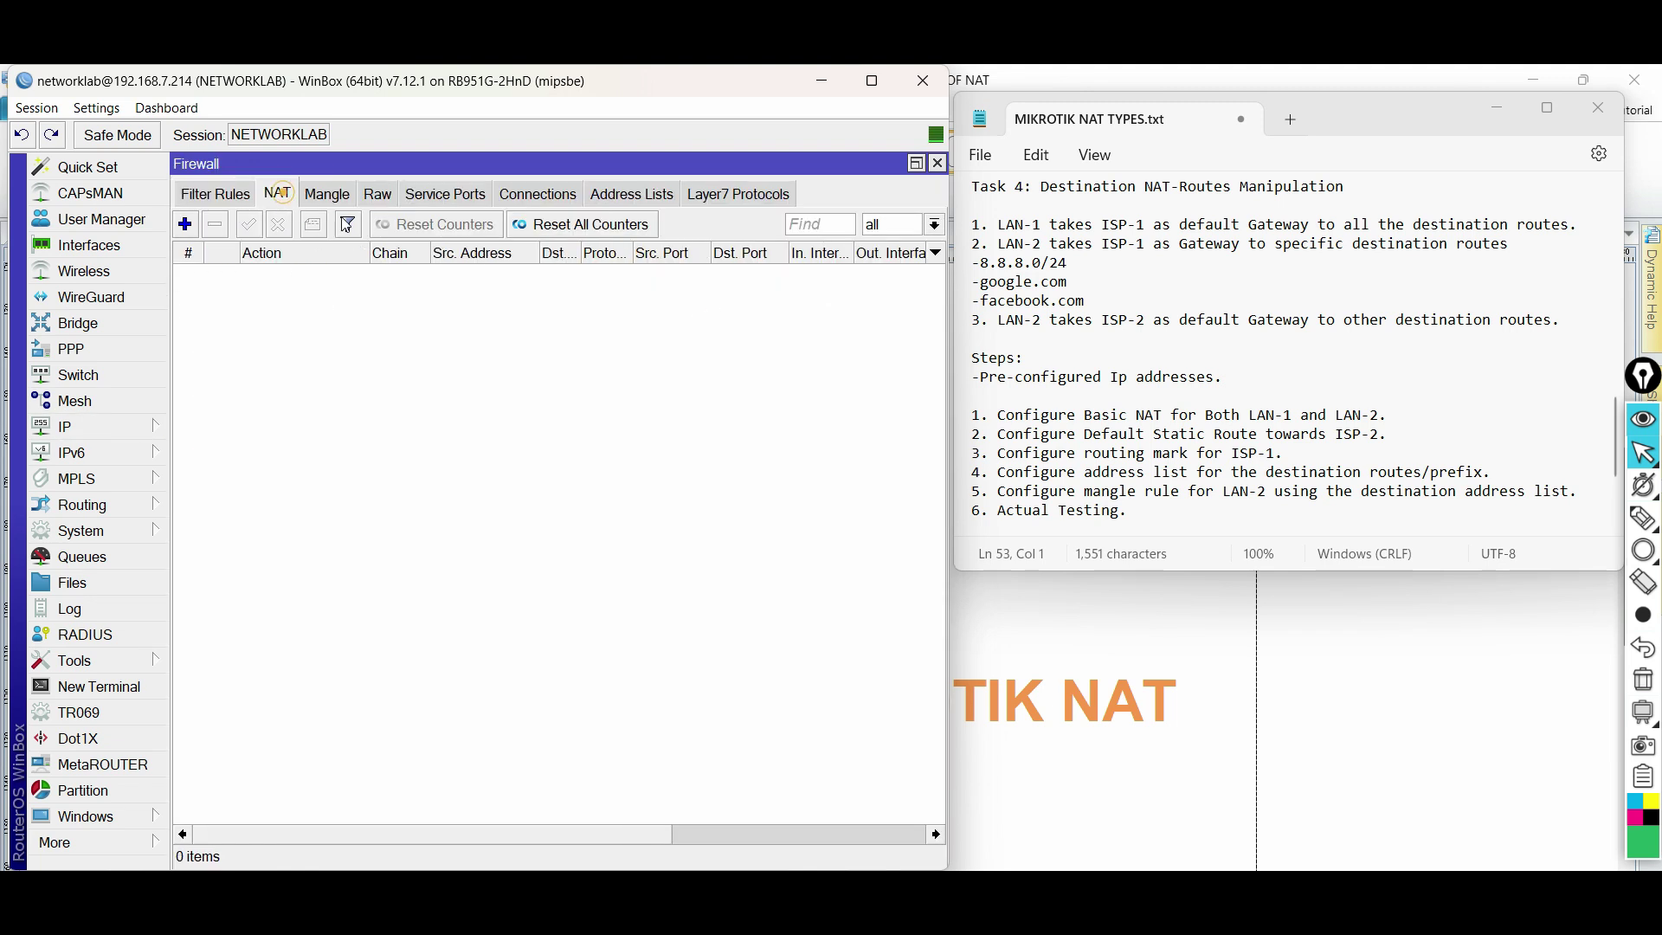
{"action": "left_click", "coordinate": [186, 227]}
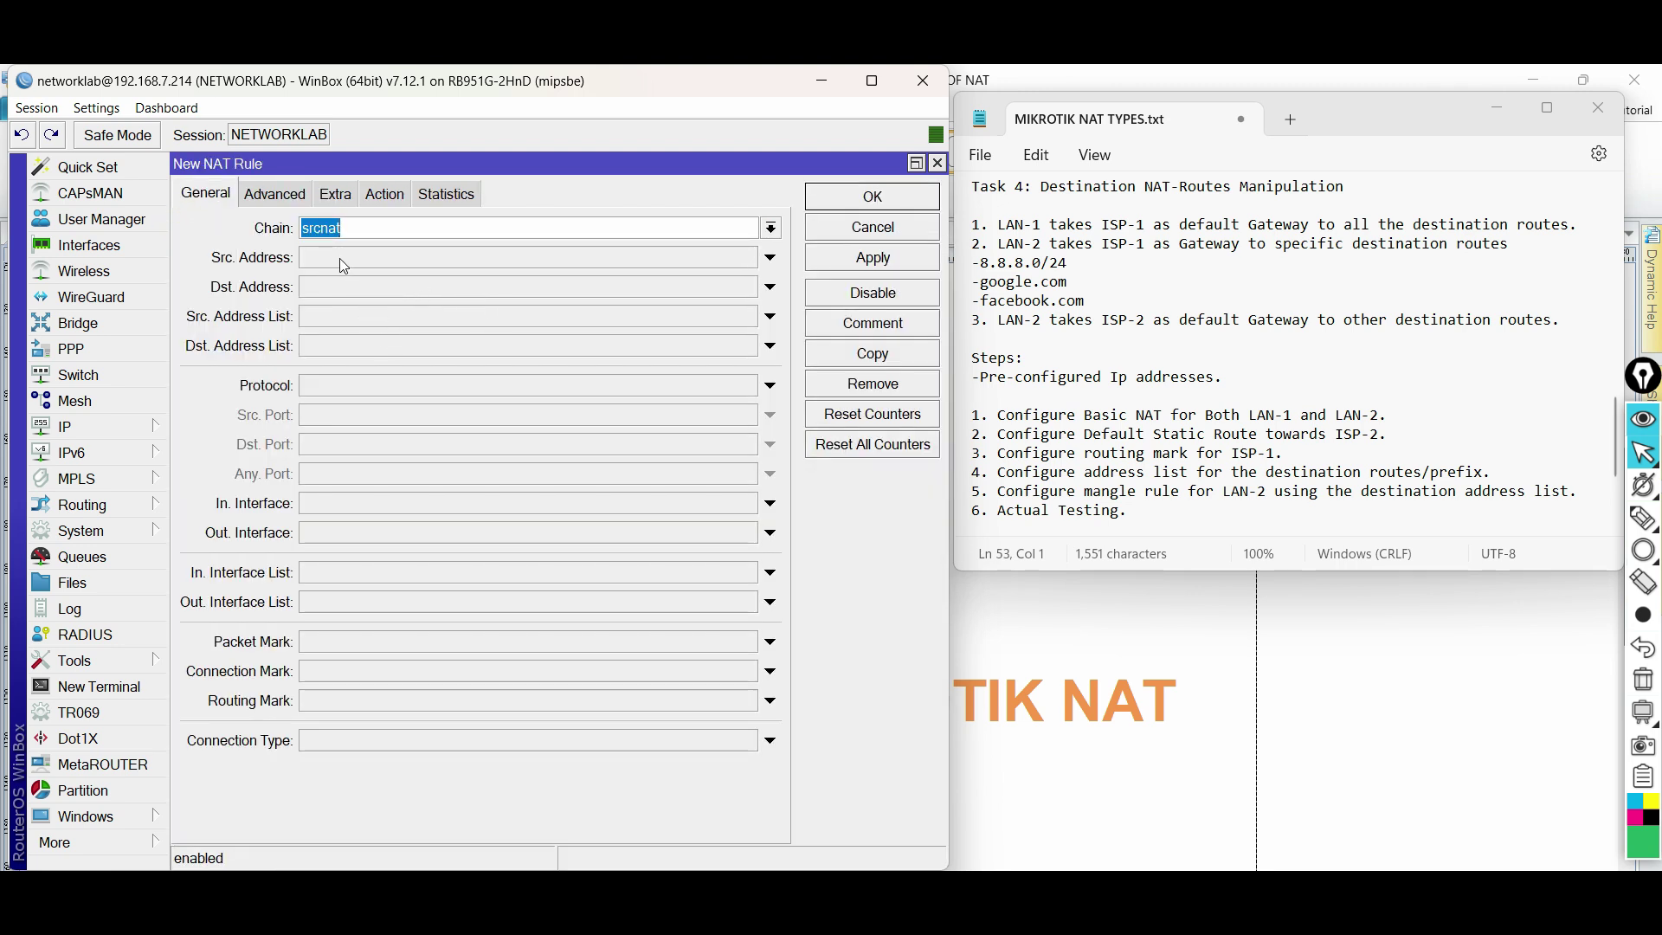
{"action": "left_click", "coordinate": [340, 261]}
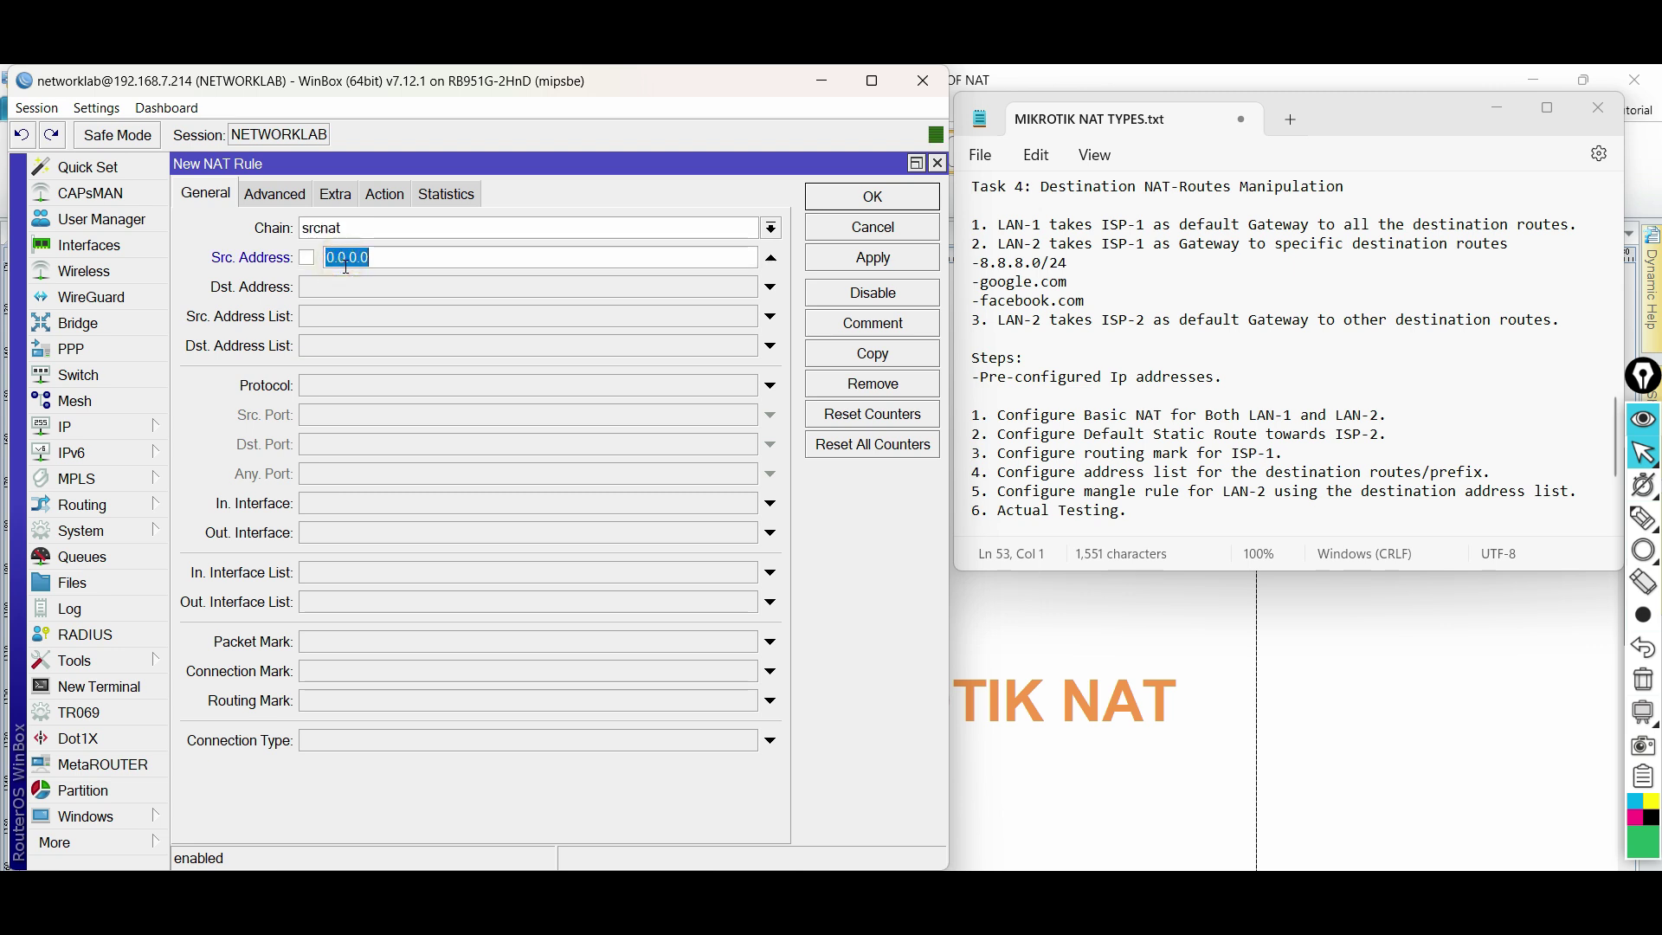
{"action": "type", "text": "192.168.2.0/24"}
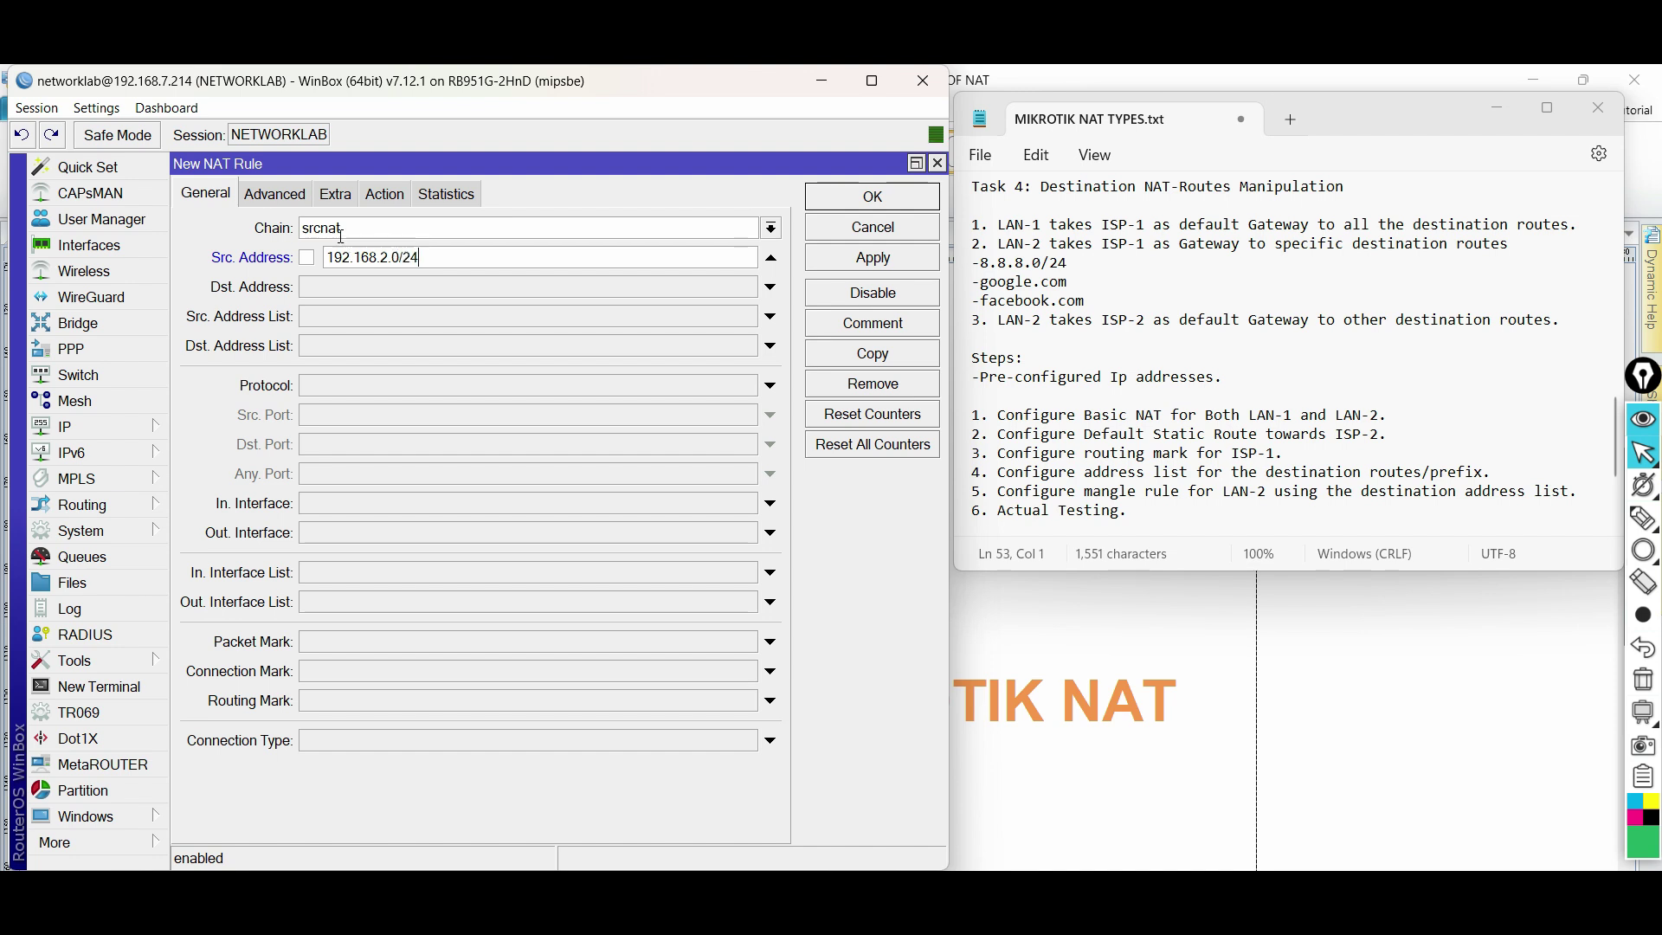
{"action": "left_click", "coordinate": [386, 194]}
{"action": "left_click", "coordinate": [350, 225]}
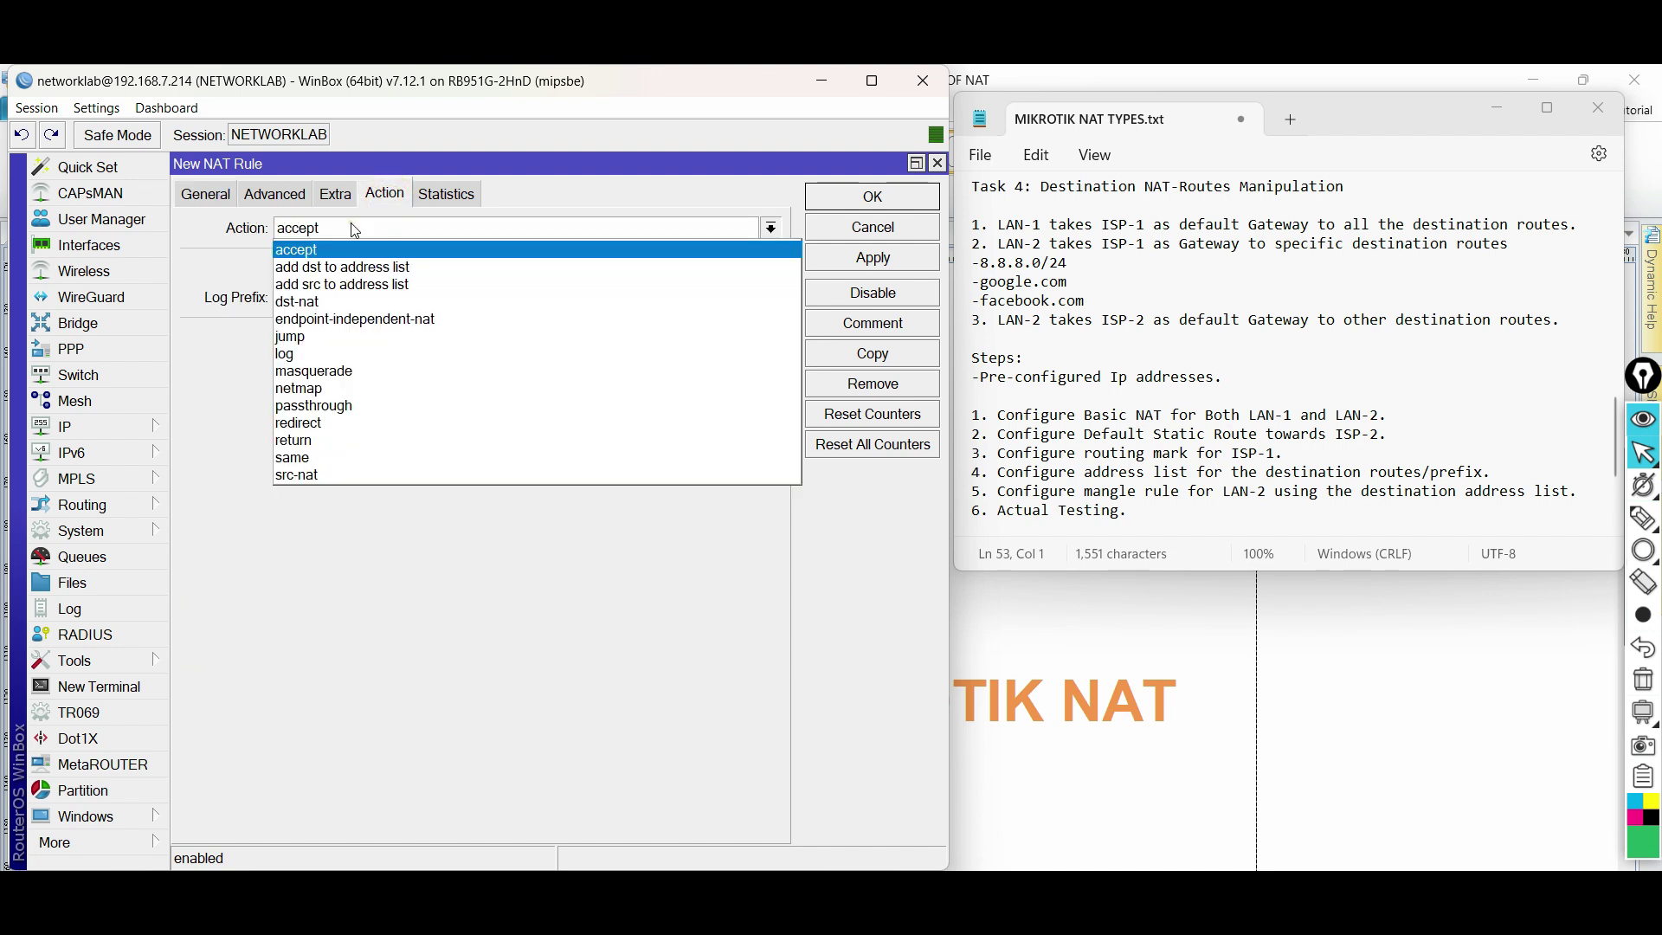
{"action": "left_click", "coordinate": [394, 374]}
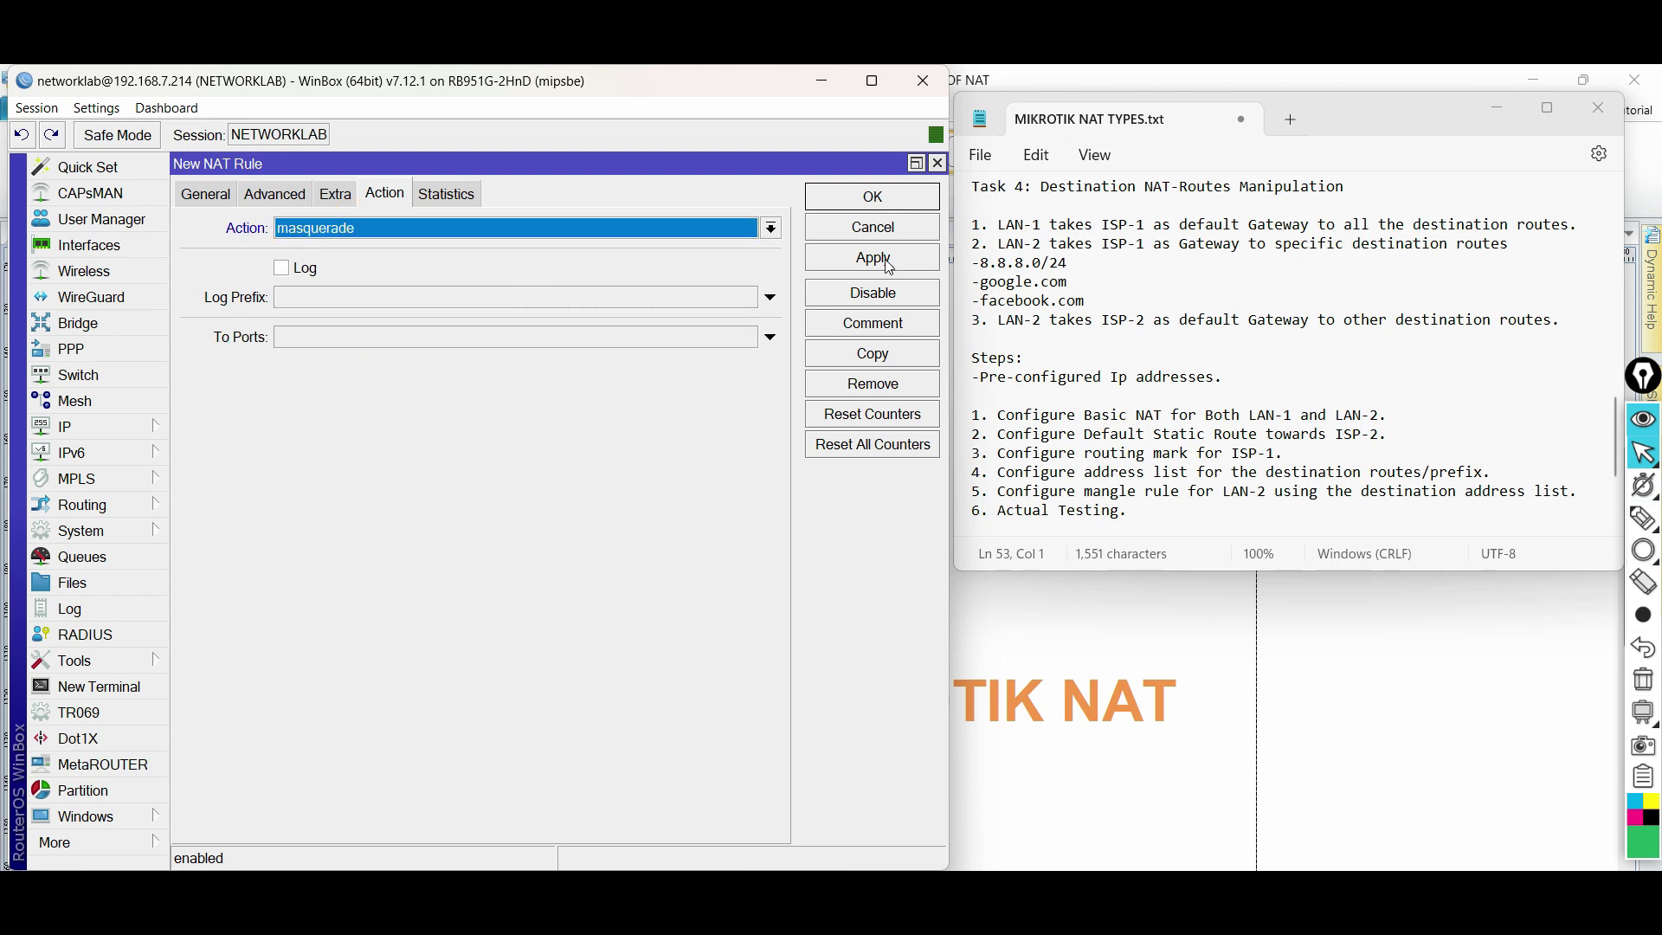
Step: Apply the rule, comment it LAN-1 and save it
{"action": "left_click", "coordinate": [889, 259]}
{"action": "left_click", "coordinate": [872, 322]}
{"action": "type", "text": "LAN-1"}
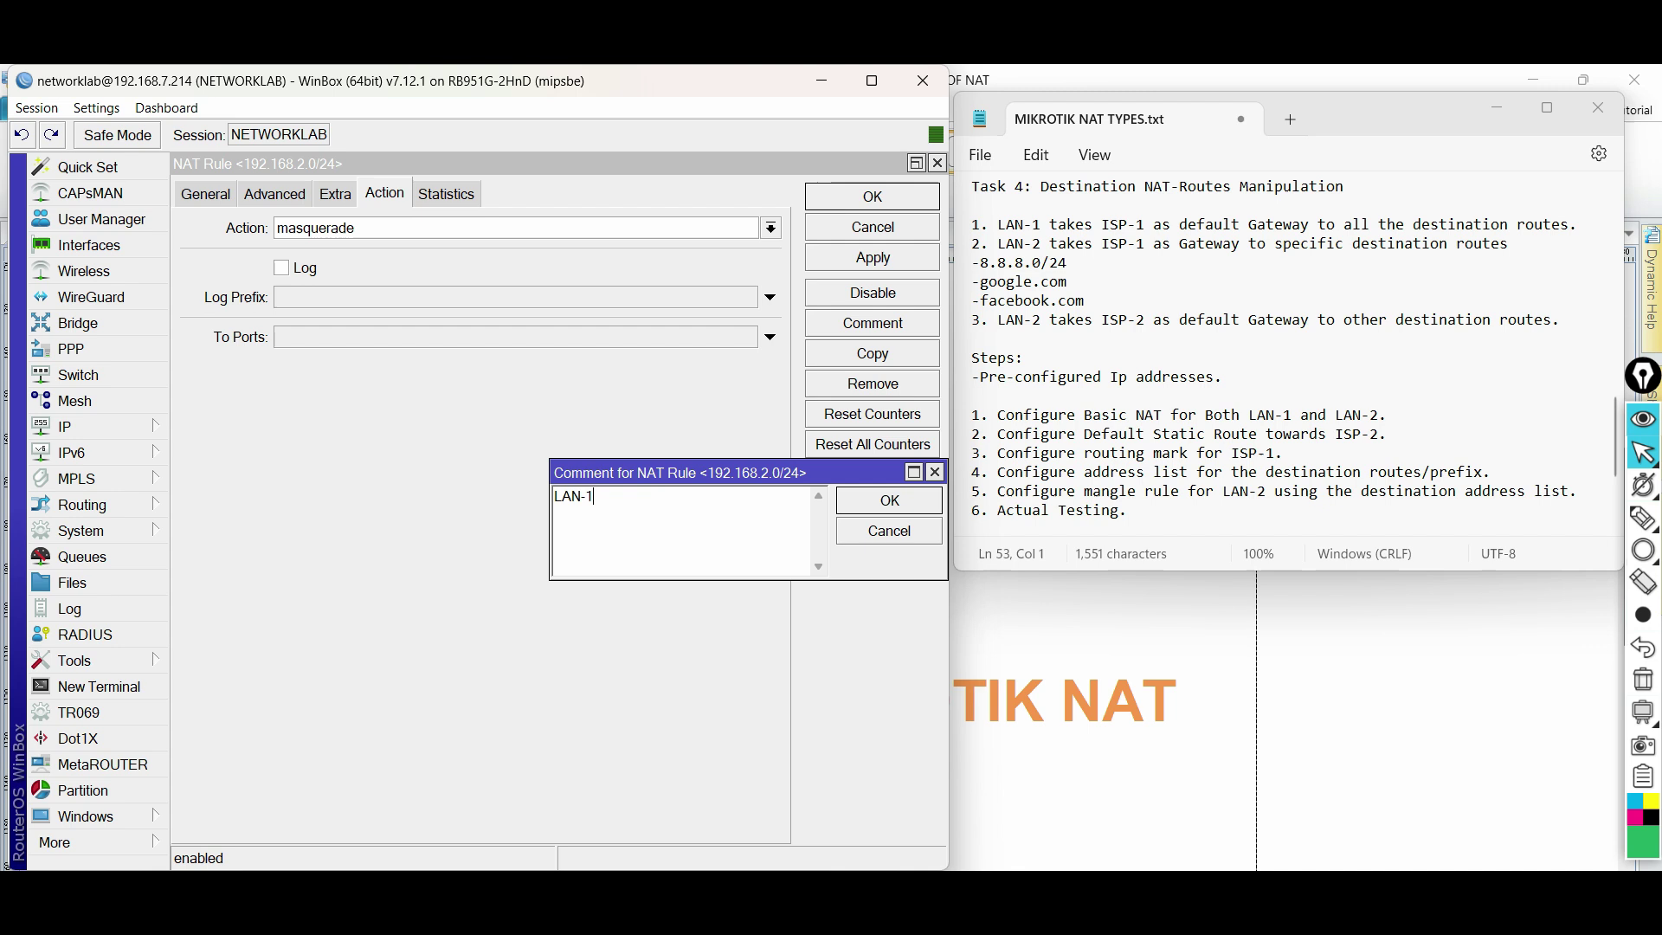
{"action": "left_click", "coordinate": [888, 500]}
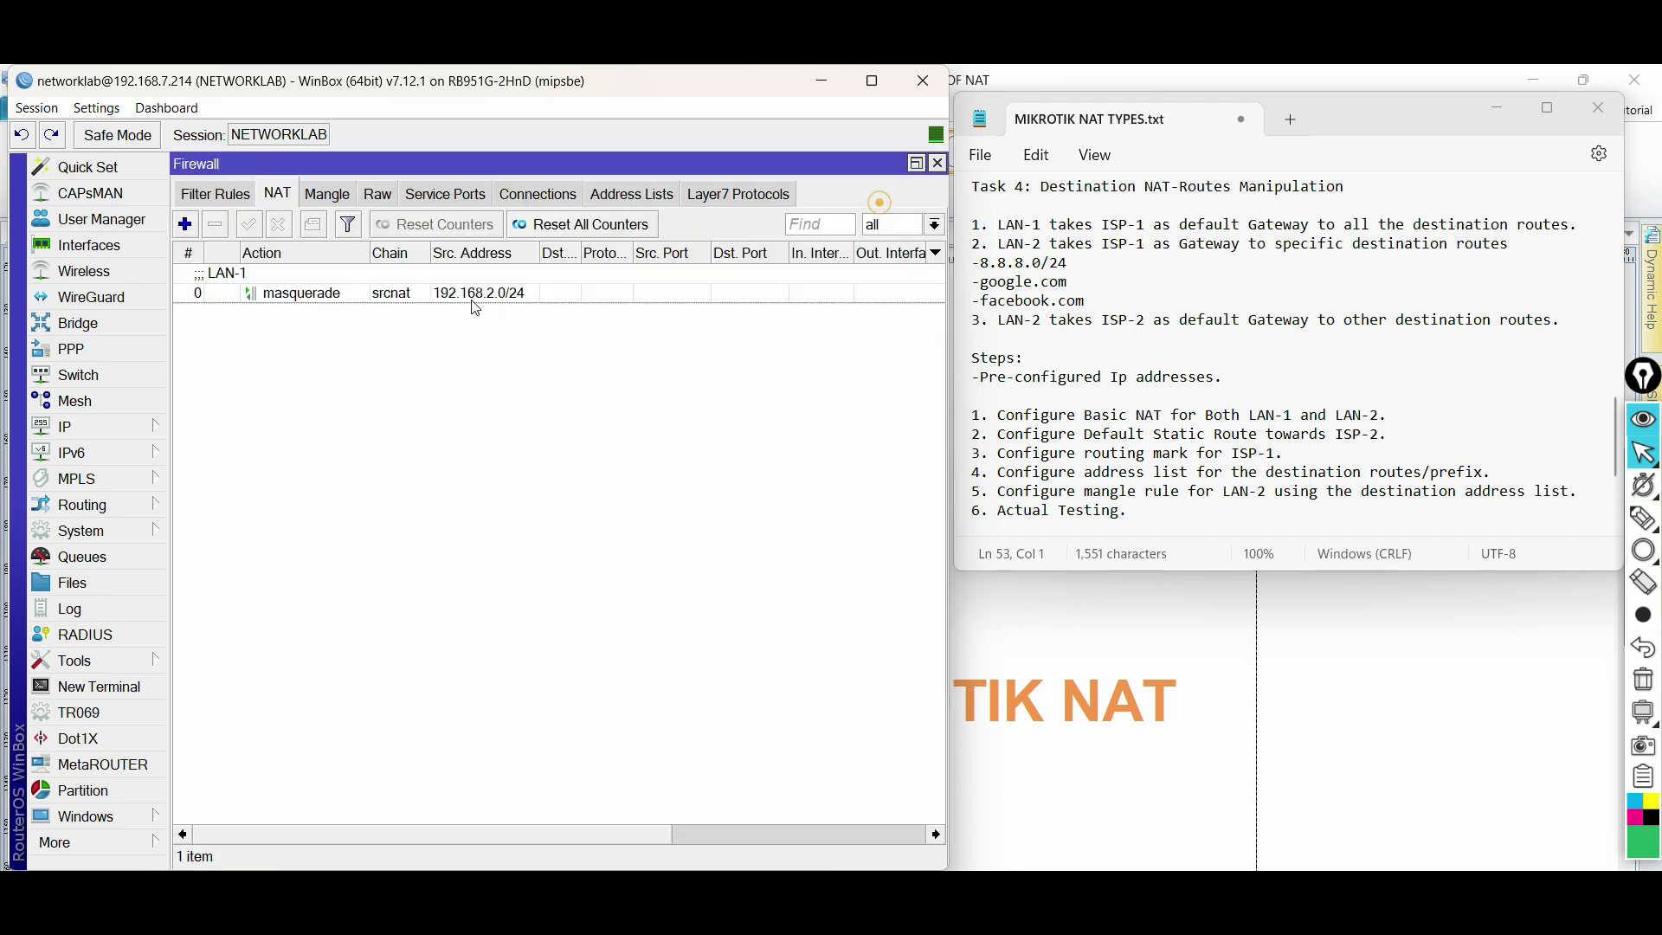
{"action": "left_click", "coordinate": [880, 199]}
{"action": "left_click", "coordinate": [315, 294]}
Step: Check the LAN-2 address 192.168.3.1/24 in the IP address list
{"action": "left_click", "coordinate": [113, 427]}
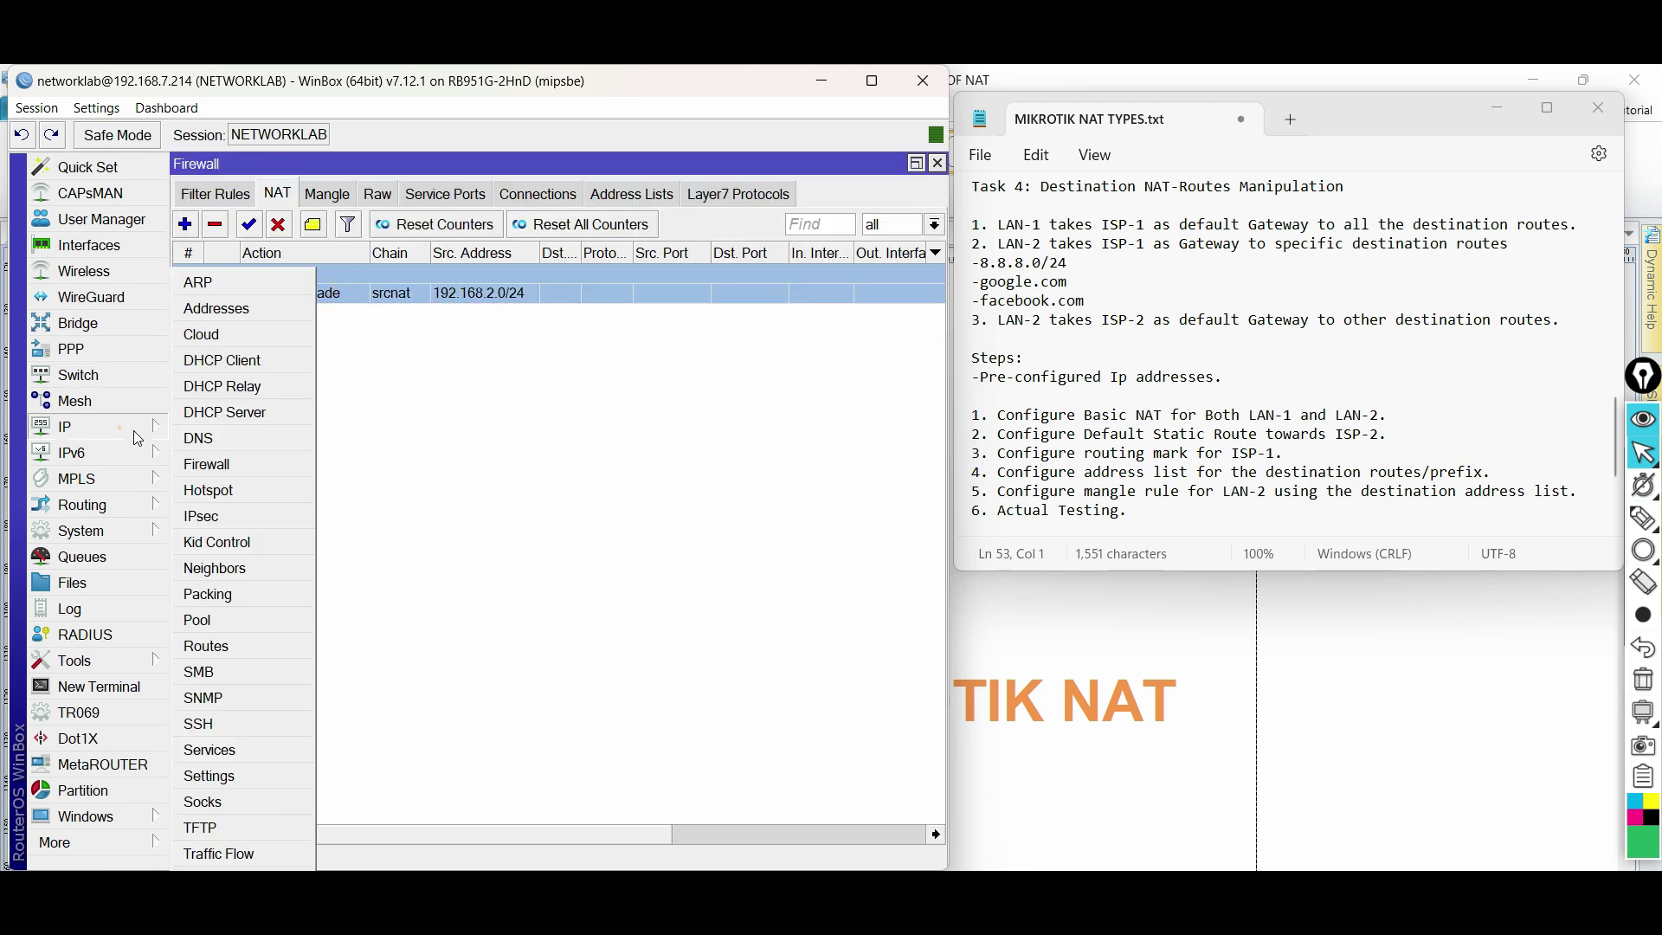
{"action": "left_click", "coordinate": [210, 319]}
{"action": "left_click", "coordinate": [298, 279]}
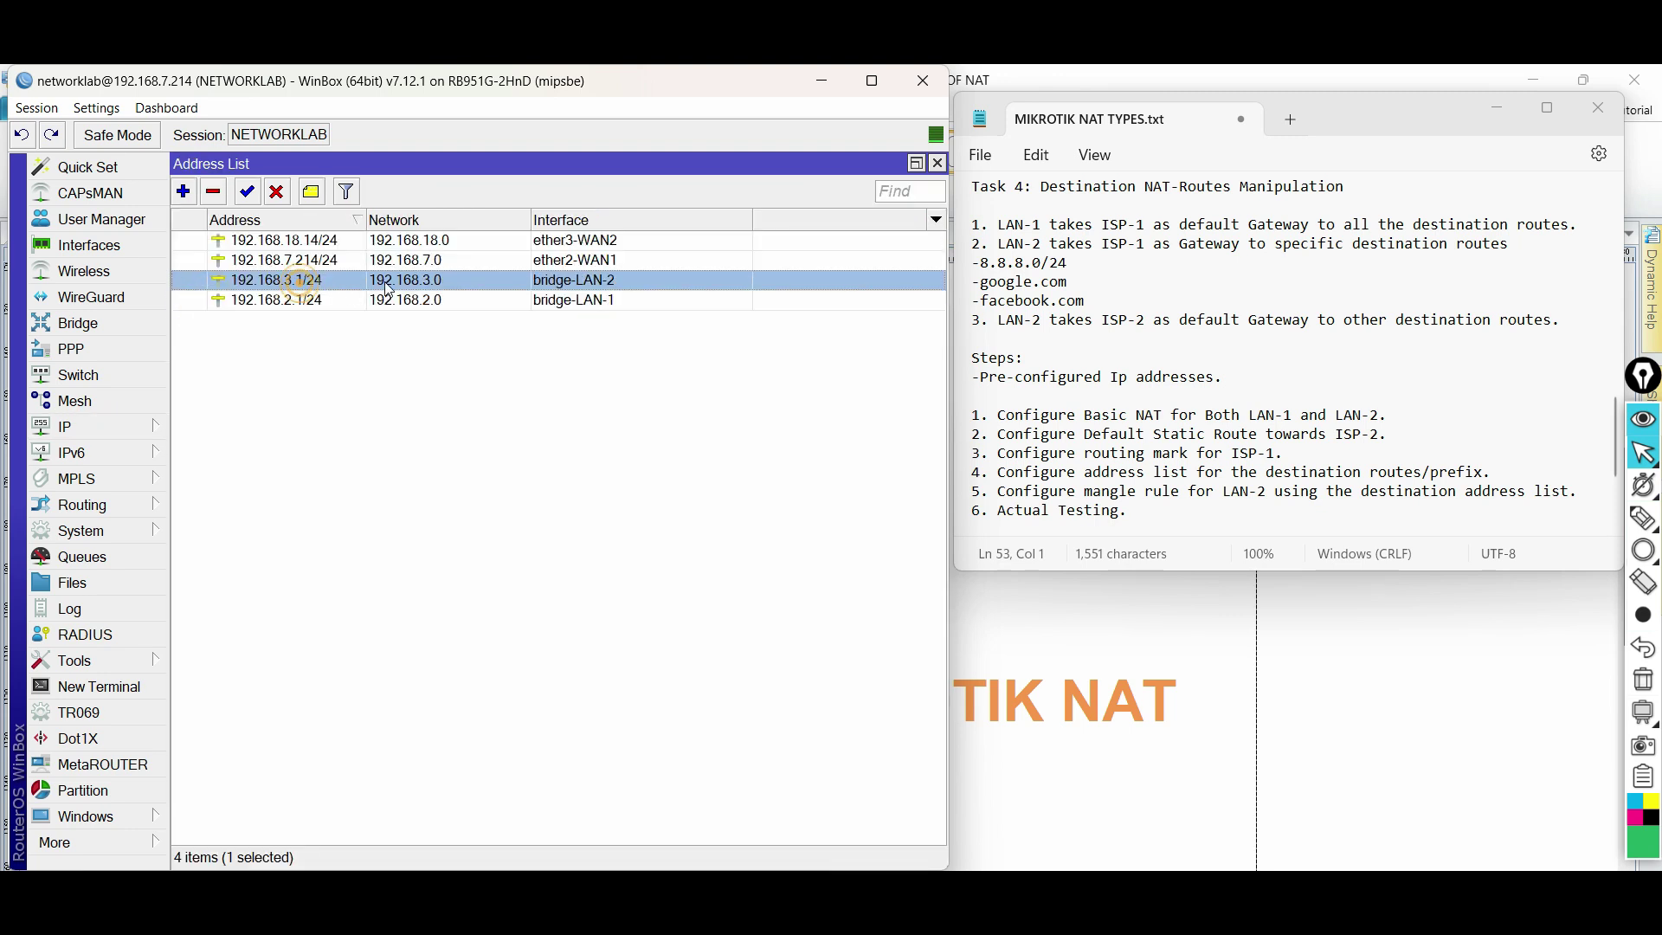
{"action": "left_click", "coordinate": [937, 162]}
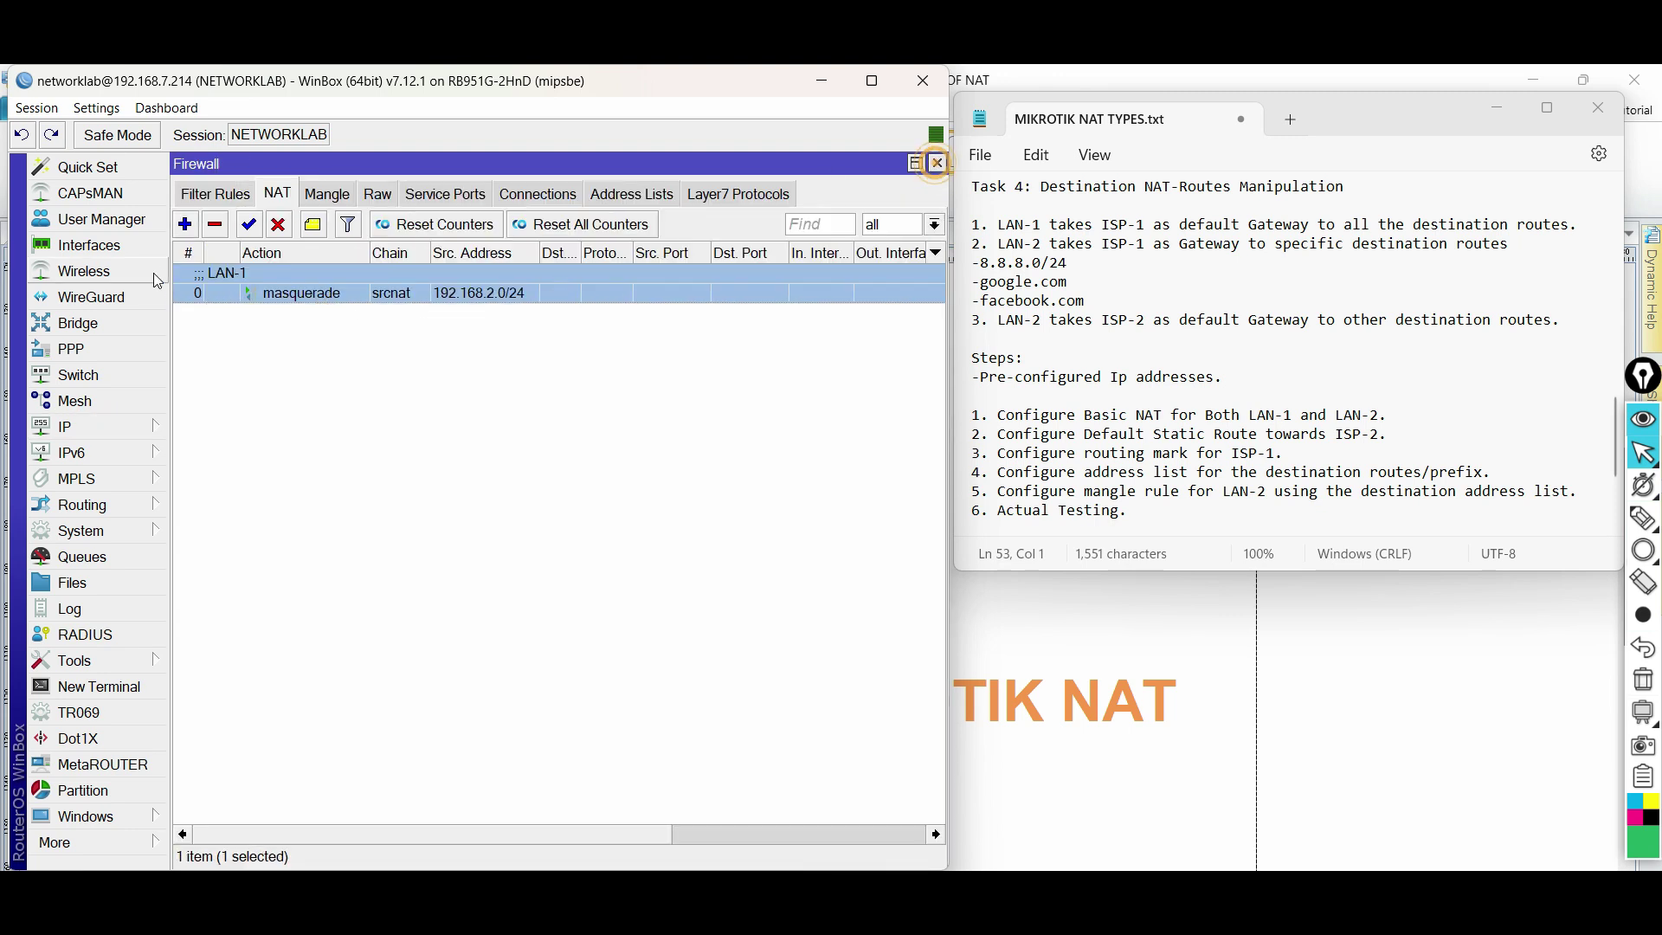
Step: Add a masquerade NAT rule for source 192.168.3.0/24, commented LAN-2
{"action": "left_click", "coordinate": [185, 224]}
{"action": "left_click", "coordinate": [348, 230]}
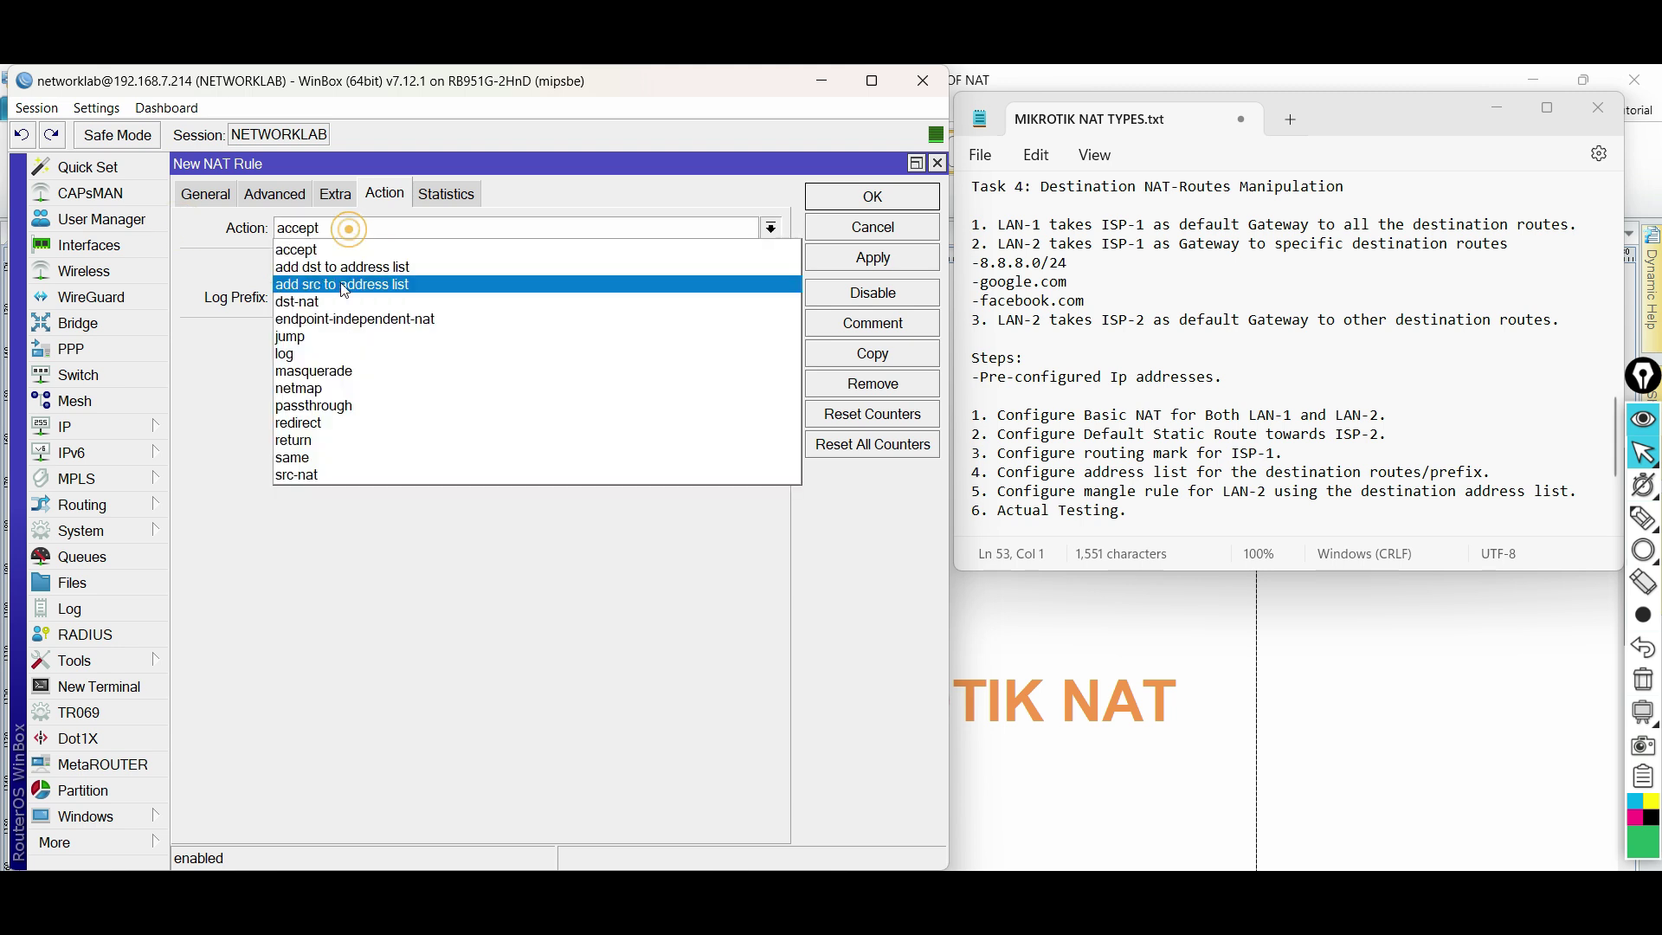
{"action": "left_click", "coordinate": [327, 377]}
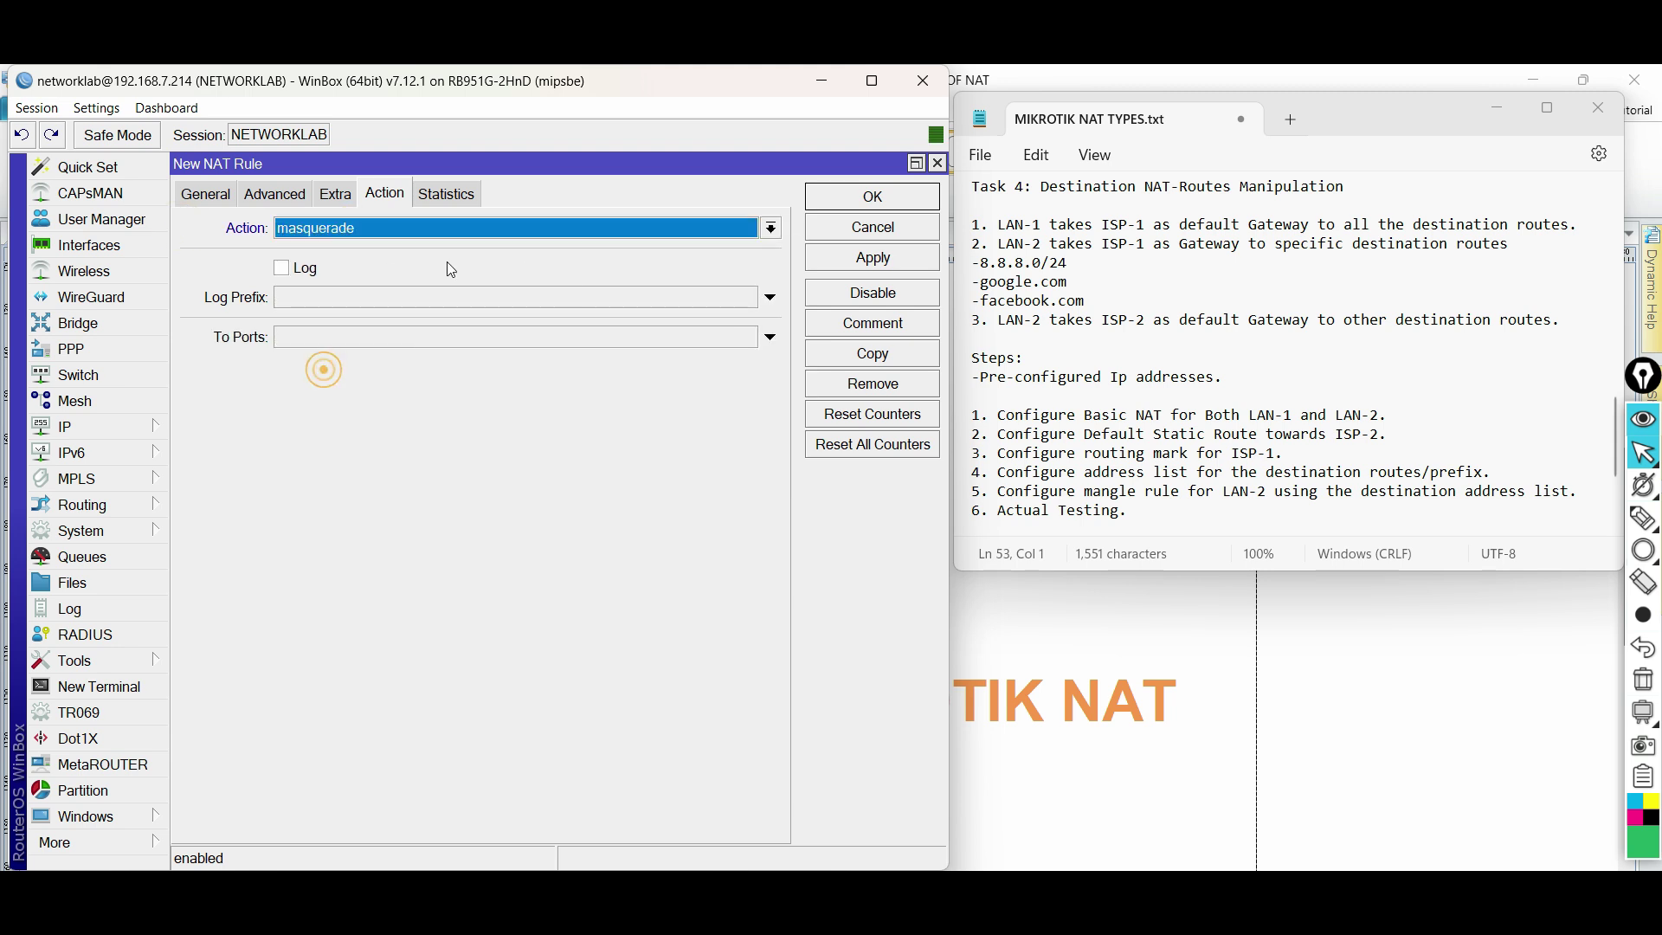
{"action": "left_click", "coordinate": [203, 194]}
{"action": "left_click", "coordinate": [338, 255]}
{"action": "type", "text": "192.168.3.0/24"}
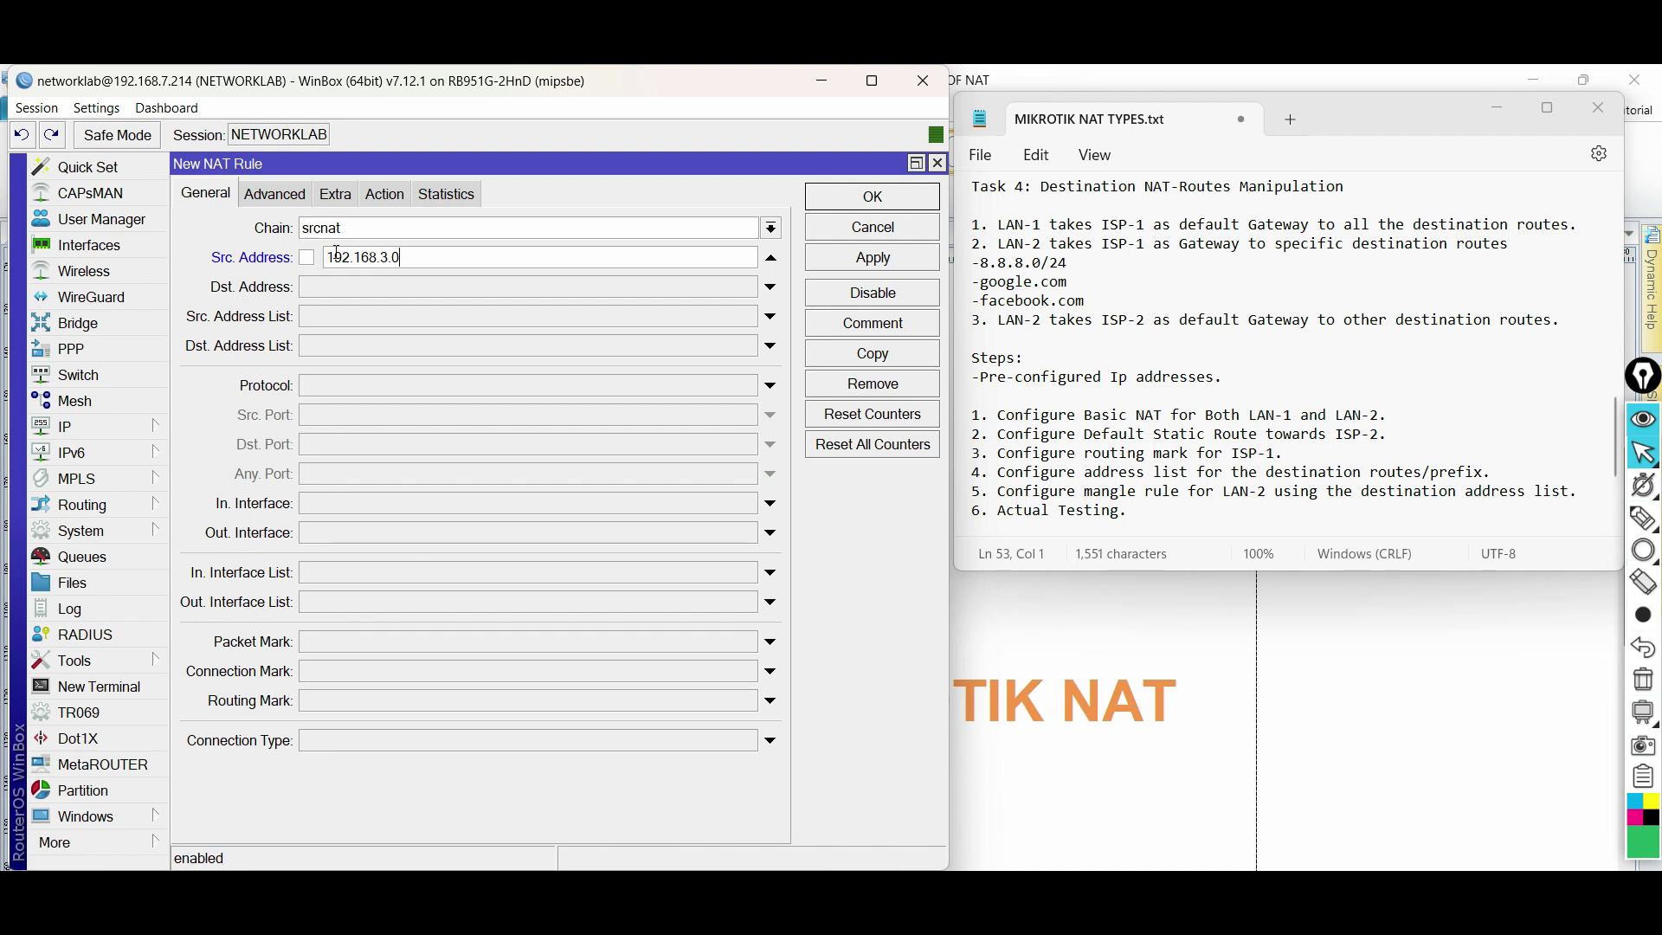
{"action": "left_click", "coordinate": [873, 323]}
{"action": "type", "text": "LAN-2"}
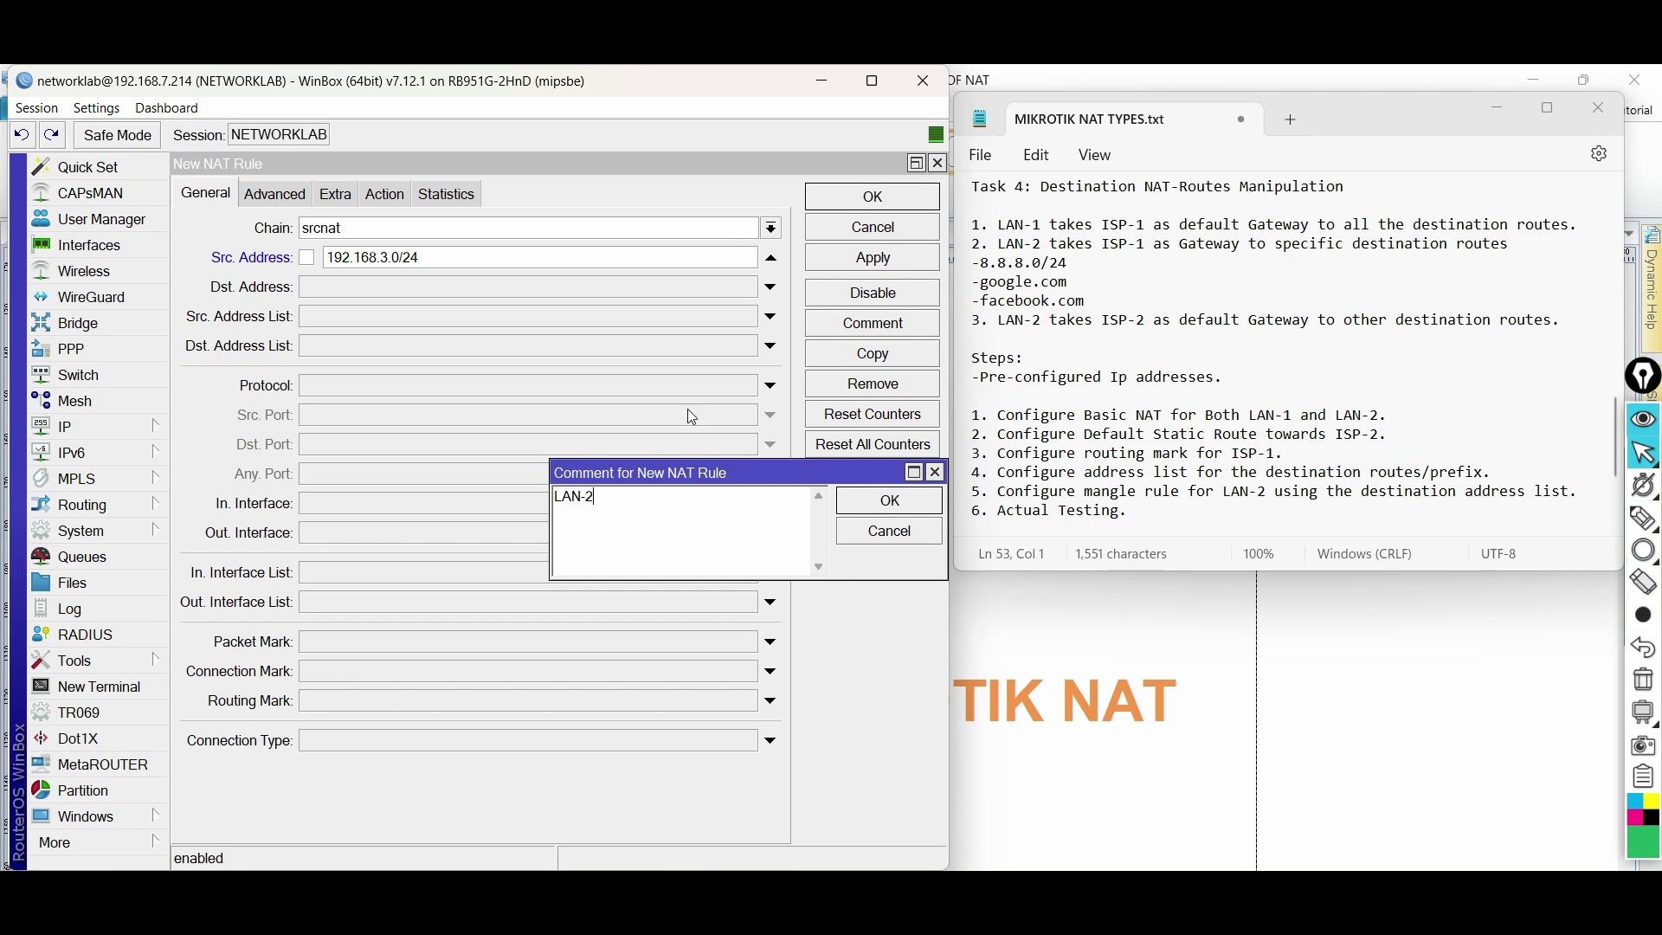
{"action": "left_click", "coordinate": [874, 504]}
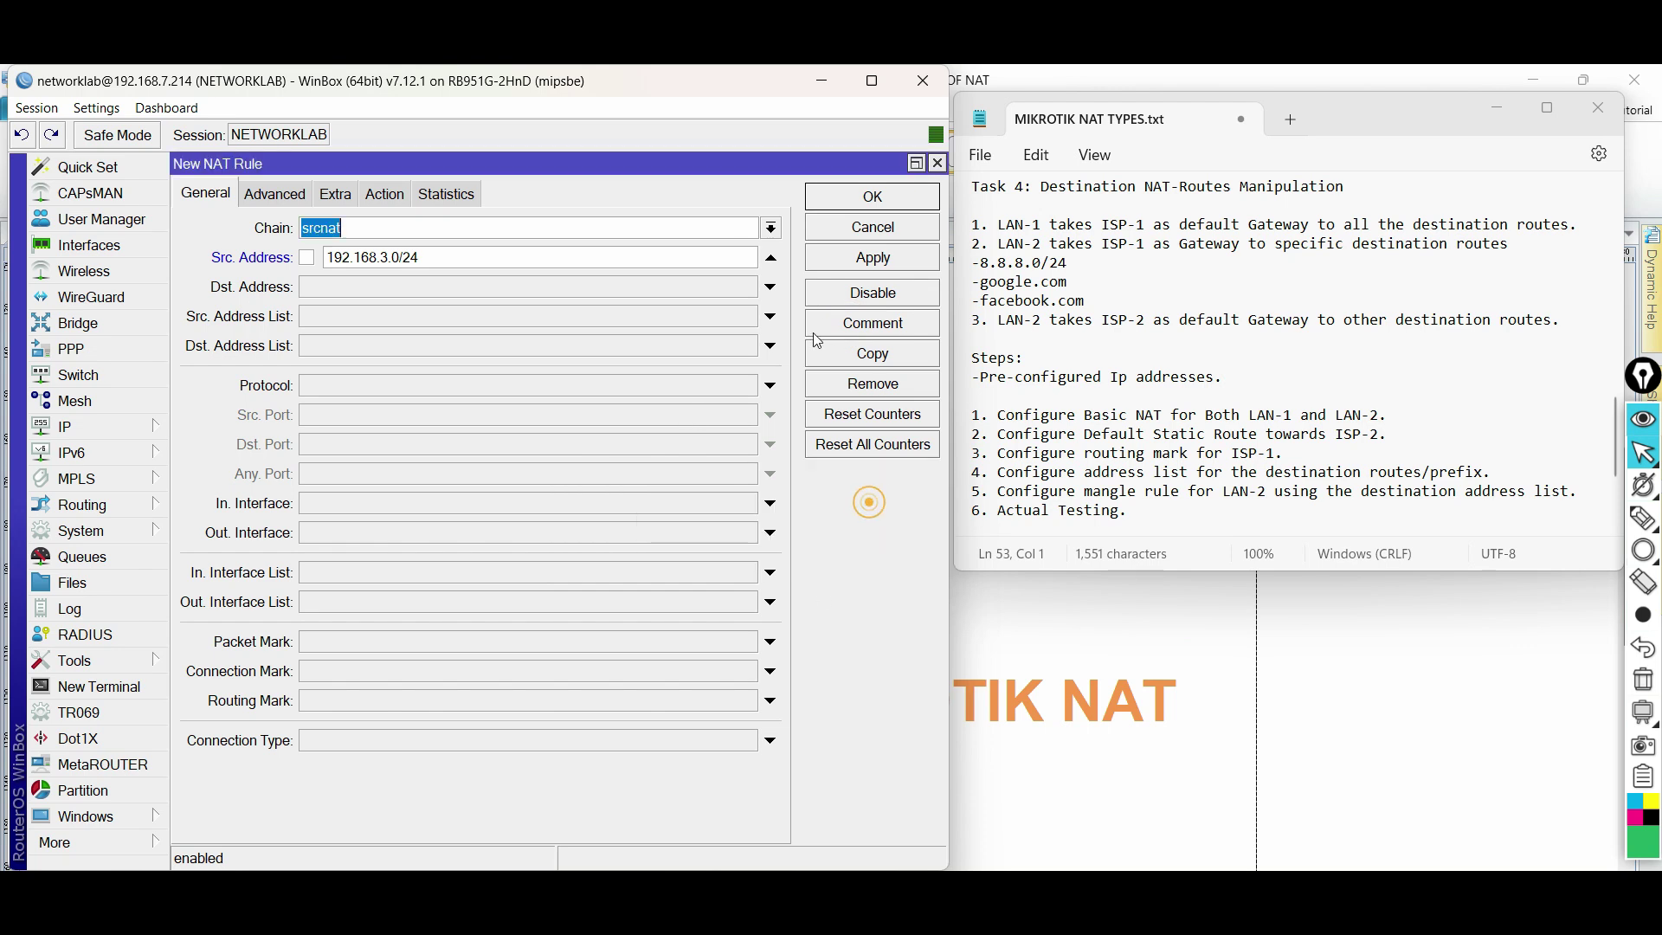
{"action": "left_click", "coordinate": [862, 208]}
{"action": "left_click", "coordinate": [466, 338]}
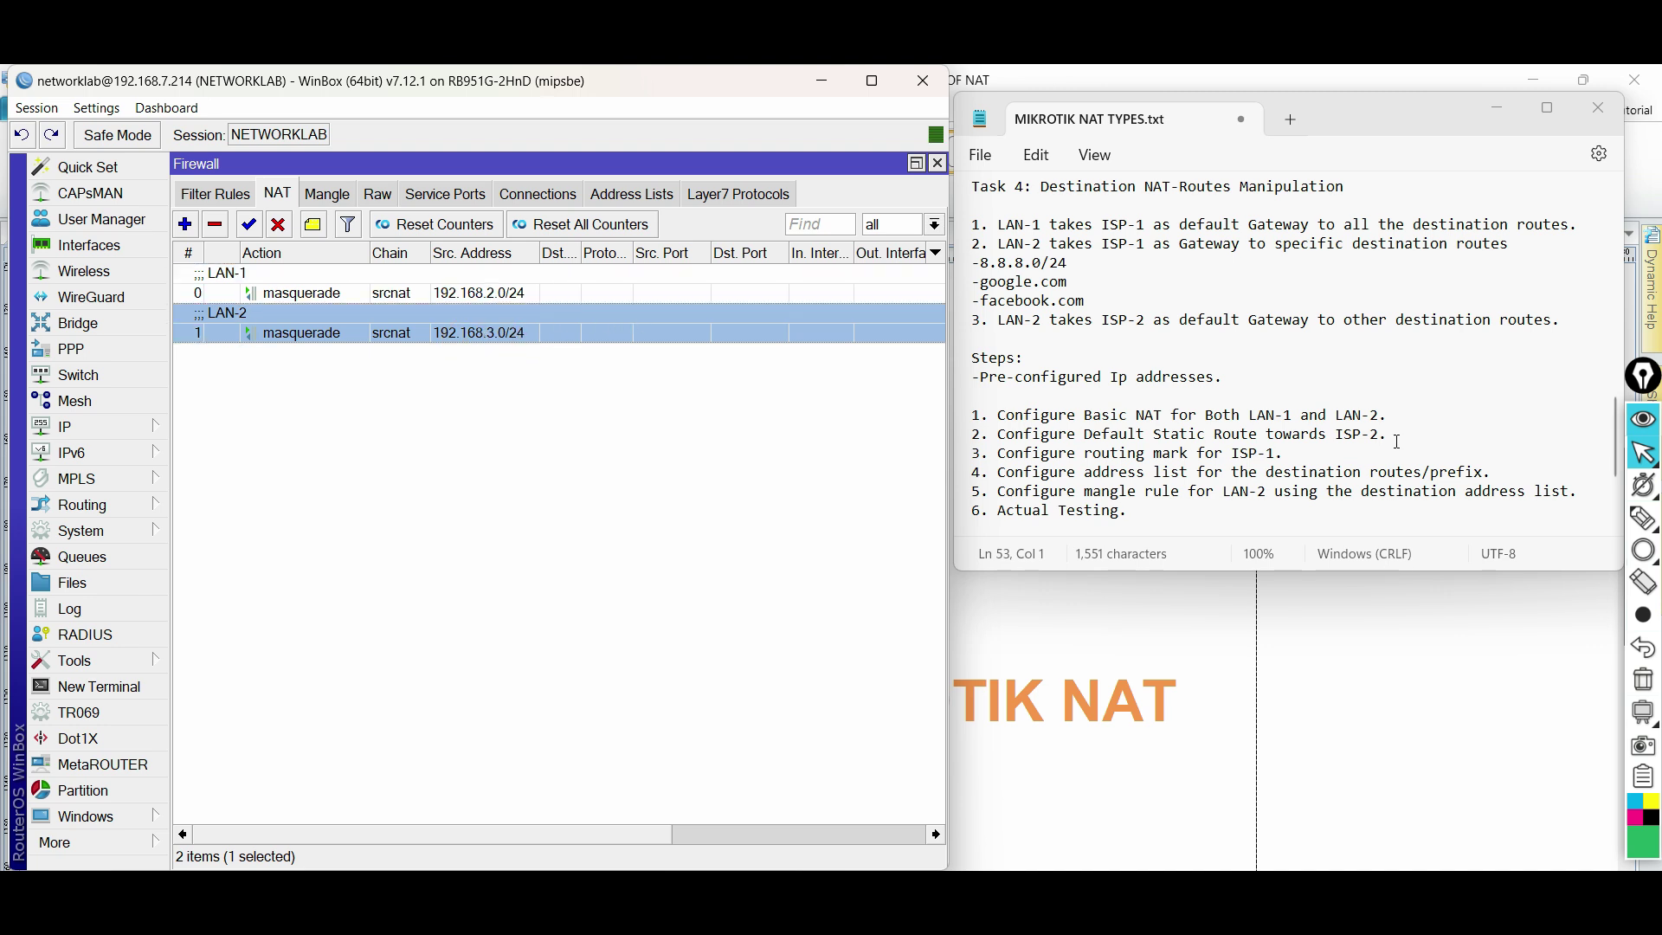
Step: Highlight the ISP-2 default-route step in the notes and start a new route in the Route List
{"action": "left_click_drag", "start_coordinate": [1409, 433], "coordinate": [964, 439]}
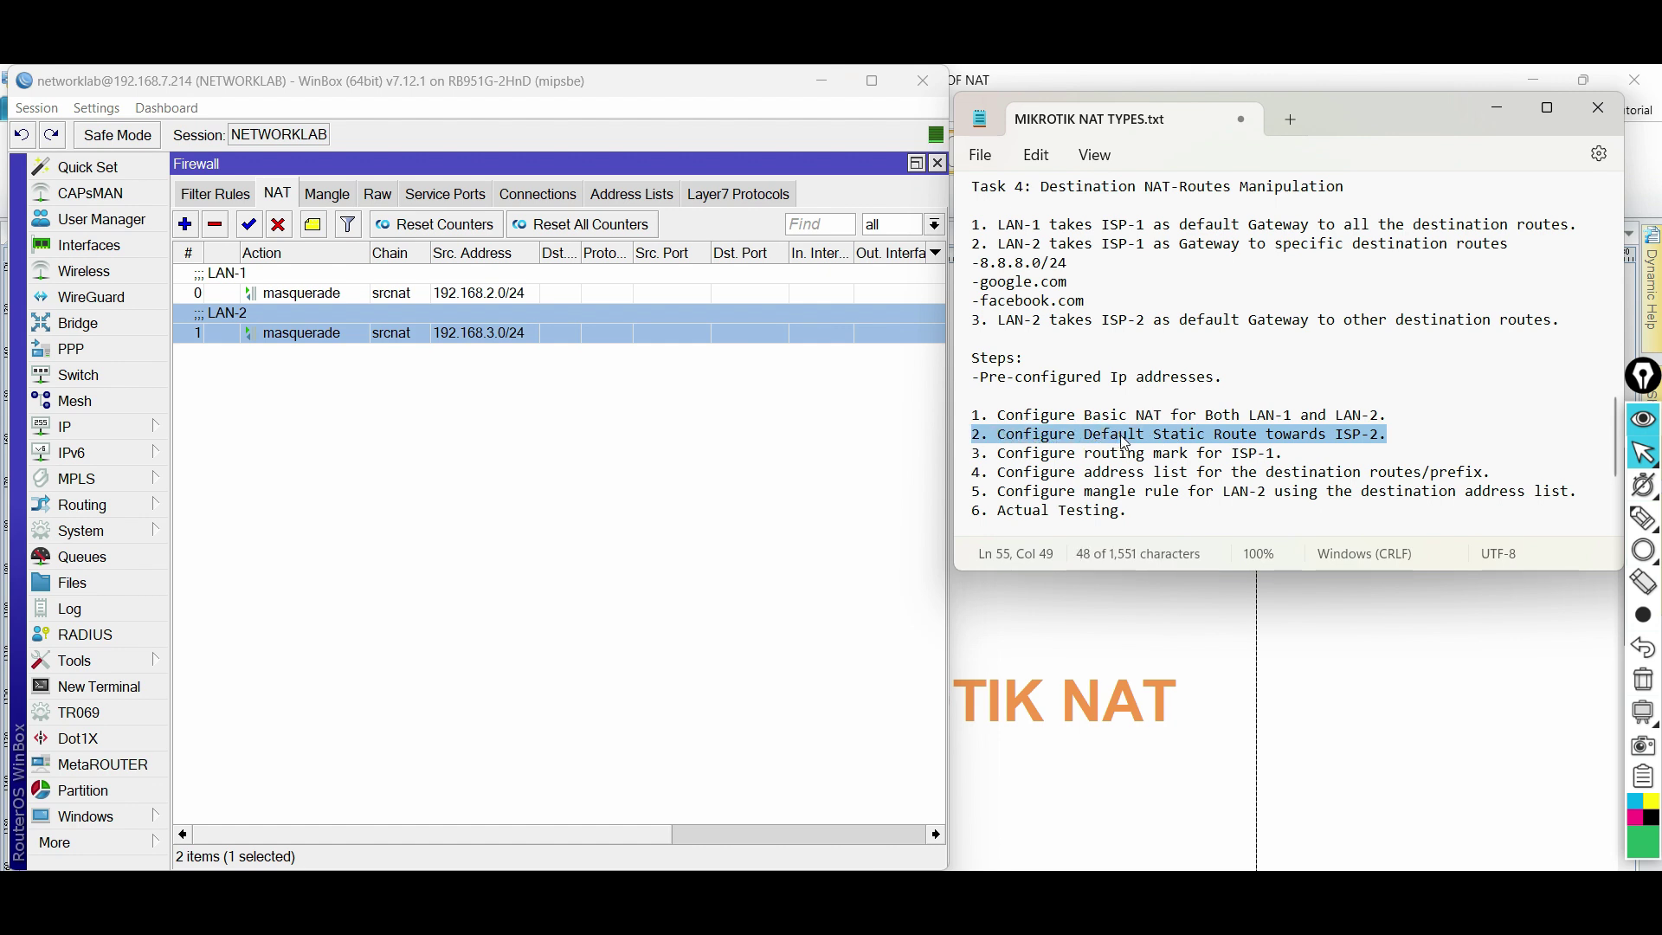
{"action": "left_click", "coordinate": [122, 422]}
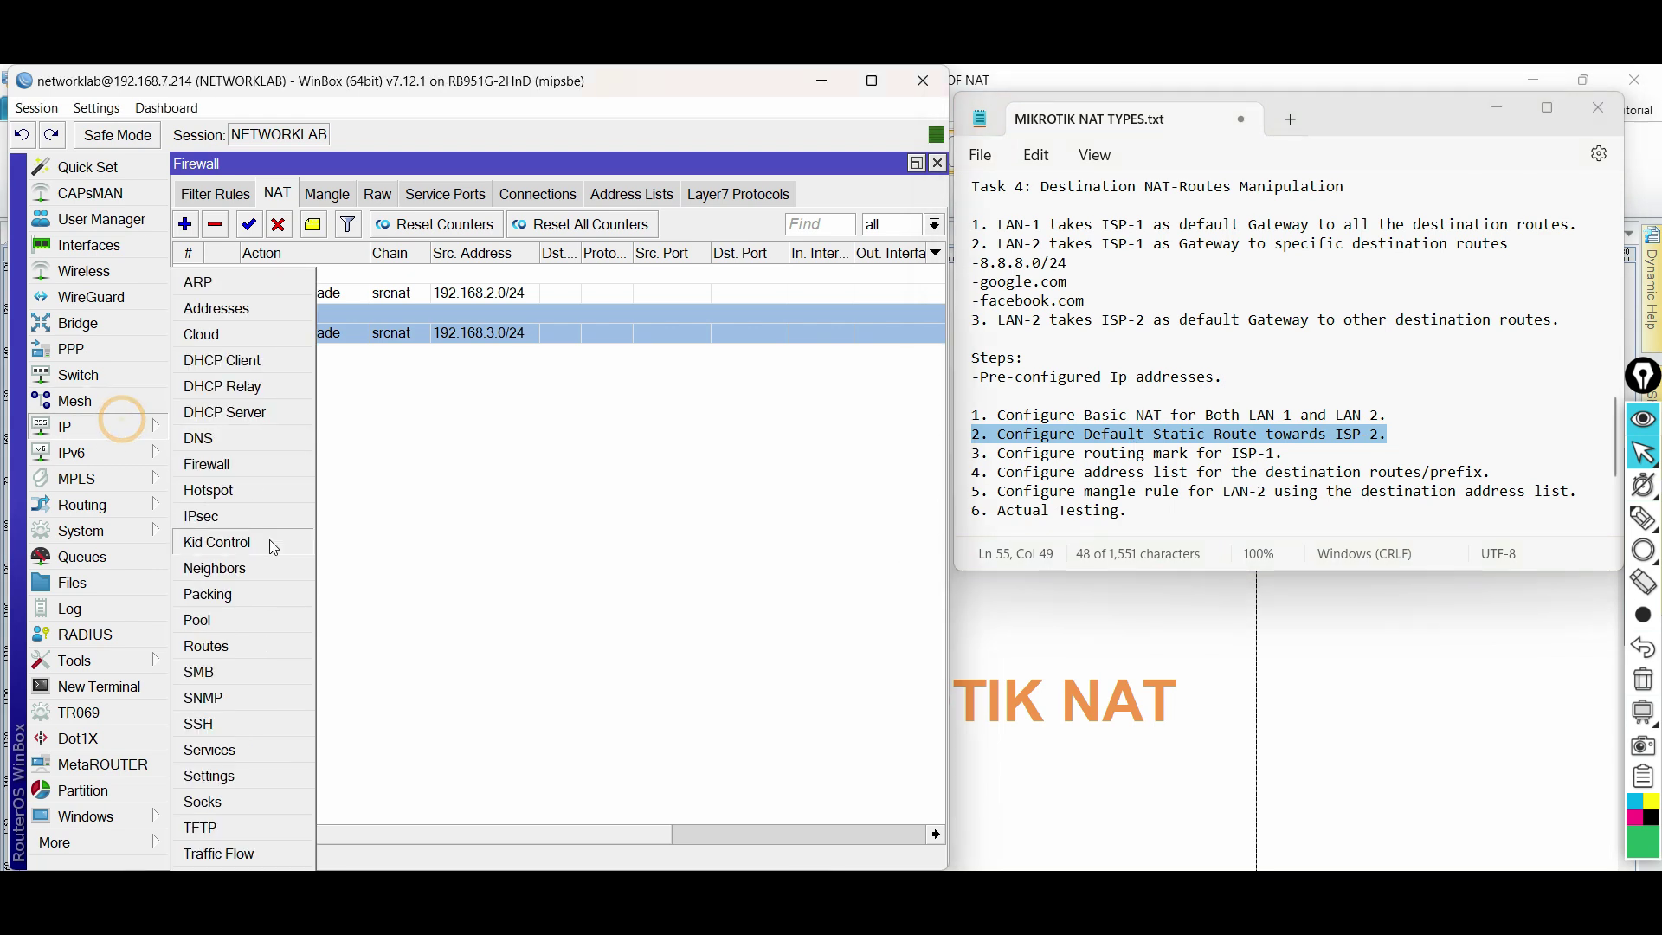
{"action": "left_click", "coordinate": [246, 643]}
{"action": "left_click", "coordinate": [403, 243]}
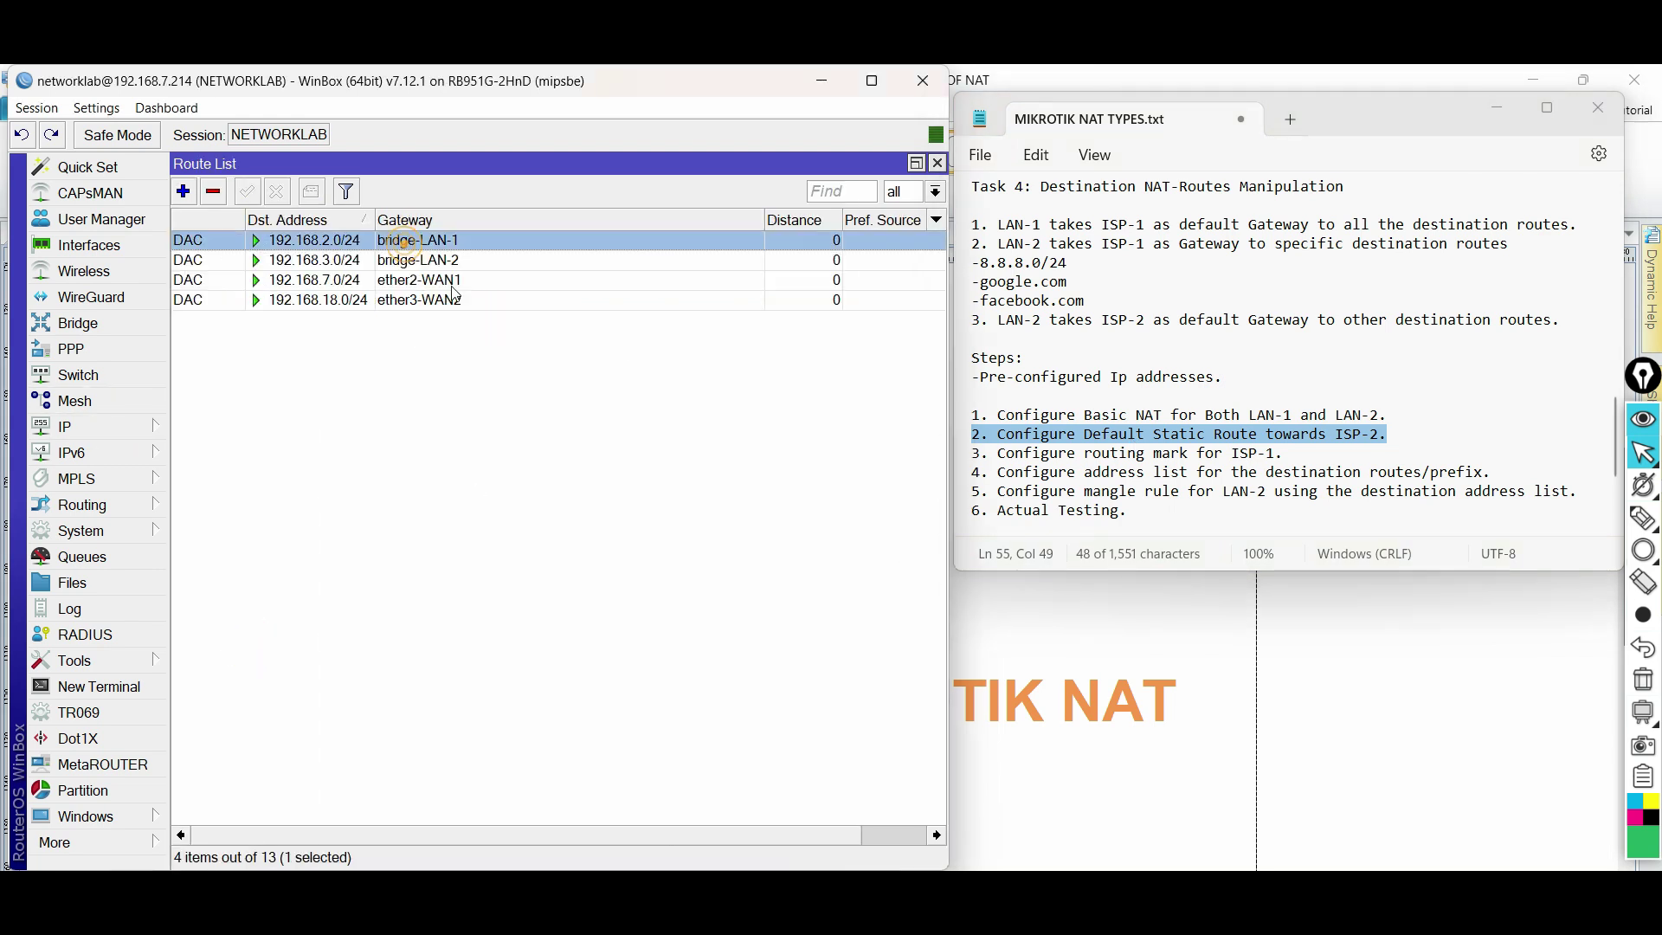
{"action": "left_click_drag", "start_coordinate": [764, 221], "coordinate": [528, 223]}
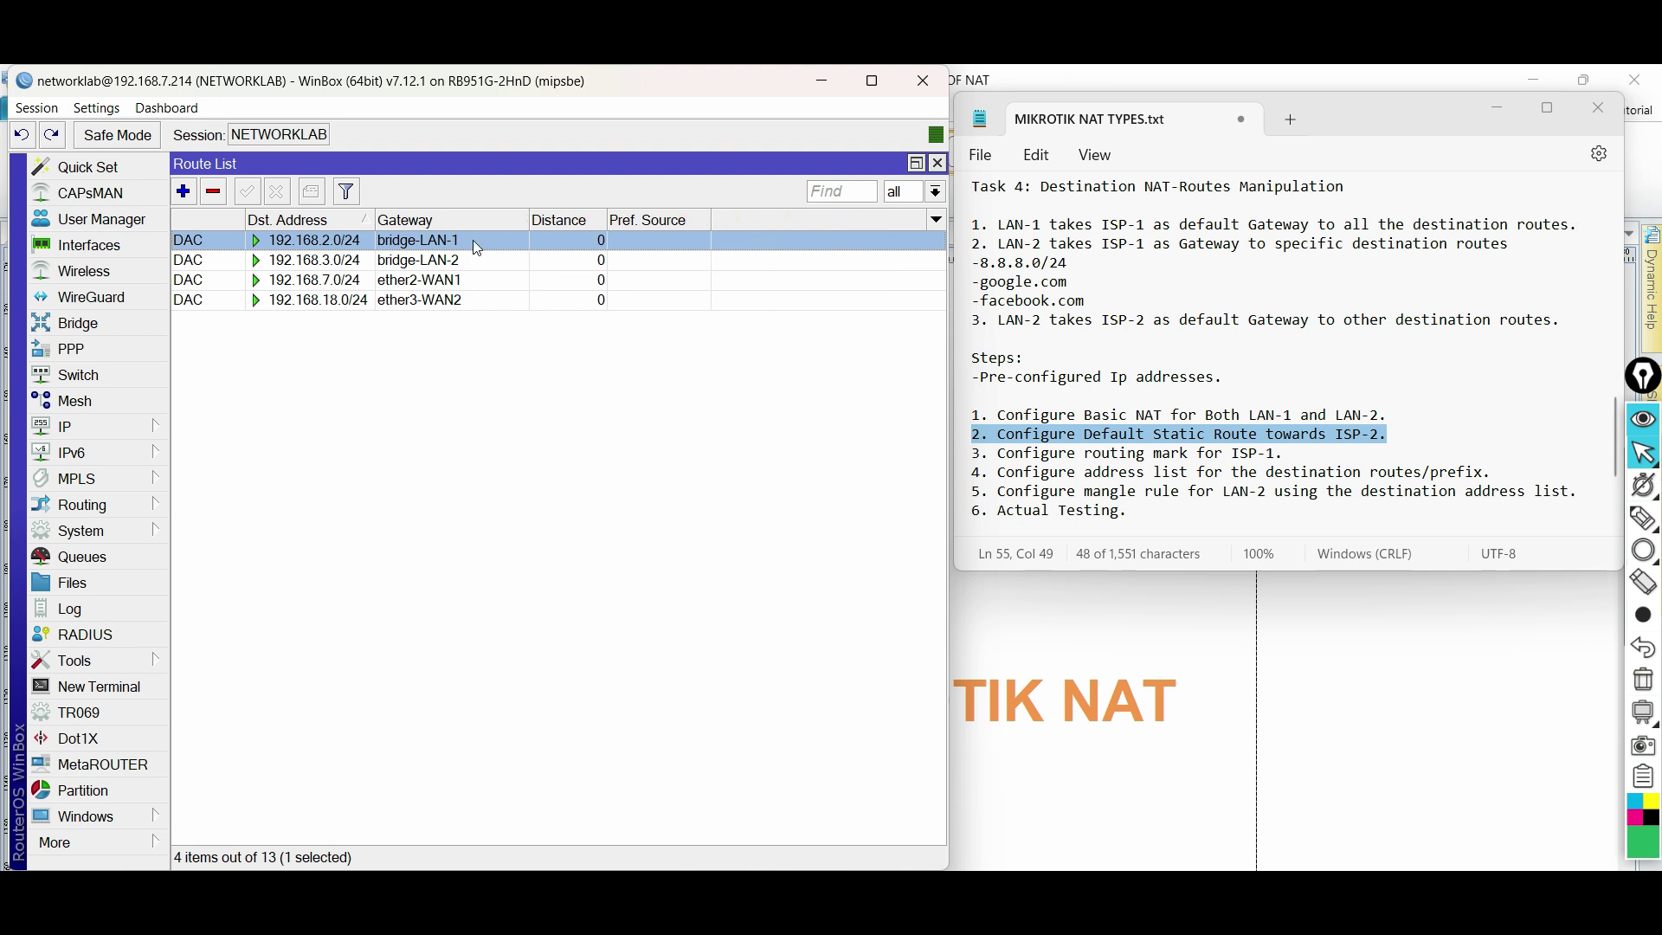
{"action": "left_click", "coordinate": [184, 192]}
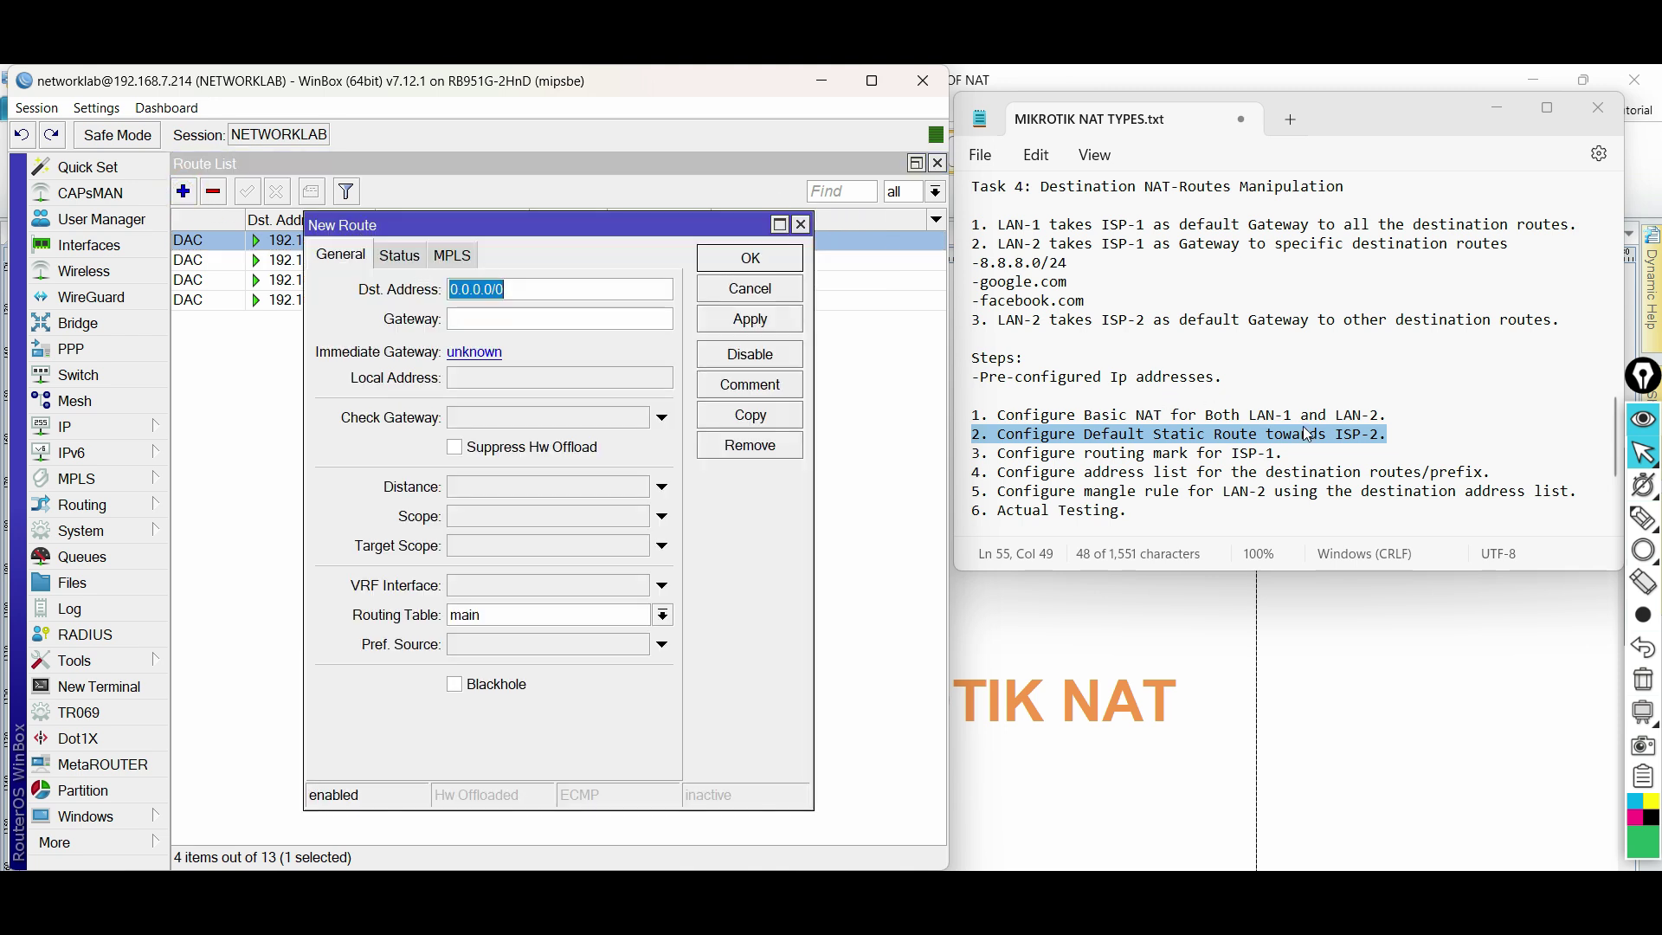
Step: Check the WAN-2 address 192.168.18.14/24 in the IP address list
{"action": "left_click", "coordinate": [113, 426]}
{"action": "left_click", "coordinate": [209, 305]}
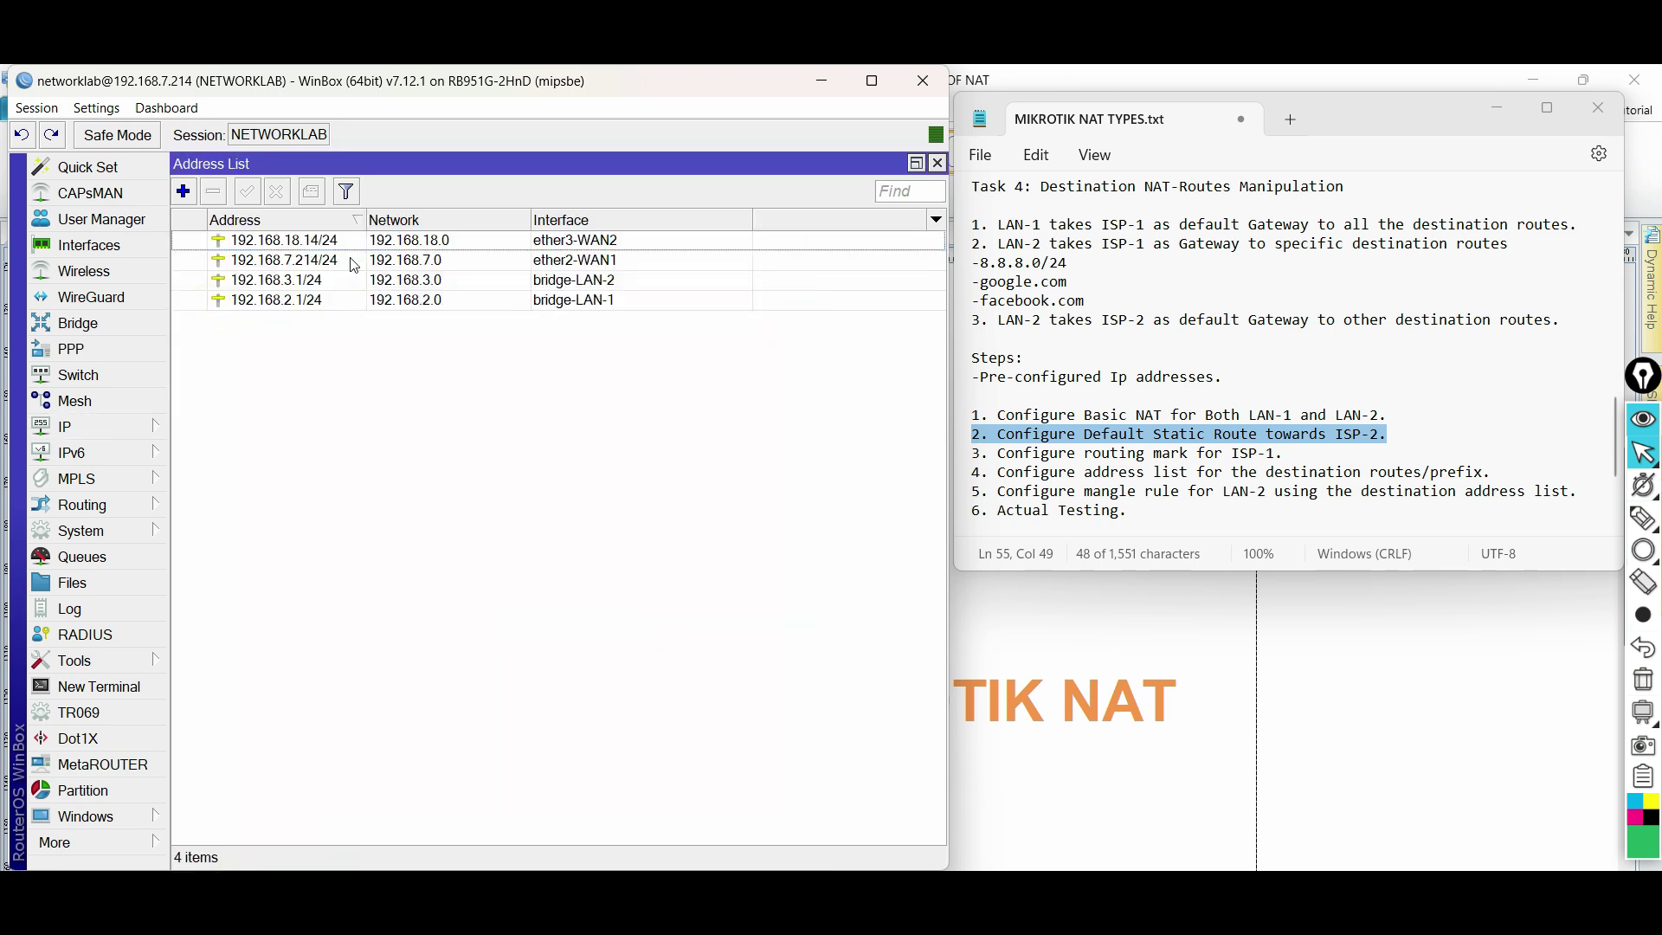
{"action": "left_click", "coordinate": [559, 247]}
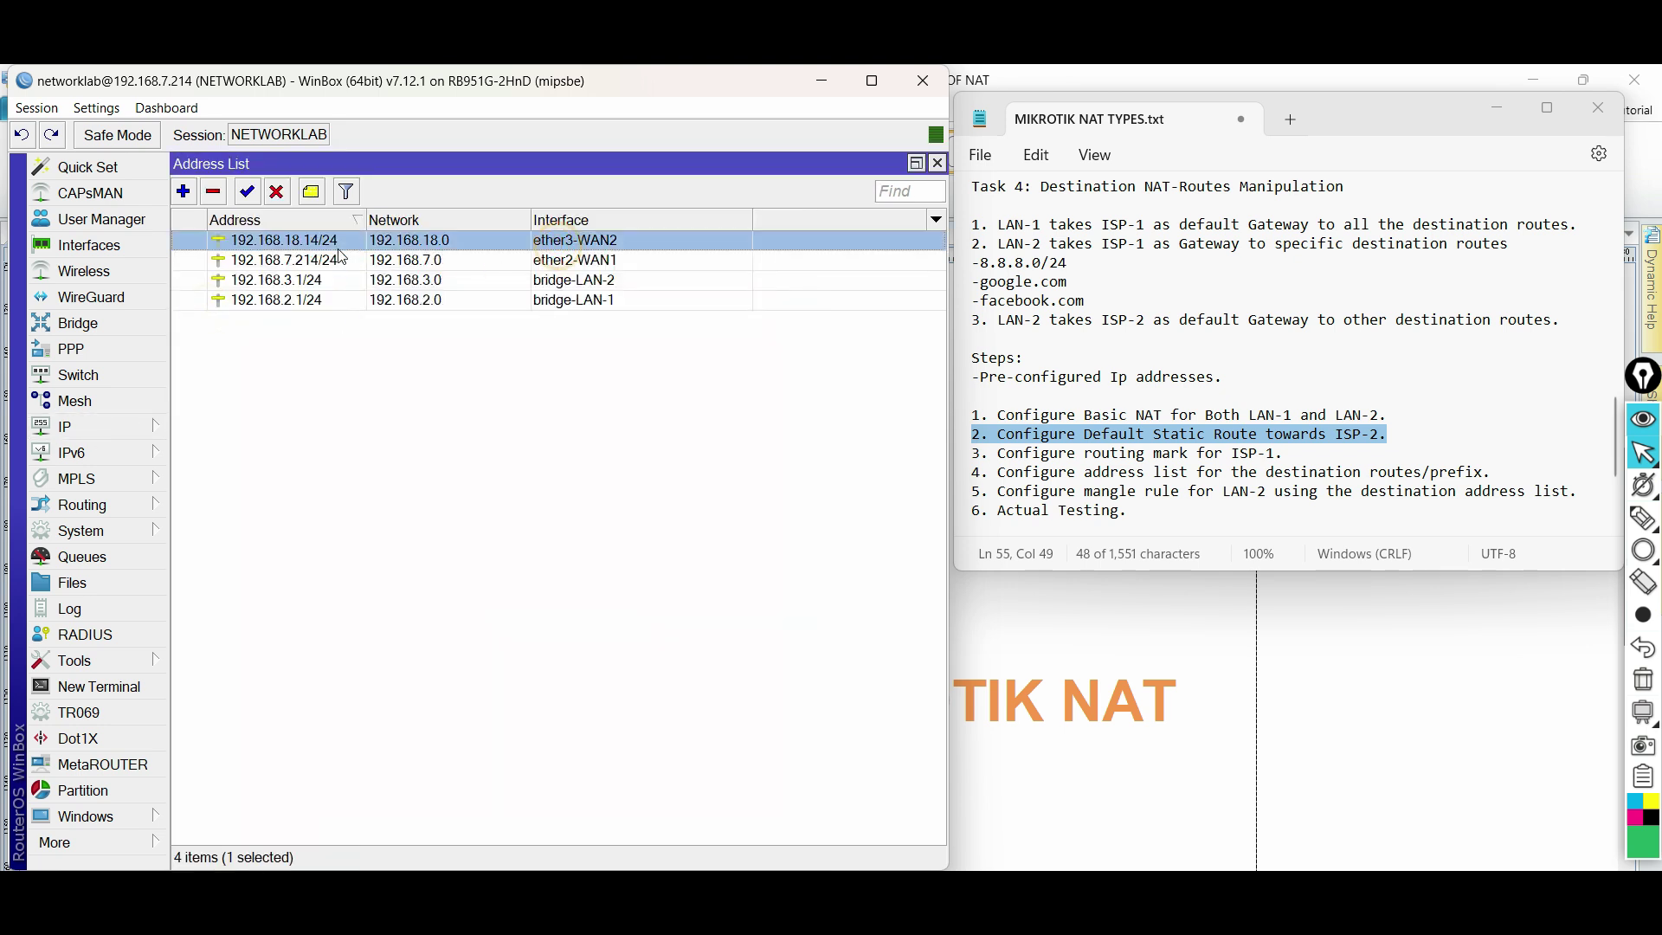
{"action": "left_click", "coordinate": [937, 163]}
Step: Set gateway 192.168.18.1, ping gateway check, distance 1 and comment WAN-2, then save the route
{"action": "type", "text": "192.168.18.1"}
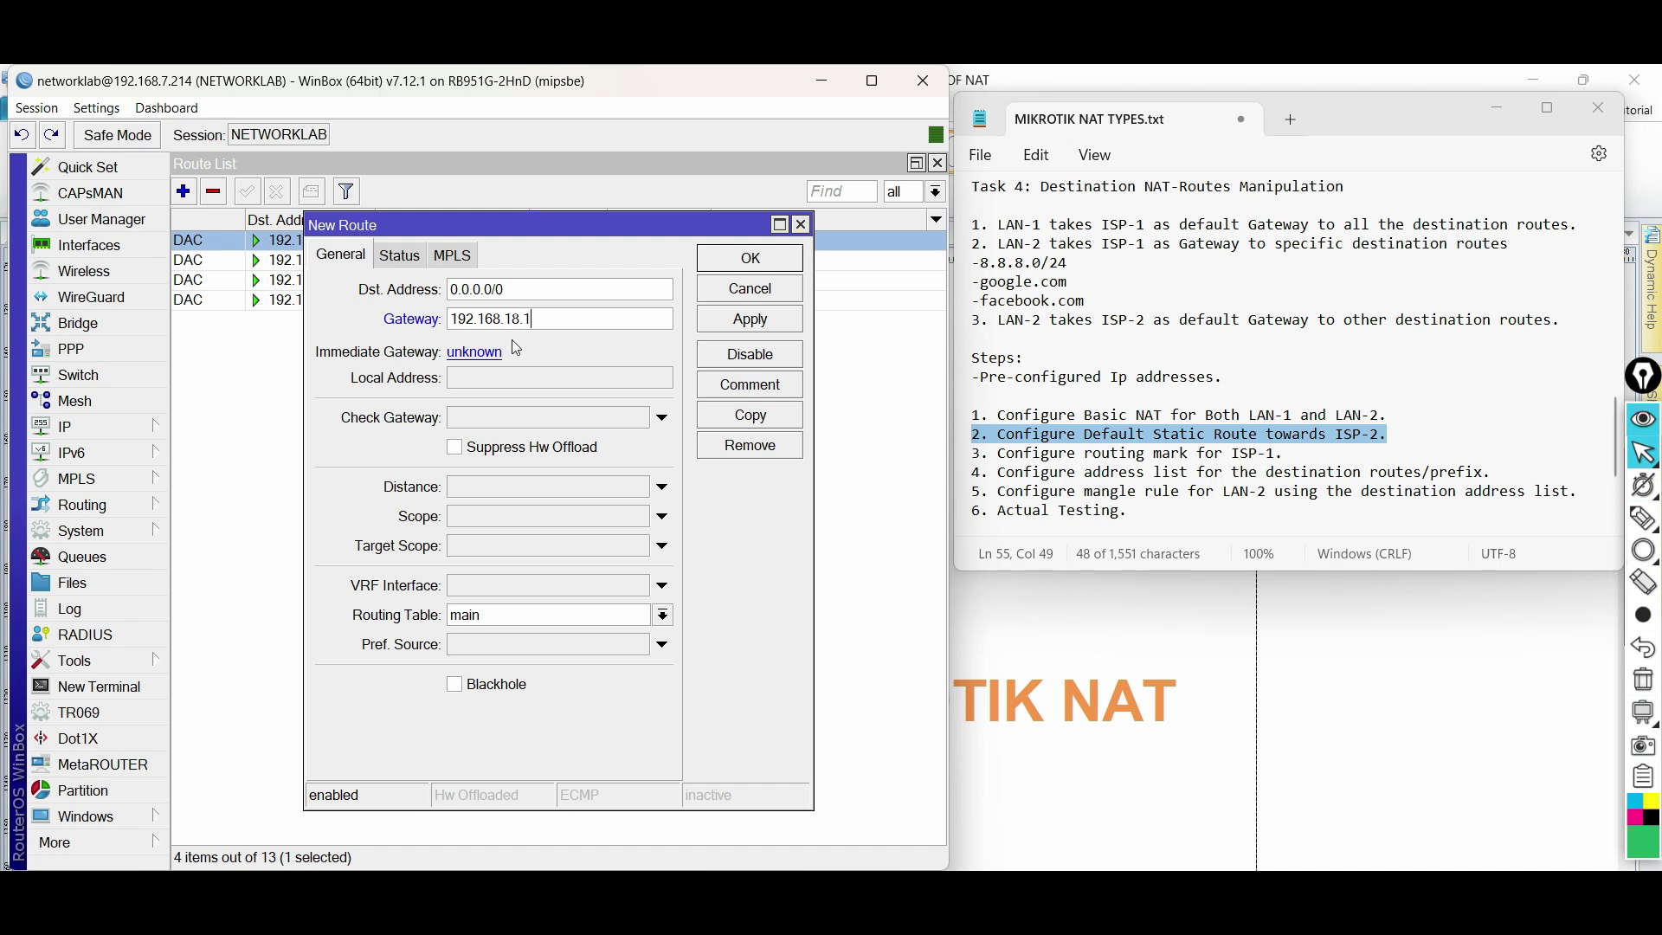
{"action": "left_click", "coordinate": [534, 416]}
{"action": "type", "text": "ping"}
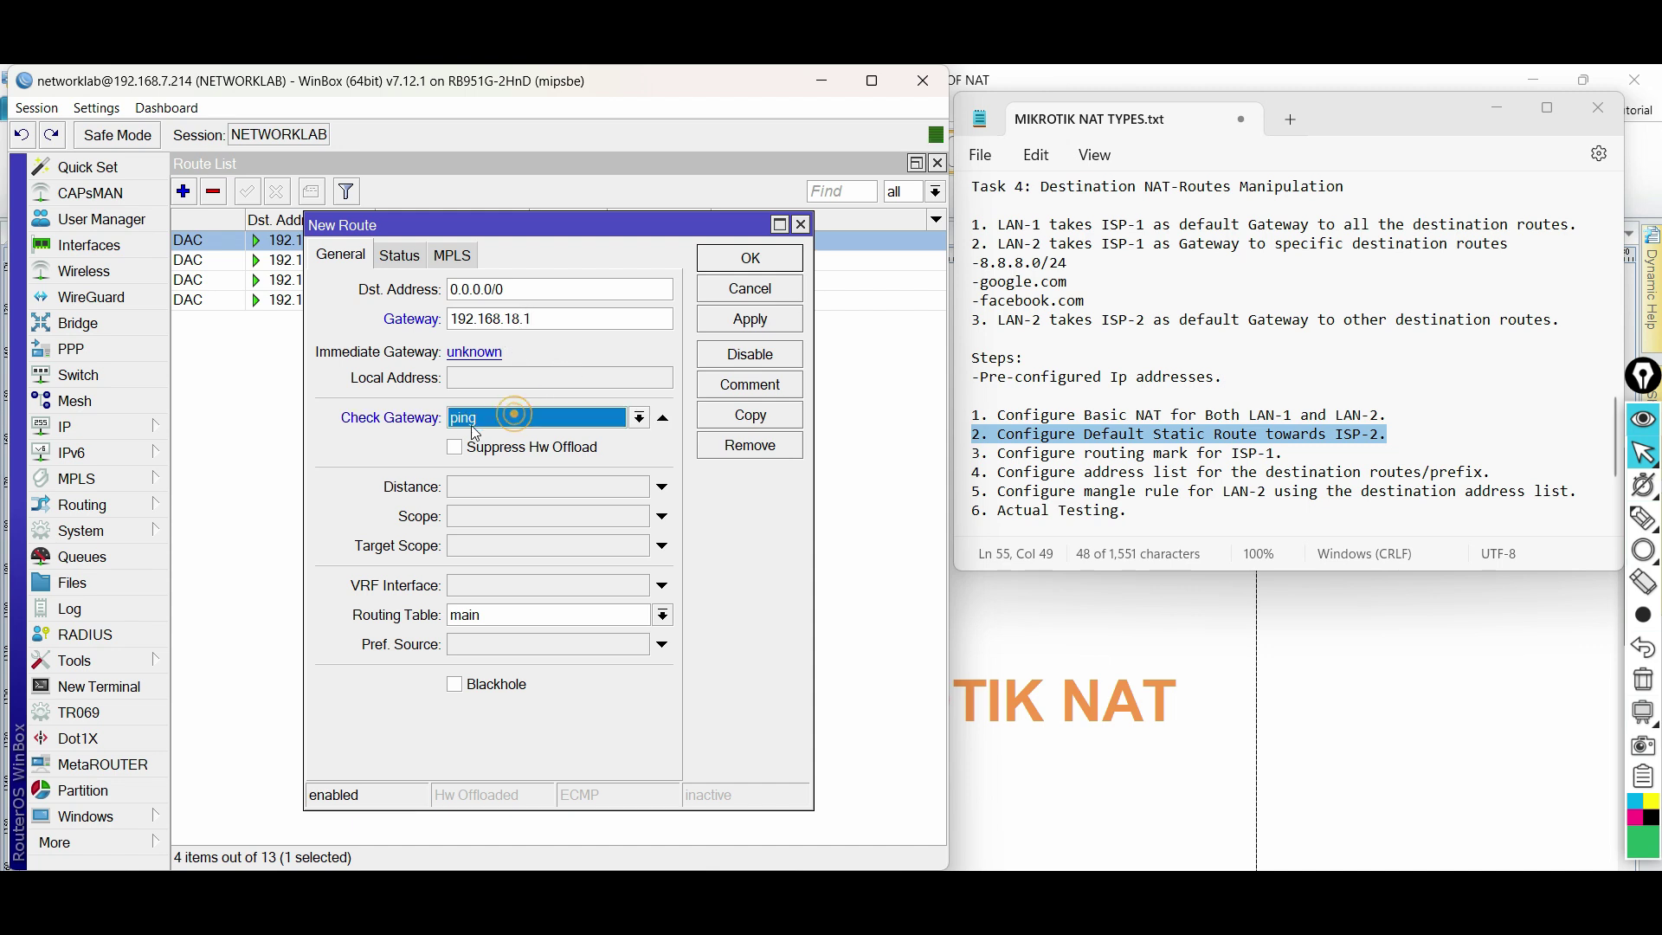
{"action": "left_click", "coordinate": [482, 490]}
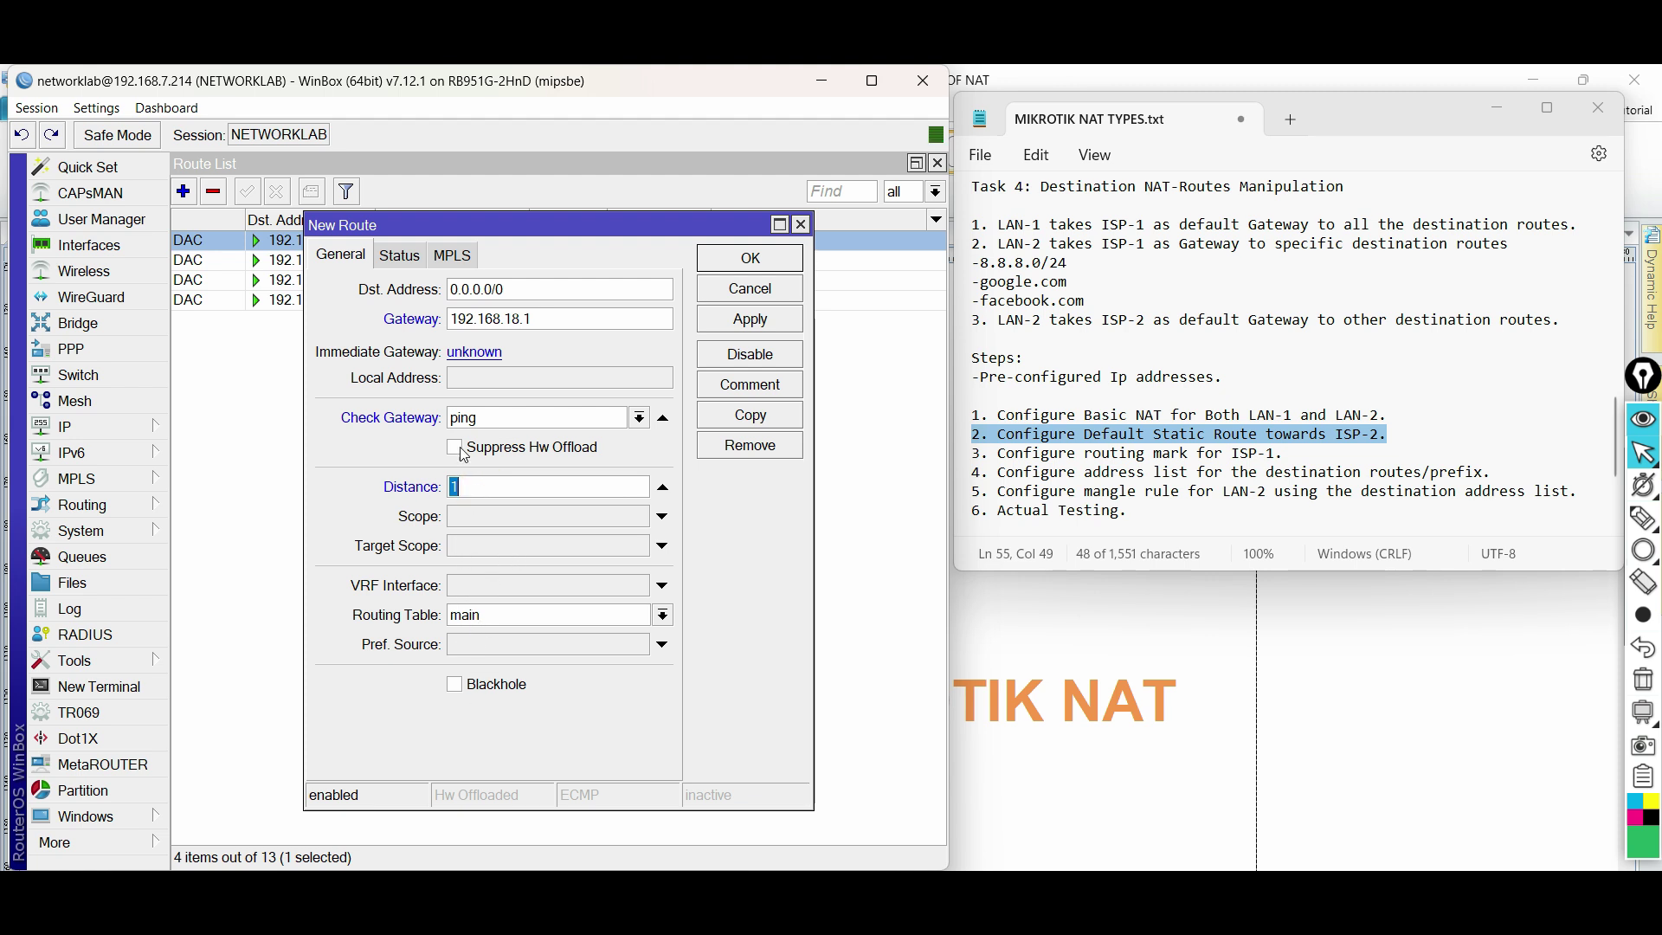
{"action": "left_click", "coordinate": [752, 384]}
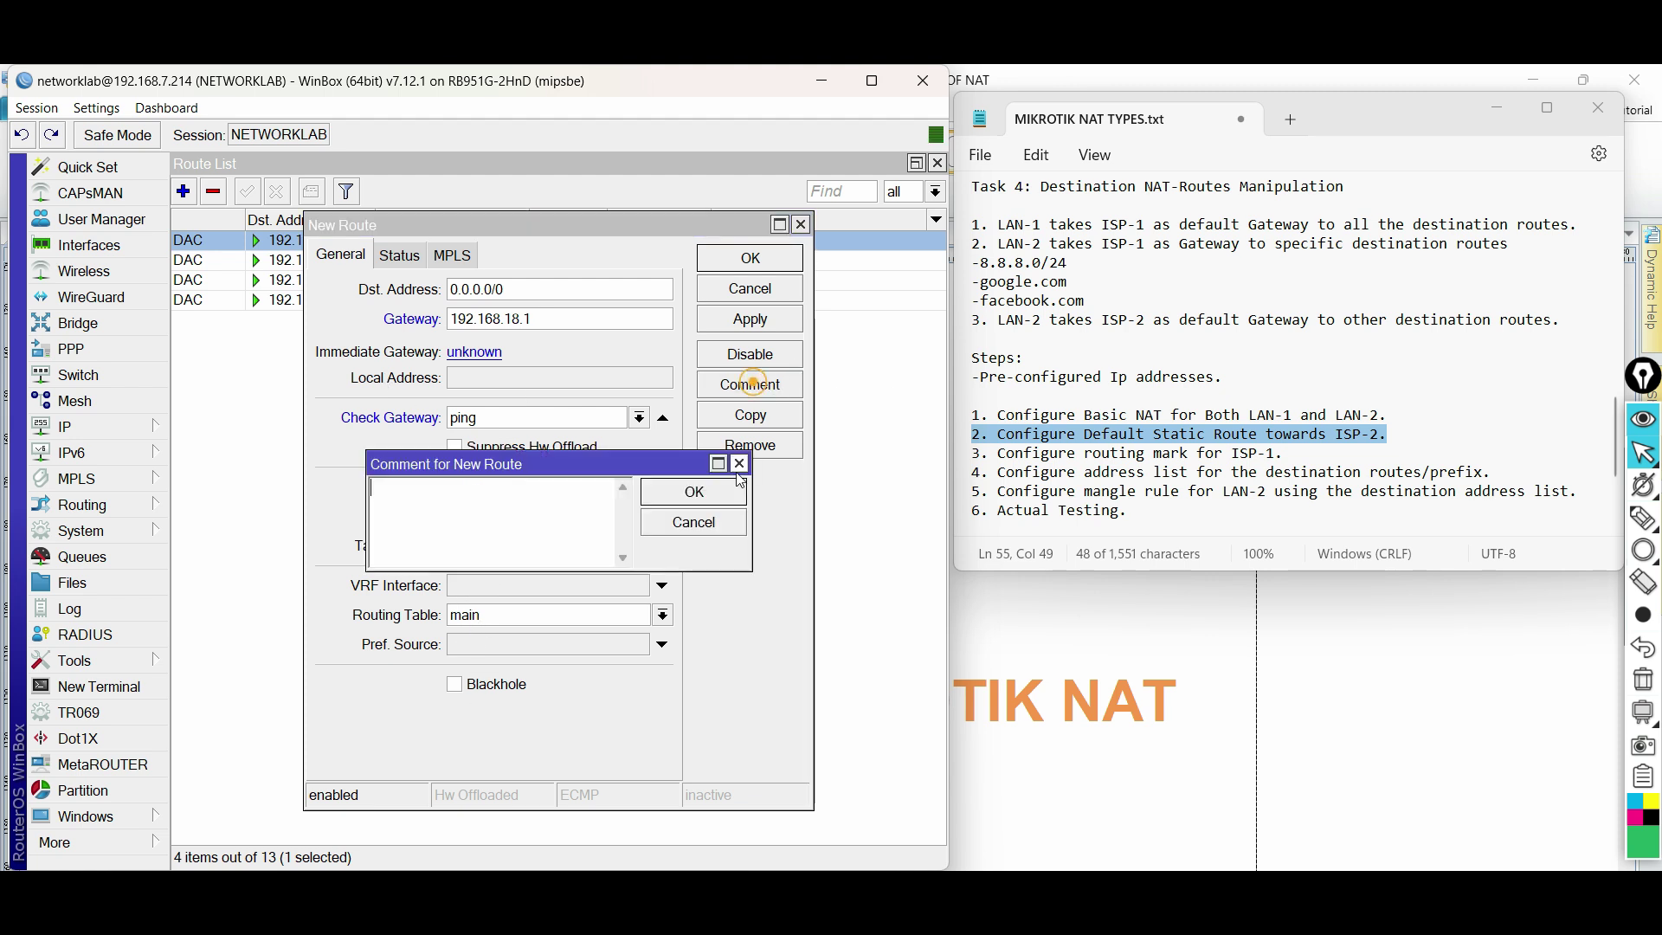
{"action": "type", "text": "LAN-2"}
{"action": "key", "text": "BackSpace"}
{"action": "key", "text": "BackSpace"}
{"action": "key", "text": "BackSpace"}
{"action": "type", "text": "WAN-2"}
{"action": "left_click", "coordinate": [694, 492]}
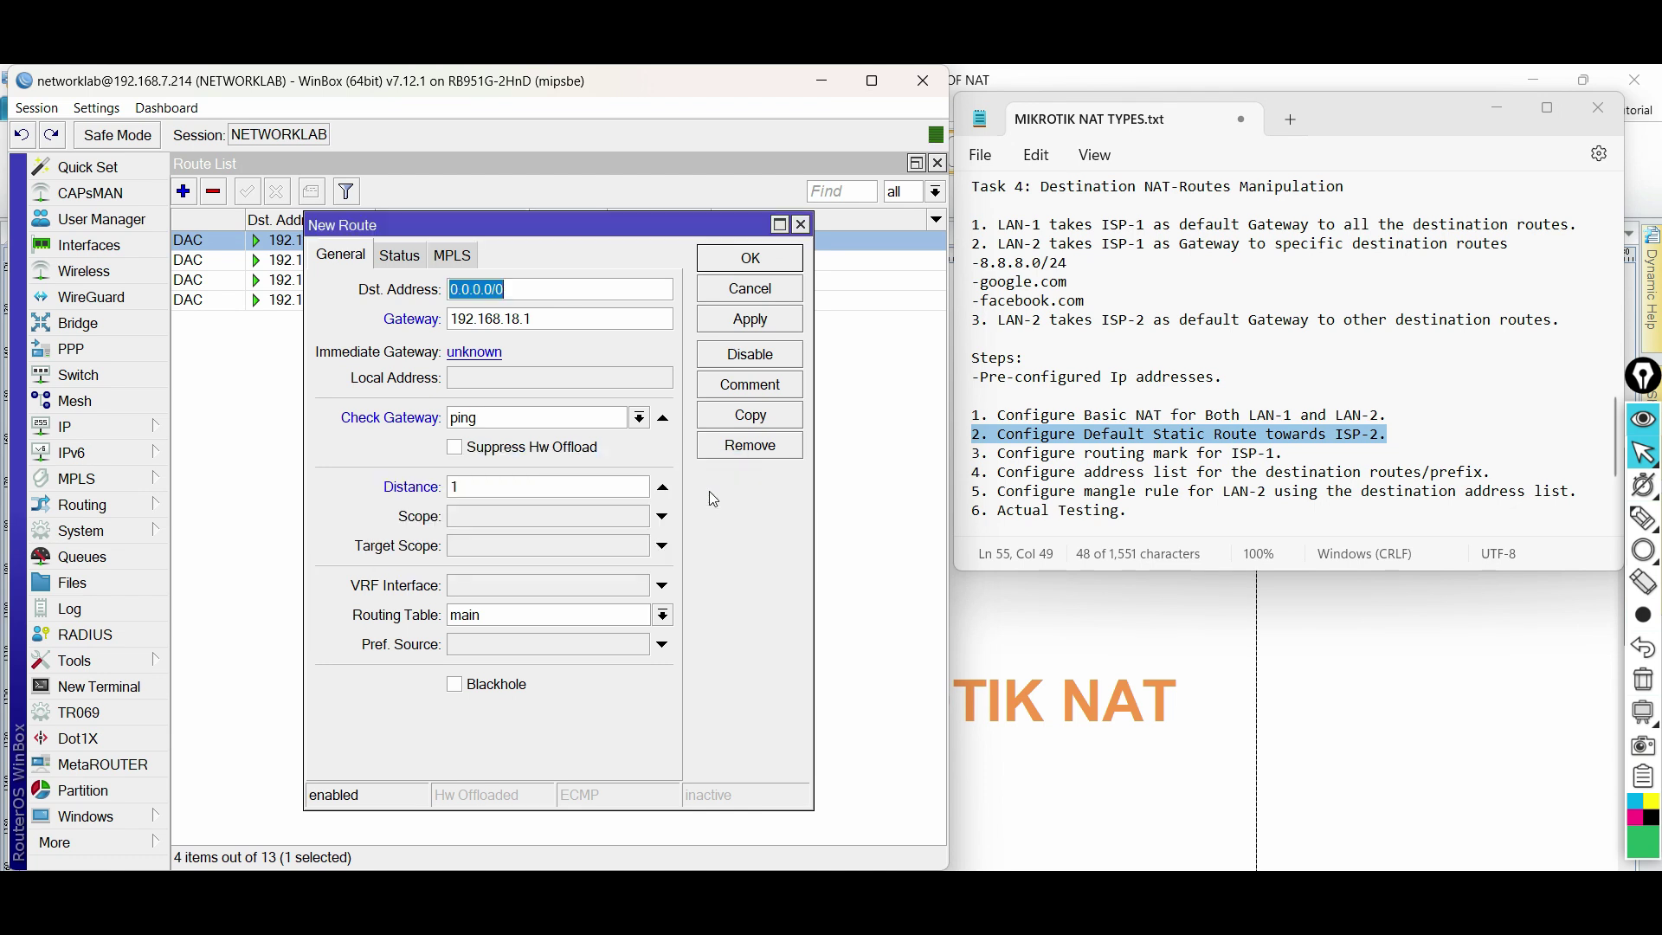
{"action": "left_click", "coordinate": [723, 260]}
Step: Review the new WAN-2 route, the ISP-1 routing-mark step in the notes, and the address list
{"action": "left_click", "coordinate": [290, 259]}
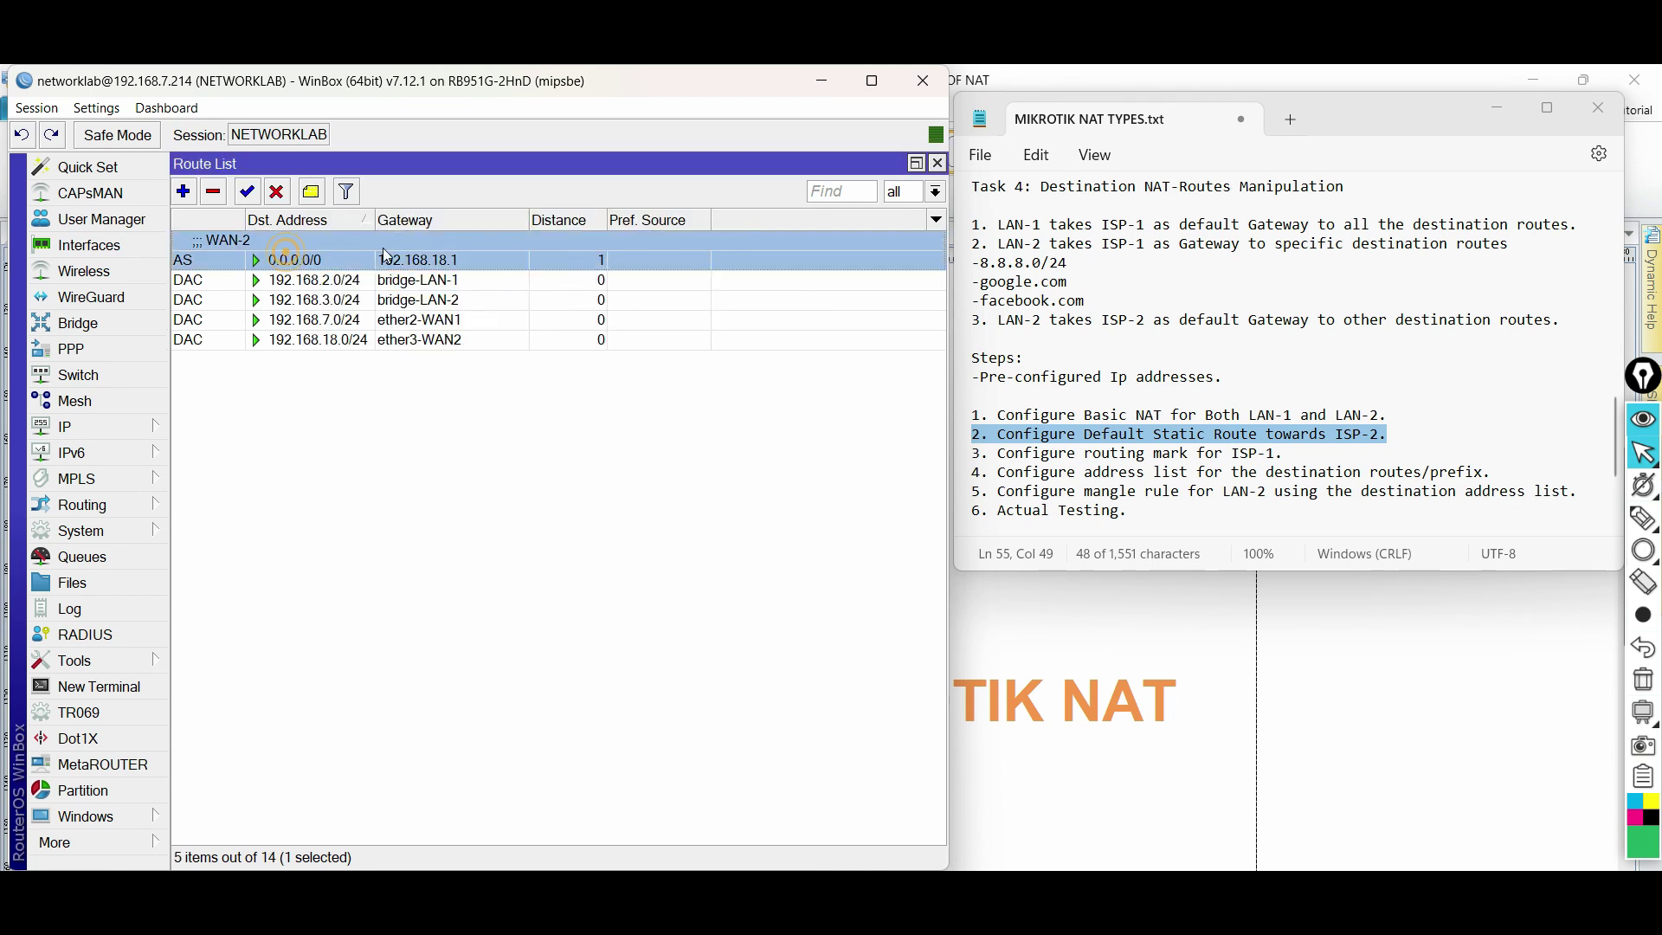
{"action": "left_click_drag", "start_coordinate": [528, 220], "coordinate": [493, 220]}
{"action": "left_click_drag", "start_coordinate": [1283, 454], "coordinate": [984, 456]}
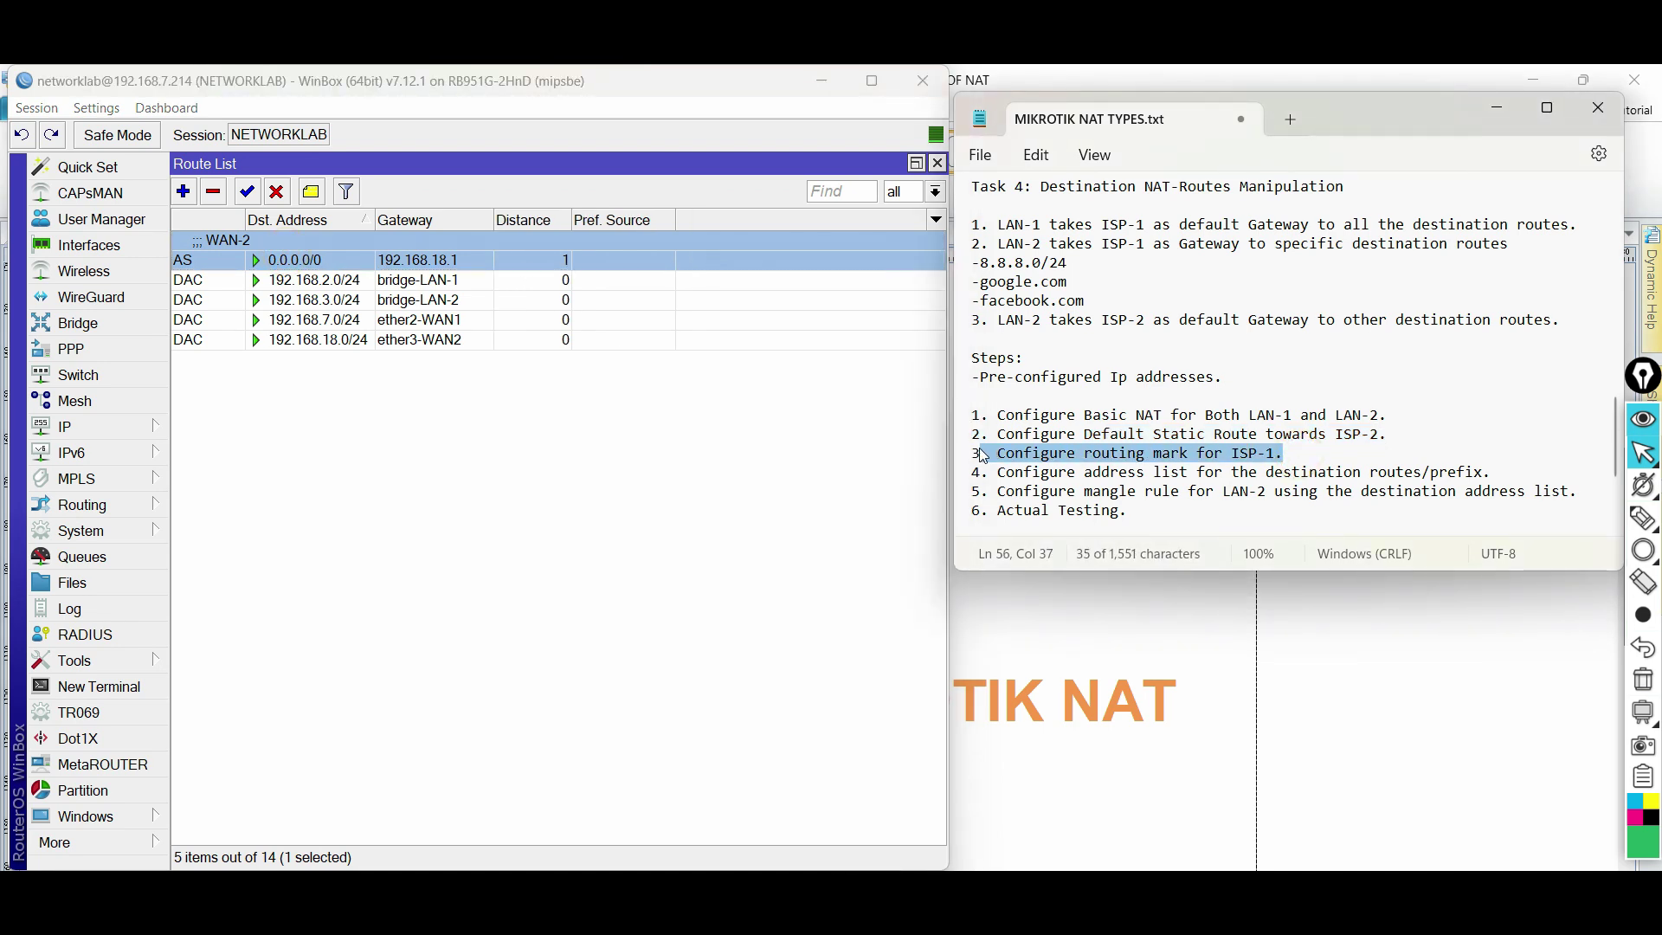
{"action": "left_click", "coordinate": [1304, 456]}
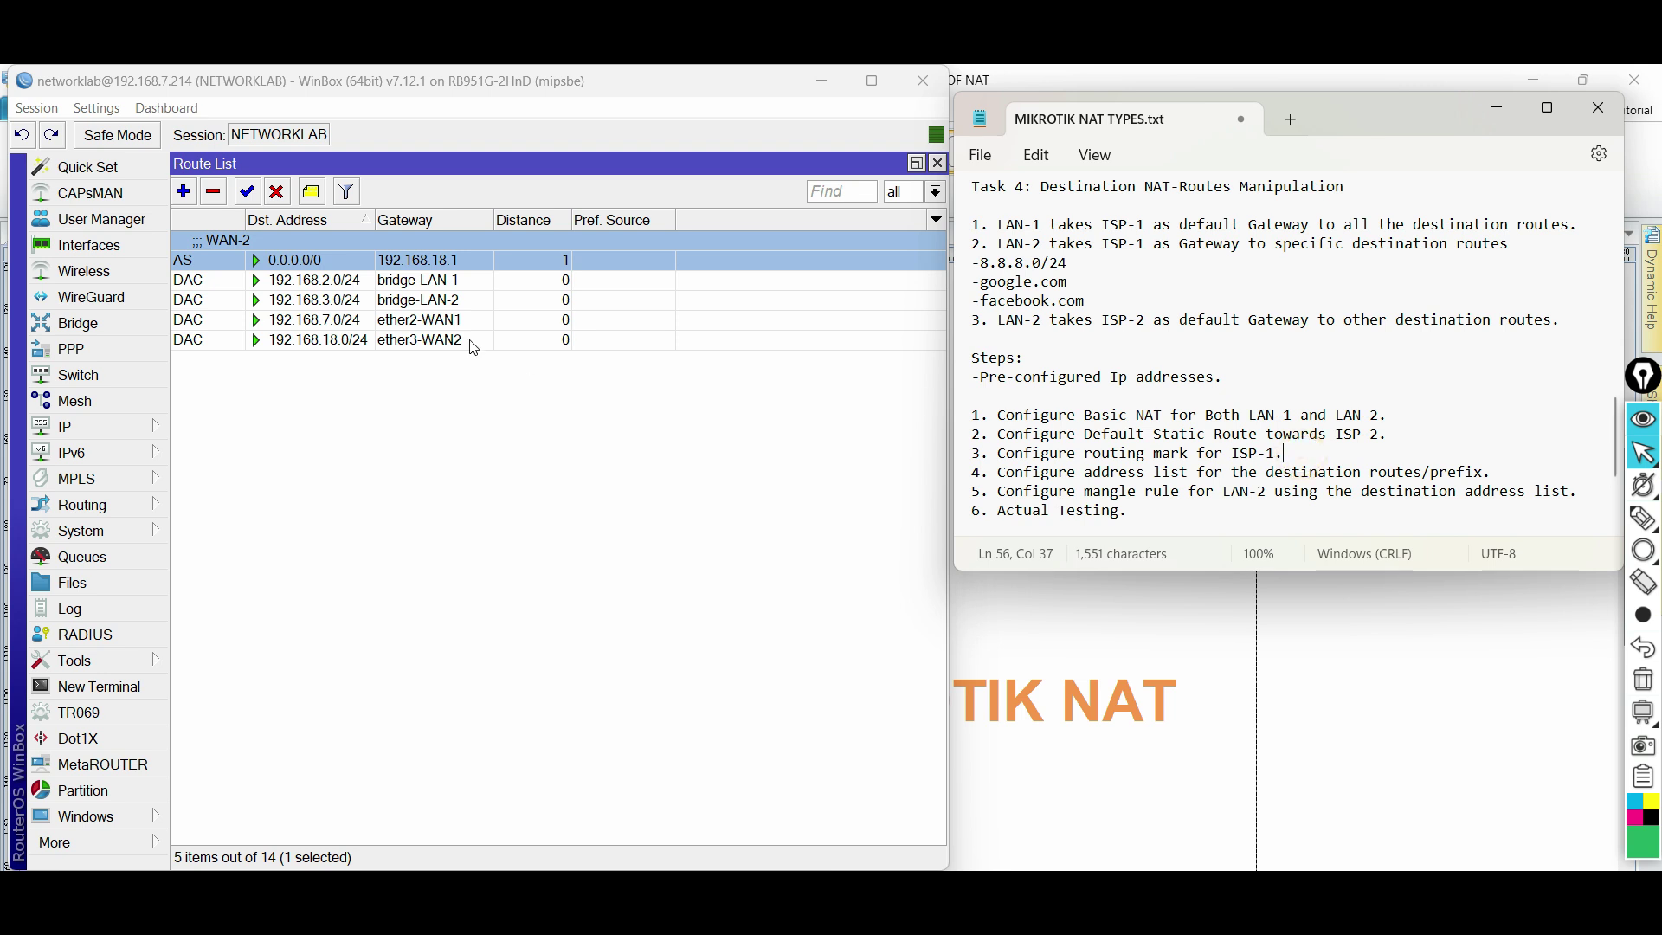
{"action": "left_click", "coordinate": [65, 427]}
{"action": "left_click", "coordinate": [216, 307]}
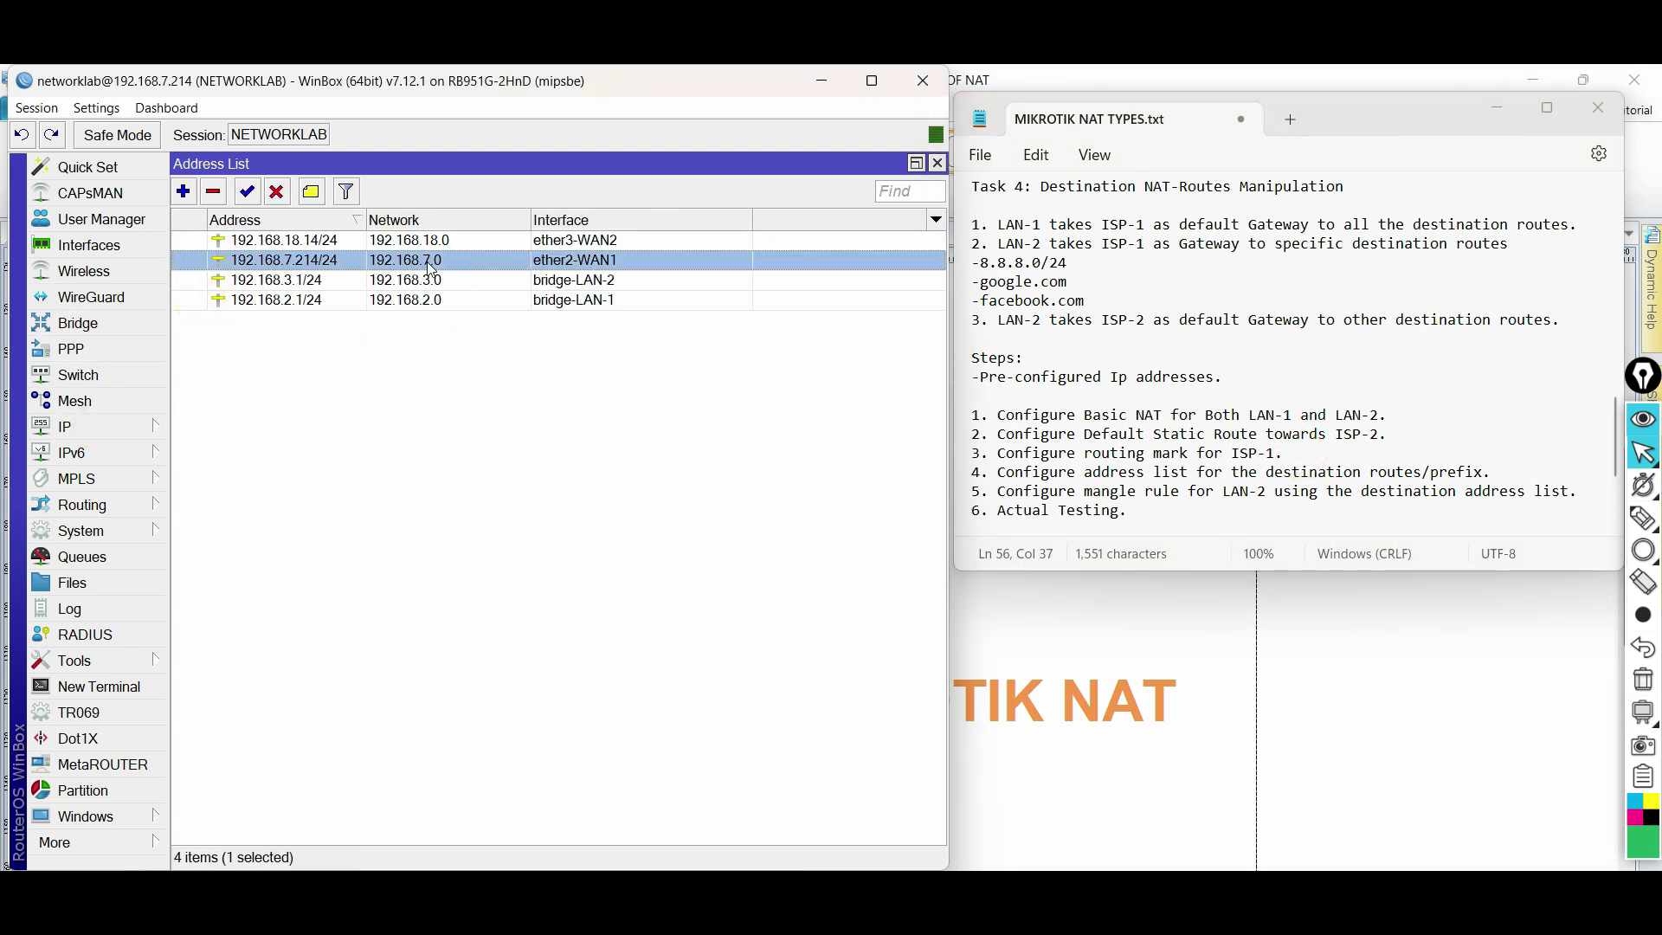
{"action": "left_click", "coordinate": [937, 163]}
Step: Start another route with gateway 192.168.7.1, ping gateway check and distance 1
{"action": "left_click", "coordinate": [183, 191]}
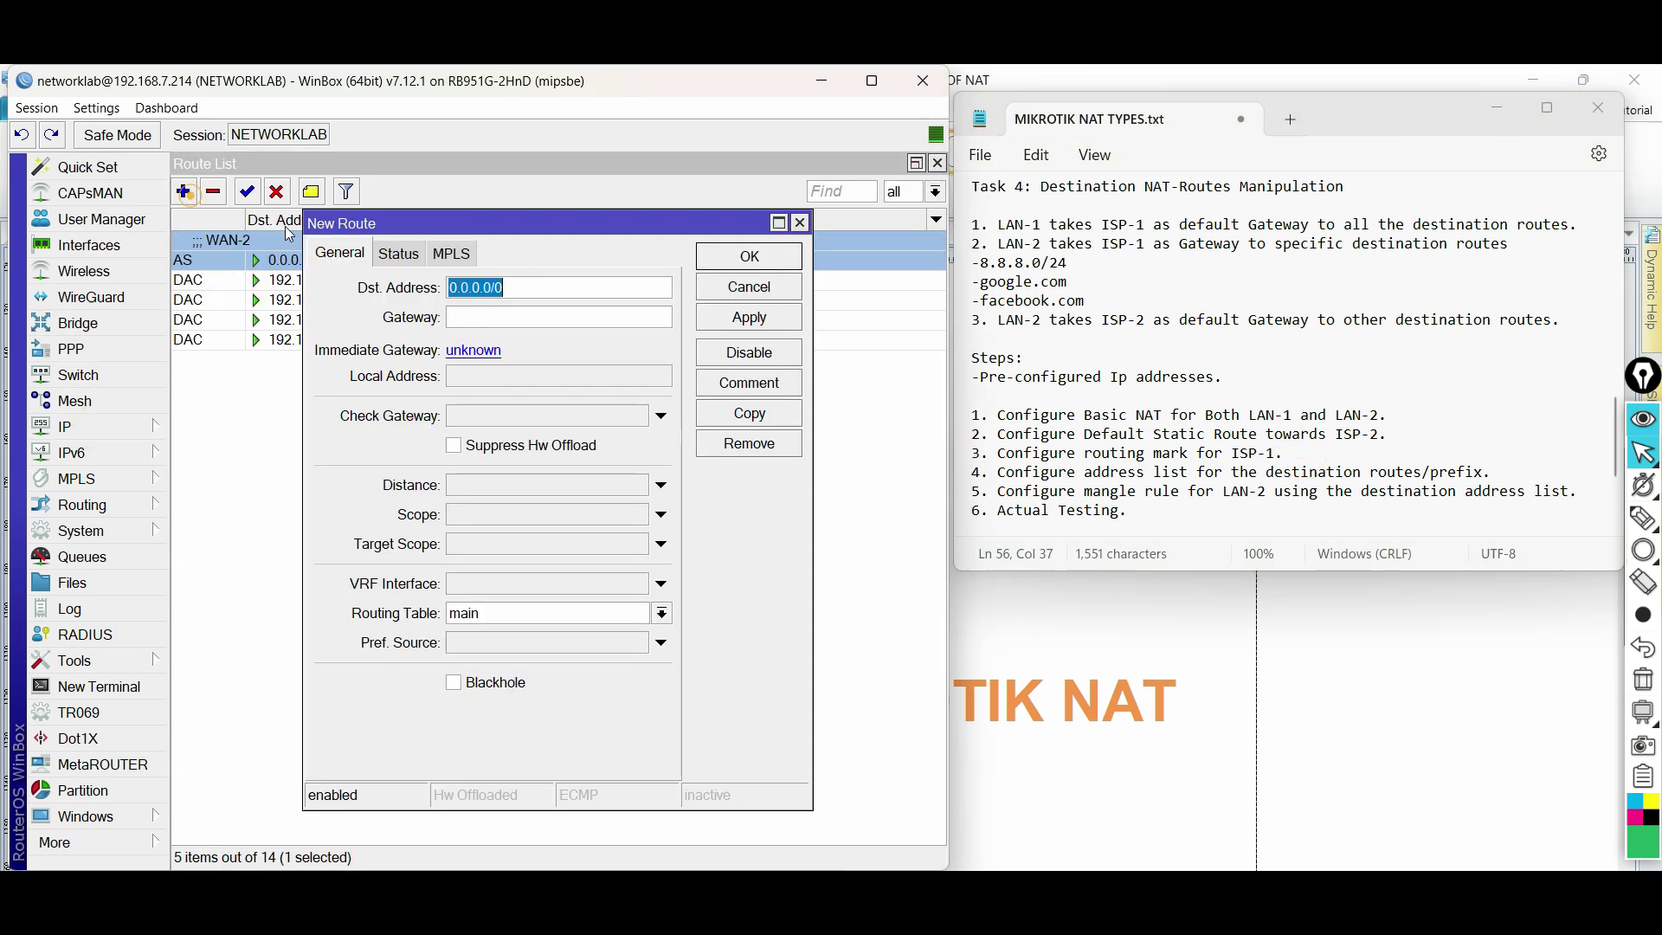
{"action": "left_click", "coordinate": [492, 320]}
{"action": "type", "text": "19"}
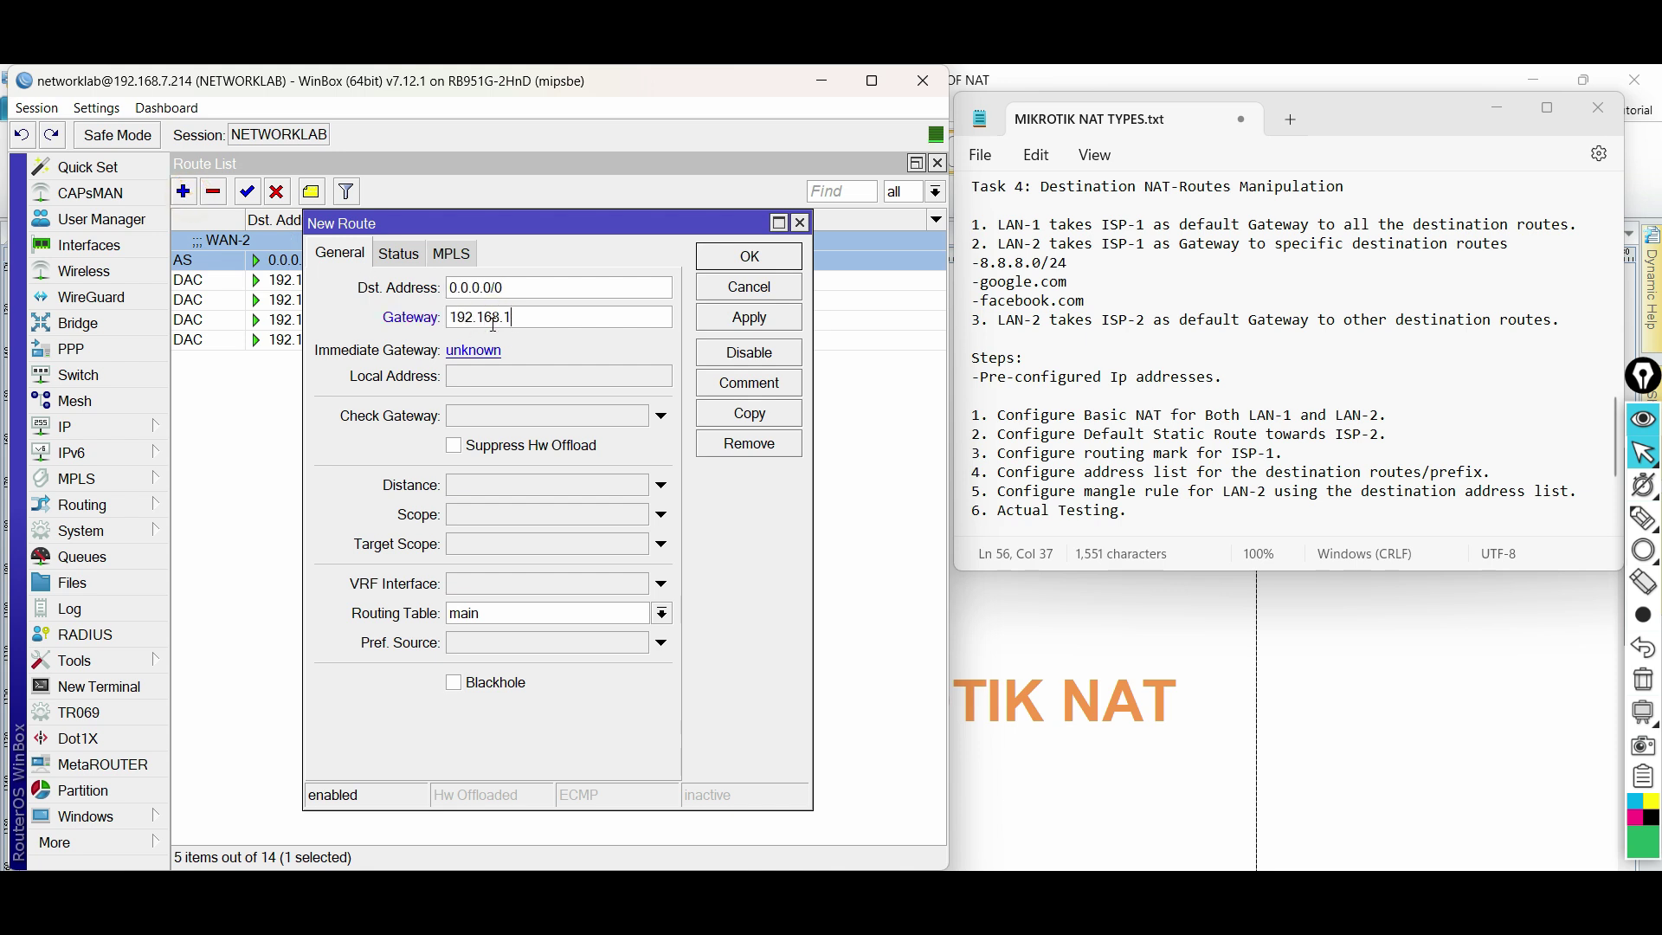
{"action": "type", "text": "2.168.7.1"}
{"action": "left_click", "coordinate": [485, 416]}
{"action": "left_click", "coordinate": [470, 487]}
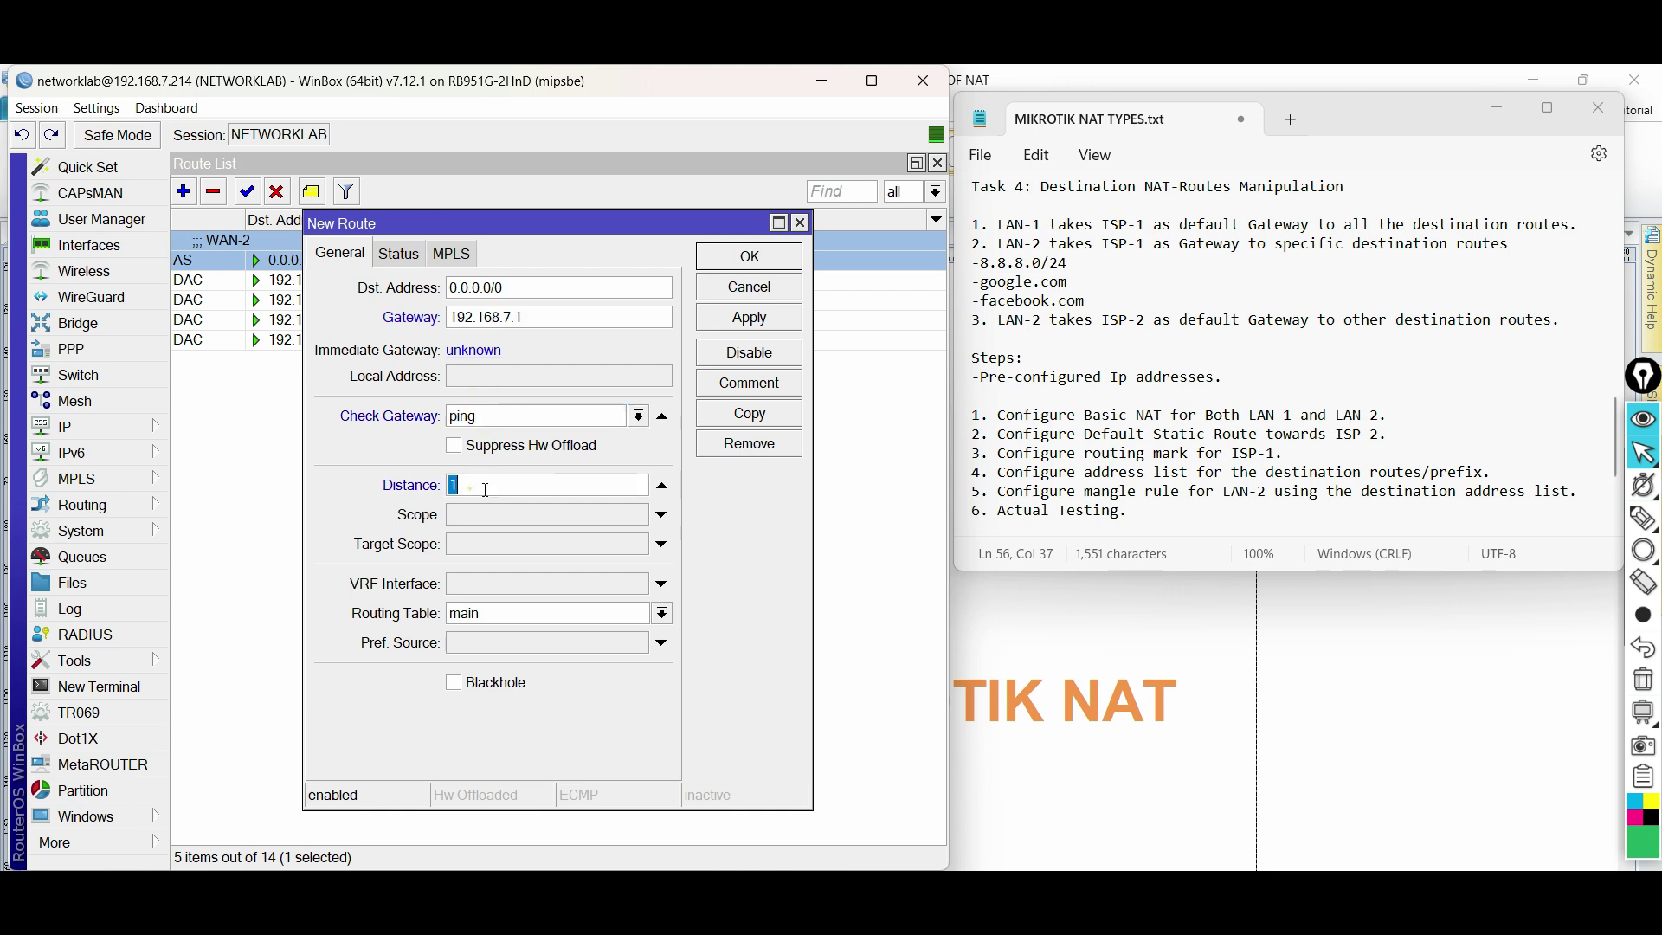
{"action": "left_click", "coordinate": [491, 613]}
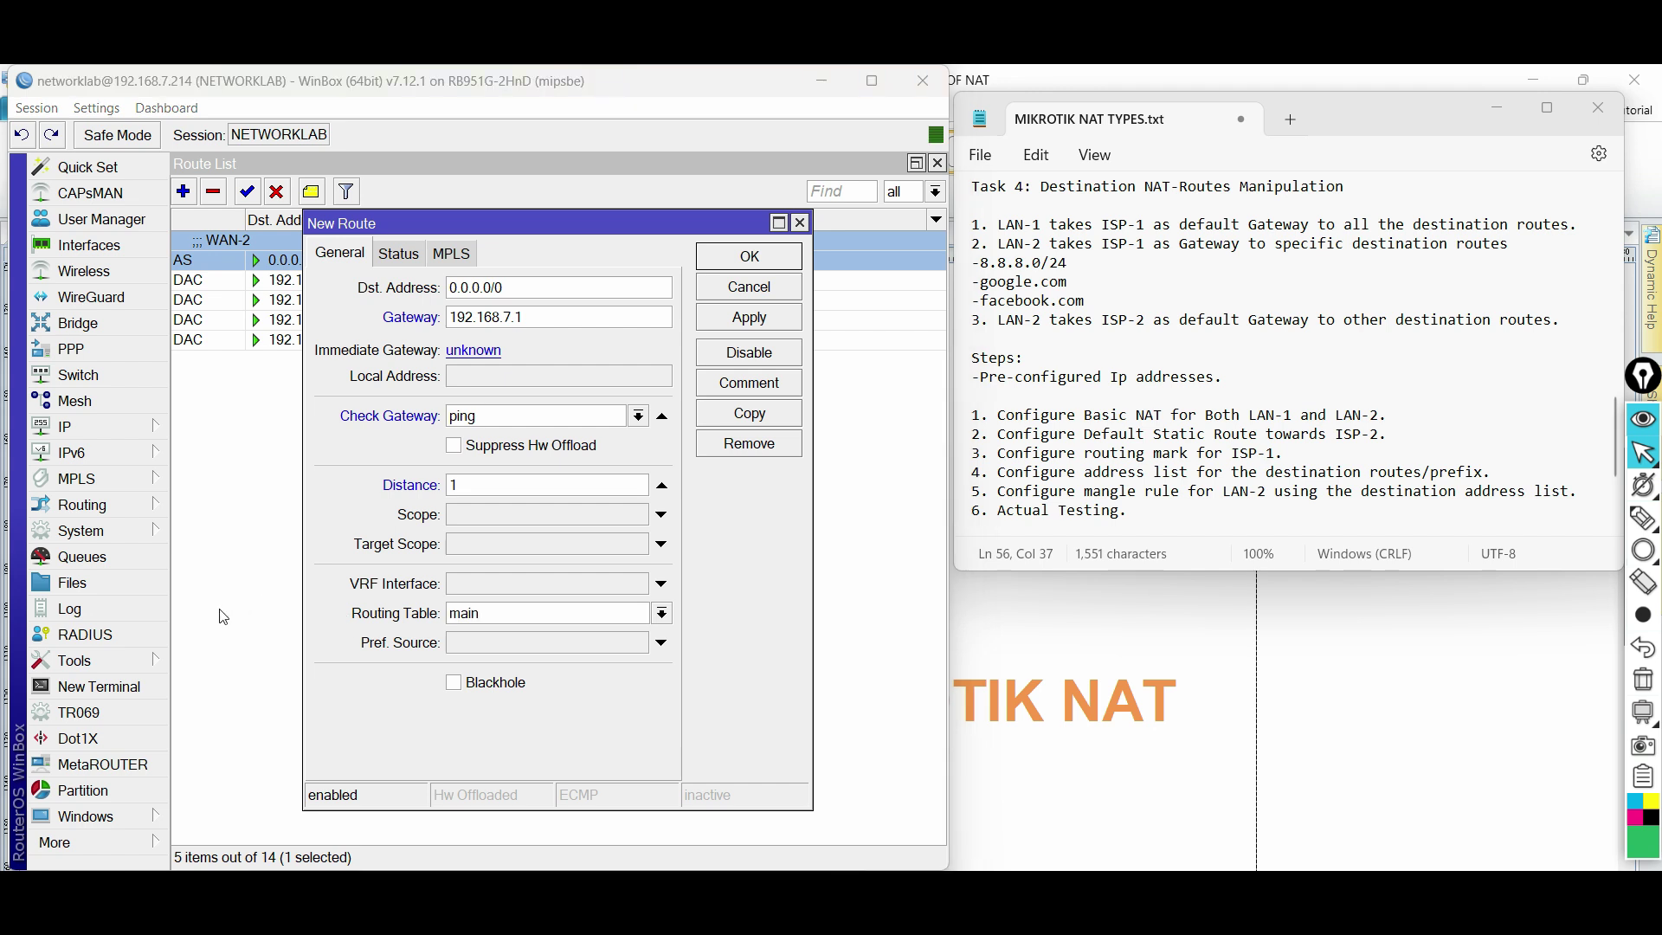
Step: List the routing tables in a new terminal, noting the route's current table is main
{"action": "left_click", "coordinate": [114, 685]}
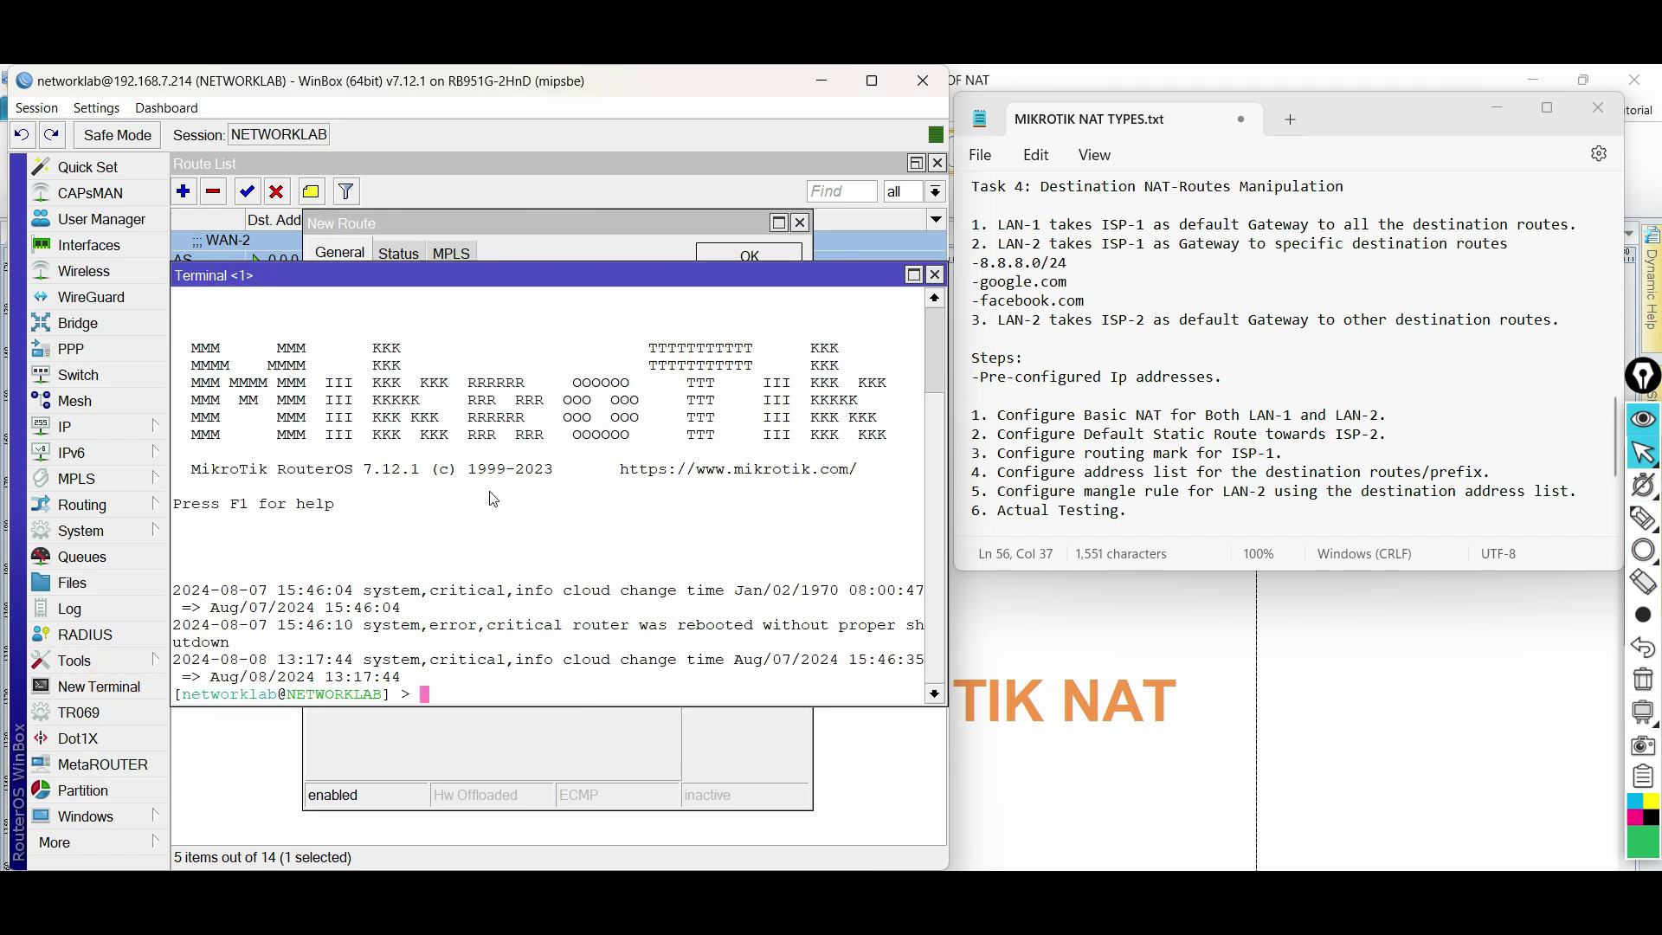
{"action": "type", "text": "routing/table/print"}
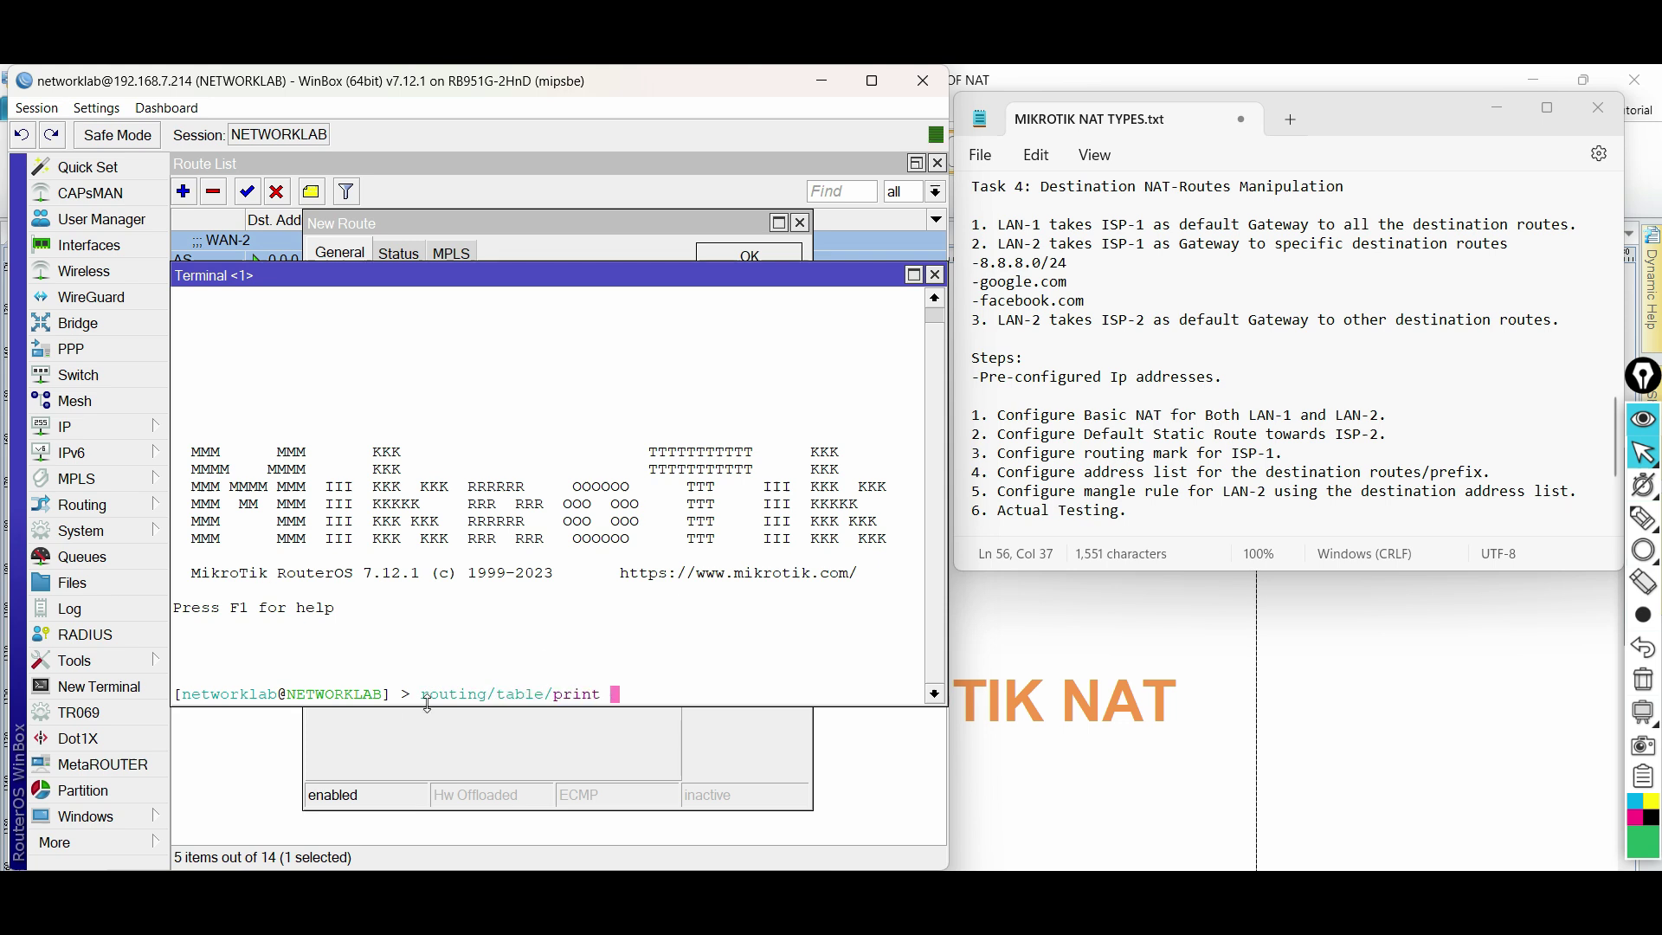
{"action": "key", "text": "Return"}
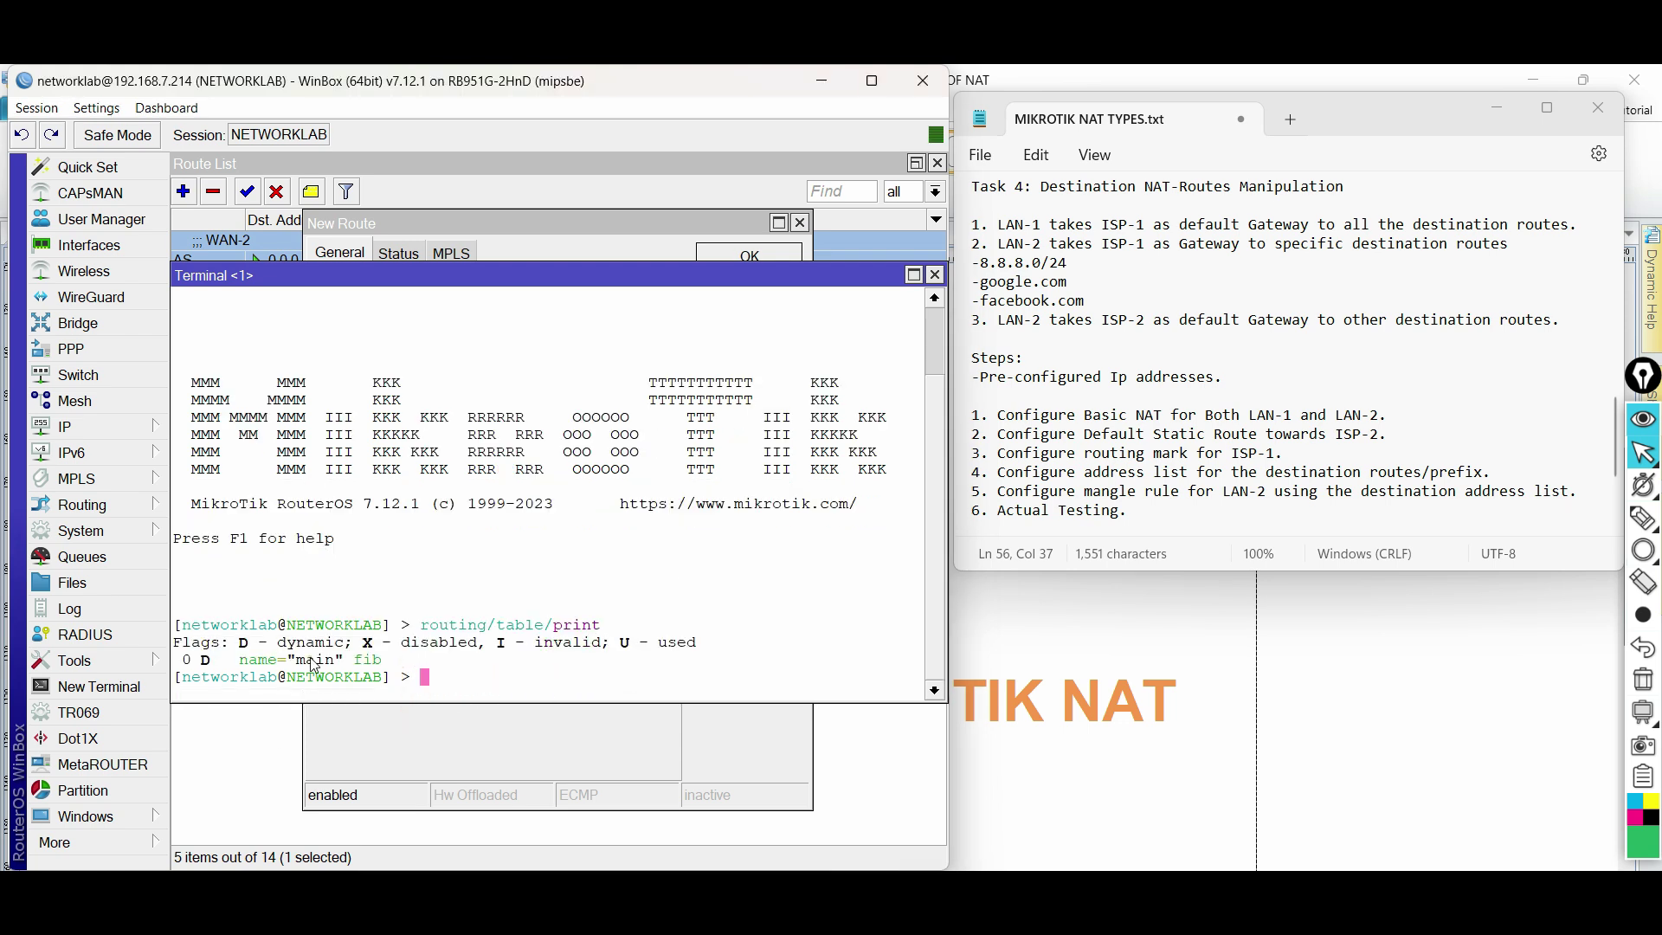
{"action": "double_click", "coordinate": [314, 663]}
{"action": "left_click", "coordinate": [472, 257]}
{"action": "double_click", "coordinate": [517, 616]}
{"action": "left_click", "coordinate": [260, 588]}
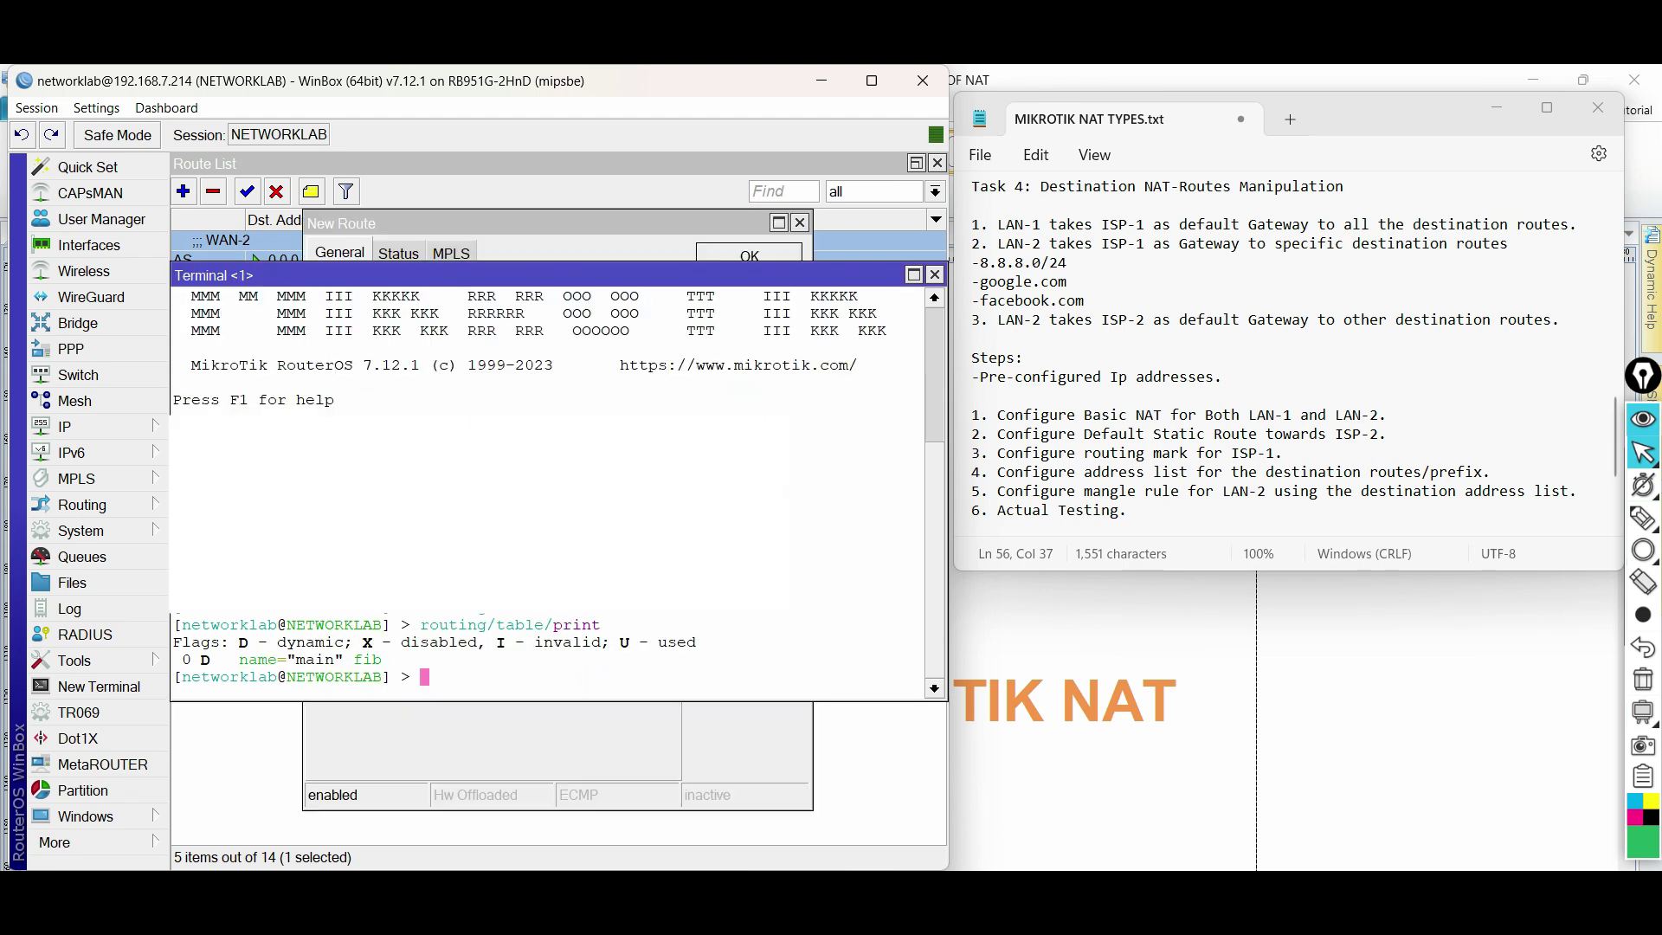
Step: Add routing table WAN-1-LAN-2, list the tables to confirm it, and close the route windows
{"action": "type", "text": "routing/table/add name=WAN-1-LAN-2"}
{"action": "key", "text": "Return"}
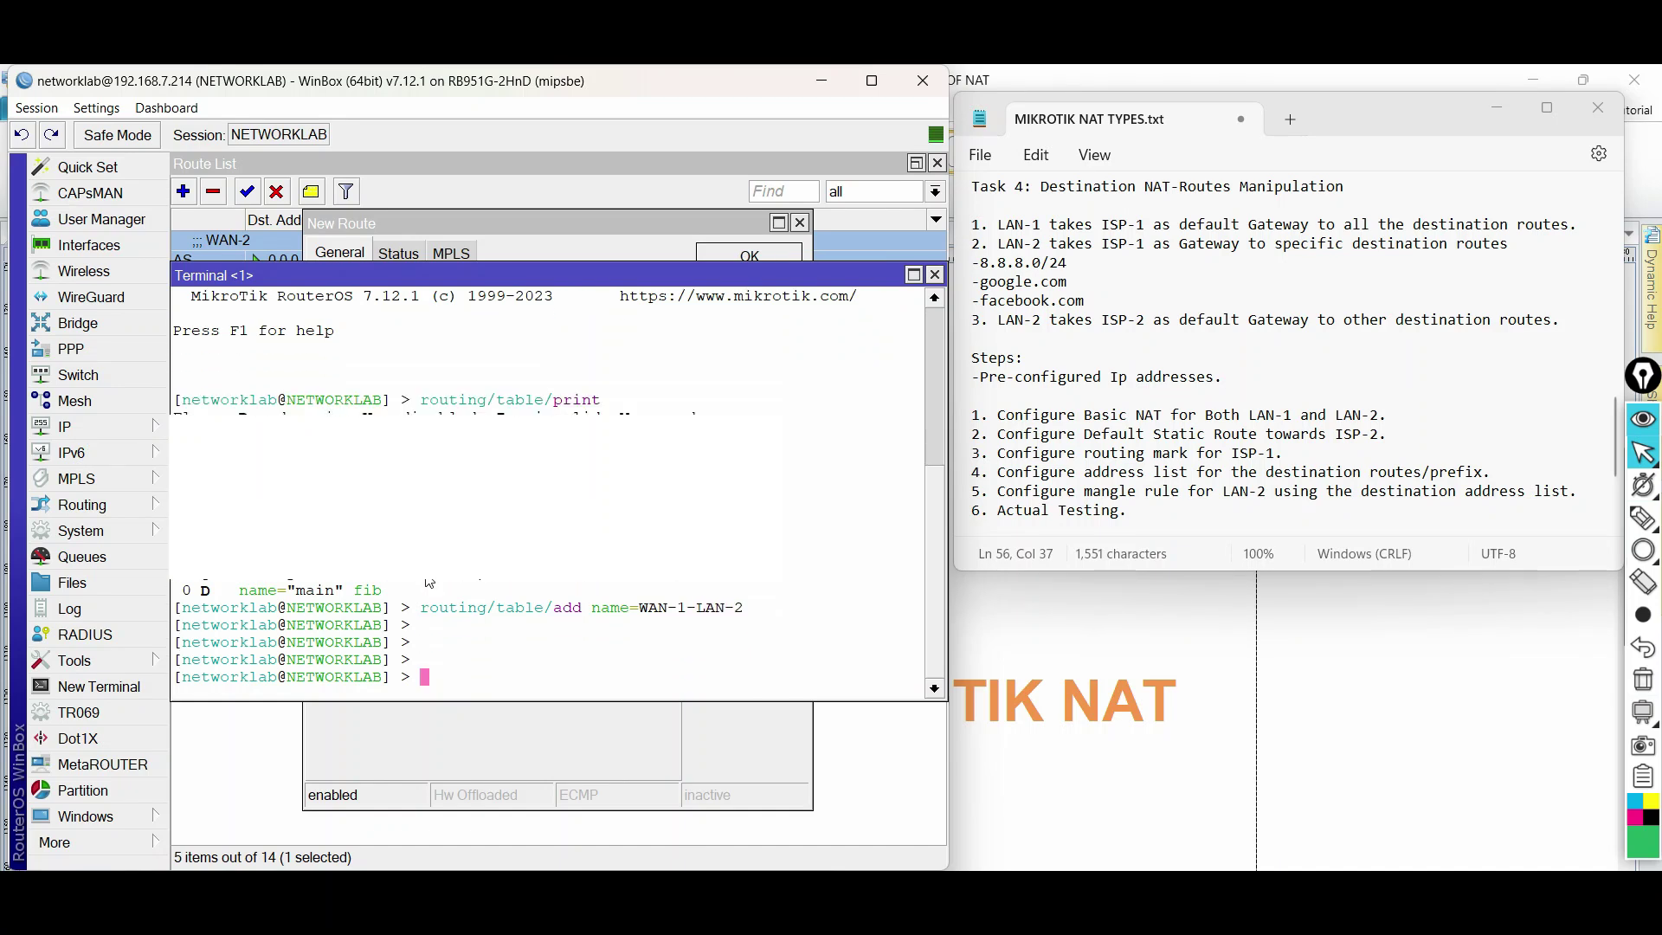
{"action": "key", "text": "Up"}
{"action": "key", "text": "Up"}
{"action": "key", "text": "Return"}
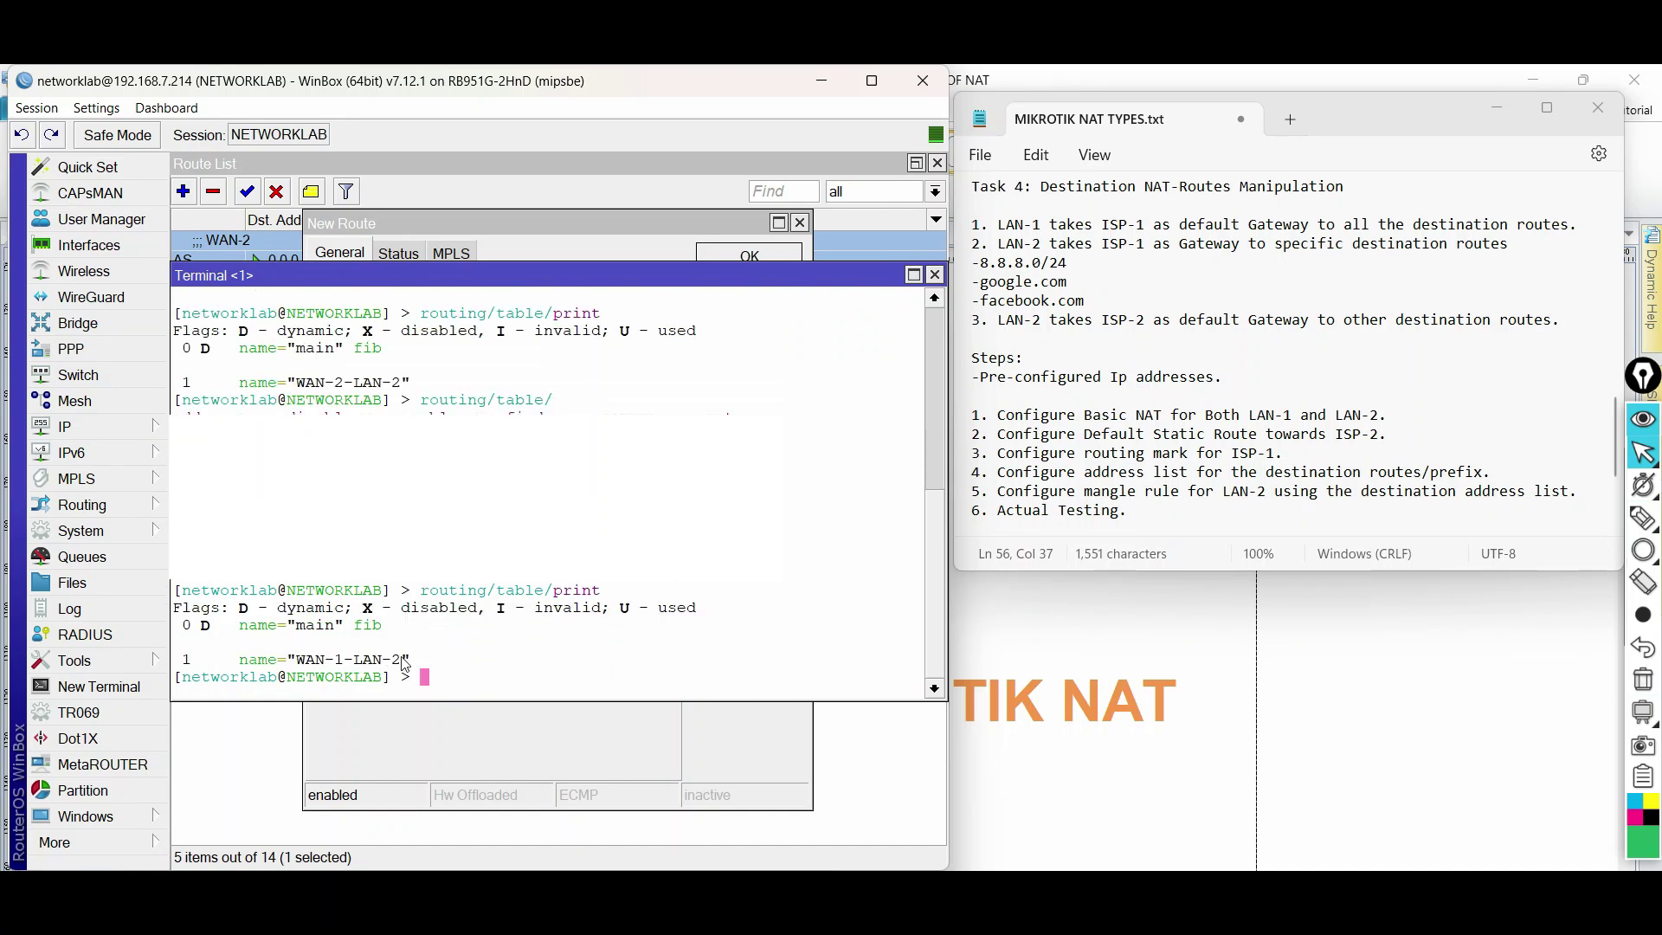
{"action": "left_click", "coordinate": [525, 243]}
{"action": "left_click", "coordinate": [800, 223]}
Step: Start a new route via gateway 192.168.7.1 with distance 1, ping check and routing table WAN-1-LAN-2
{"action": "left_click", "coordinate": [937, 163]}
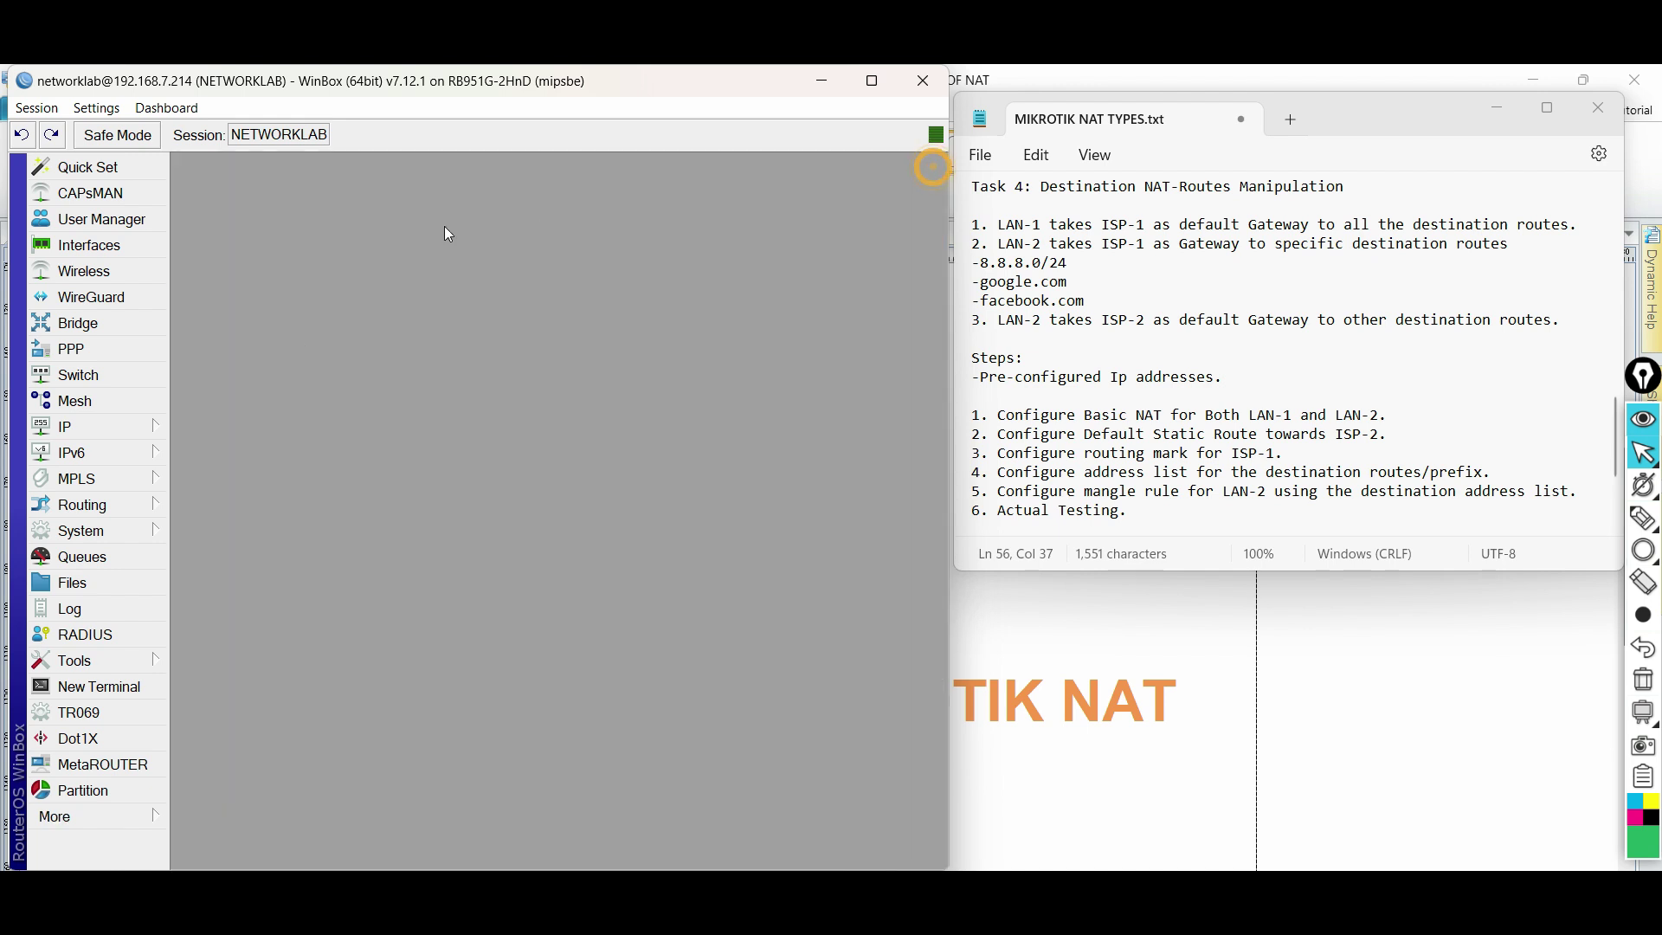
{"action": "left_click", "coordinate": [122, 433]}
{"action": "left_click", "coordinate": [208, 644]}
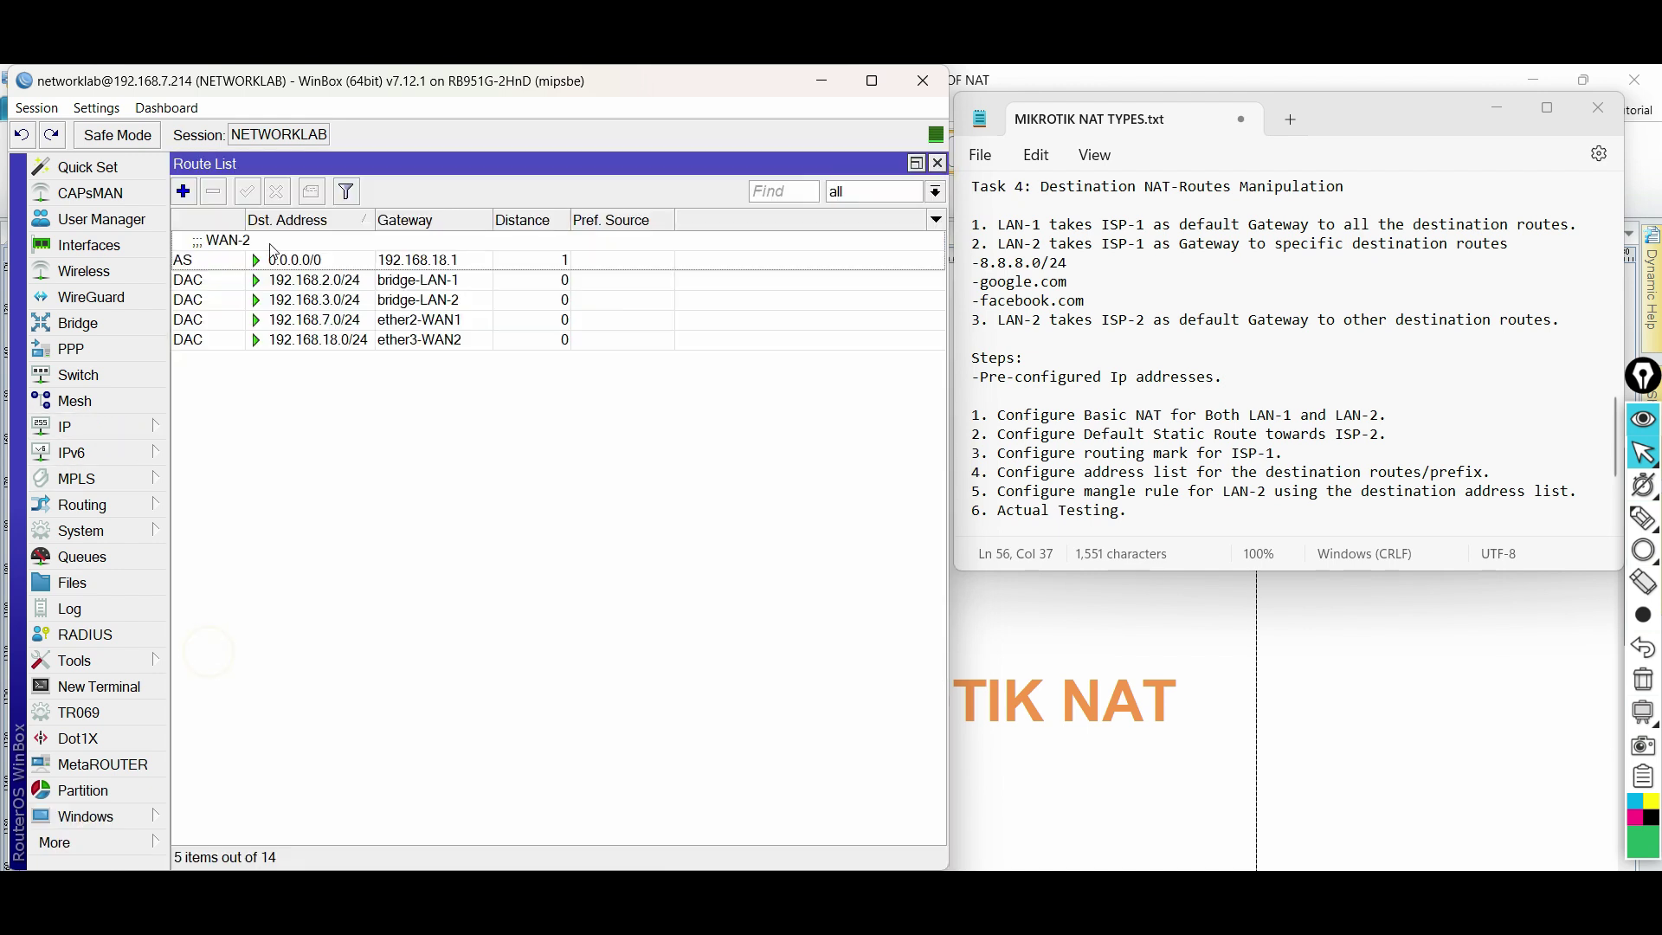
{"action": "left_click", "coordinate": [183, 192]}
{"action": "left_click", "coordinate": [470, 317]}
{"action": "type", "text": "192"}
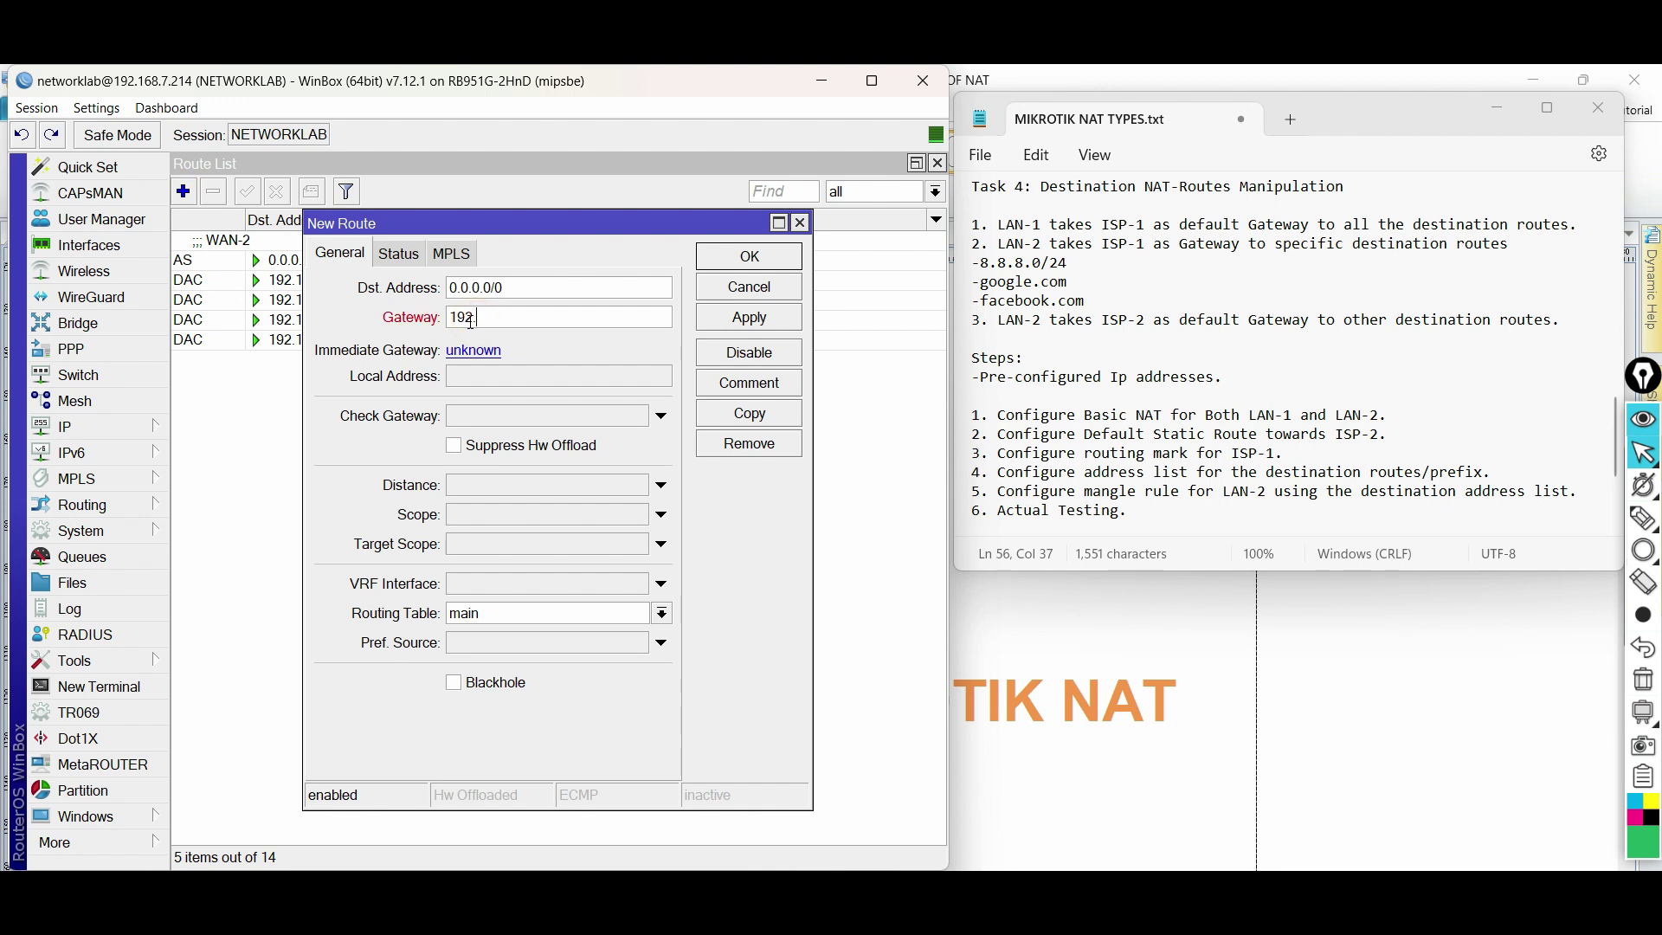
{"action": "type", "text": ".168.7.1"}
{"action": "left_click", "coordinate": [475, 485]}
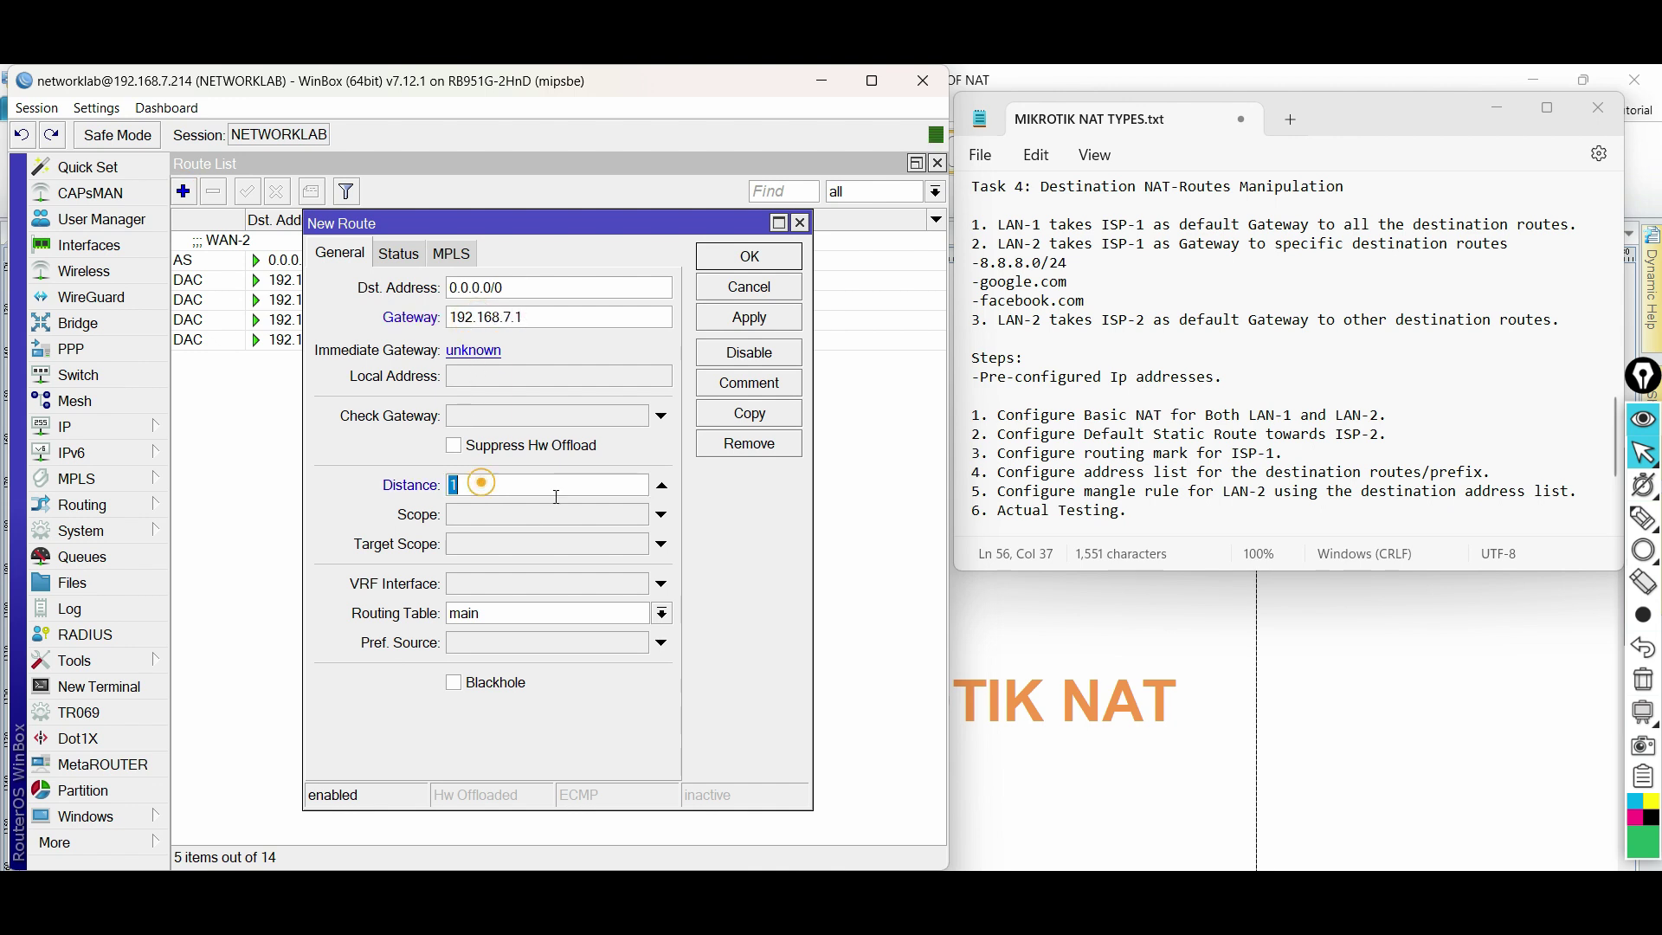
{"action": "left_click", "coordinate": [468, 585]}
{"action": "left_click", "coordinate": [662, 585]}
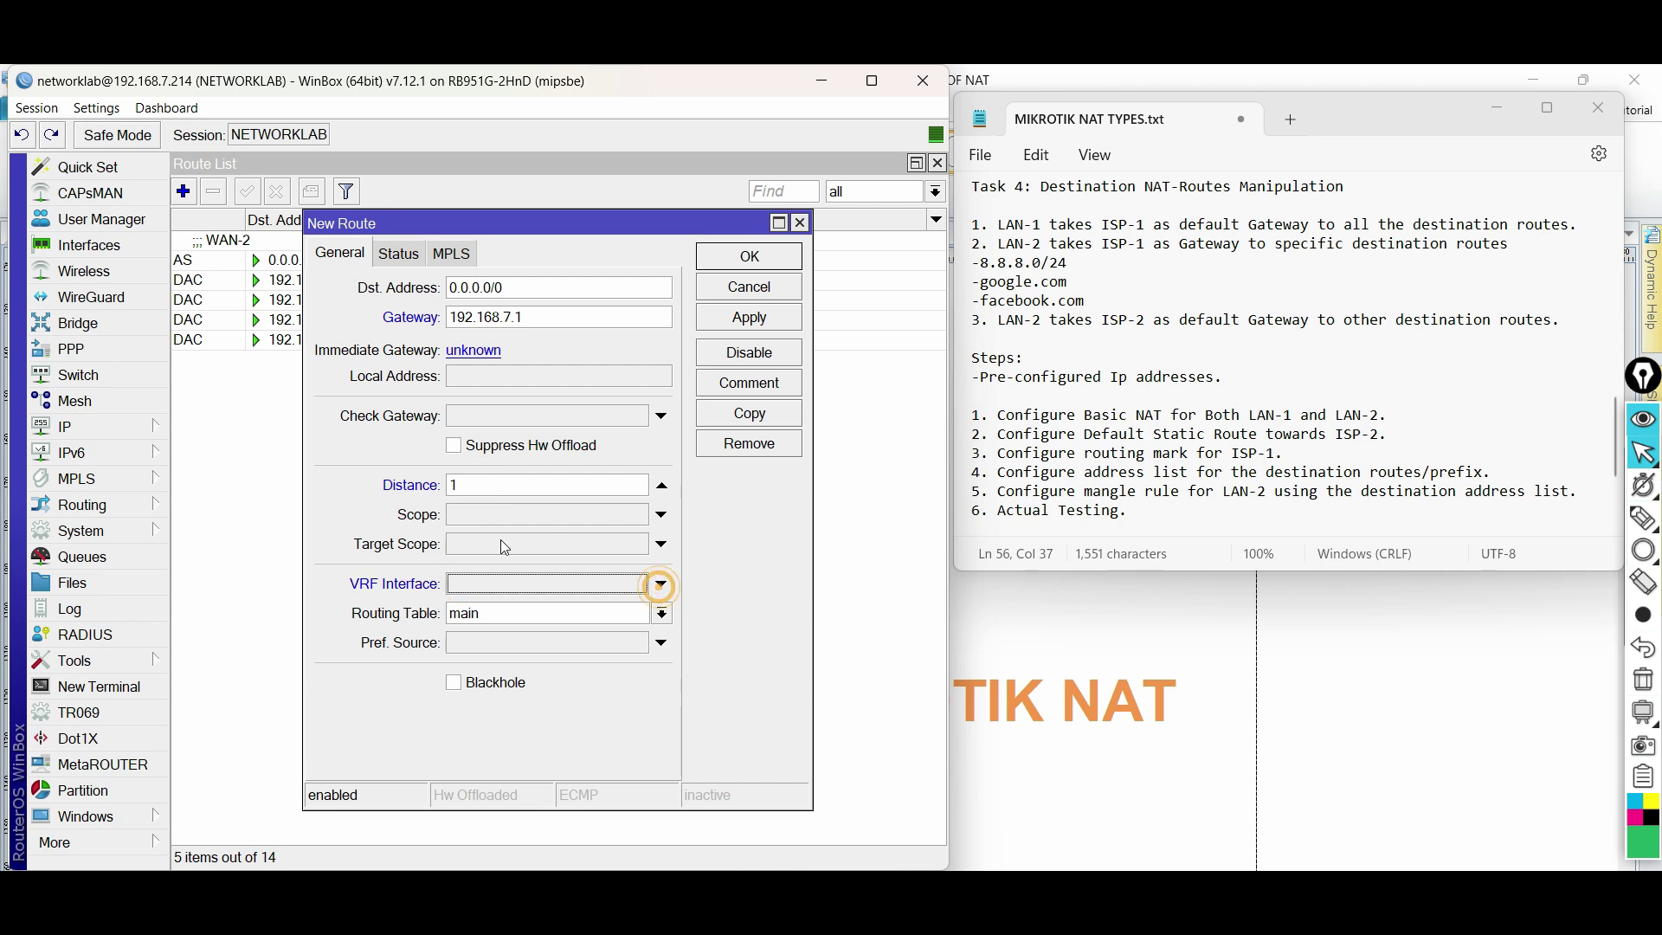
{"action": "left_click", "coordinate": [476, 417]}
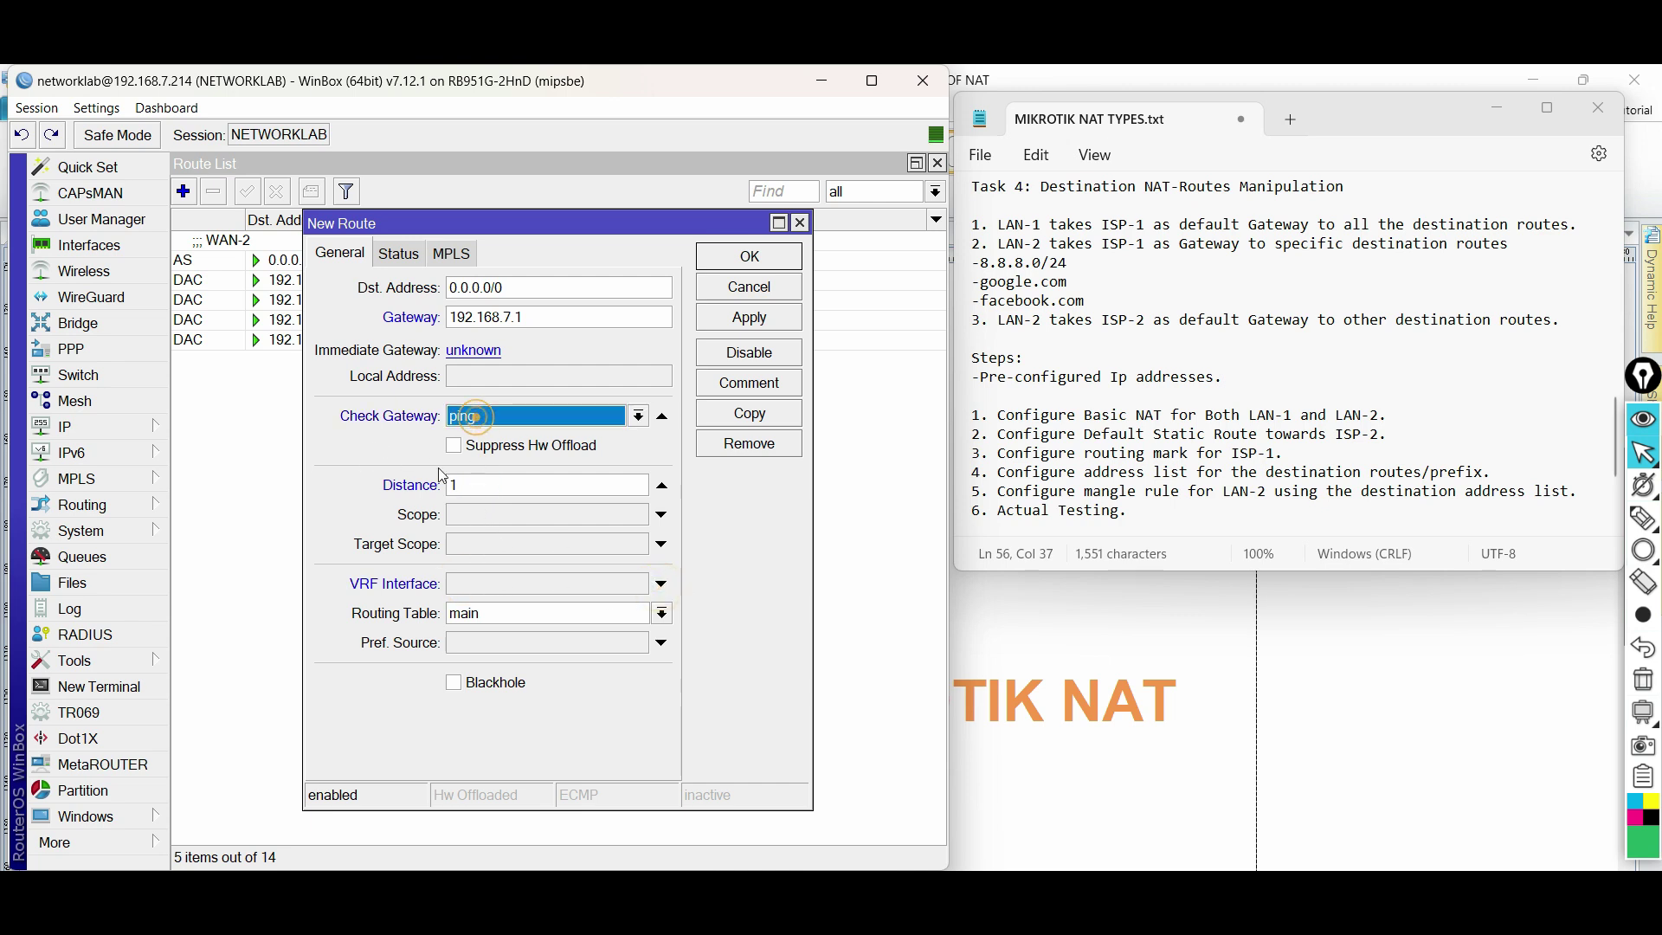
{"action": "left_click", "coordinate": [624, 614]}
{"action": "left_click", "coordinate": [528, 634]}
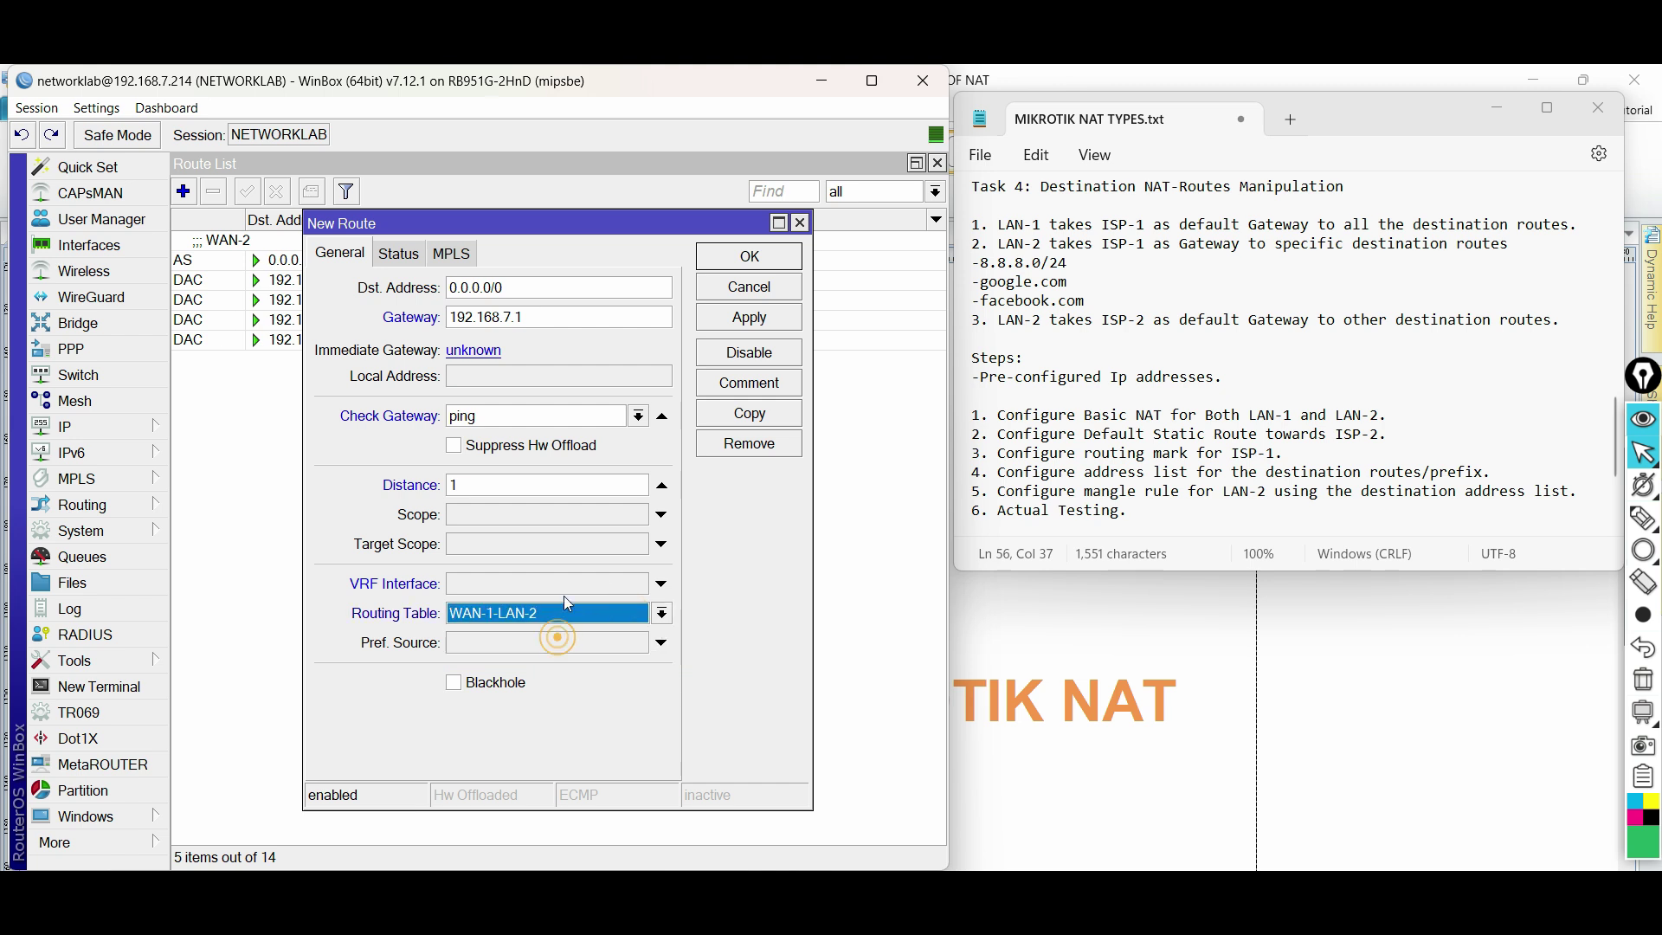
Step: Comment the route 'LAN-2 via WAN-1' and save it
{"action": "left_click", "coordinate": [760, 388]}
{"action": "type", "text": "WA"}
{"action": "type", "text": "LA"}
{"action": "type", "text": "N-2 via WAN"}
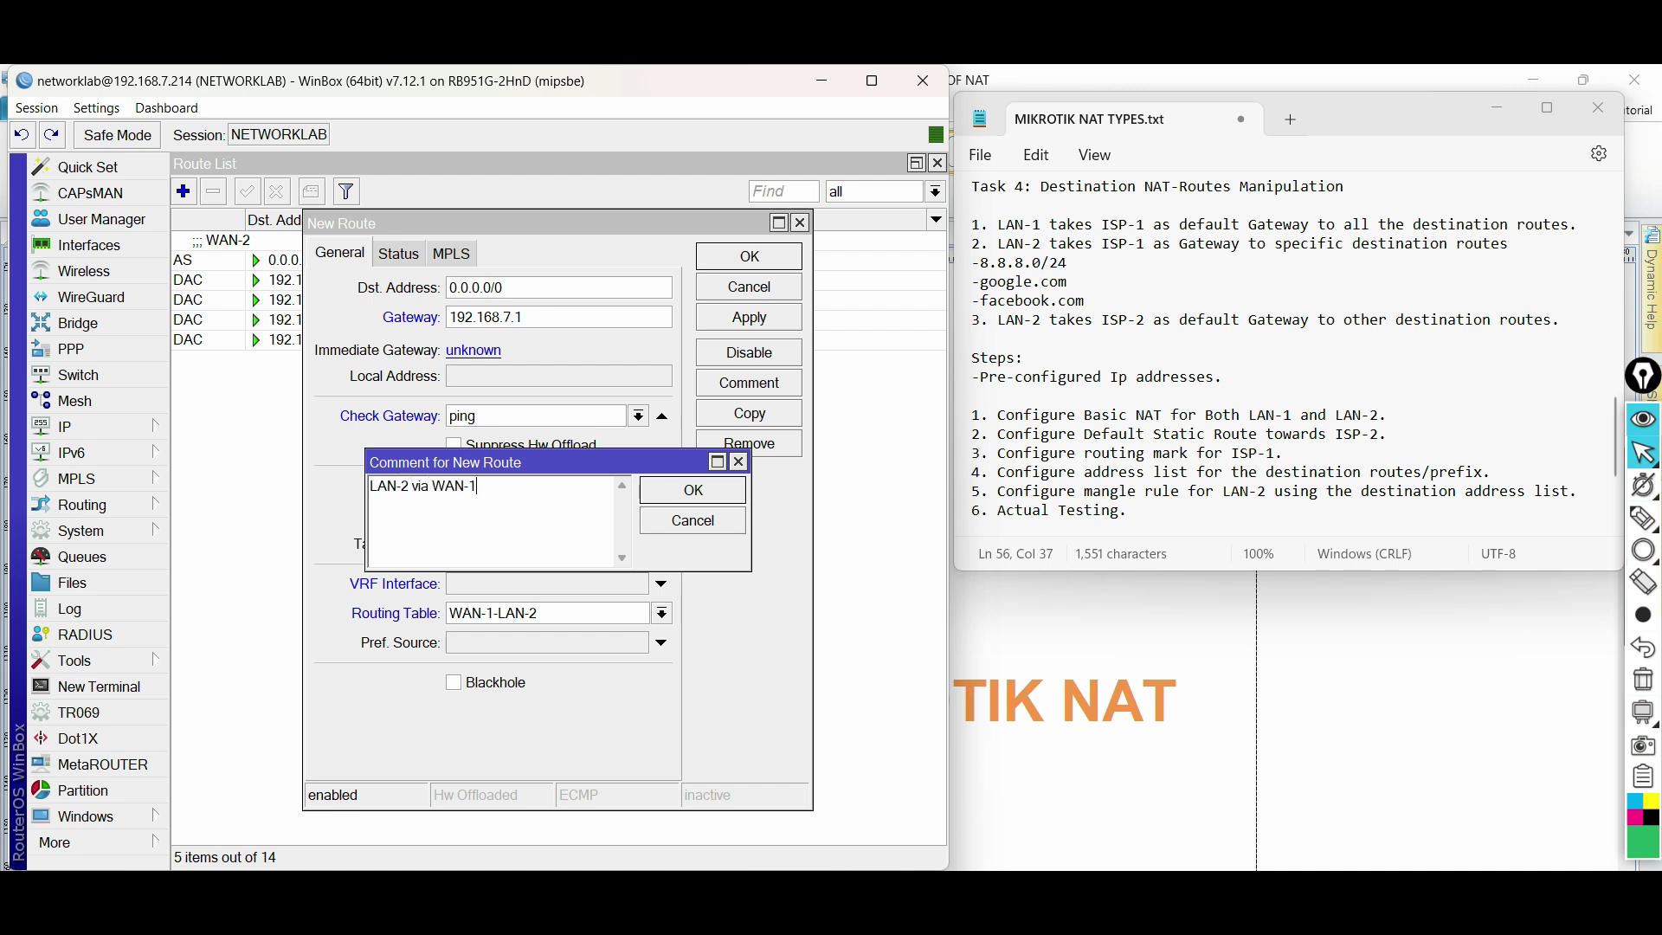
{"action": "type", "text": "-1"}
{"action": "key", "text": "Return"}
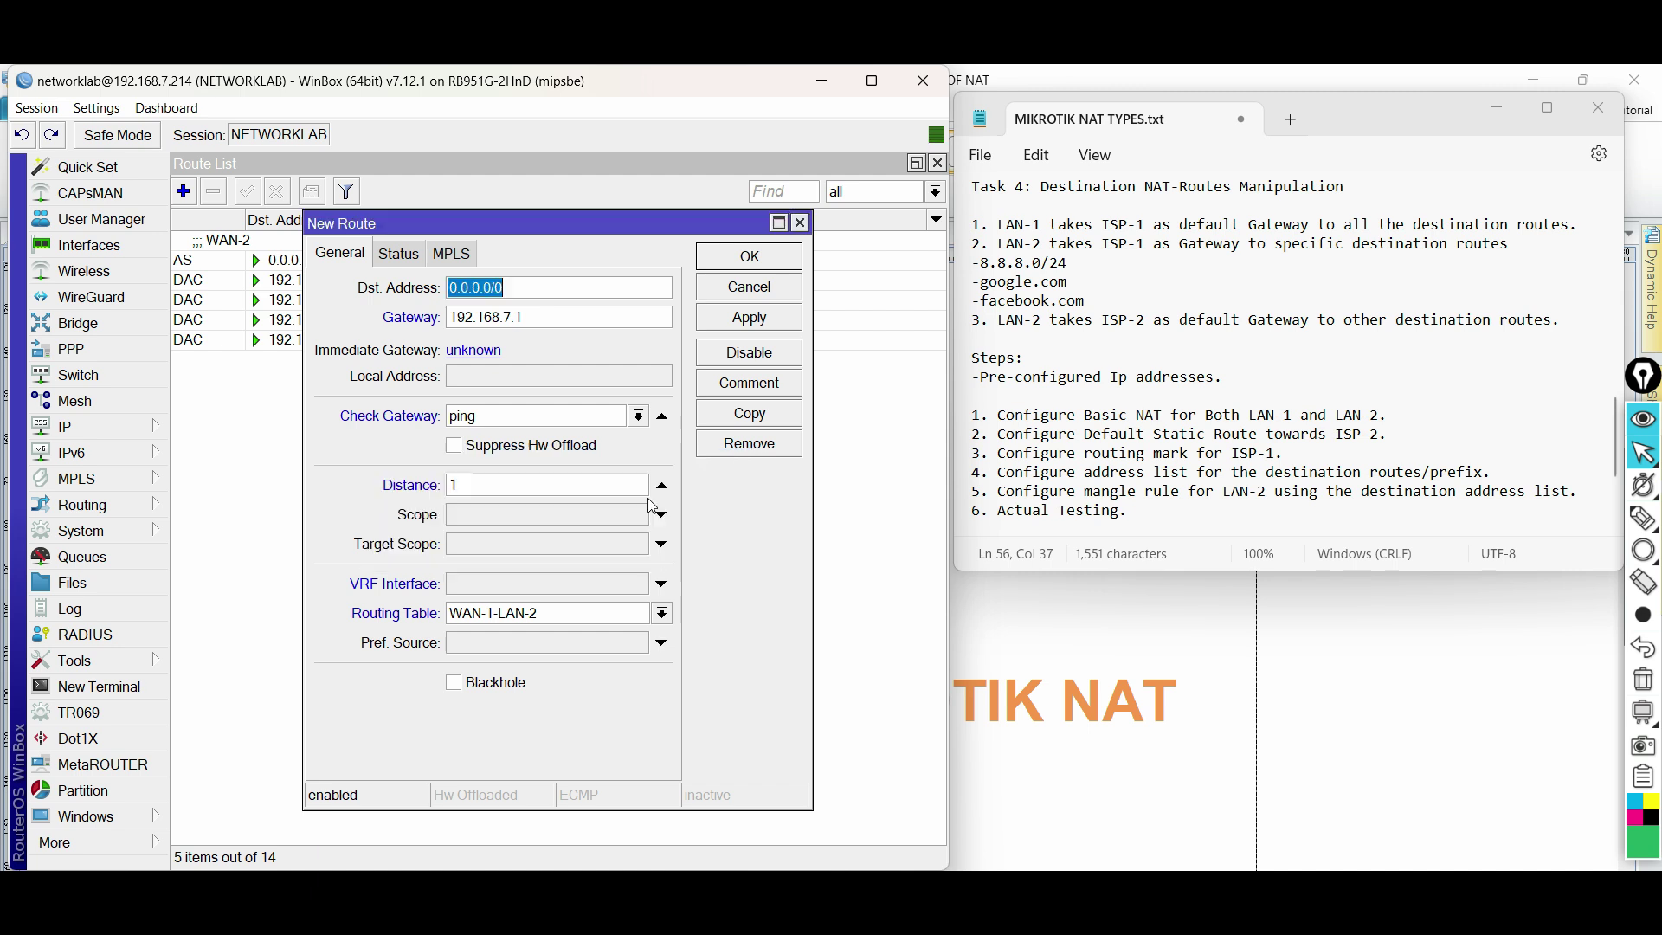
{"action": "left_click", "coordinate": [746, 255]}
{"action": "left_click", "coordinate": [347, 287]}
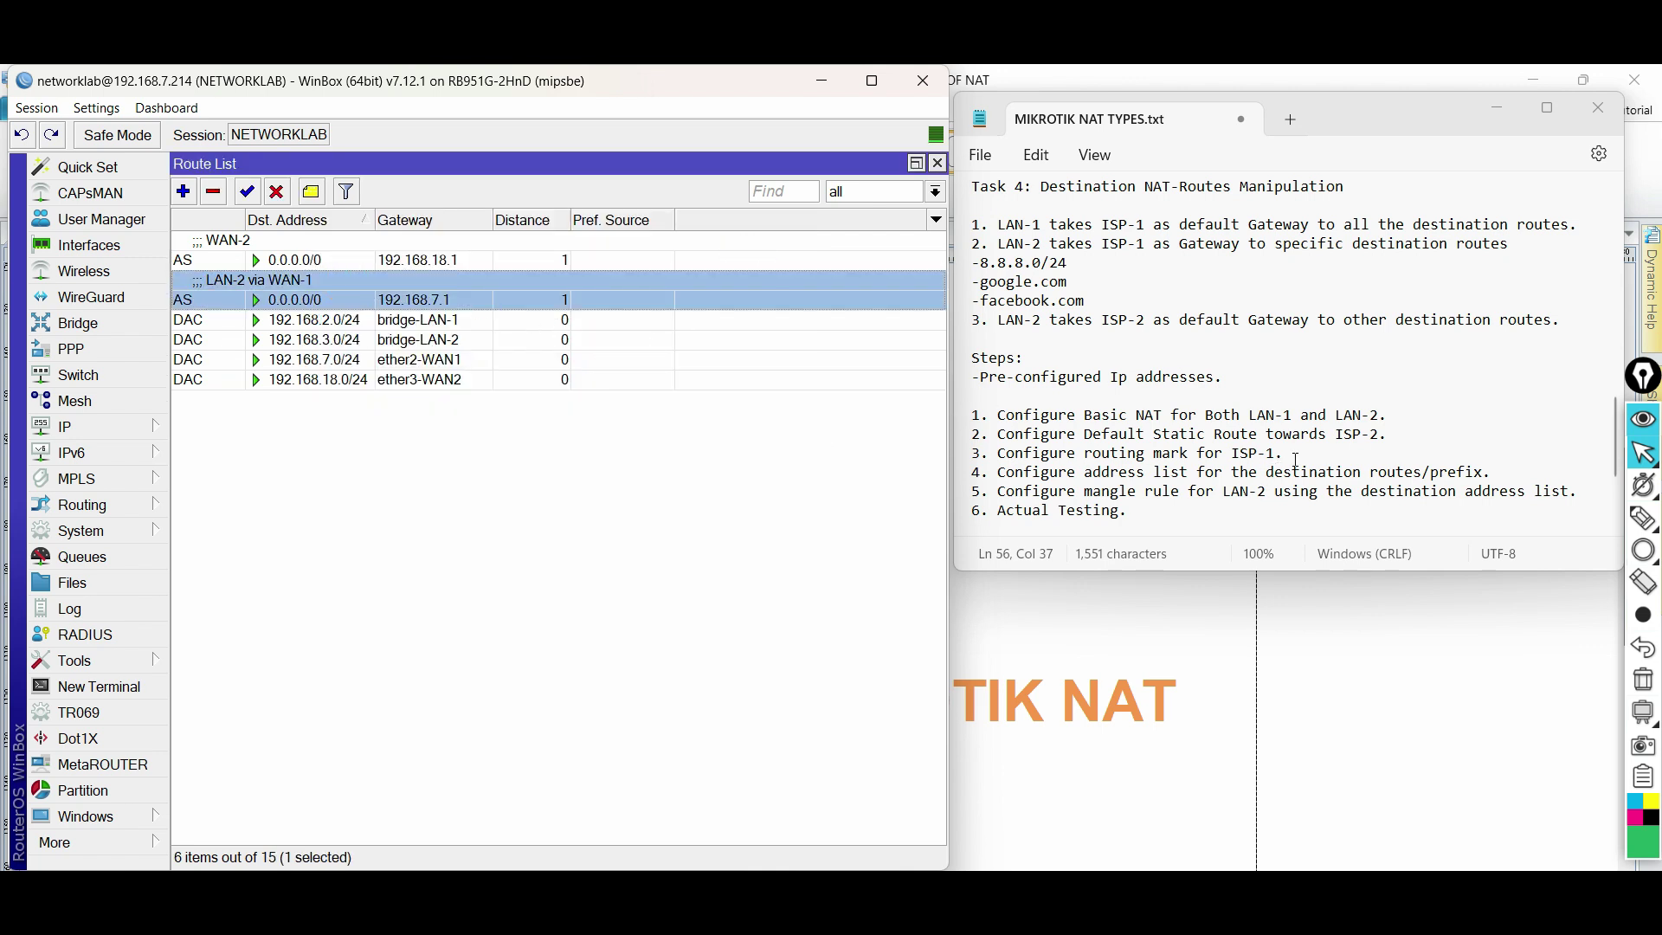
{"action": "left_click_drag", "start_coordinate": [1289, 455], "coordinate": [994, 457]}
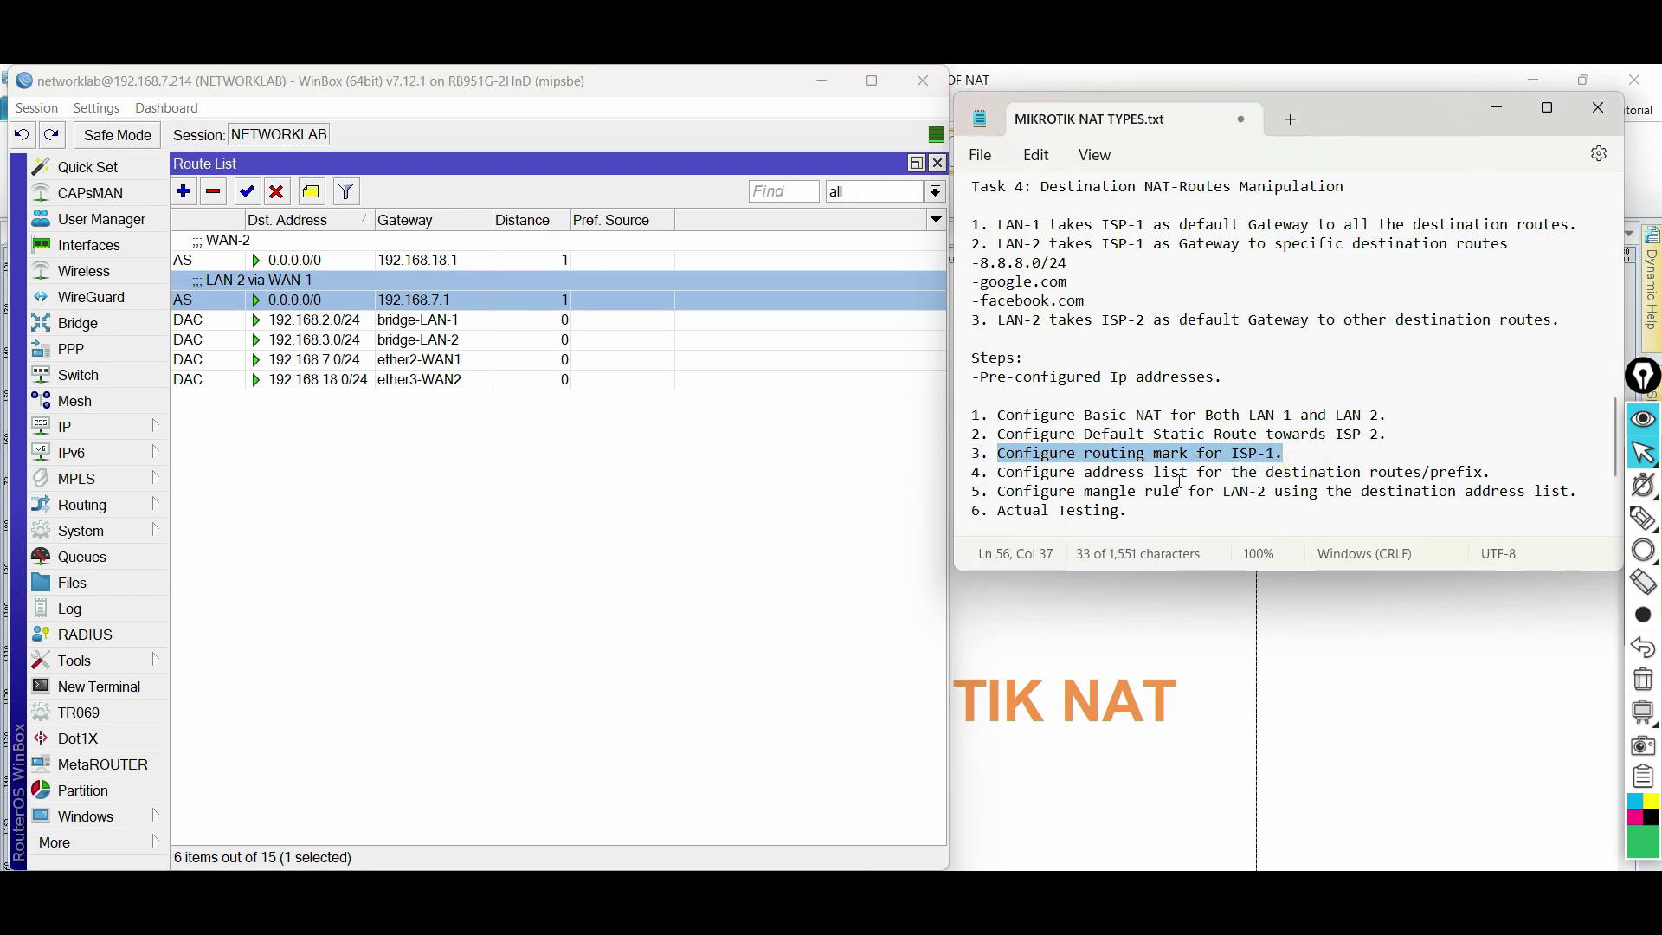
Step: Ping 8.8.8.8 from the router itself to confirm internet connectivity
{"action": "left_click", "coordinate": [821, 617]}
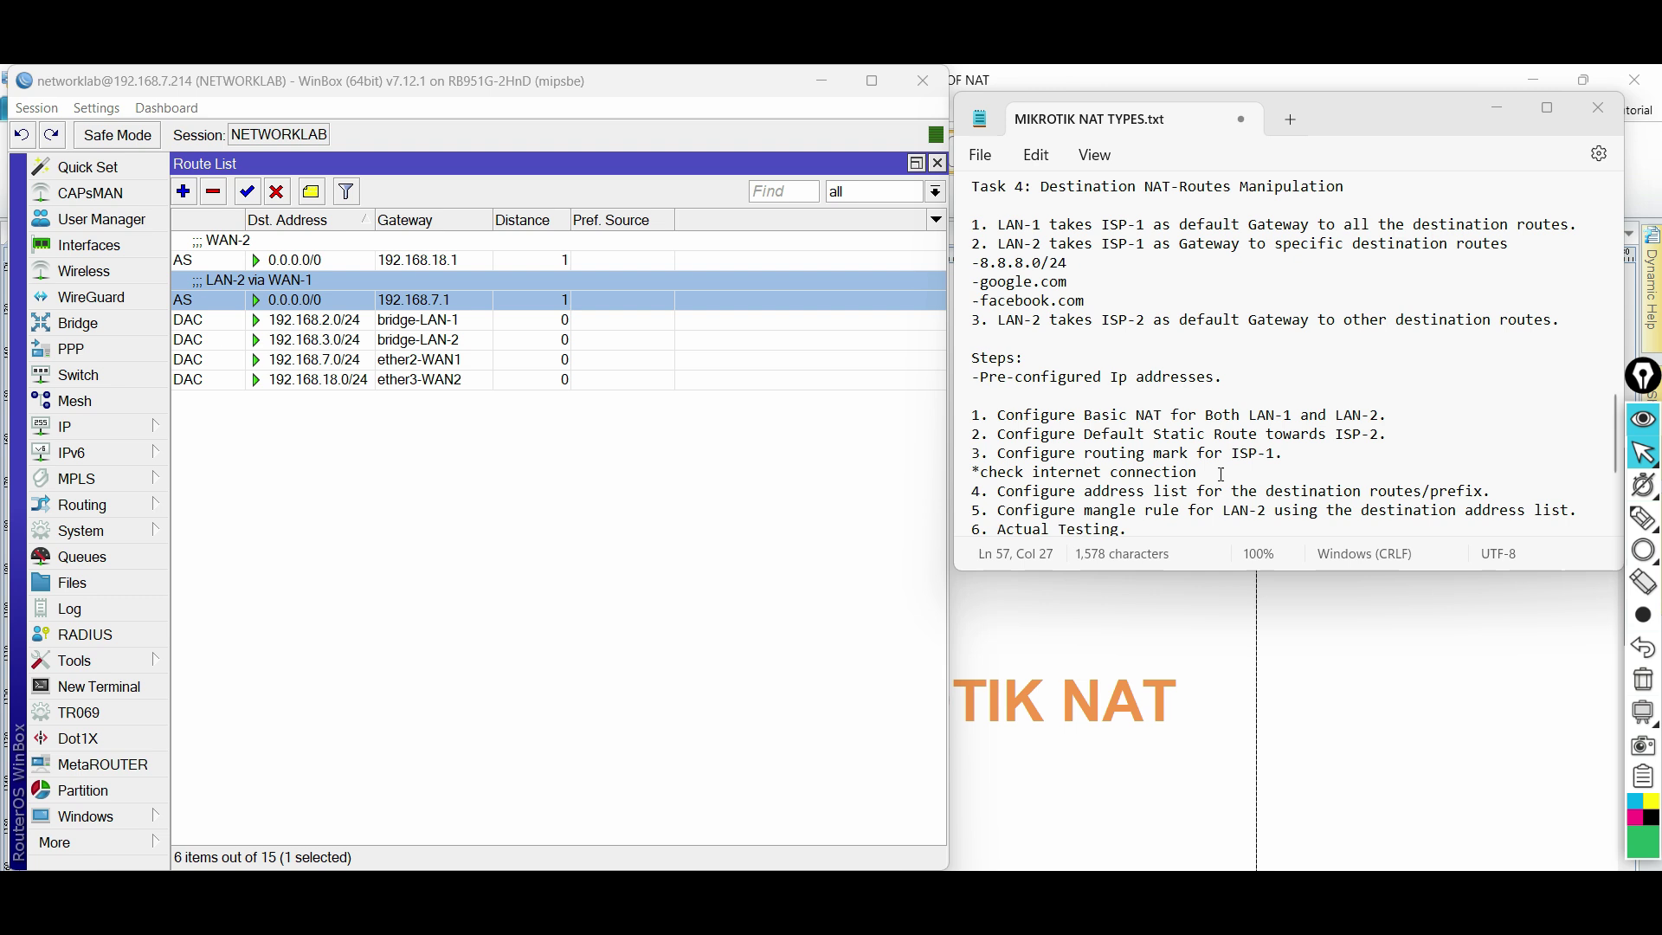
{"action": "left_click_drag", "start_coordinate": [1222, 476], "coordinate": [970, 473]}
{"action": "left_click", "coordinate": [422, 497]}
{"action": "left_click", "coordinate": [112, 661]}
{"action": "left_click", "coordinate": [216, 646]}
{"action": "type", "text": "8.8.8.8"}
{"action": "key", "text": "Return"}
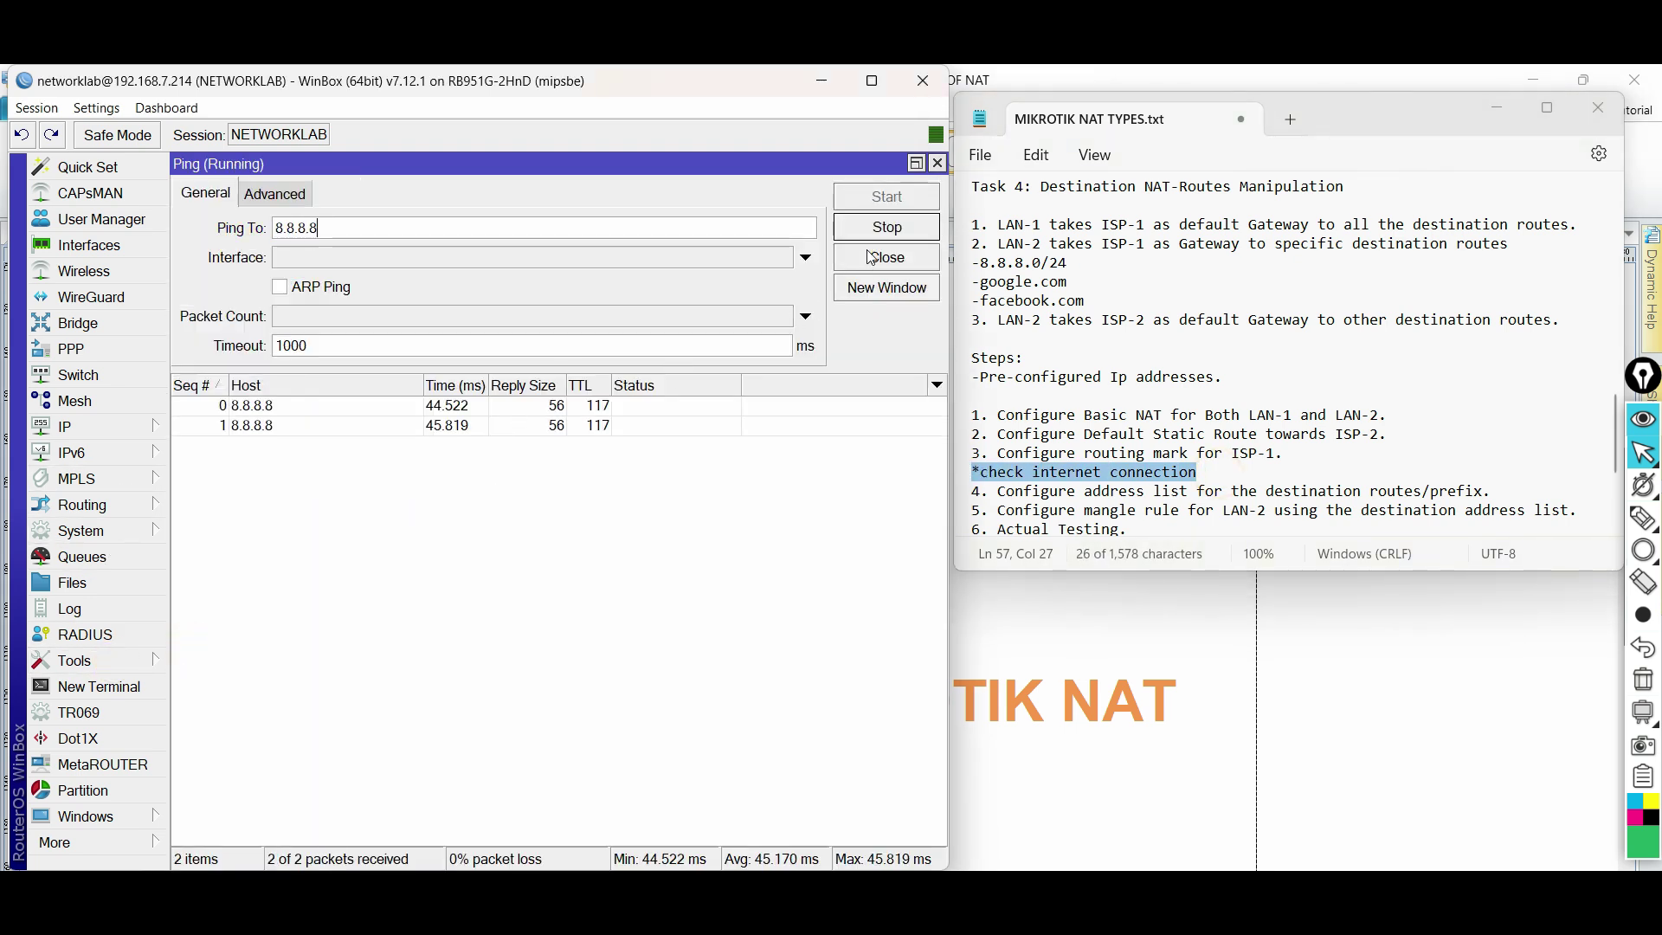
{"action": "left_click", "coordinate": [869, 228]}
Step: Ping 8.8.8.8 again from source addresses 192.168.2.1 and then 192.168.3.1
{"action": "left_click", "coordinate": [275, 194]}
{"action": "left_click", "coordinate": [311, 227]}
{"action": "type", "text": "192.168.2.1"}
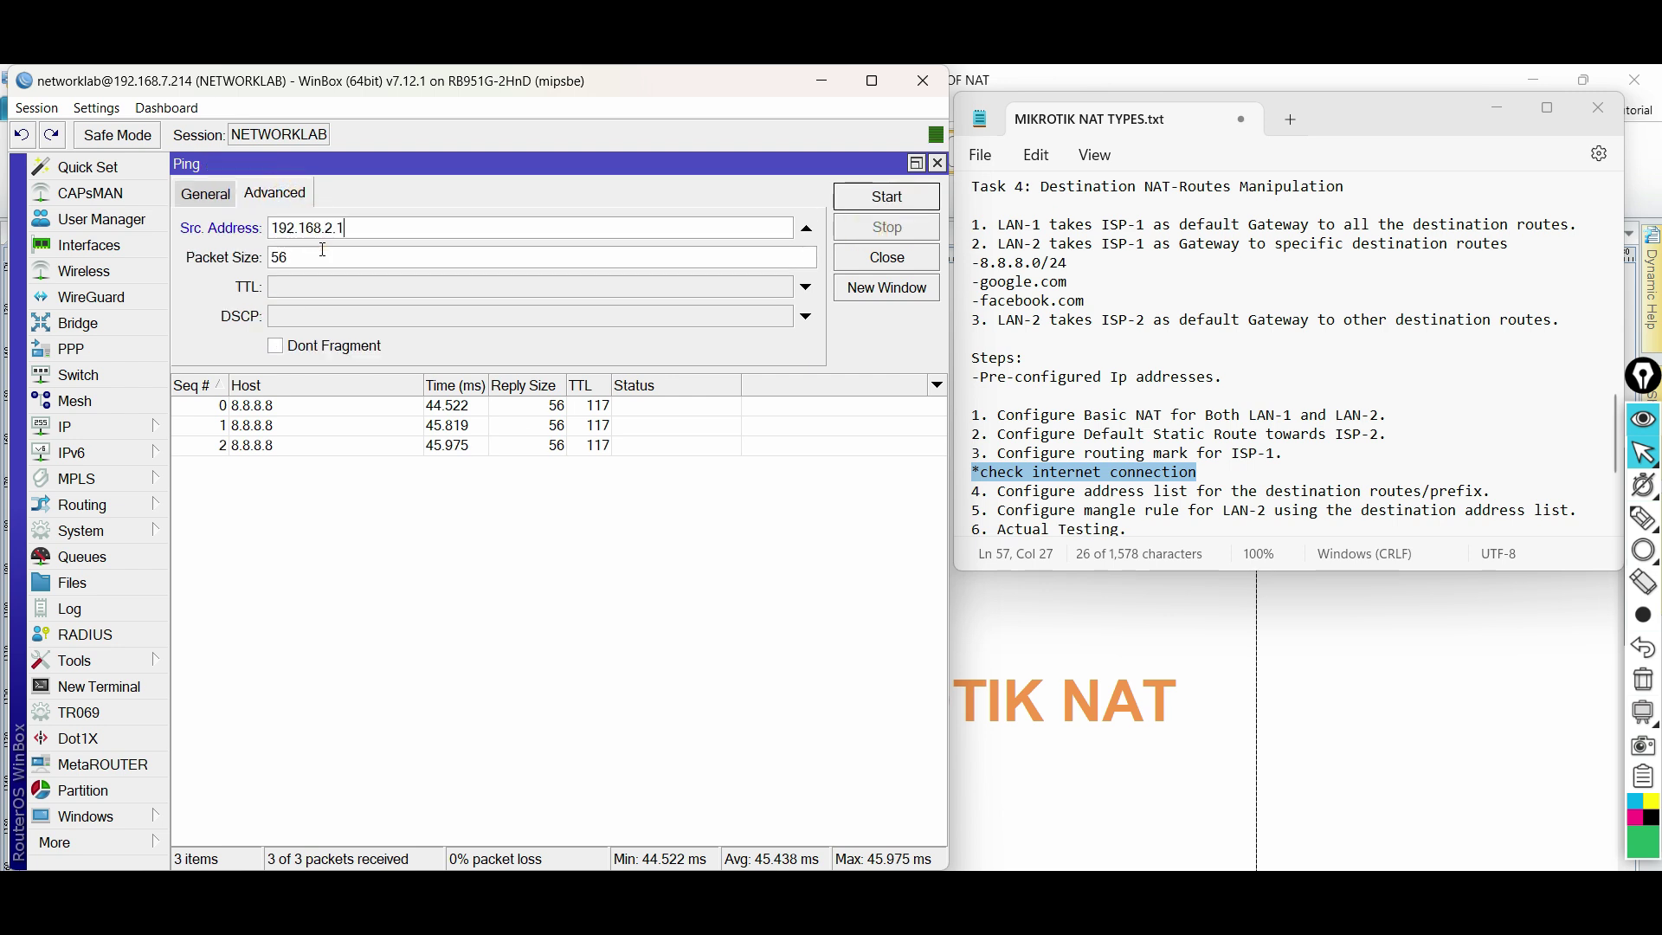
{"action": "key", "text": "Return"}
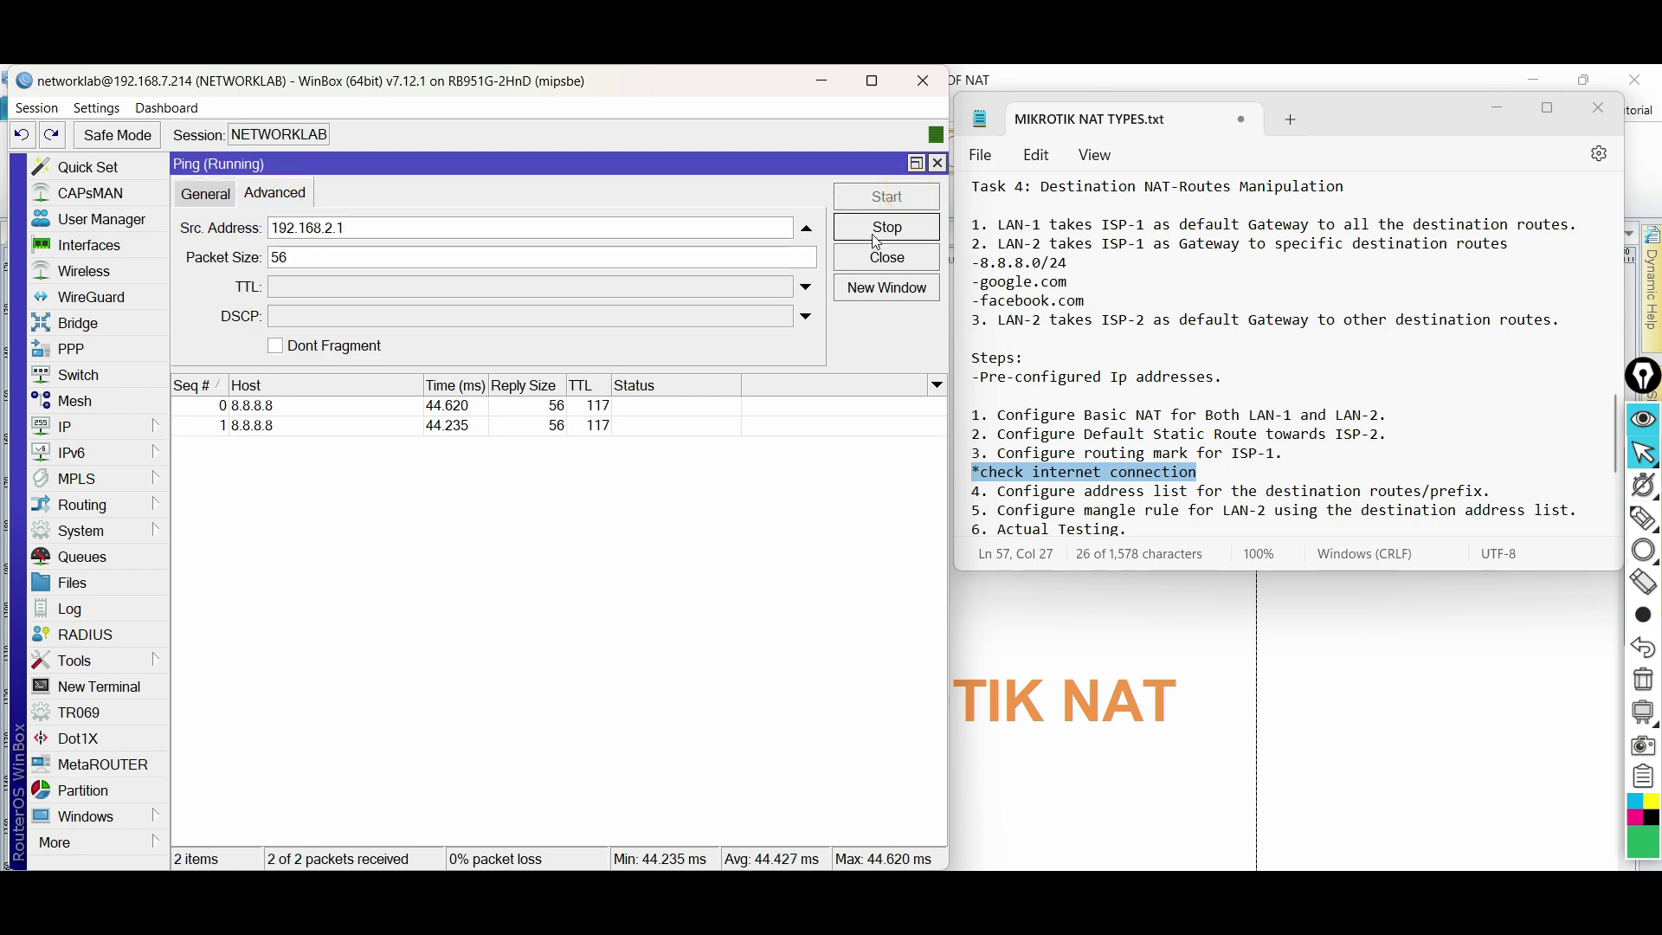
{"action": "left_click", "coordinate": [229, 194]}
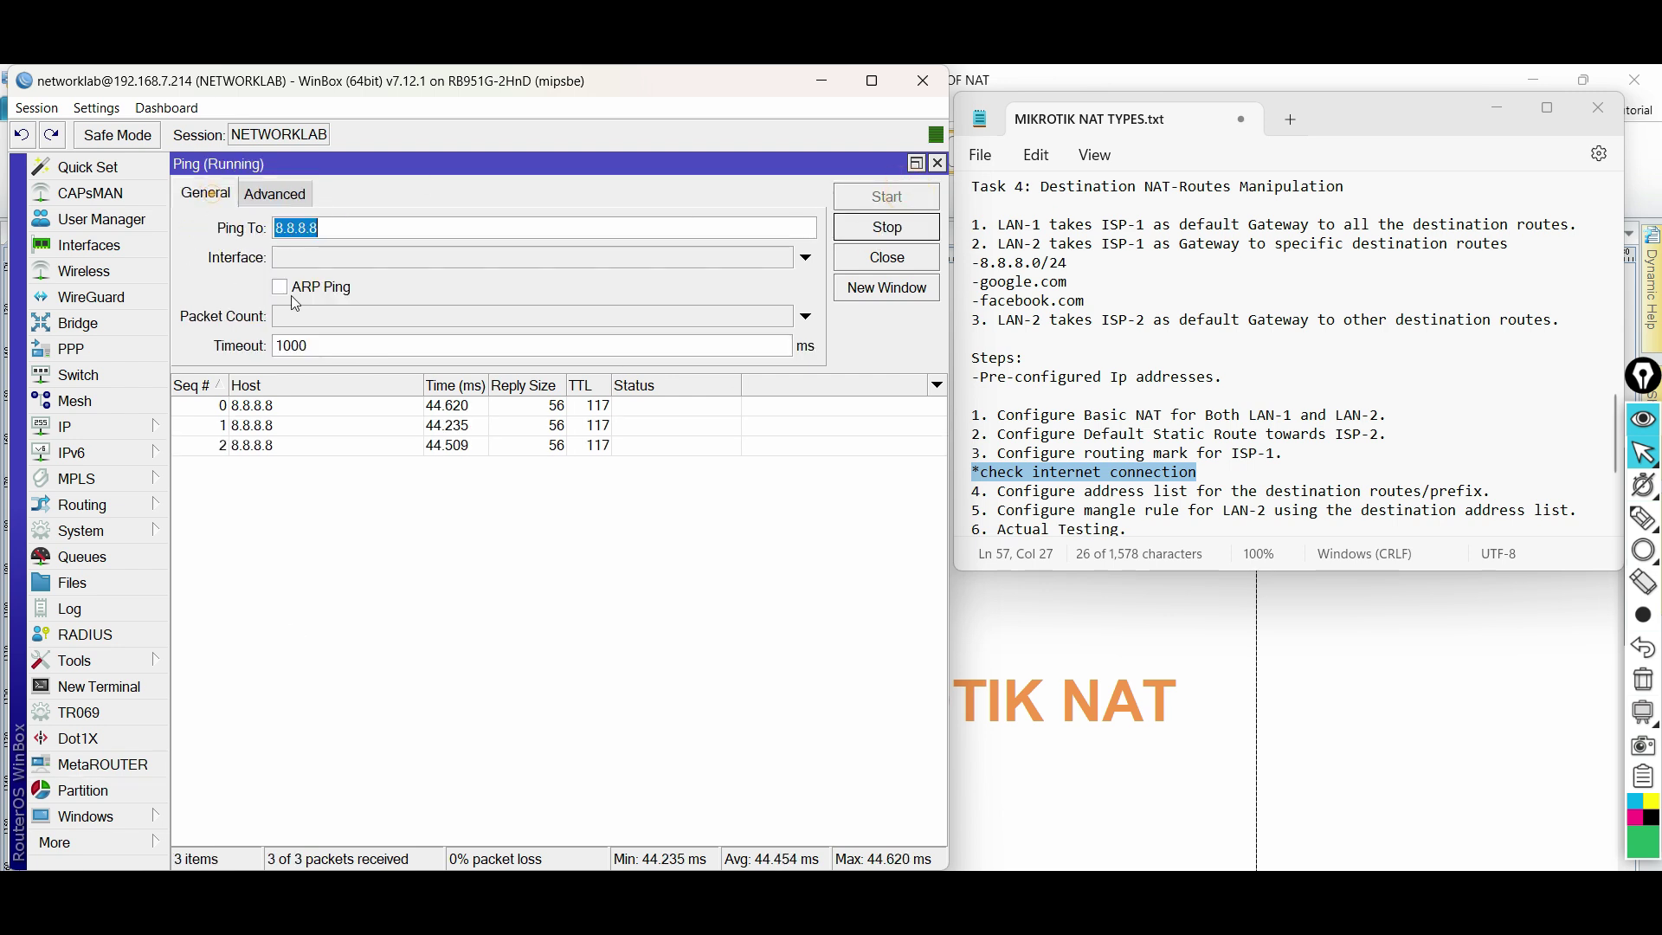
{"action": "left_click", "coordinate": [286, 193]}
{"action": "left_click", "coordinate": [327, 228]}
{"action": "key", "text": "BackSpace"}
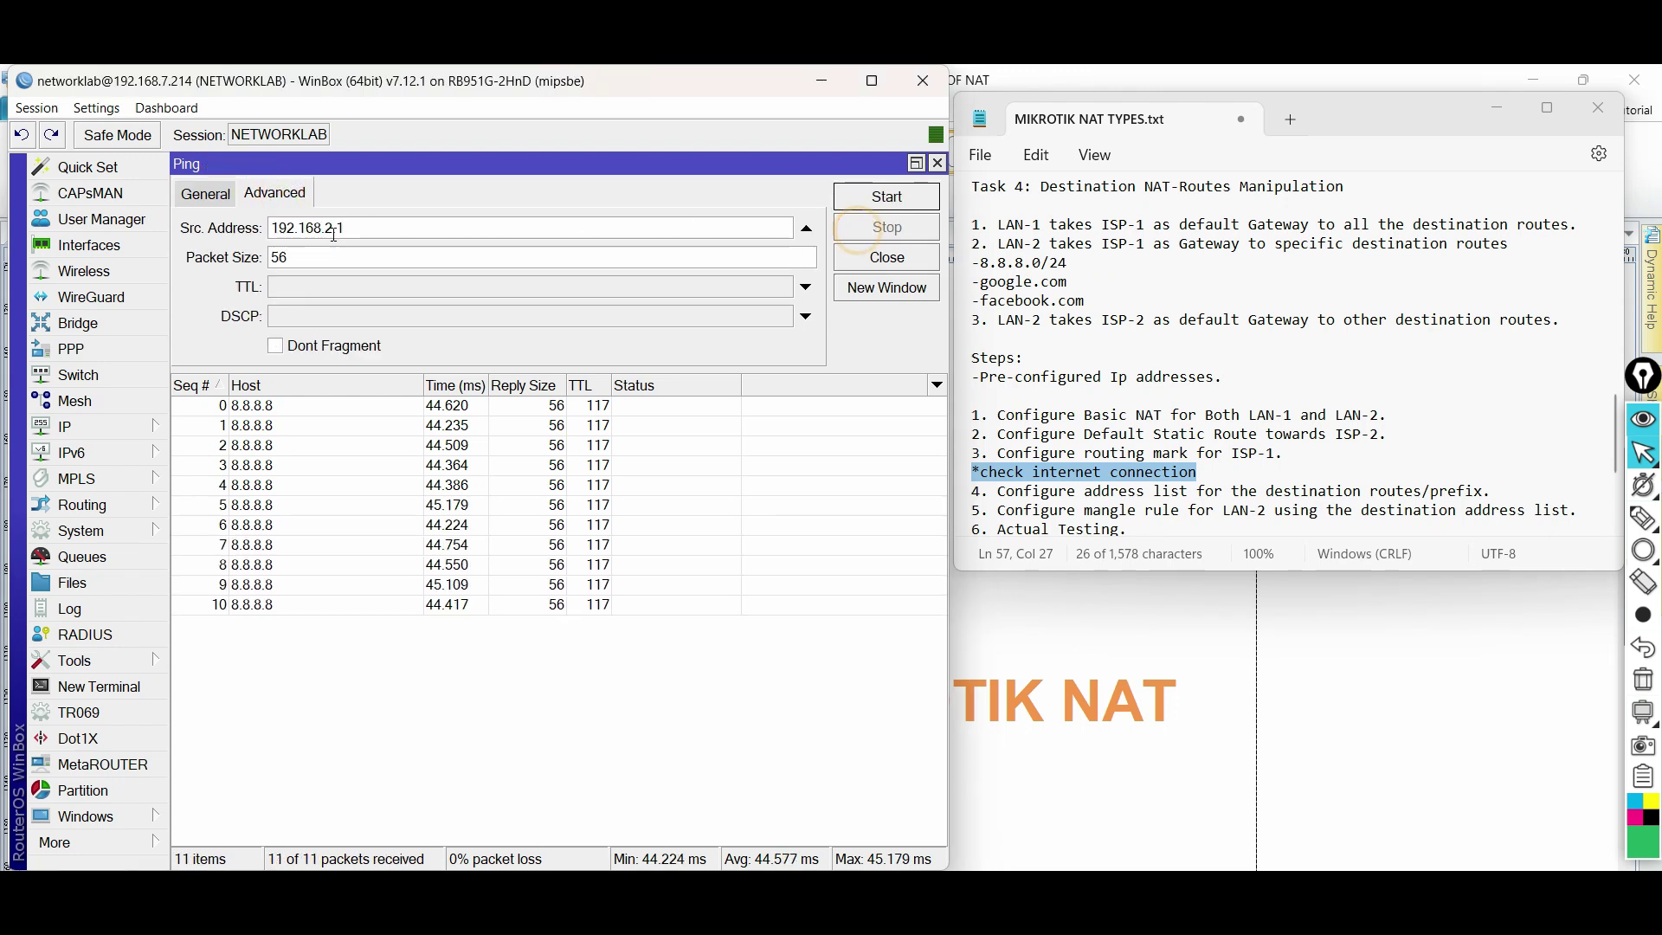
{"action": "type", "text": "3"}
{"action": "left_click", "coordinate": [893, 205]}
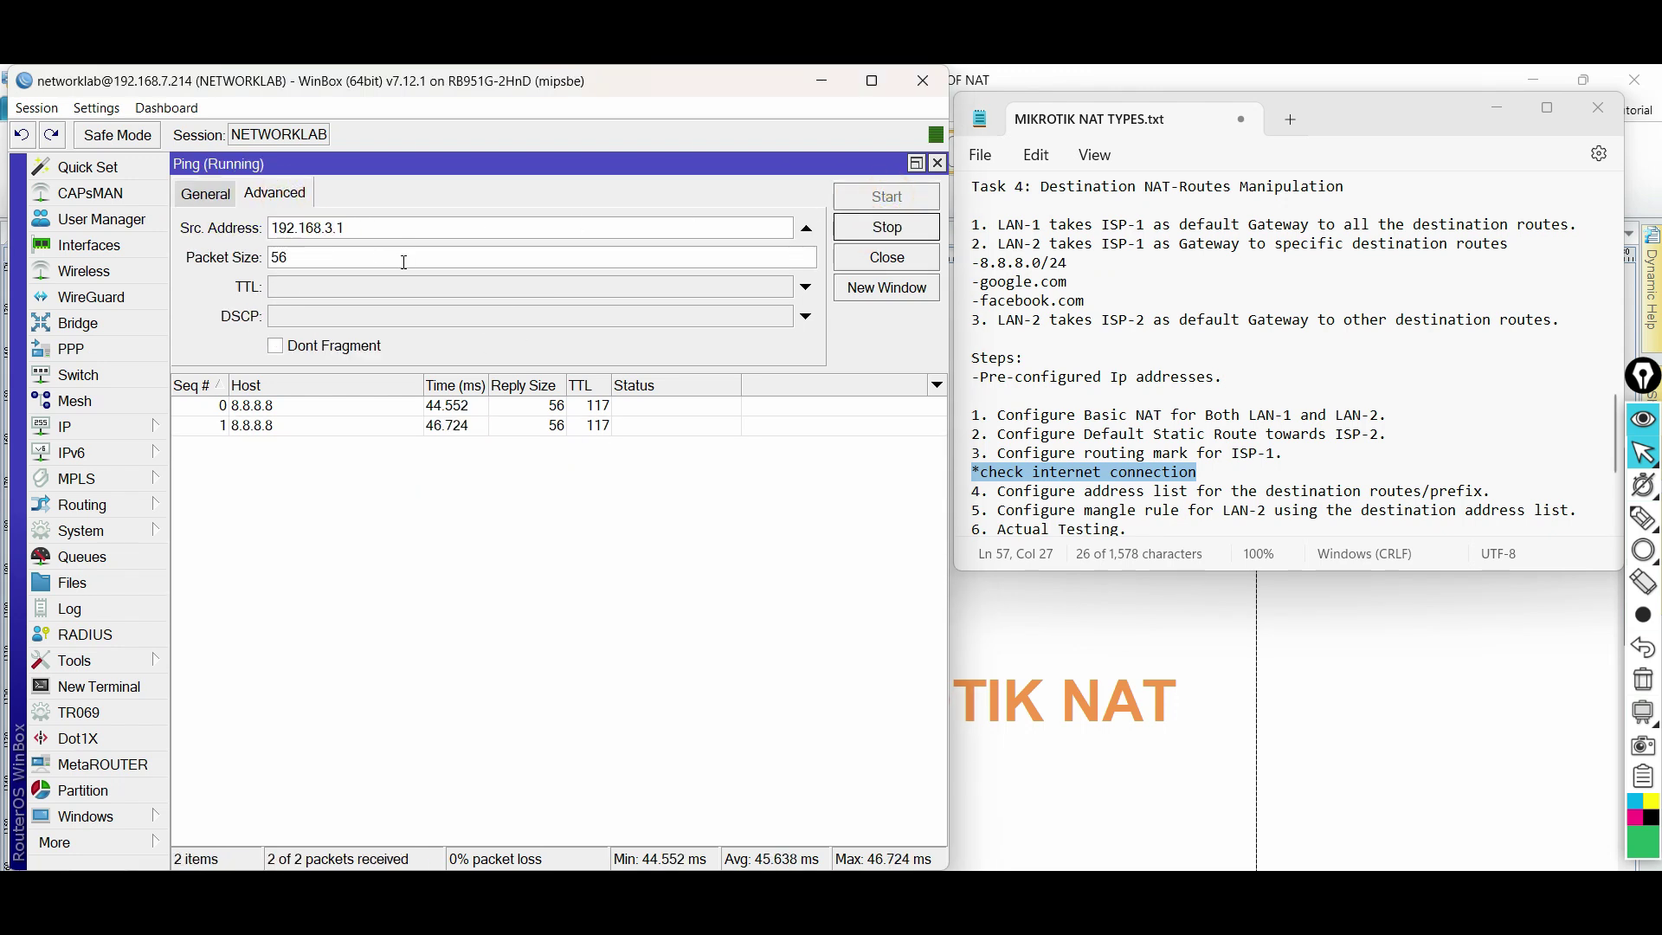
{"action": "left_click", "coordinate": [887, 227]}
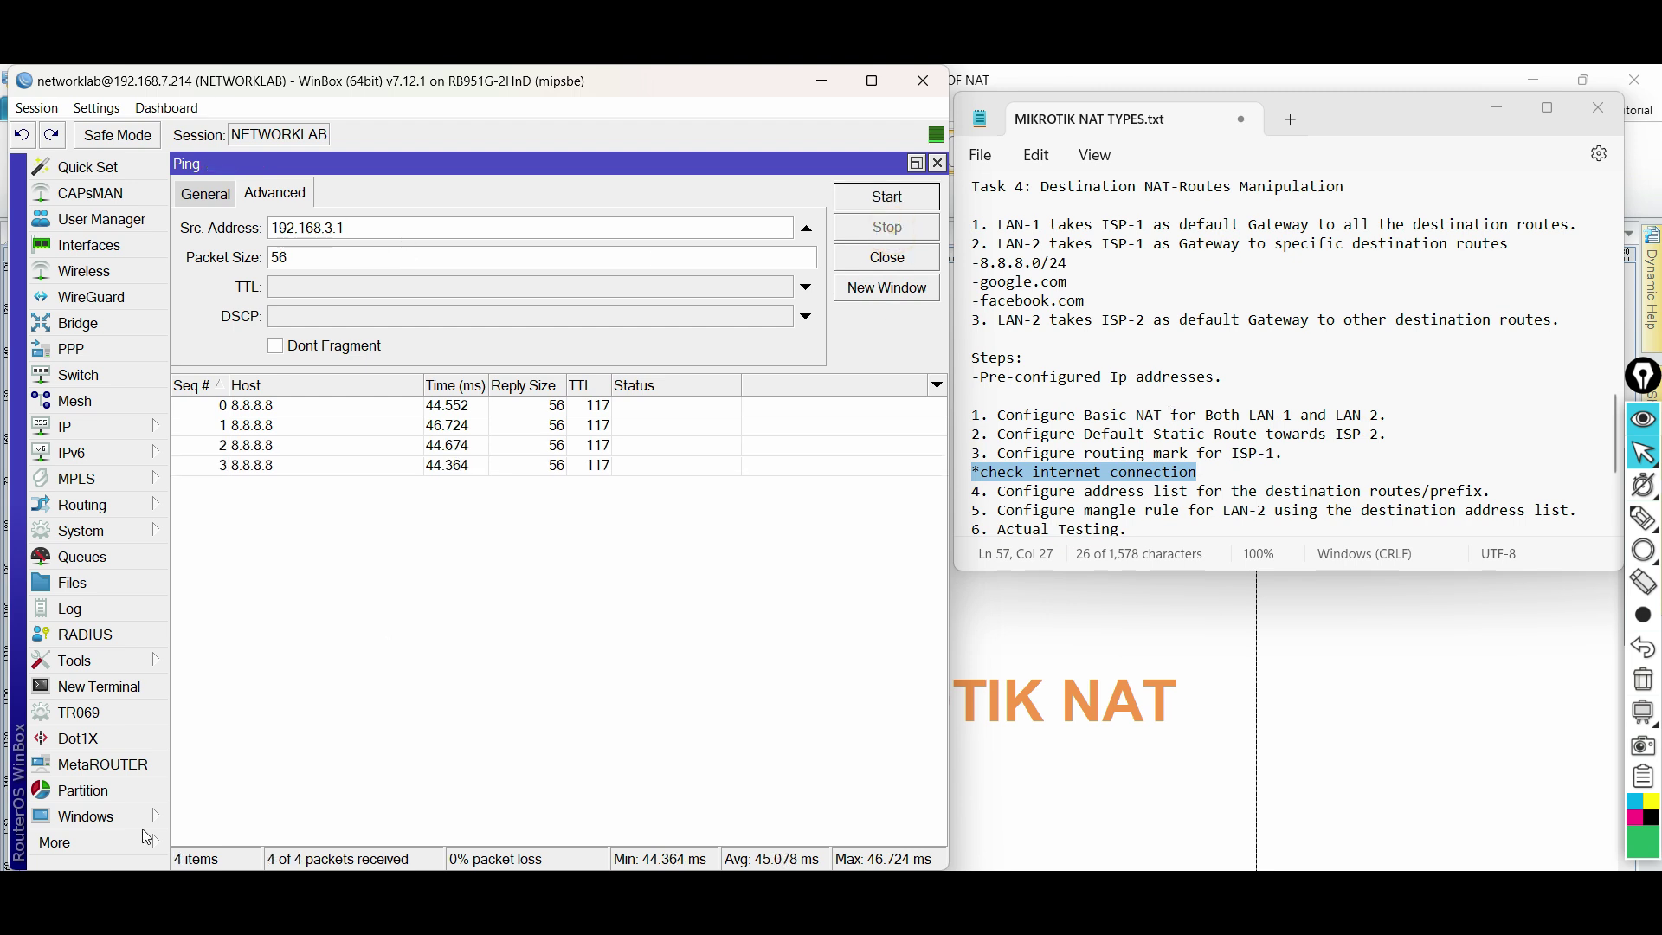
Step: Mark the address-list step in the notes, then select the 8.8.8.8/google.com diagram label
{"action": "left_click_drag", "start_coordinate": [1491, 490], "coordinate": [984, 492]}
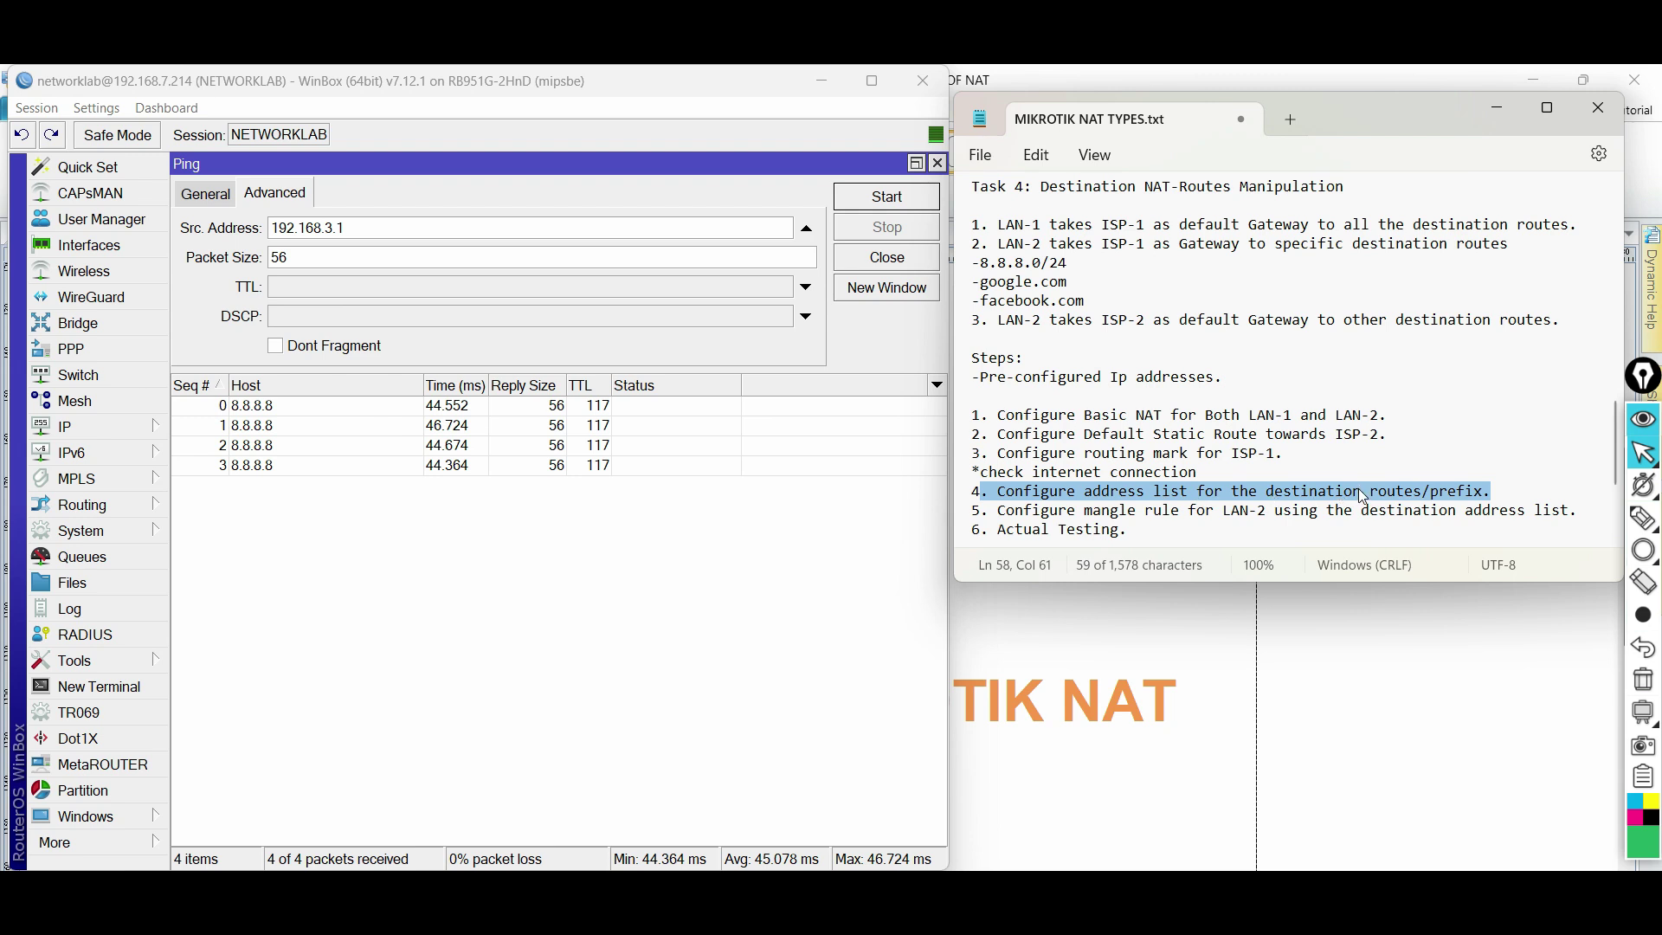
{"action": "left_click", "coordinate": [1060, 623]}
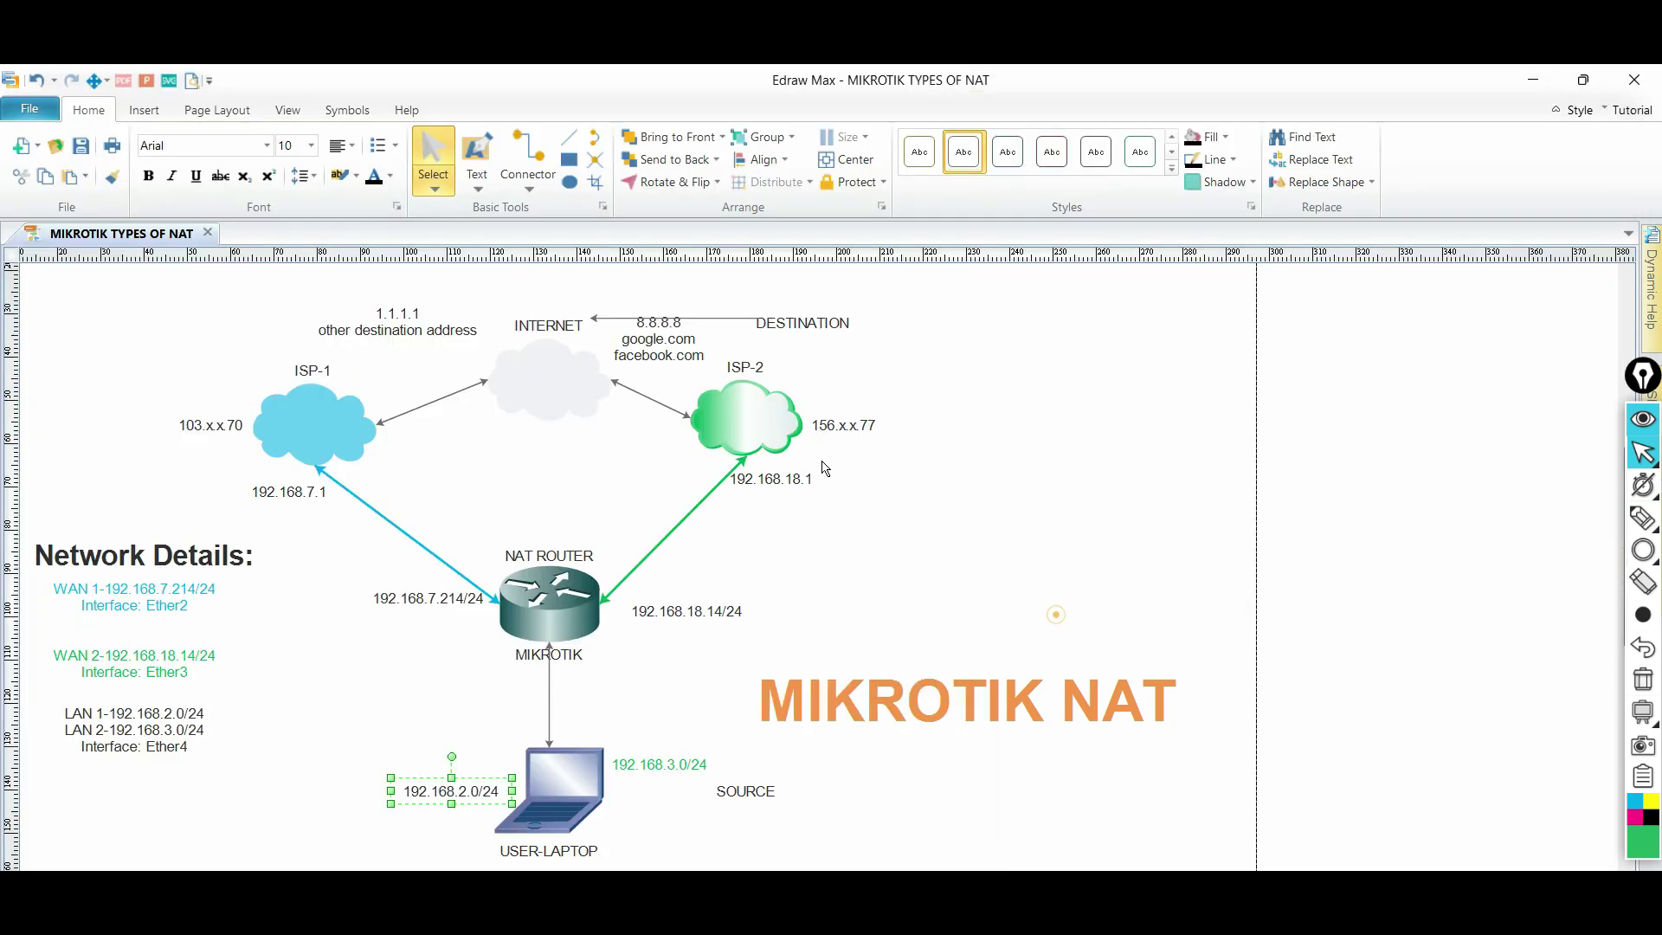
{"action": "left_click", "coordinate": [665, 369]}
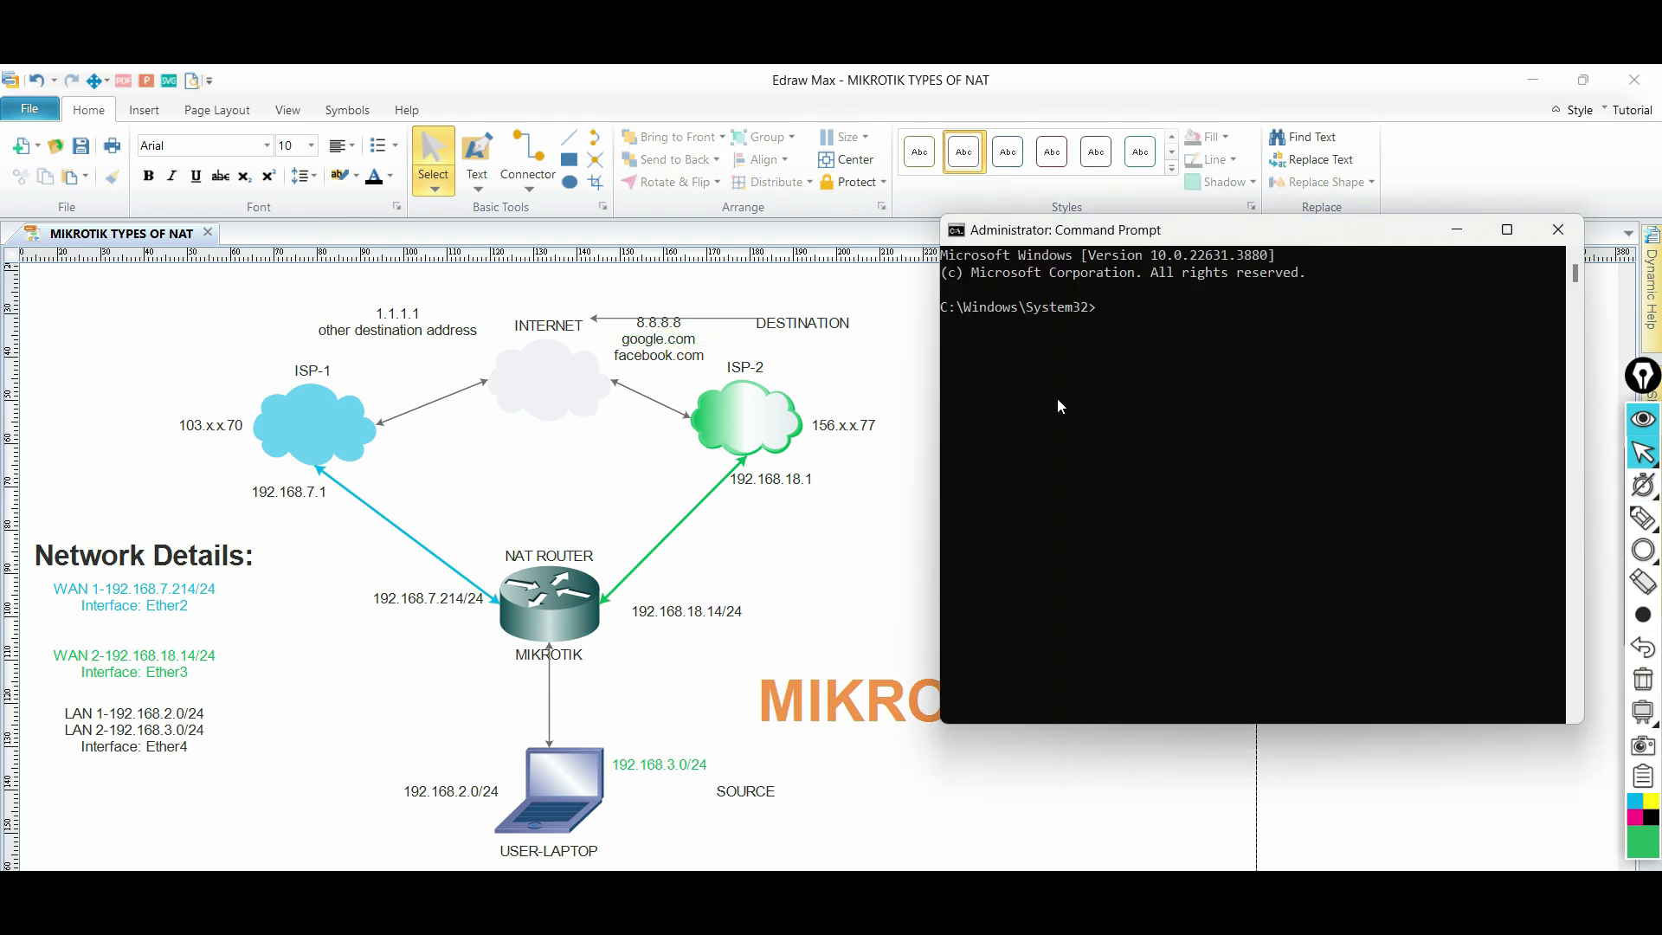
Step: Ping google.com and then facebook.com in Command Prompt, stopping each with Ctrl+C
{"action": "type", "text": "ping google.com"}
{"action": "key", "text": "Return"}
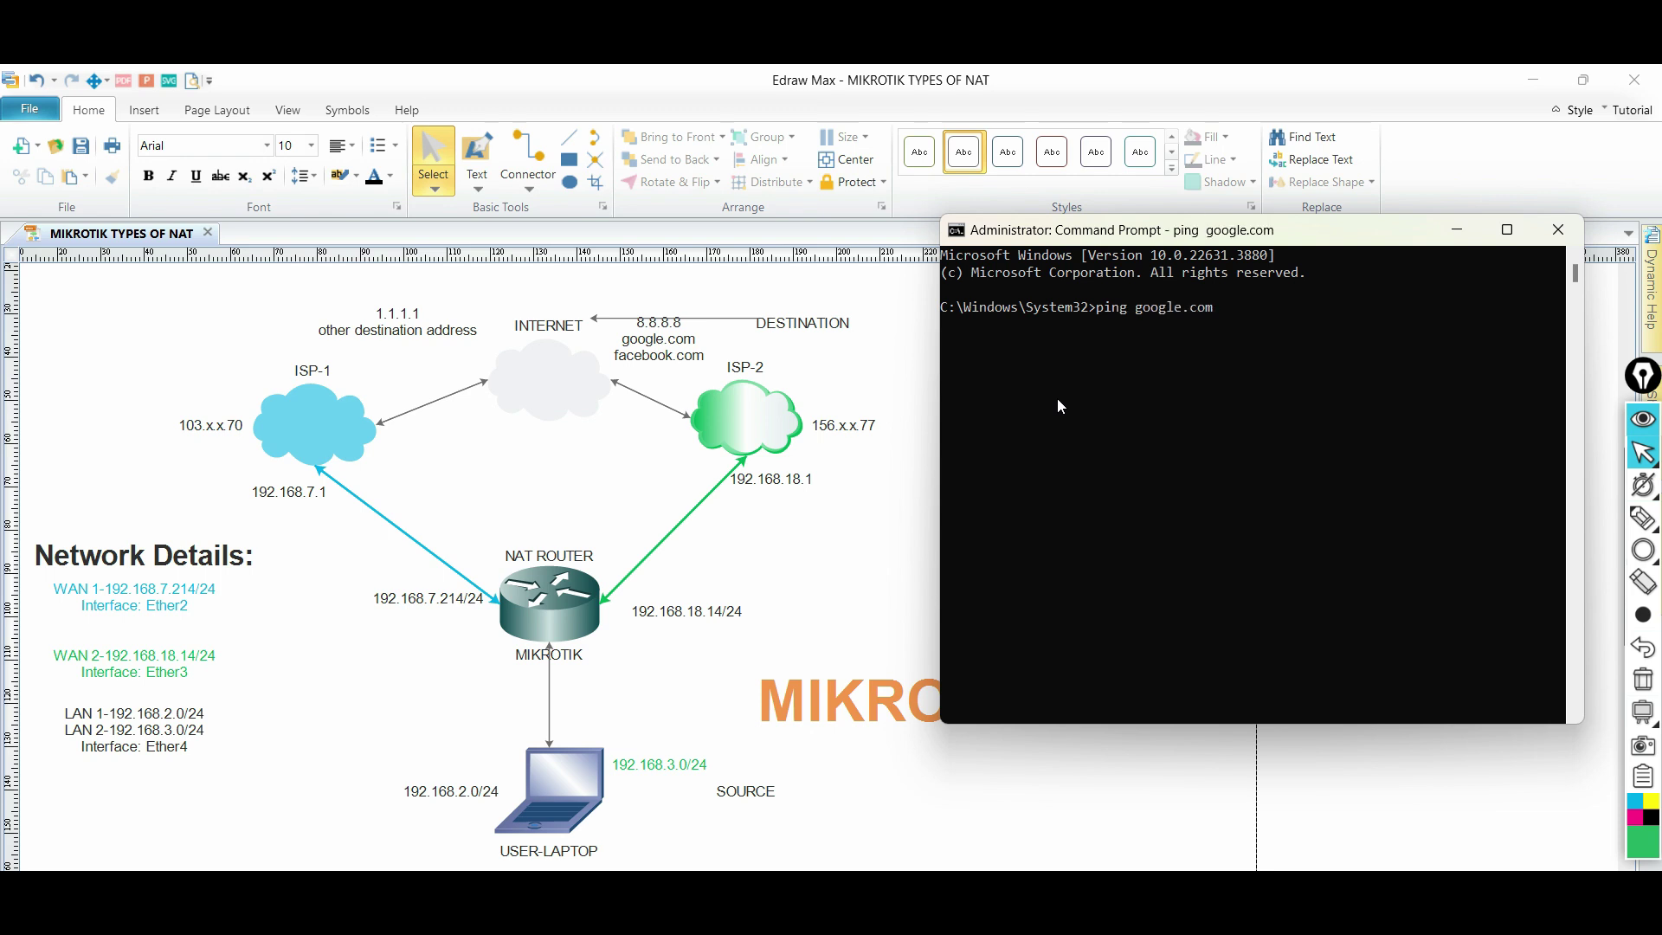
{"action": "key", "text": "ctrl+c"}
{"action": "key", "text": "Up"}
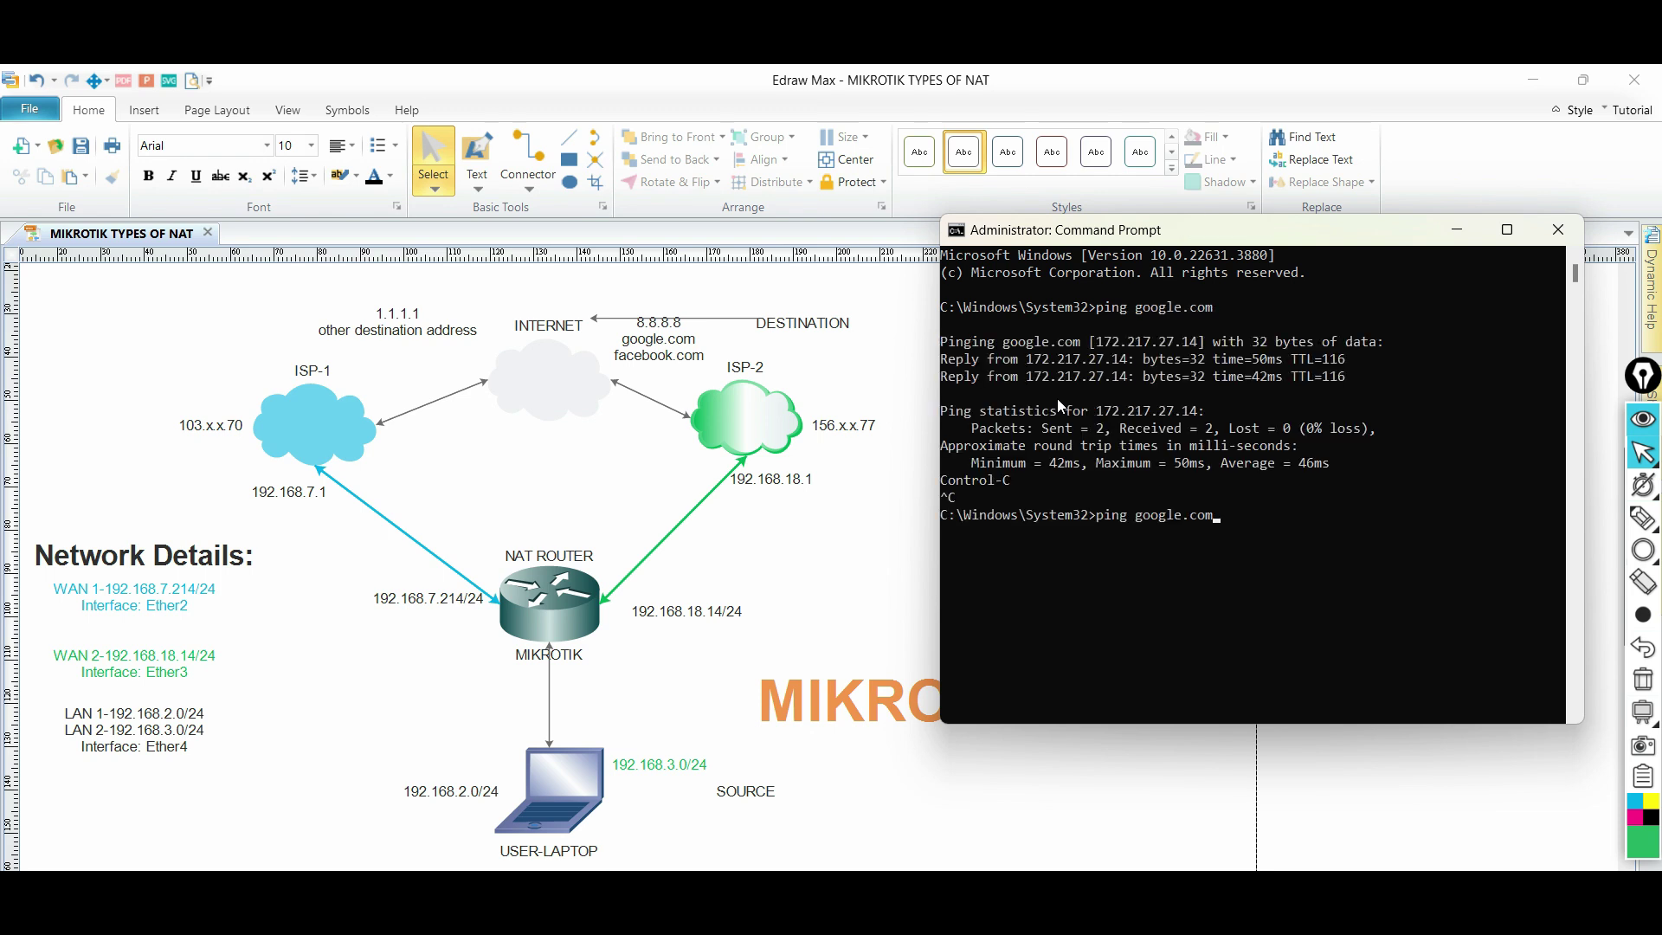
{"action": "key", "text": "BackSpace"}
{"action": "key", "text": "BackSpace"}
{"action": "key", "text": "BackSpace"}
{"action": "key", "text": "BackSpace"}
{"action": "key", "text": "BackSpace"}
{"action": "key", "text": "BackSpace"}
{"action": "key", "text": "BackSpace"}
{"action": "key", "text": "BackSpace"}
{"action": "key", "text": "BackSpace"}
{"action": "key", "text": "BackSpace"}
{"action": "type", "text": "facebook.com"}
{"action": "key", "text": "Return"}
{"action": "key", "text": "ctrl+c"}
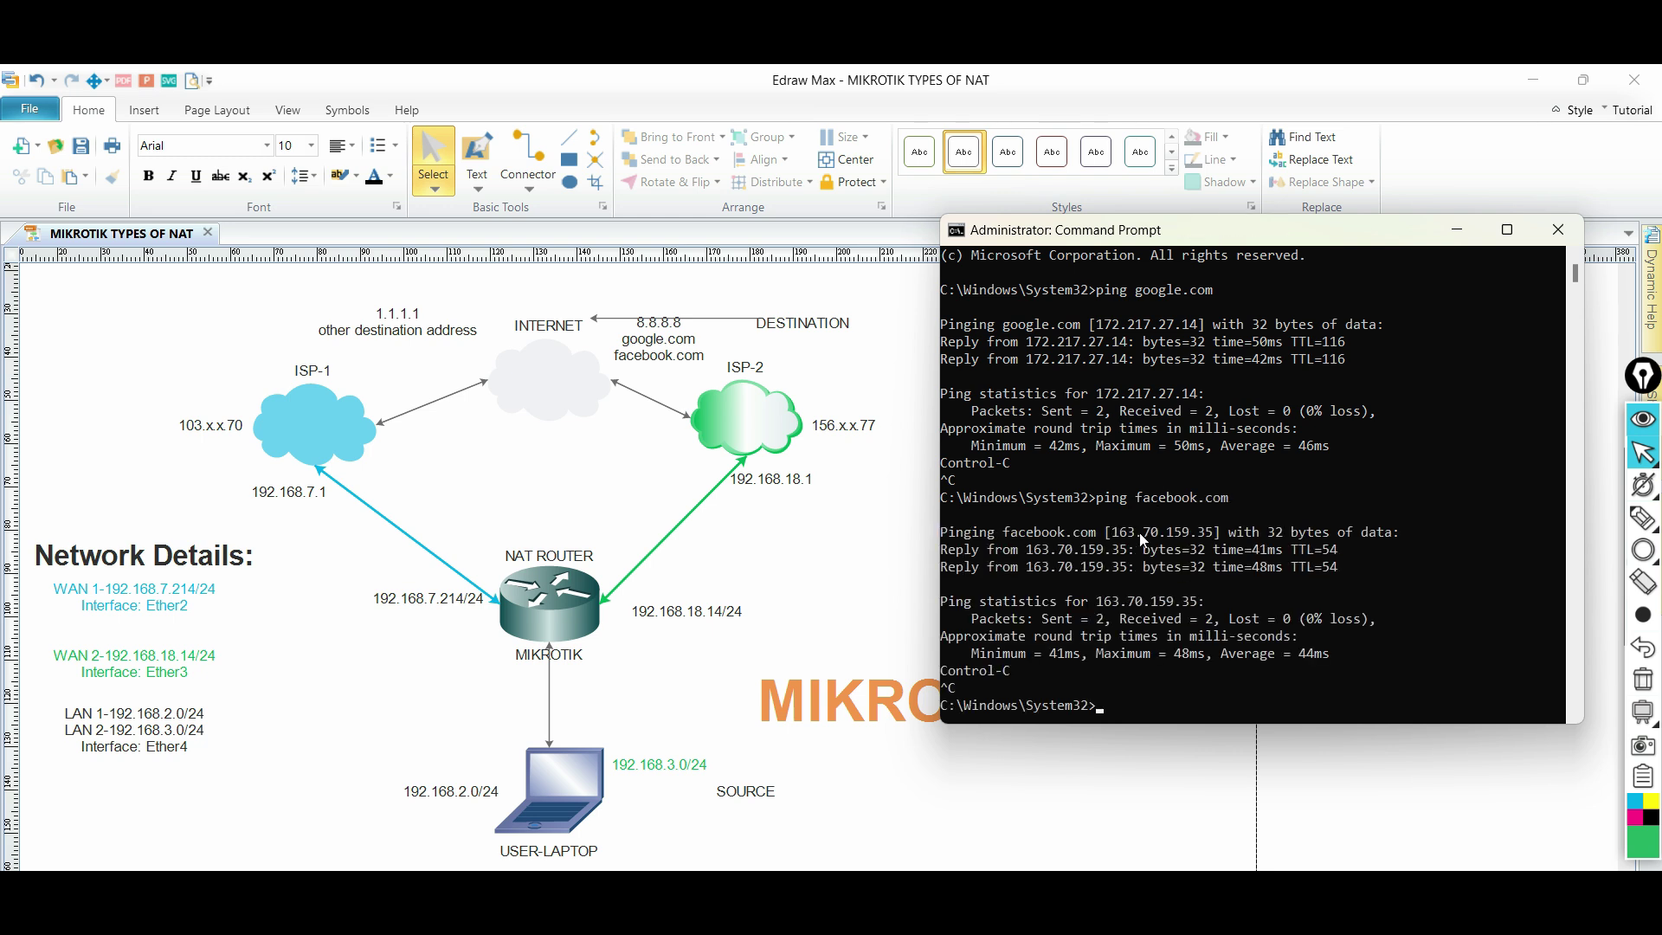
Step: Select the resolved addresses 163.70.159.35 and 172.217.27.14 in the console output
{"action": "left_click", "coordinate": [1122, 538]}
{"action": "left_click_drag", "start_coordinate": [1188, 540], "coordinate": [1210, 540]}
{"action": "left_click_drag", "start_coordinate": [1096, 325], "coordinate": [1213, 330]}
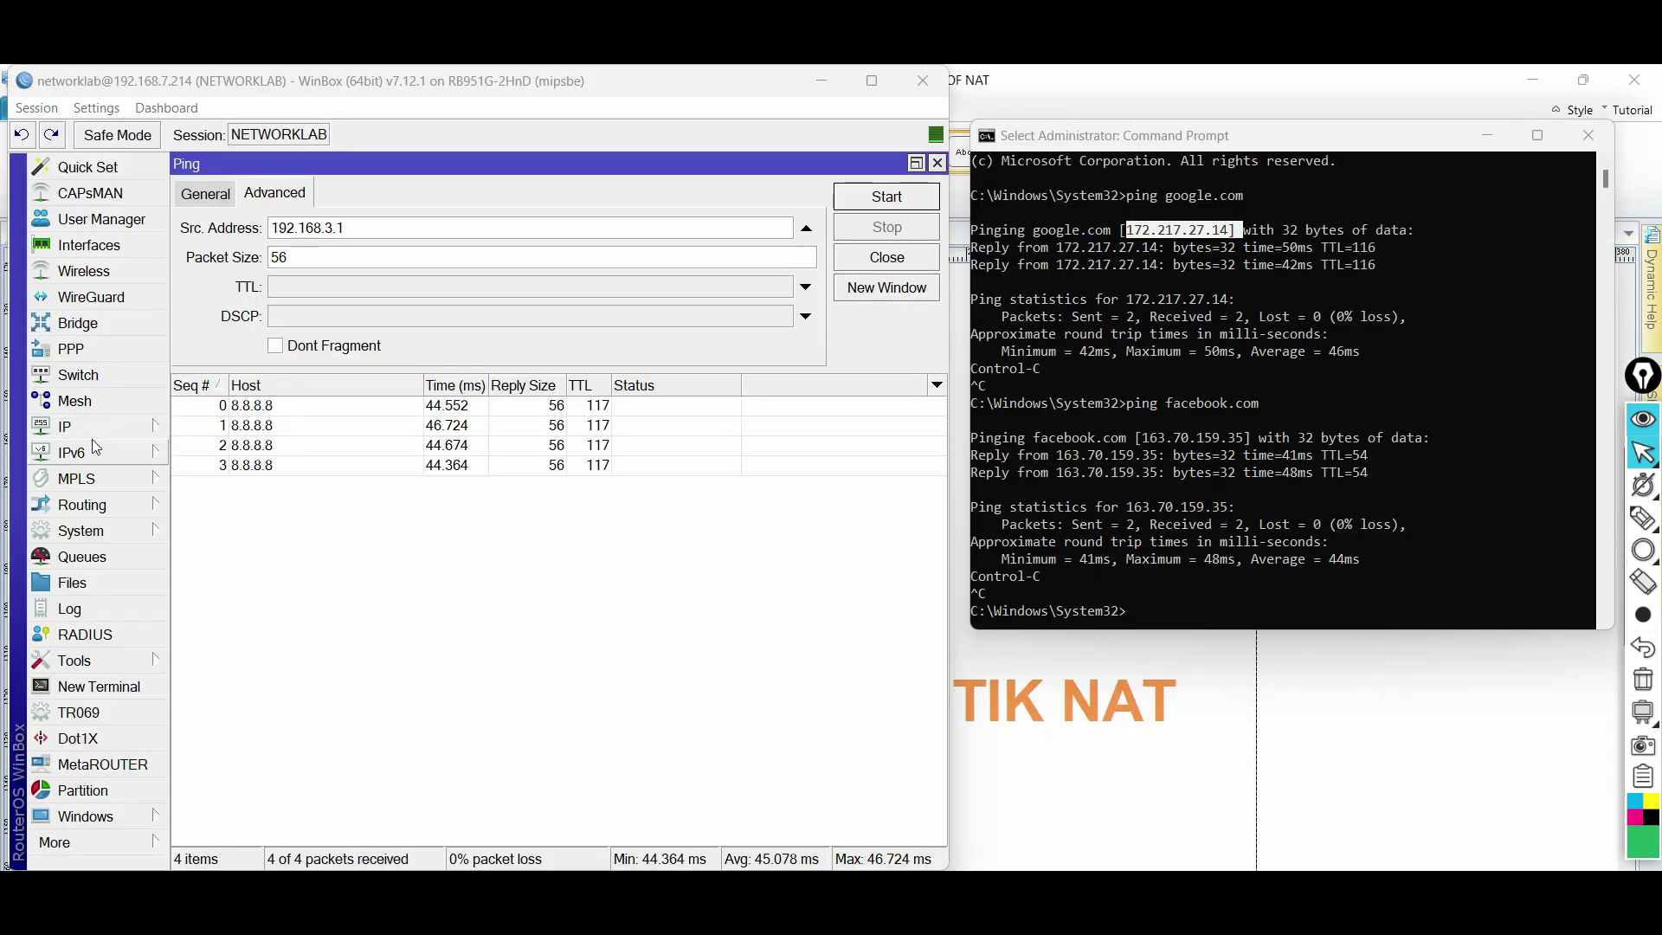
Step: Open the firewall Address Lists in WinBox
{"action": "left_click", "coordinate": [87, 426]}
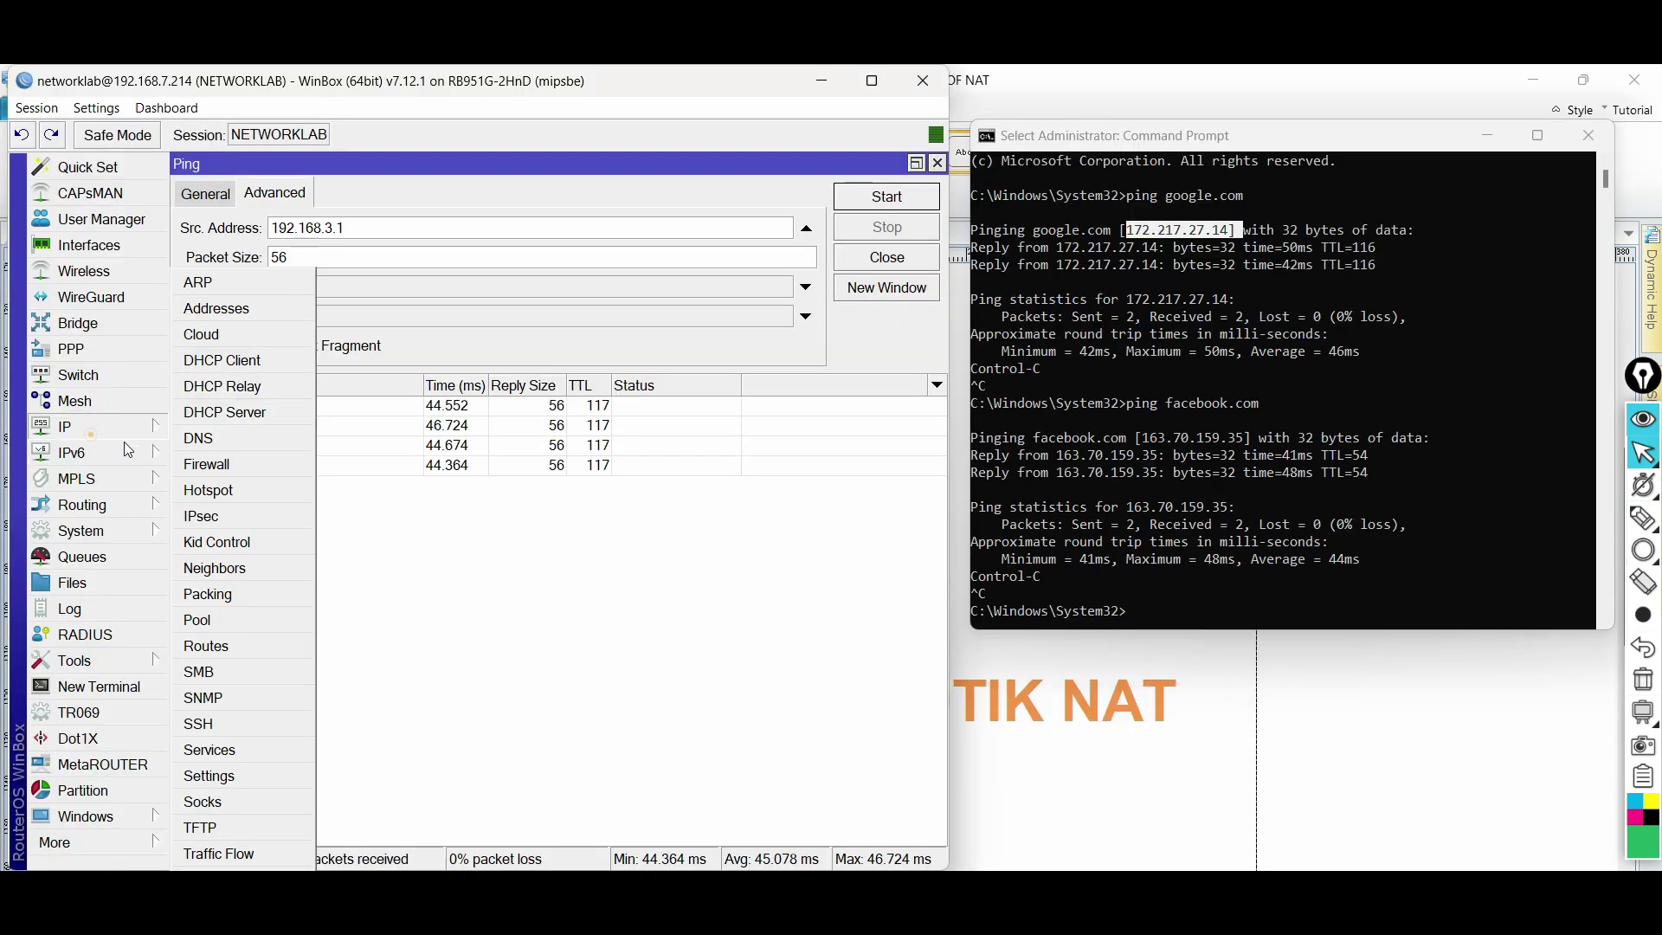
{"action": "left_click", "coordinate": [210, 471]}
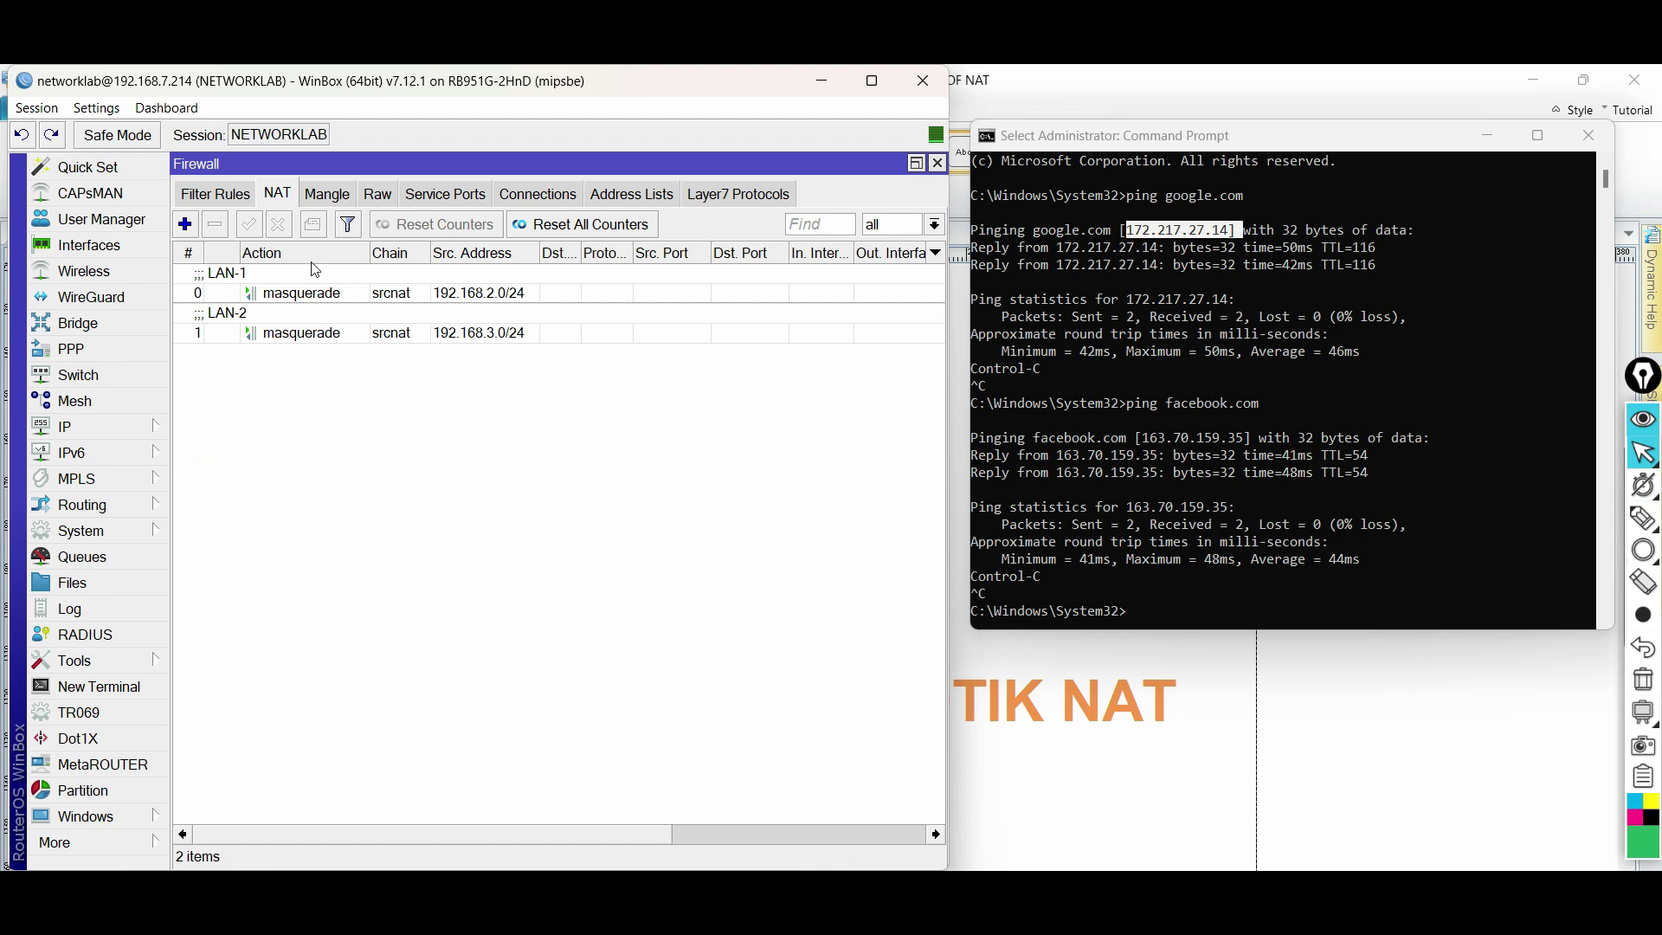
{"action": "left_click", "coordinate": [606, 197]}
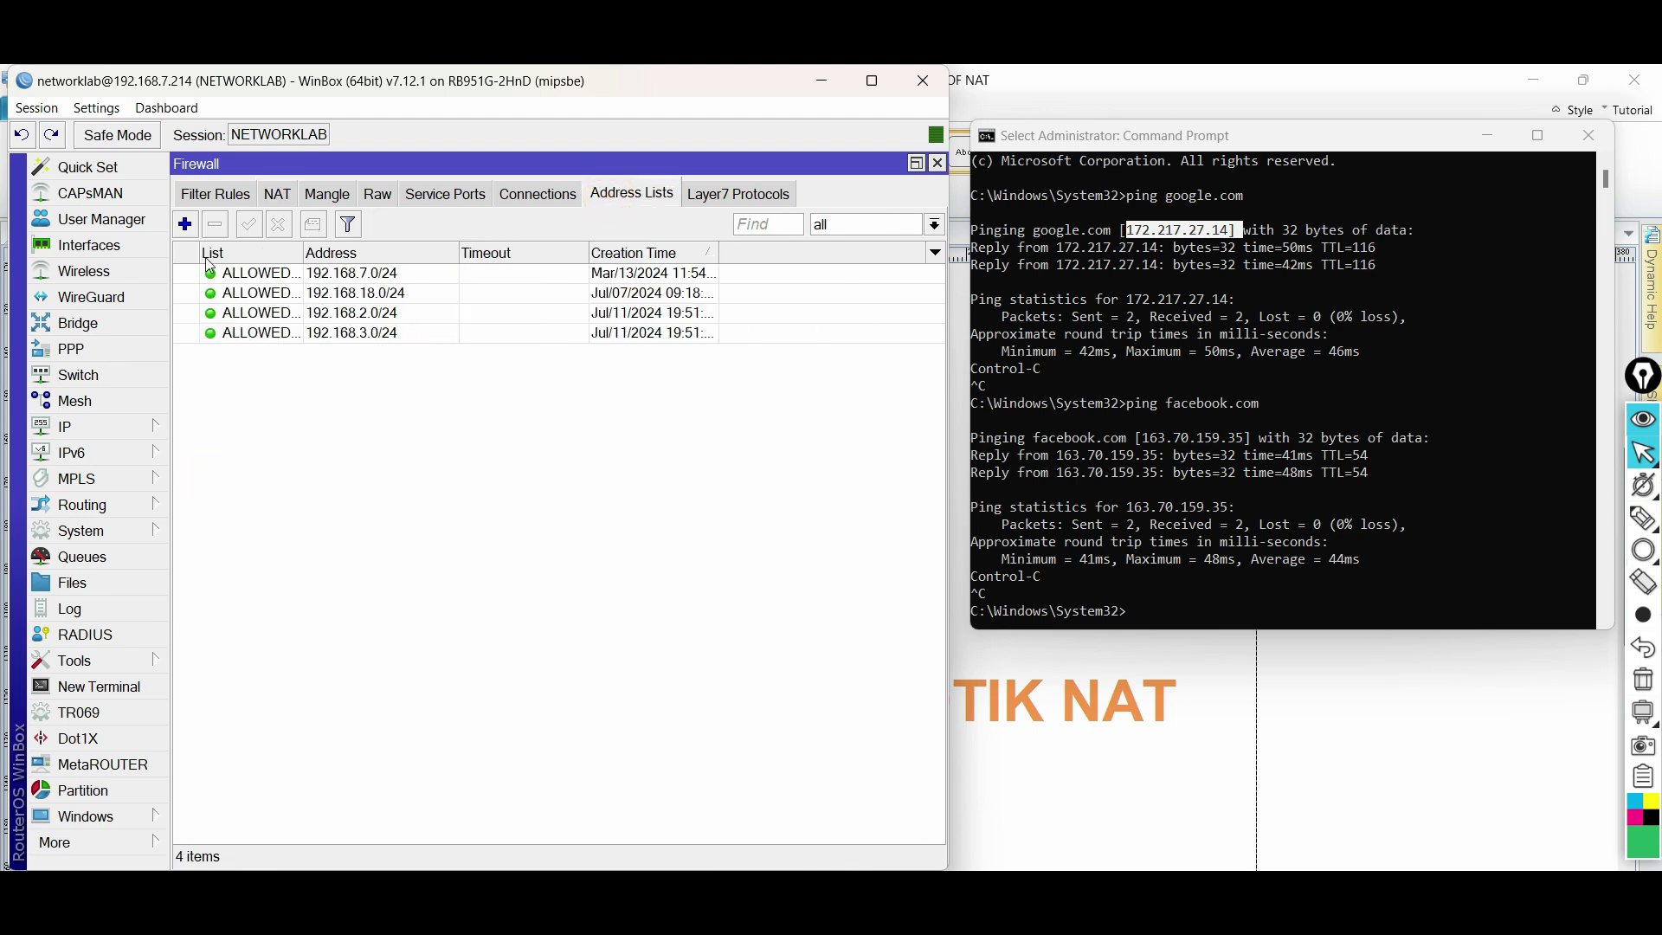
Step: Add 8.8.8.0/24 to the LAN2-via-WAN1 address list and widen the List column
{"action": "left_click", "coordinate": [185, 224]}
{"action": "left_click_drag", "start_coordinate": [745, 433], "coordinate": [303, 368]}
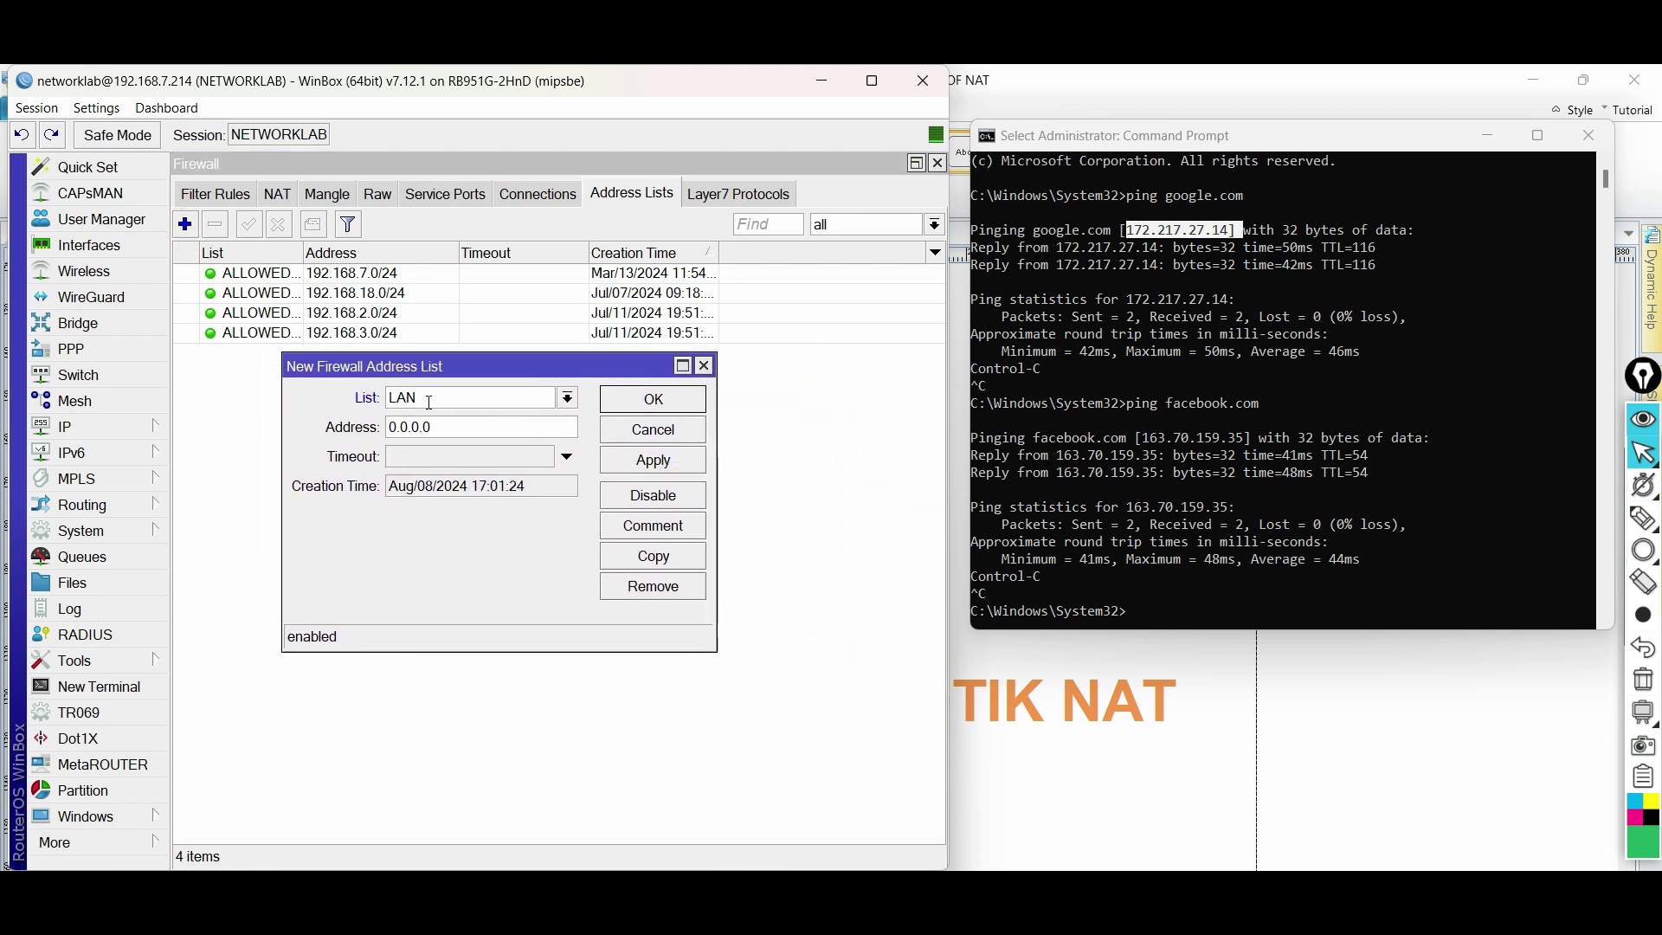
{"action": "type", "text": "LAN2-via-WAN1"}
{"action": "double_click", "coordinate": [478, 433]}
{"action": "type", "text": "8.8.8.0/24"}
{"action": "double_click", "coordinate": [452, 426]}
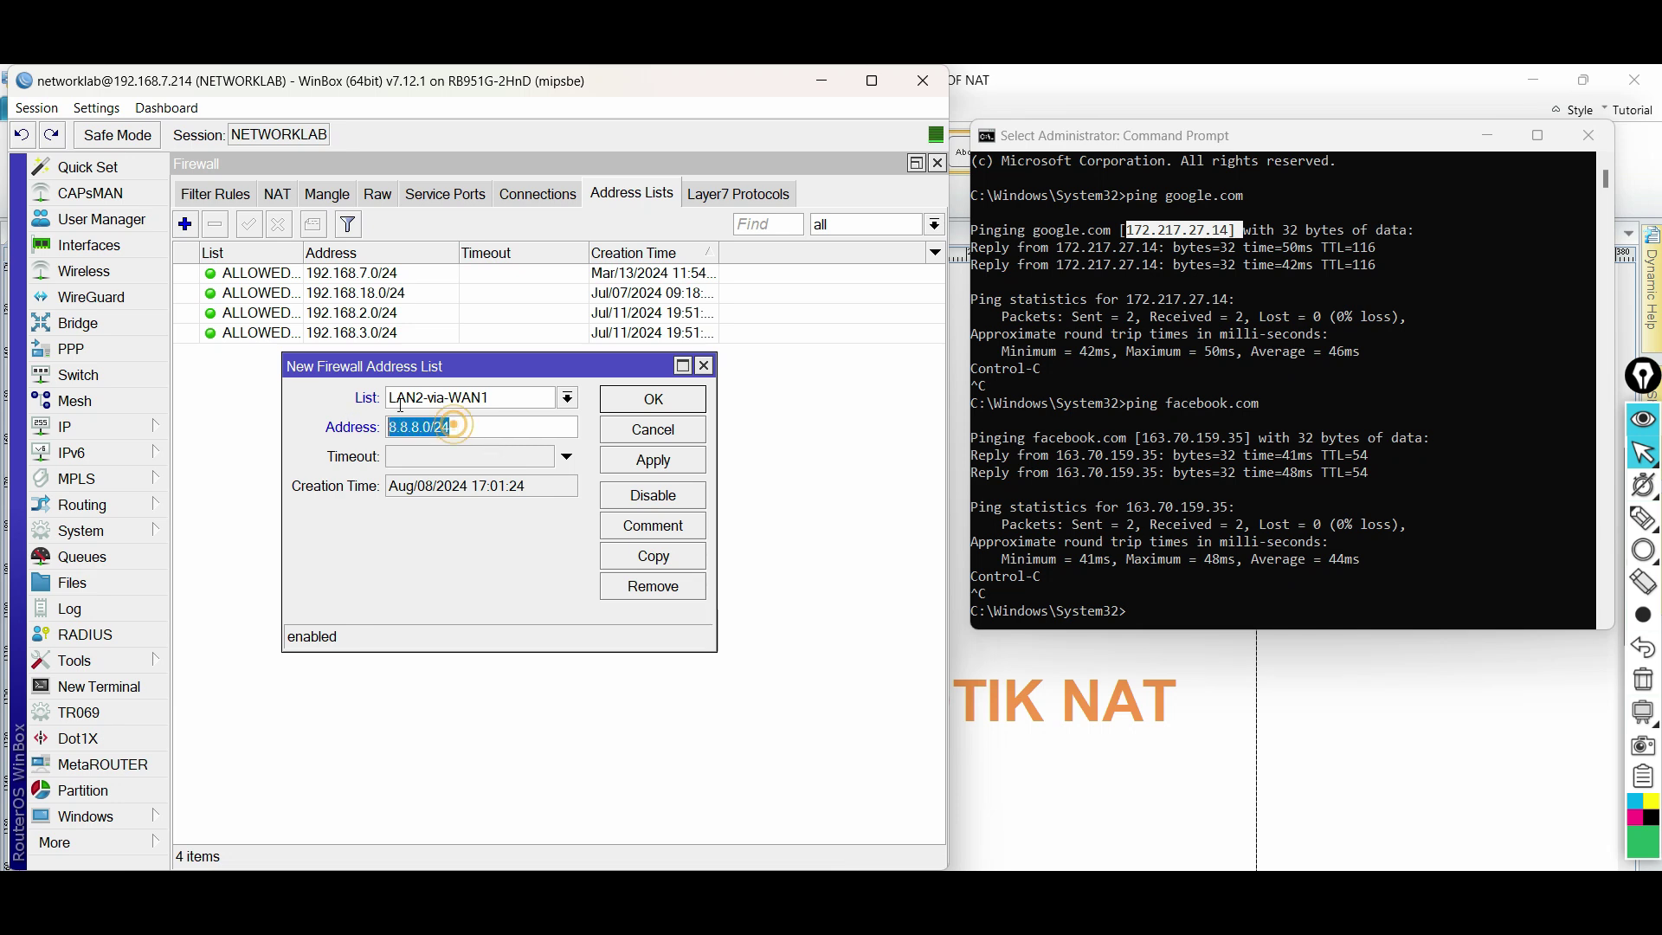
{"action": "left_click", "coordinate": [634, 460]}
{"action": "left_click", "coordinate": [642, 401]}
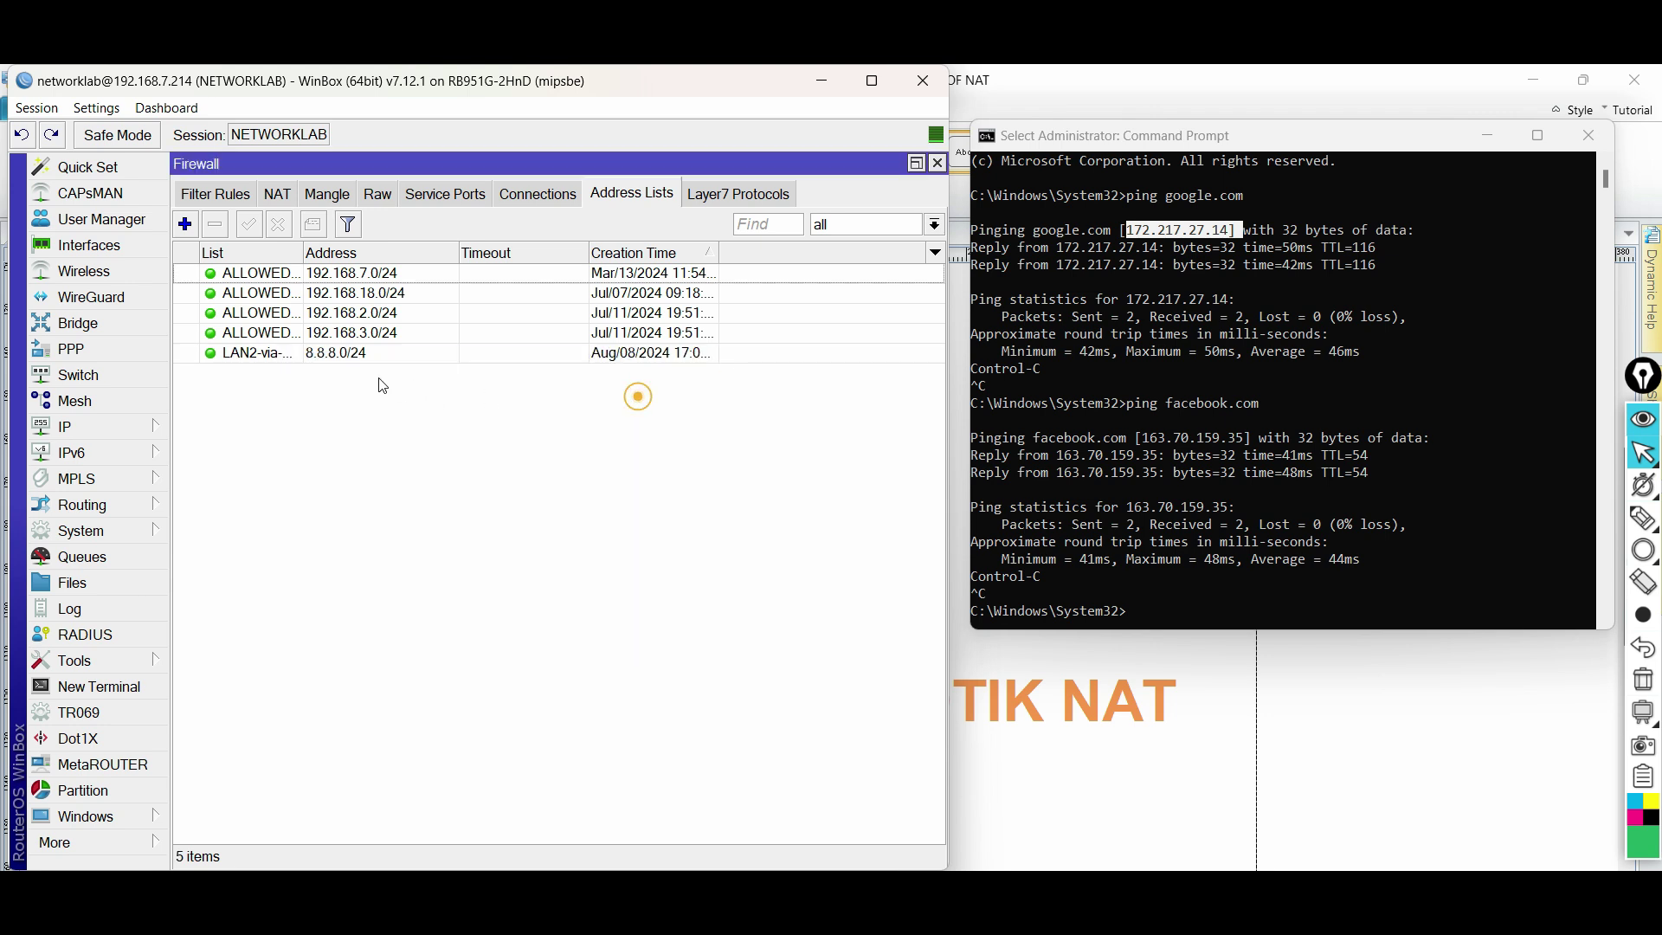
{"action": "left_click_drag", "start_coordinate": [301, 254], "coordinate": [388, 254]}
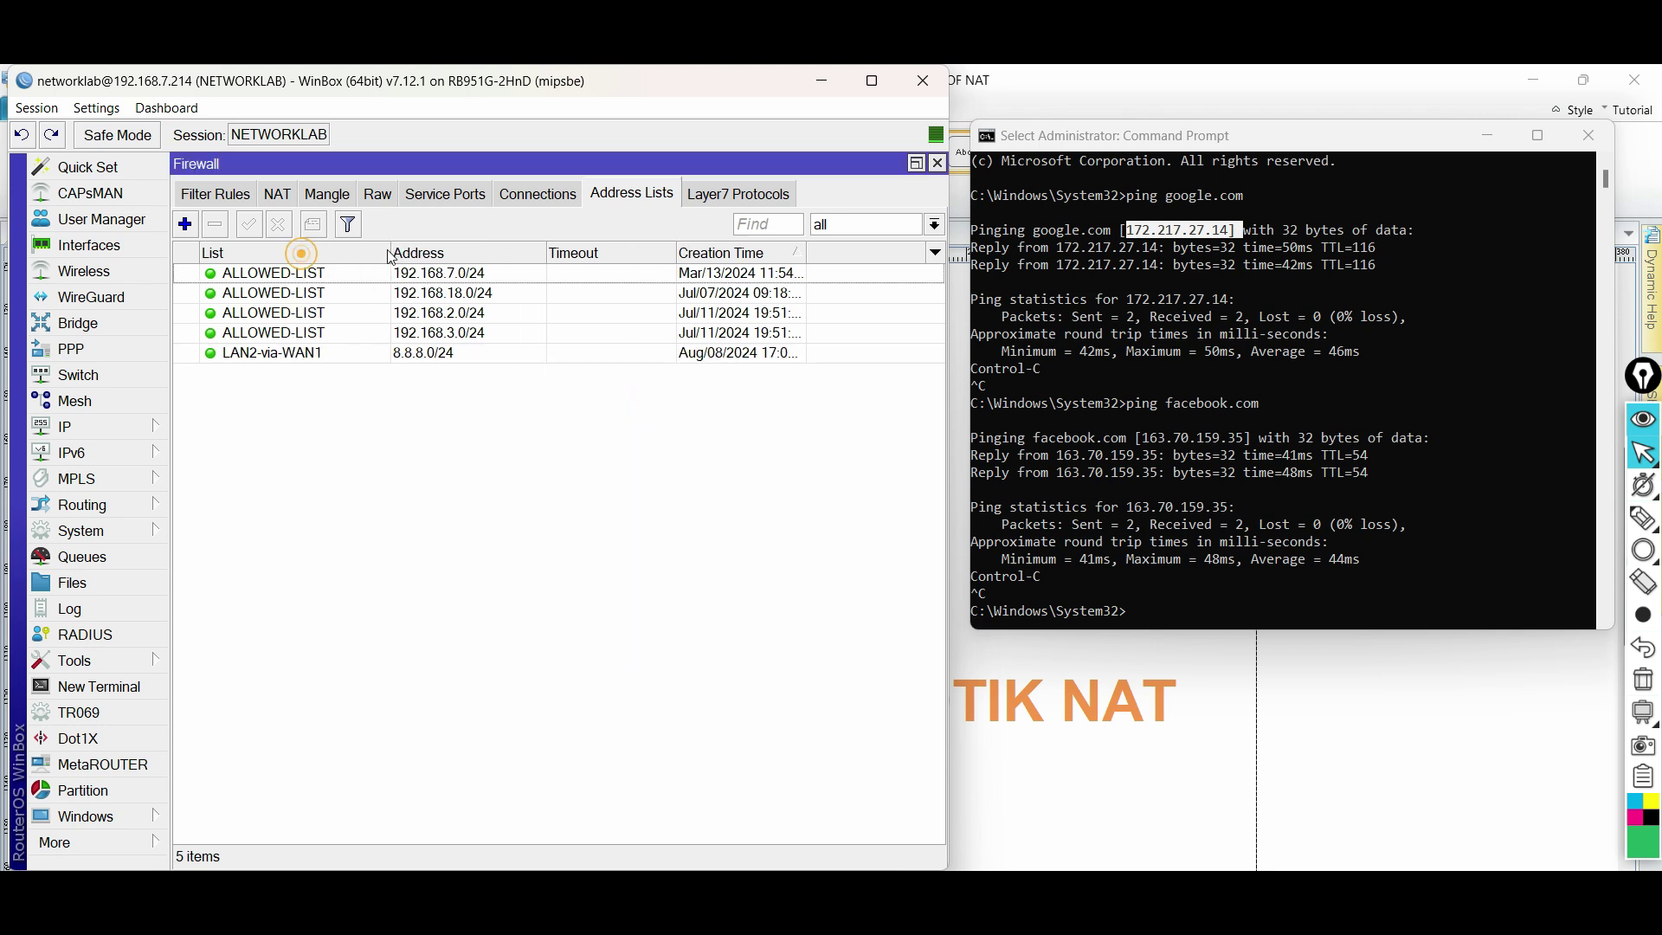
Step: Add Google's subnet 172.217.27.0/24 to LAN2-via-WAN1, copying the address from the ping output
{"action": "left_click", "coordinate": [185, 226]}
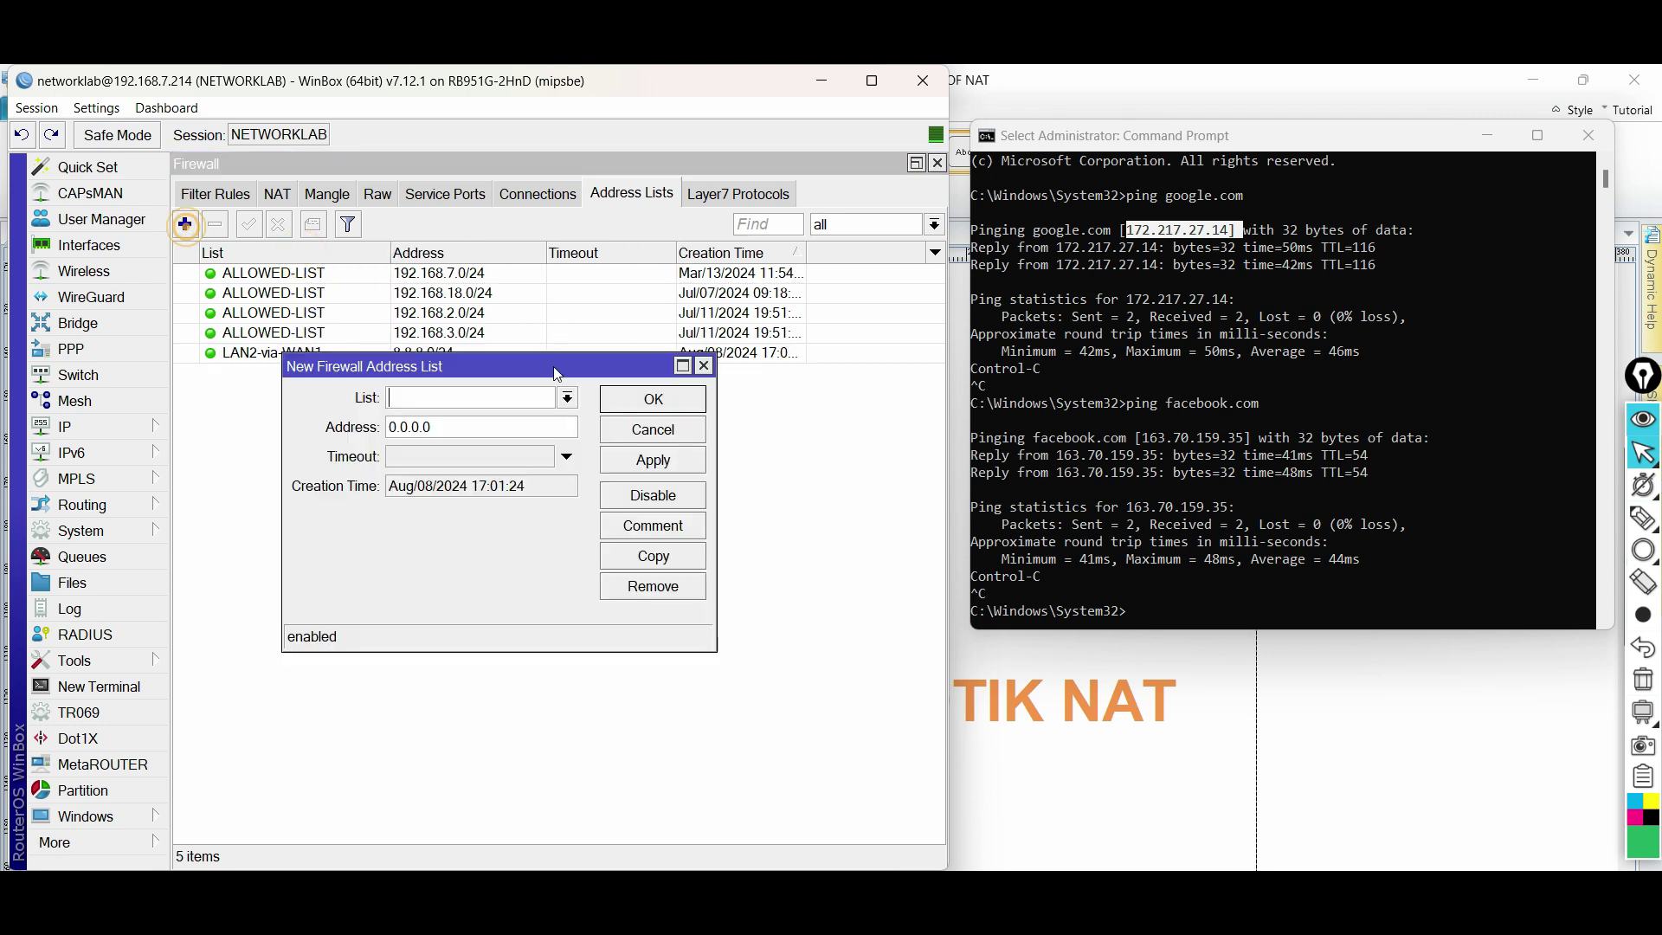
{"action": "left_click", "coordinate": [567, 397]}
{"action": "left_click", "coordinate": [481, 436]}
{"action": "left_click", "coordinate": [485, 425]}
{"action": "left_click", "coordinate": [1131, 232]}
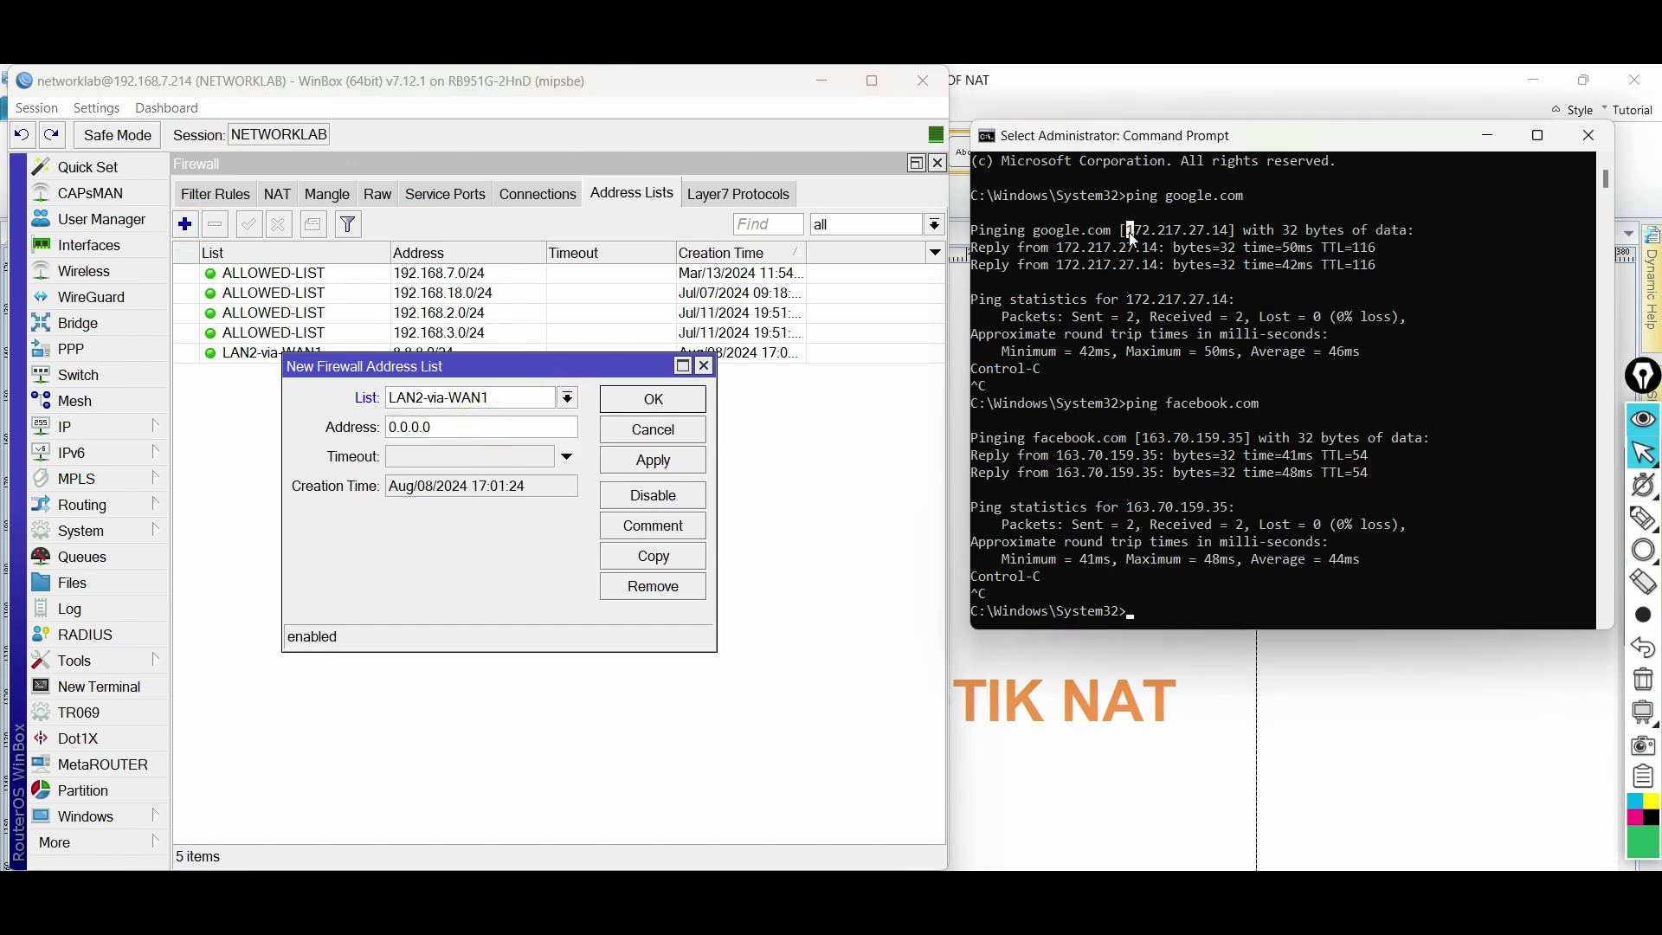
{"action": "left_click", "coordinate": [1139, 247]}
{"action": "left_click_drag", "start_coordinate": [1127, 230], "coordinate": [1229, 234]}
{"action": "left_click", "coordinate": [1216, 265]}
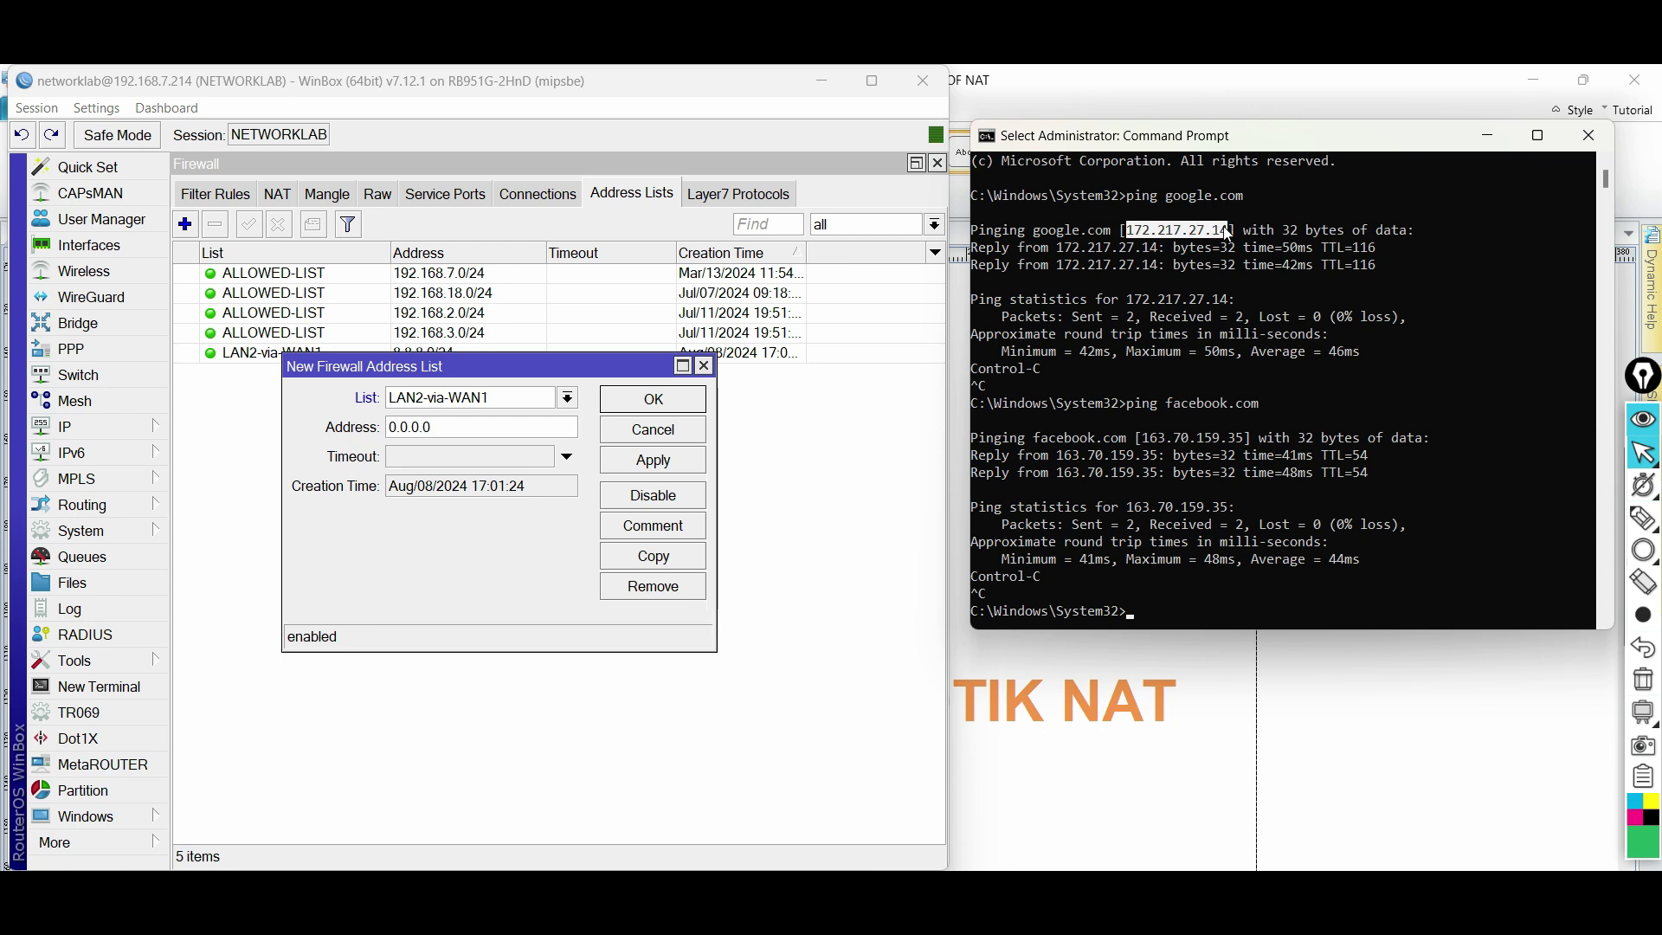
{"action": "right_click", "coordinate": [1250, 273]}
{"action": "double_click", "coordinate": [472, 432]}
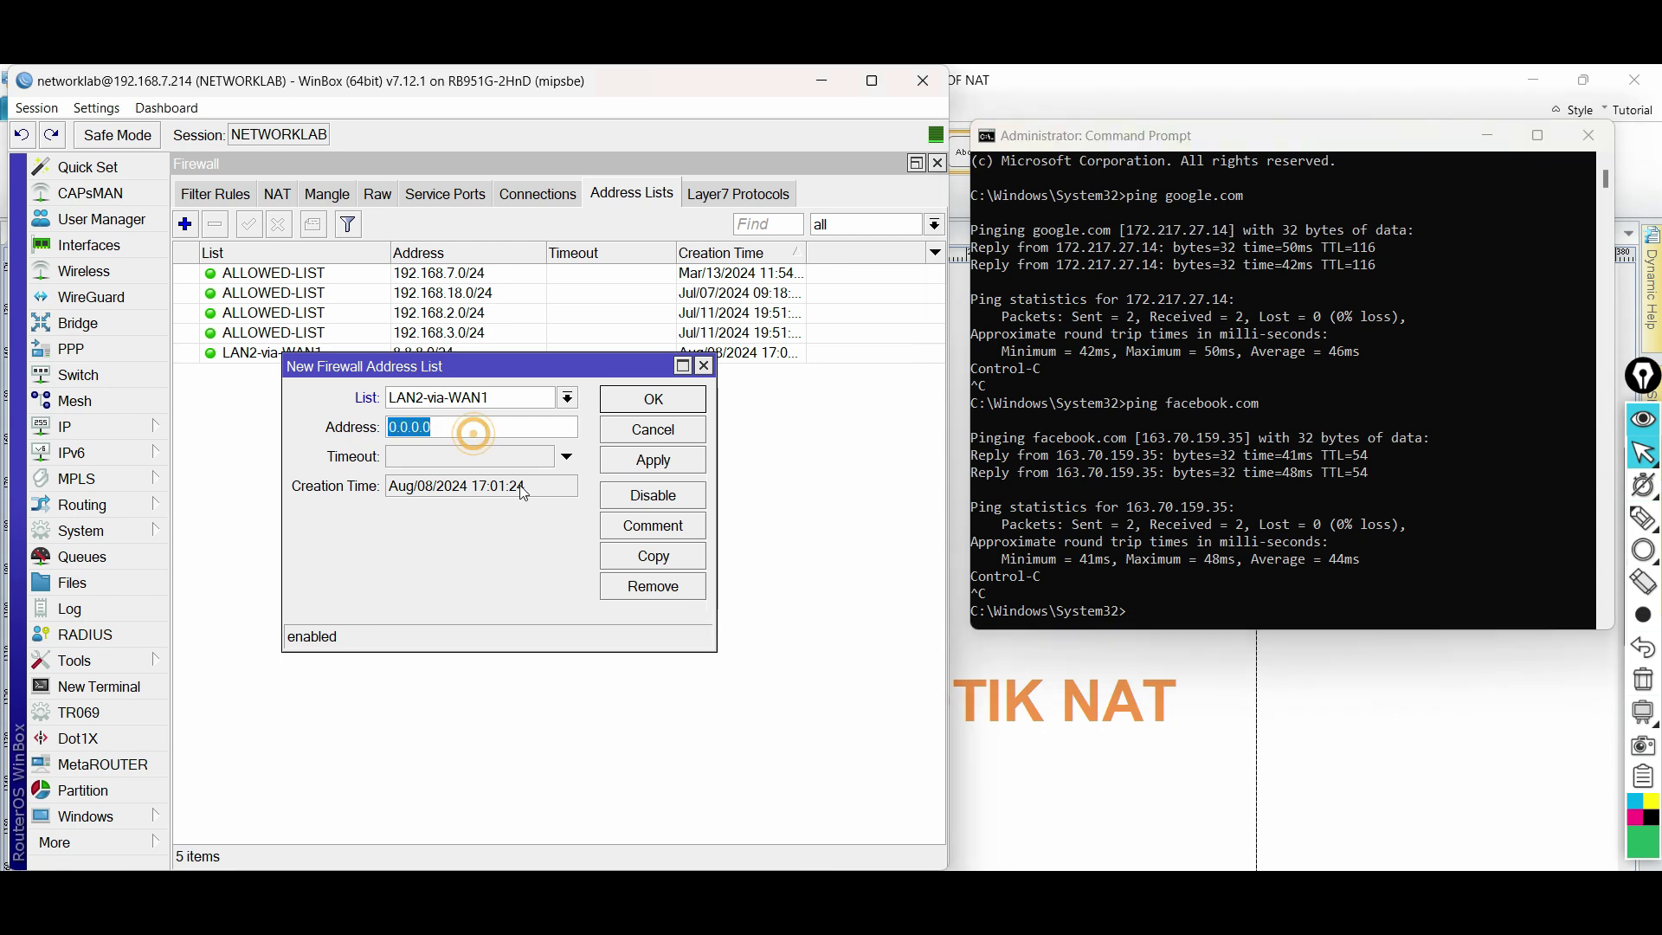
{"action": "type", "text": "172.217.27.14"}
{"action": "type", "text": "0/24"}
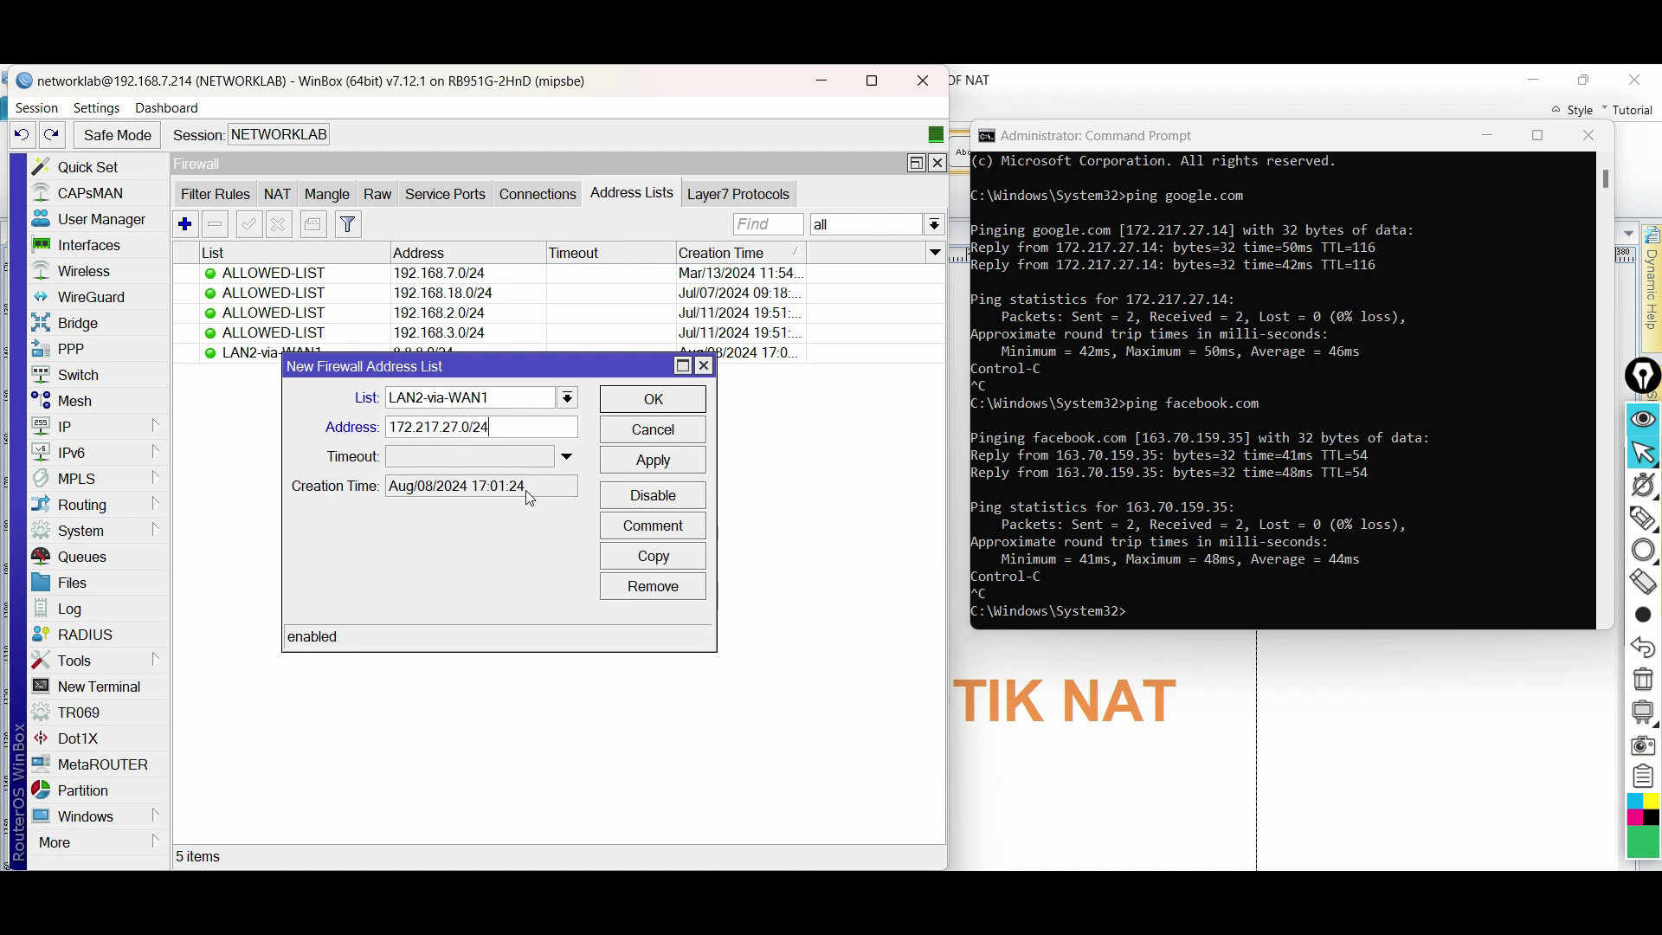
{"action": "left_click", "coordinate": [632, 466]}
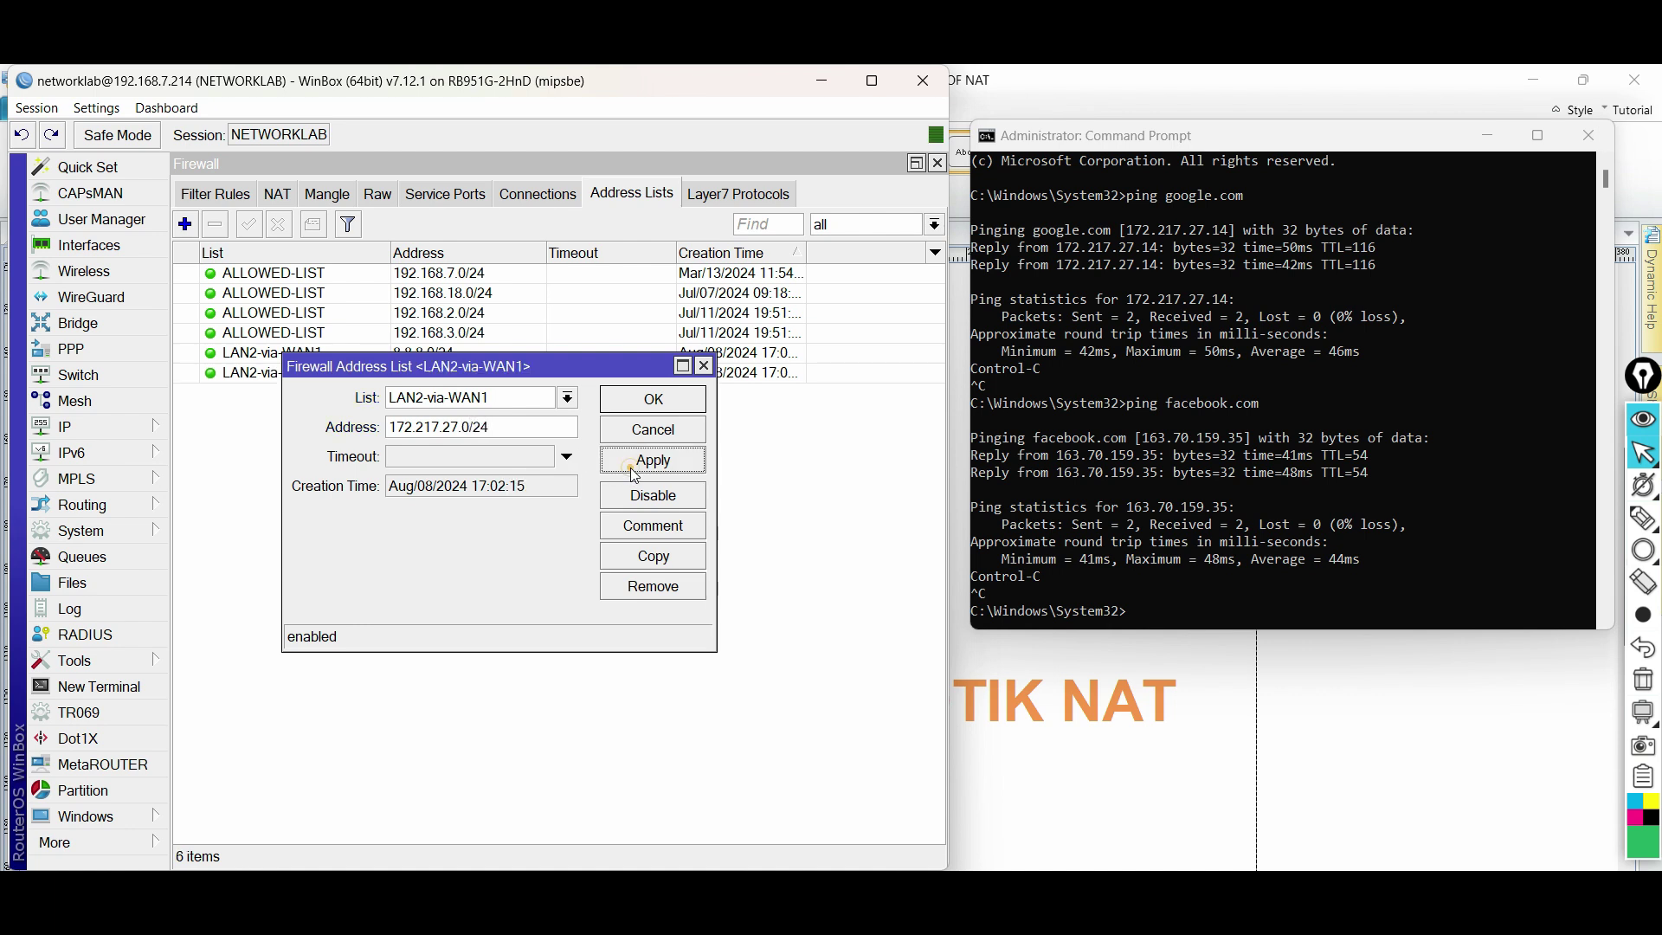
{"action": "left_click", "coordinate": [634, 398]}
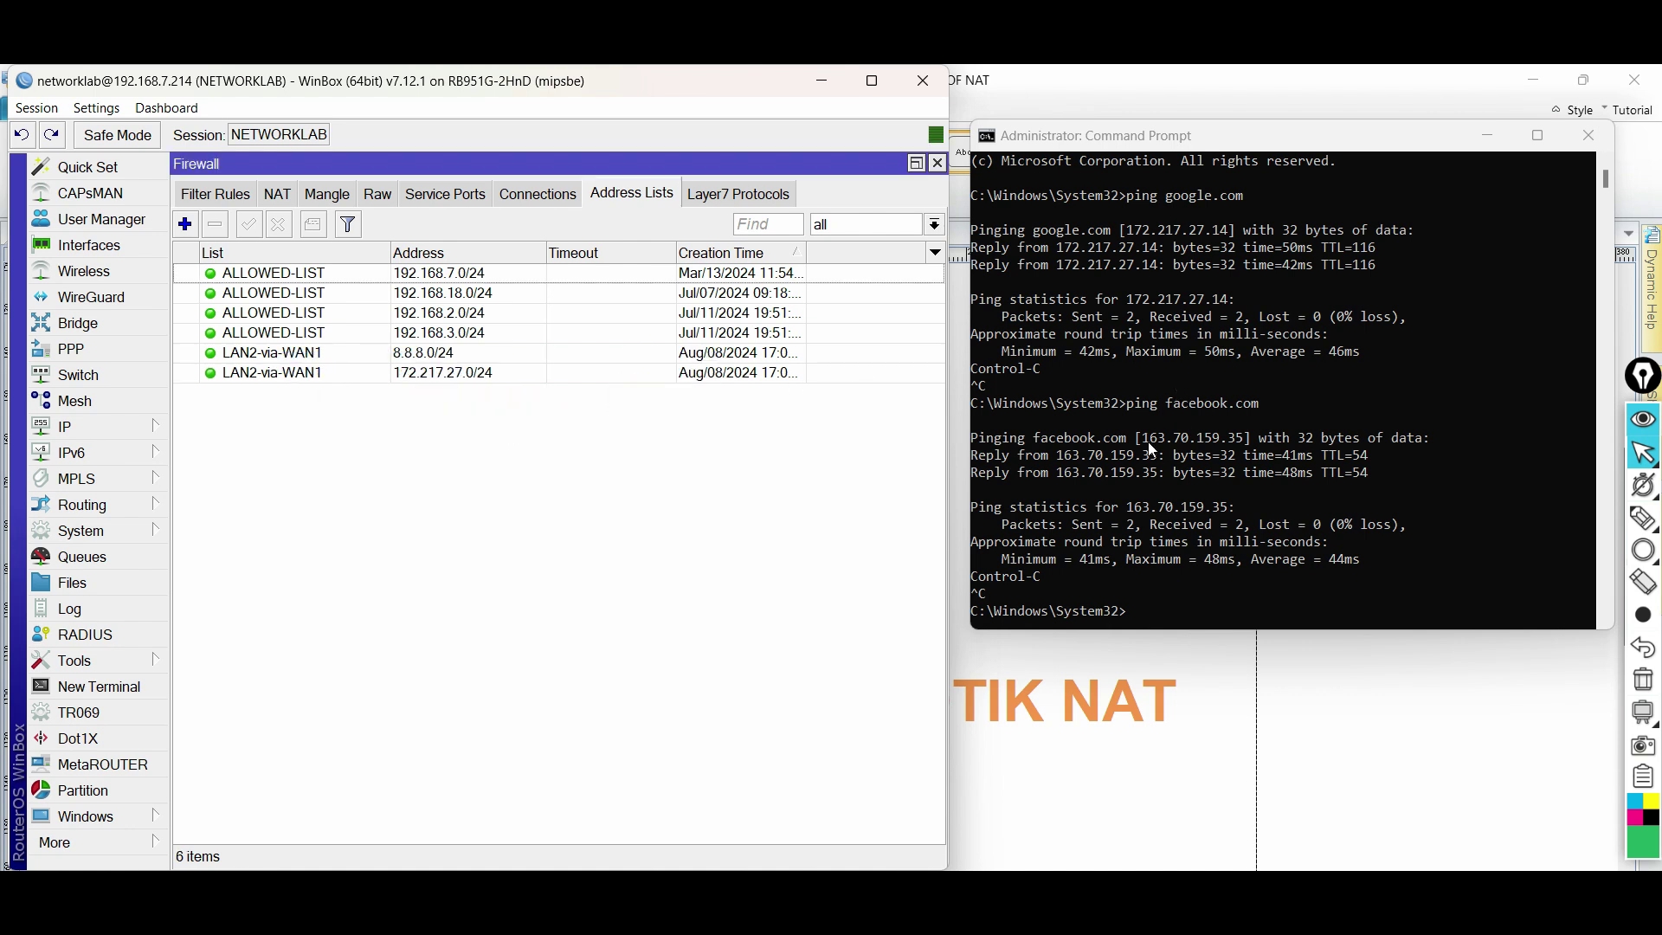
Step: Add Facebook's subnet 163.70.159.0/24 to the LAN2-via-WAN1 address list the same way
{"action": "left_click", "coordinate": [1148, 444]}
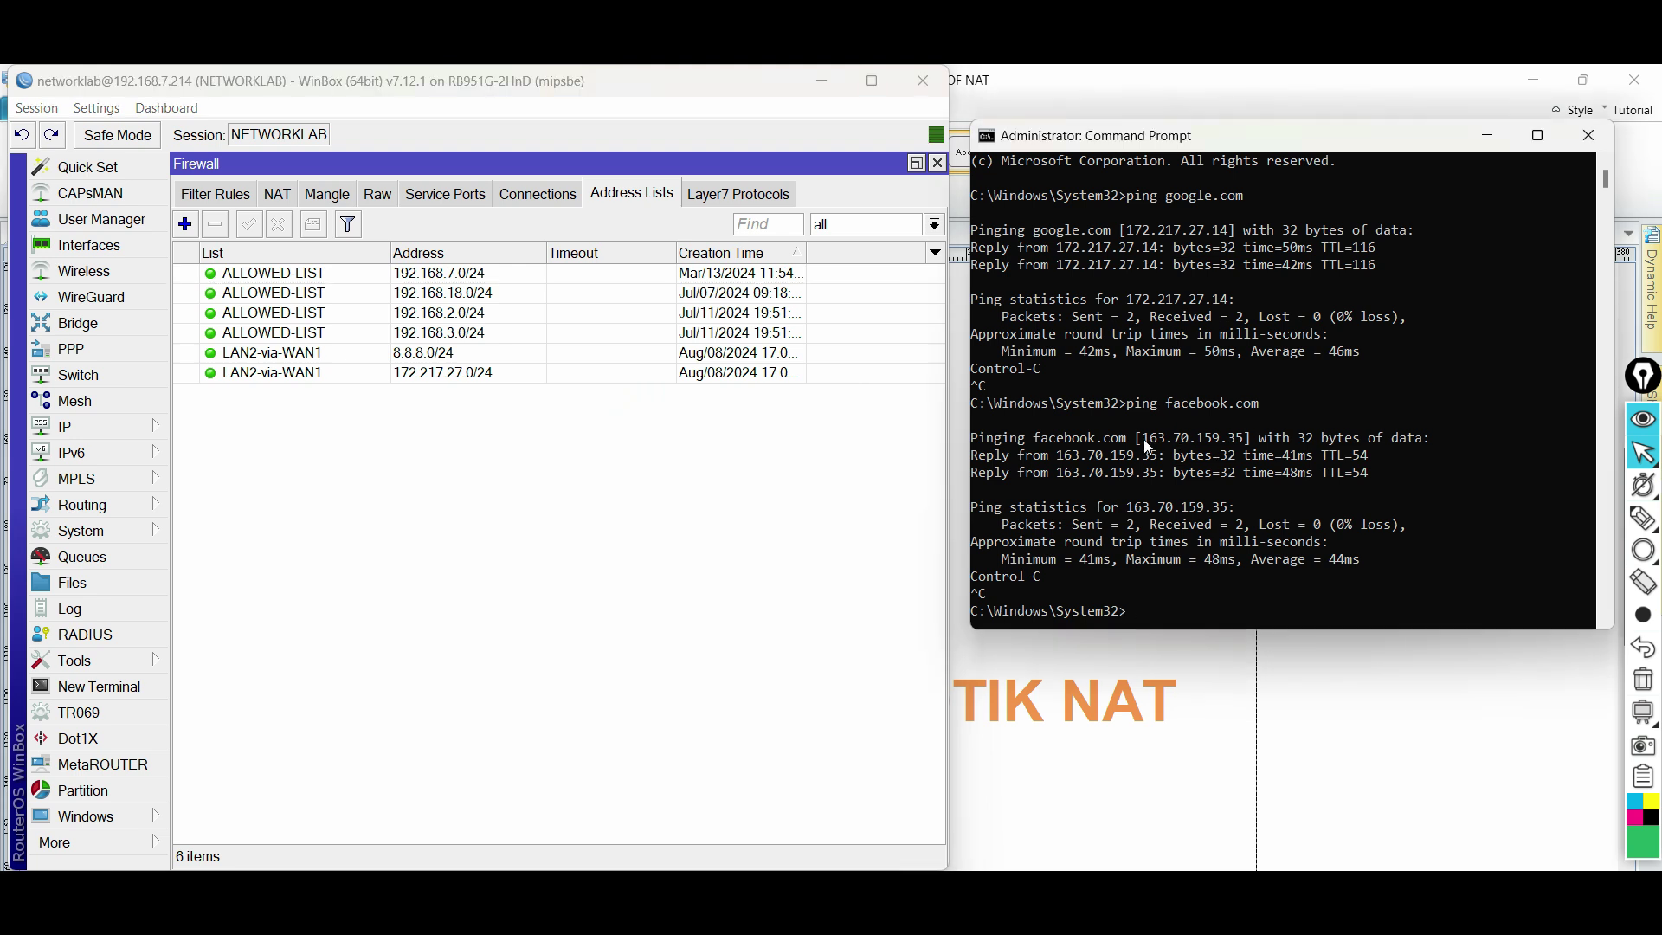
{"action": "left_click_drag", "start_coordinate": [1144, 439], "coordinate": [1223, 451]}
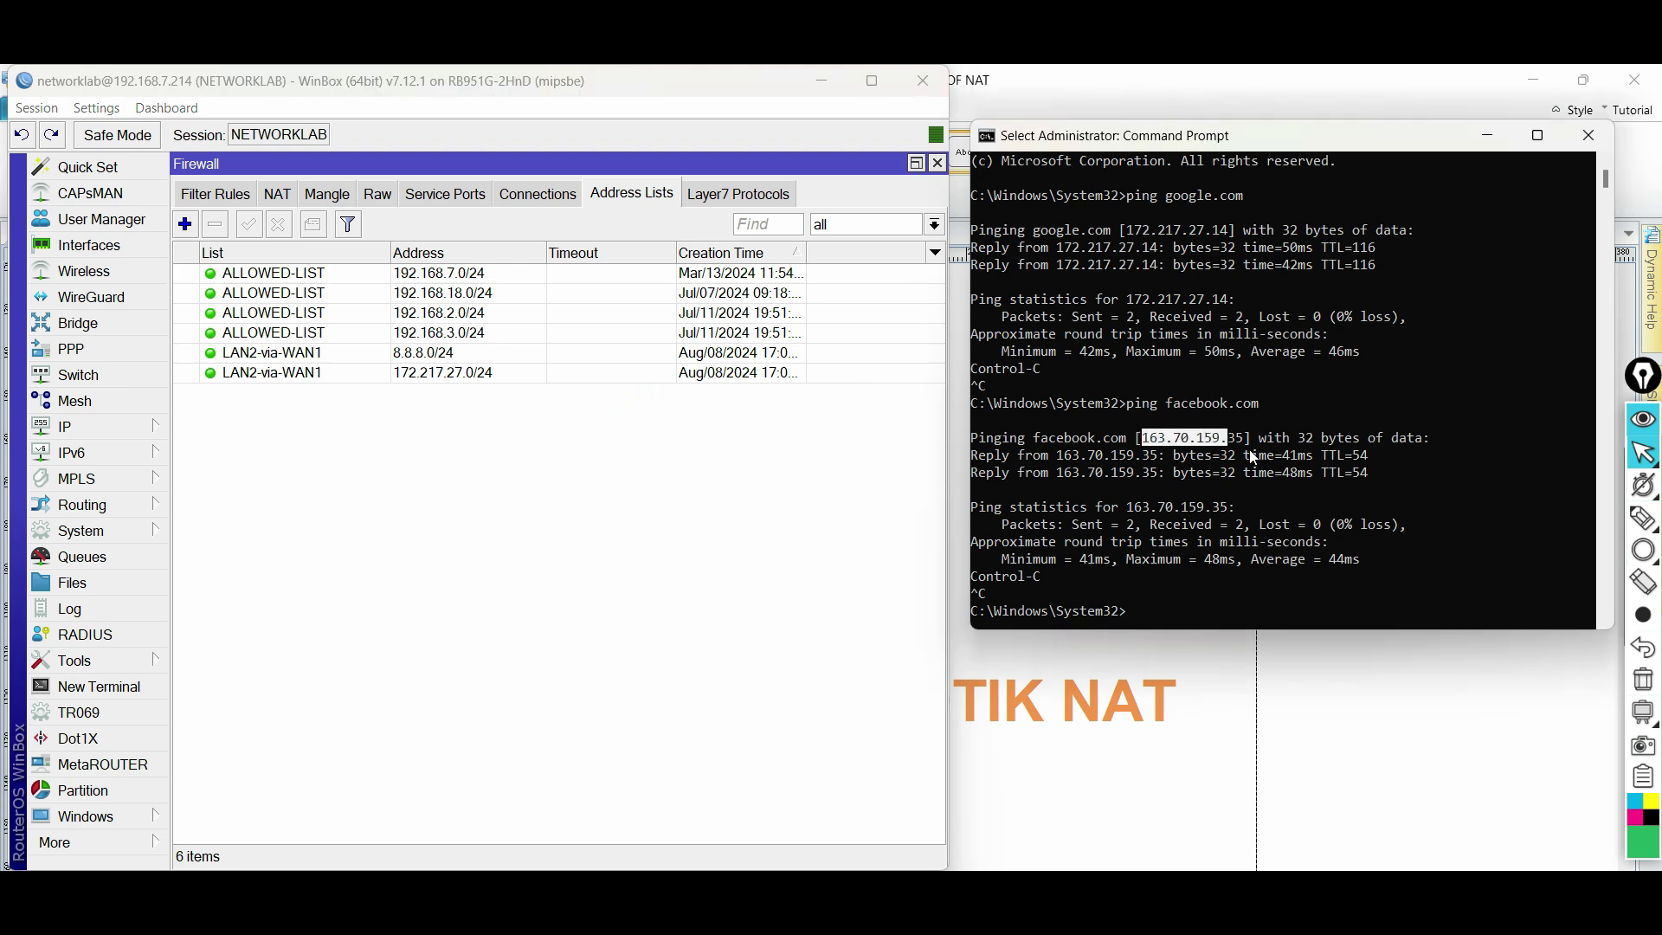
{"action": "right_click", "coordinate": [1251, 445]}
{"action": "left_click", "coordinate": [182, 224]}
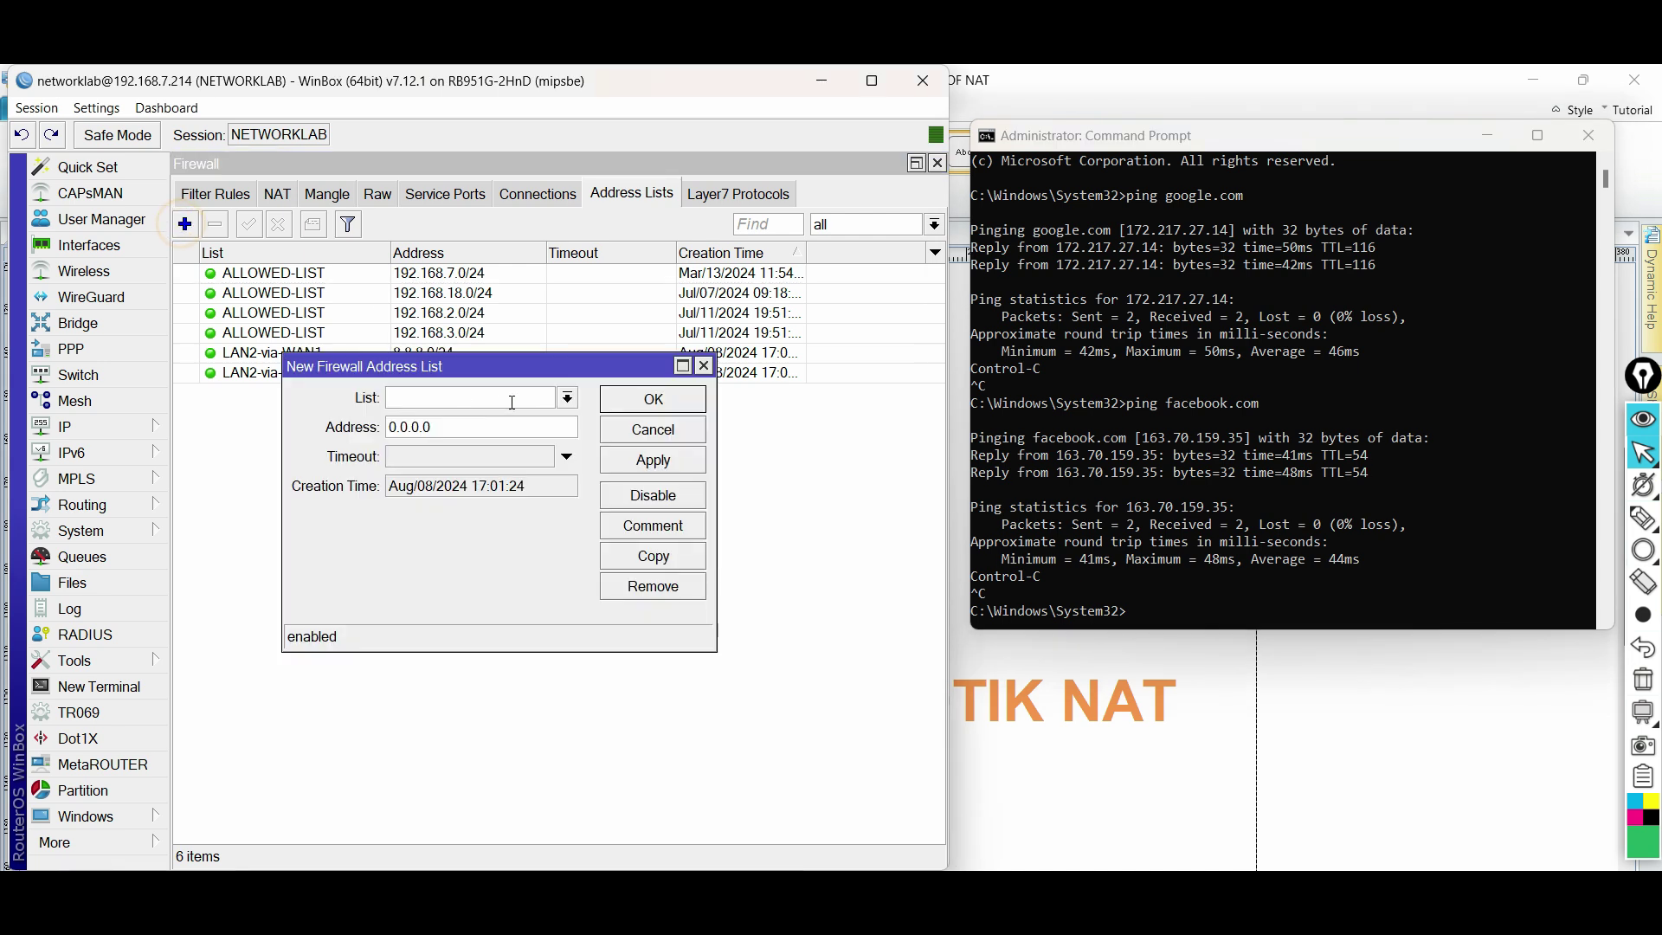
{"action": "left_click", "coordinate": [567, 397]}
{"action": "left_click", "coordinate": [506, 439]}
{"action": "left_click", "coordinate": [477, 426]}
{"action": "type", "text": "163.70.159."}
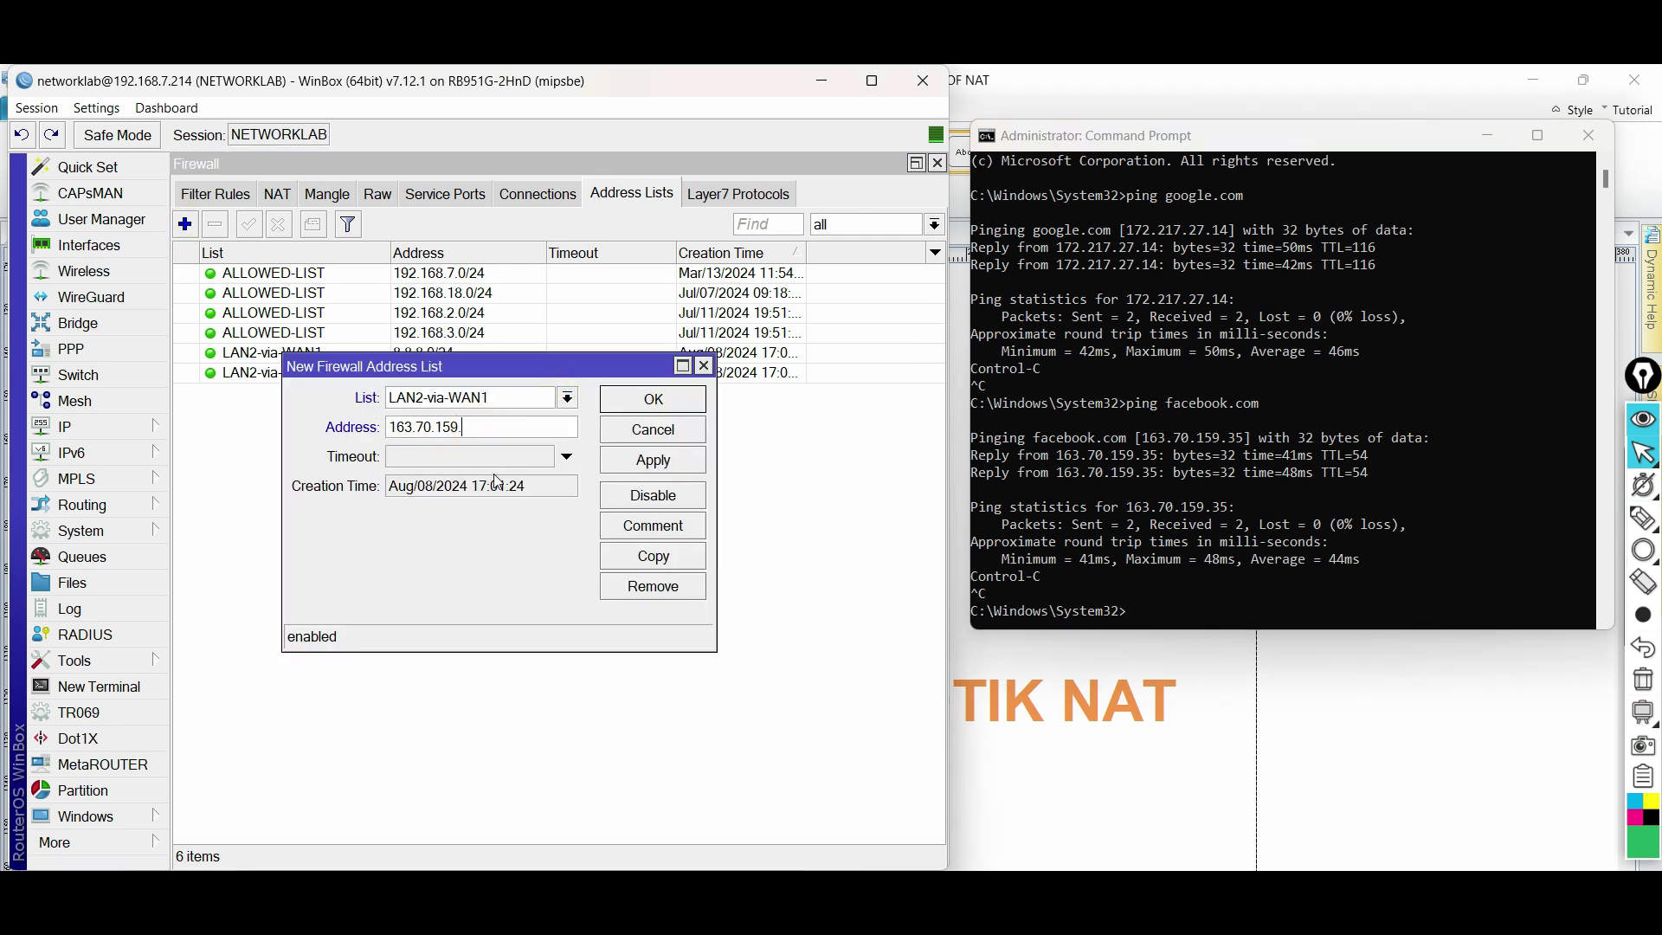
{"action": "type", "text": "0/24"}
{"action": "left_click", "coordinate": [634, 471]}
{"action": "left_click", "coordinate": [646, 401]}
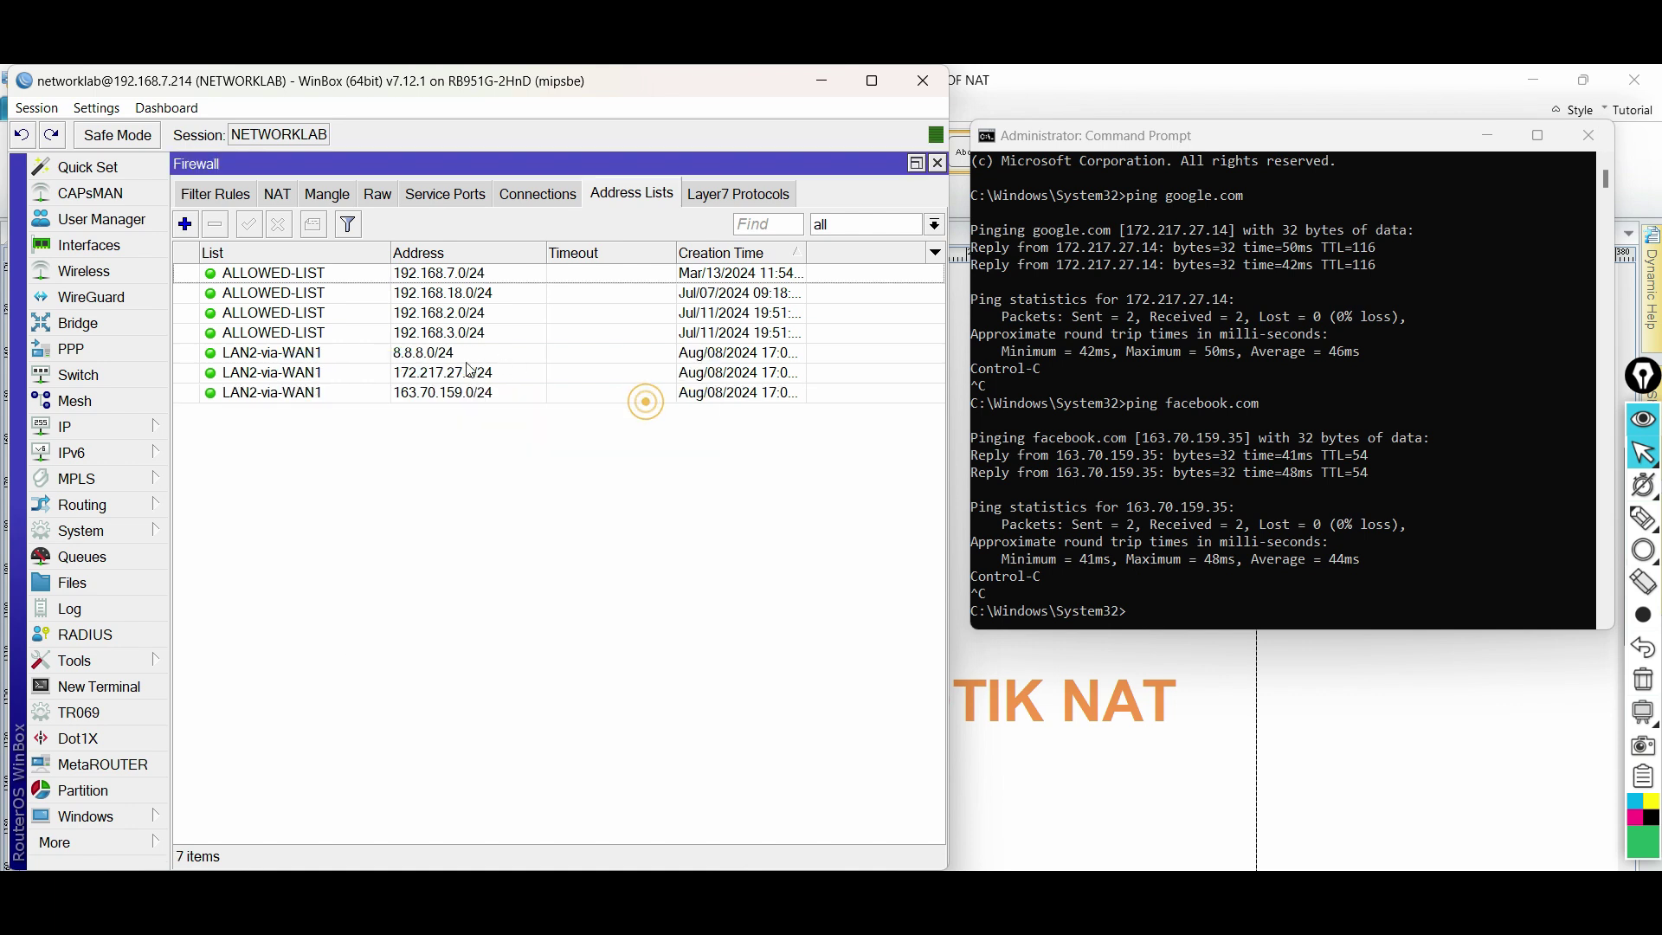
{"action": "left_click", "coordinate": [453, 393]}
Step: Review the 8.8.8.0/24 entry and highlight 'mangle rule for LAN-2' in step 5 of the notes
{"action": "left_click", "coordinate": [445, 353]}
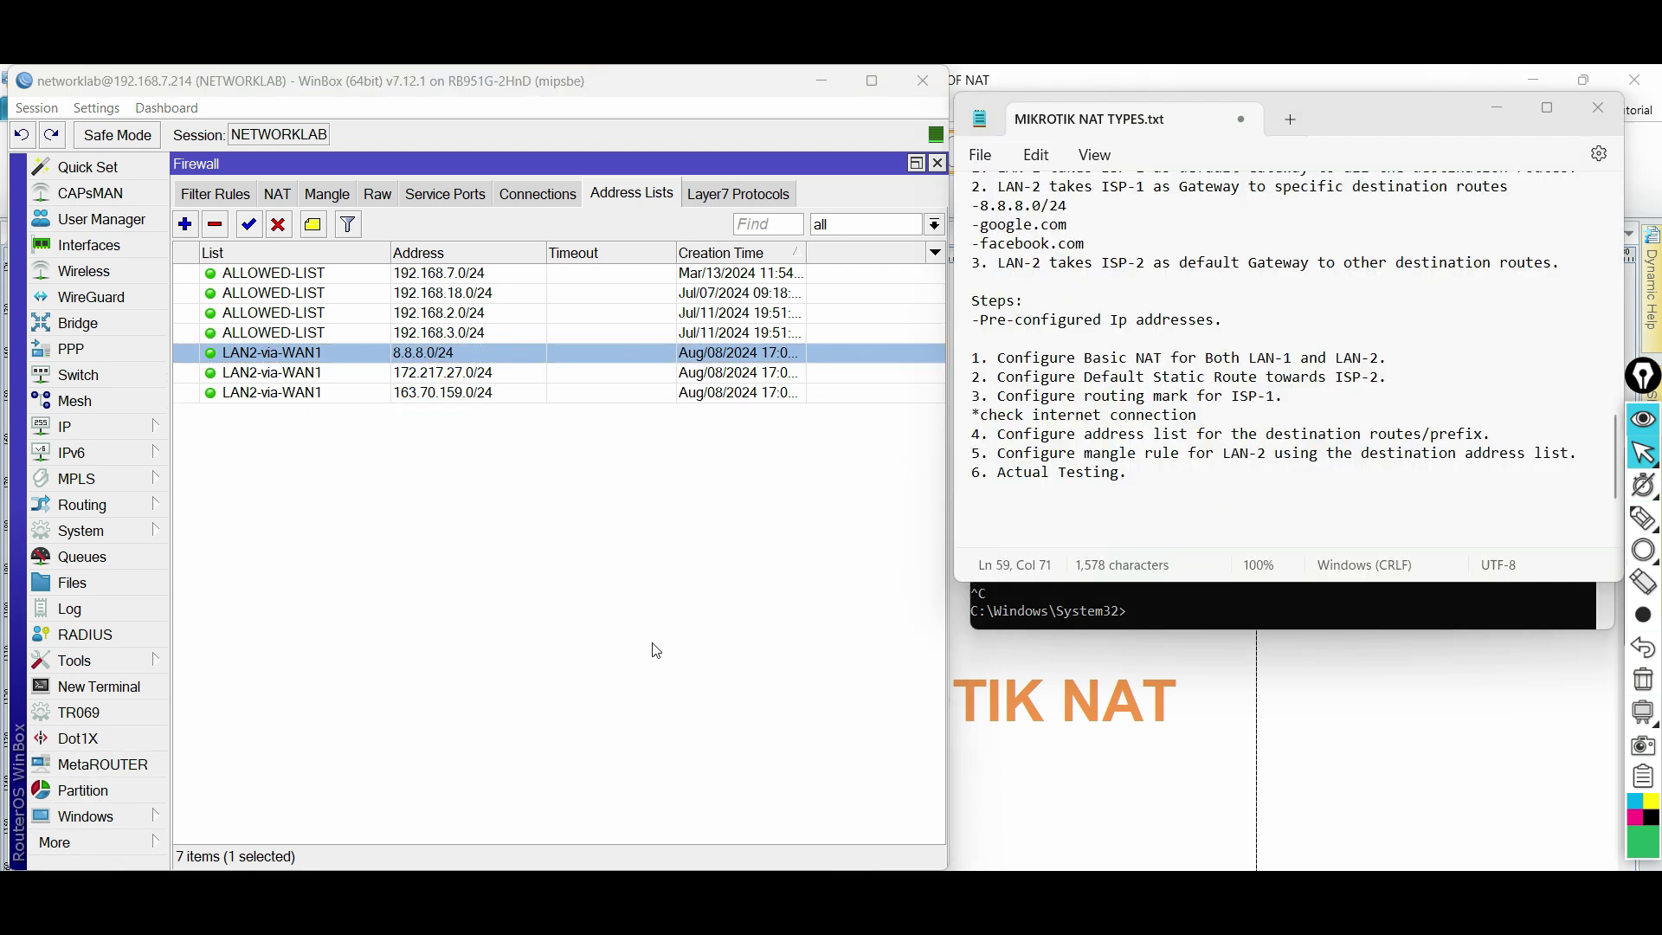
{"action": "left_click_drag", "start_coordinate": [1583, 462], "coordinate": [1222, 461]}
{"action": "left_click", "coordinate": [1093, 452]}
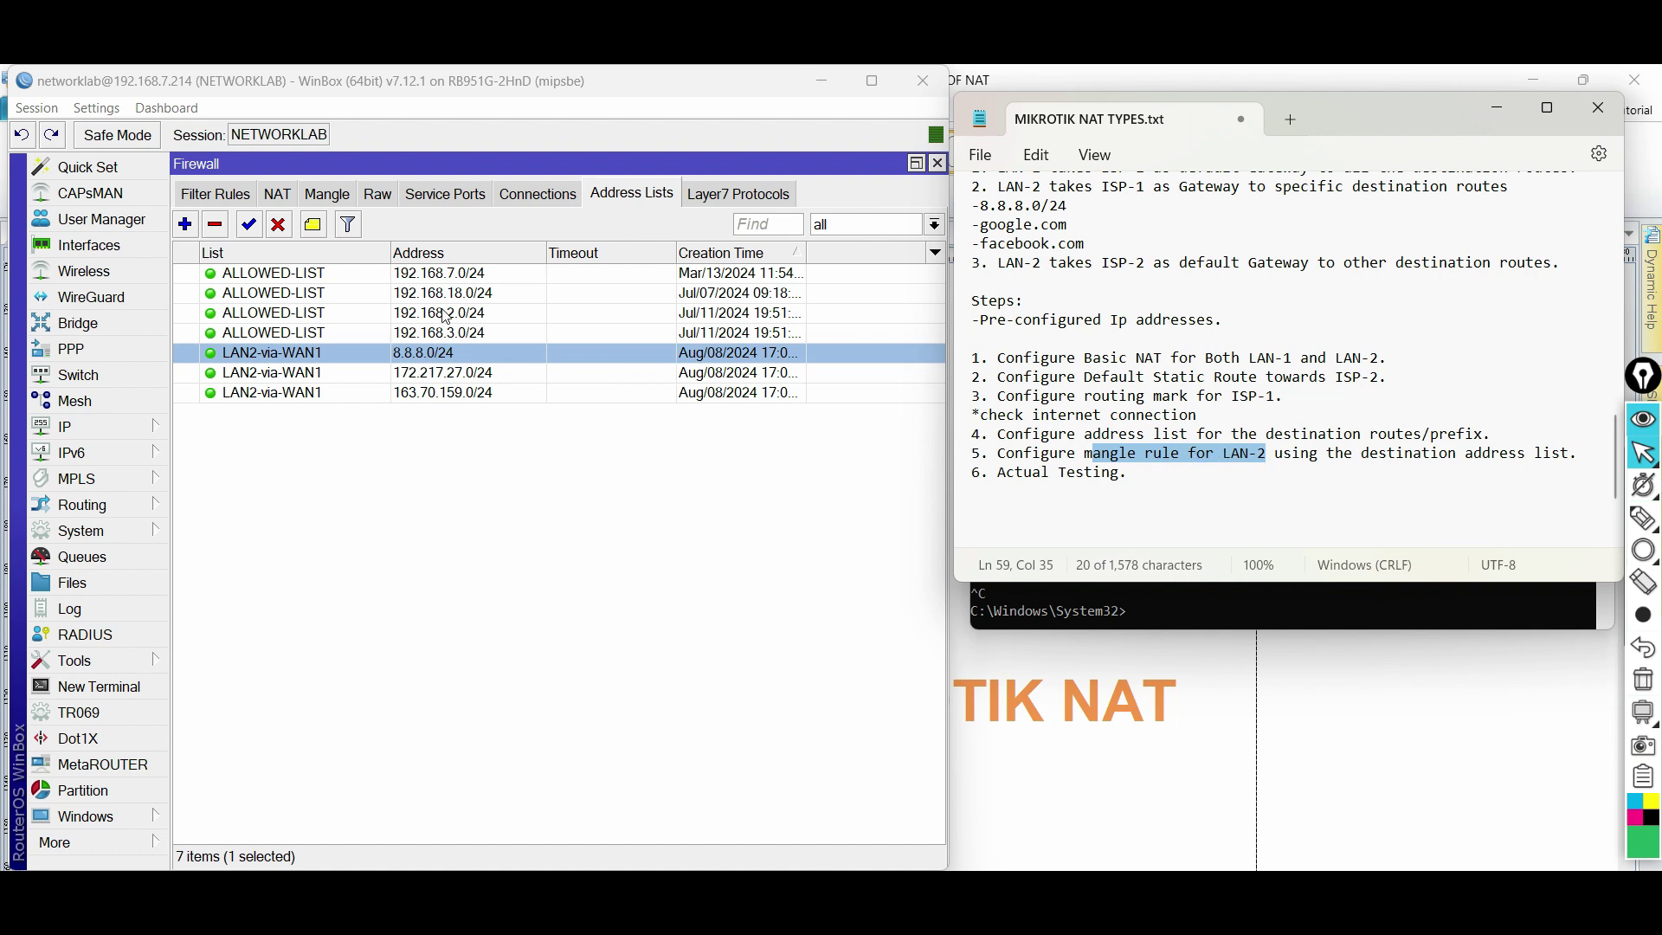
Step: Check the bridge-LAN-2 address 192.168.3.1/24 under IP > Addresses
{"action": "left_click", "coordinate": [97, 425]}
{"action": "left_click", "coordinate": [232, 310]}
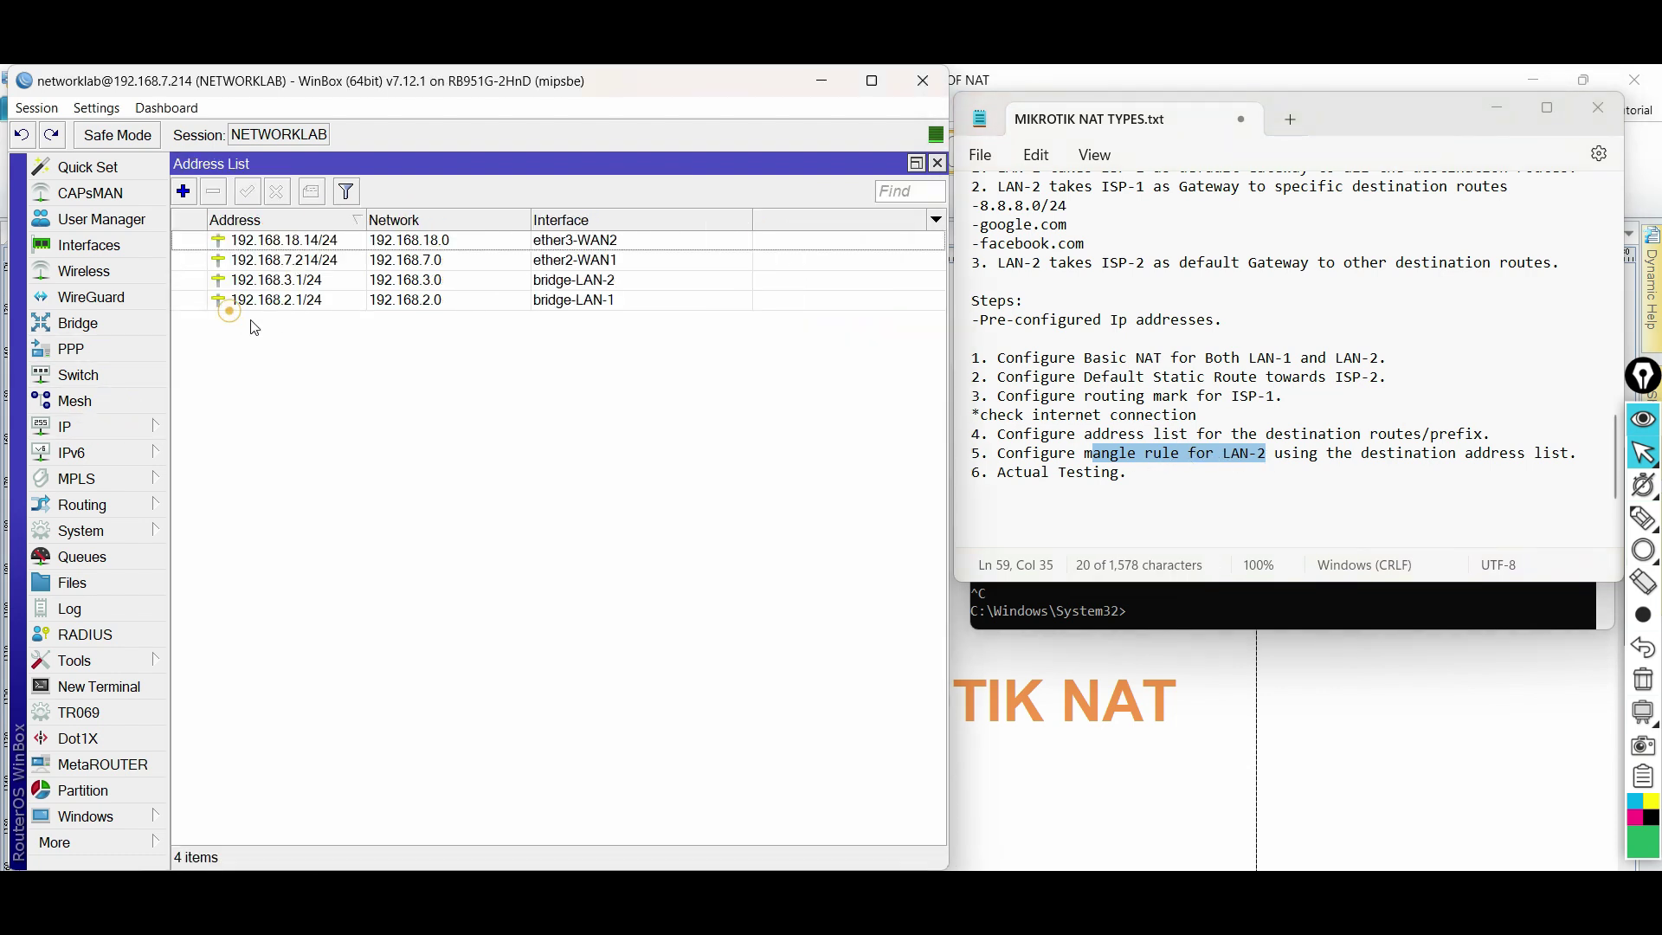
{"action": "left_click", "coordinate": [372, 280]}
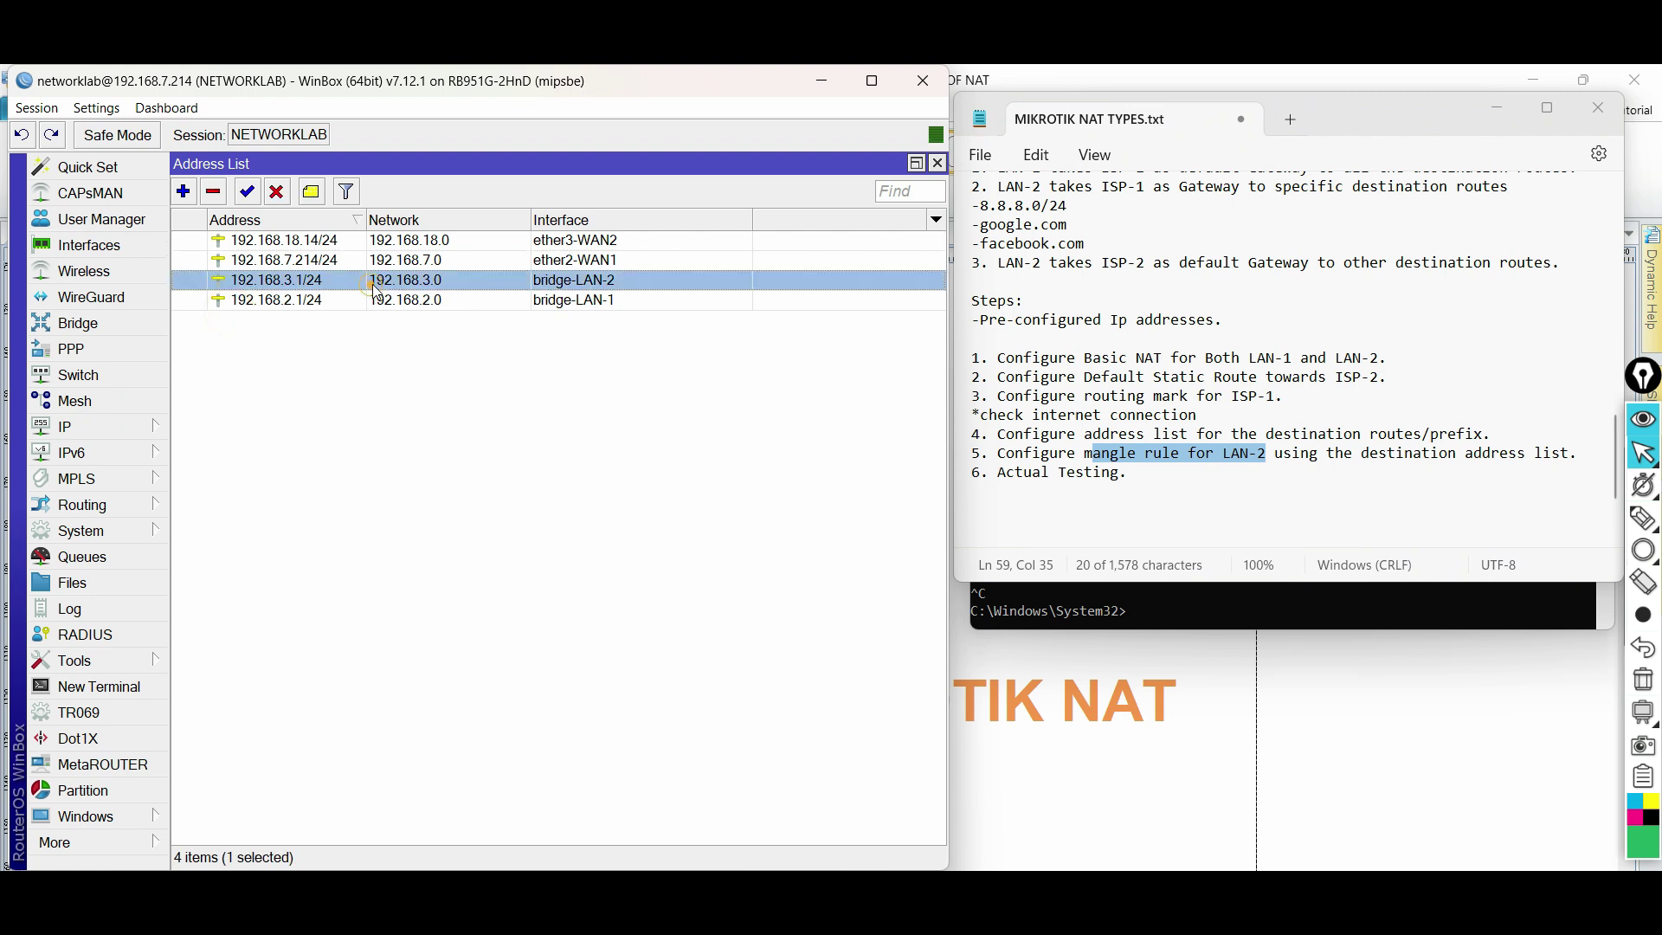
{"action": "left_click", "coordinate": [121, 426]}
Step: Start a new mangle rule with action mark routing, finding only main among routing marks
{"action": "left_click", "coordinate": [207, 464]}
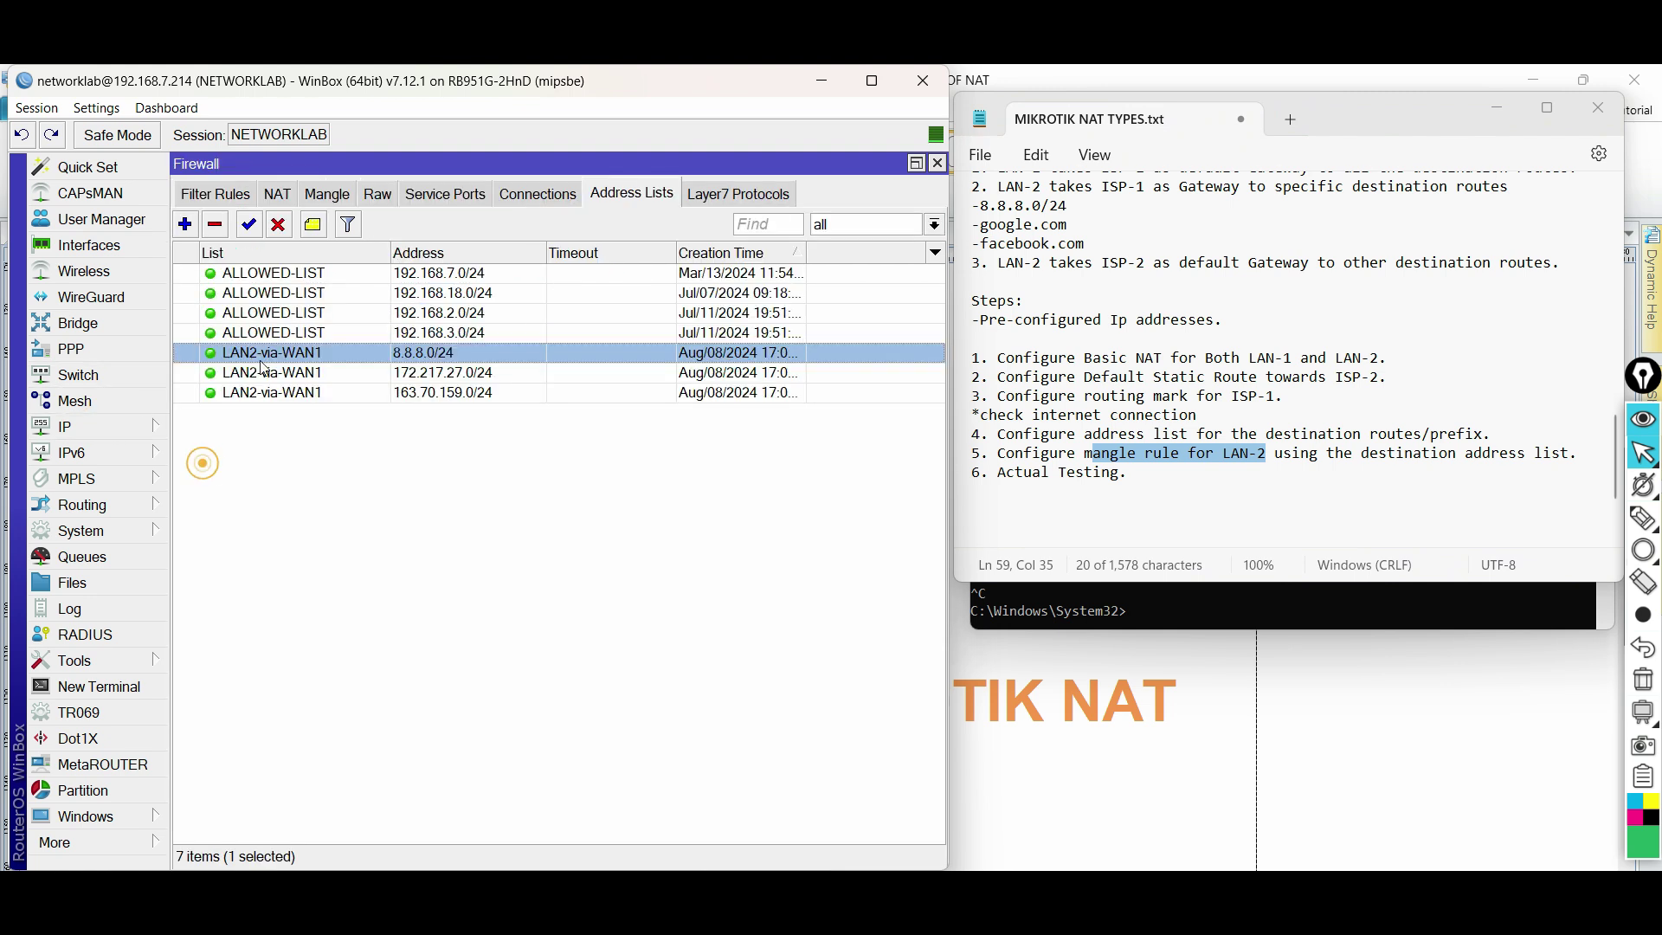
{"action": "left_click", "coordinate": [327, 194]}
{"action": "left_click", "coordinate": [186, 230]}
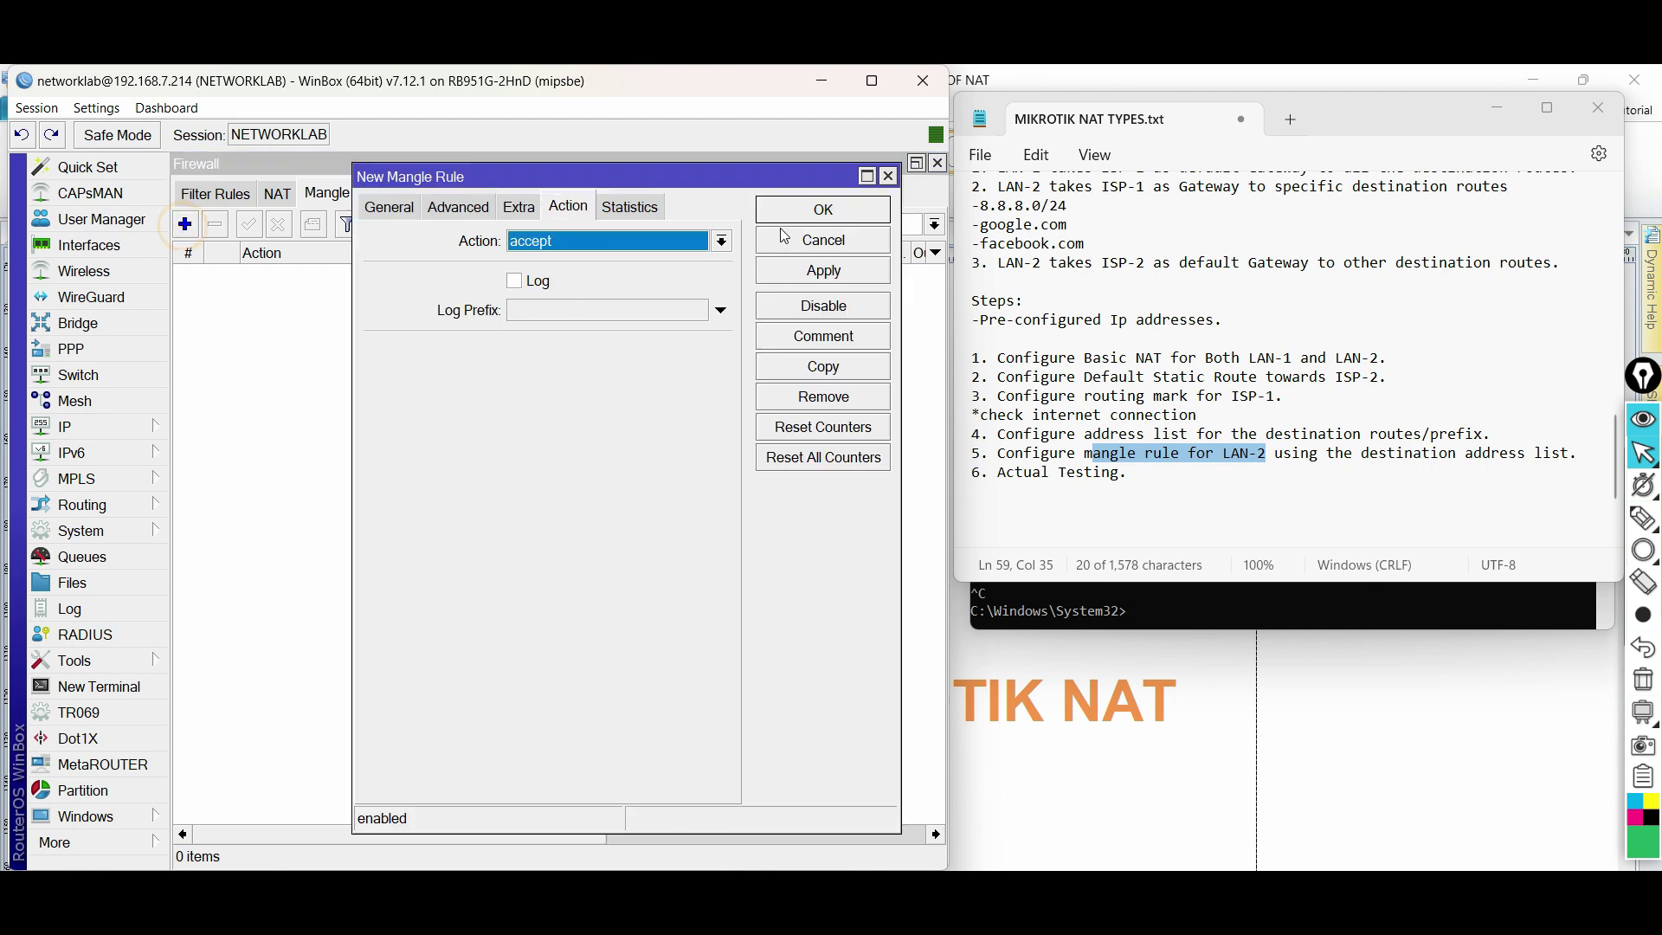
{"action": "left_click", "coordinate": [589, 251]}
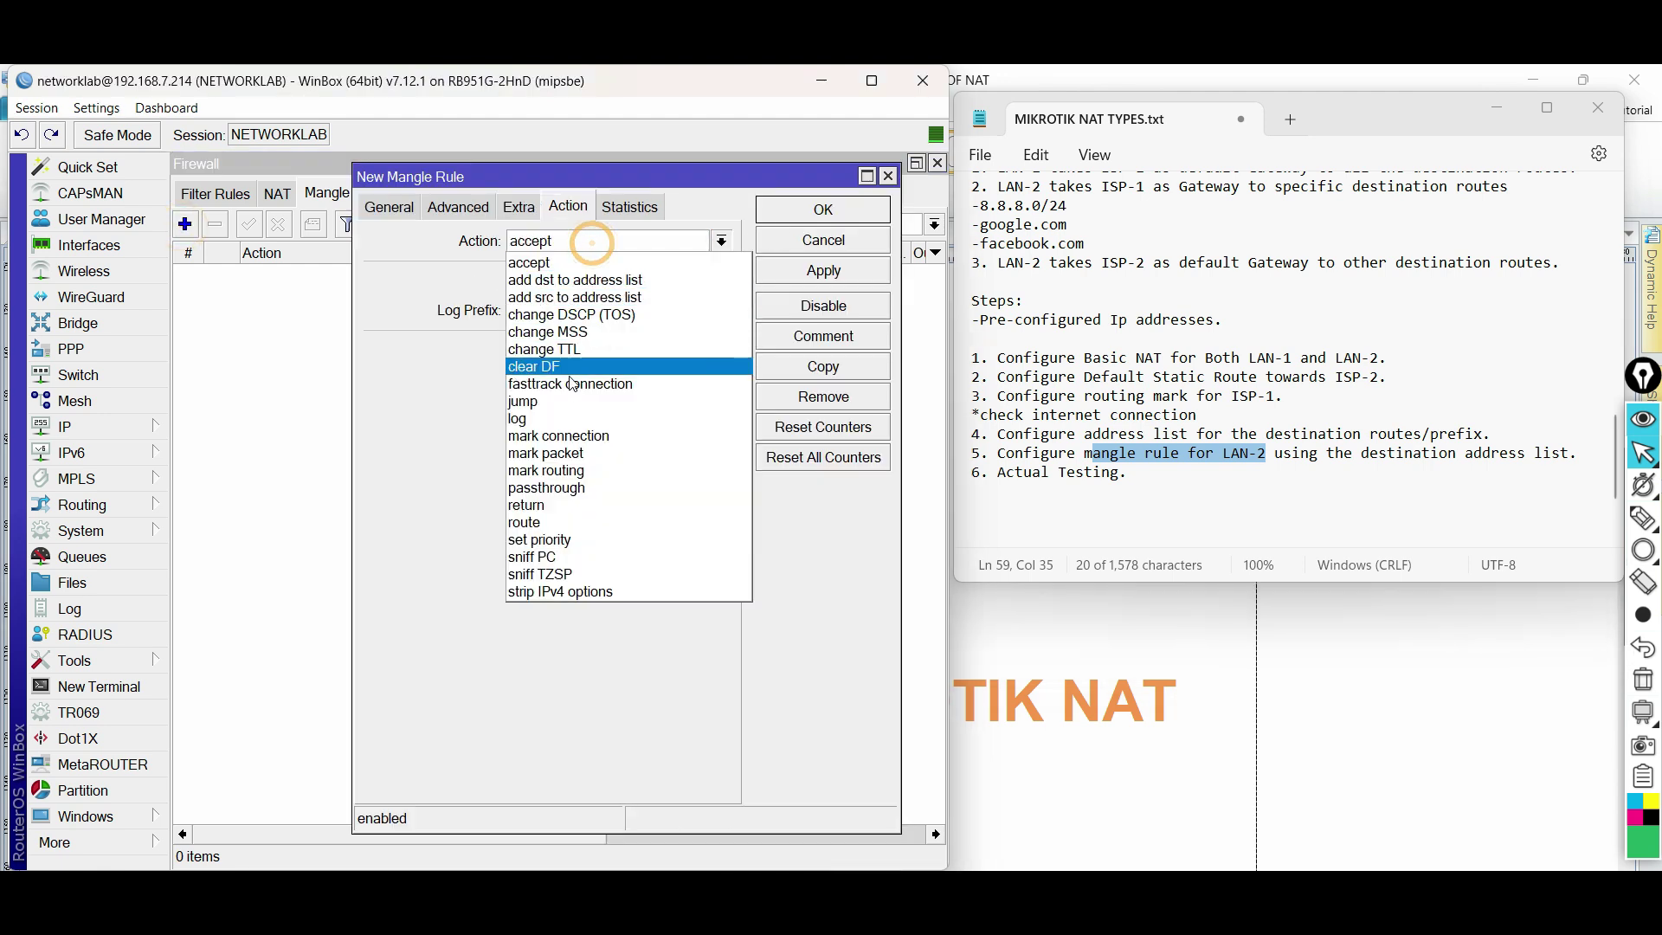
{"action": "left_click", "coordinate": [591, 464]}
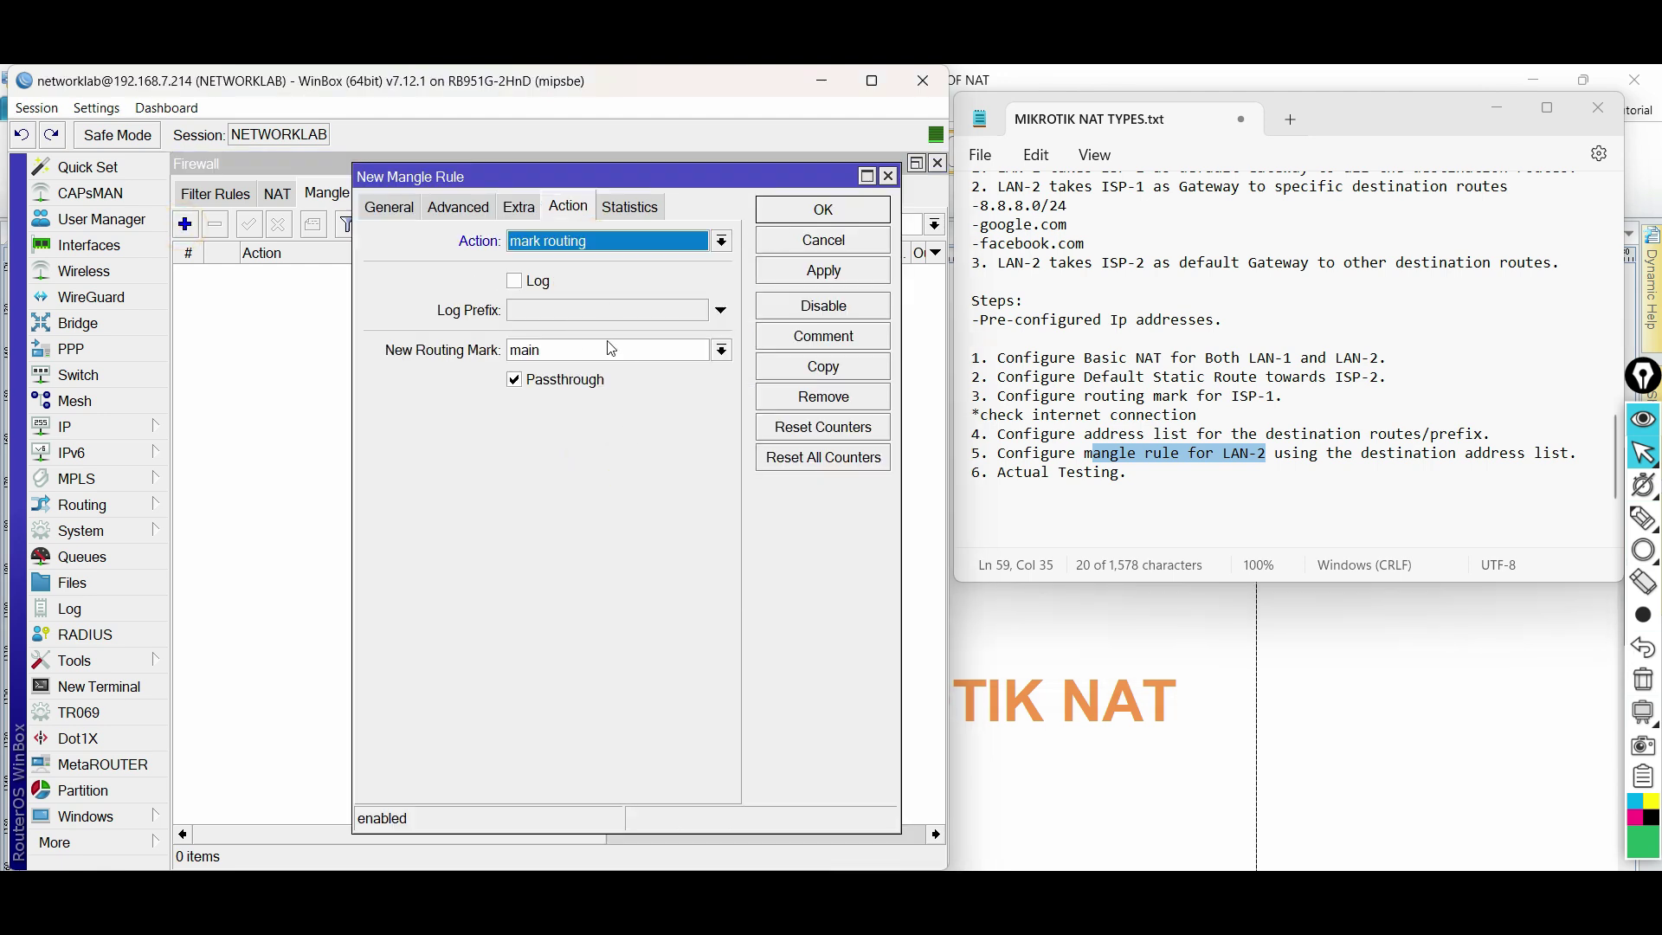
{"action": "left_click", "coordinate": [663, 357]}
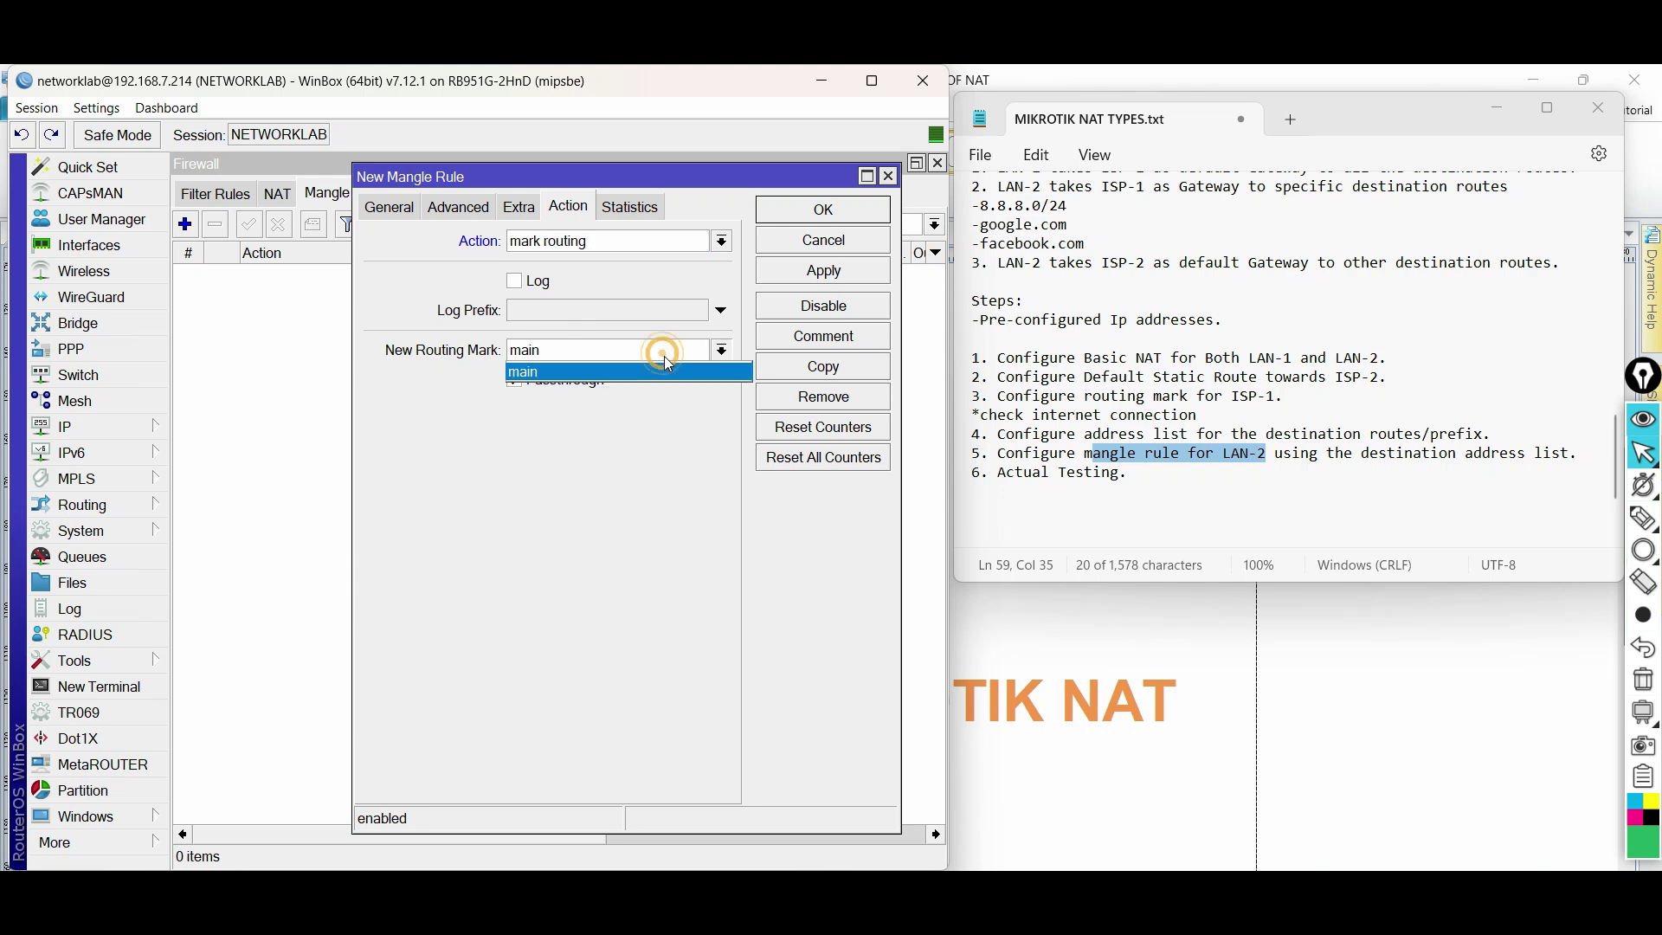
{"action": "left_click", "coordinate": [659, 370]}
{"action": "left_click", "coordinate": [719, 350]}
{"action": "left_click", "coordinate": [717, 352]}
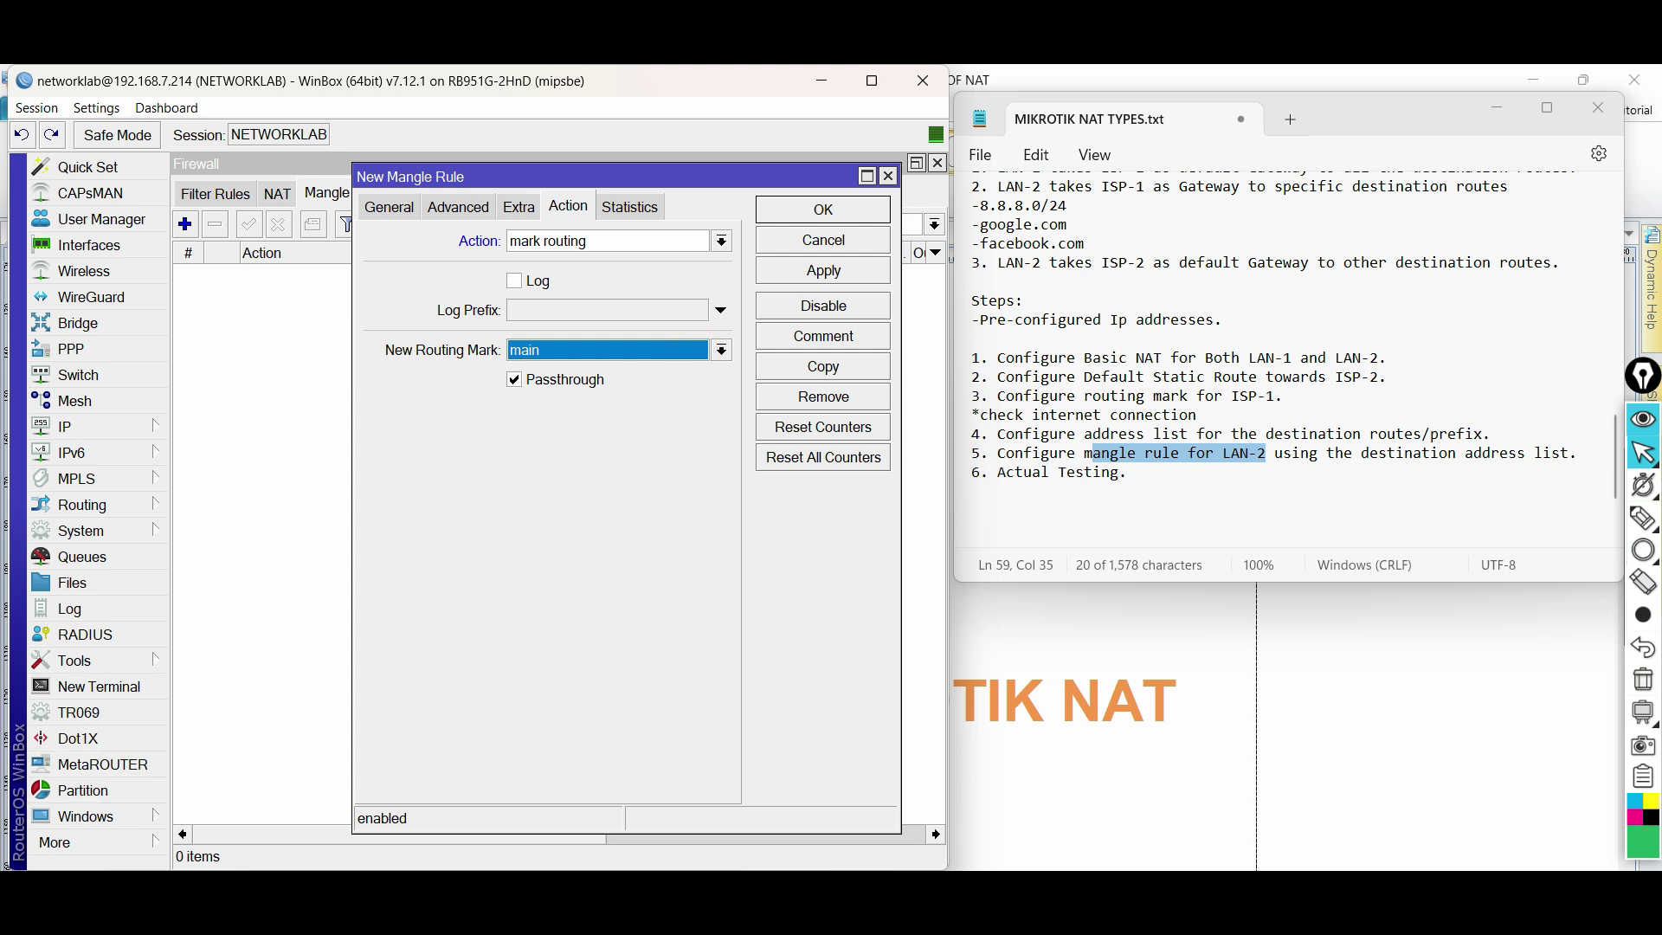
{"action": "left_click", "coordinate": [540, 348]}
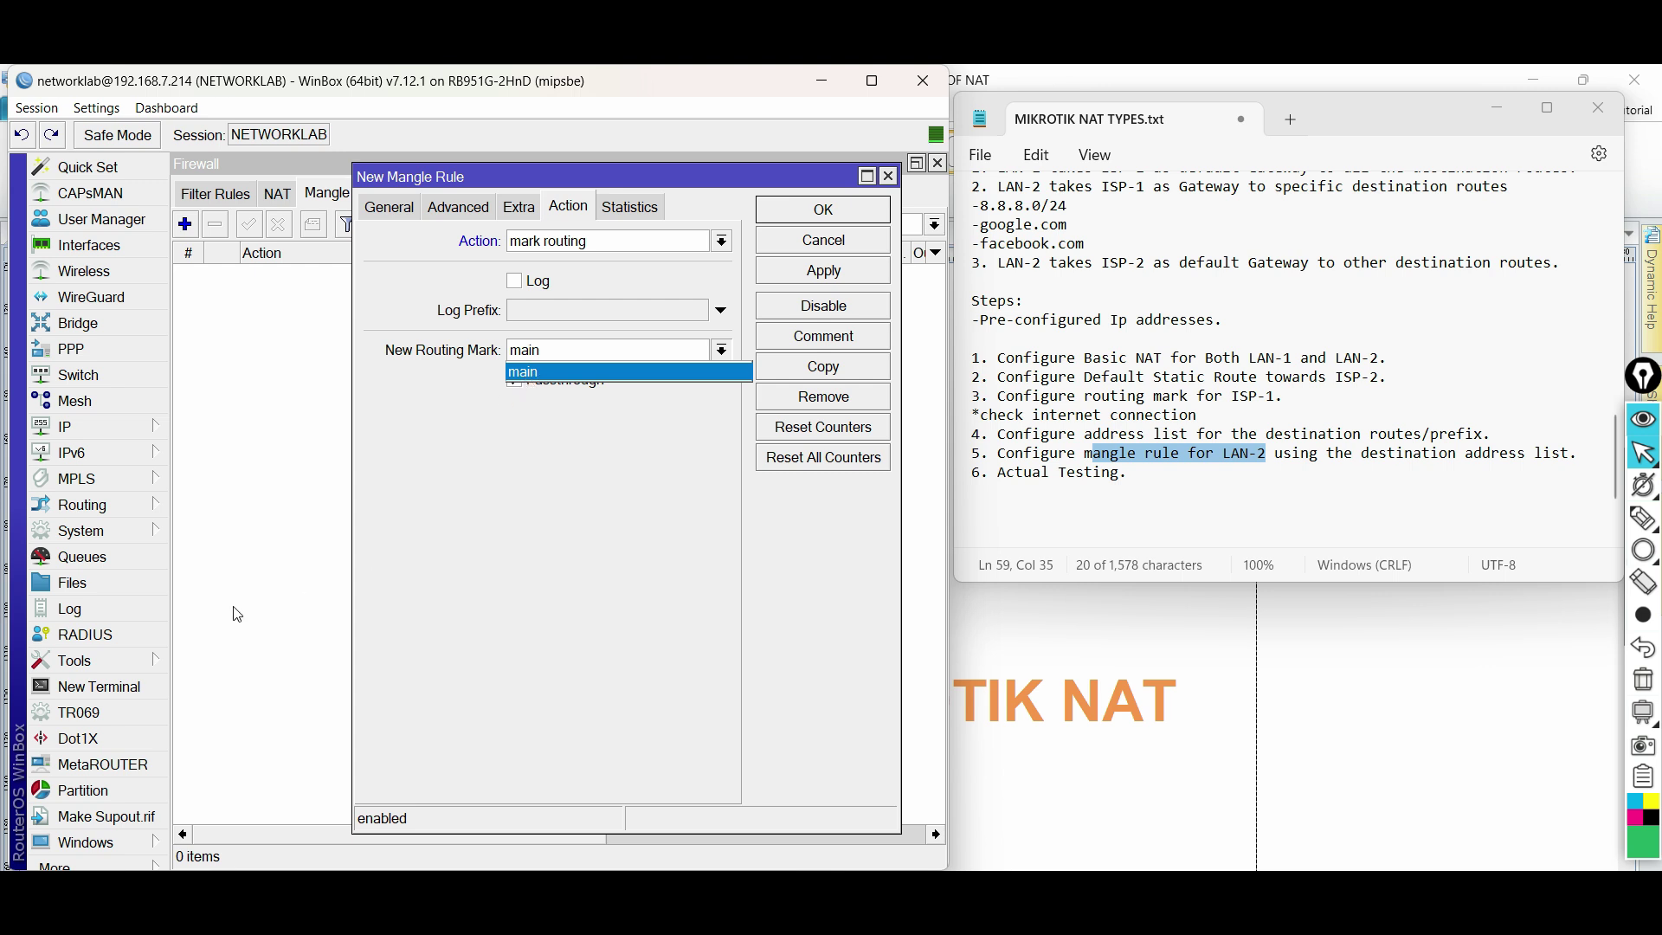
Step: List the router's routing tables with routing/table/print in a new terminal
{"action": "left_click", "coordinate": [127, 688]}
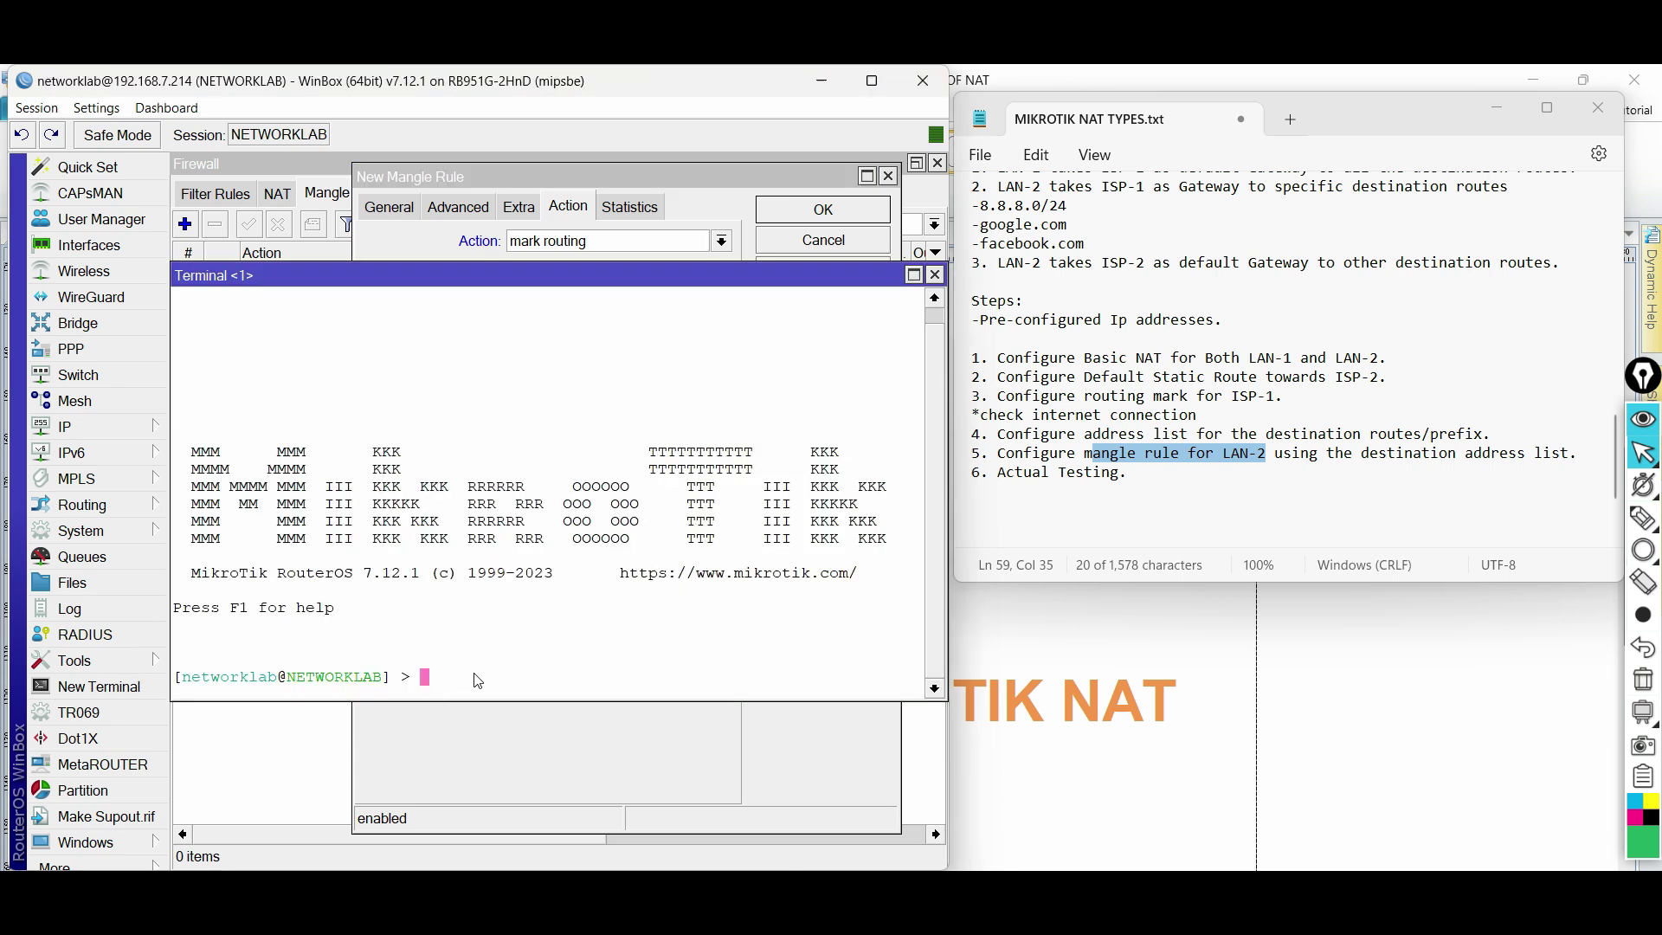
{"action": "left_click", "coordinate": [474, 675]}
{"action": "type", "text": "routing/table/print"}
{"action": "key", "text": "Return"}
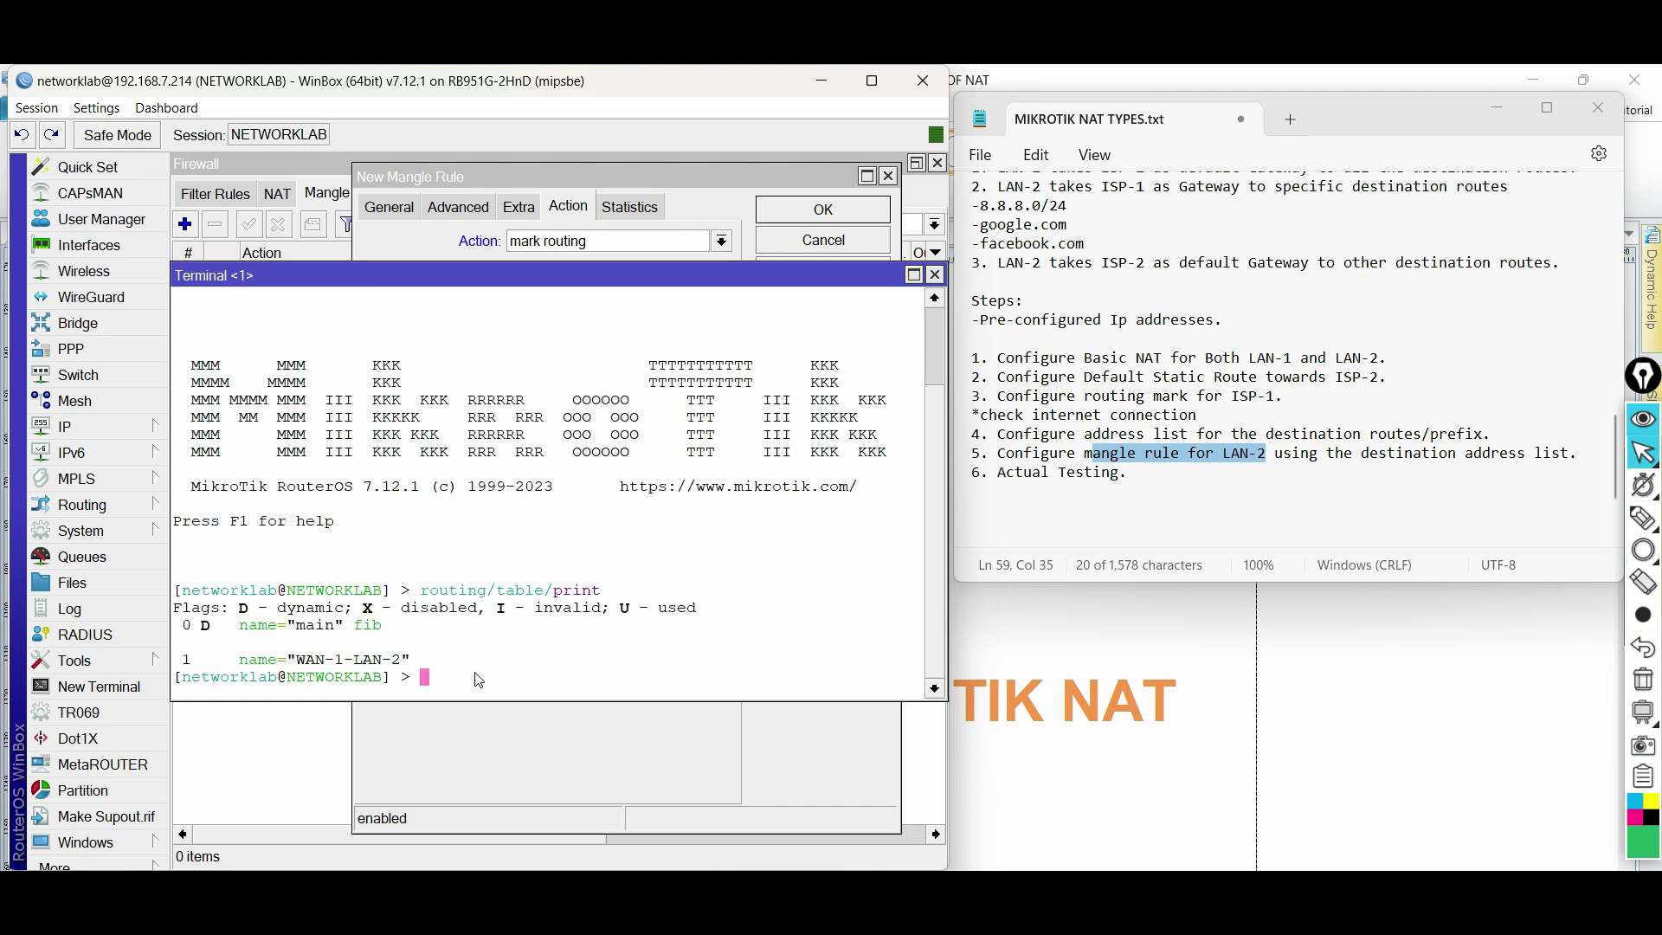
{"action": "left_click_drag", "start_coordinate": [297, 665], "coordinate": [393, 664]}
Step: Add routing table WAN-1-LAN-2 with fib and re-list the tables to confirm it
{"action": "left_click", "coordinate": [487, 686]}
{"action": "type", "text": "routing/table/add name=WAN"}
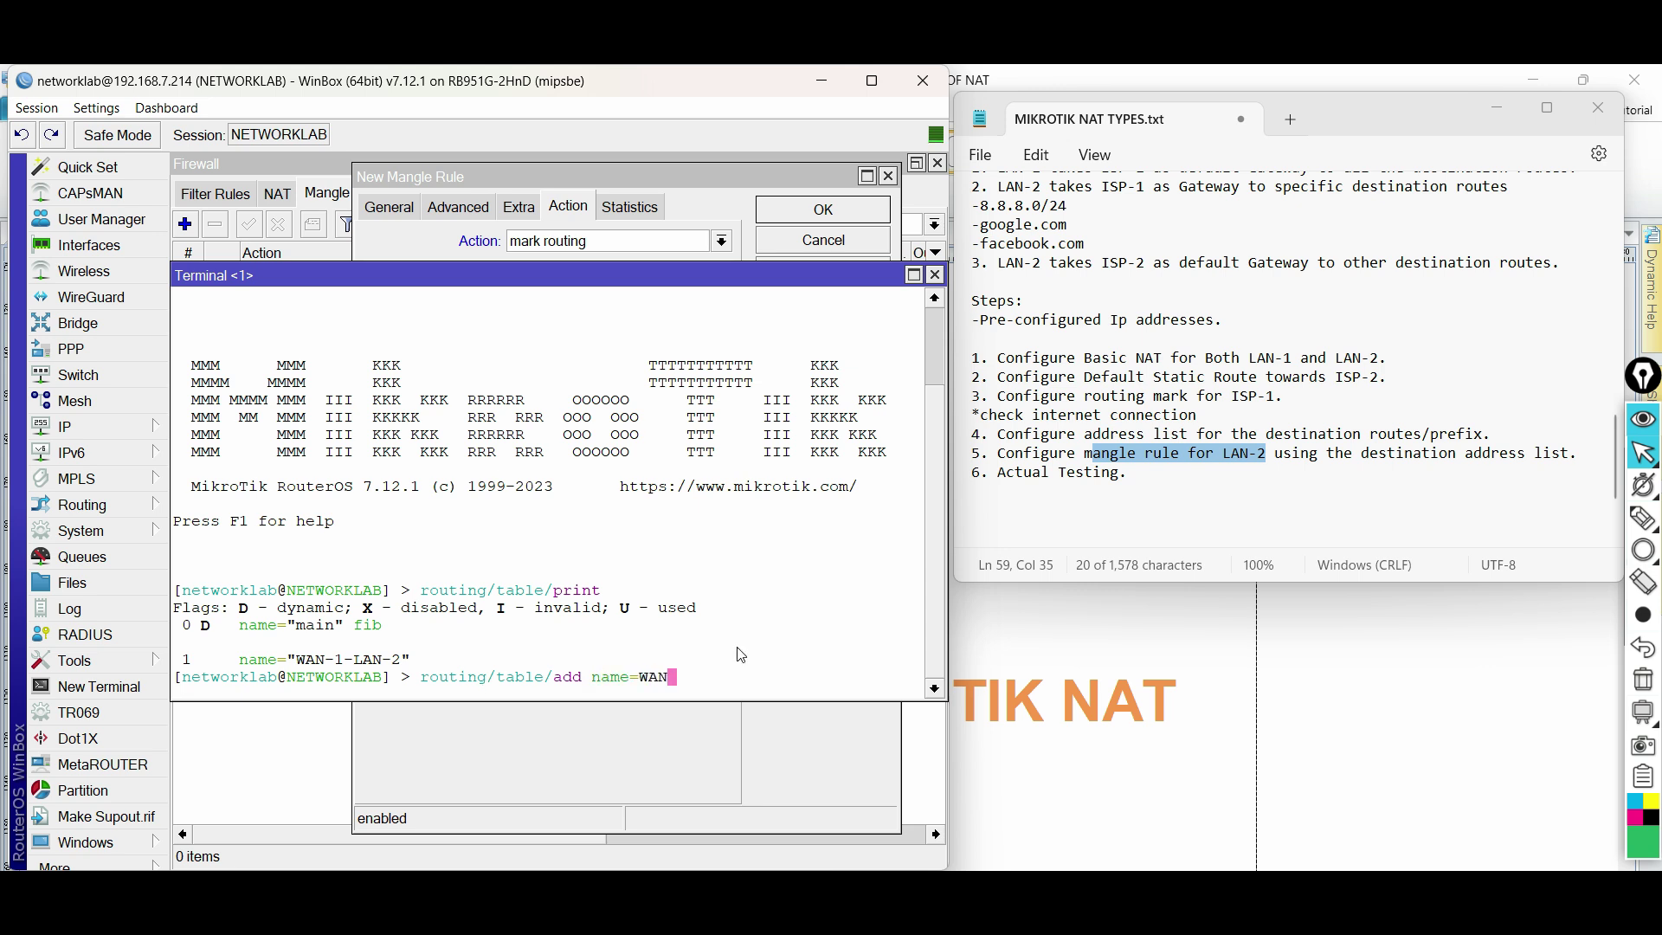
{"action": "type", "text": "-1-LAN-2"}
{"action": "key", "text": "Tab"}
{"action": "key", "text": "Tab"}
{"action": "type", "text": "fib"}
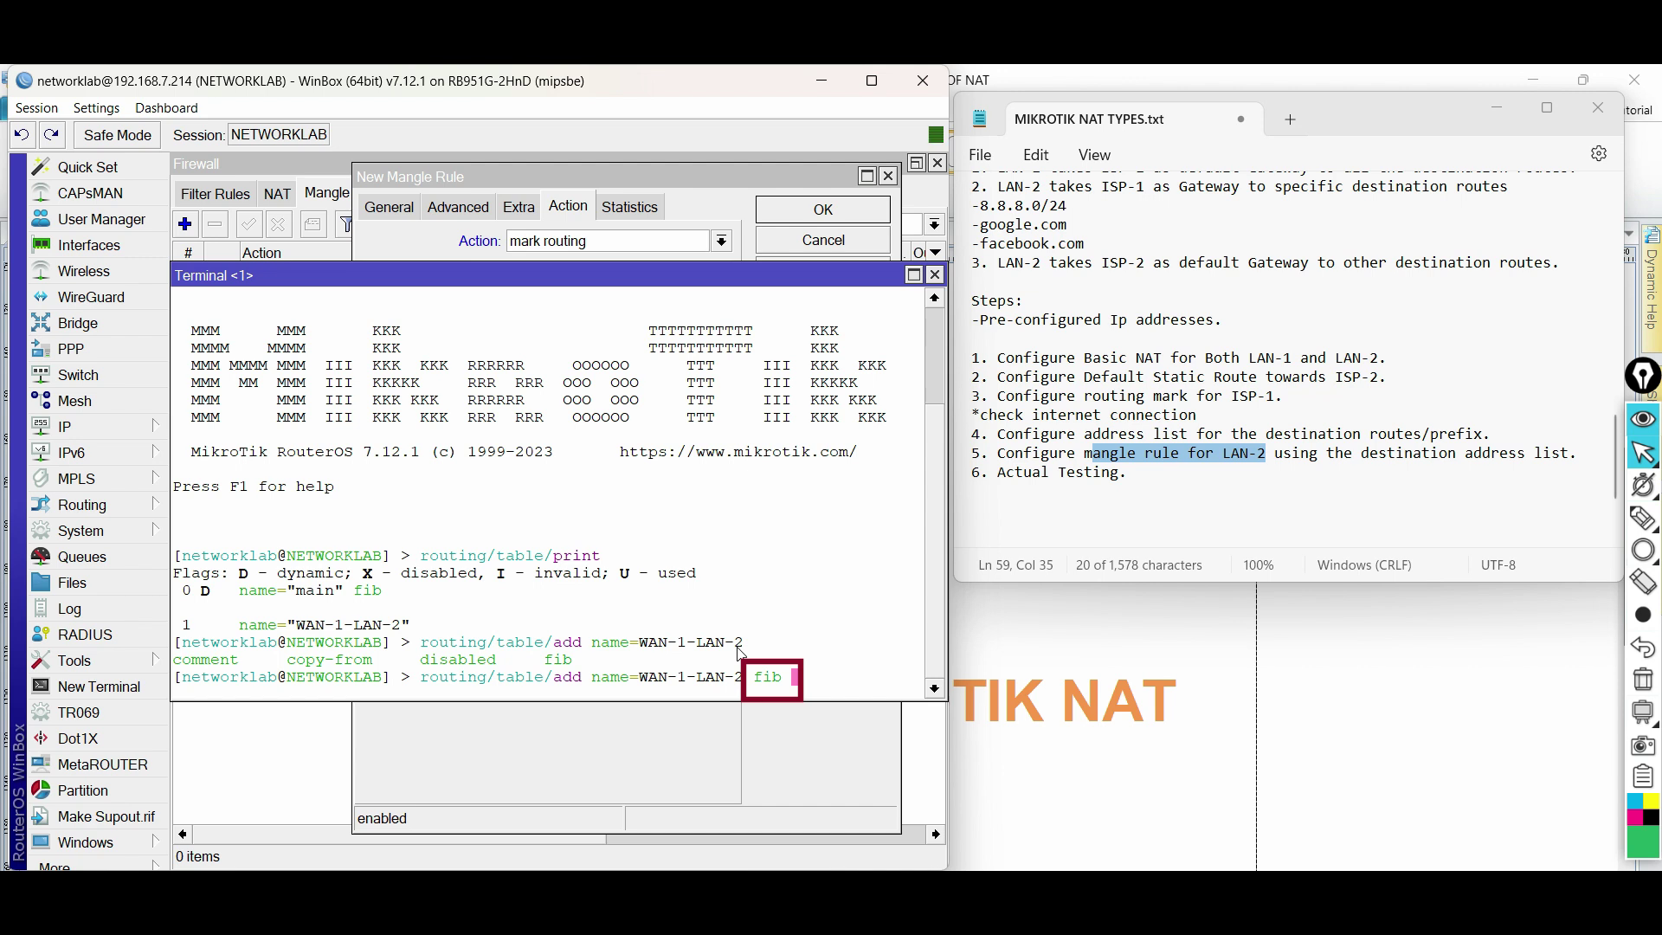
{"action": "key", "text": "Return"}
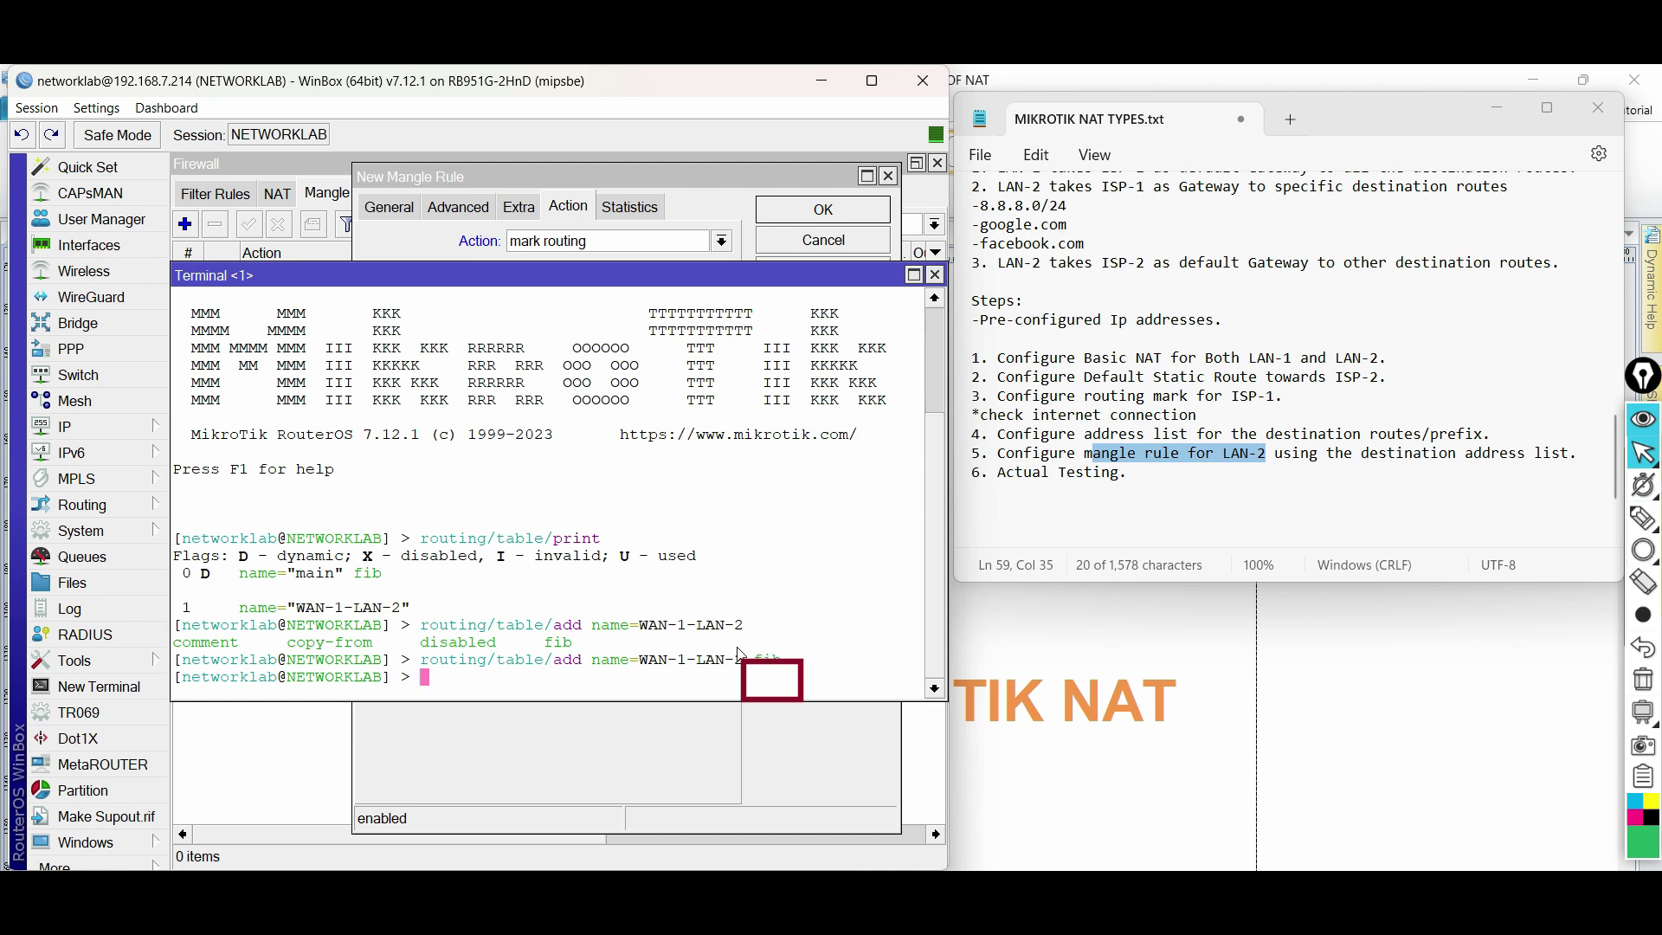
{"action": "key", "text": "Up"}
{"action": "key", "text": "Up"}
{"action": "key", "text": "Return"}
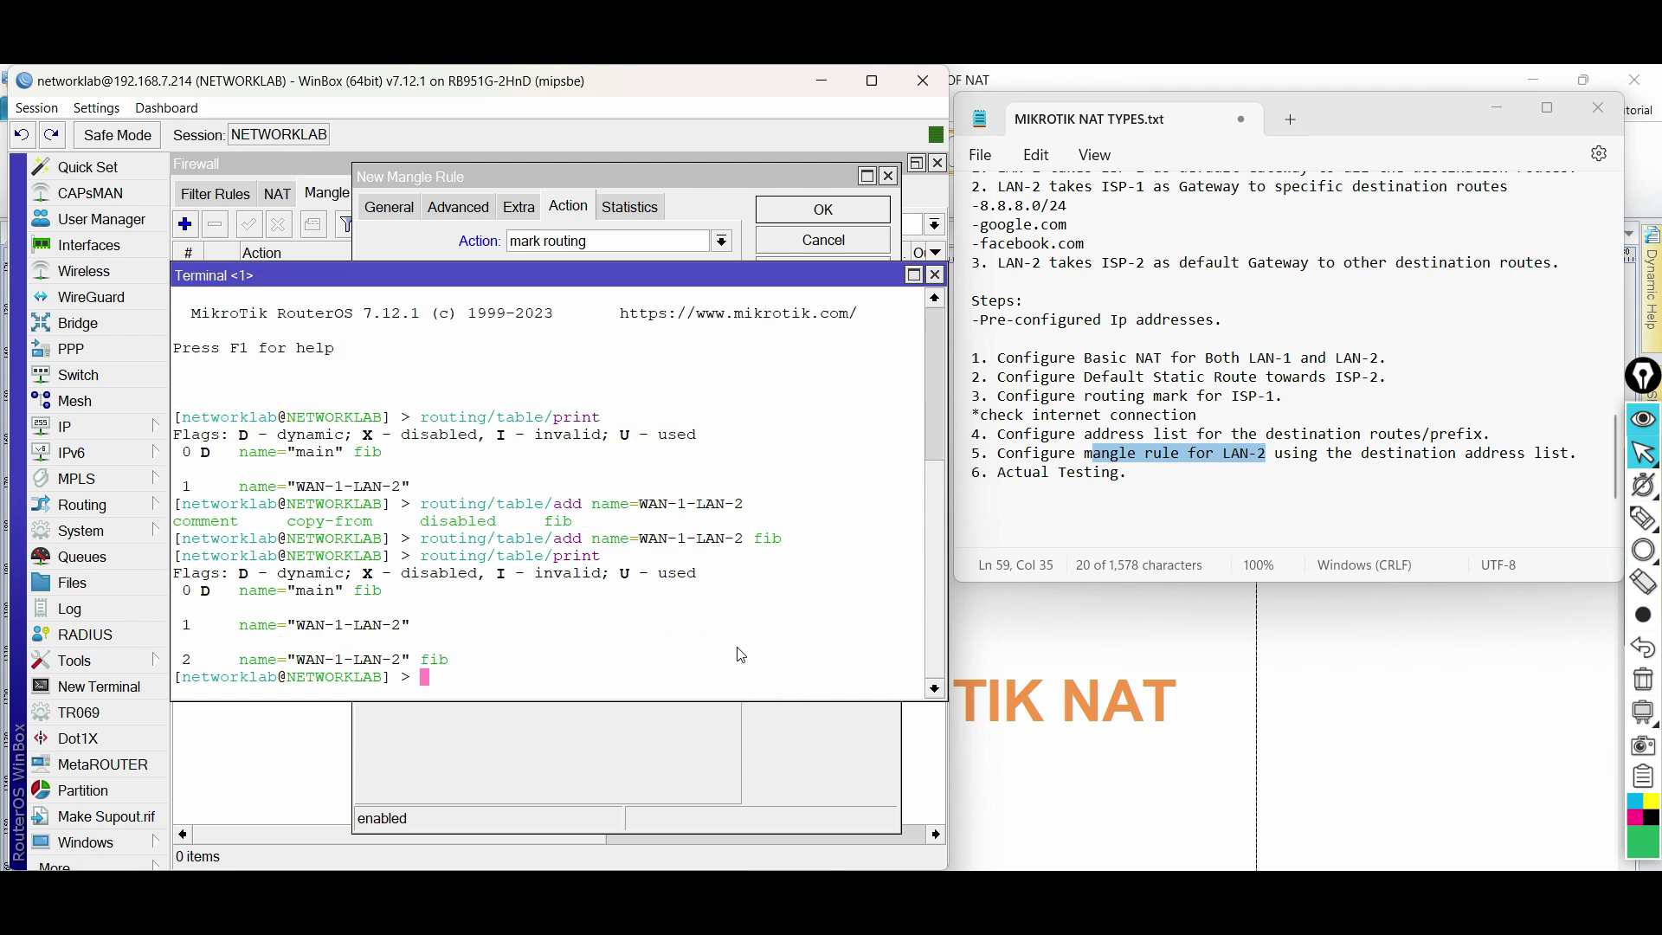
{"action": "left_click_drag", "start_coordinate": [468, 663], "coordinate": [231, 660]}
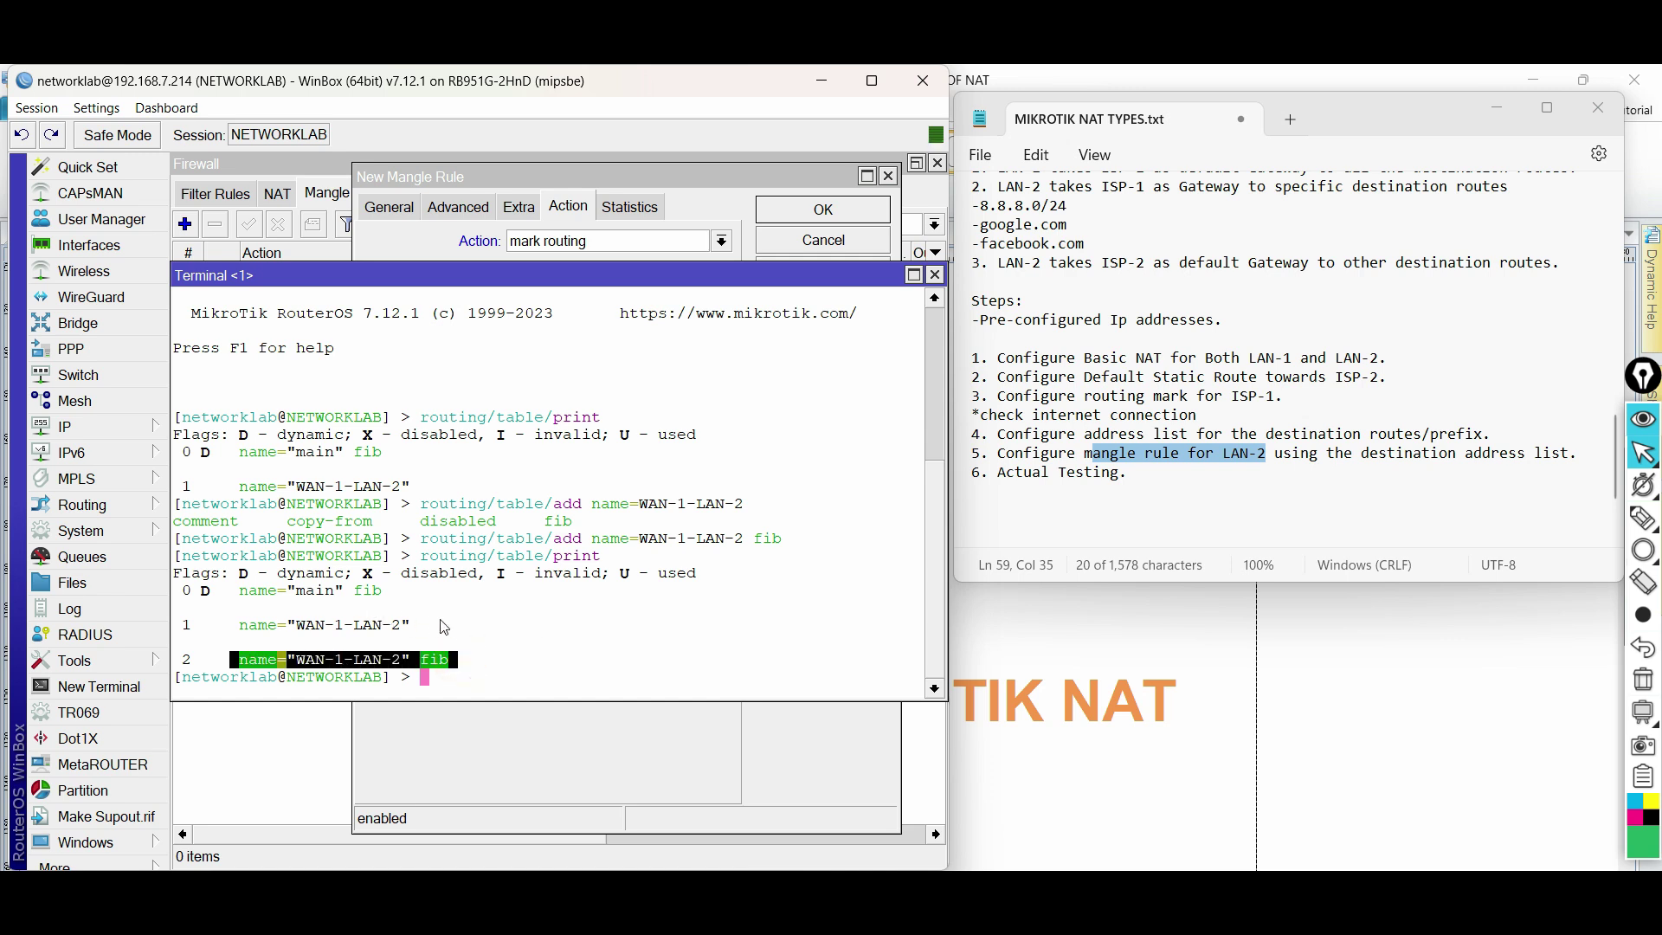
Step: Set the mangle rule's New Routing Mark to WAN-1-LAN-2
{"action": "left_click", "coordinate": [935, 275]}
{"action": "left_click", "coordinate": [623, 349]}
{"action": "left_click", "coordinate": [606, 368]}
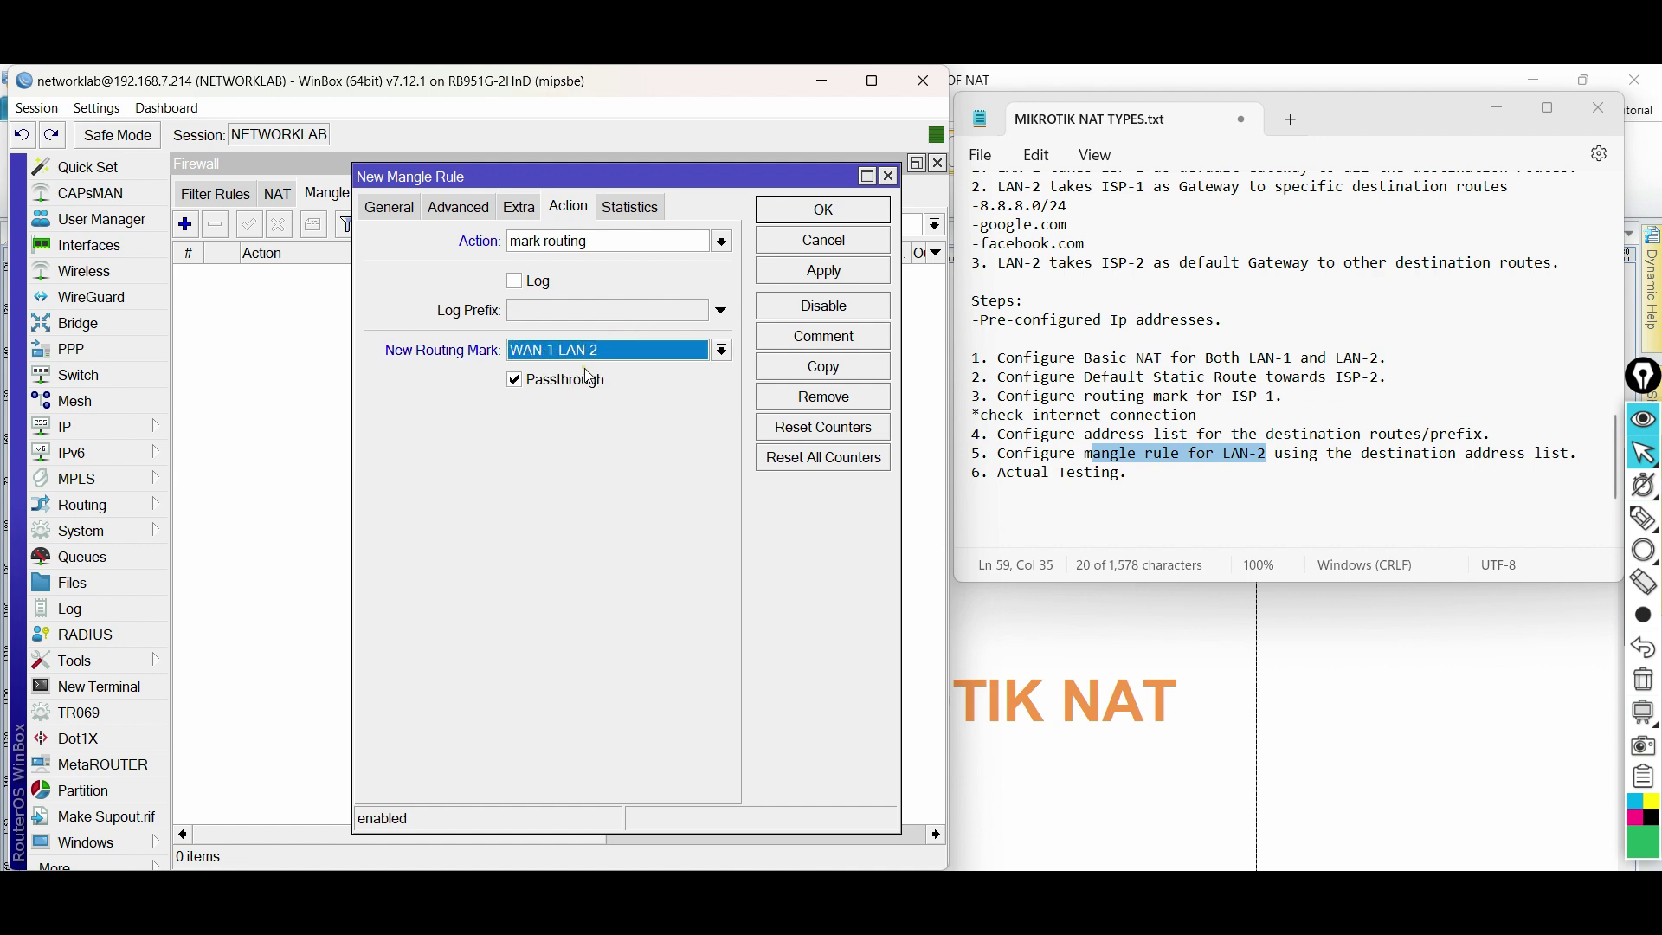
Step: Match chain prerouting, source 192.168.3.0/24 and destination address list LAN2-via-WAN1
{"action": "left_click", "coordinate": [390, 207]}
{"action": "left_click", "coordinate": [459, 210]}
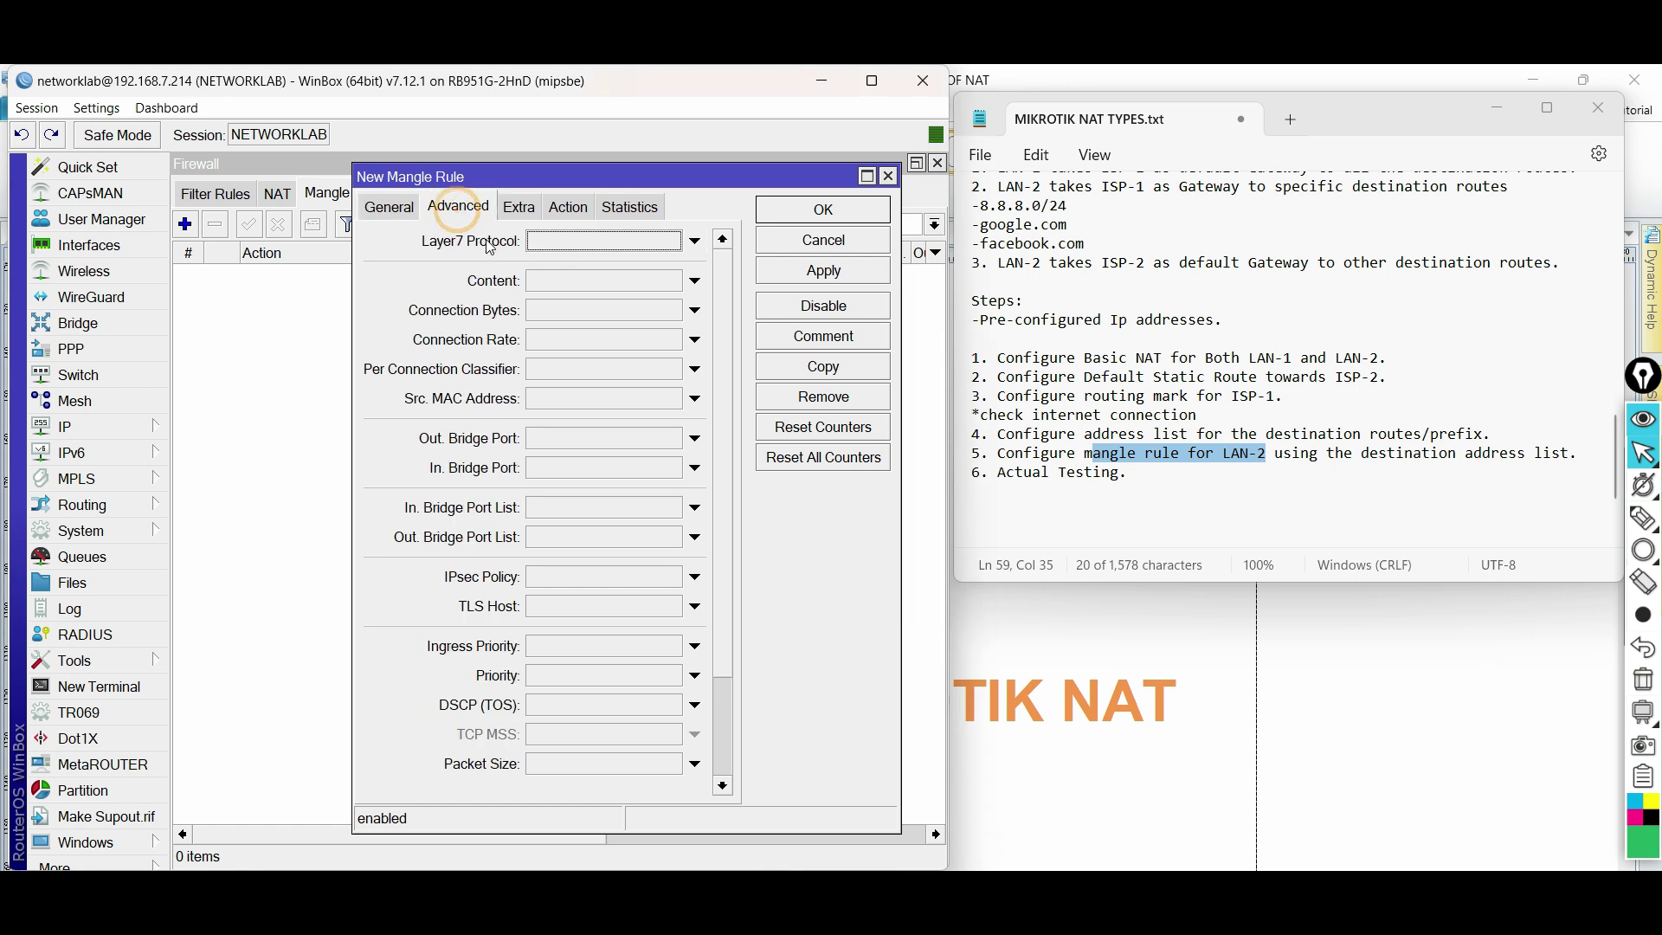
{"action": "left_click", "coordinate": [389, 209]}
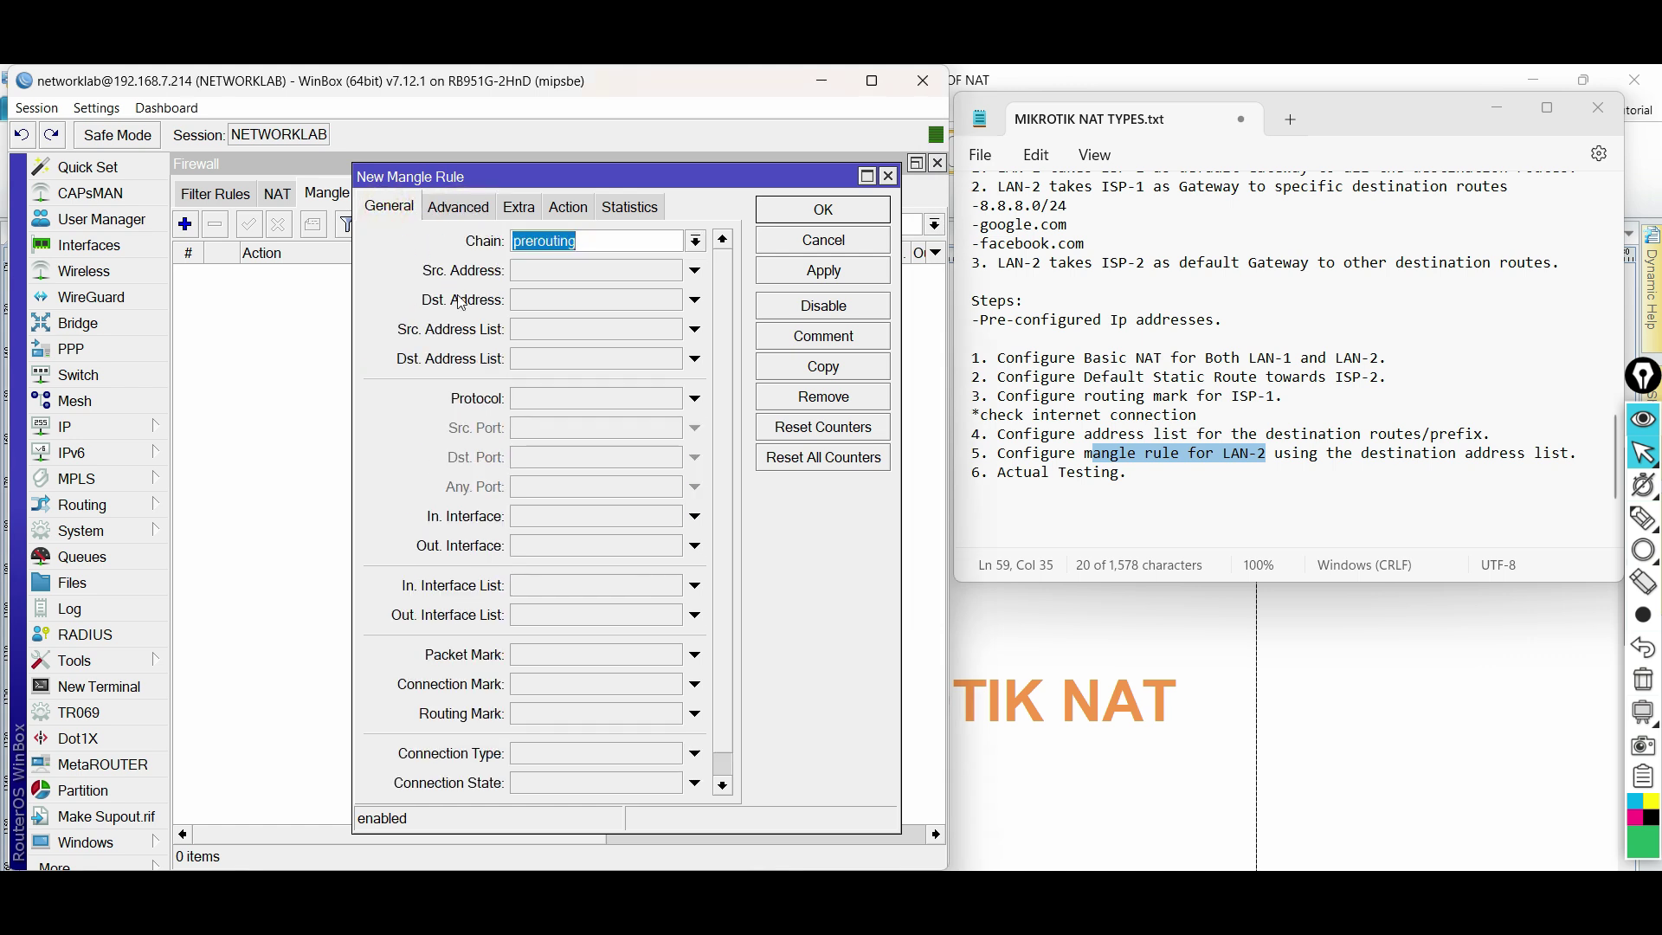
{"action": "left_click", "coordinate": [695, 242]}
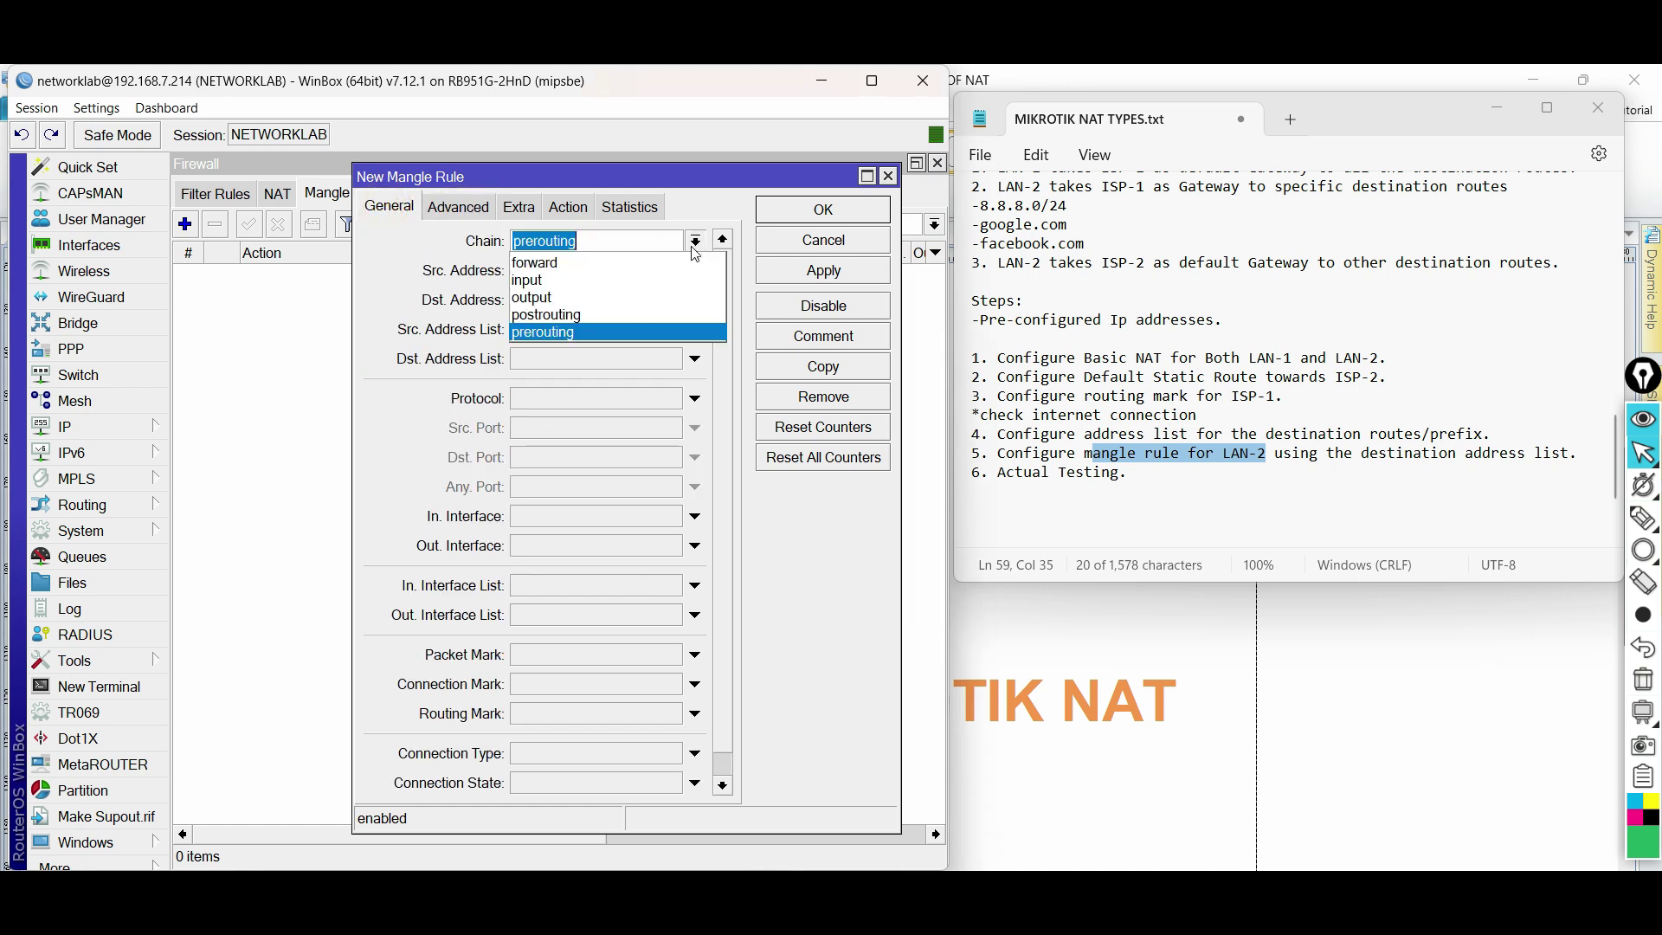
{"action": "left_click", "coordinate": [695, 242]}
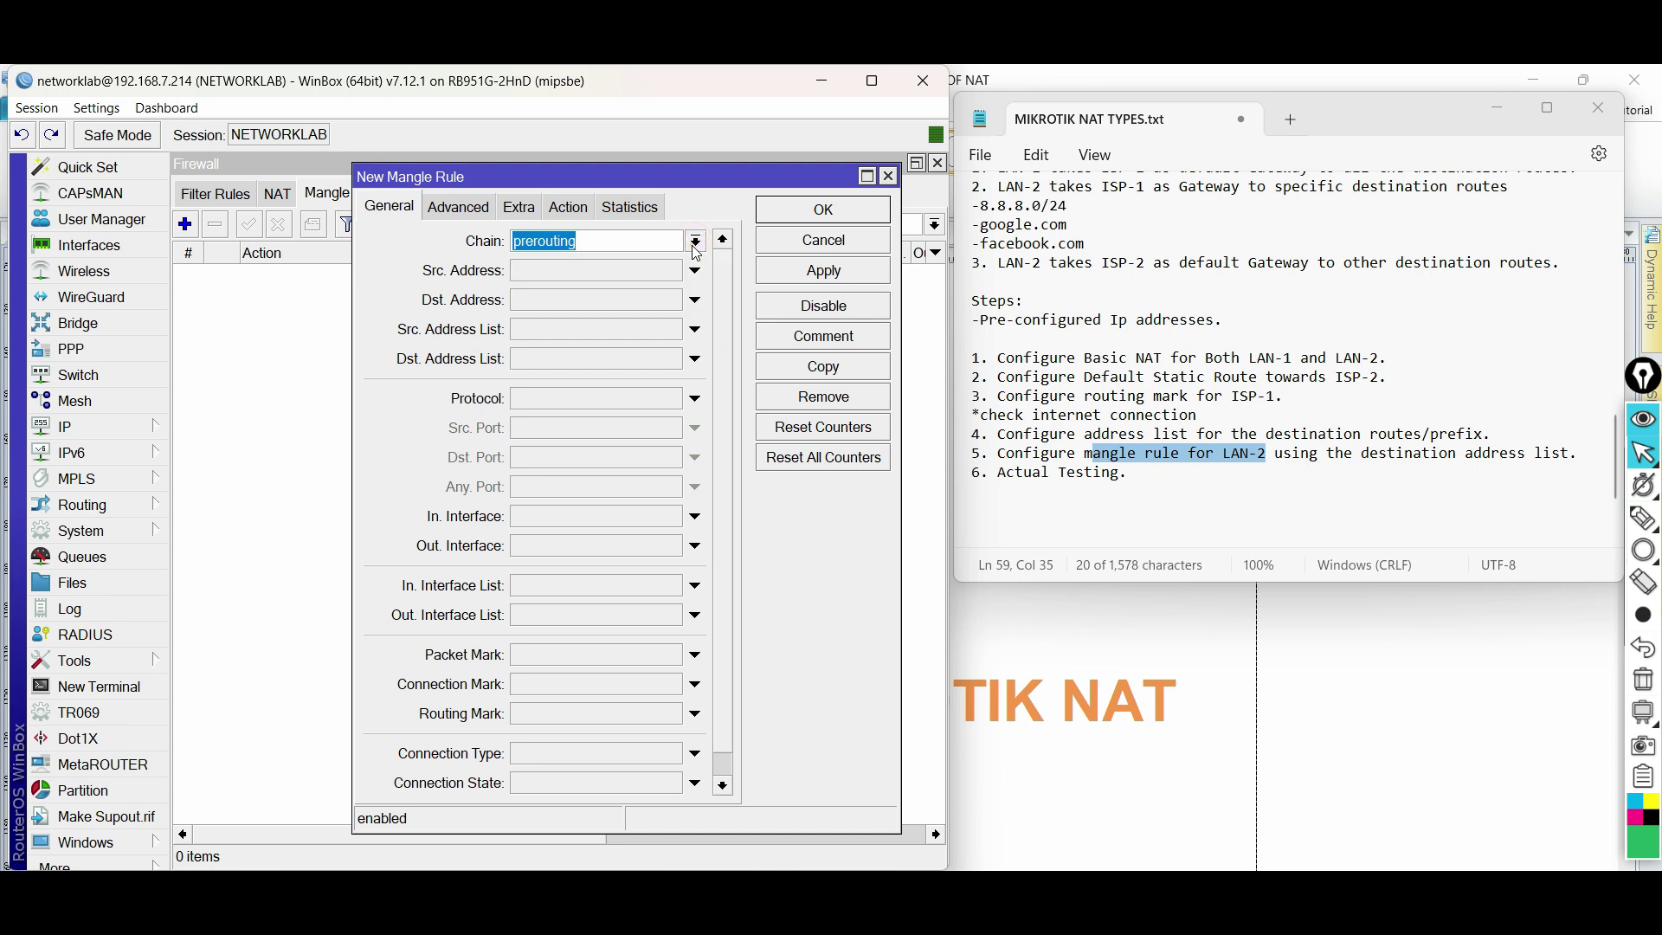
{"action": "left_click", "coordinate": [570, 277]}
{"action": "type", "text": "192.168.3.0/24"}
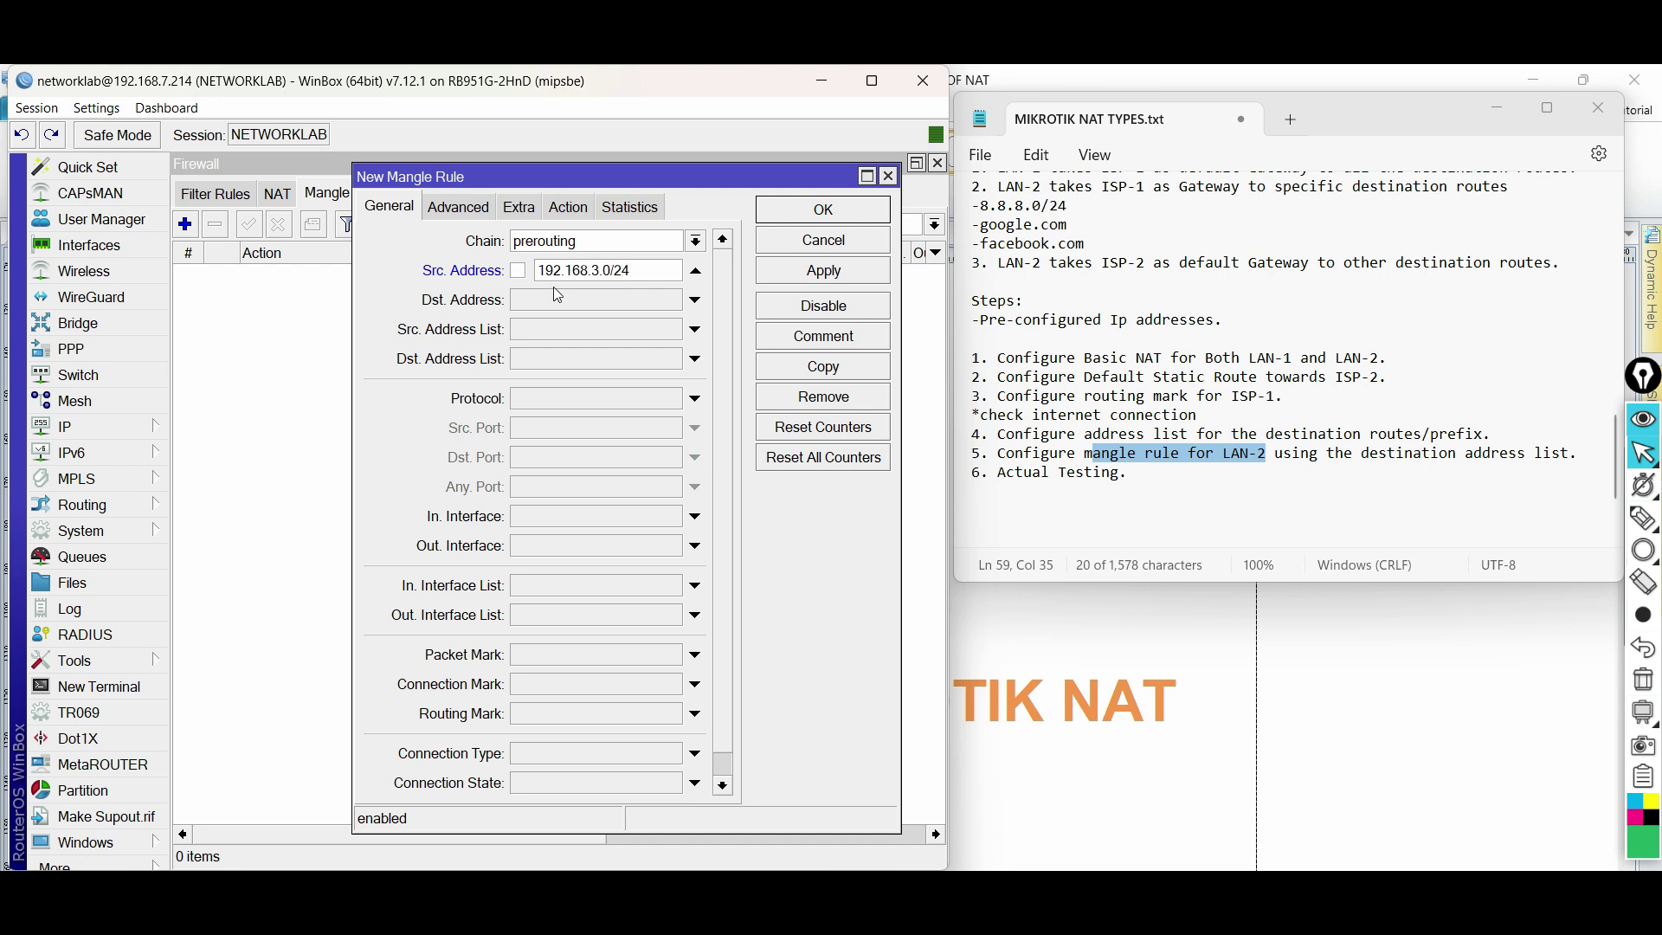
{"action": "left_click", "coordinate": [543, 360]}
{"action": "left_click", "coordinate": [672, 361]}
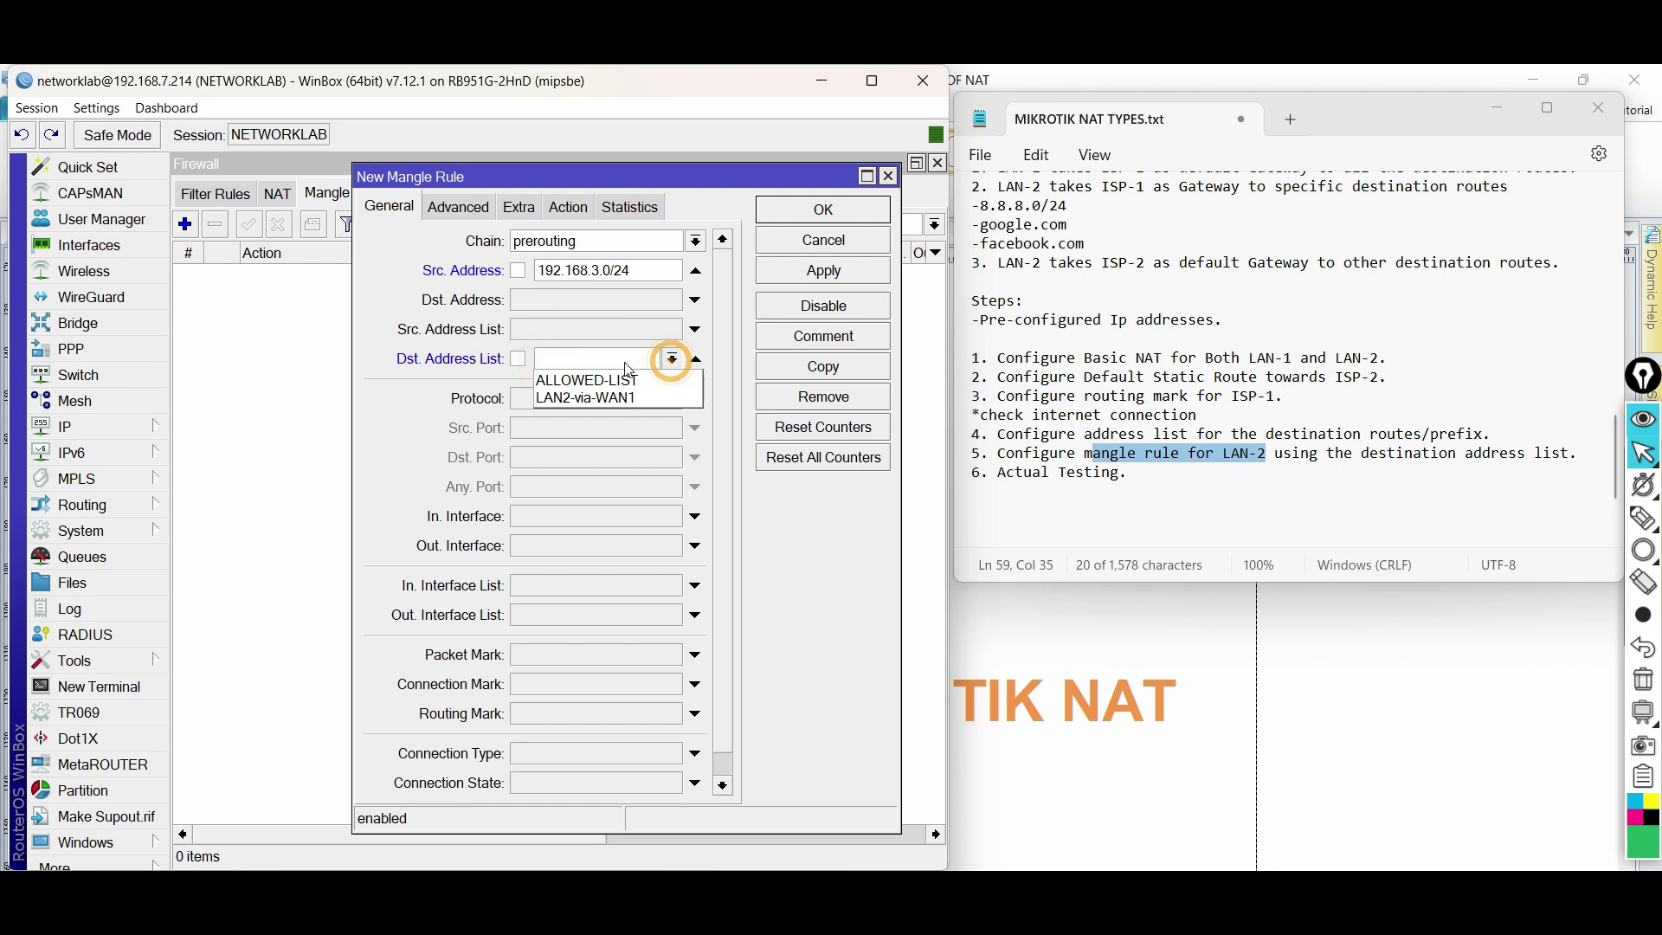
{"action": "left_click", "coordinate": [606, 400]}
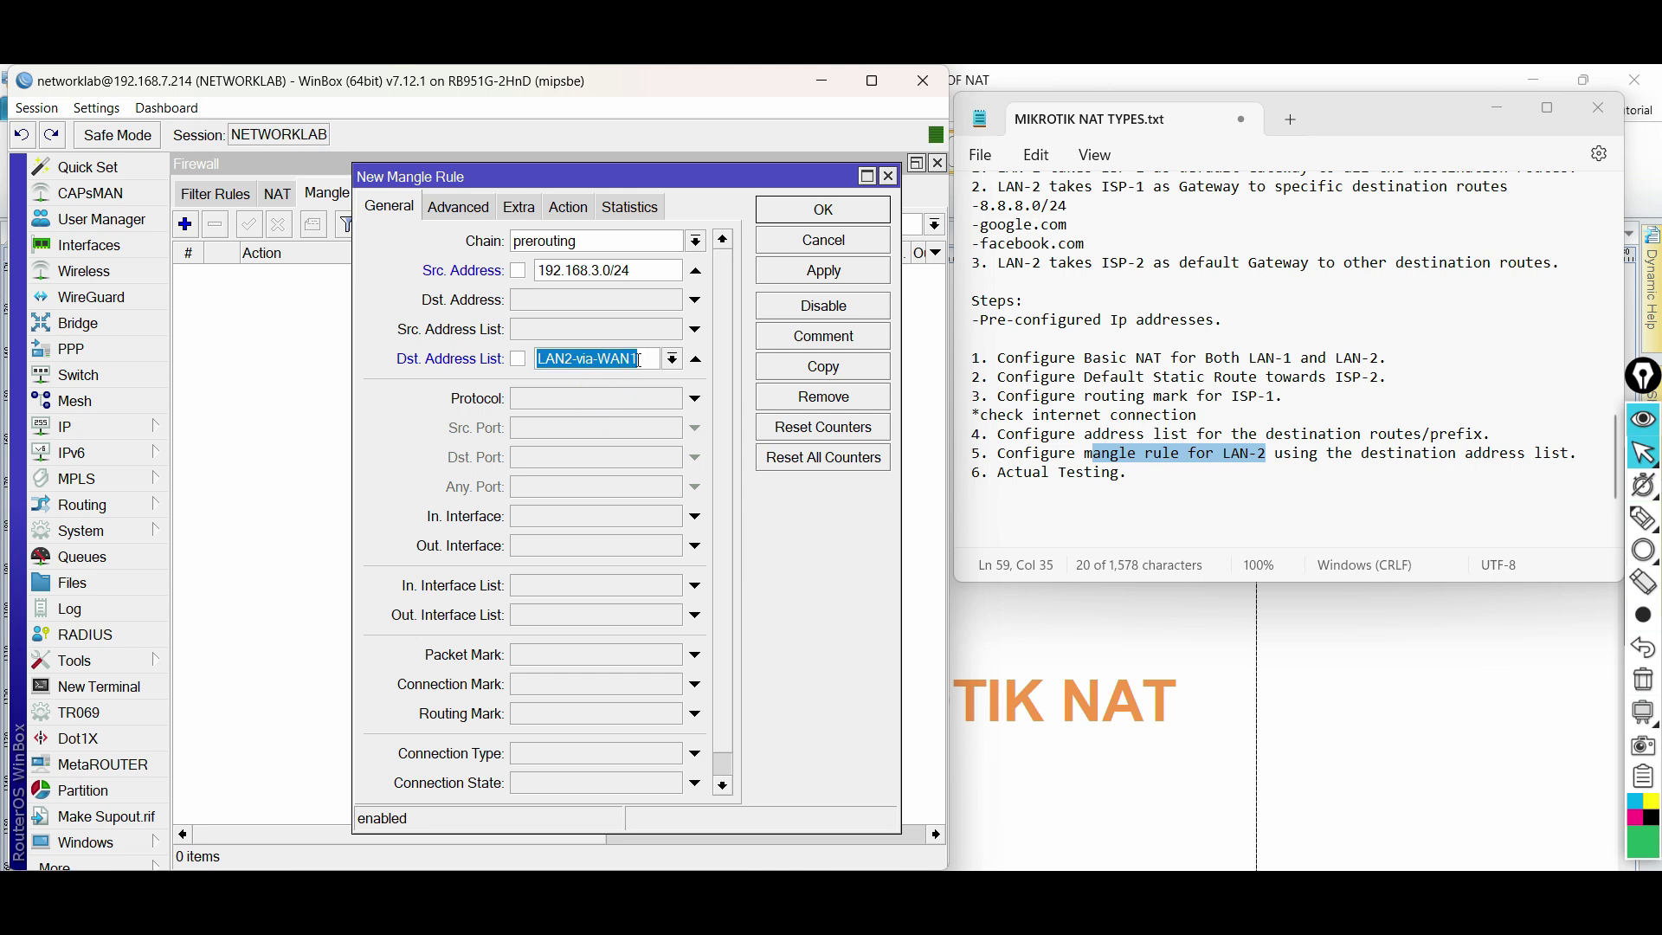
{"action": "left_click_drag", "start_coordinate": [640, 358], "coordinate": [536, 357]}
Step: Review the address lists and confirm the LAN-2 bridge address 192.168.3.1/24
{"action": "key", "text": "Escape"}
{"action": "left_click", "coordinate": [618, 205]}
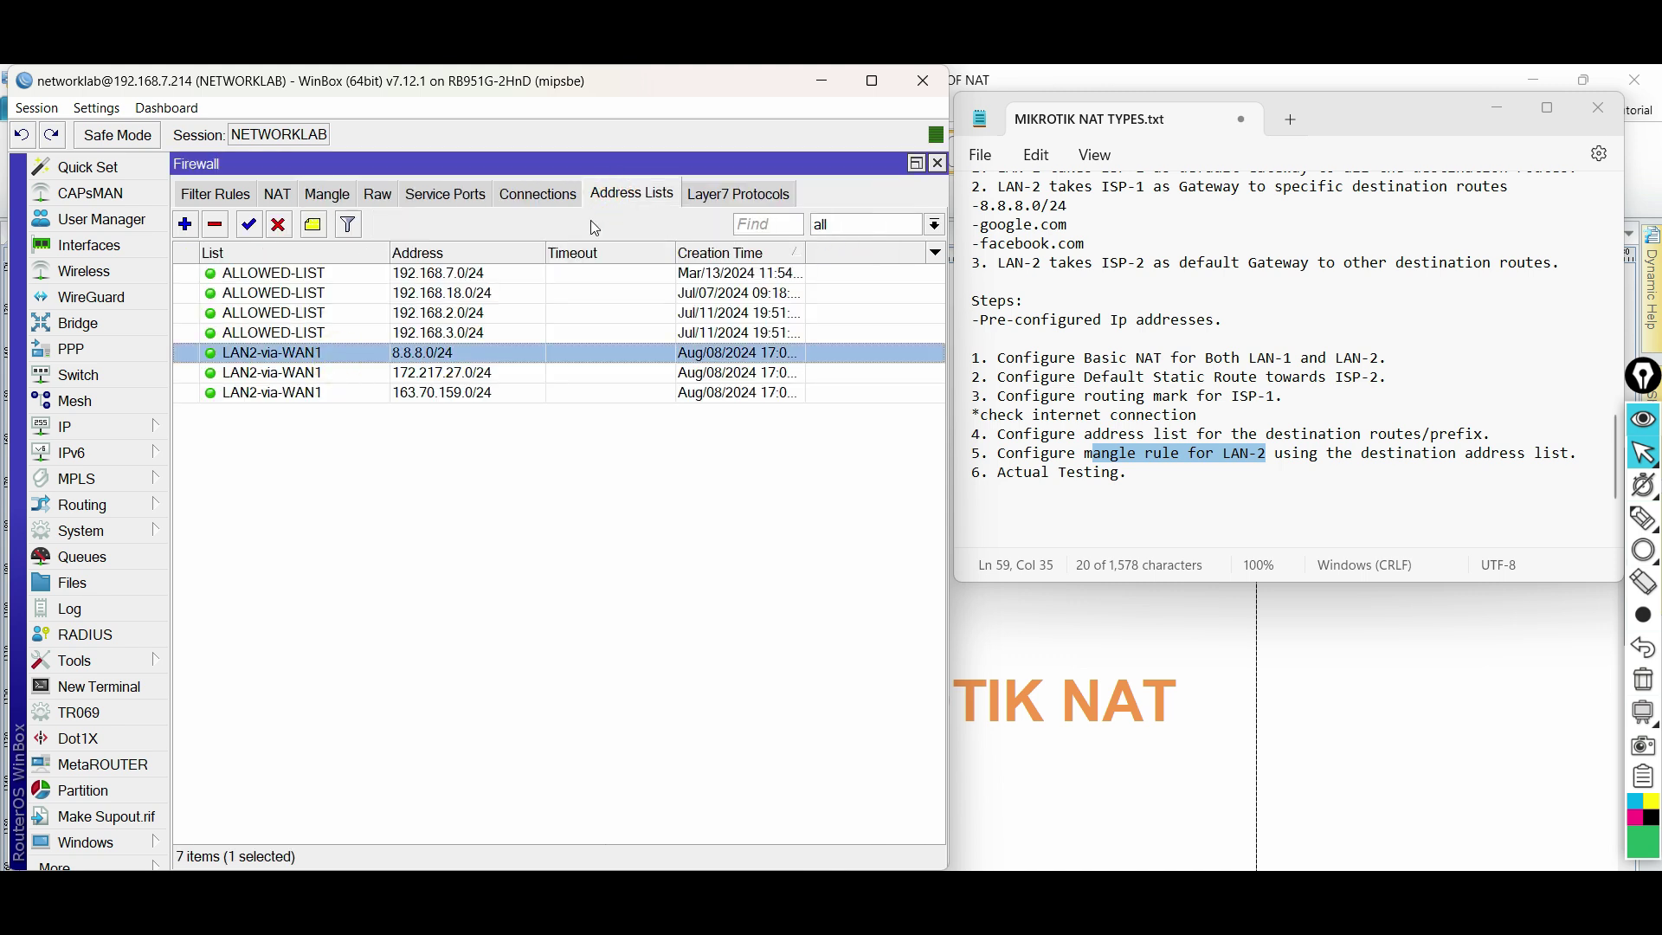
{"action": "left_click", "coordinate": [938, 164]}
{"action": "left_click", "coordinate": [103, 426]}
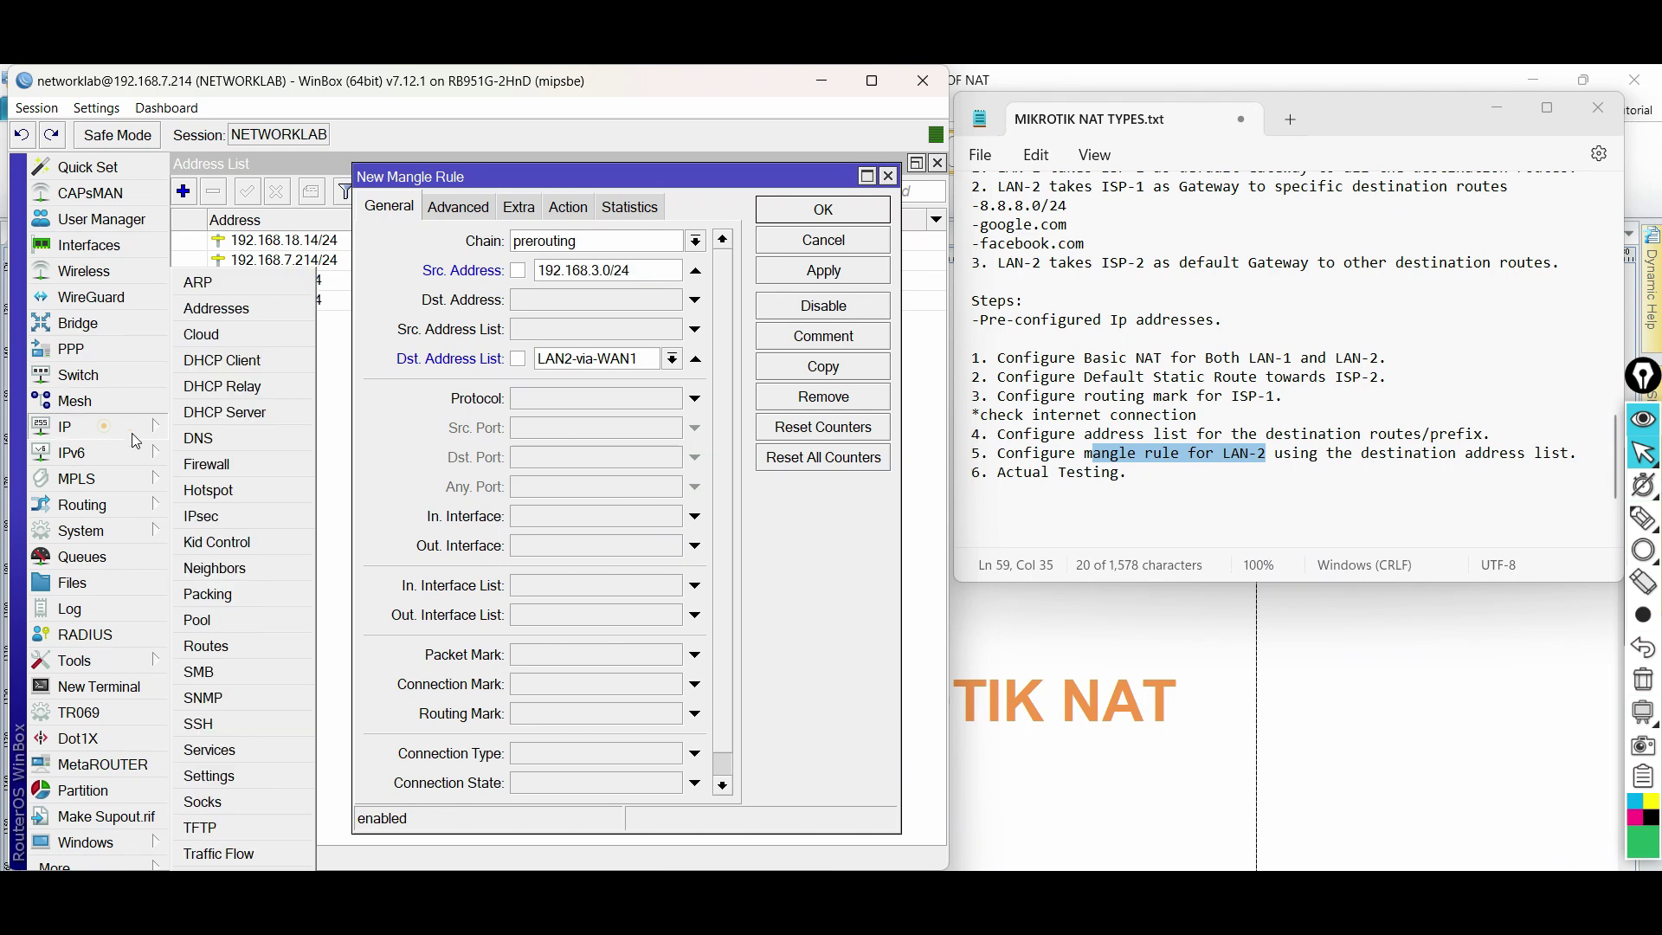
{"action": "left_click", "coordinate": [217, 308]}
{"action": "left_click", "coordinate": [415, 280]}
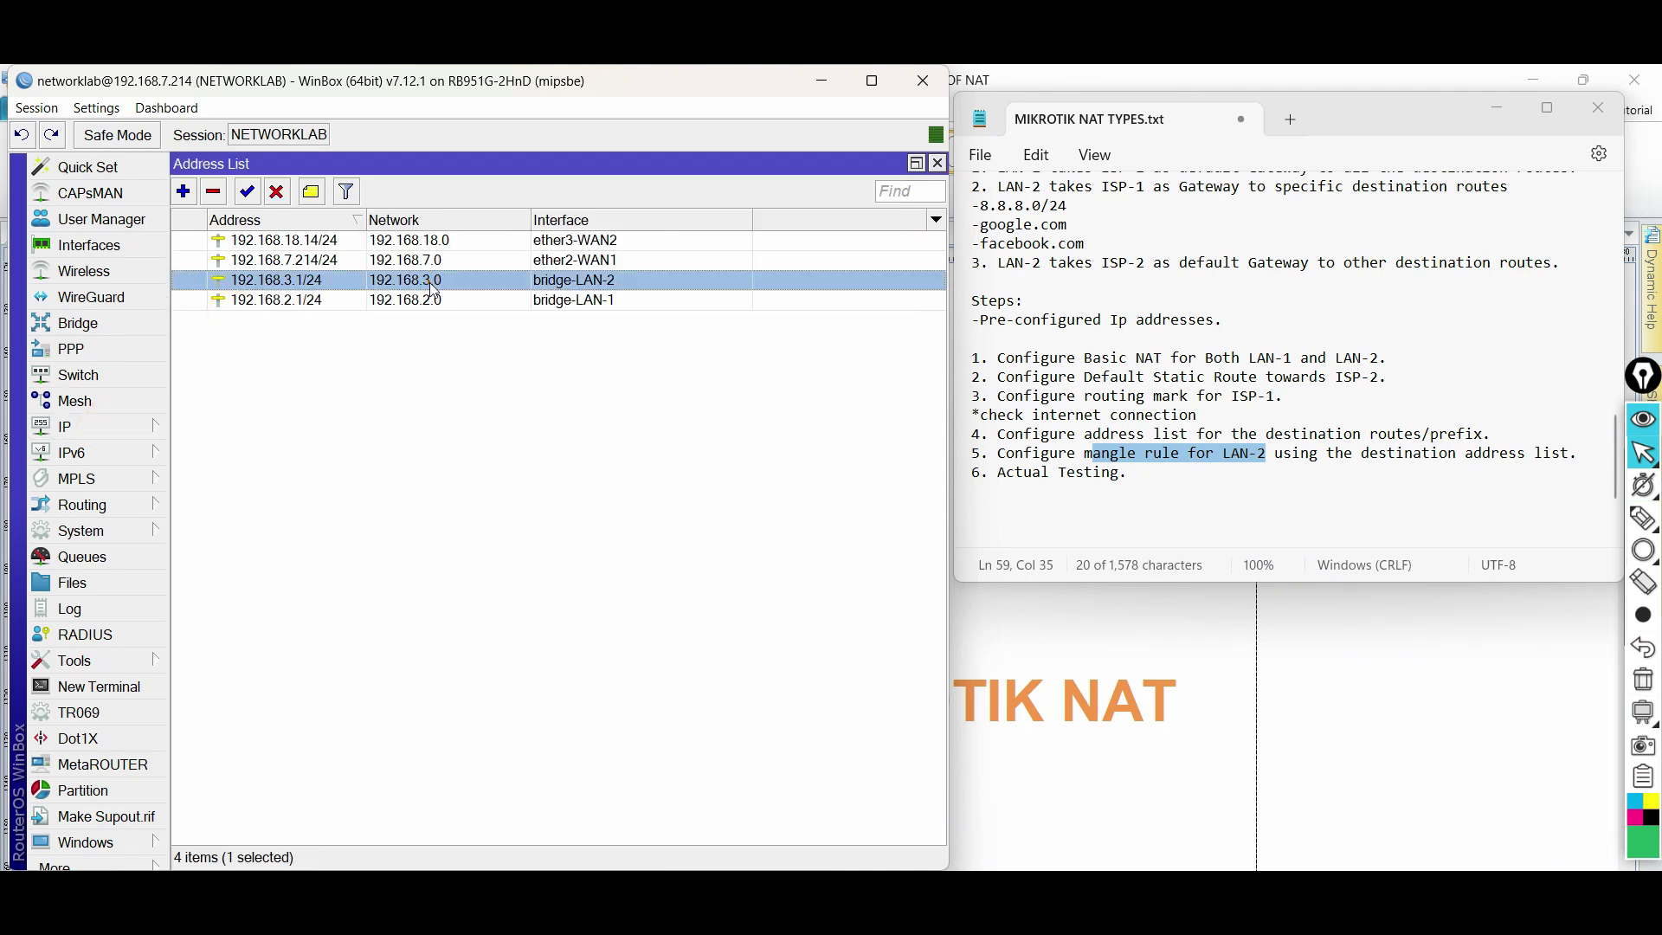
{"action": "left_click", "coordinate": [939, 164]}
{"action": "scroll", "coordinate": [1026, 445], "scroll_direction": "up", "scroll_amount": 1}
{"action": "left_click_drag", "start_coordinate": [998, 243], "coordinate": [1093, 243]}
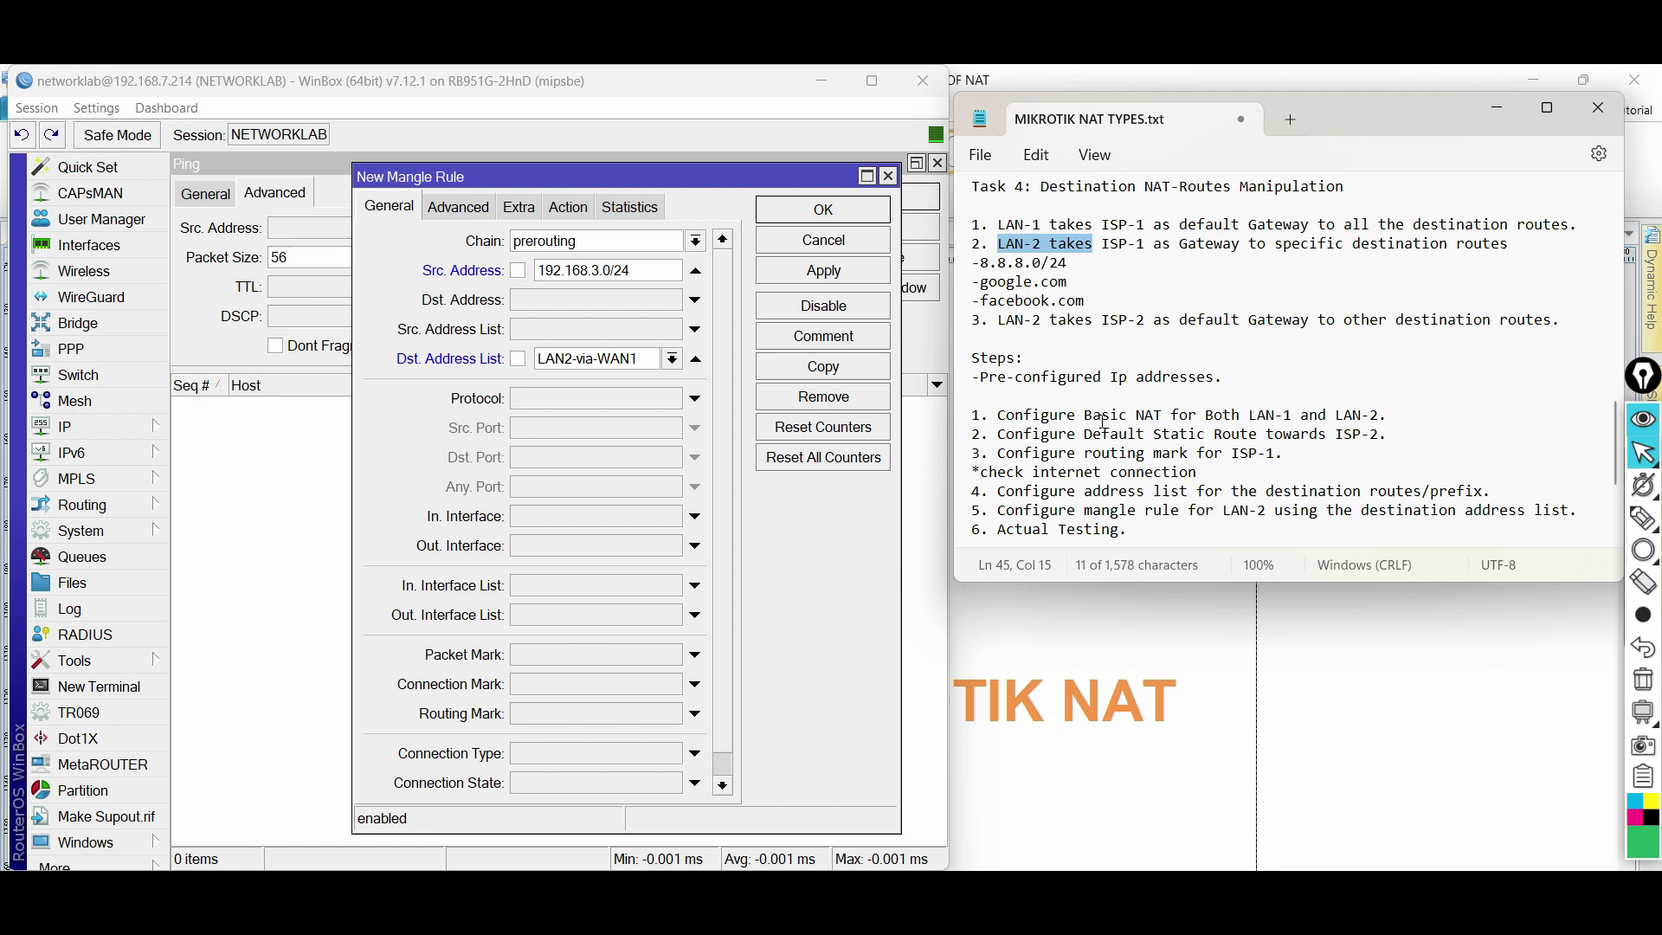
Step: Save the new mangle rule and go to the firewall Mangle rules list
{"action": "left_click", "coordinate": [824, 210]}
{"action": "left_click", "coordinate": [937, 162]}
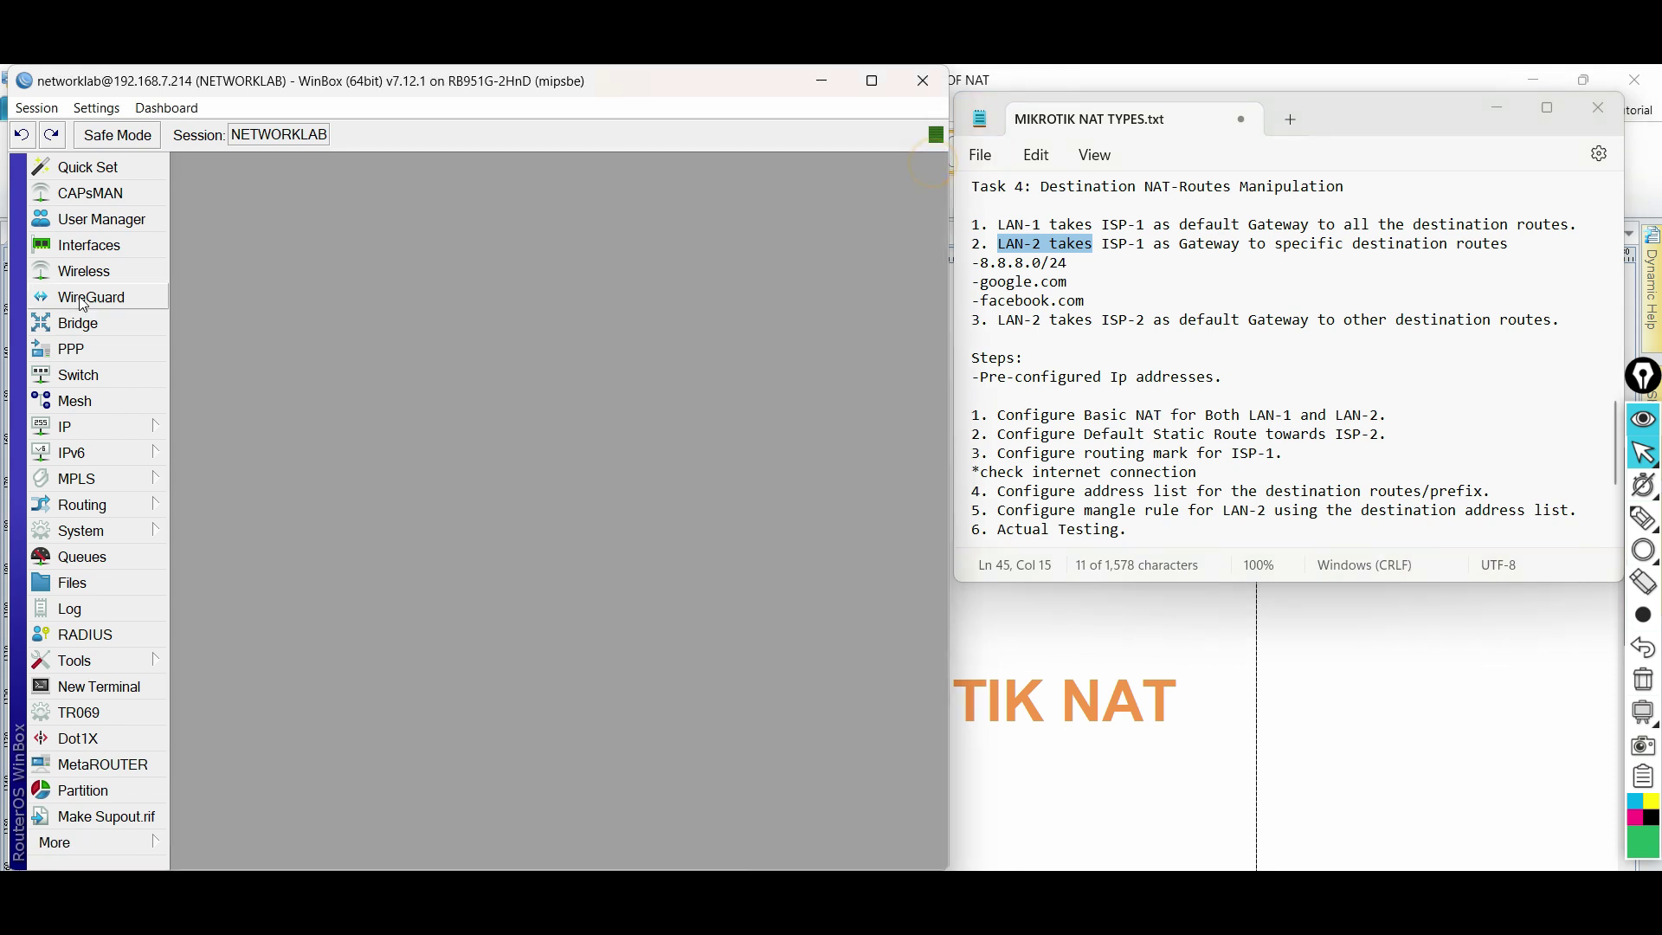
{"action": "left_click", "coordinate": [95, 433]}
{"action": "left_click", "coordinate": [201, 465]}
{"action": "left_click", "coordinate": [327, 193]}
Step: Check the rule's Dst. Address List shows LAN2-via-WAN1, then highlight notes step 3 on ISP-1 routing mark
{"action": "left_click", "coordinate": [313, 274]}
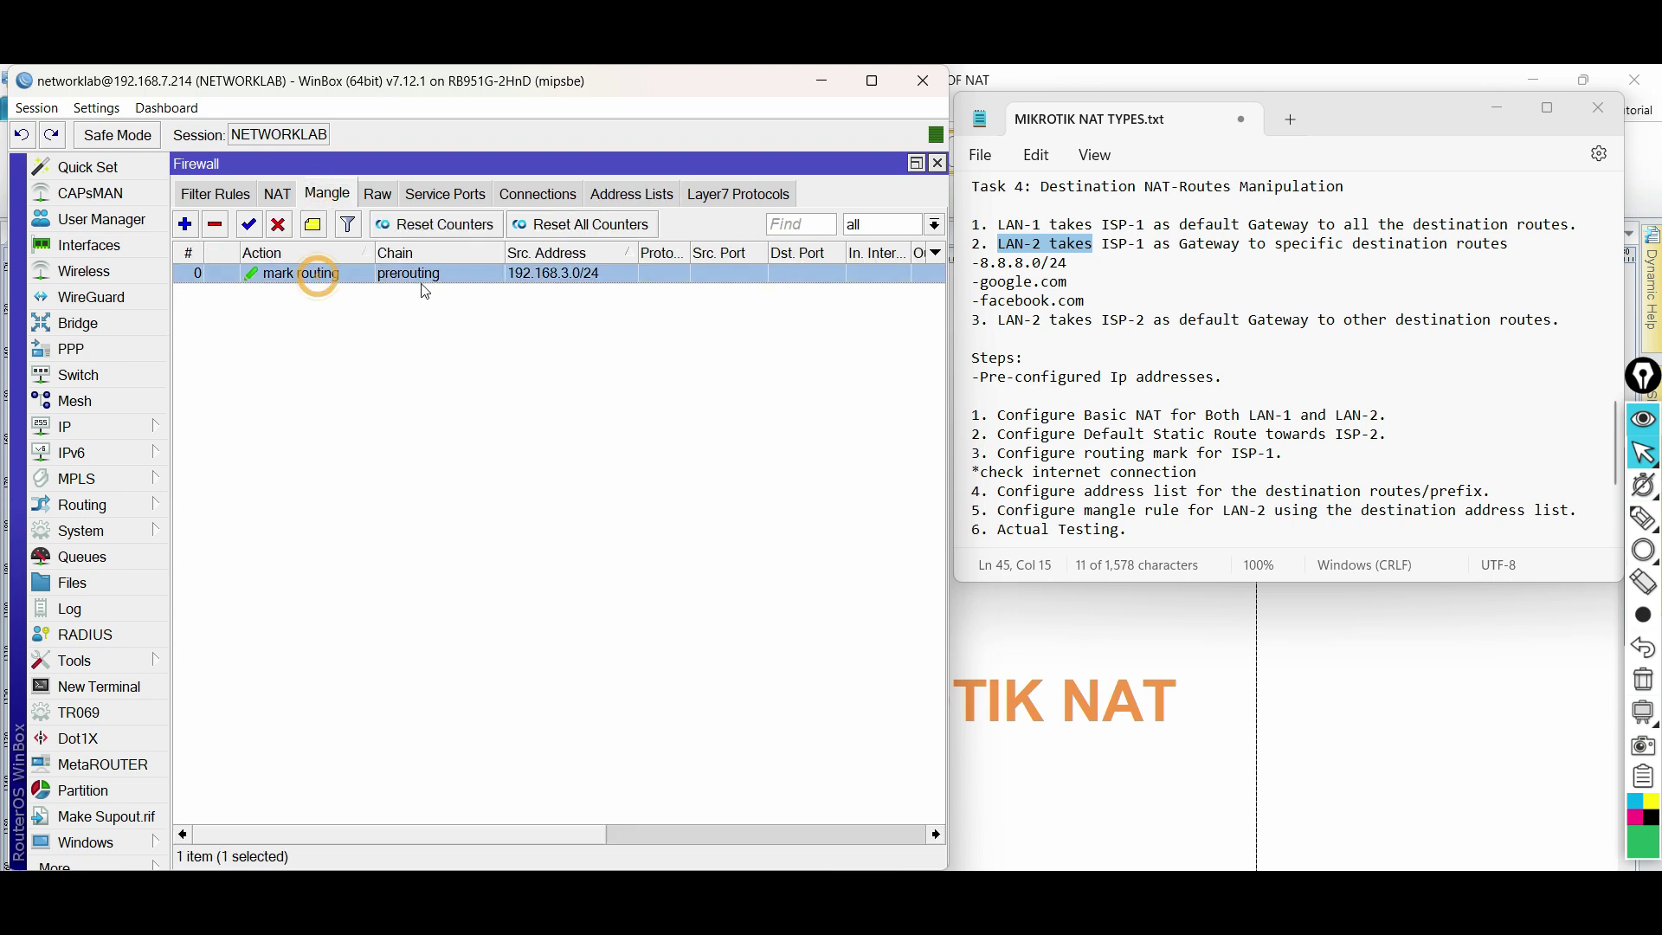
{"action": "left_click_drag", "start_coordinate": [376, 253], "coordinate": [359, 252]}
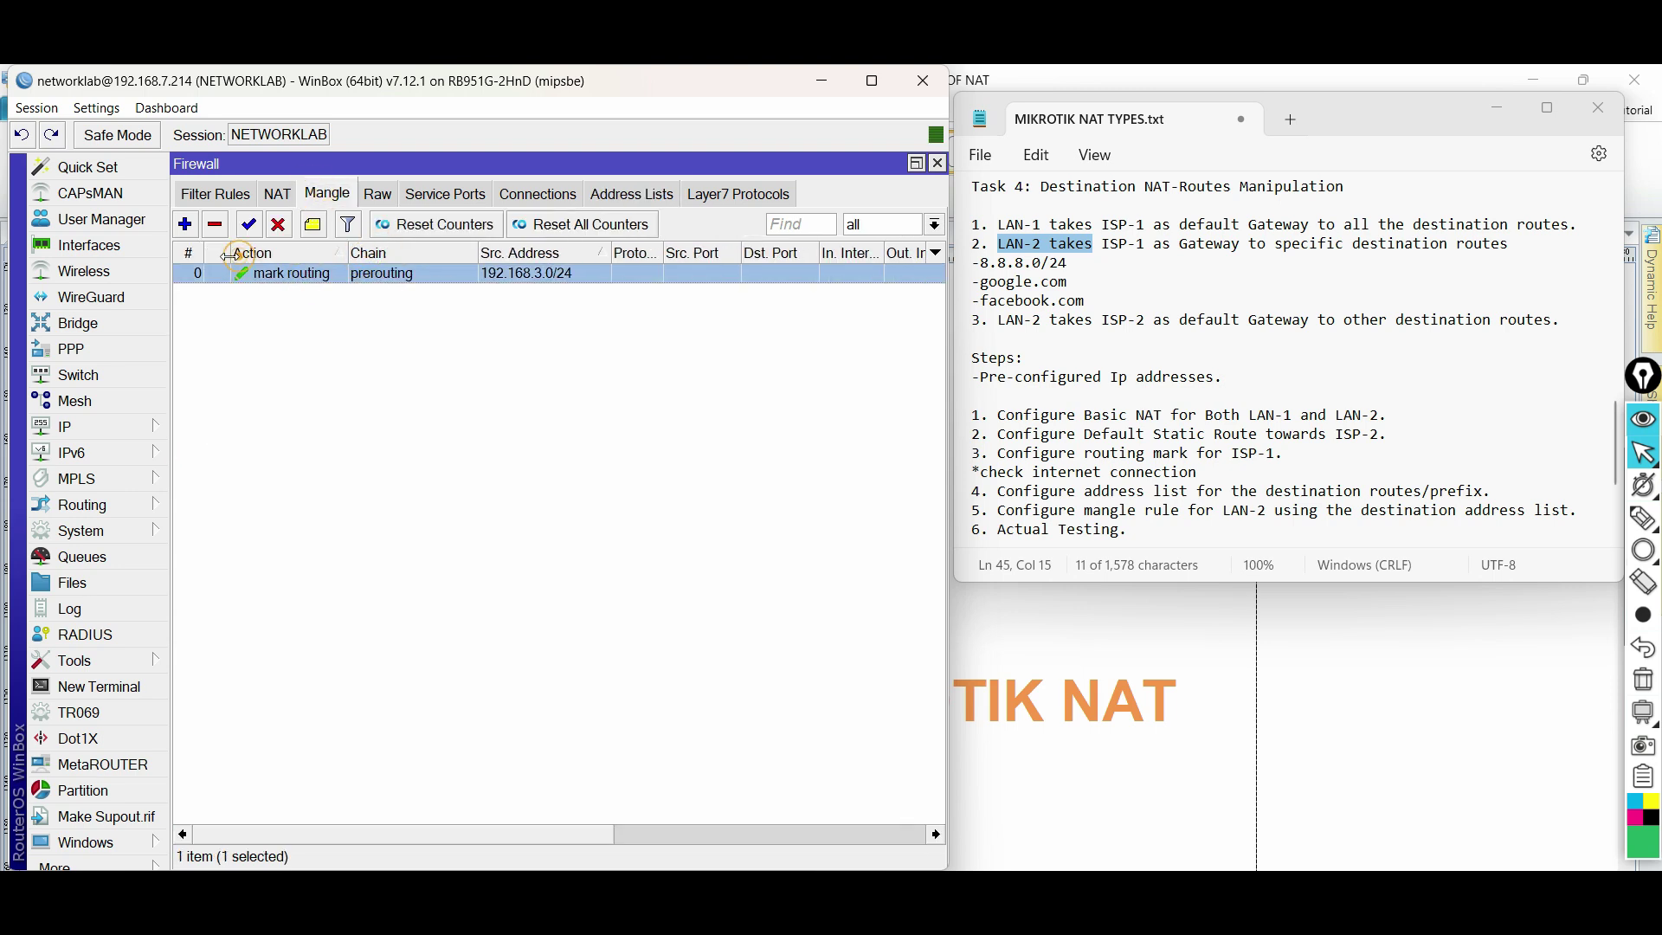
{"action": "scroll", "coordinate": [691, 279], "scroll_direction": "right", "scroll_amount": 5}
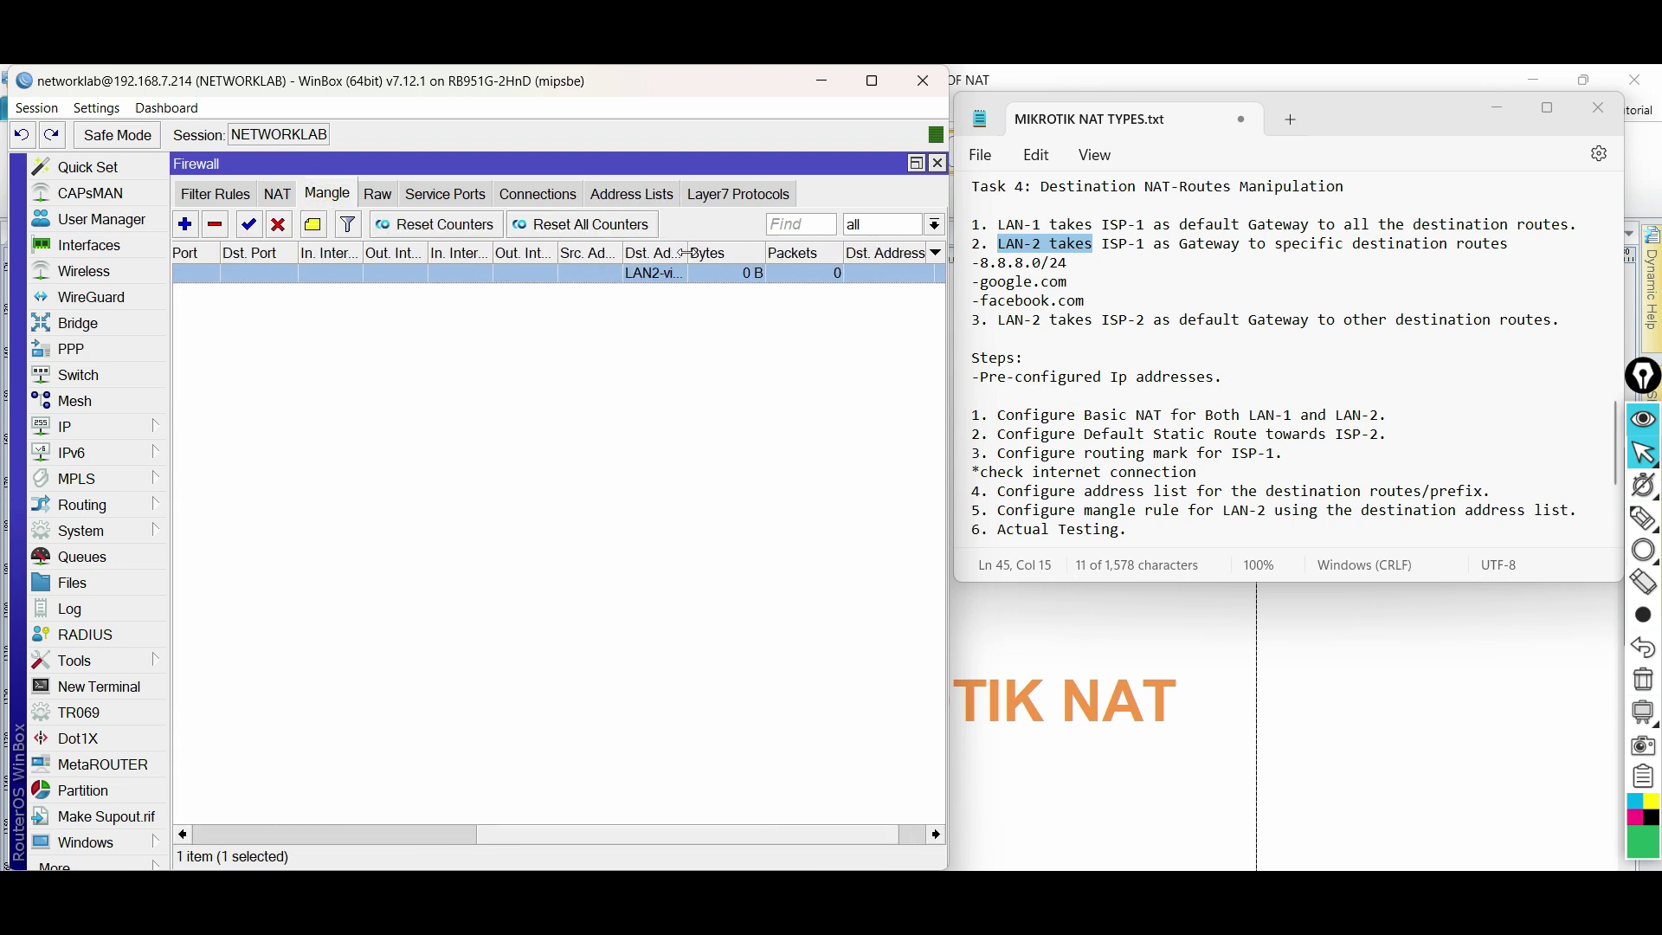
{"action": "double_click", "coordinate": [687, 254]}
{"action": "left_click_drag", "start_coordinate": [650, 840], "coordinate": [277, 794]}
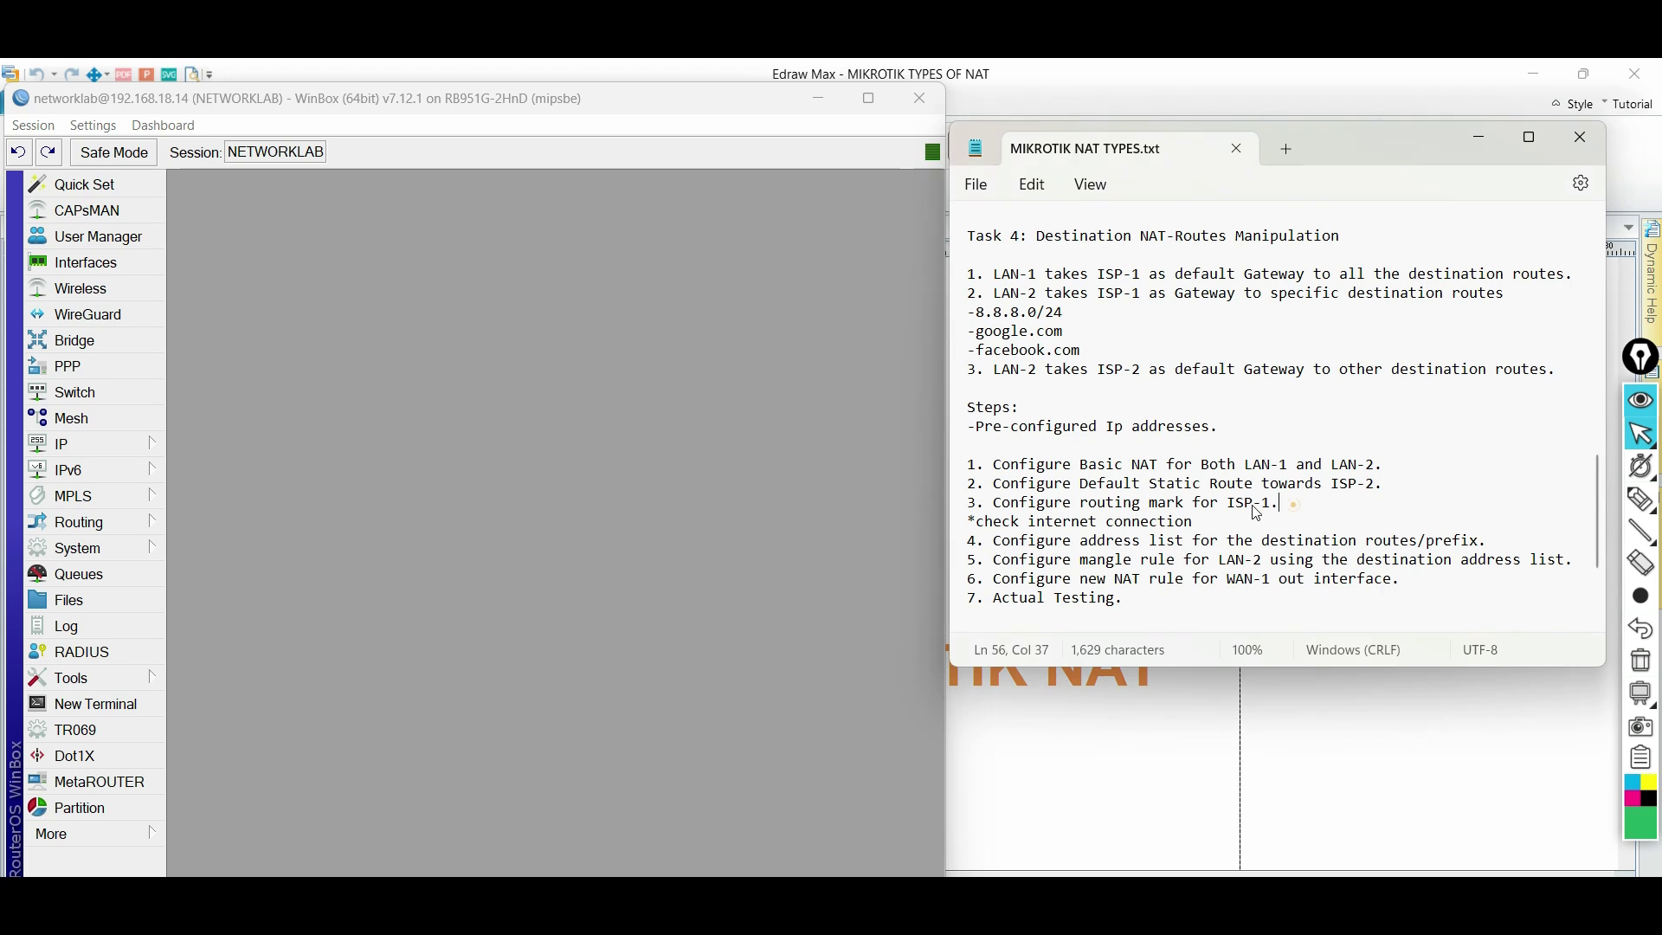
{"action": "left_click_drag", "start_coordinate": [1295, 504], "coordinate": [961, 506]}
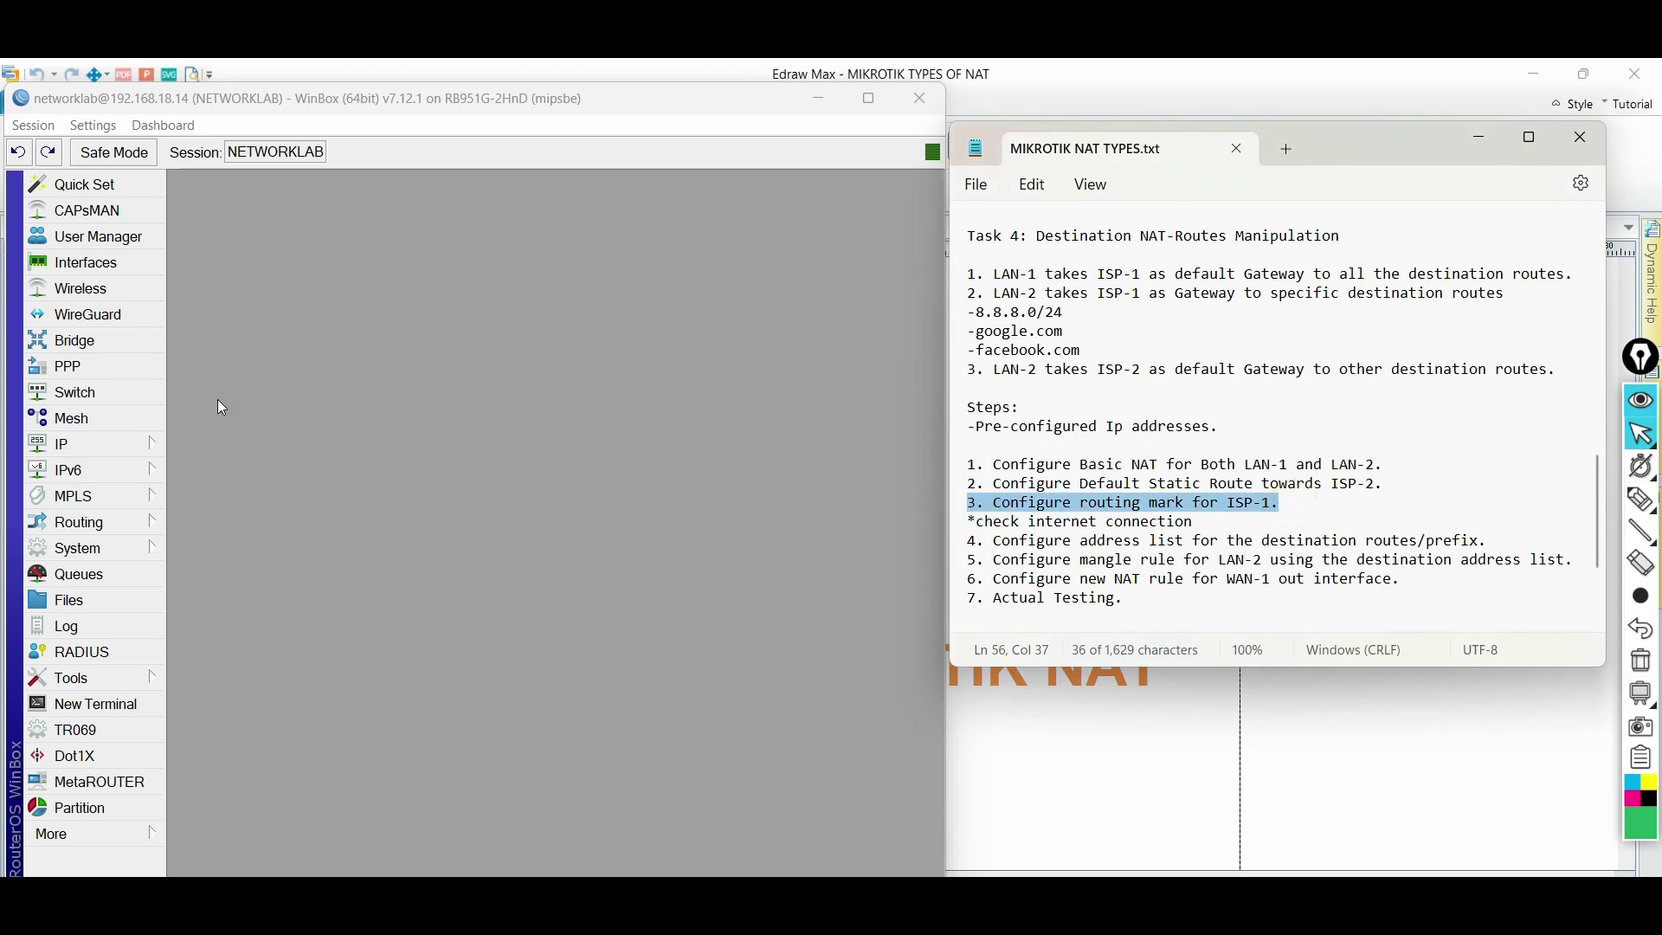
Step: Open the LAN-2 via WAN-1 route (0.0.0.0/0 via 192.168.7.1) and view its Routing Table choices
{"action": "left_click", "coordinate": [87, 444]}
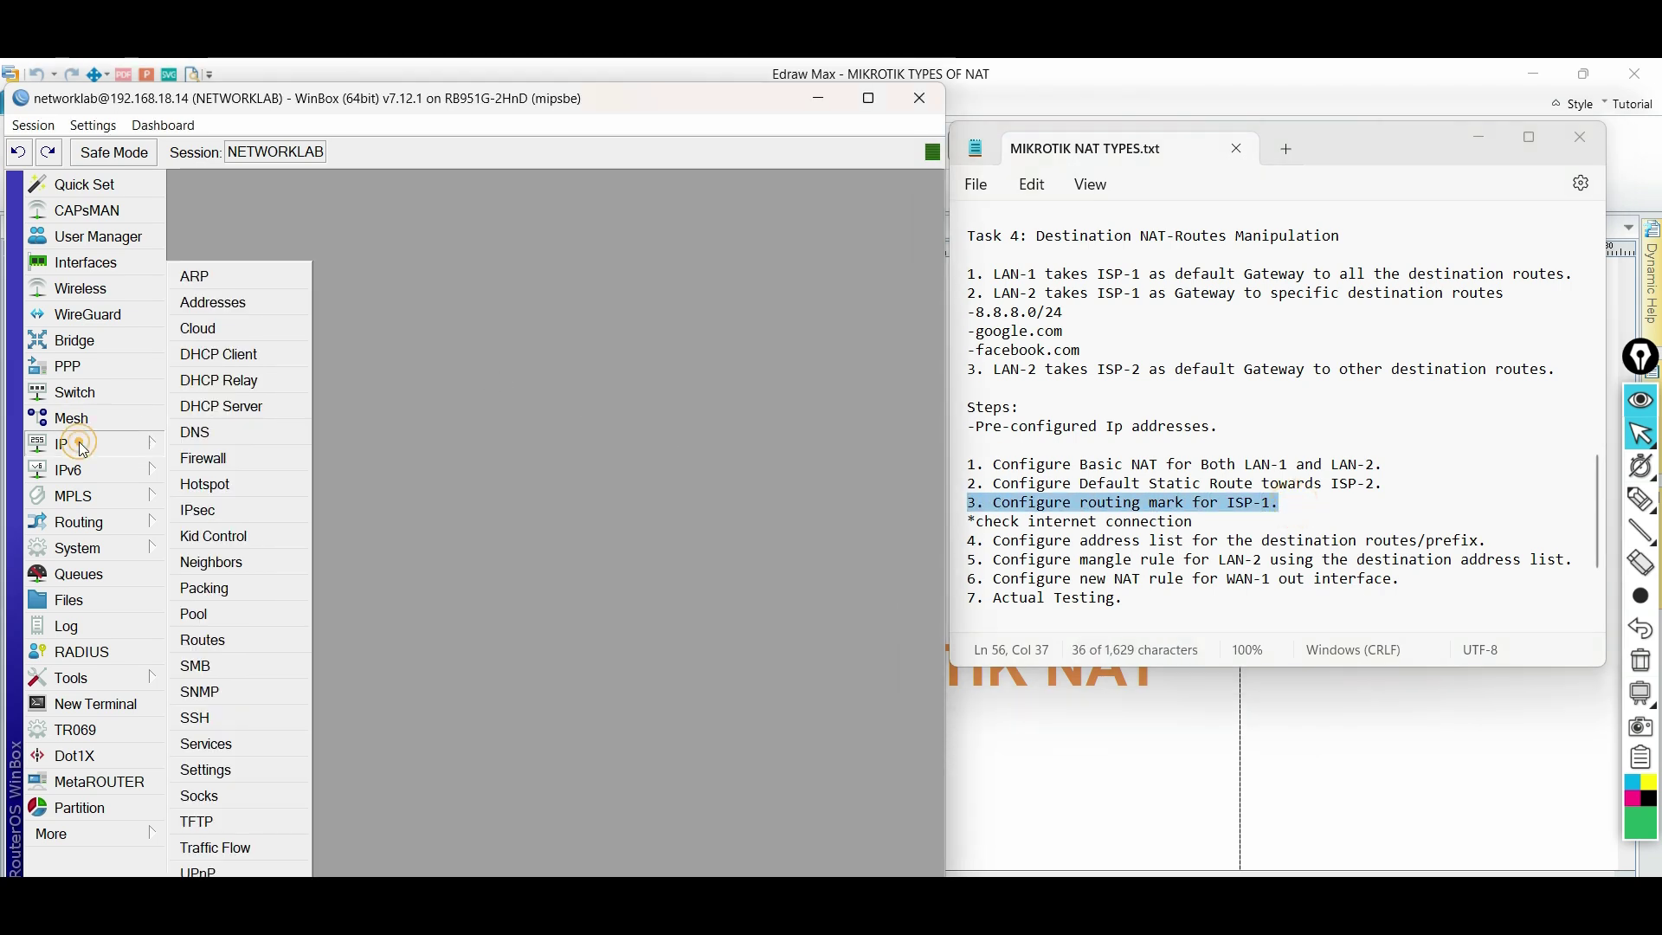
{"action": "left_click", "coordinate": [235, 654]}
{"action": "left_click", "coordinate": [298, 318]}
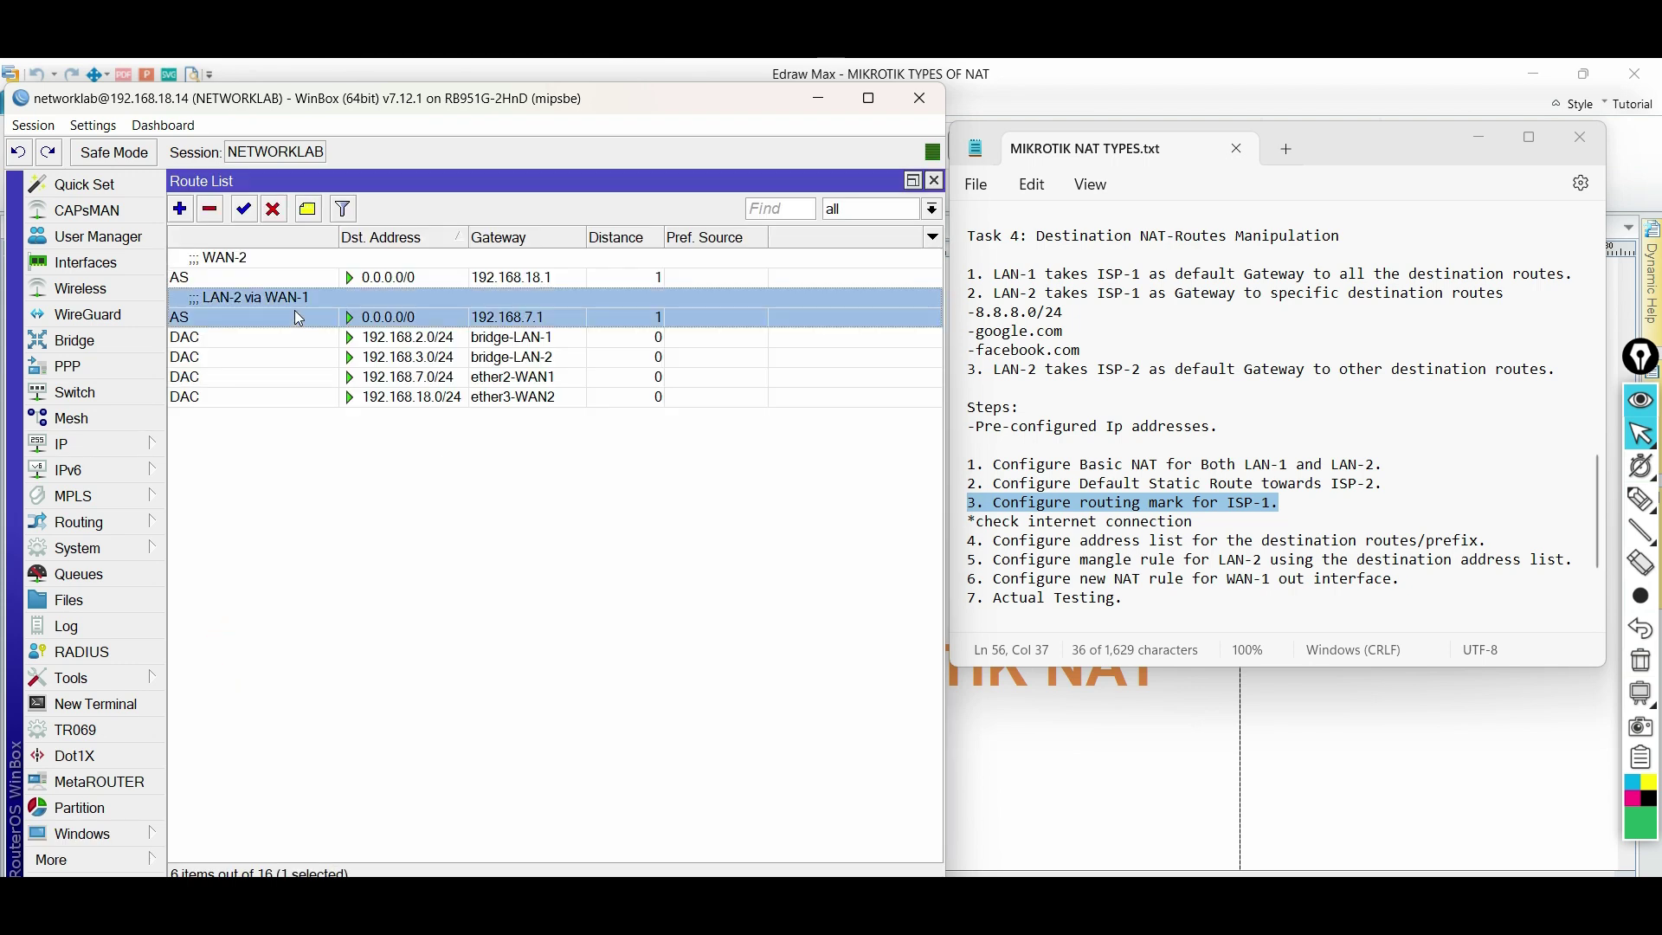
{"action": "double_click", "coordinate": [299, 318]}
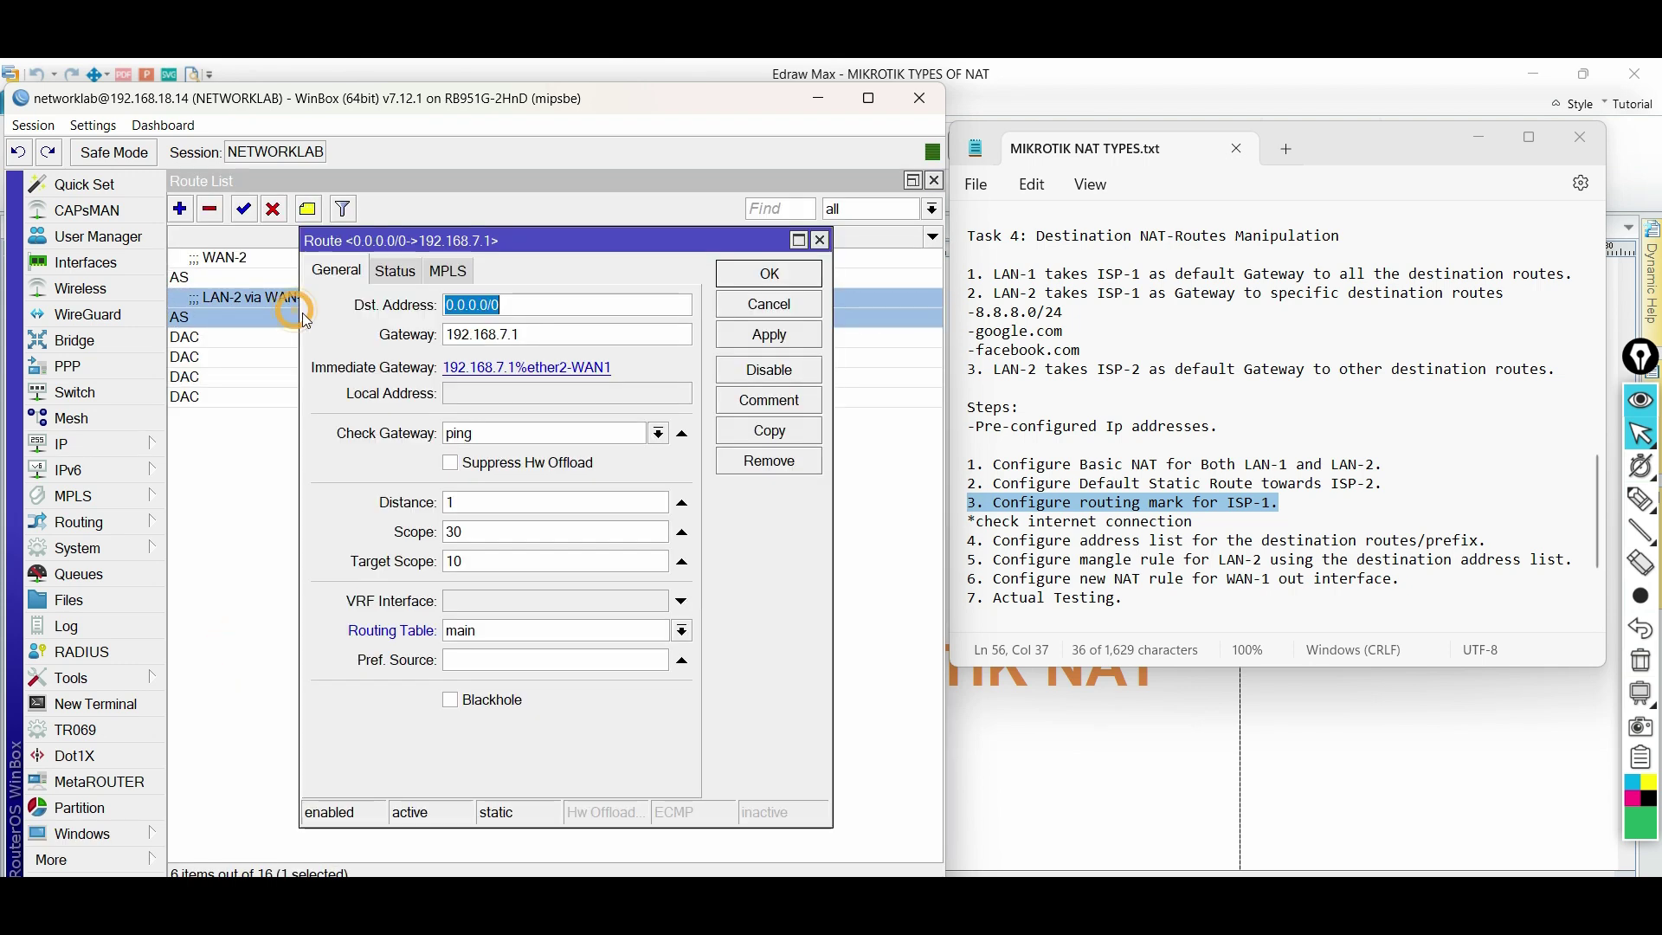
{"action": "left_click", "coordinate": [458, 634]}
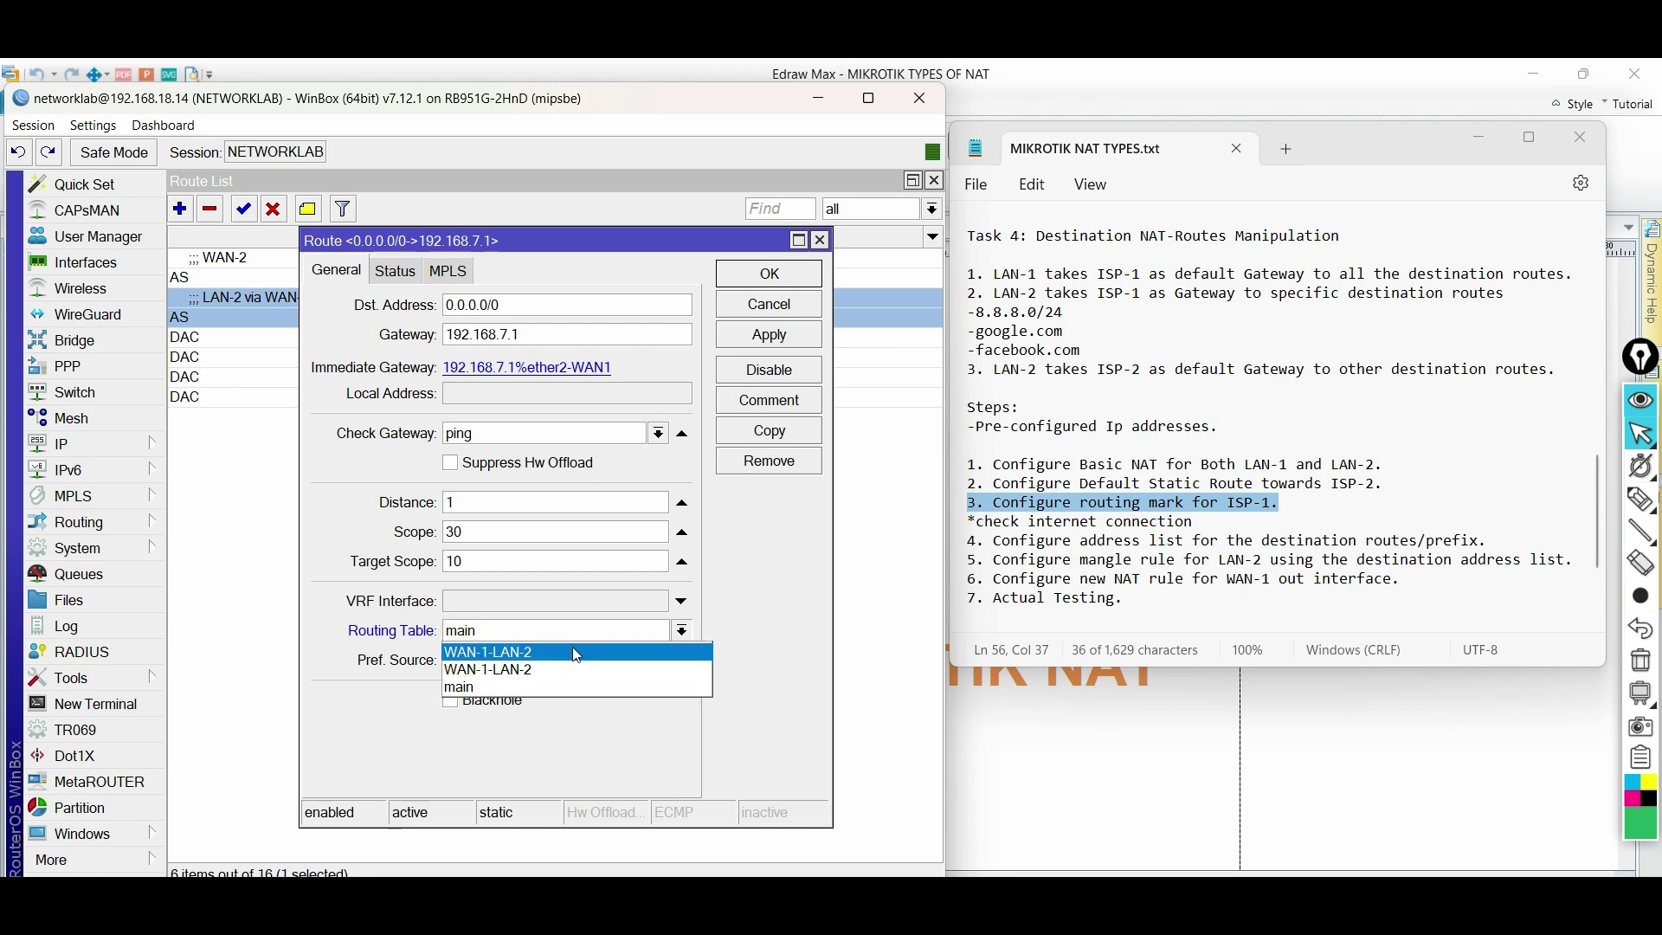
Step: Remove duplicate routing table 1 in the terminal and re-list to confirm main and fib WAN-1-LAN-2 remain
{"action": "left_click", "coordinate": [84, 704]}
{"action": "left_click", "coordinate": [84, 704]}
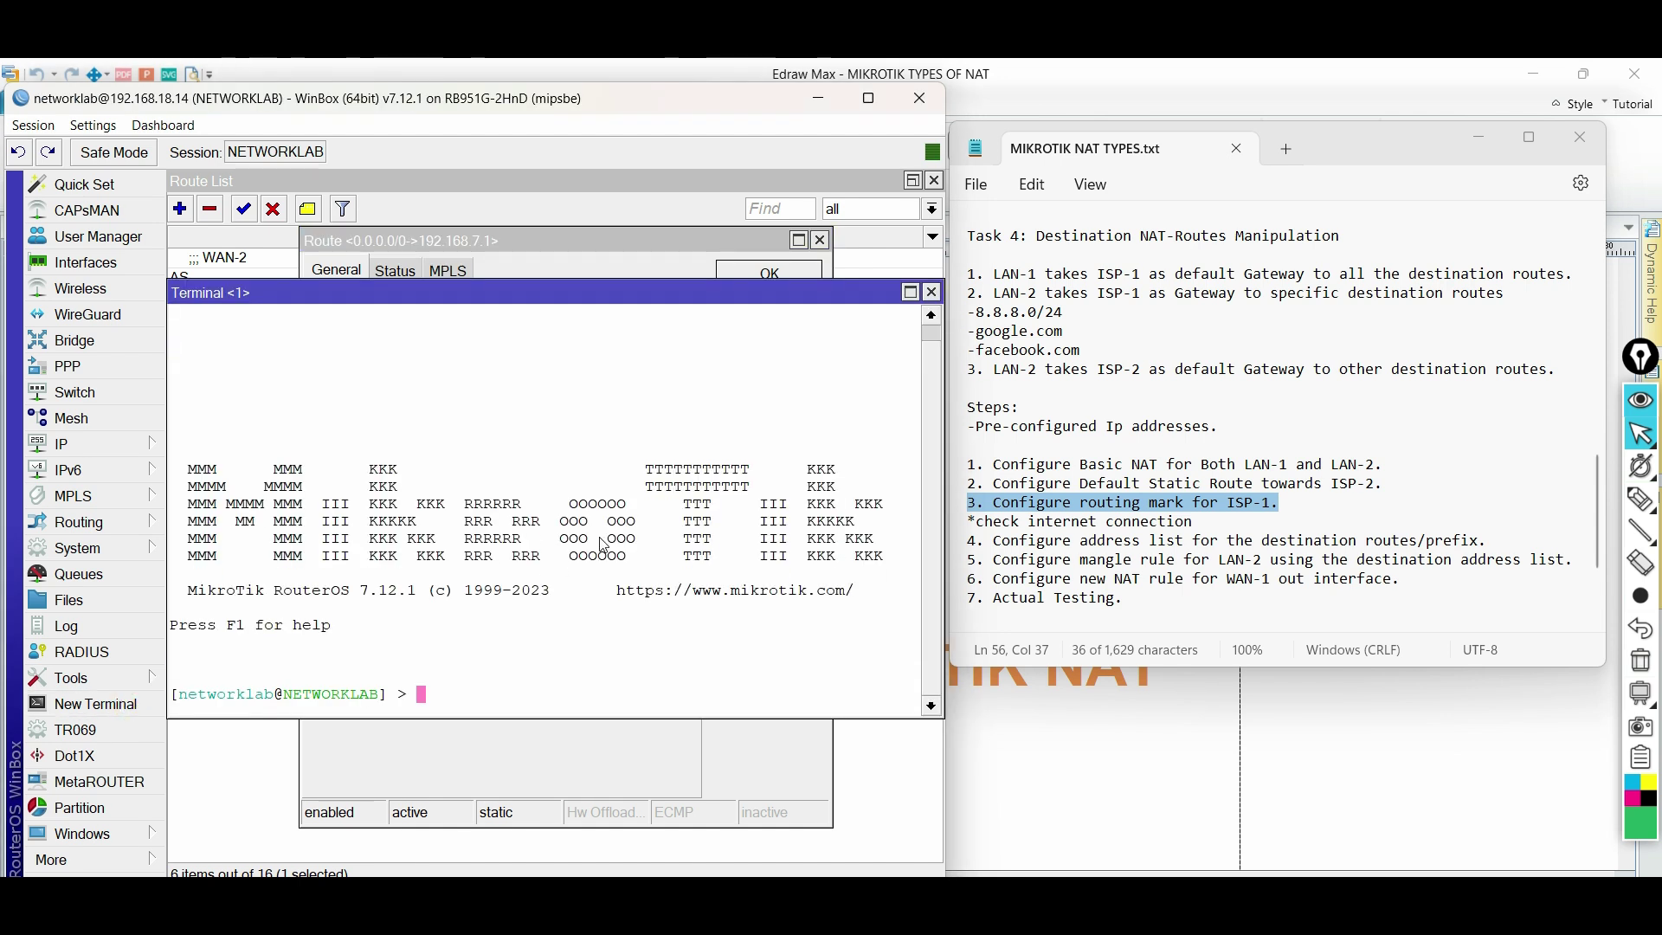
{"action": "type", "text": "routing/table/print"}
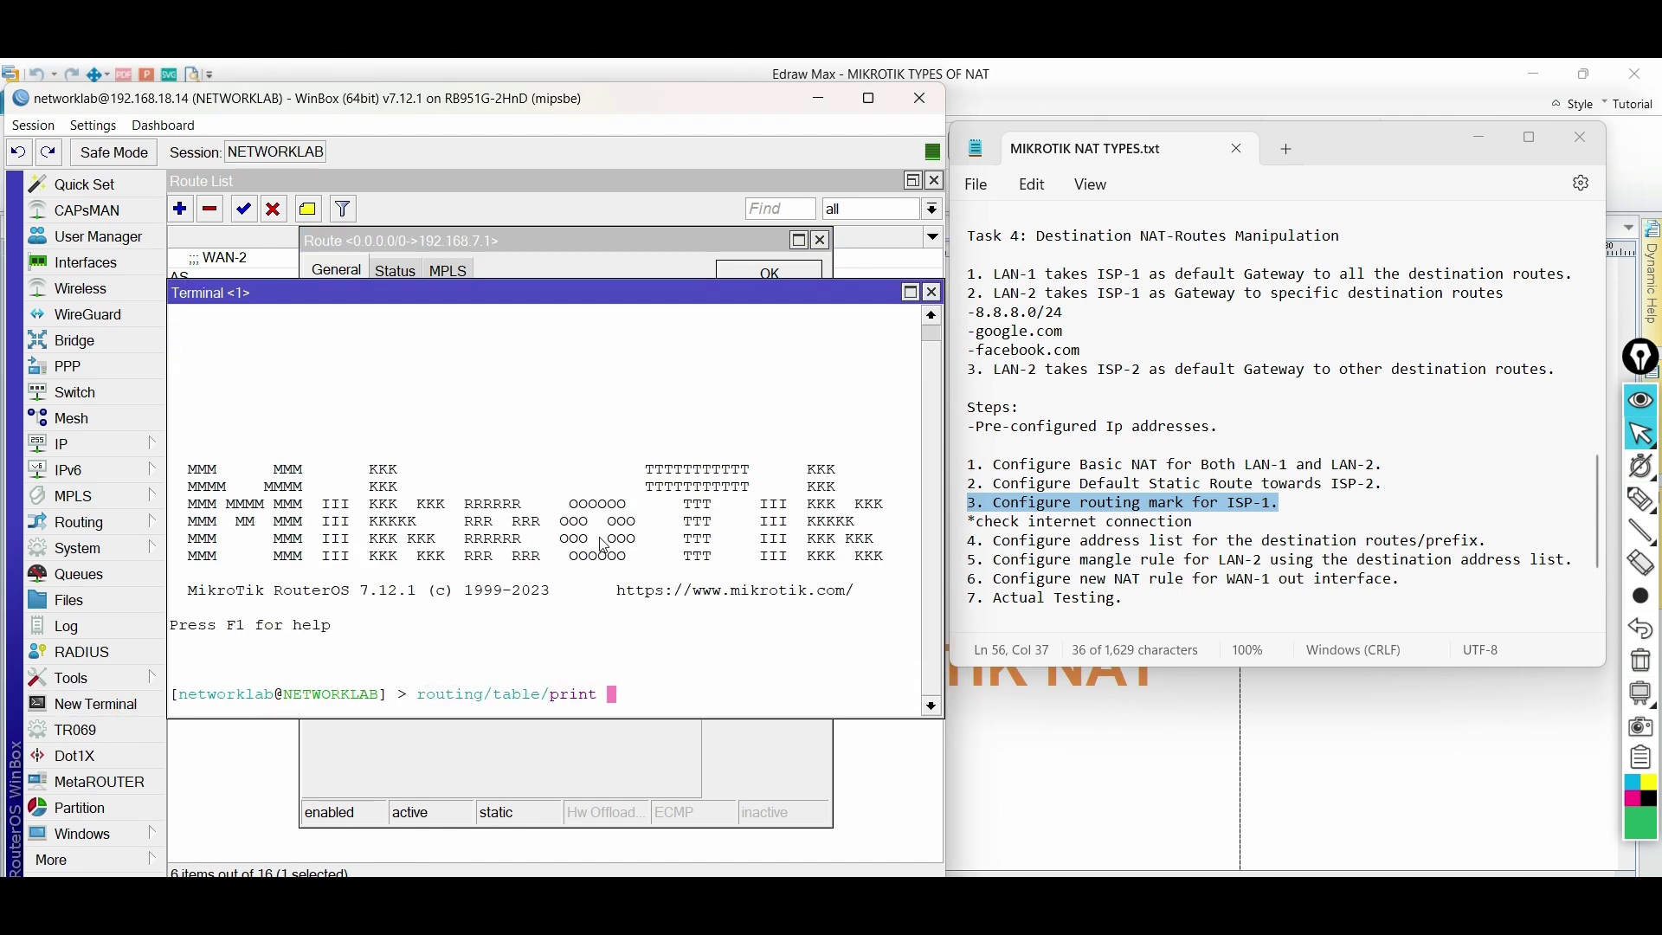
{"action": "key", "text": "Return"}
{"action": "key", "text": "Up"}
{"action": "key", "text": "BackSpace"}
{"action": "key", "text": "BackSpace"}
{"action": "key", "text": "BackSpace"}
{"action": "key", "text": "BackSpace"}
{"action": "key", "text": "BackSpace"}
{"action": "type", "text": "remove 1"}
{"action": "key", "text": "Return"}
{"action": "key", "text": "Return"}
{"action": "key", "text": "Return"}
{"action": "key", "text": "Return"}
{"action": "key", "text": "Return"}
{"action": "key", "text": "Return"}
{"action": "key", "text": "Return"}
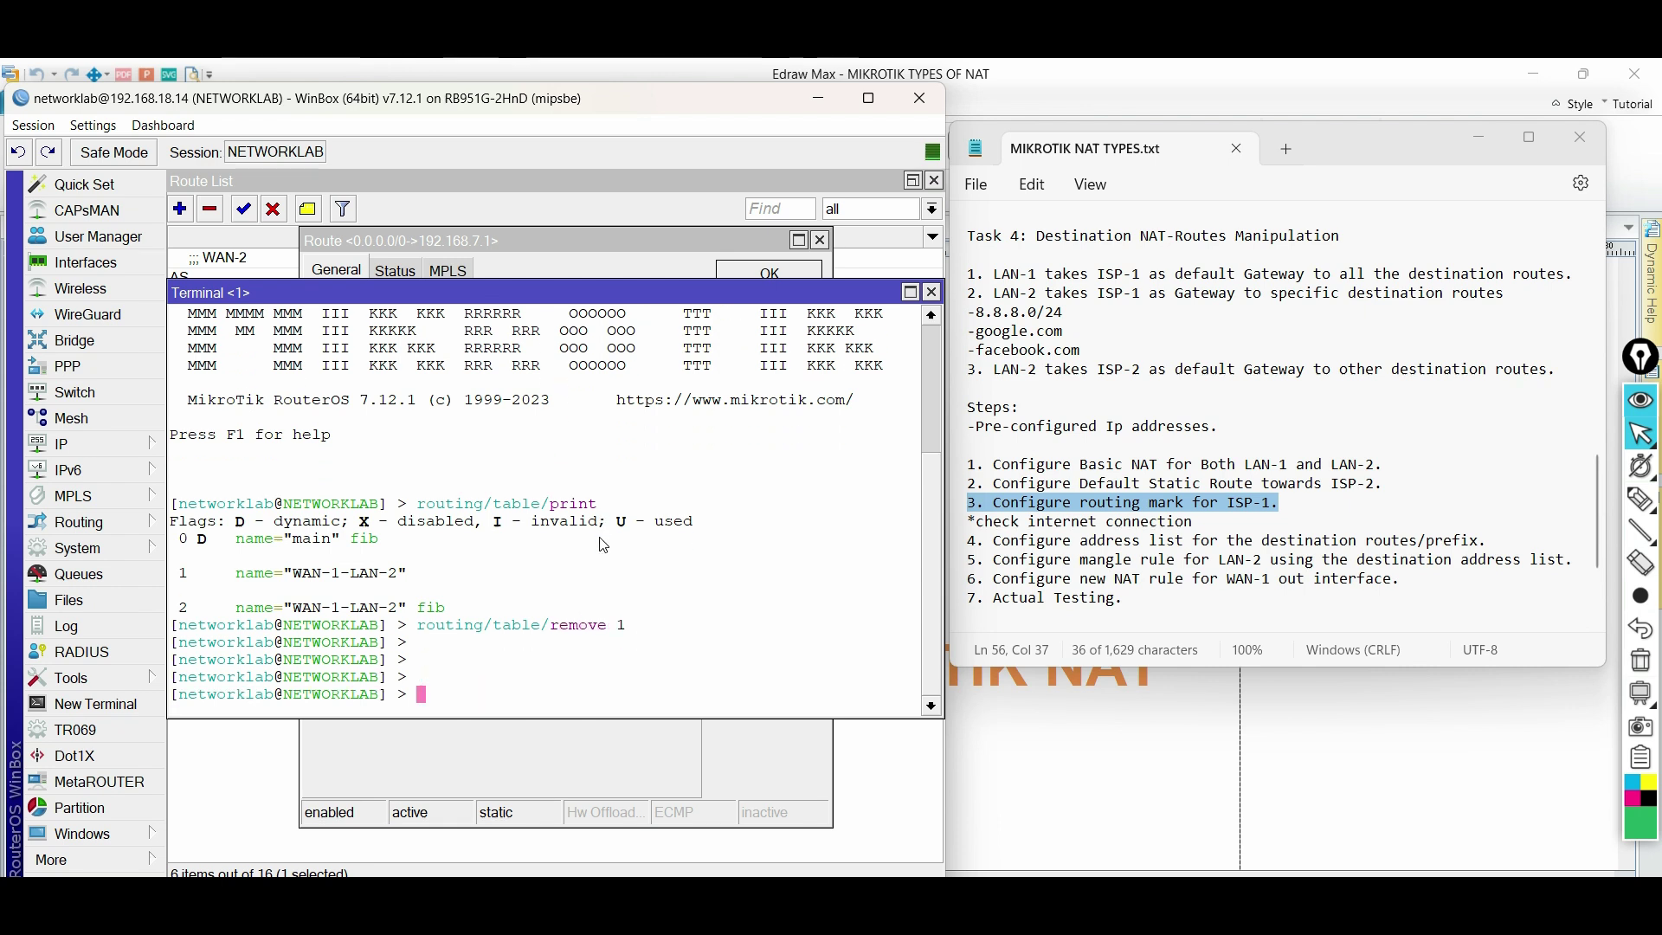
{"action": "key", "text": "Up"}
{"action": "key", "text": "Up"}
{"action": "key", "text": "Return"}
{"action": "key", "text": "Return"}
{"action": "key", "text": "Return"}
{"action": "key", "text": "Return"}
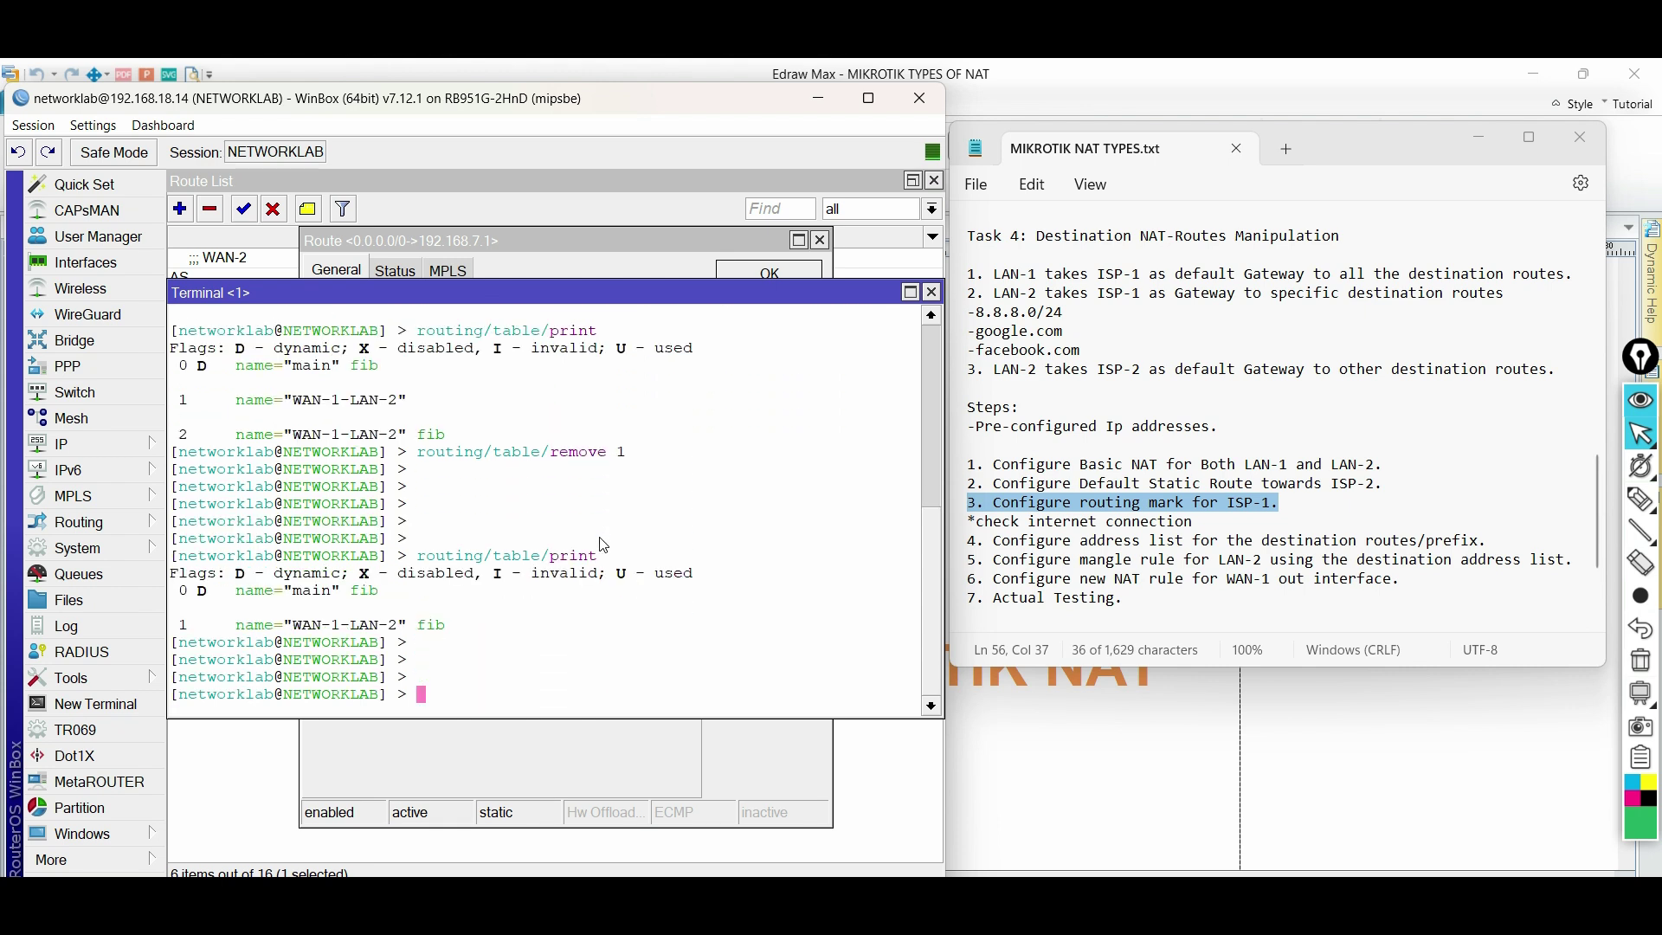
Step: Put the LAN-2 via WAN-1 route in table WAN-1-LAN-2 and add notes step 6 about a NAT rule
{"action": "left_click", "coordinate": [932, 292]}
{"action": "left_click", "coordinate": [656, 631]}
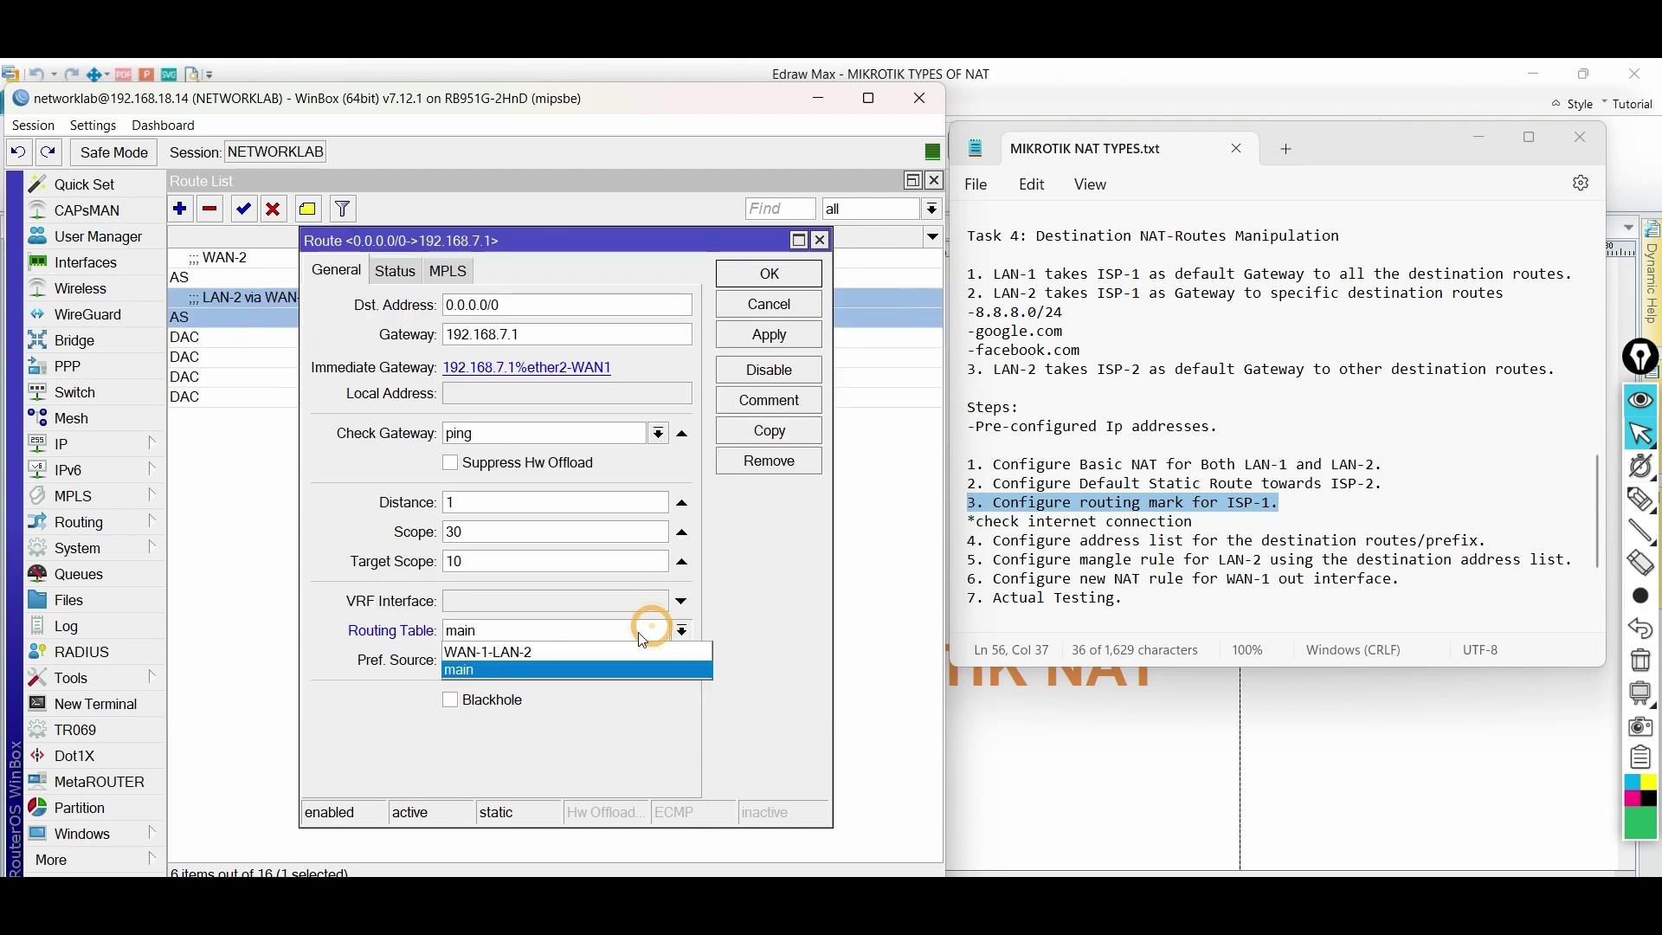
{"action": "left_click", "coordinate": [607, 651]}
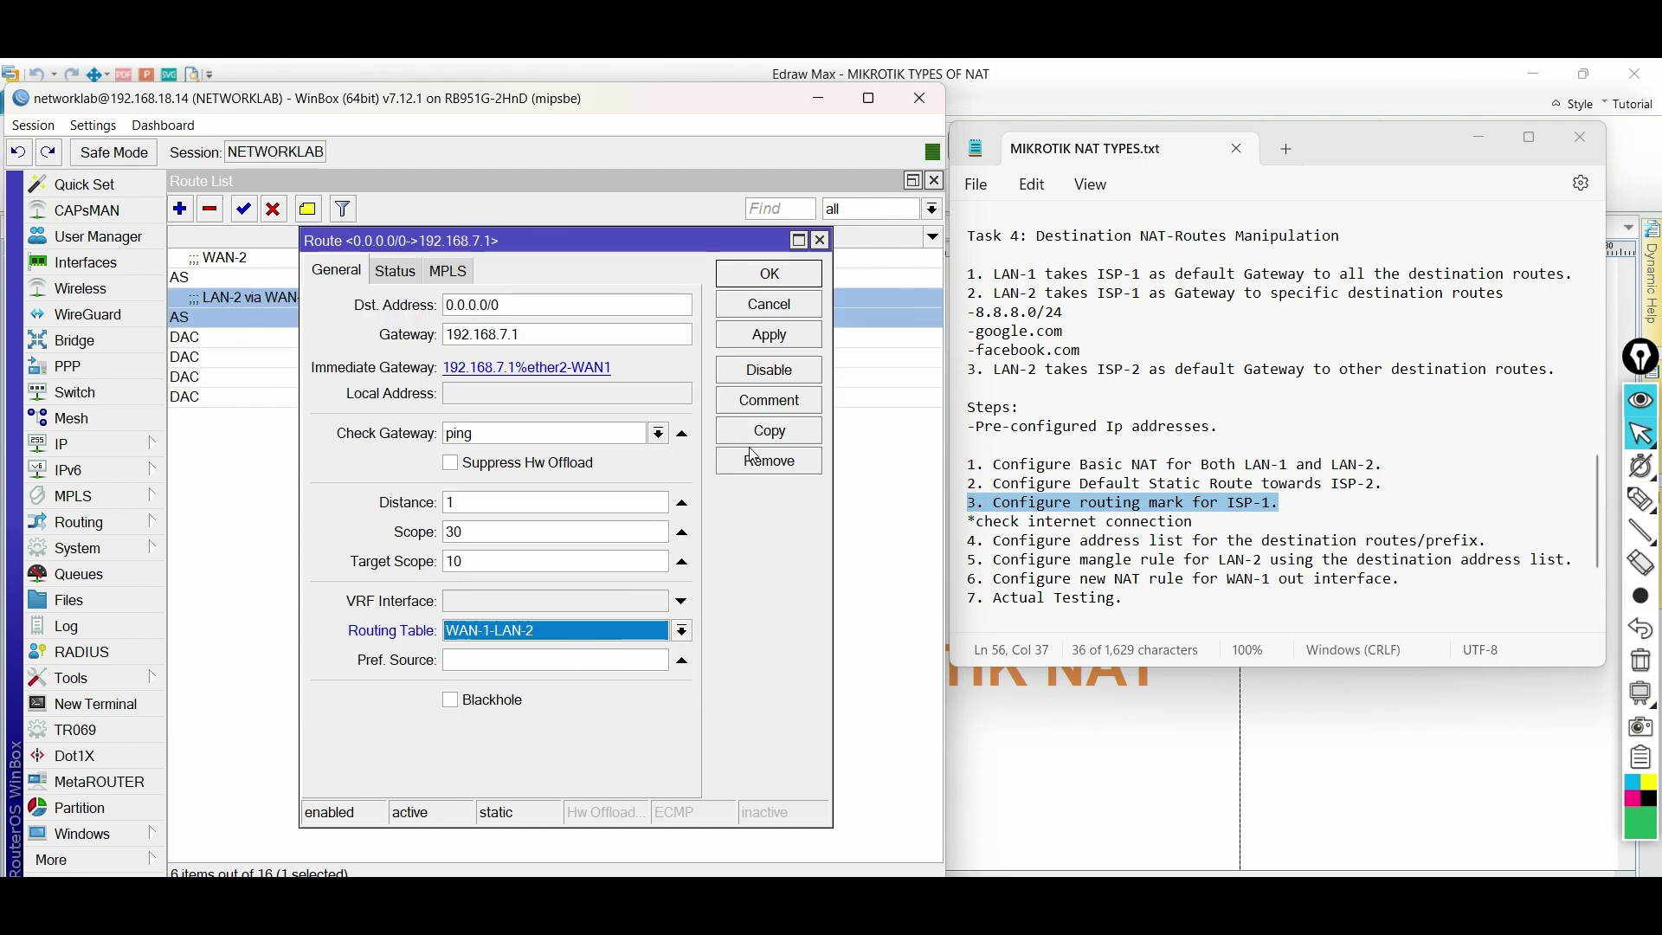
{"action": "left_click", "coordinate": [779, 353]}
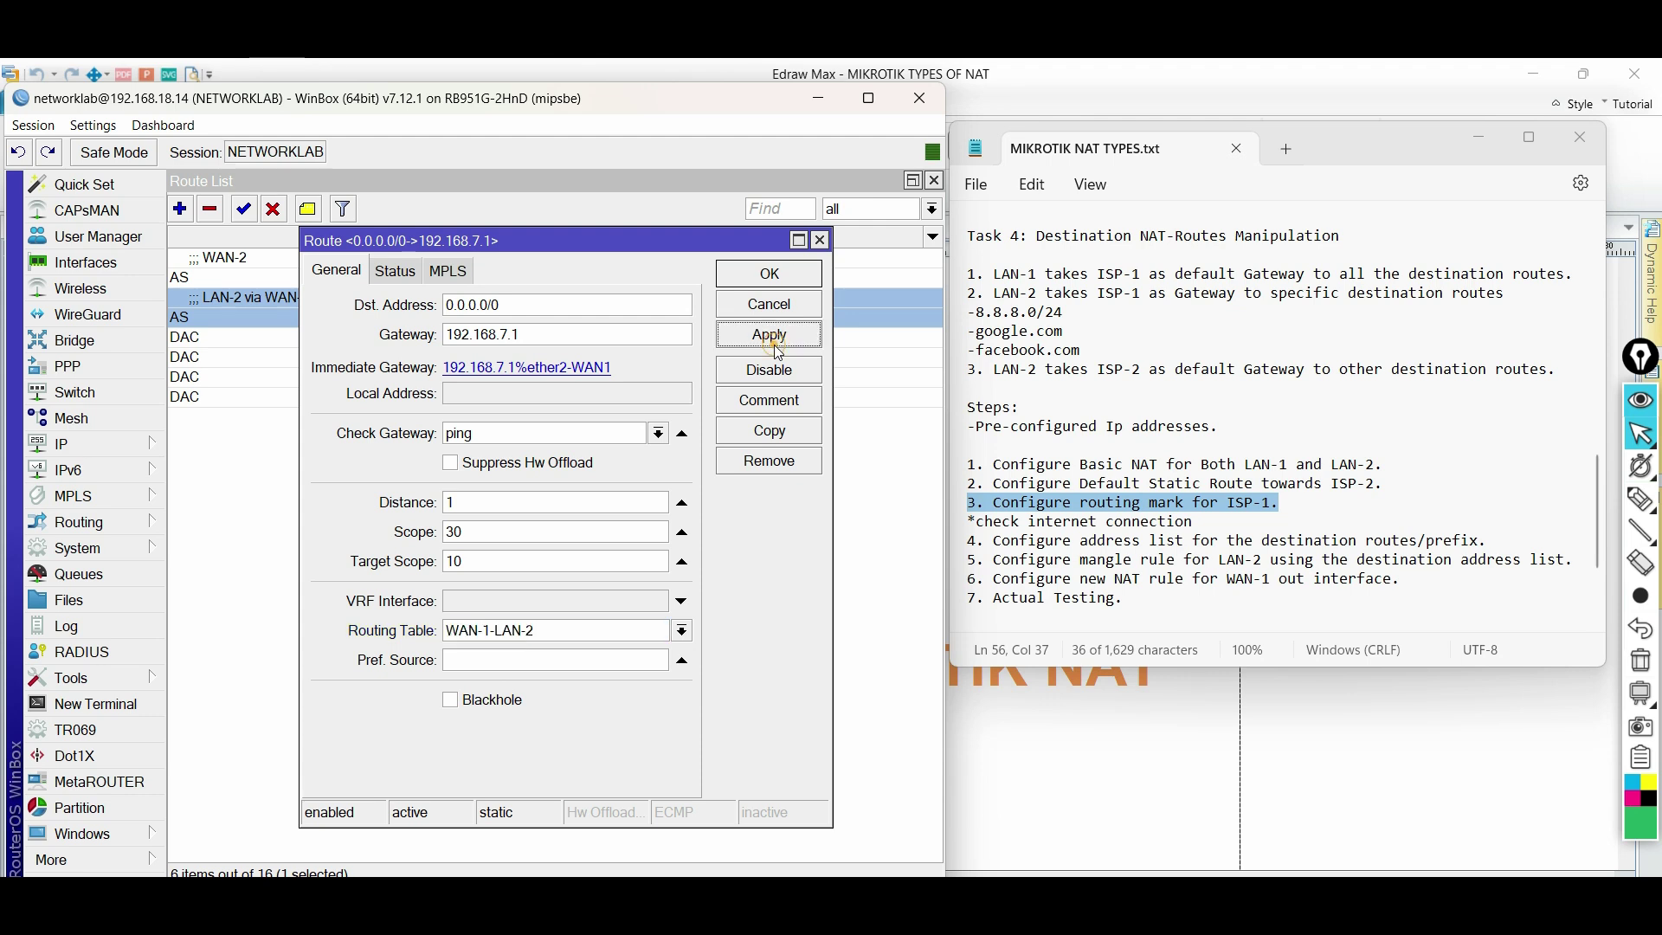
{"action": "left_click", "coordinate": [775, 274]}
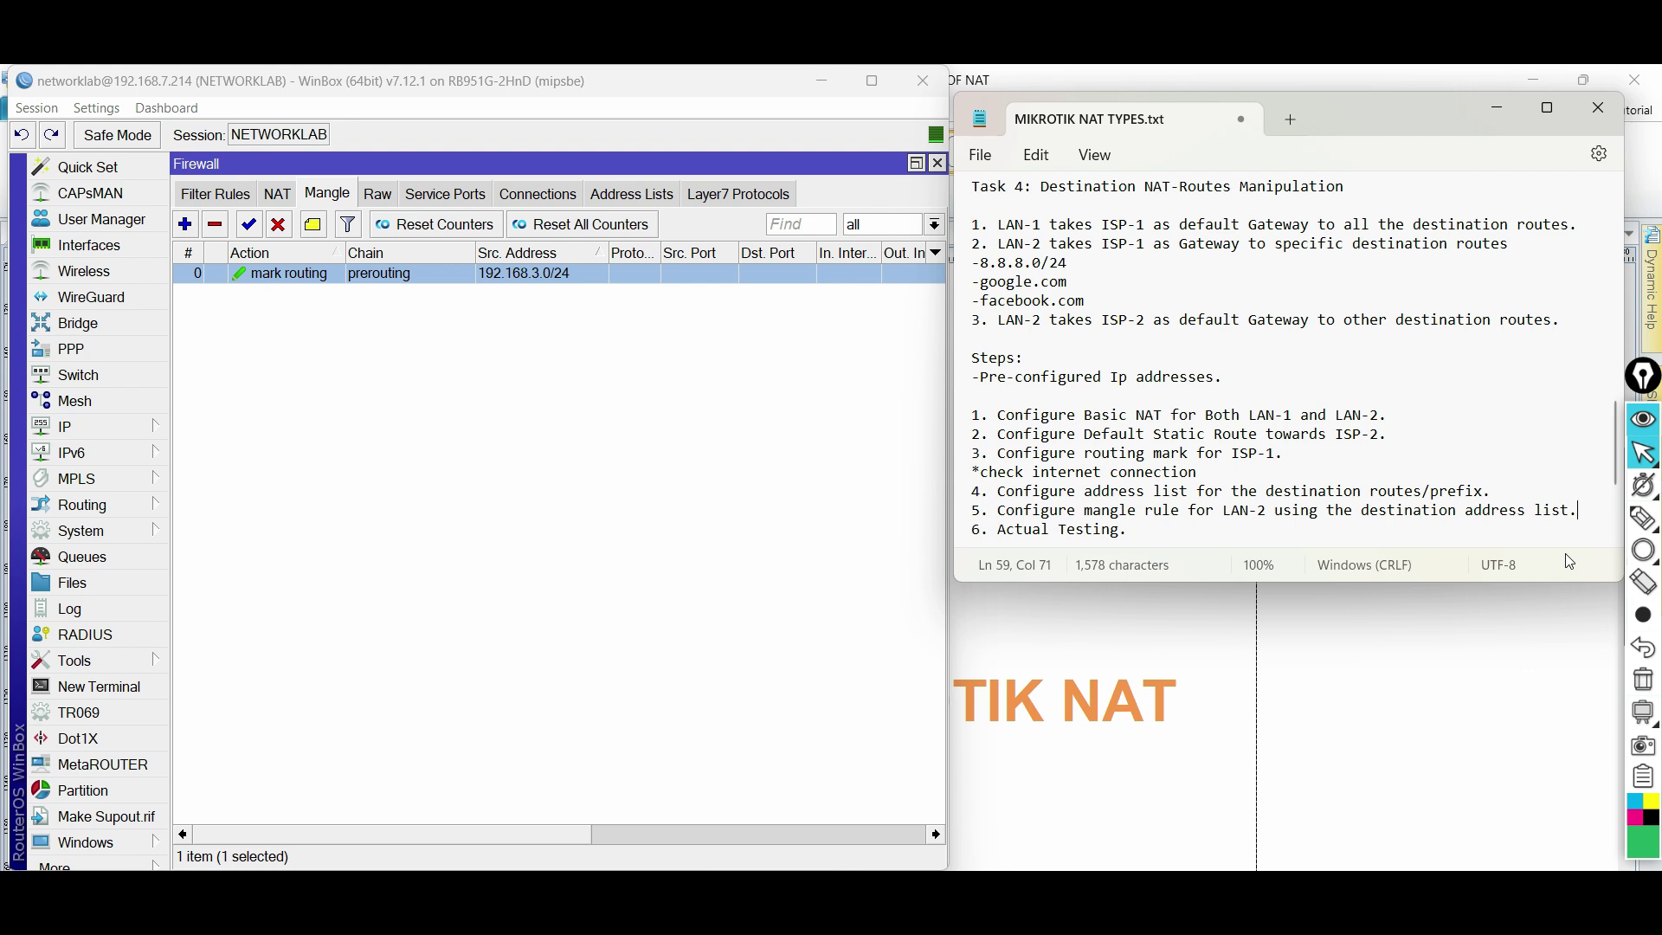
{"action": "key", "text": "Return"}
{"action": "type", "text": "6. Configure new NAT rule for WAN-2 out interface."}
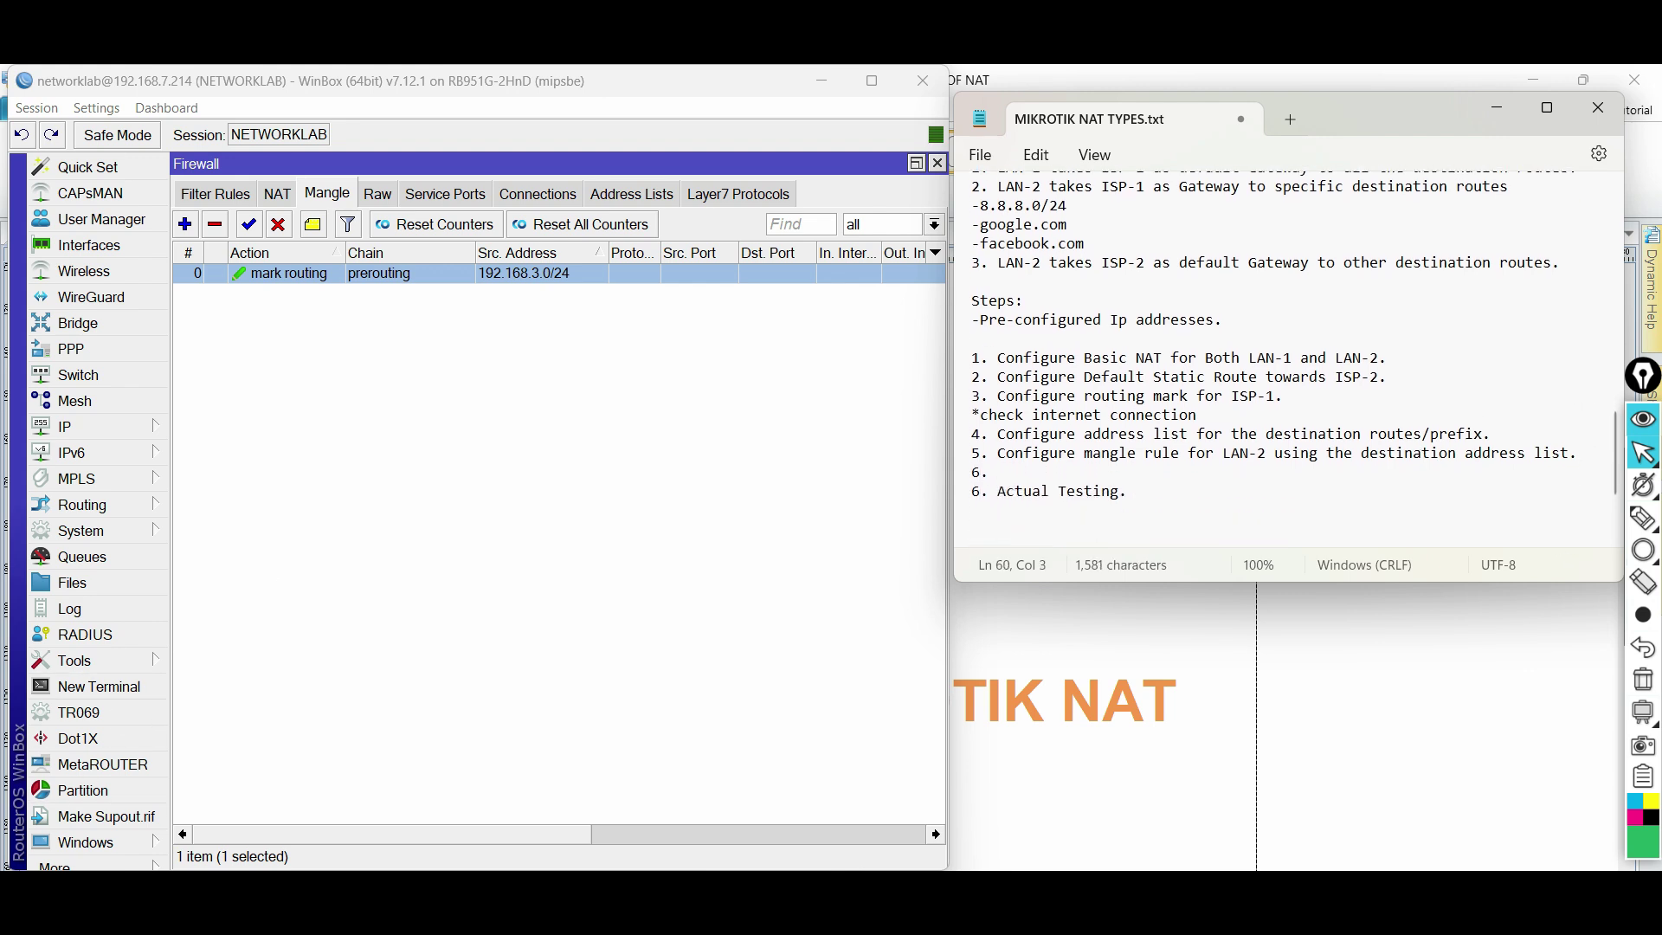
Step: Renumber the testing step to 7 in the notes and drag the LAN-2 masquerade rule above LAN-1
{"action": "left_click", "coordinate": [857, 671]}
{"action": "left_click_drag", "start_coordinate": [1406, 473], "coordinate": [974, 490]}
{"action": "left_click", "coordinate": [975, 490]}
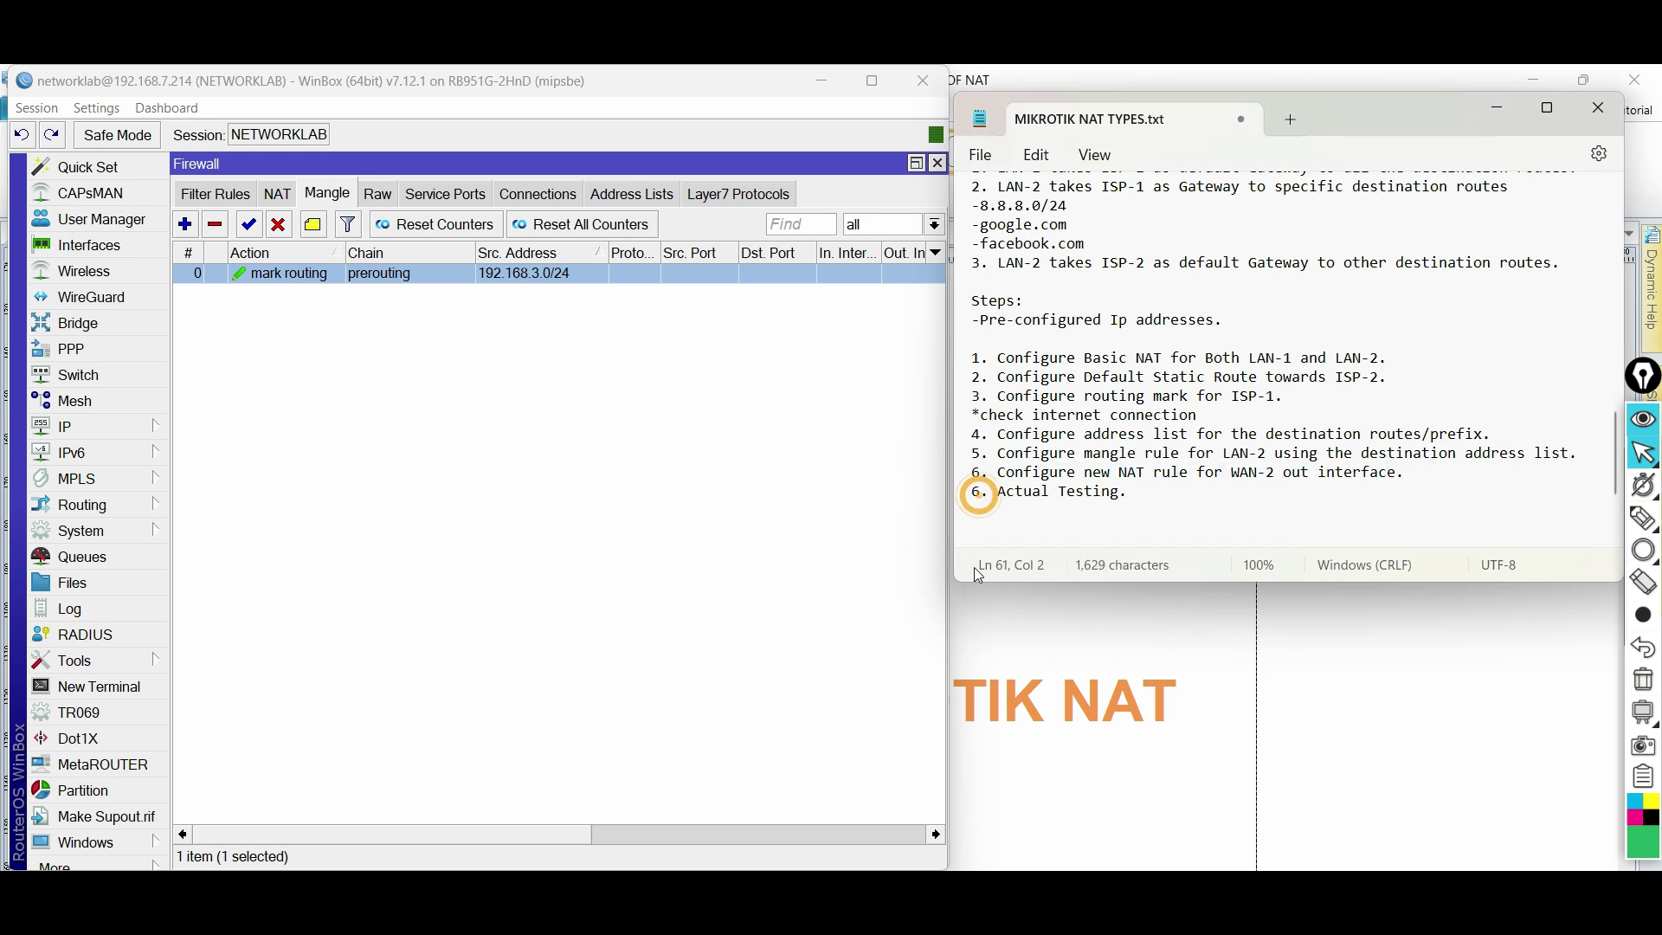
{"action": "key", "text": "BackSpace"}
{"action": "type", "text": "7"}
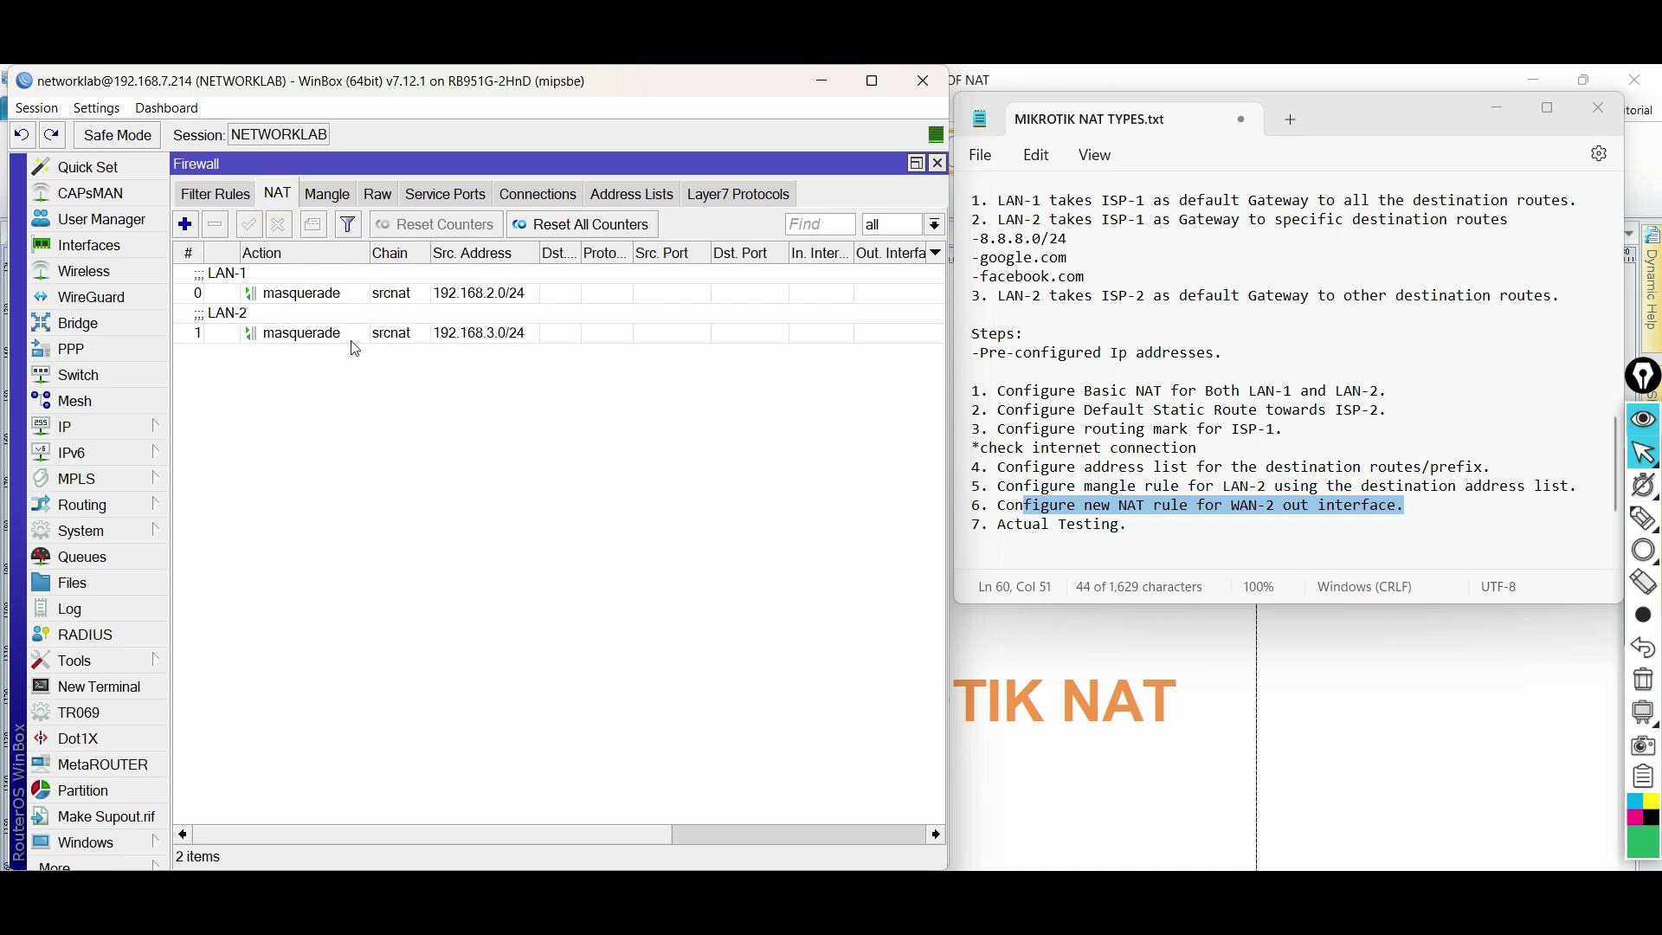
{"action": "left_click", "coordinate": [351, 336]}
{"action": "left_click_drag", "start_coordinate": [350, 336], "coordinate": [347, 273]}
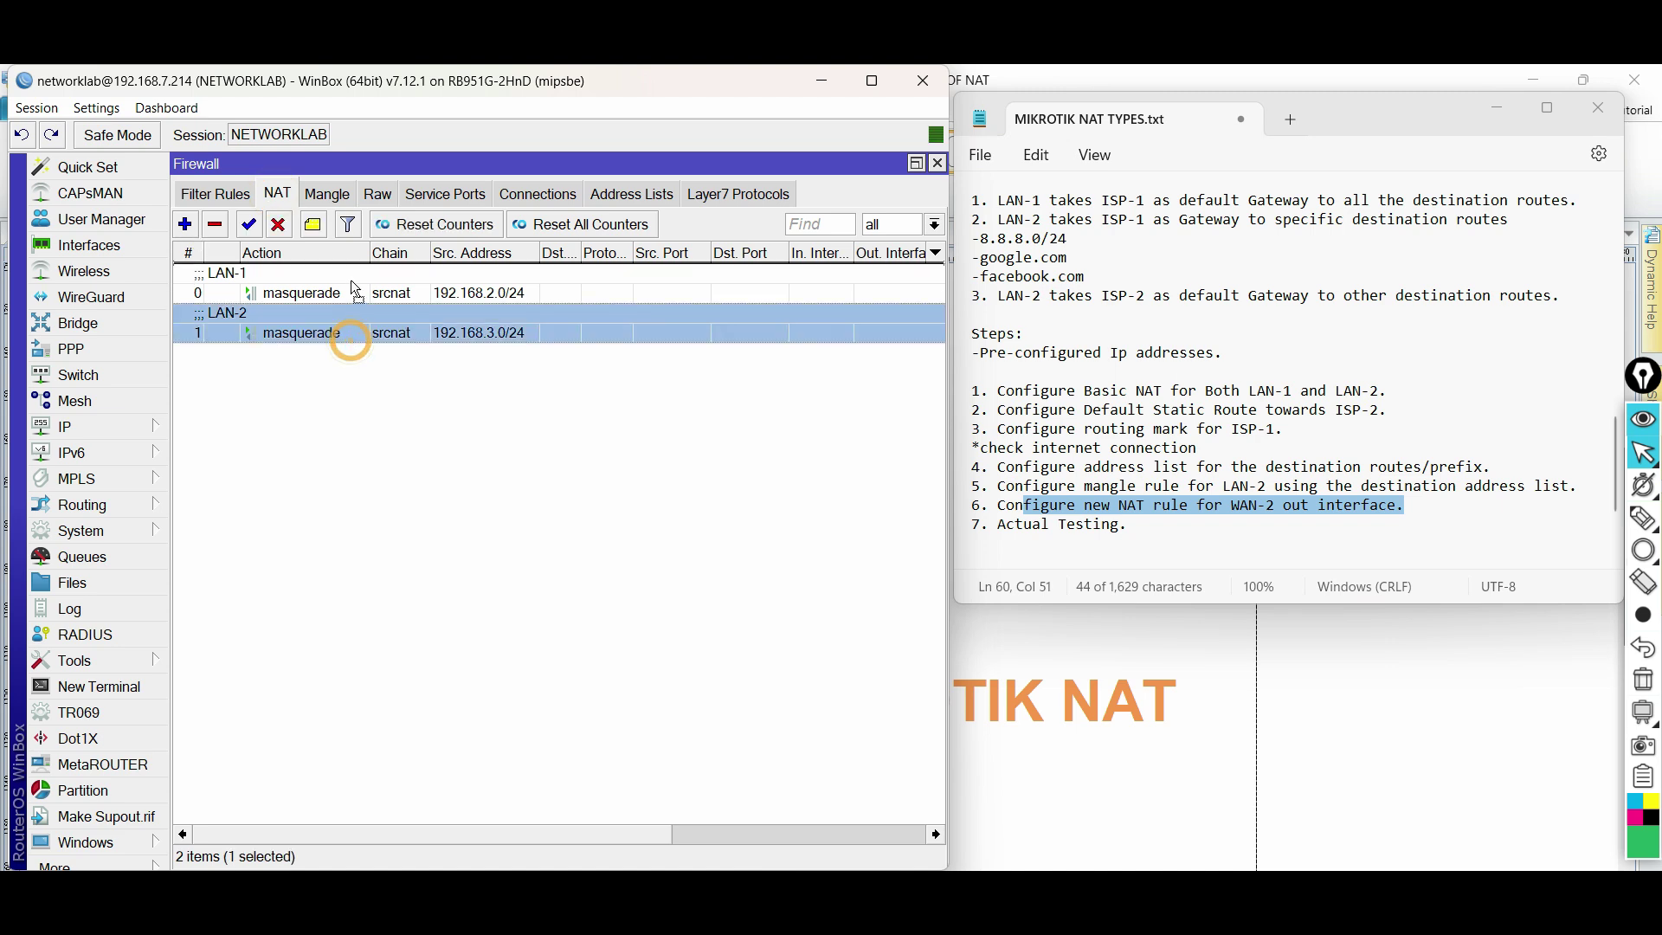
Step: Start a new srcnat NAT rule with Out. Interface ether2-WAN1
{"action": "left_click", "coordinate": [185, 224]}
{"action": "left_click", "coordinate": [379, 533]}
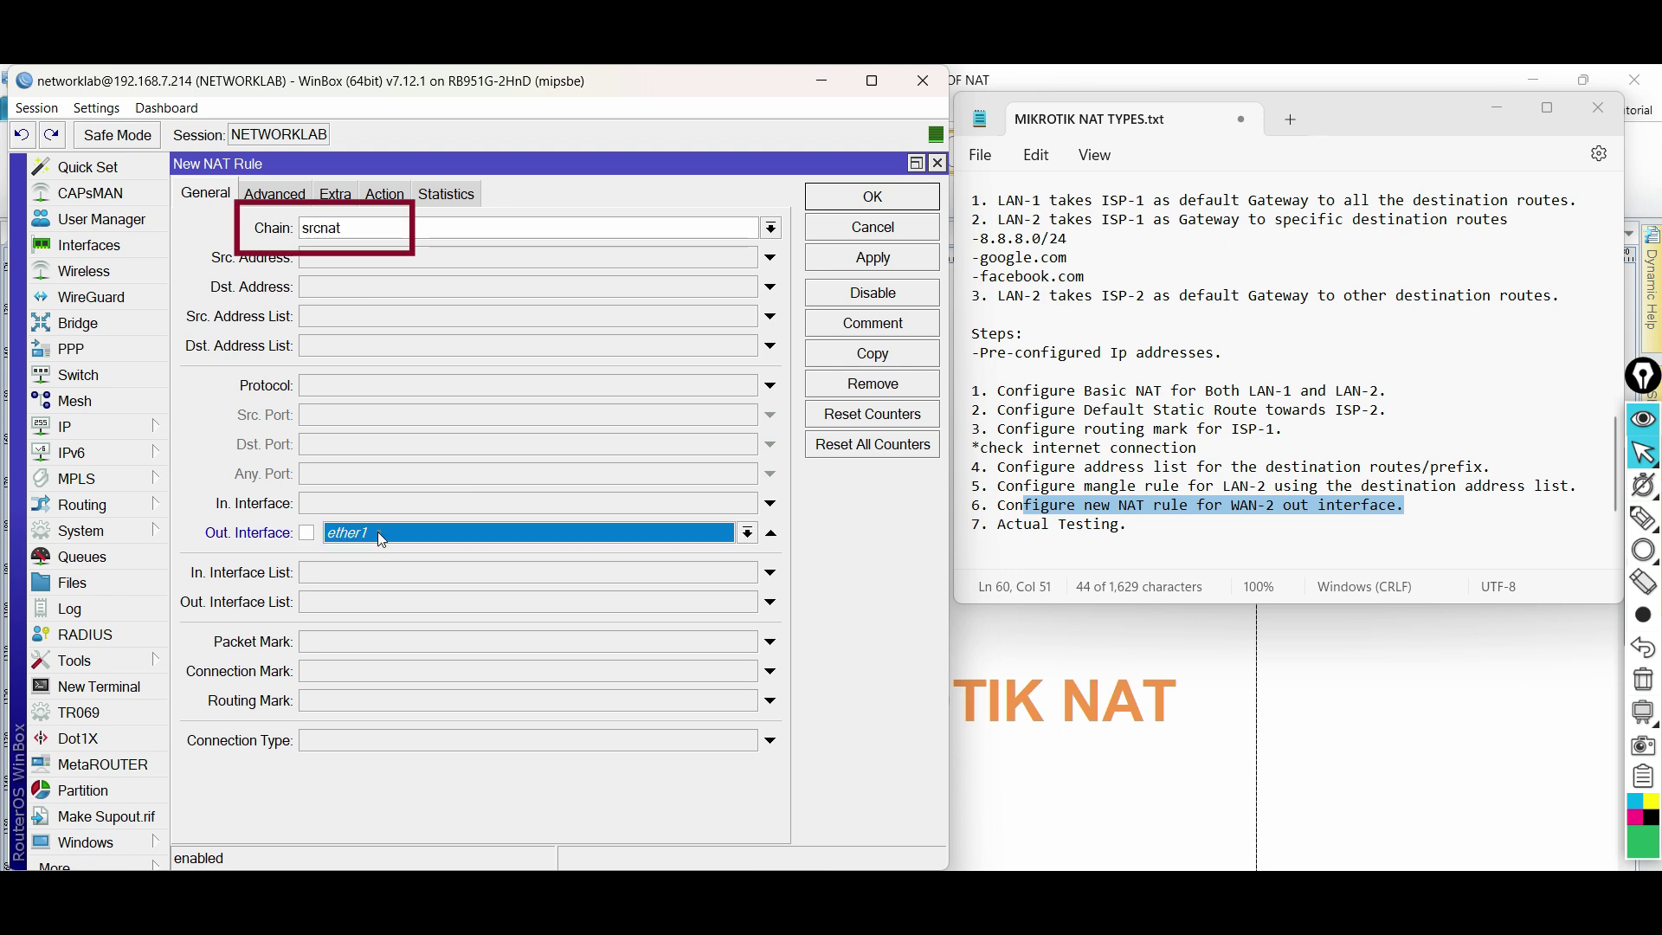
{"action": "left_click", "coordinate": [746, 532]}
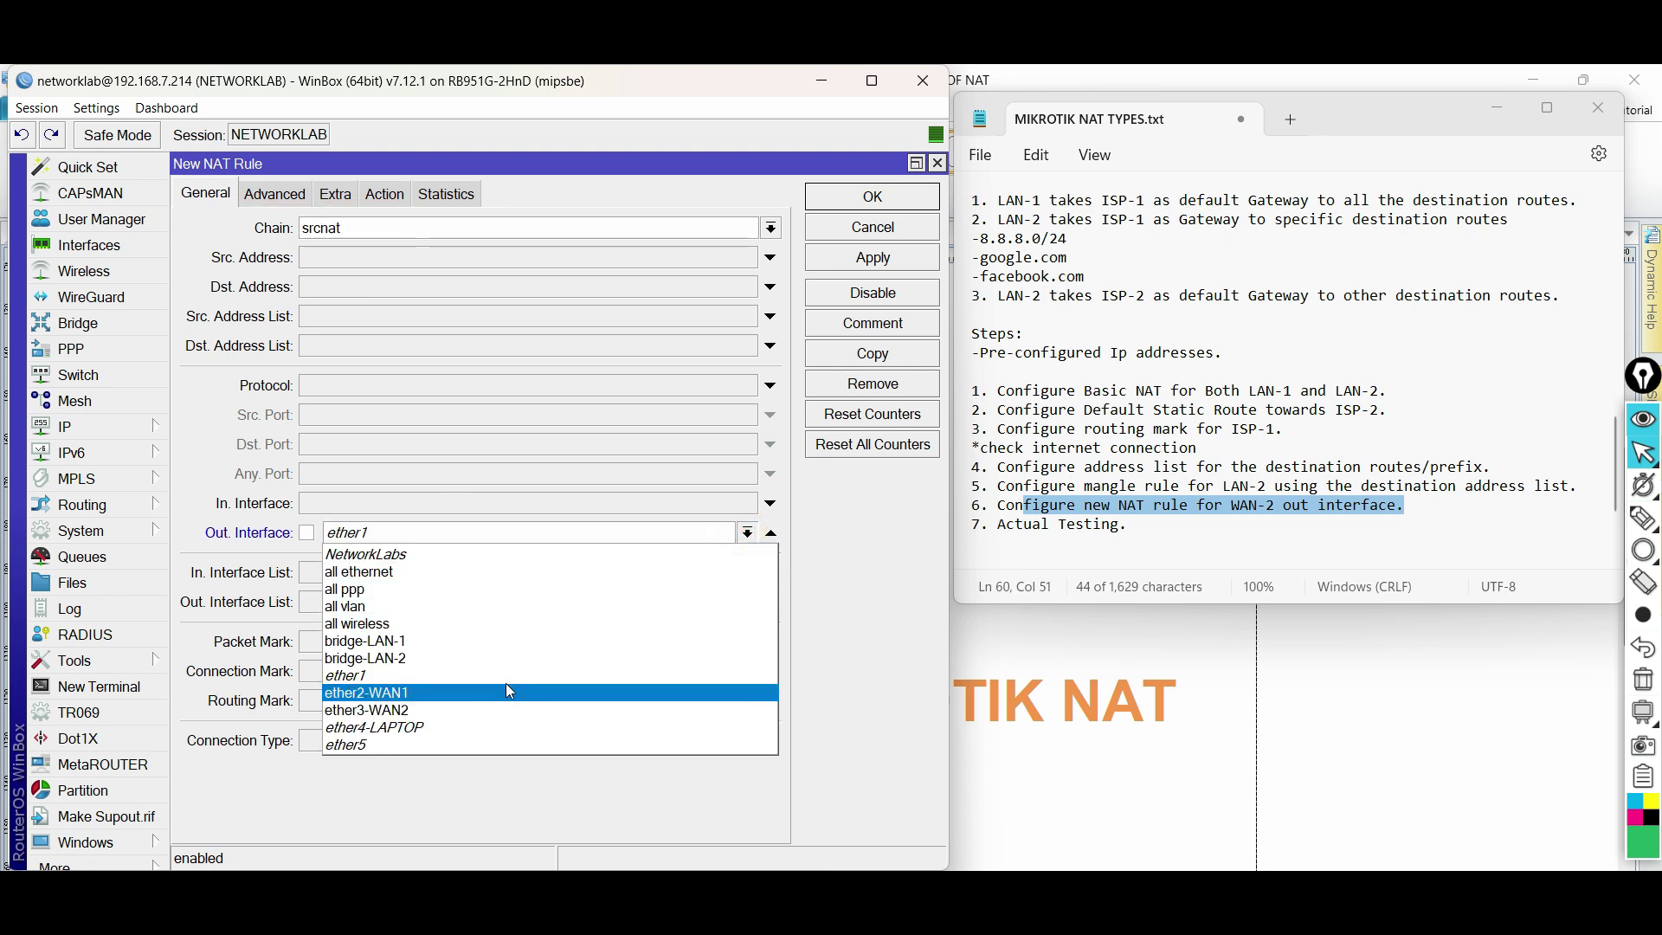
{"action": "left_click", "coordinate": [474, 701]}
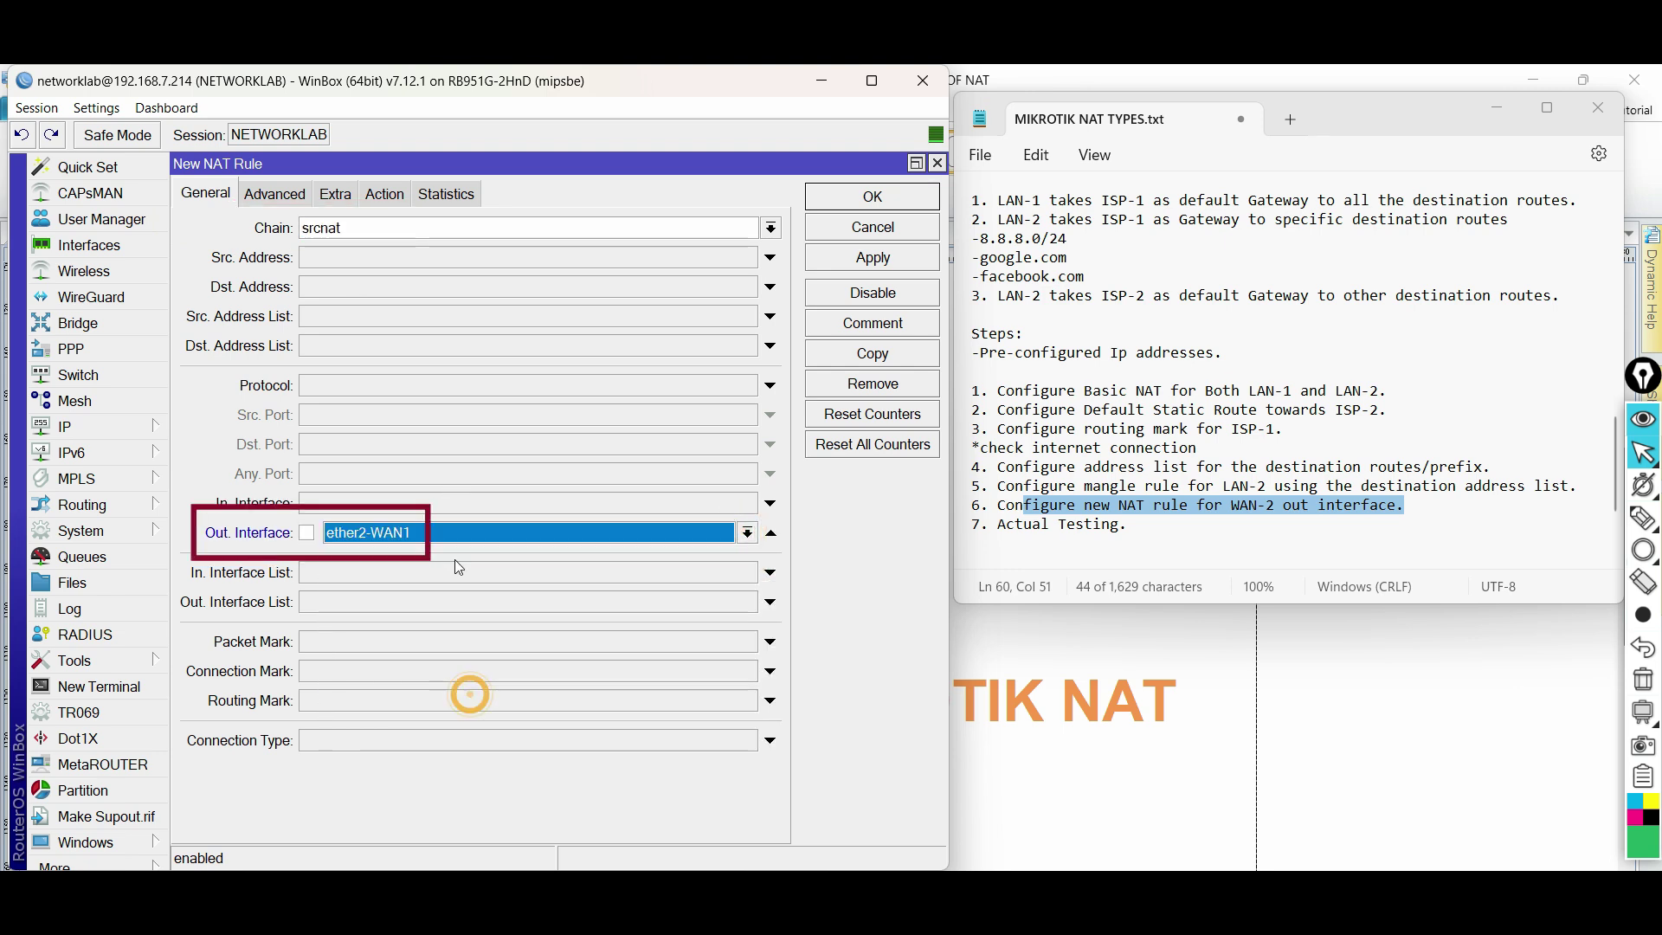
Step: Correct step 6 in the notes to say WAN-1 instead of WAN-2
{"action": "left_click", "coordinate": [1269, 511]}
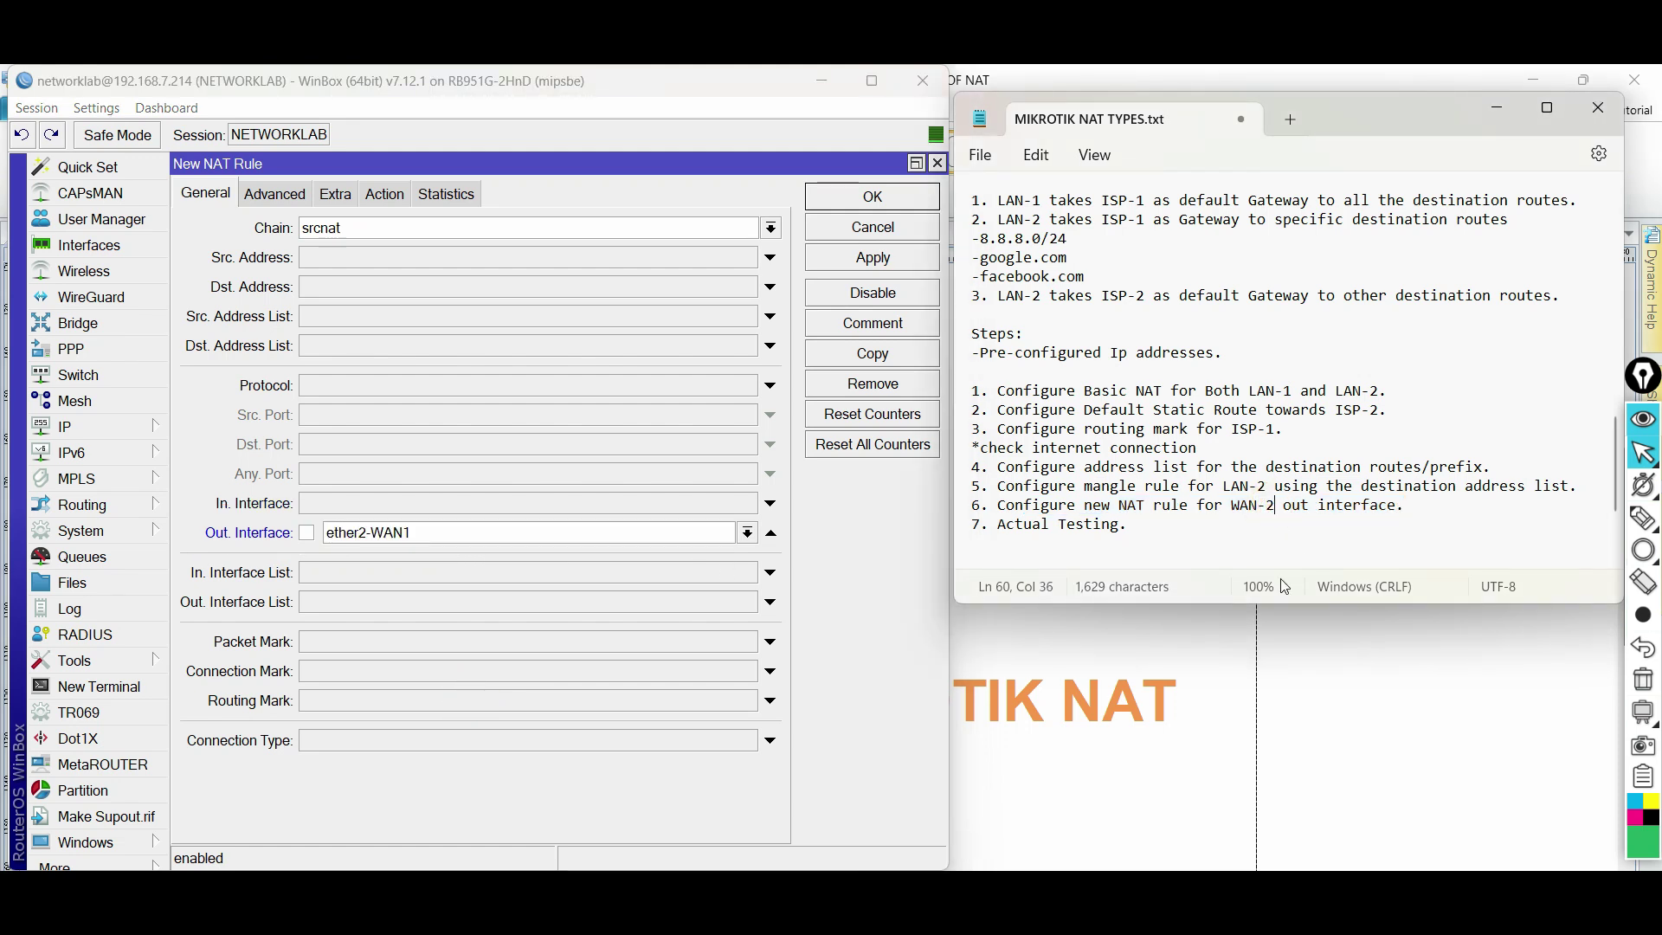
{"action": "key", "text": "Delete"}
{"action": "type", "text": "1"}
{"action": "left_click_drag", "start_coordinate": [1283, 510], "coordinate": [1222, 509]}
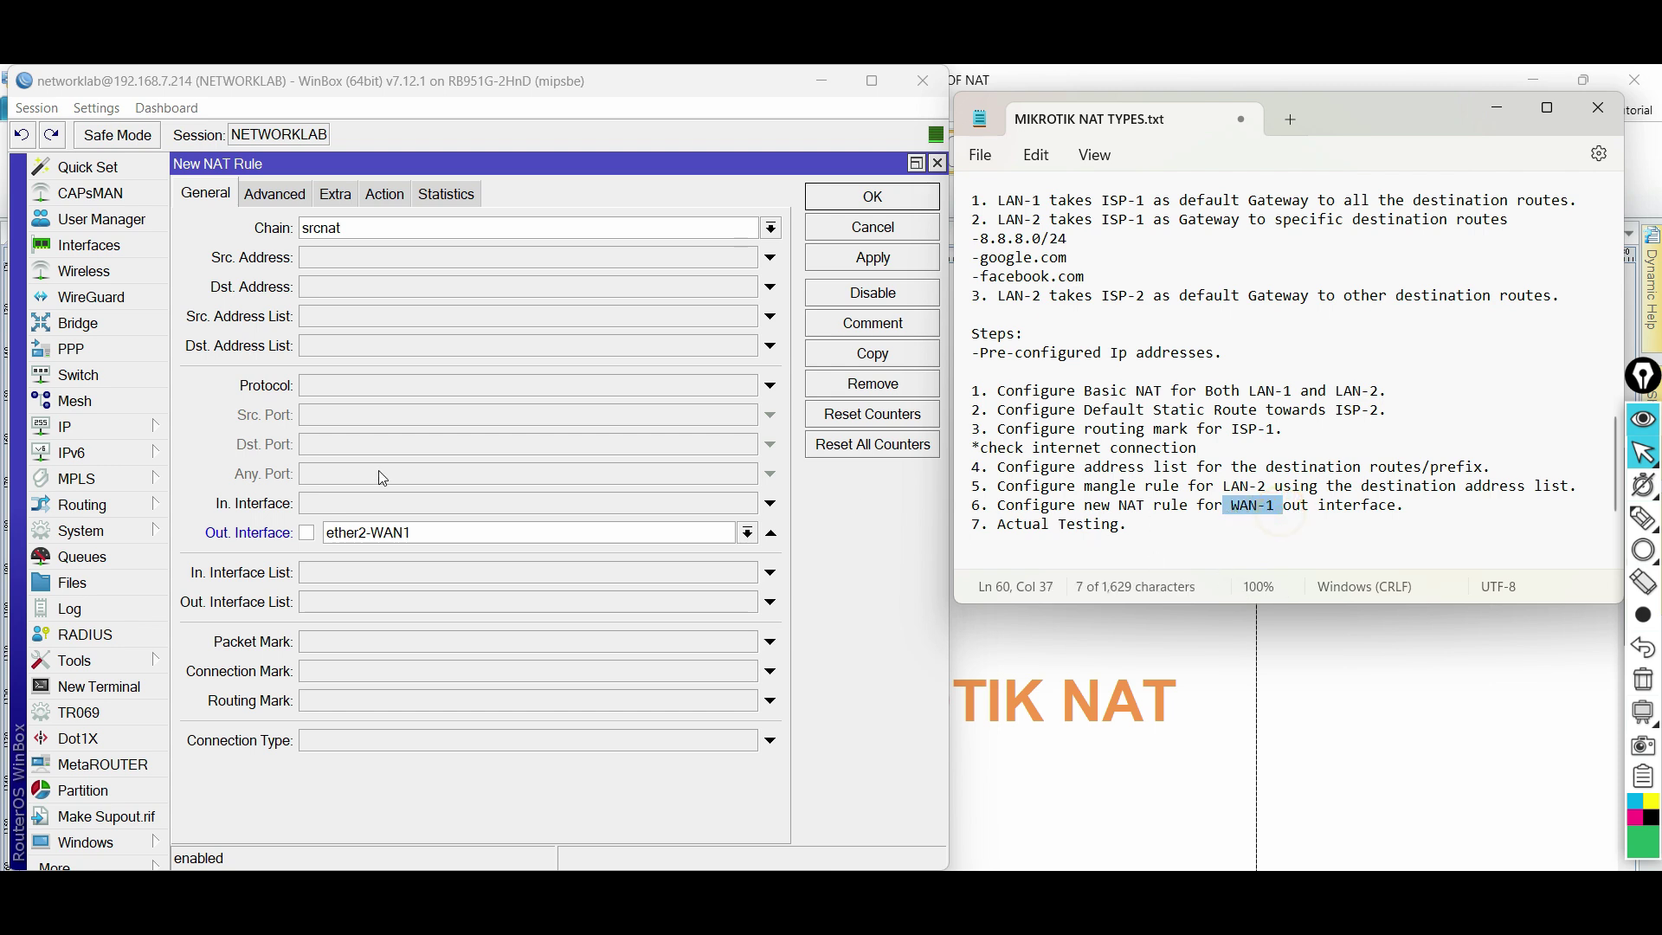
Step: Set the rule's action to masquerade, comment it 'LAN-2 Specific Dest.', and save it
{"action": "left_click", "coordinate": [380, 194]}
{"action": "left_click", "coordinate": [359, 228]}
{"action": "left_click", "coordinate": [352, 375]}
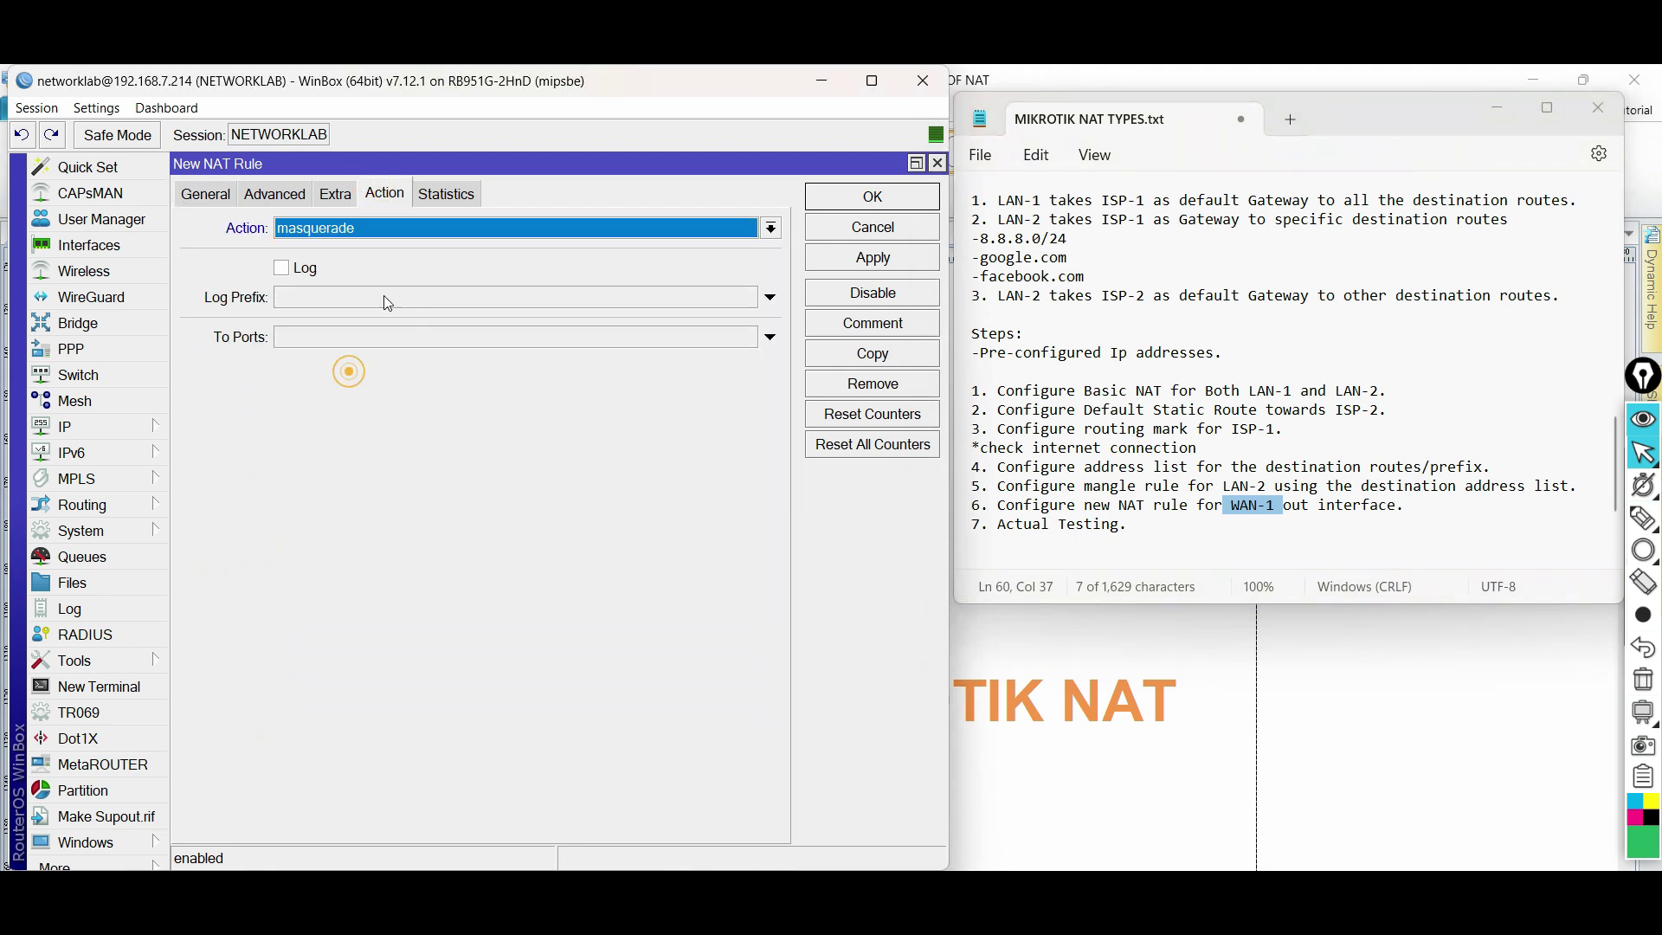
{"action": "left_click", "coordinate": [869, 322]}
{"action": "type", "text": "S"}
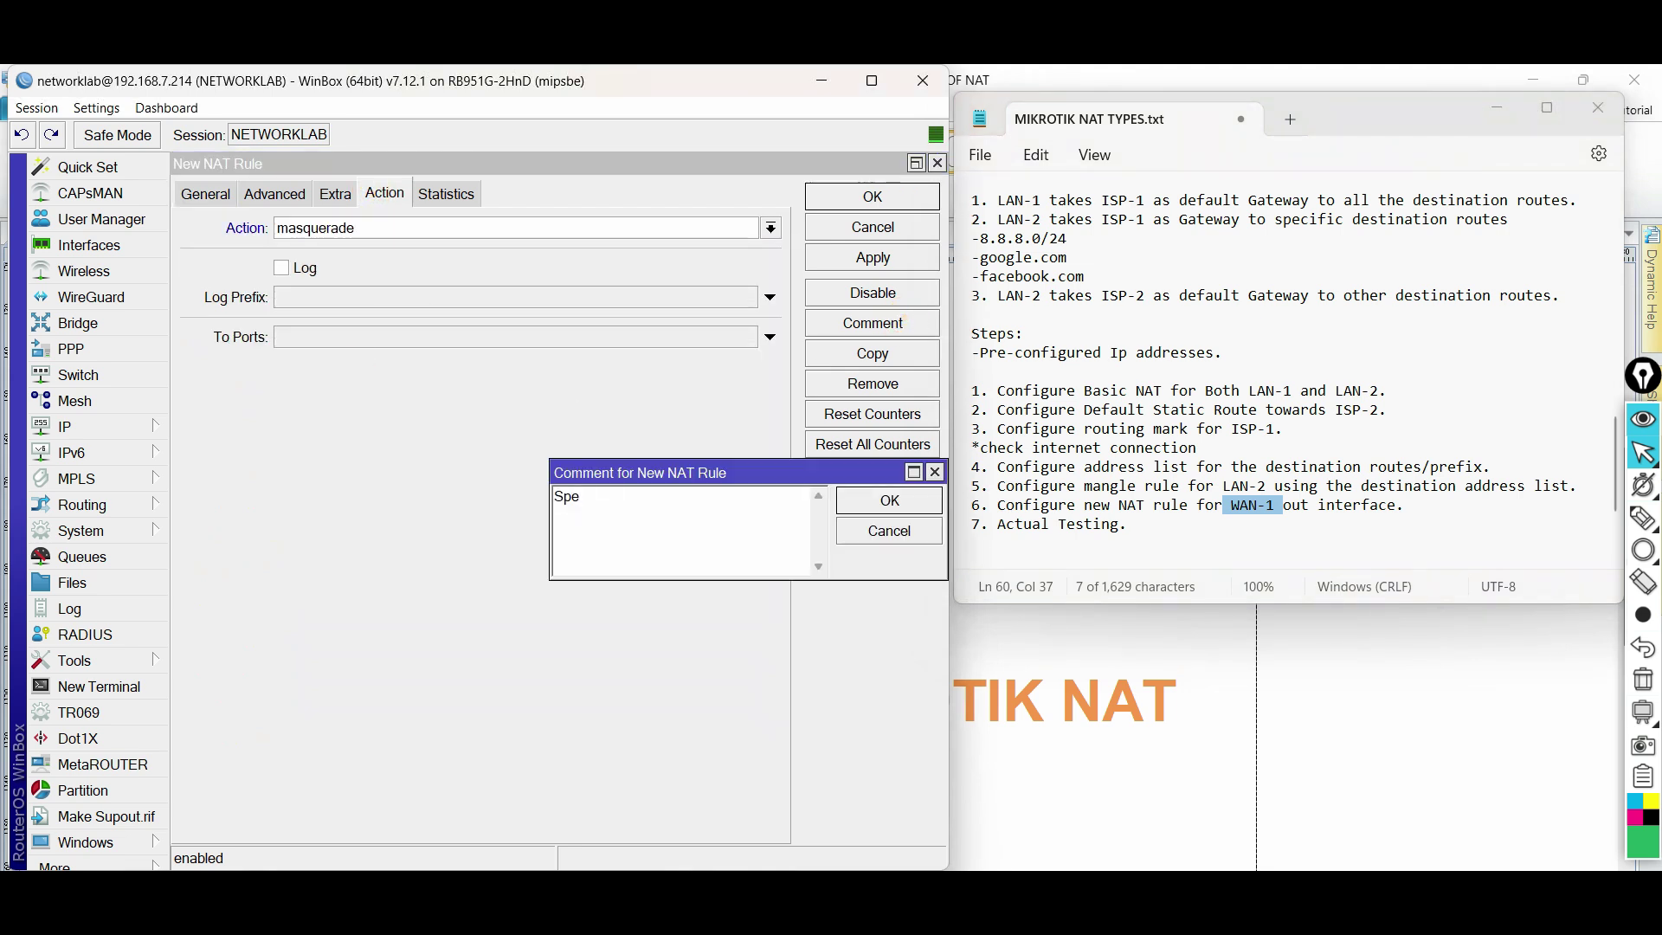
{"action": "type", "text": "pe"}
{"action": "key", "text": "BackSpace"}
{"action": "key", "text": "BackSpace"}
{"action": "key", "text": "BackSpace"}
{"action": "type", "text": "LA"}
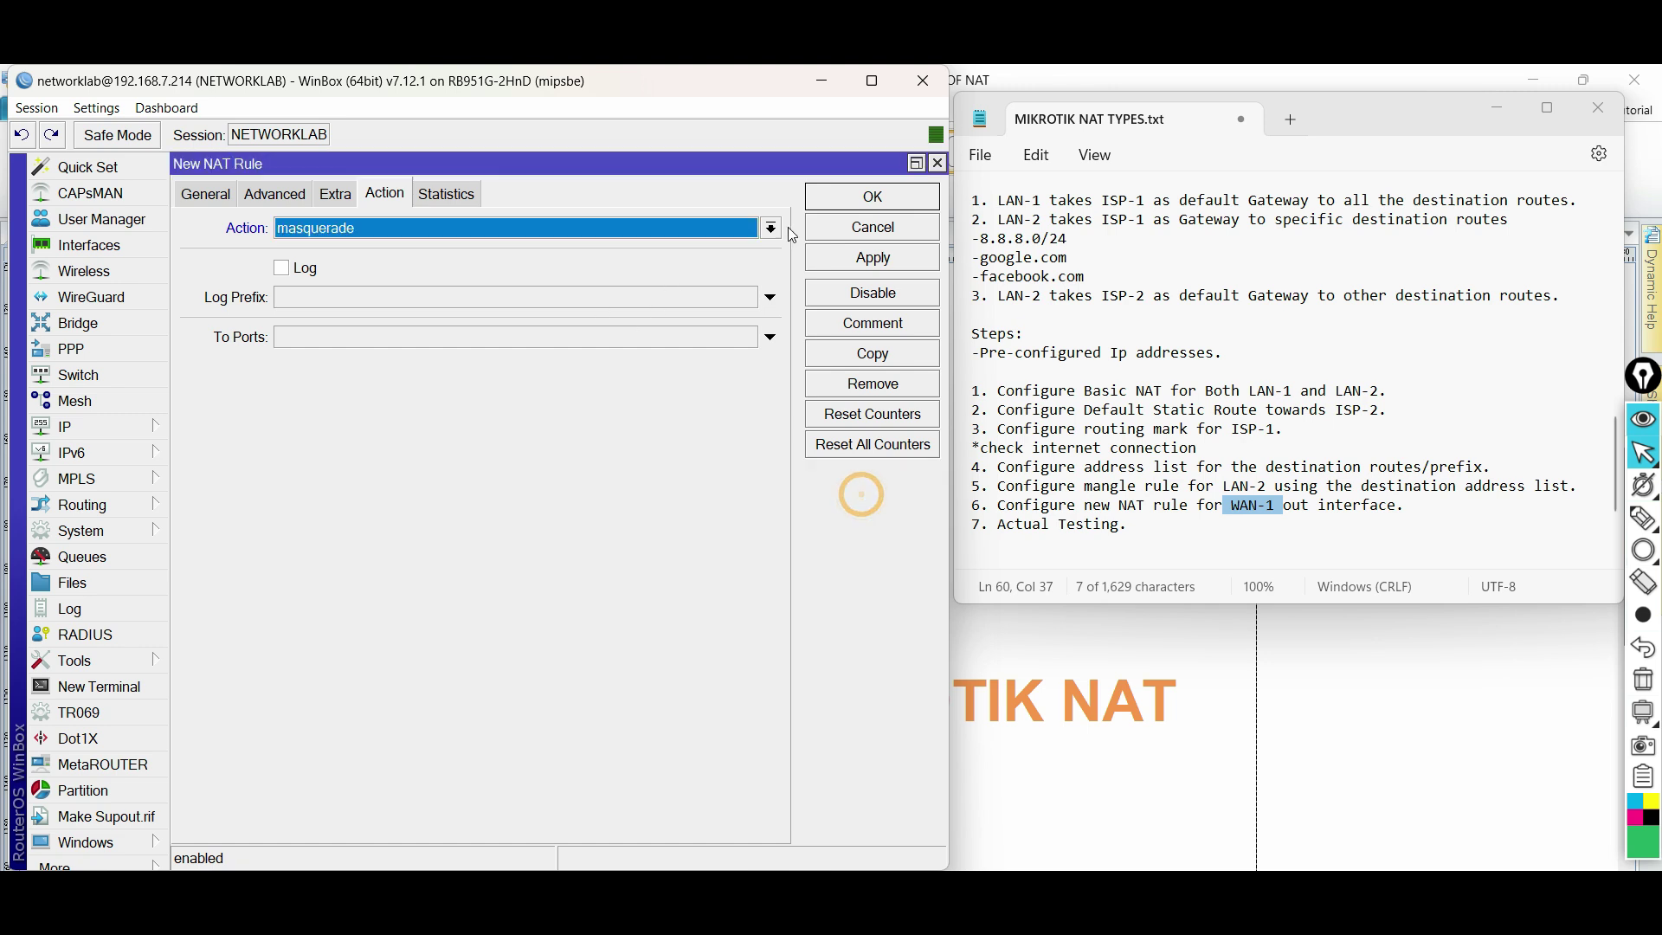
{"action": "left_click", "coordinate": [877, 197]}
Step: Select the new LAN-2 Specific Dest. rule and highlight the Actual Testing step in the notes
{"action": "left_click", "coordinate": [428, 374]}
{"action": "left_click", "coordinate": [790, 835]}
{"action": "left_click_drag", "start_coordinate": [792, 846], "coordinate": [667, 823]}
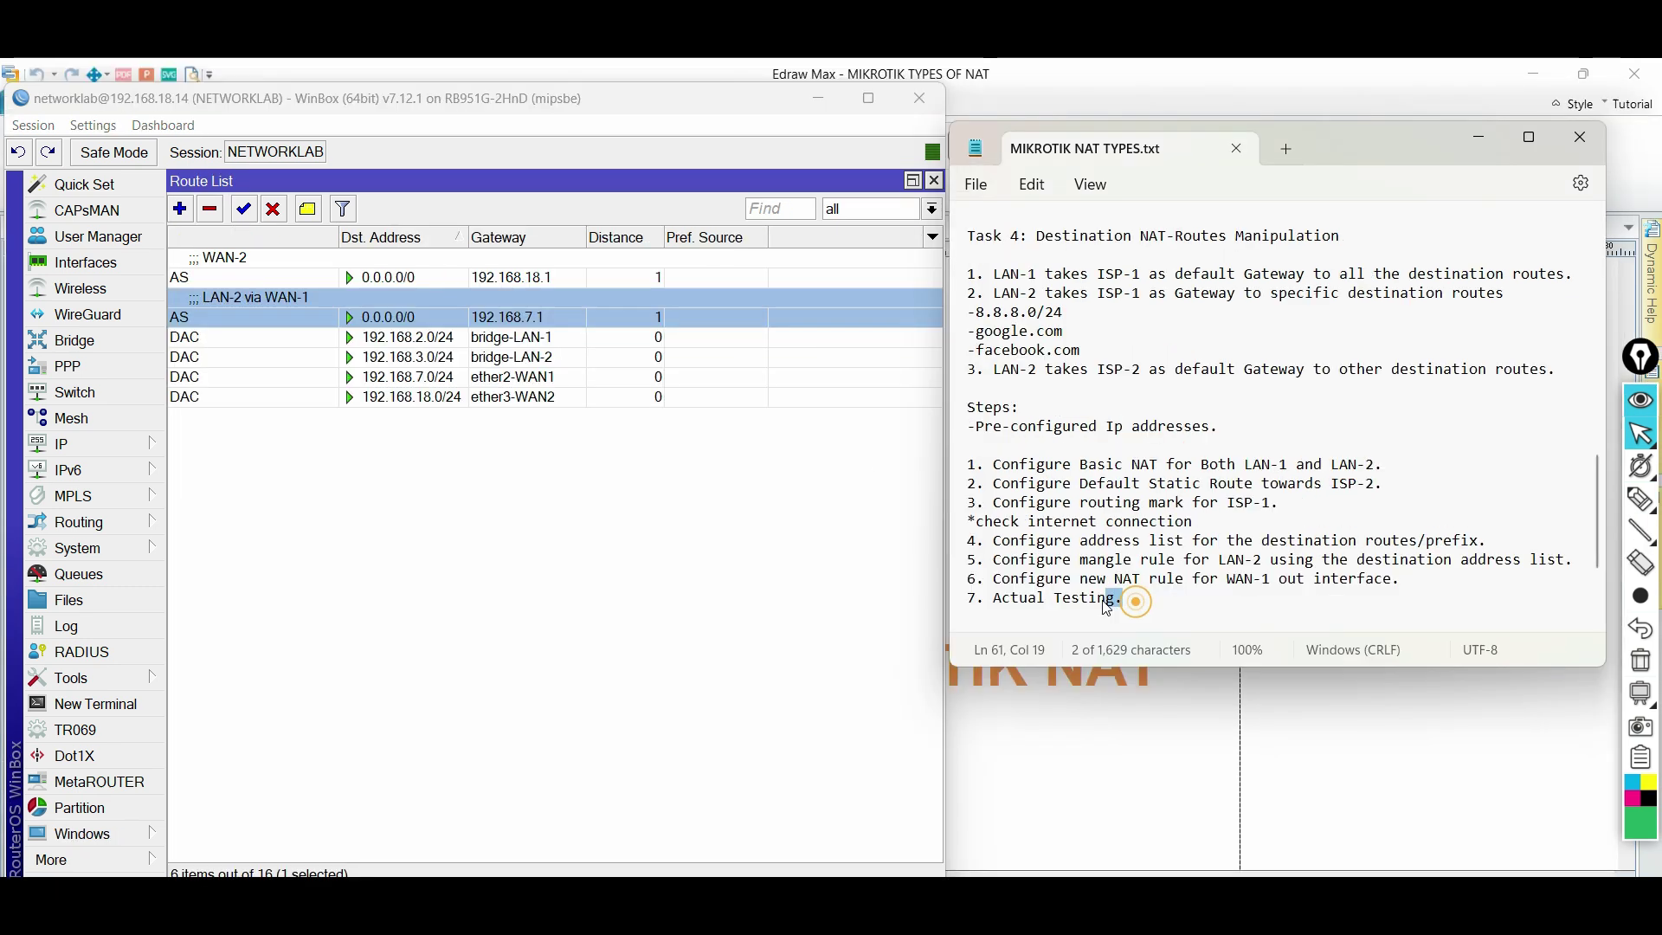
{"action": "left_click_drag", "start_coordinate": [1124, 599], "coordinate": [969, 607]}
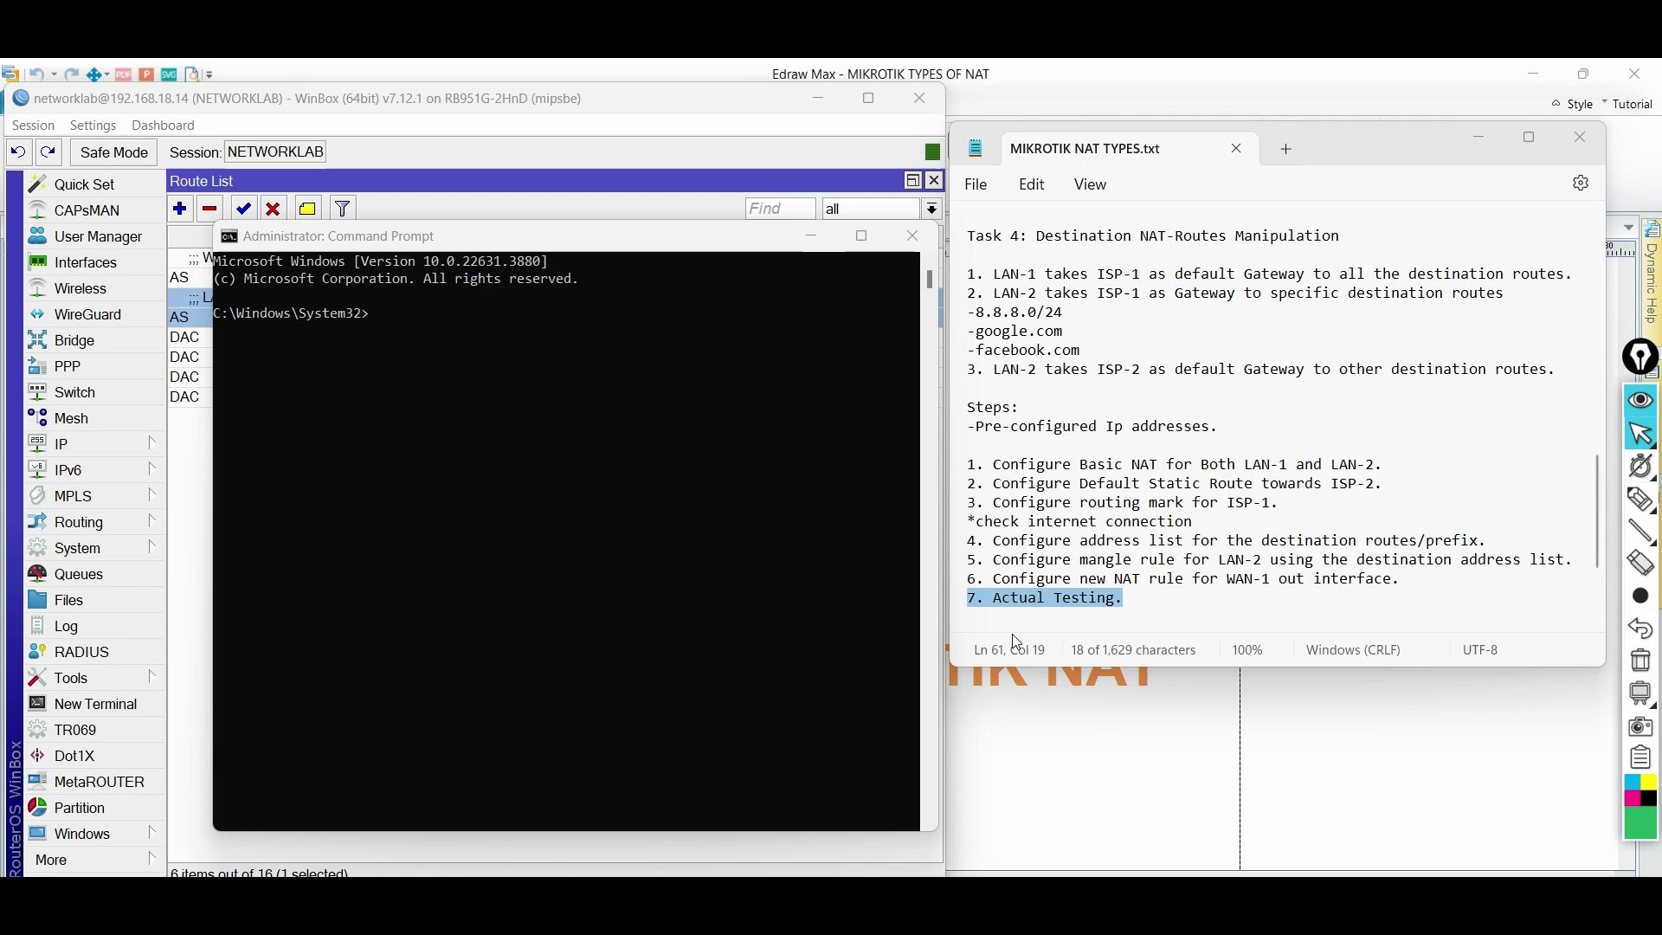
{"action": "scroll", "coordinate": [999, 355], "scroll_direction": "up", "scroll_amount": 2}
Step: Change the ether4-LAPTOP bridge port from bridge-LAN-2 to bridge-LAN-1
{"action": "left_click_drag", "start_coordinate": [971, 348], "coordinate": [1561, 369]}
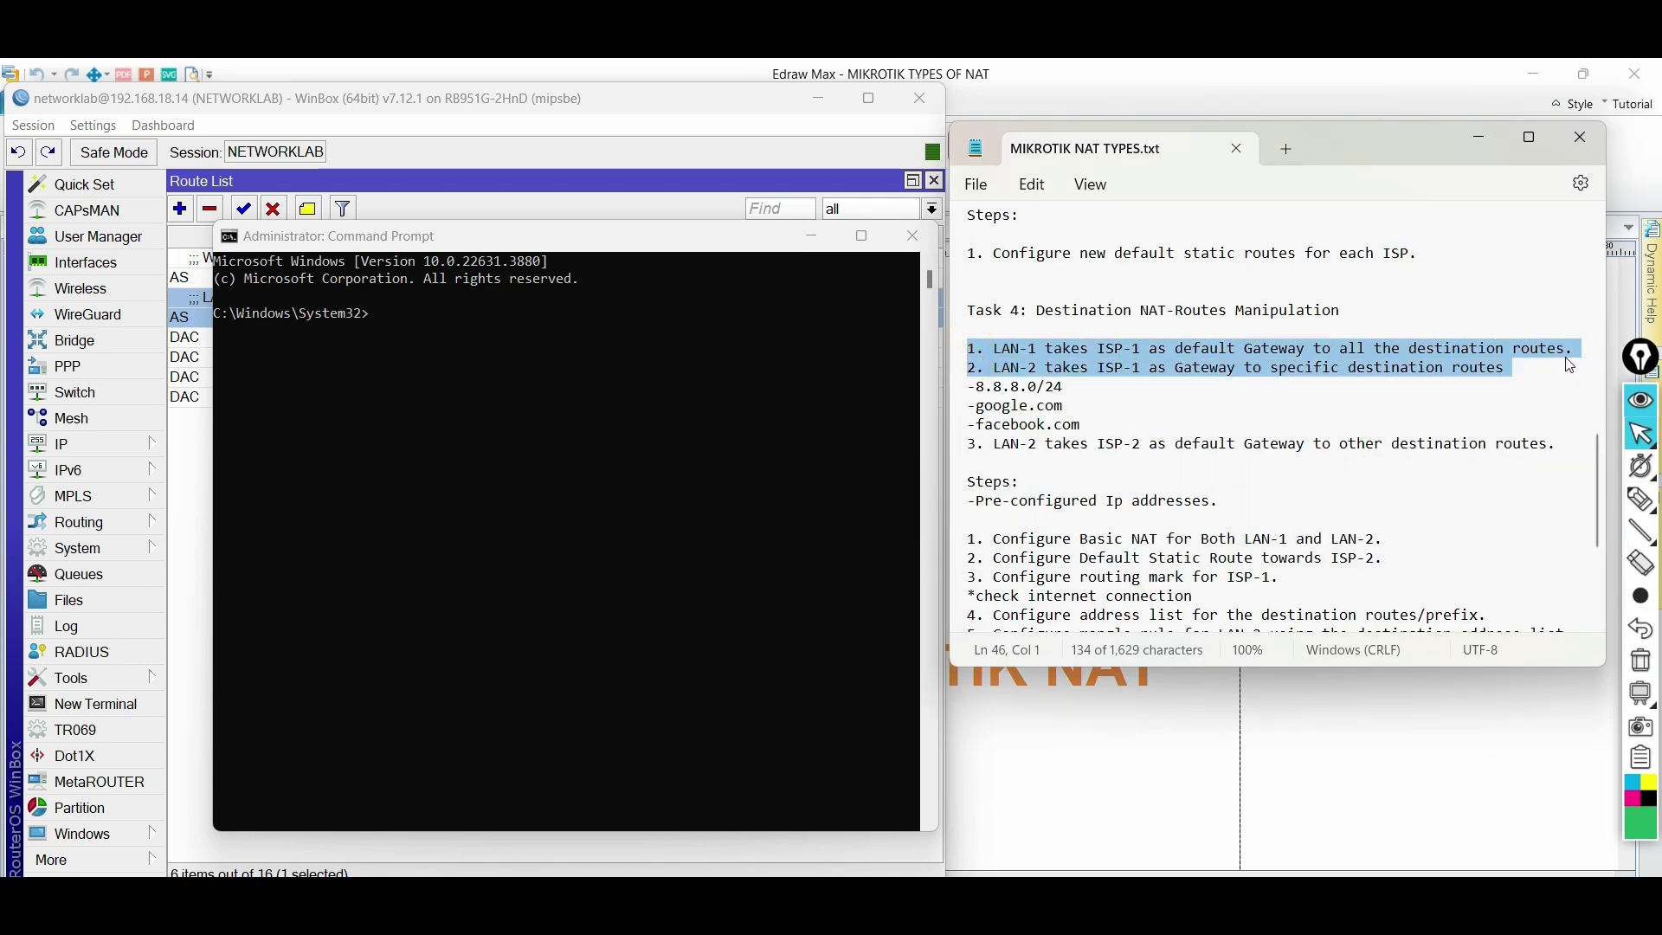
{"action": "left_click", "coordinate": [105, 340]}
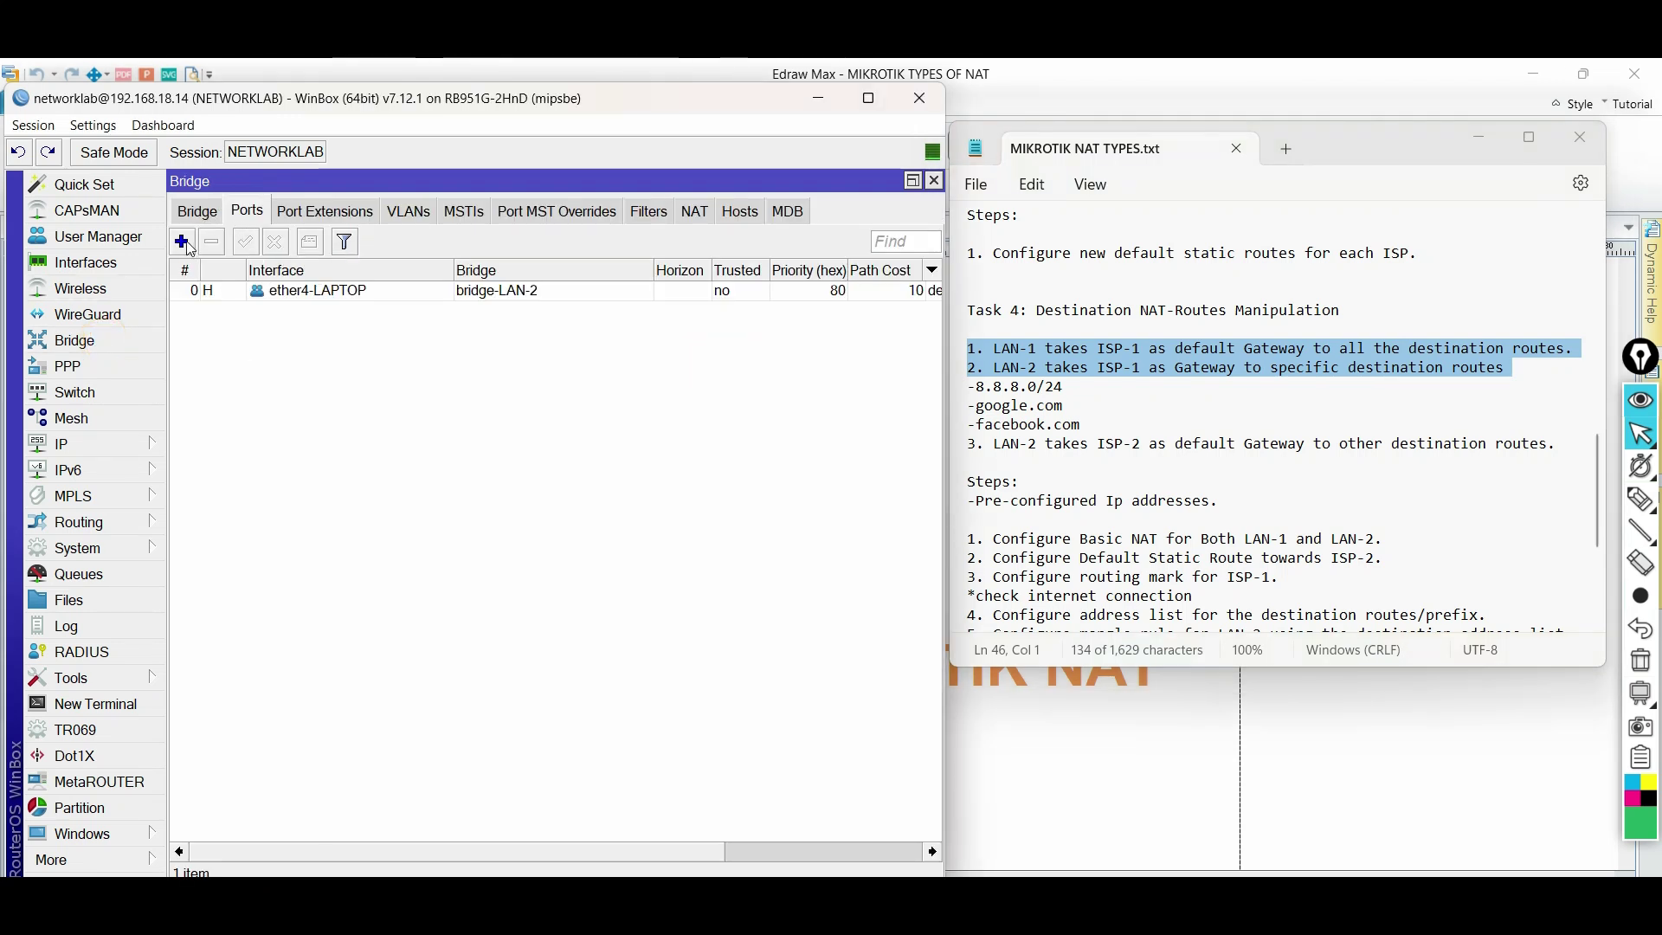
{"action": "double_click", "coordinate": [464, 293]}
{"action": "left_click", "coordinate": [506, 387]}
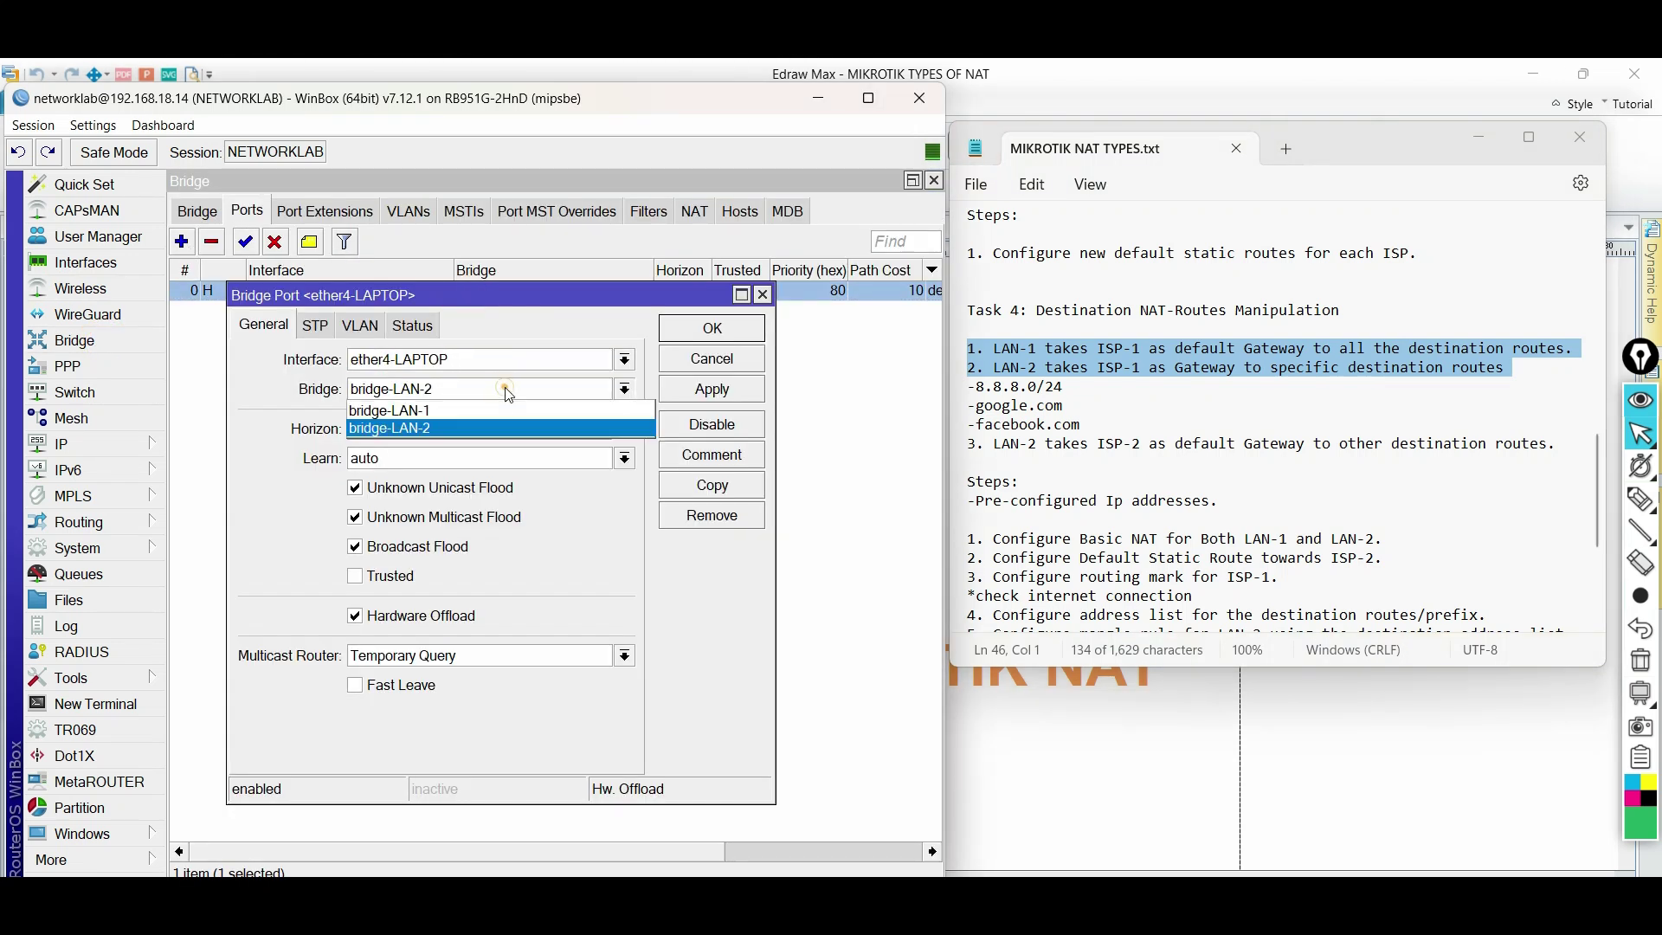
{"action": "left_click", "coordinate": [468, 412]}
{"action": "left_click", "coordinate": [684, 390]}
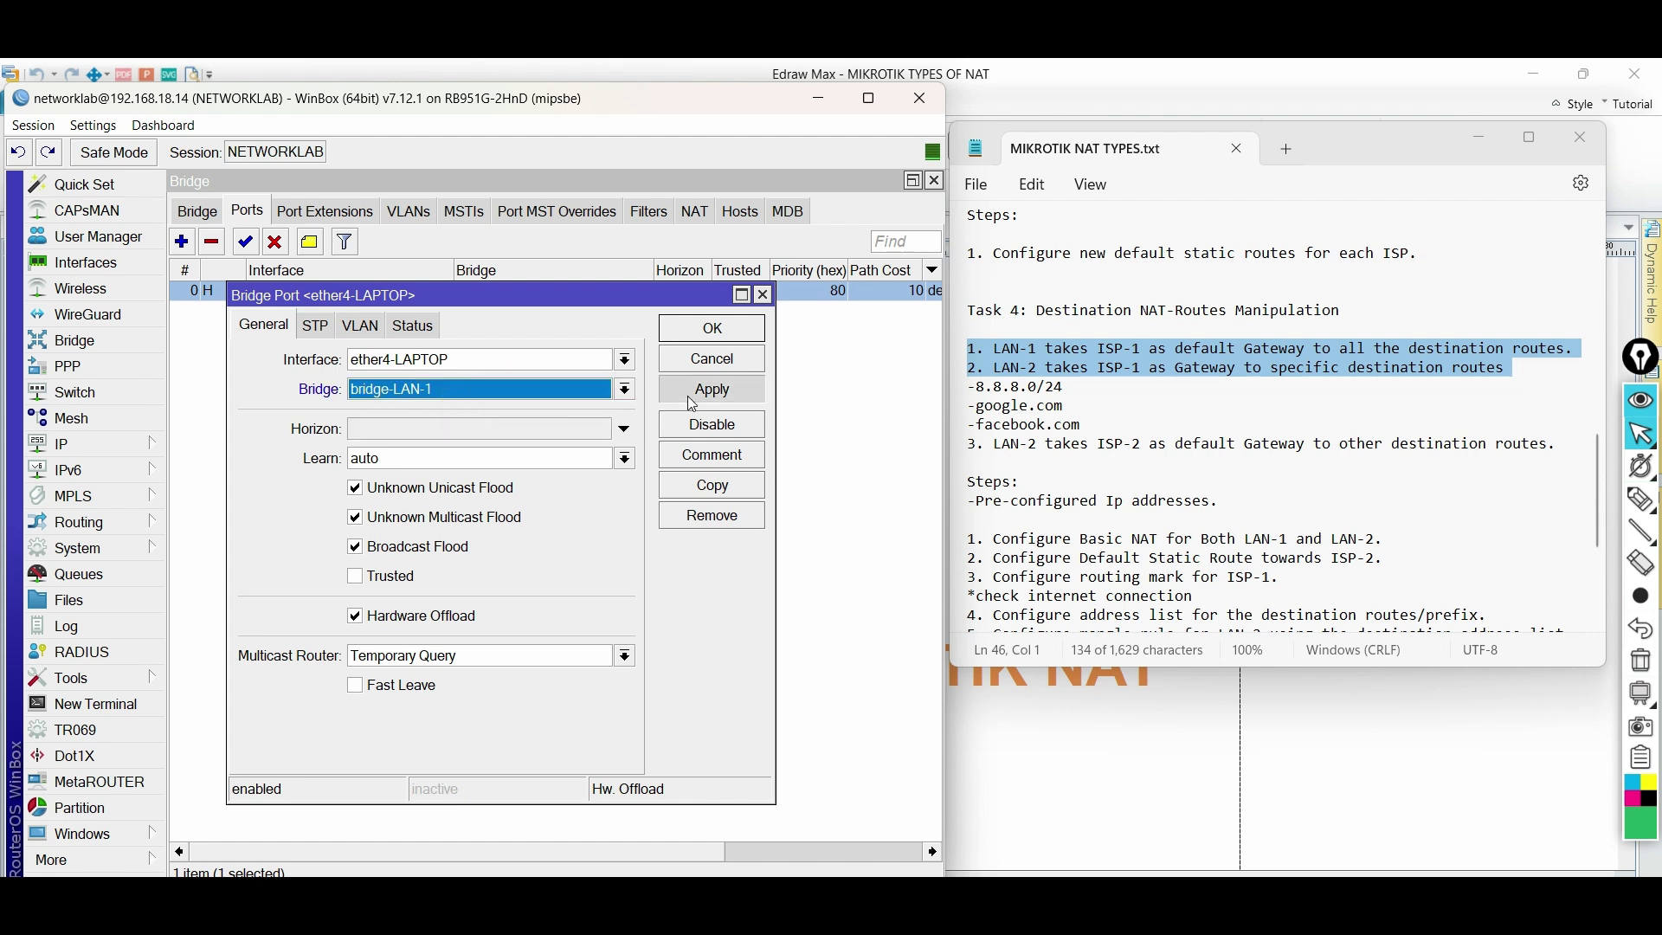
{"action": "left_click", "coordinate": [711, 328]}
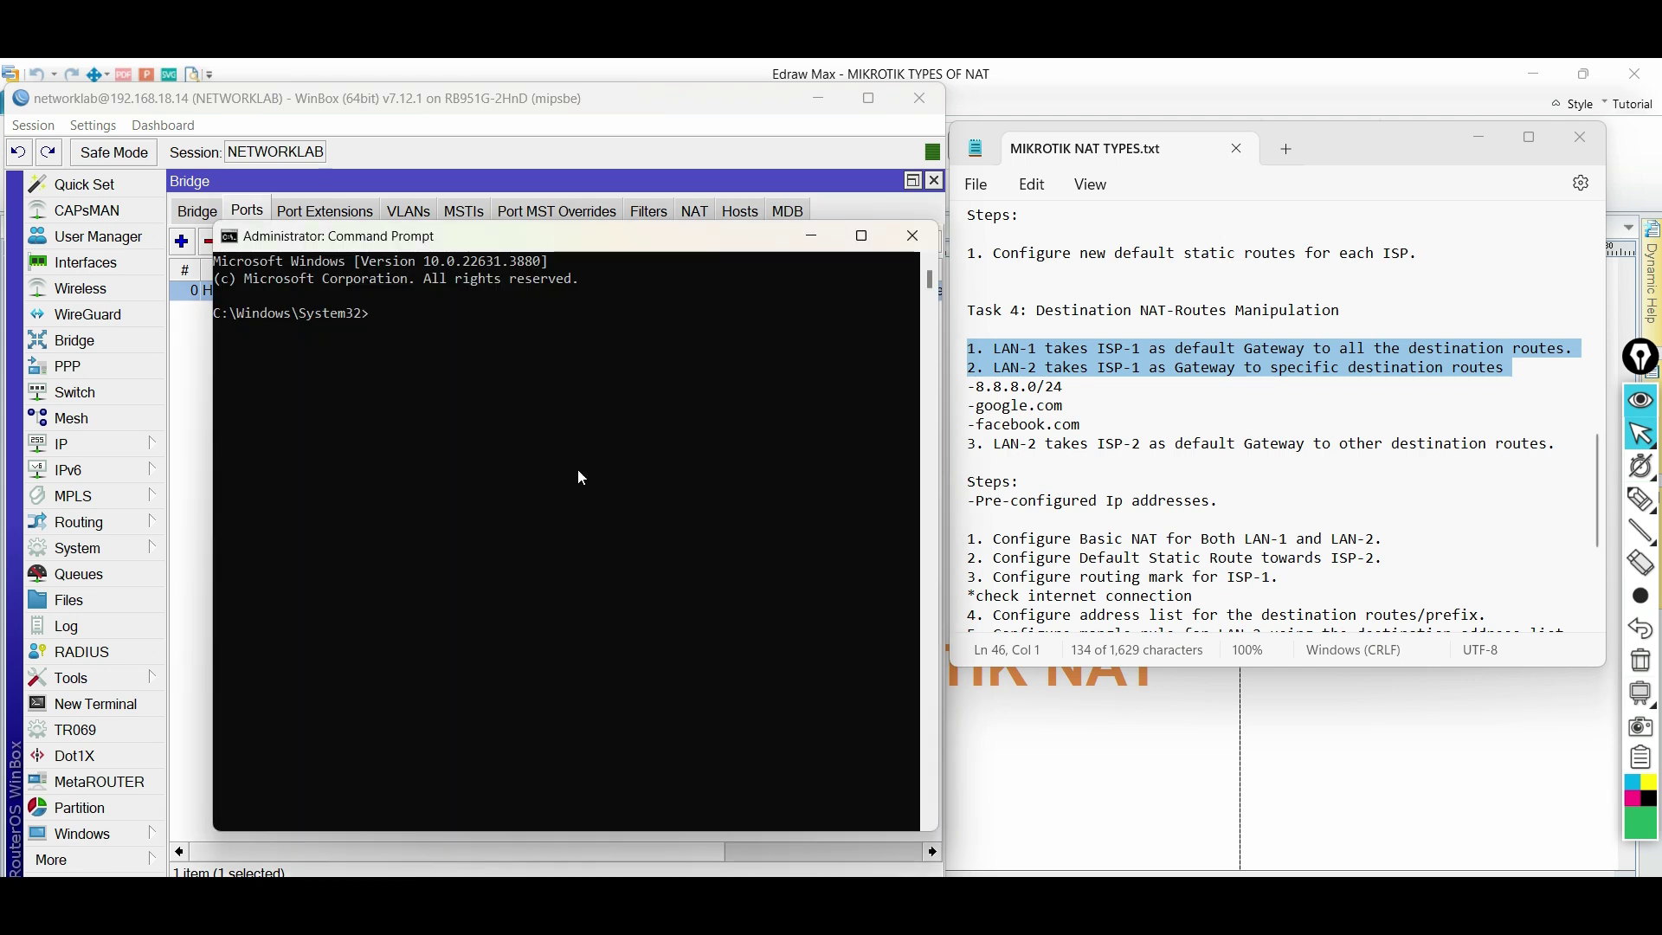
Step: Renew the laptop's address with ipconfig -renew and highlight the new 192.168.2.254 IPv4 address
{"action": "type", "text": "ipconfig -renew"}
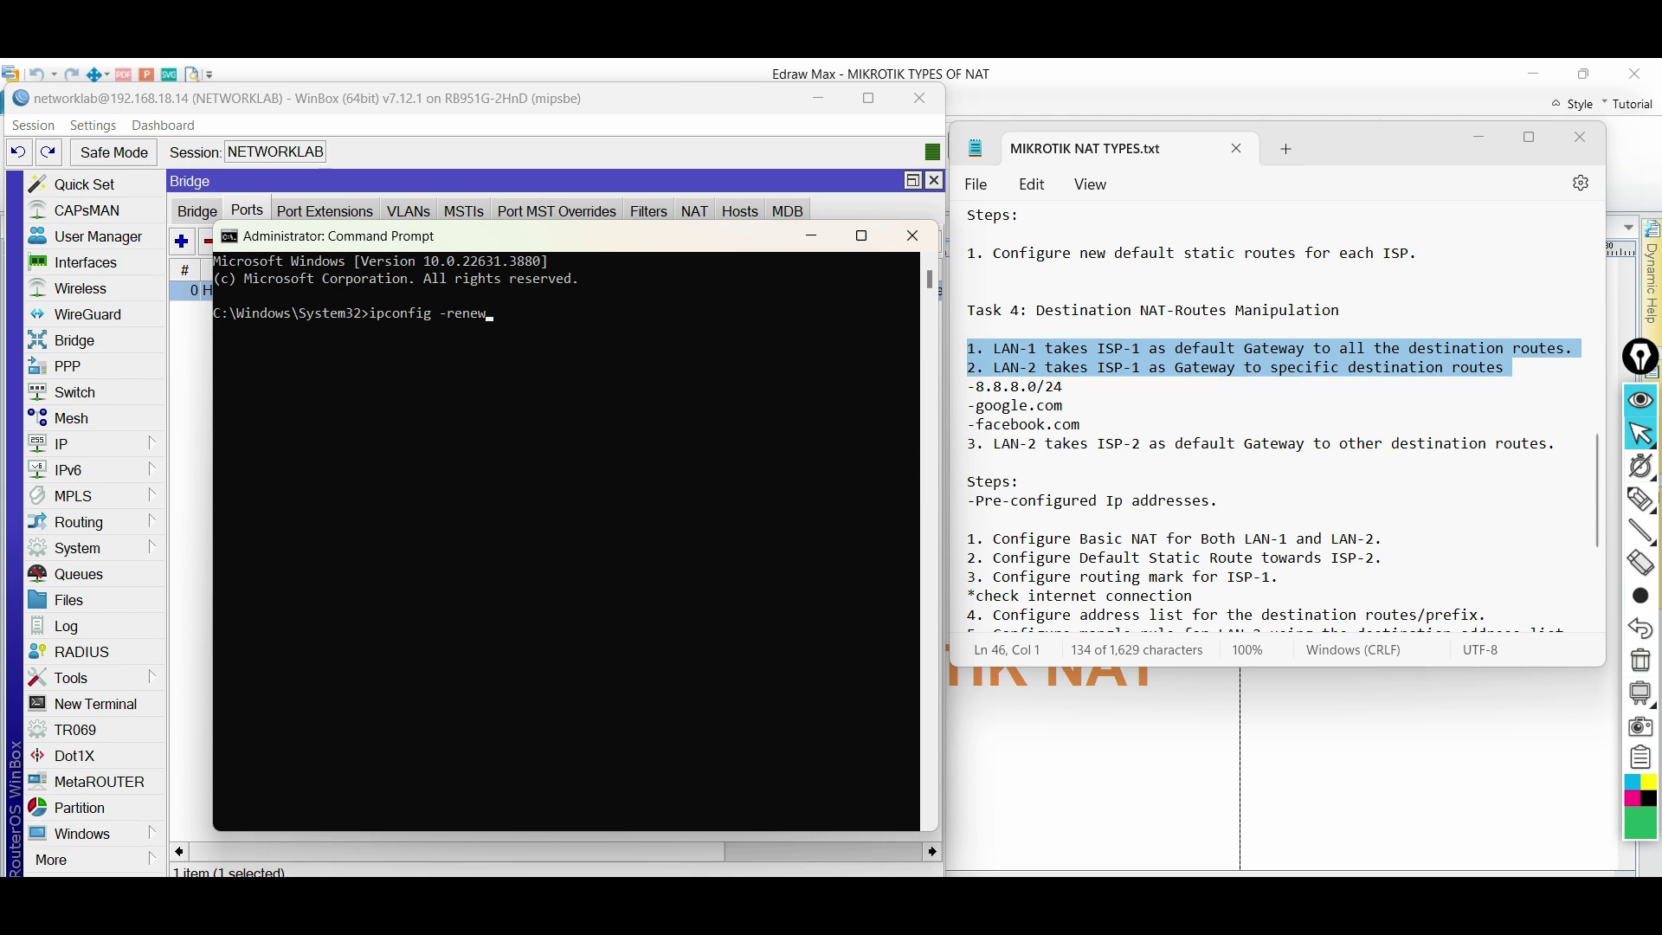
{"action": "key", "text": "Return"}
{"action": "type", "text": "ipconfig"}
{"action": "key", "text": "Return"}
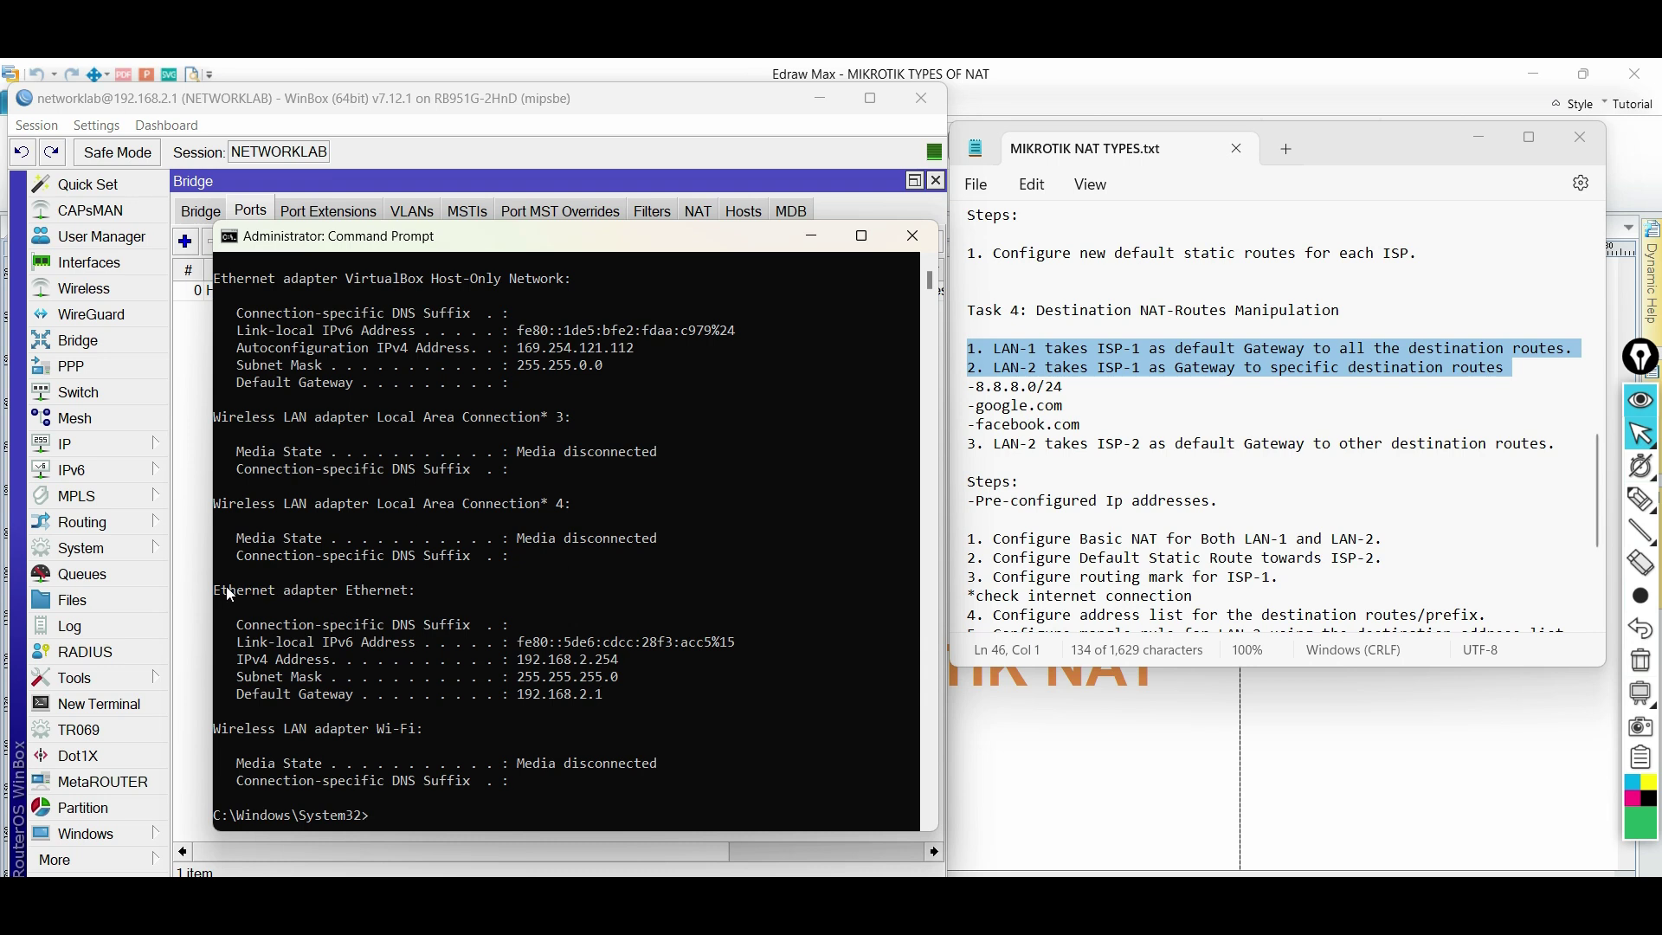
{"action": "left_click", "coordinate": [660, 676]}
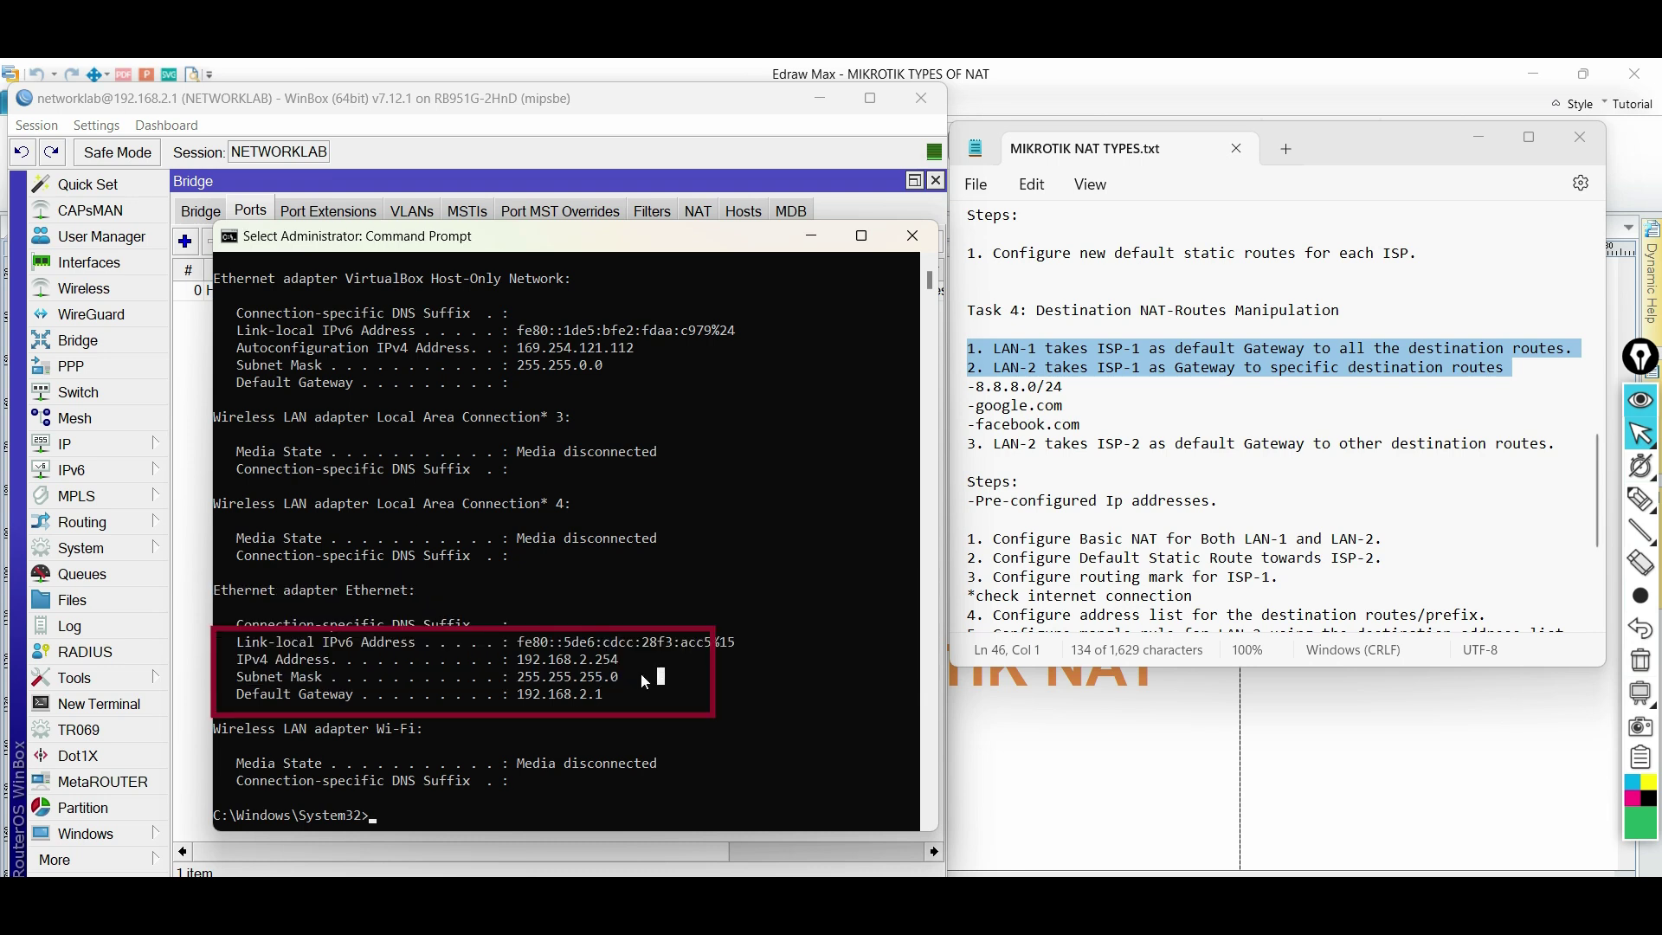
{"action": "left_click_drag", "start_coordinate": [622, 660], "coordinate": [483, 666]}
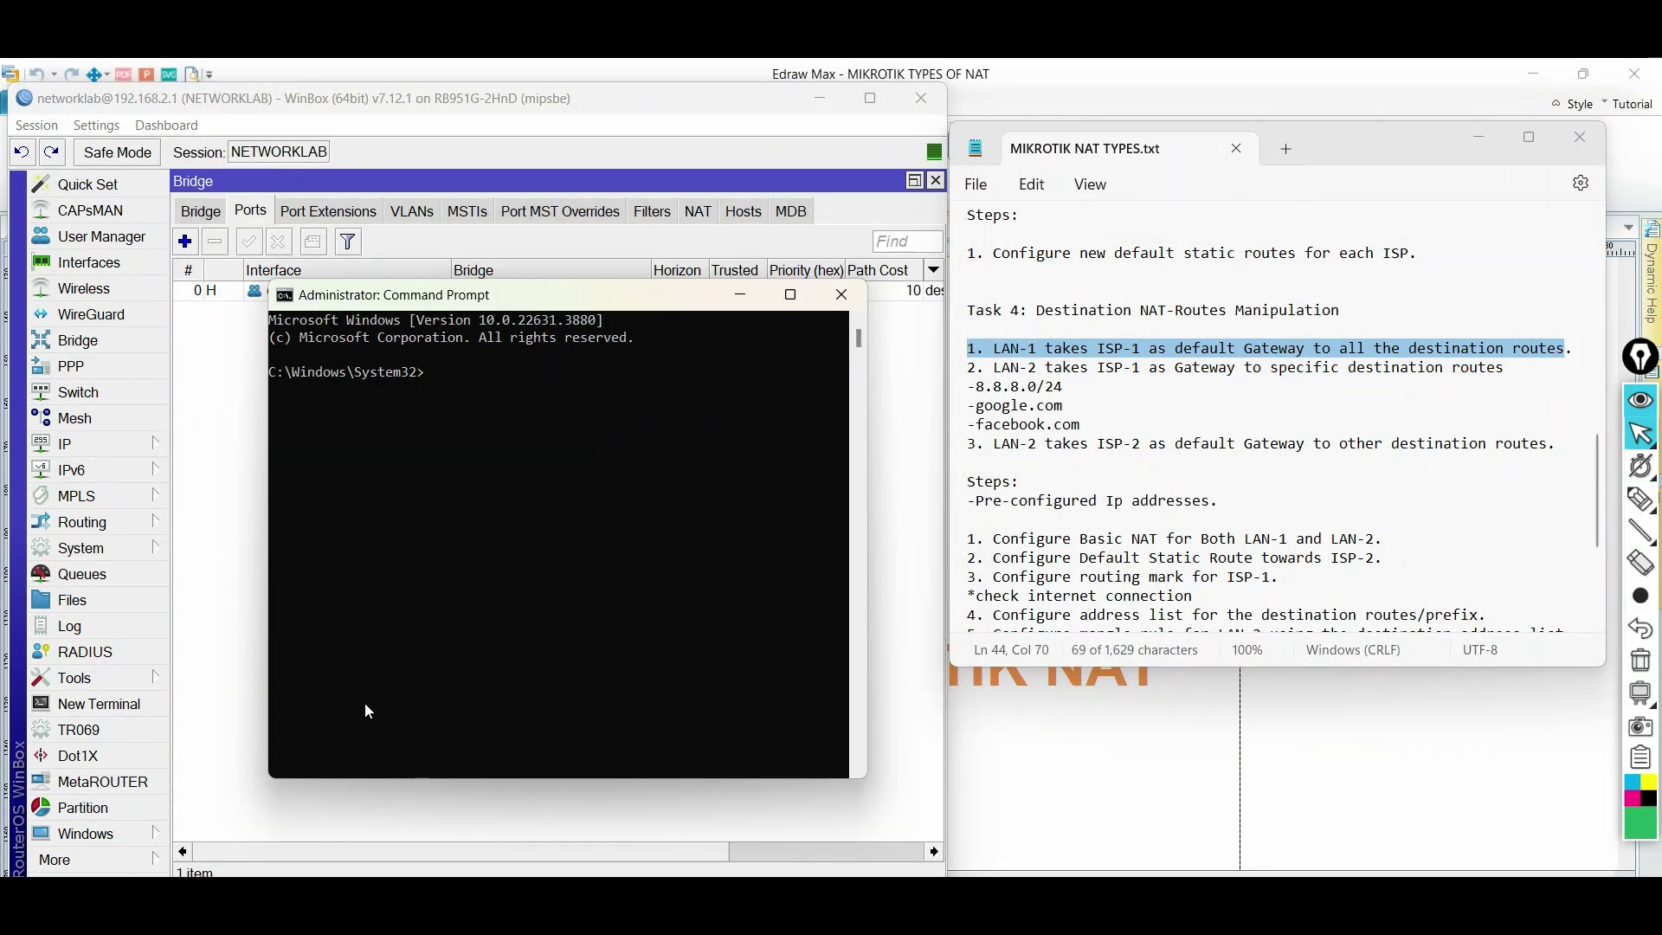
Step: Run tracert -d 8.8.8.8 to trace the route out of LAN-1
{"action": "type", "text": "tarcer"}
{"action": "key", "text": "BackSpace"}
{"action": "key", "text": "BackSpace"}
{"action": "key", "text": "BackSpace"}
{"action": "key", "text": "BackSpace"}
{"action": "type", "text": "acert -d 8.8.8.8"}
{"action": "key", "text": "Return"}
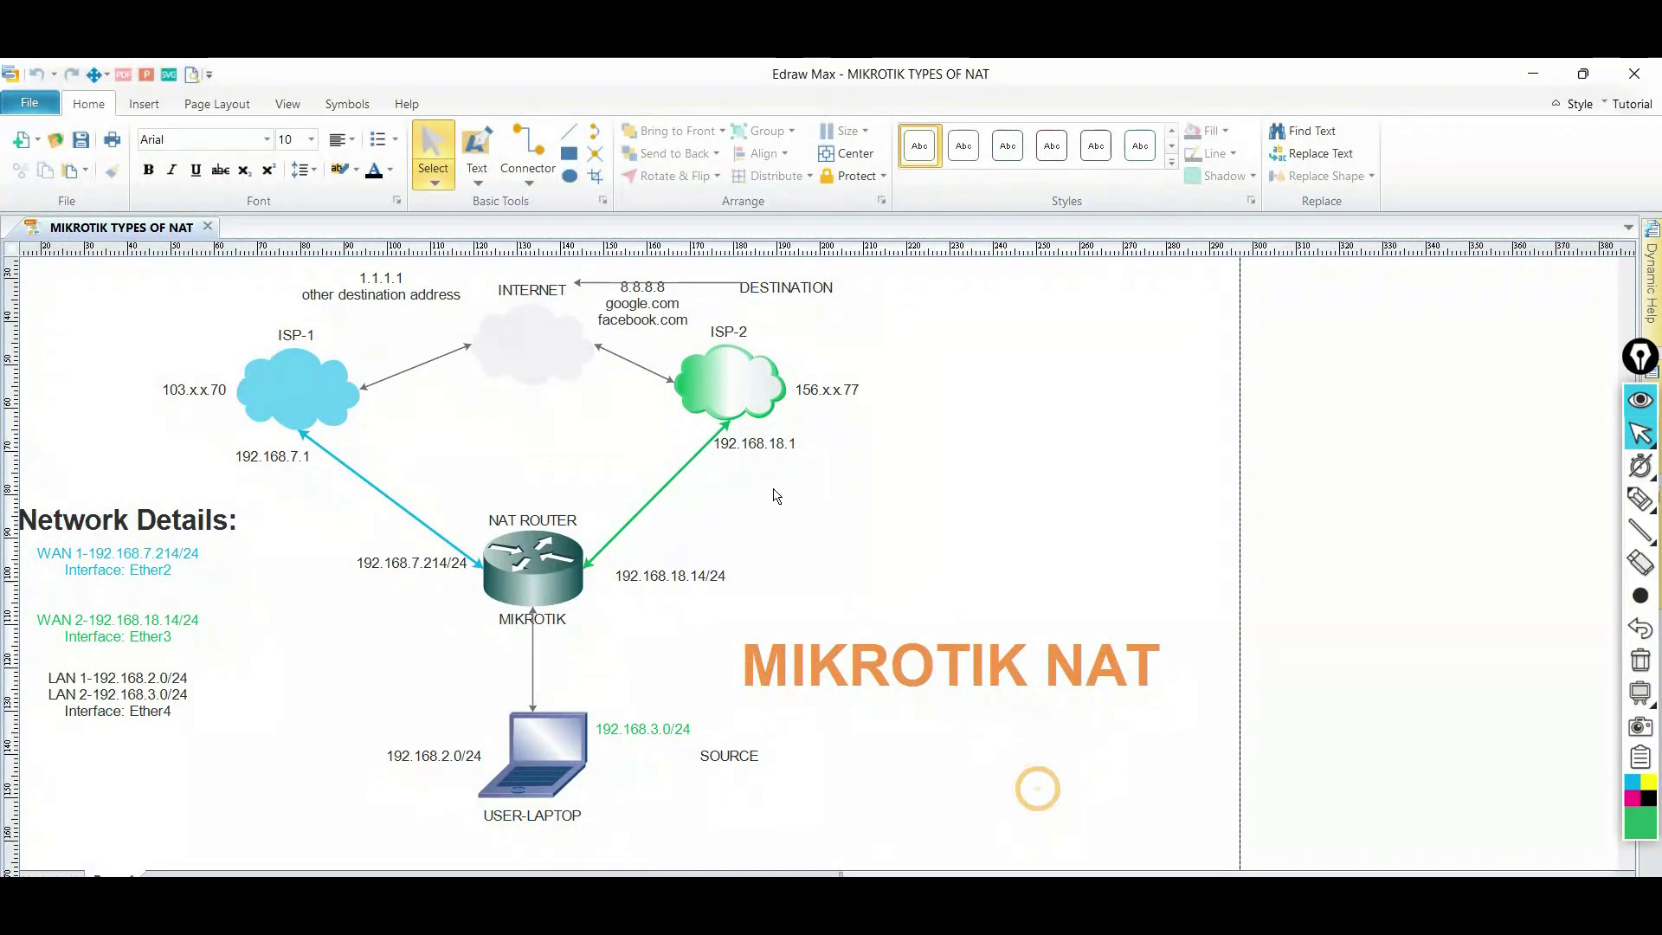
{"action": "left_click", "coordinate": [775, 444]}
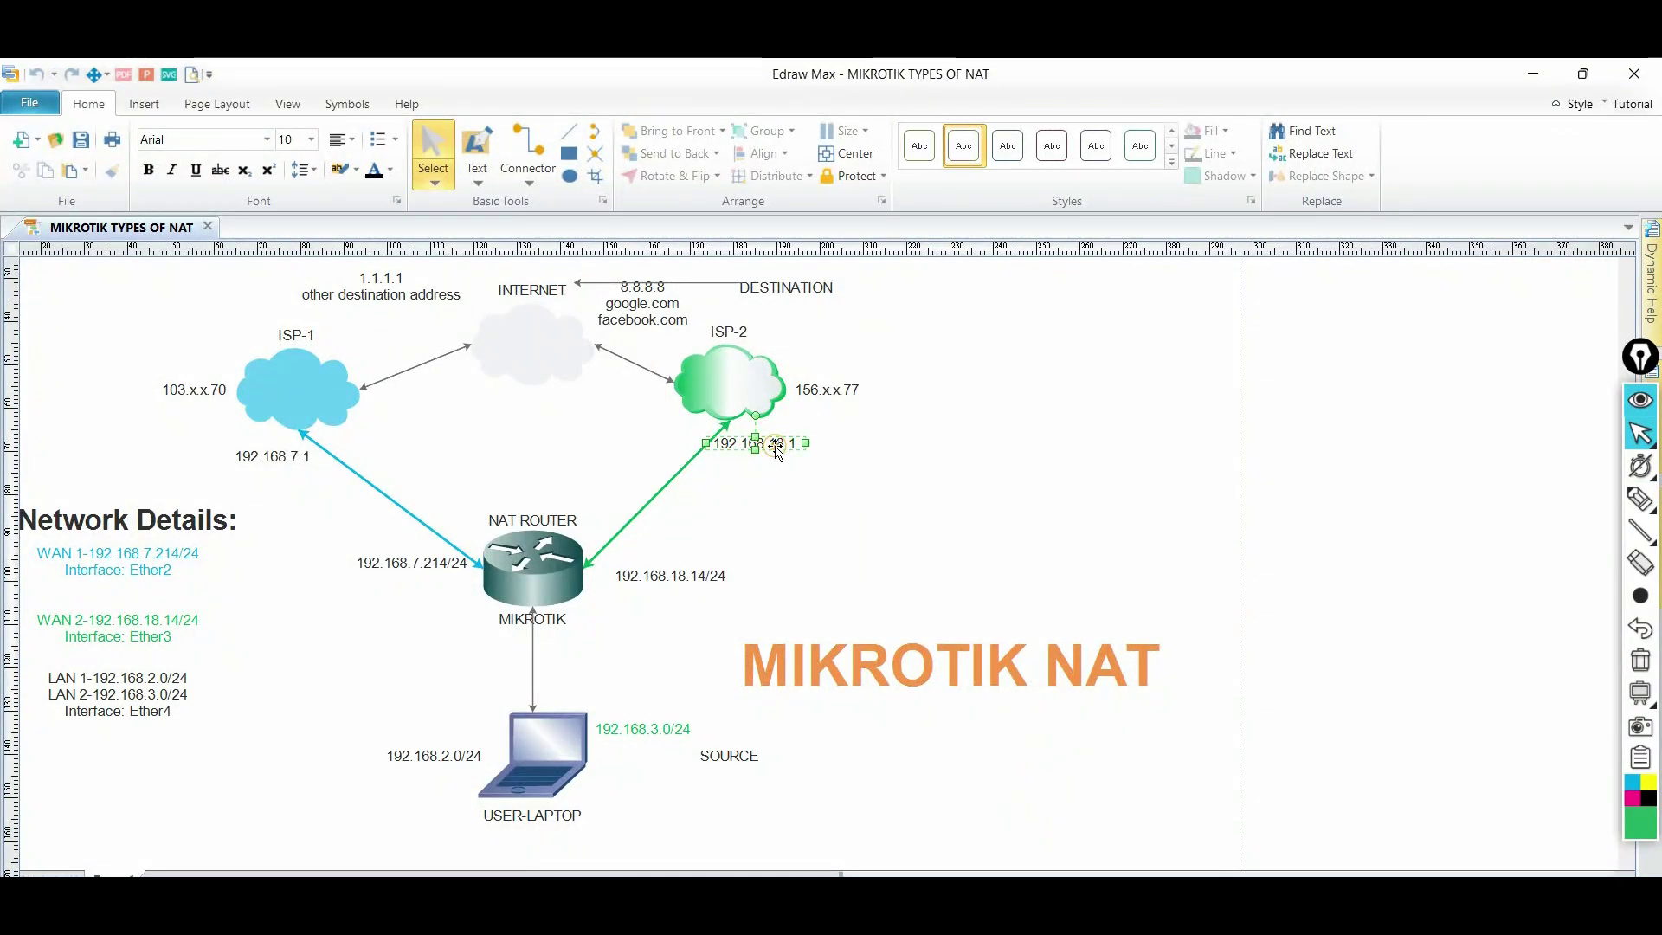
{"action": "left_click", "coordinate": [679, 574]}
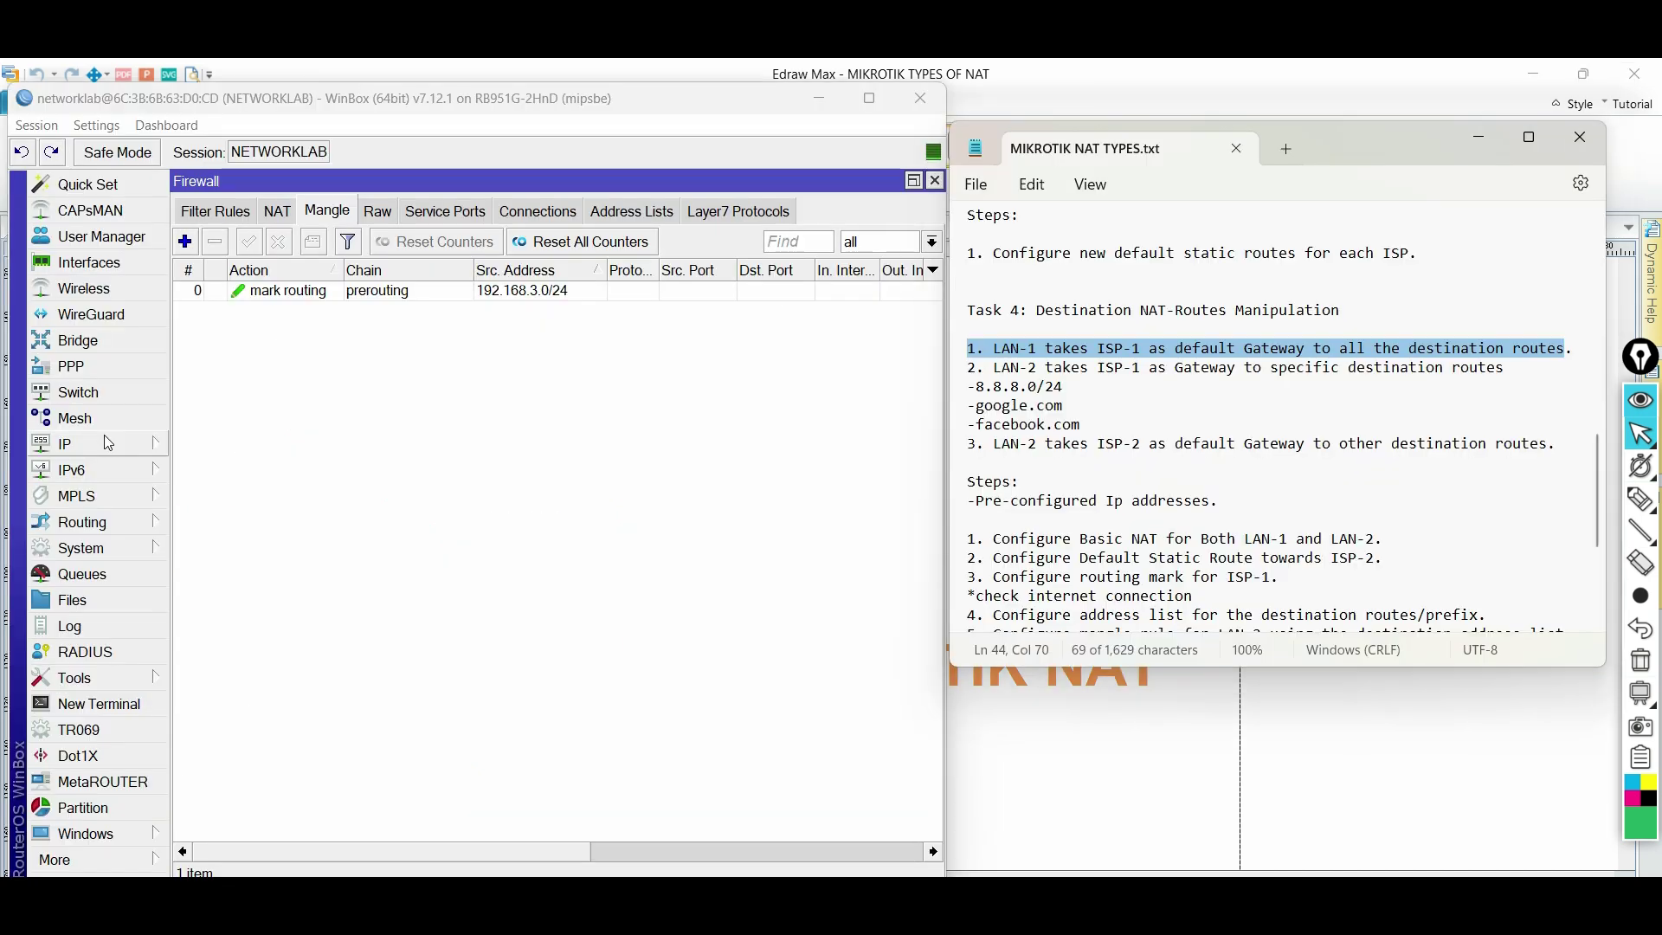
{"action": "left_click", "coordinate": [65, 444]}
Step: Inspect the WAN-2 default route's settings in the route list
{"action": "left_click", "coordinate": [271, 645]}
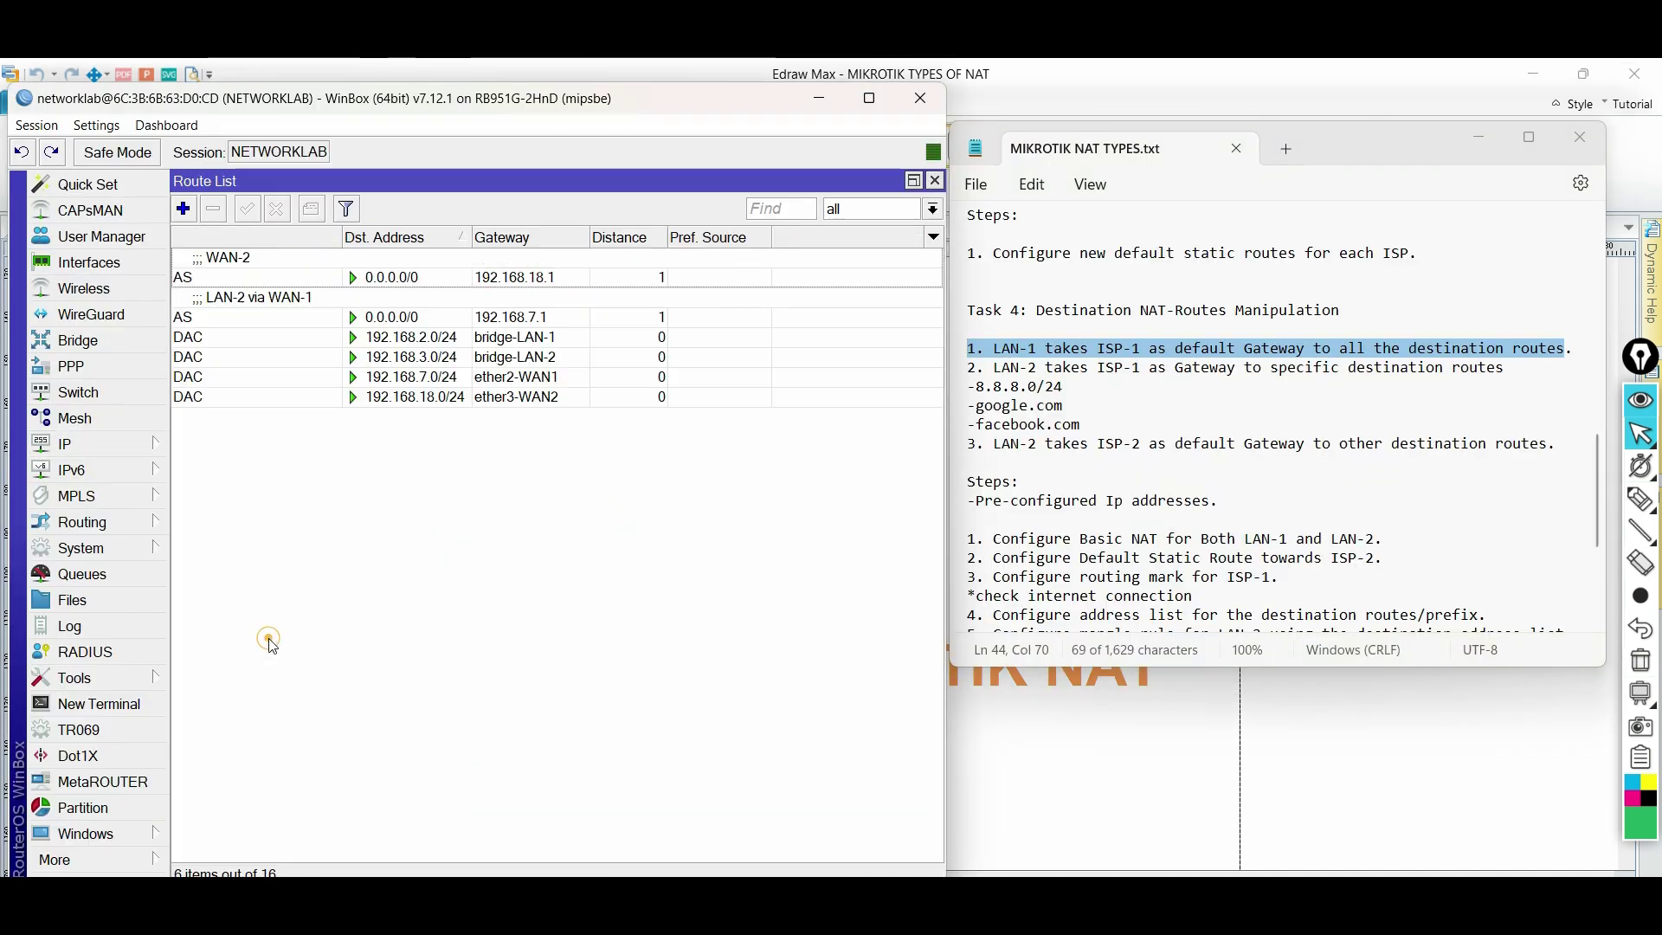
{"action": "left_click", "coordinate": [386, 278]}
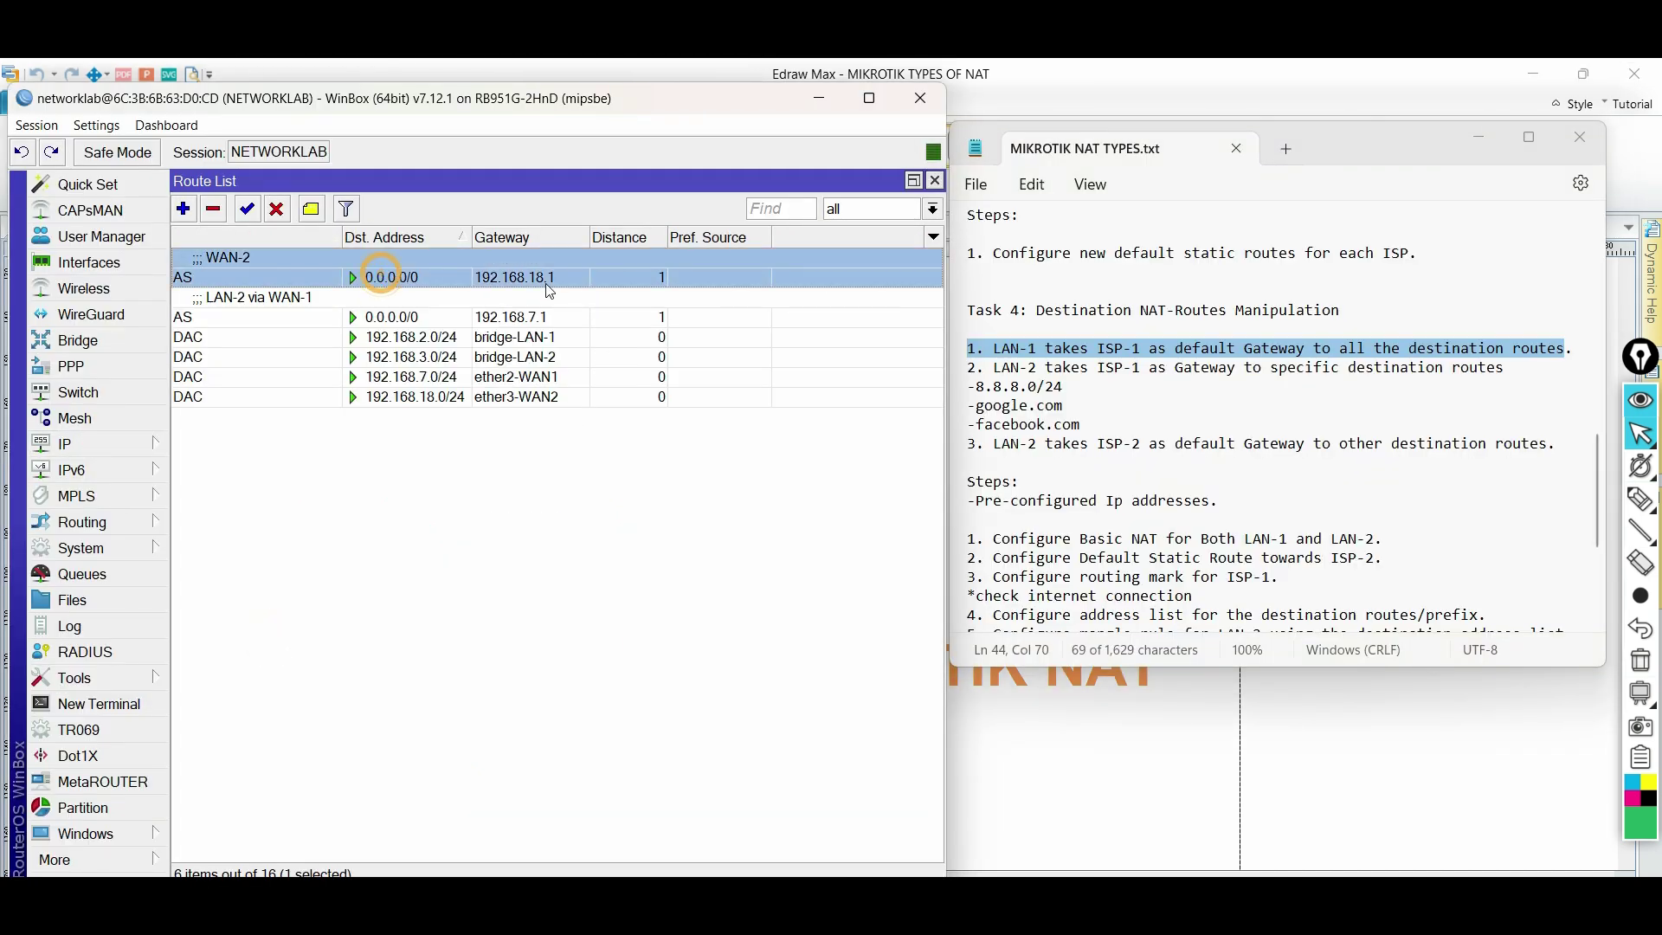
{"action": "double_click", "coordinate": [457, 275]}
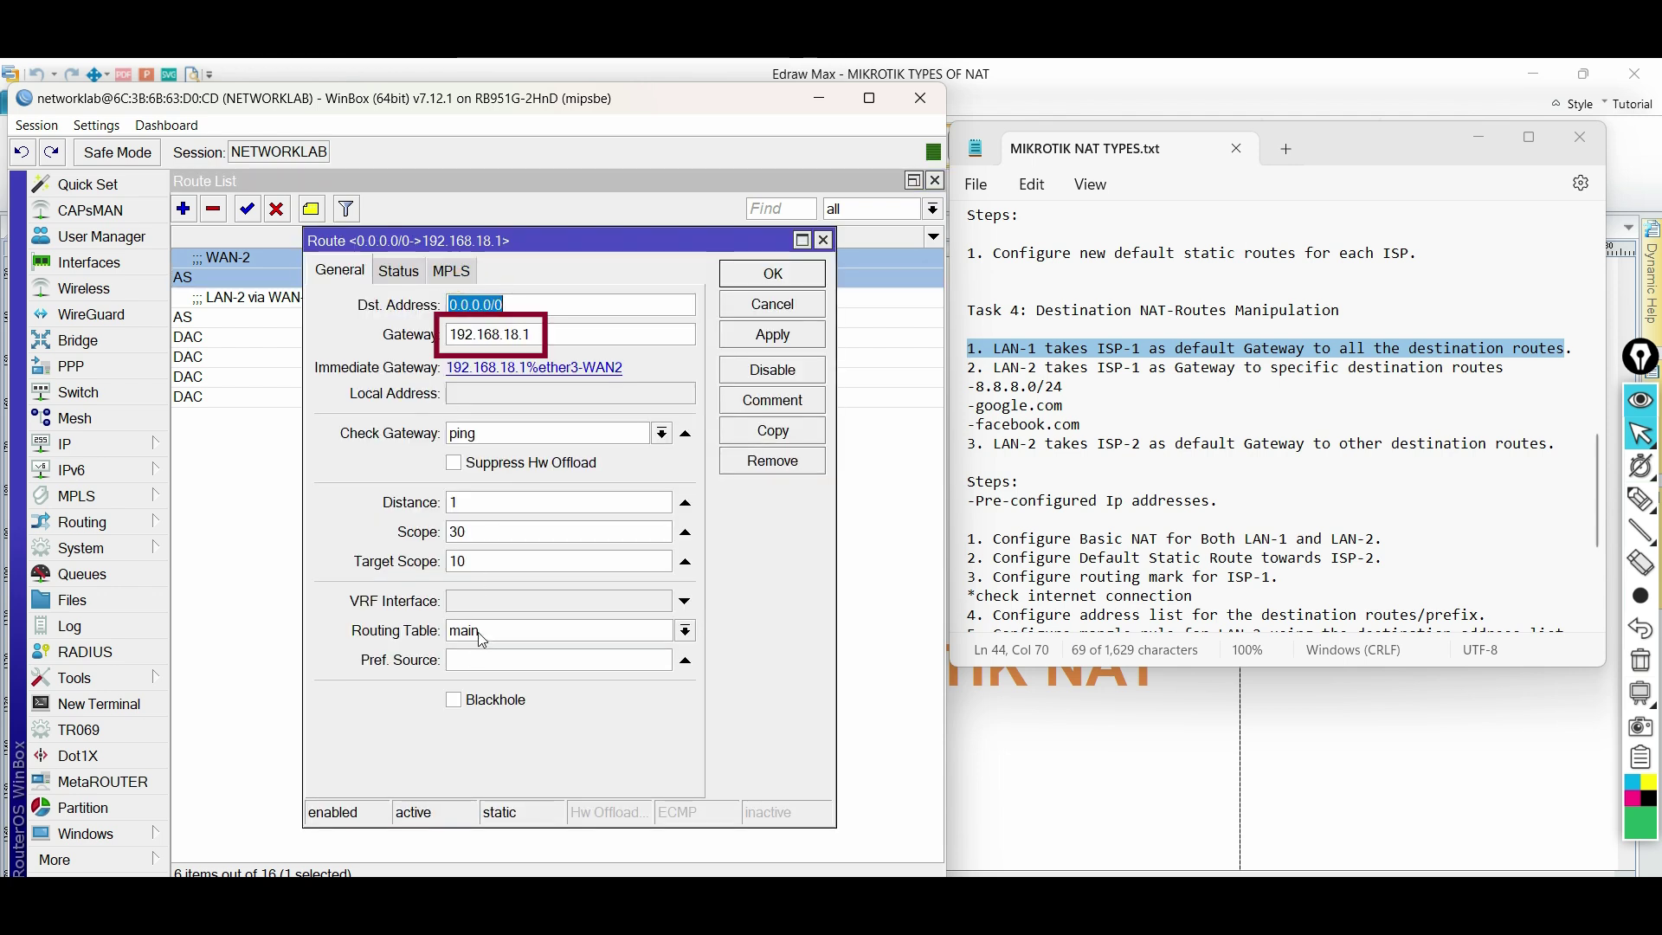
{"action": "left_click", "coordinate": [802, 282]}
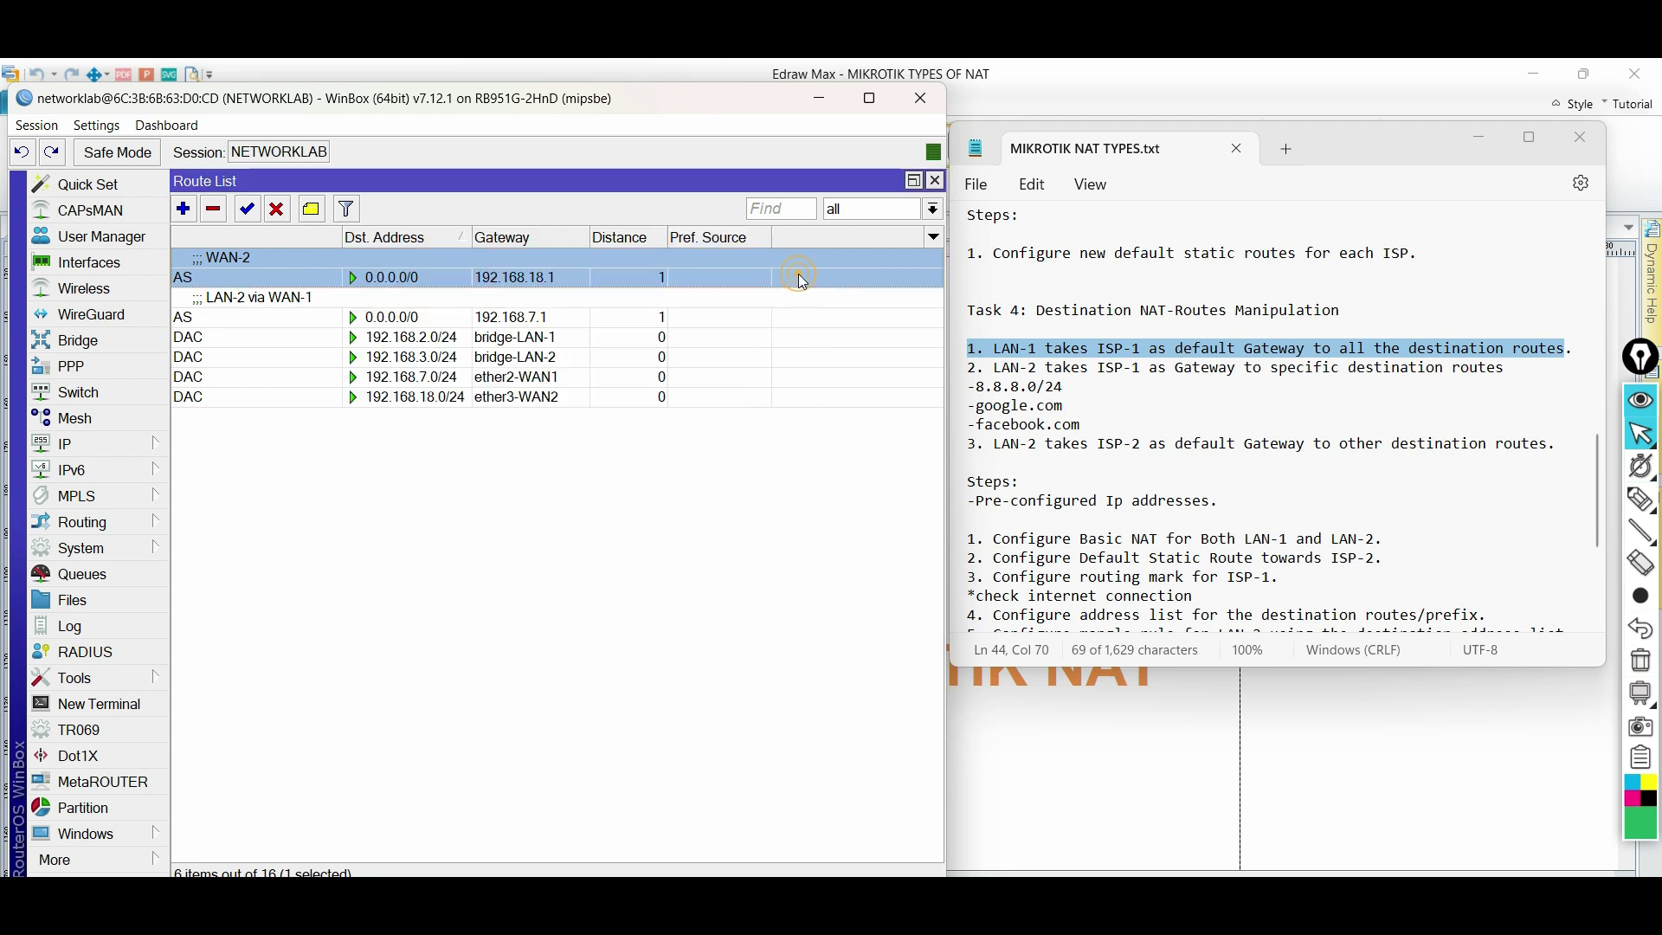
Step: Open the LAN-2 mark-routing rule in Firewall Mangle and copy it as a new rule
{"action": "left_click", "coordinate": [120, 446]}
{"action": "left_click", "coordinate": [200, 460]}
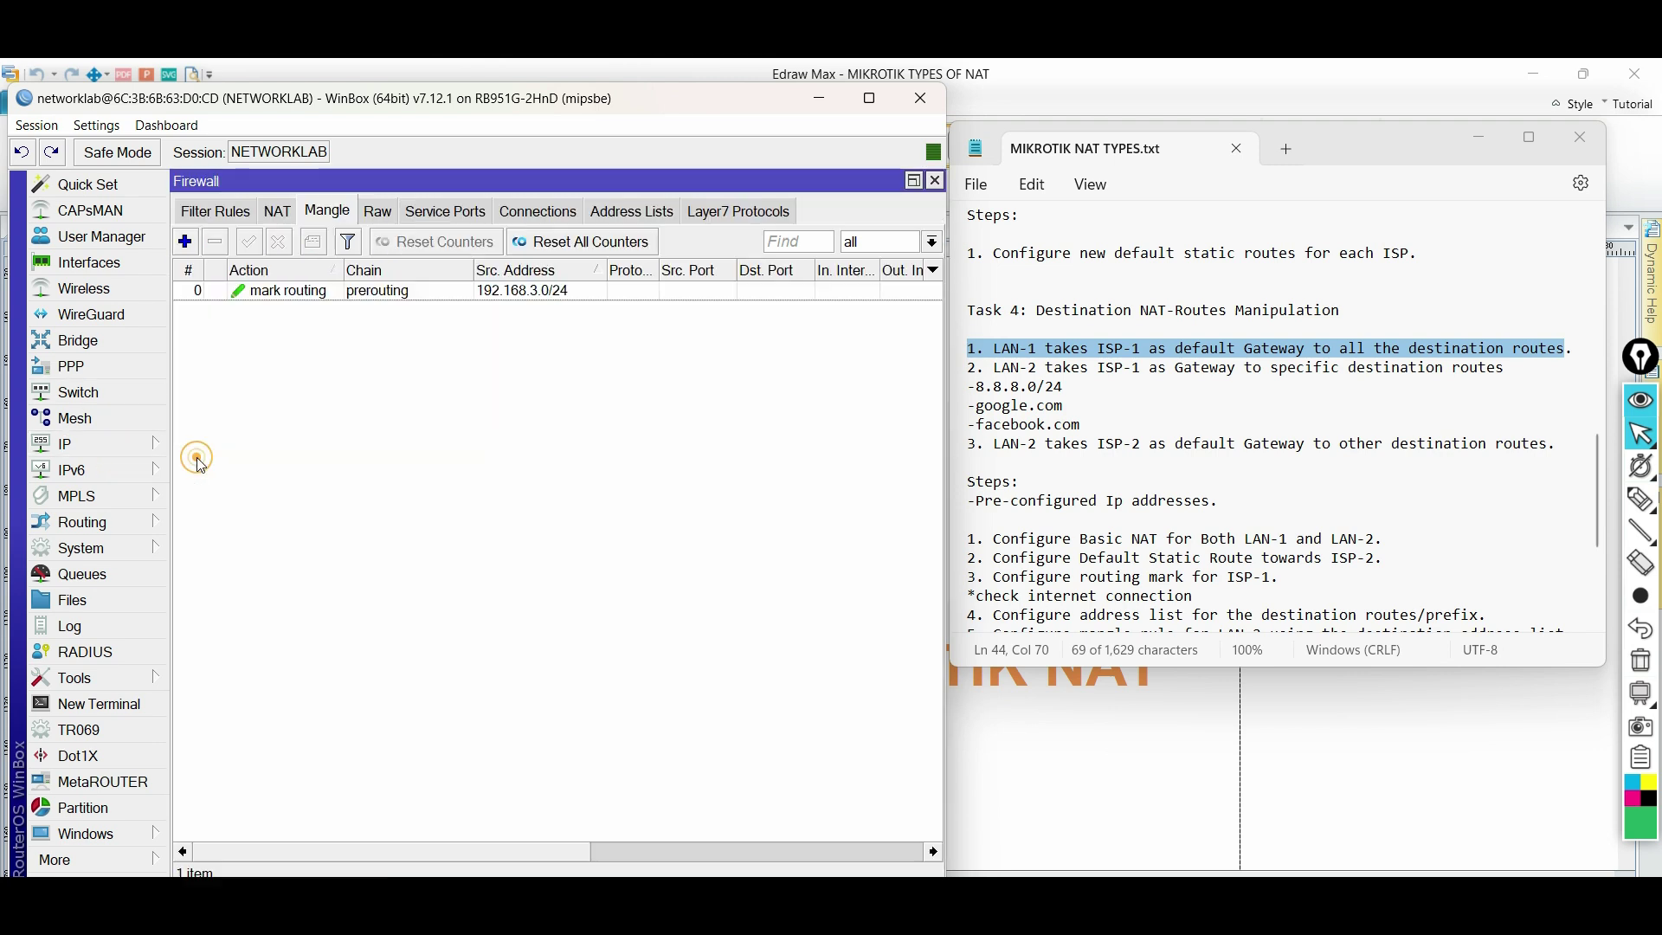
{"action": "left_click", "coordinate": [418, 292]}
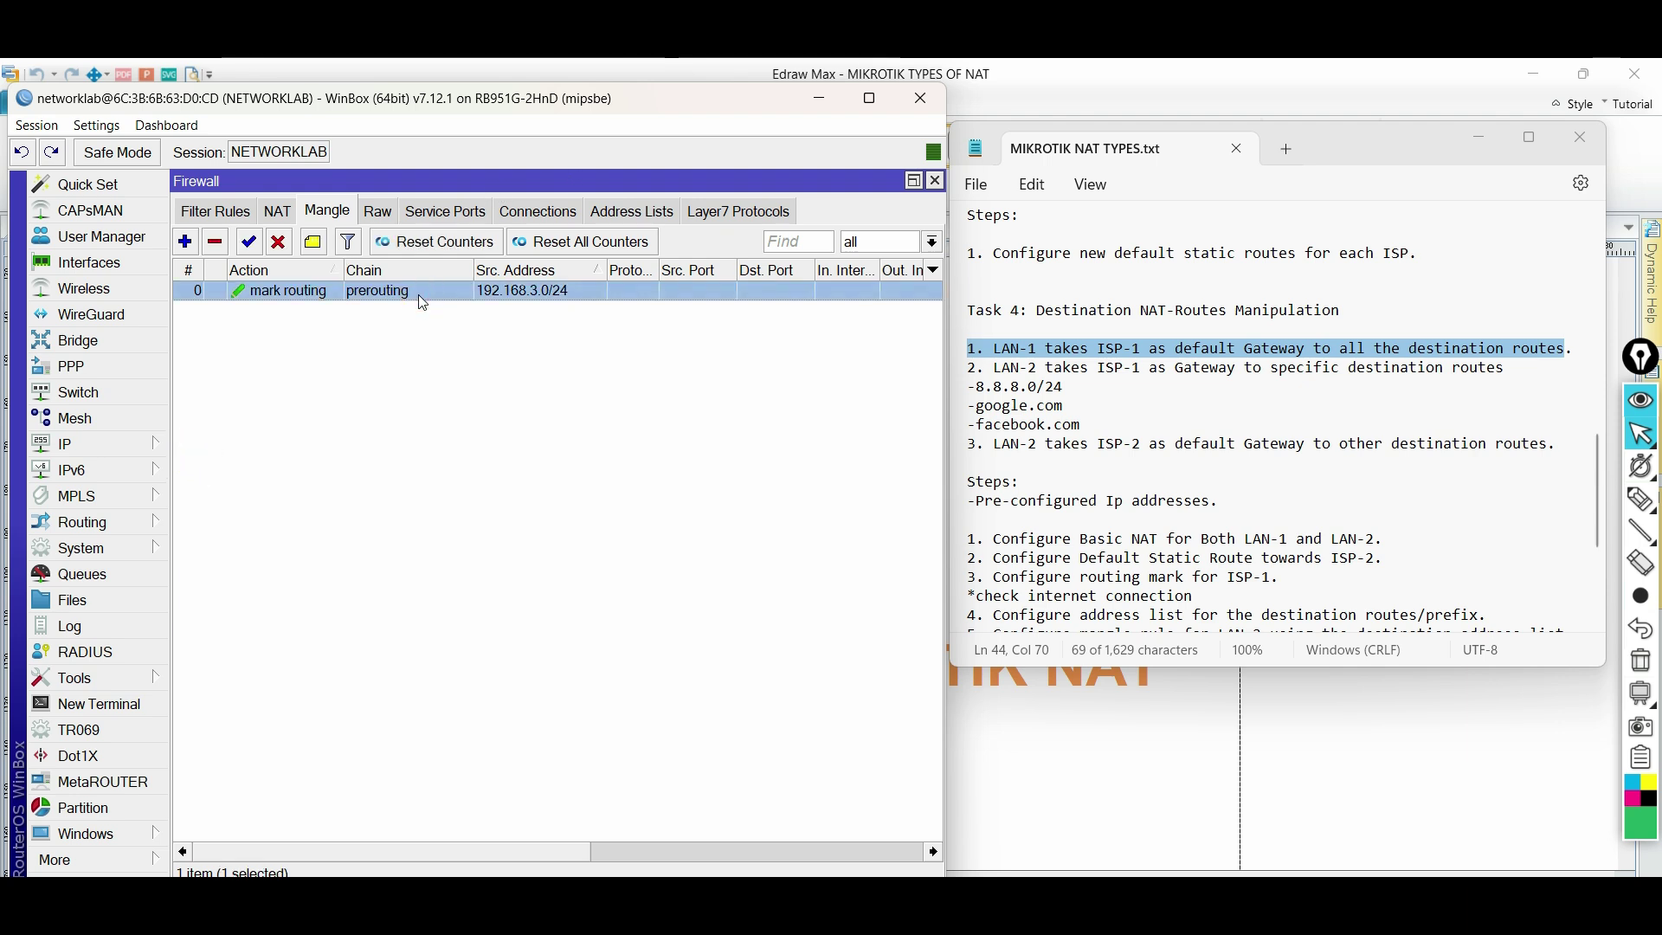
{"action": "double_click", "coordinate": [418, 293]}
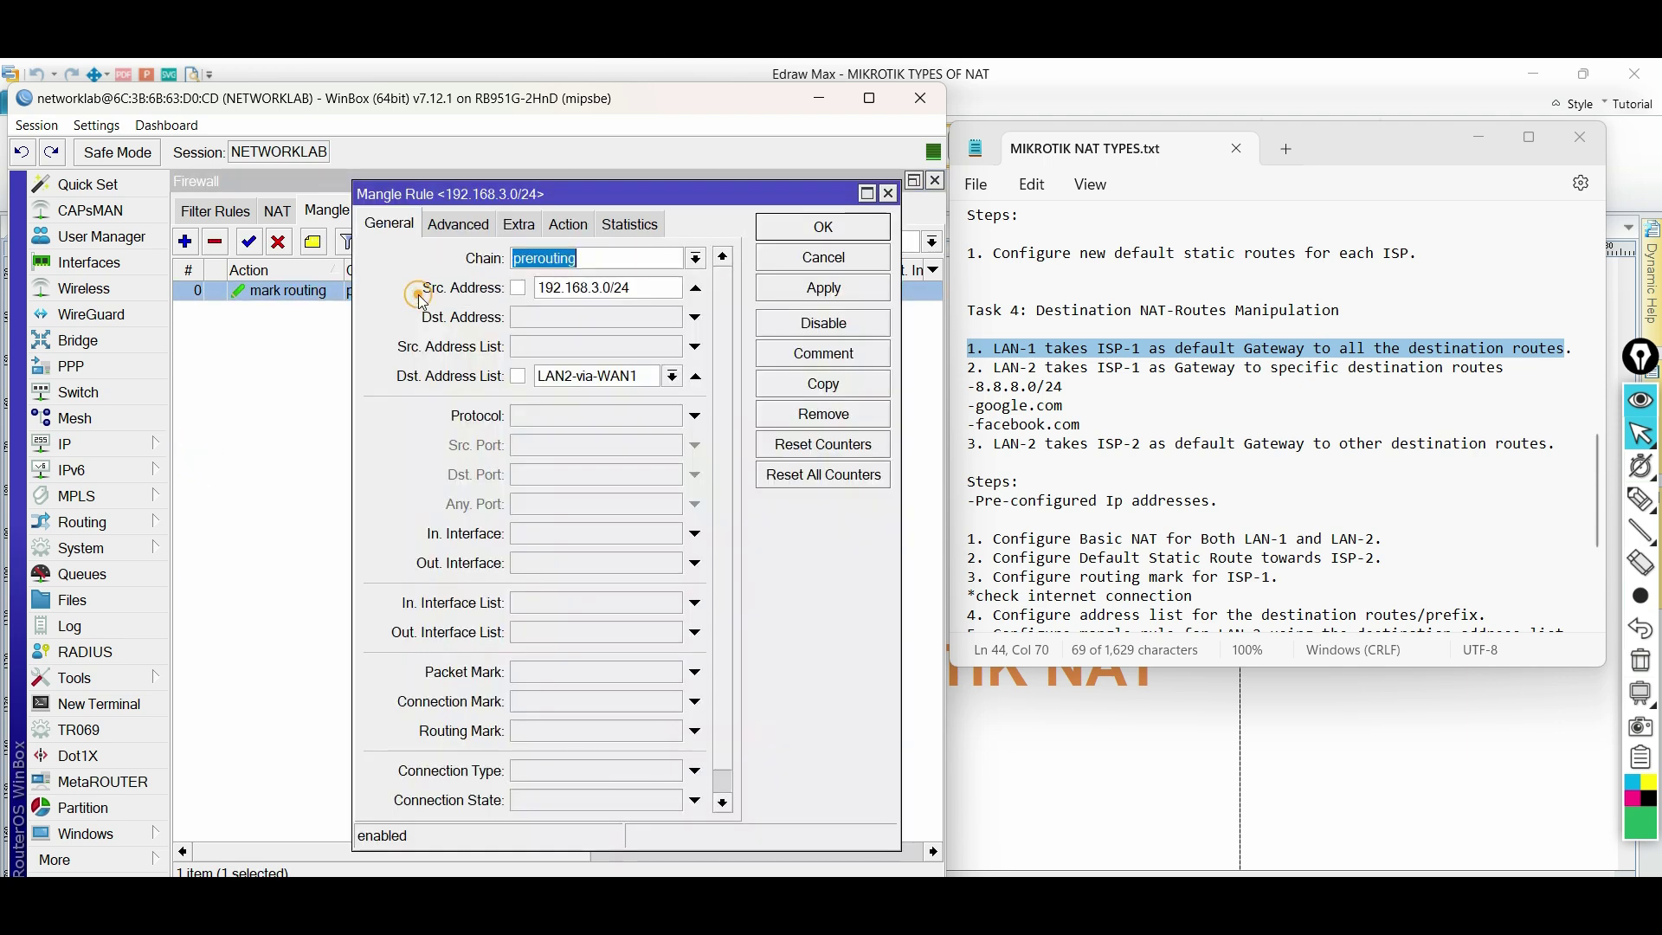
{"action": "left_click", "coordinate": [834, 391]}
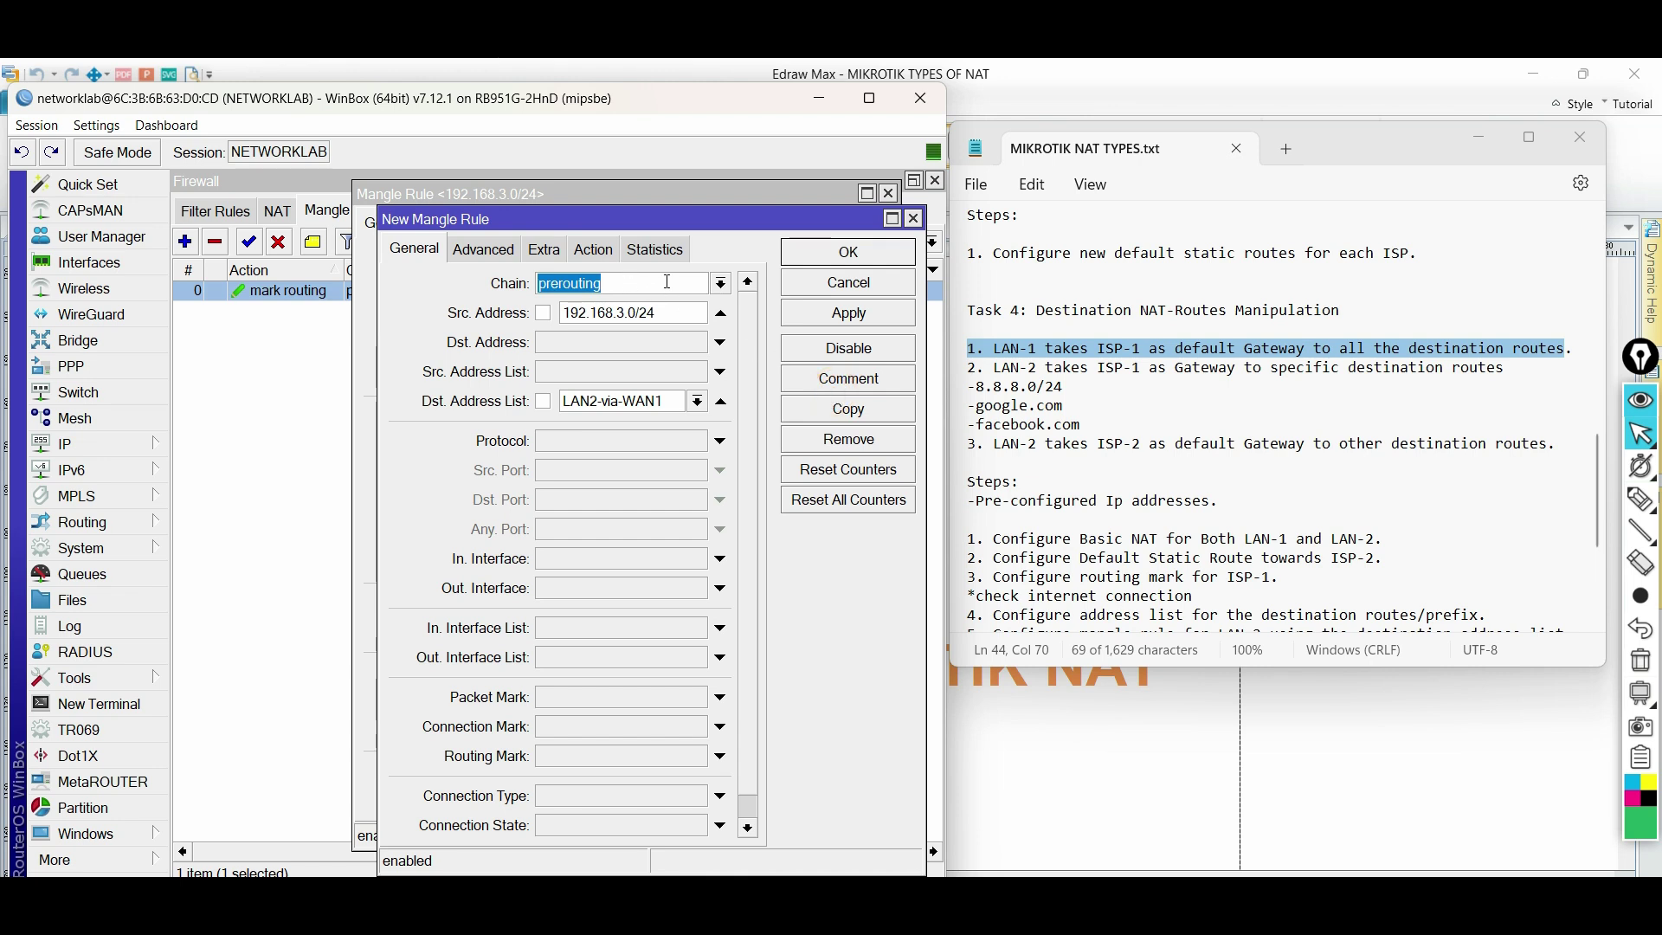
Step: Begin the copy's 'via WAN-' comment and clear its LAN2-via-WAN1 Dst. Address List
{"action": "left_click", "coordinate": [868, 389]}
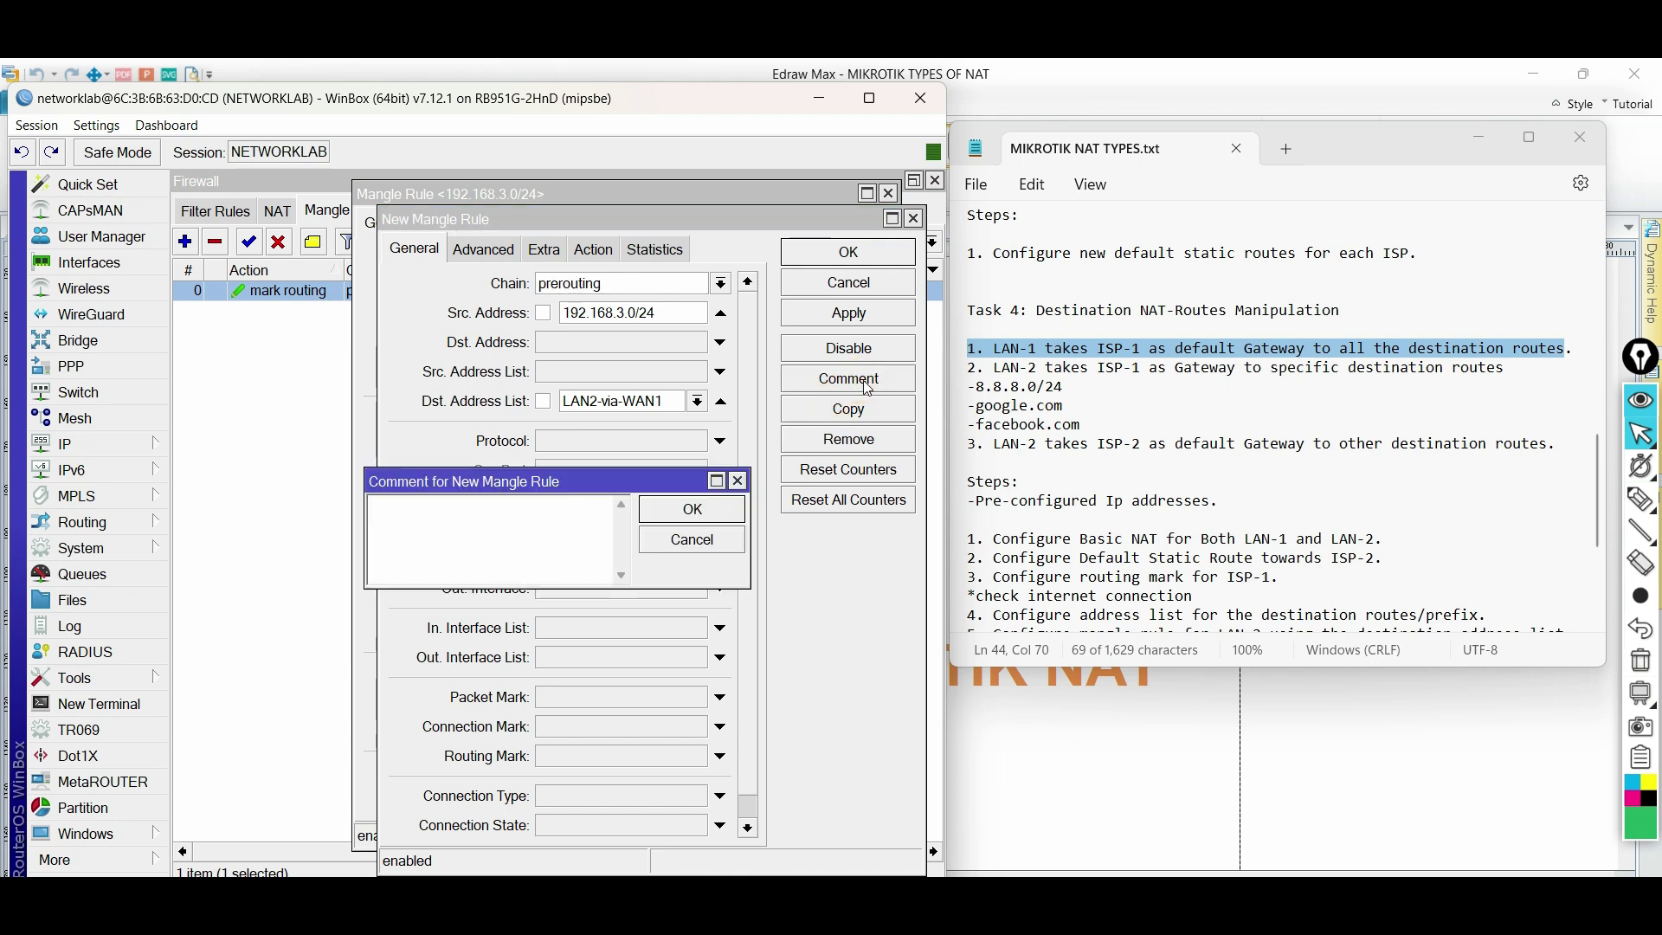
{"action": "type", "text": "via LAN-"}
{"action": "key", "text": "BackSpace"}
{"action": "key", "text": "BackSpace"}
{"action": "key", "text": "BackSpace"}
{"action": "key", "text": "BackSpace"}
{"action": "type", "text": "W"}
{"action": "left_click", "coordinate": [692, 511]}
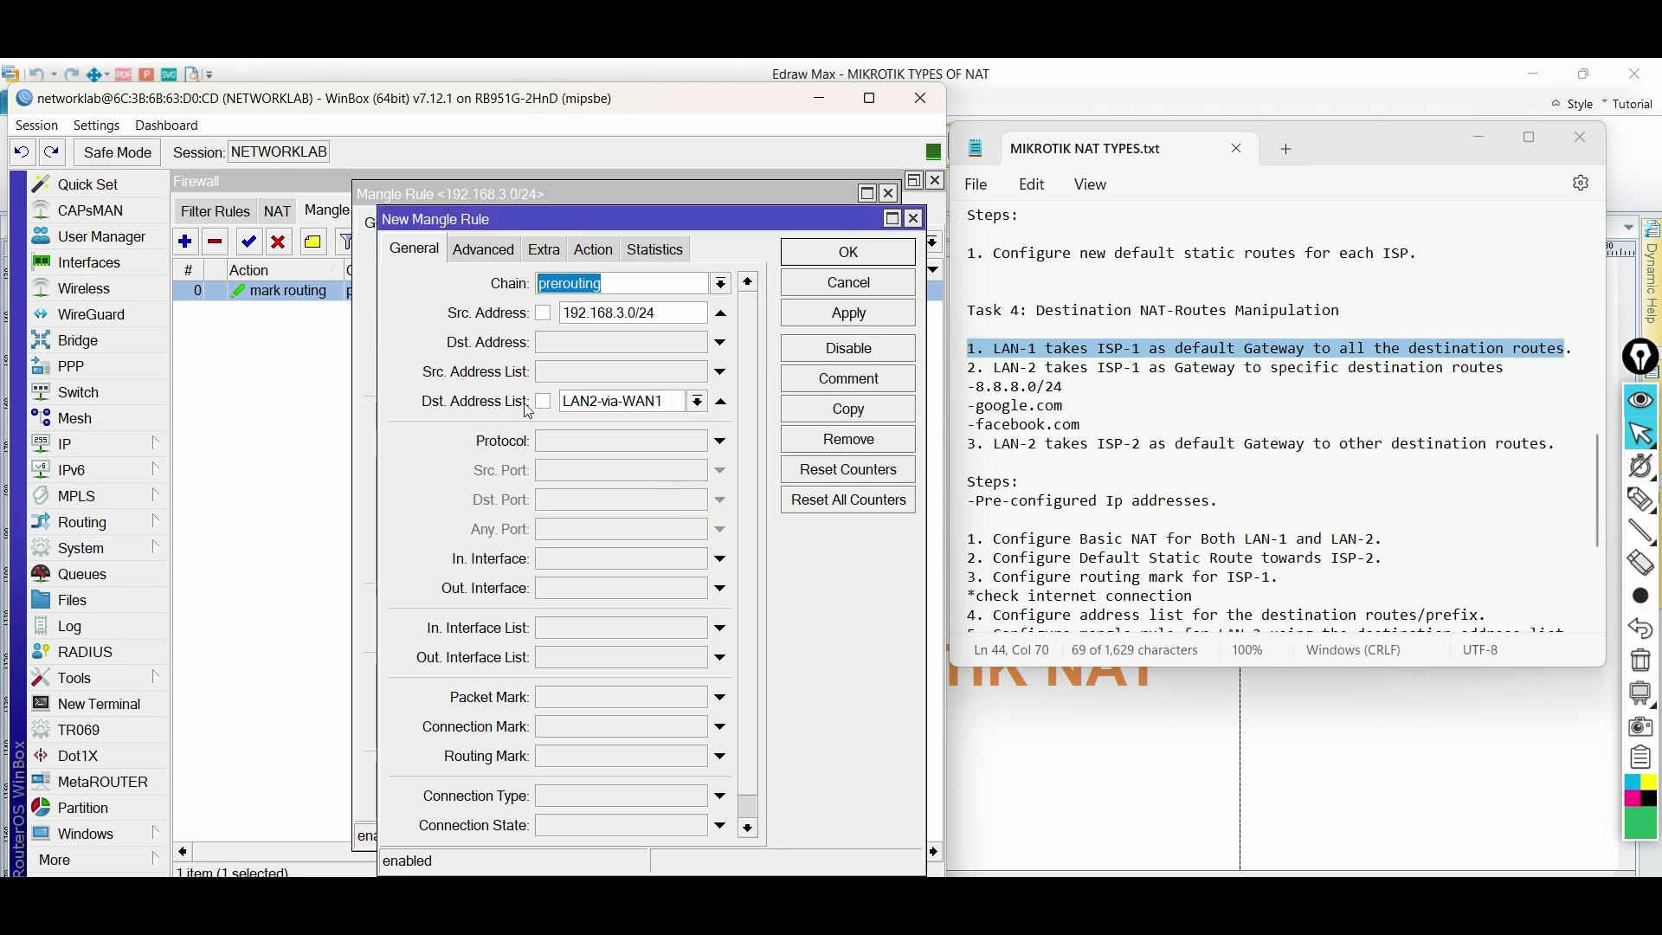
{"action": "left_click_drag", "start_coordinate": [567, 400], "coordinate": [714, 407]}
{"action": "left_click", "coordinate": [721, 402]}
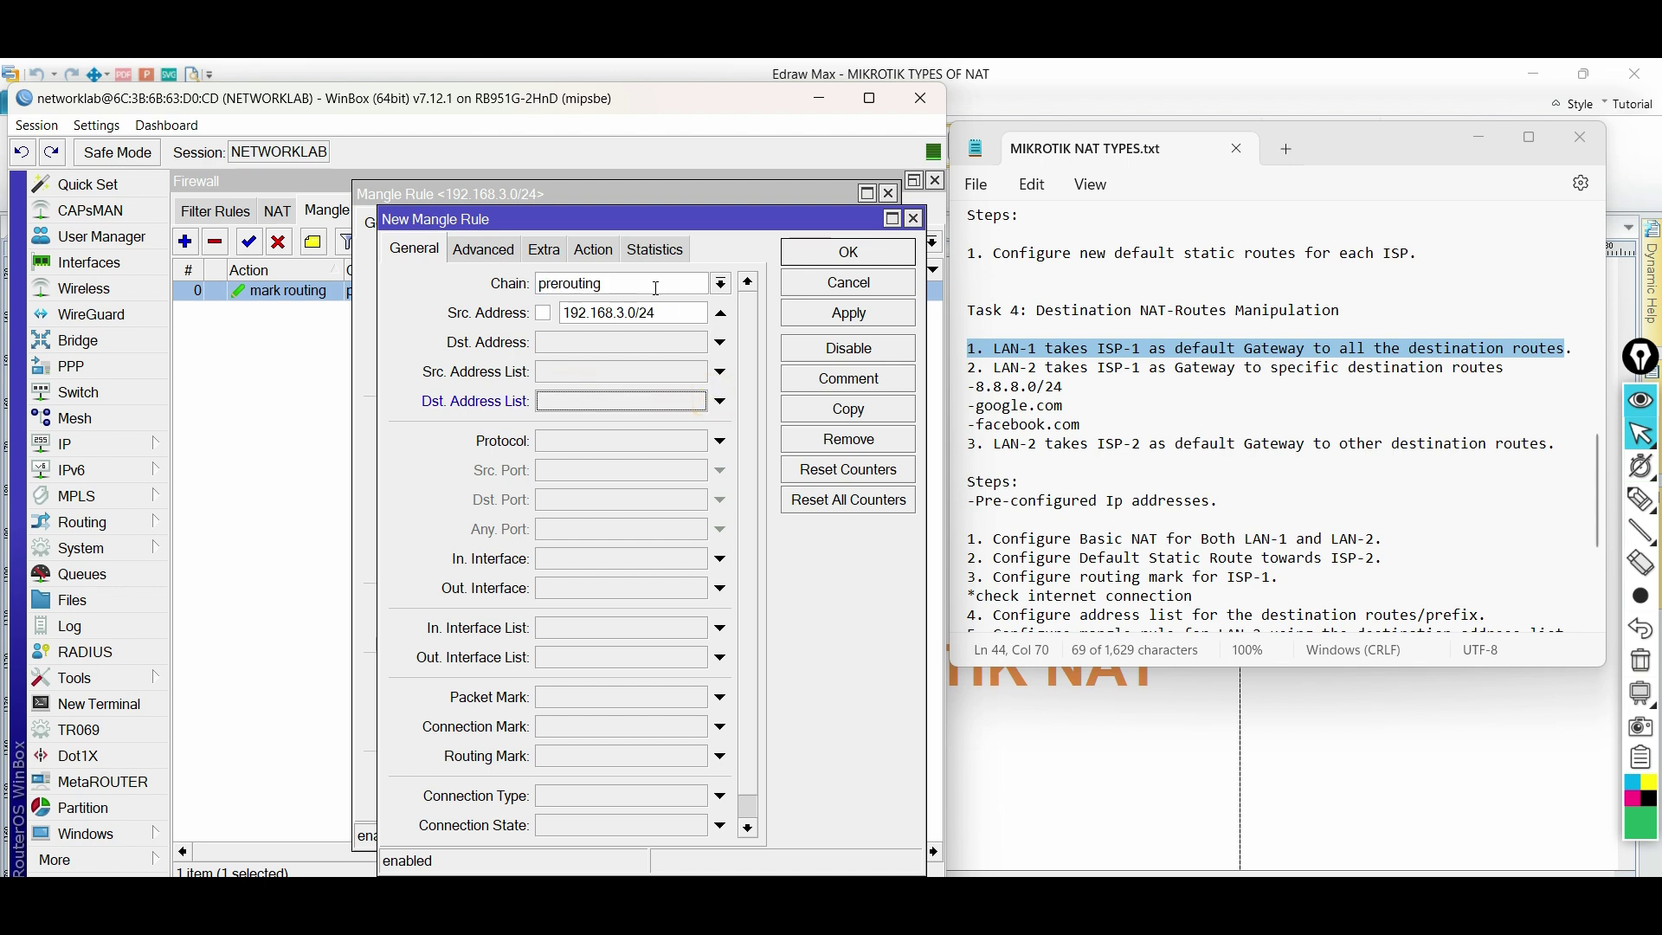
Step: Set the copy's Src. Address to 192.168.2.0/24, comment it 'LAN-1 via WAN-1', and save
{"action": "left_click", "coordinate": [621, 313]}
{"action": "key", "text": "BackSpace"}
{"action": "type", "text": "2"}
{"action": "left_click", "coordinate": [796, 378]}
{"action": "left_click", "coordinate": [373, 502]}
{"action": "type", "text": "LAN-1 via WAN-1"}
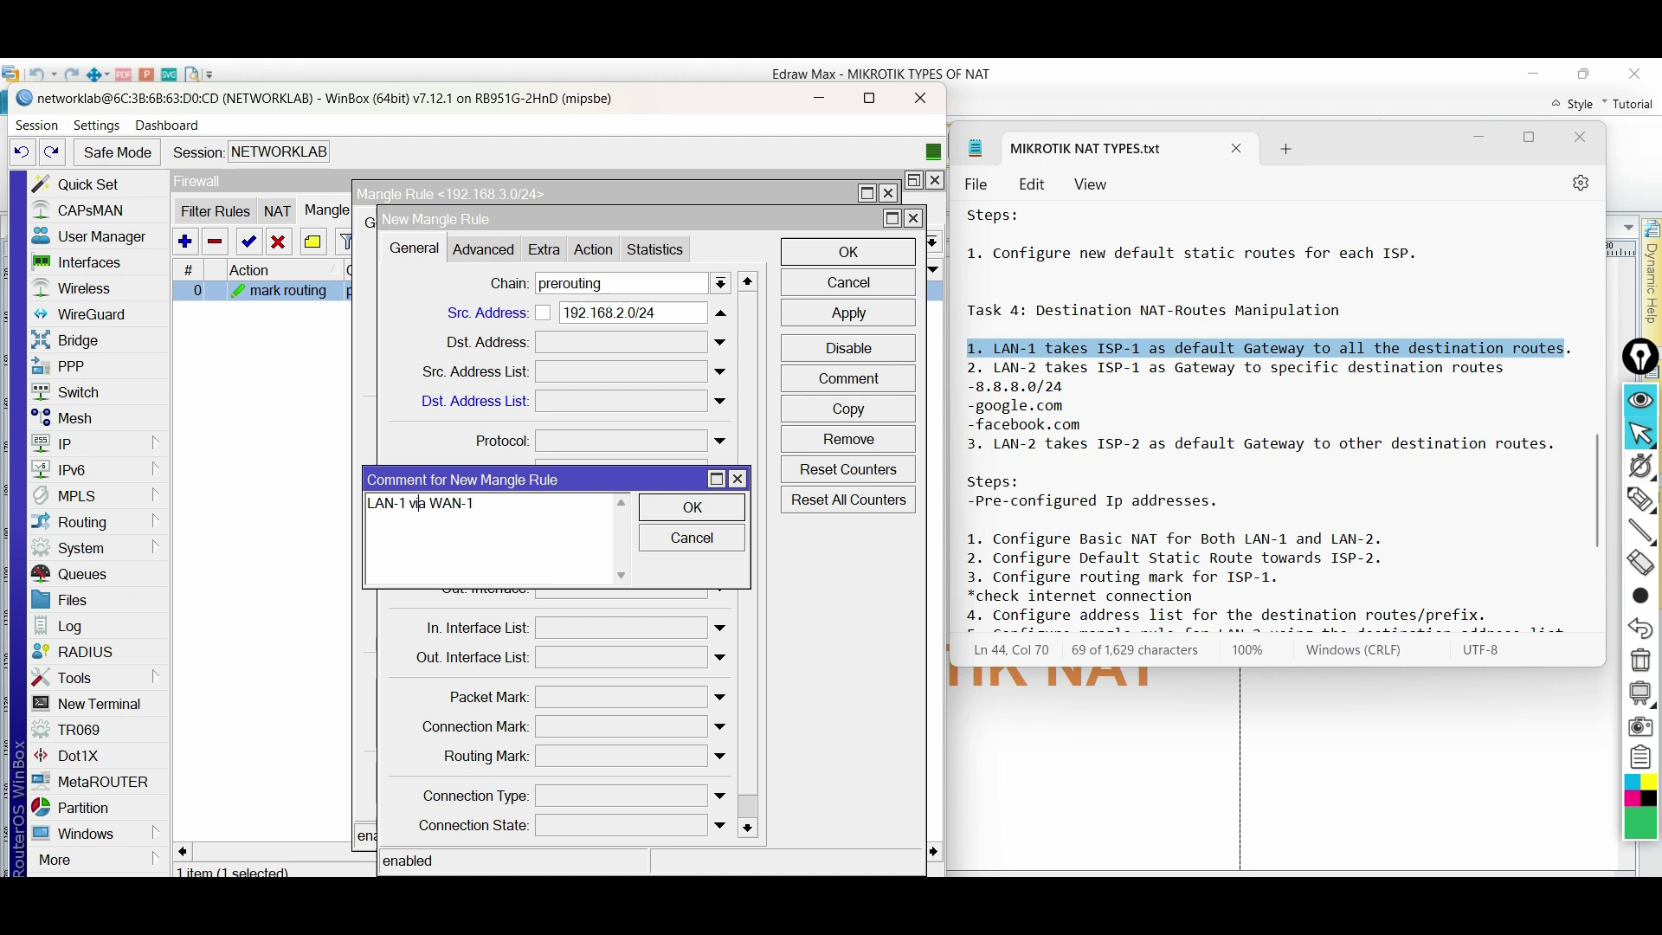
{"action": "left_click", "coordinate": [693, 506]}
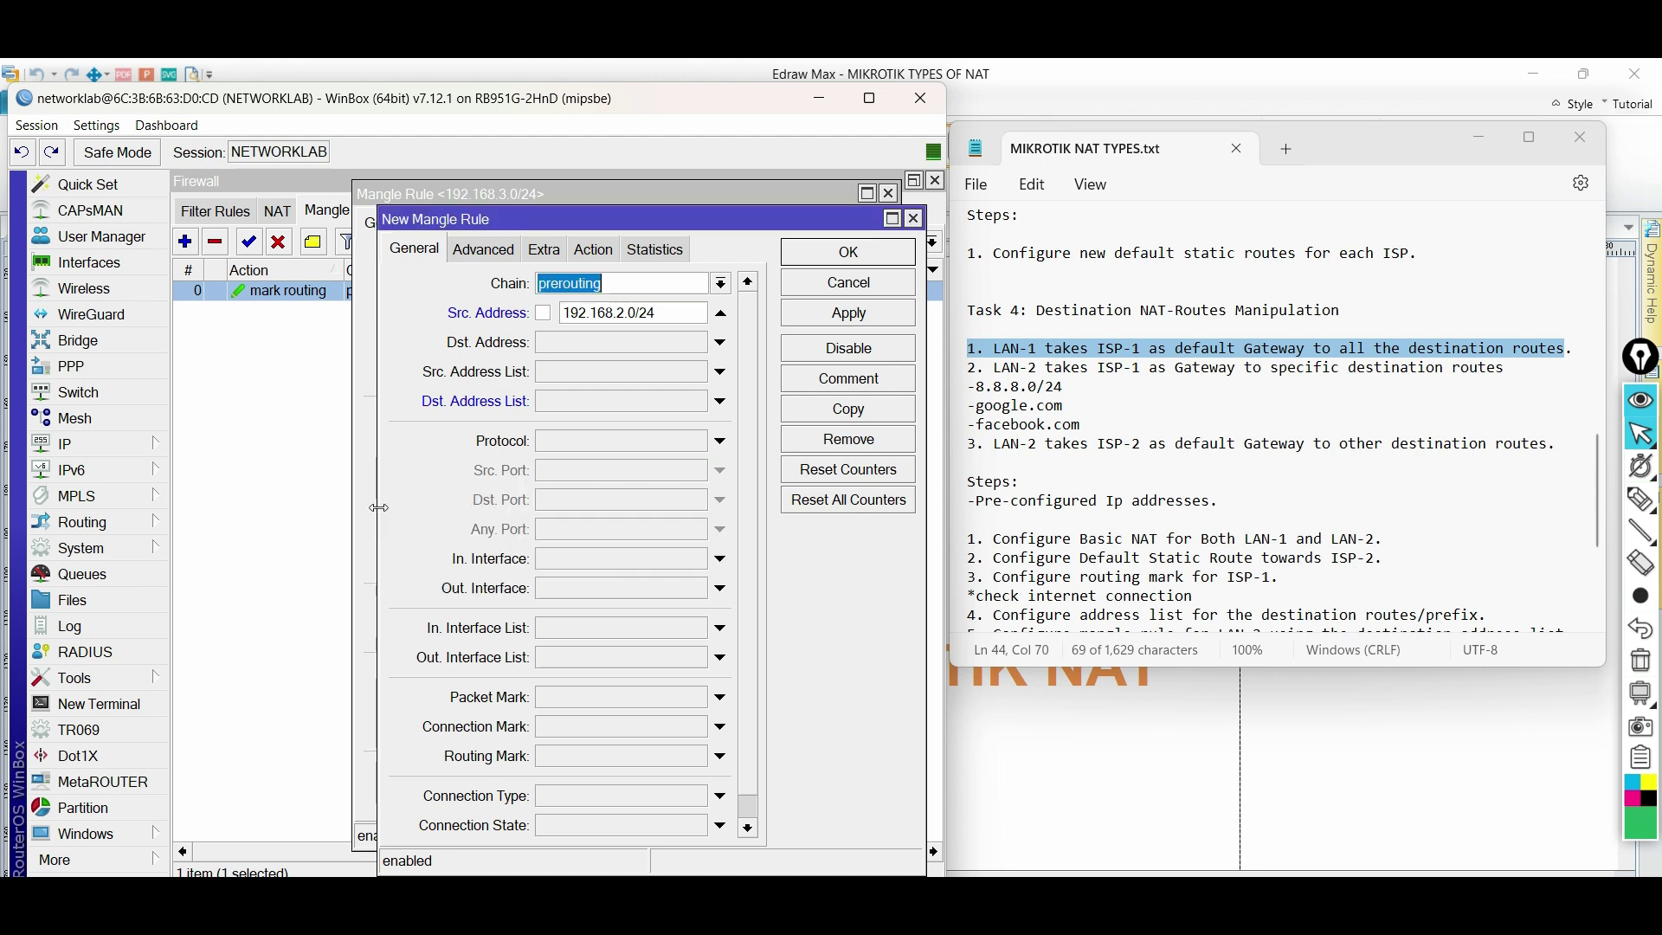
{"action": "left_click", "coordinate": [844, 252]}
Step: Comment the original 192.168.3.0/24 rule 'LAN-2 force to Destination Address'
{"action": "left_click", "coordinate": [893, 196]}
{"action": "double_click", "coordinate": [508, 332]}
{"action": "left_click", "coordinate": [845, 362]}
{"action": "type", "text": "LA"}
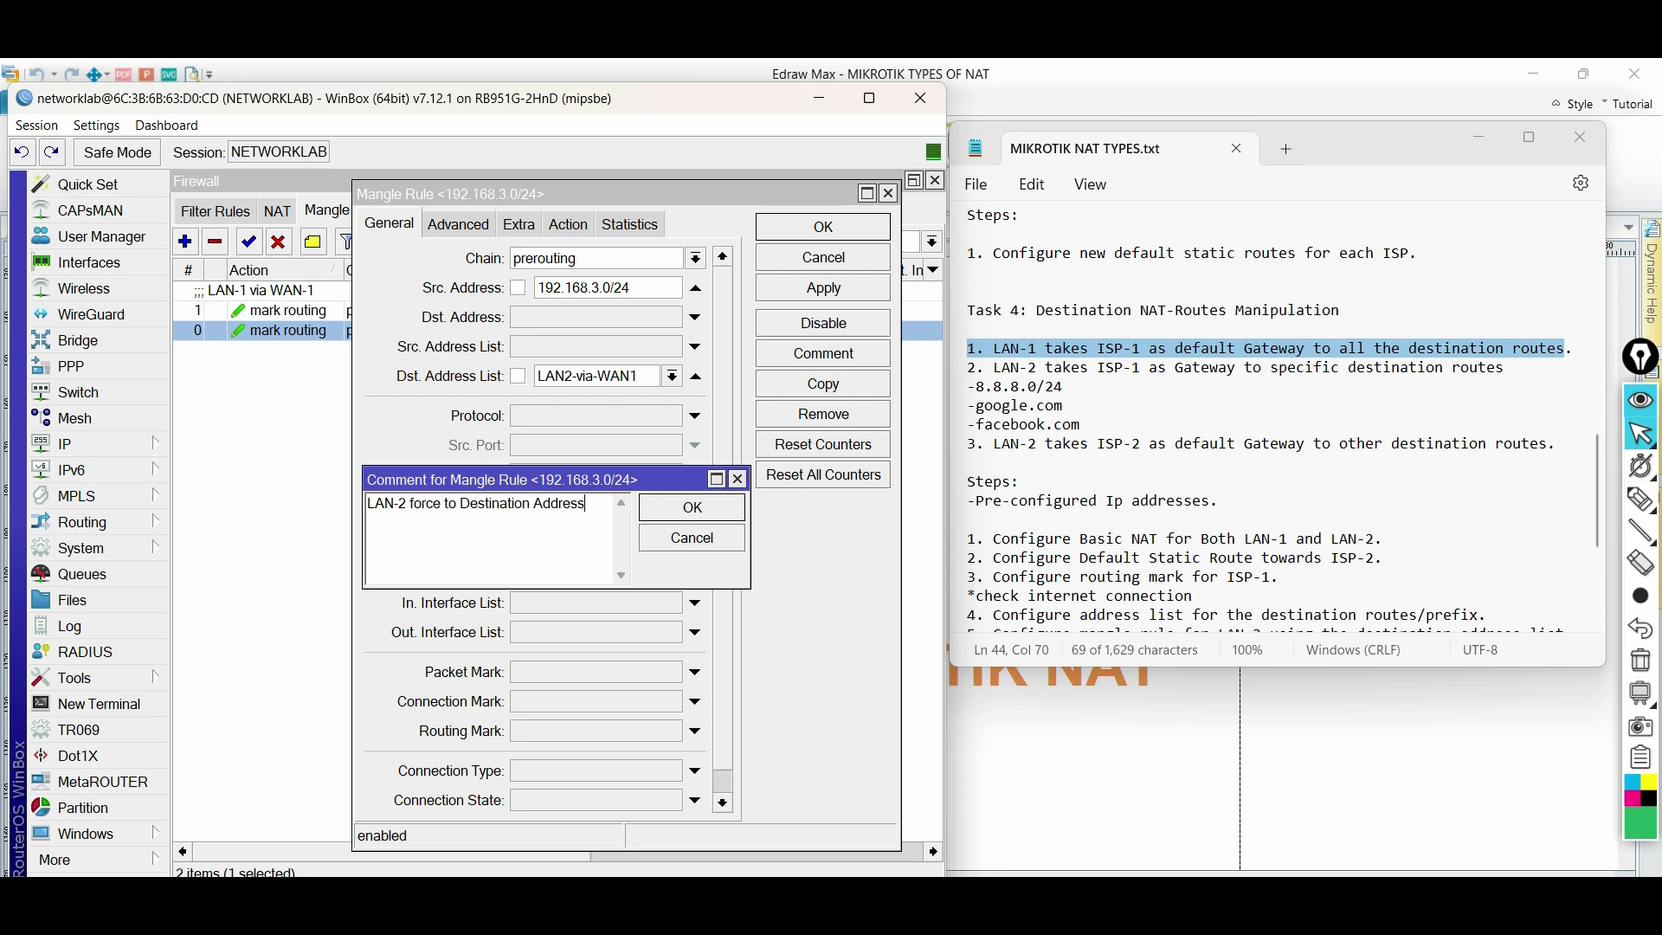
{"action": "left_click", "coordinate": [692, 507]}
{"action": "left_click", "coordinate": [865, 227]}
{"action": "left_click", "coordinate": [447, 294]}
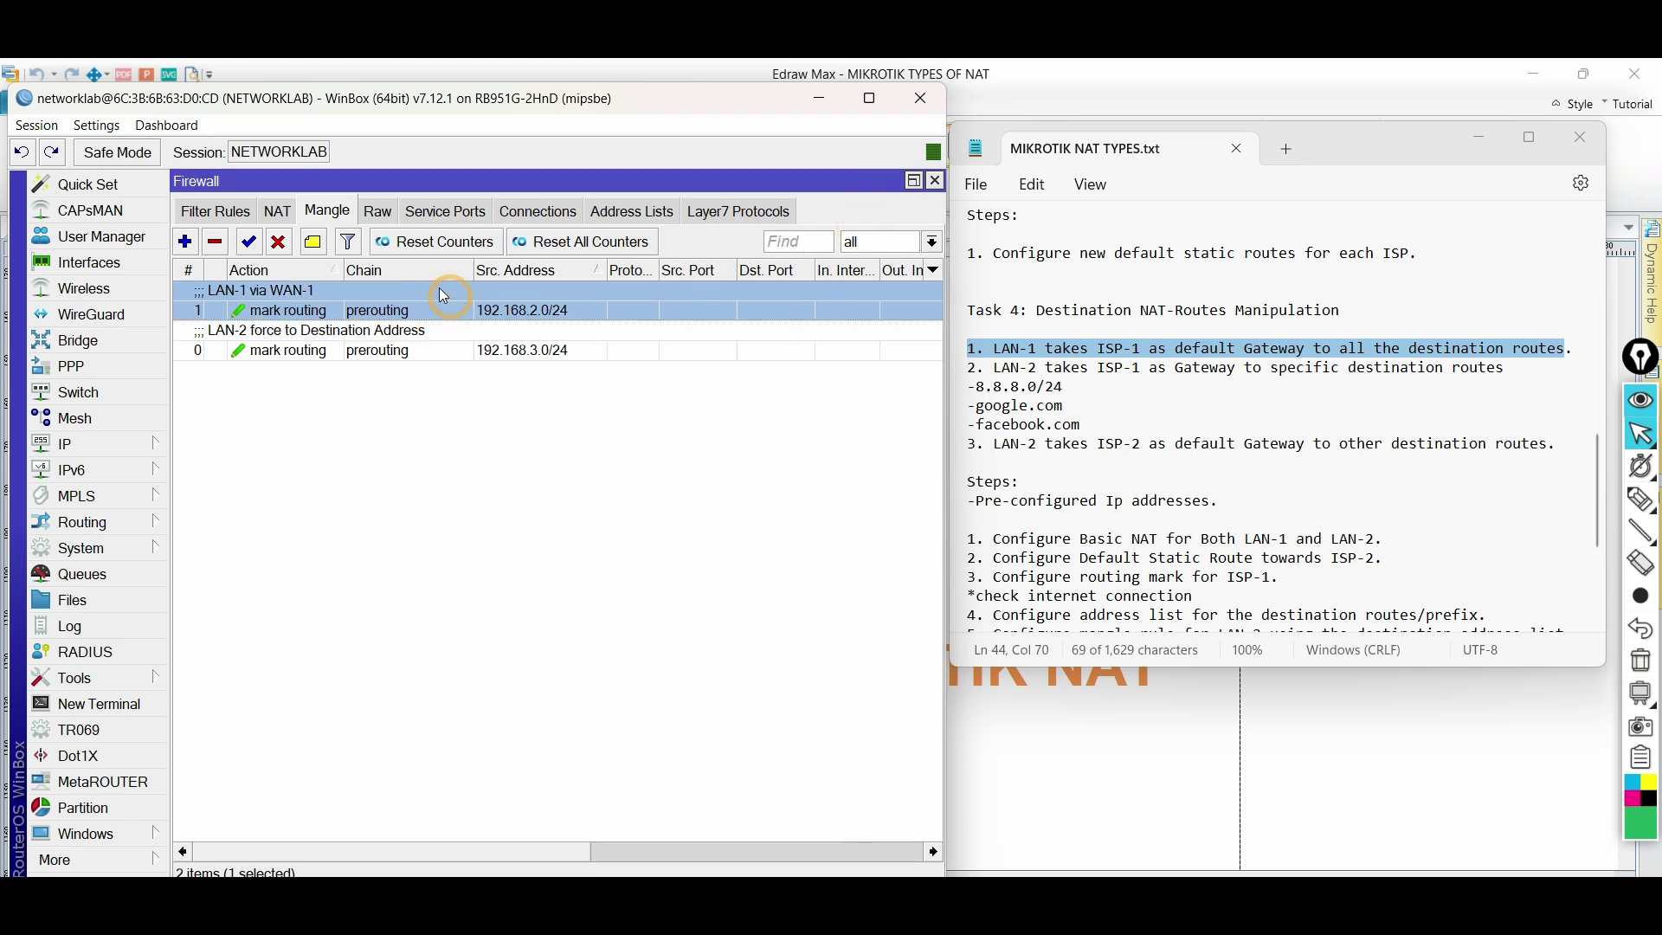
{"action": "key", "text": "alt+Tab"}
Step: Run ipconfig and tracert -d 8.8.8.8, showing the path via 192.168.2.1 and 192.168.7.1
{"action": "type", "text": "ipconfig"}
{"action": "key", "text": "Return"}
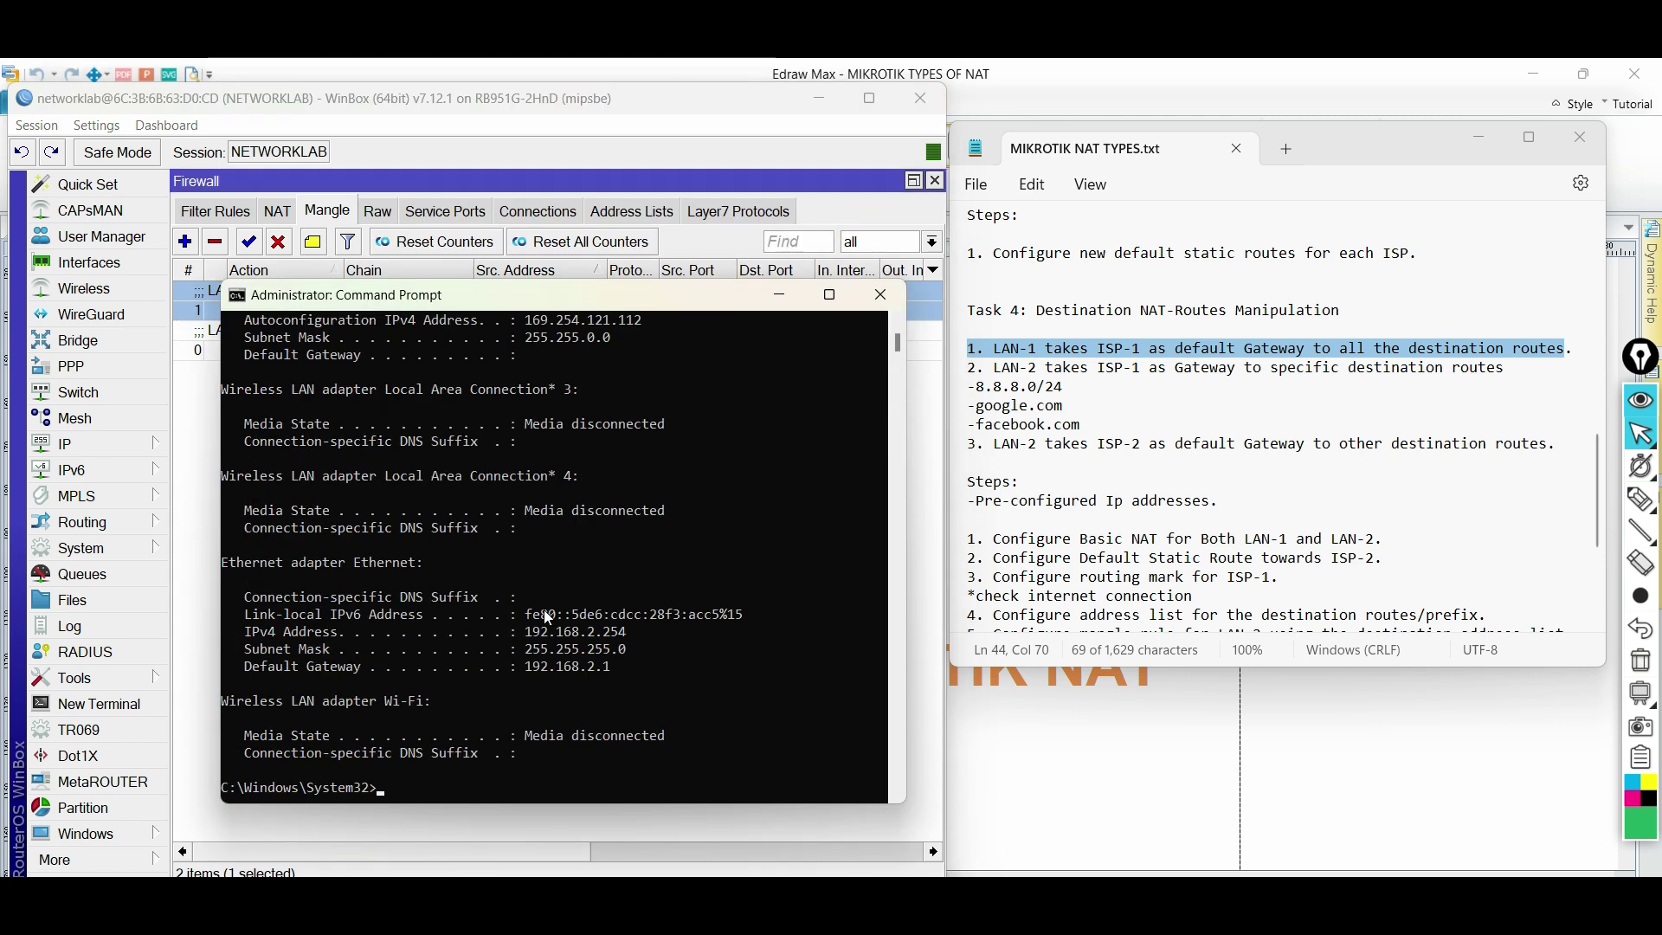
{"action": "type", "text": "tracert -"}
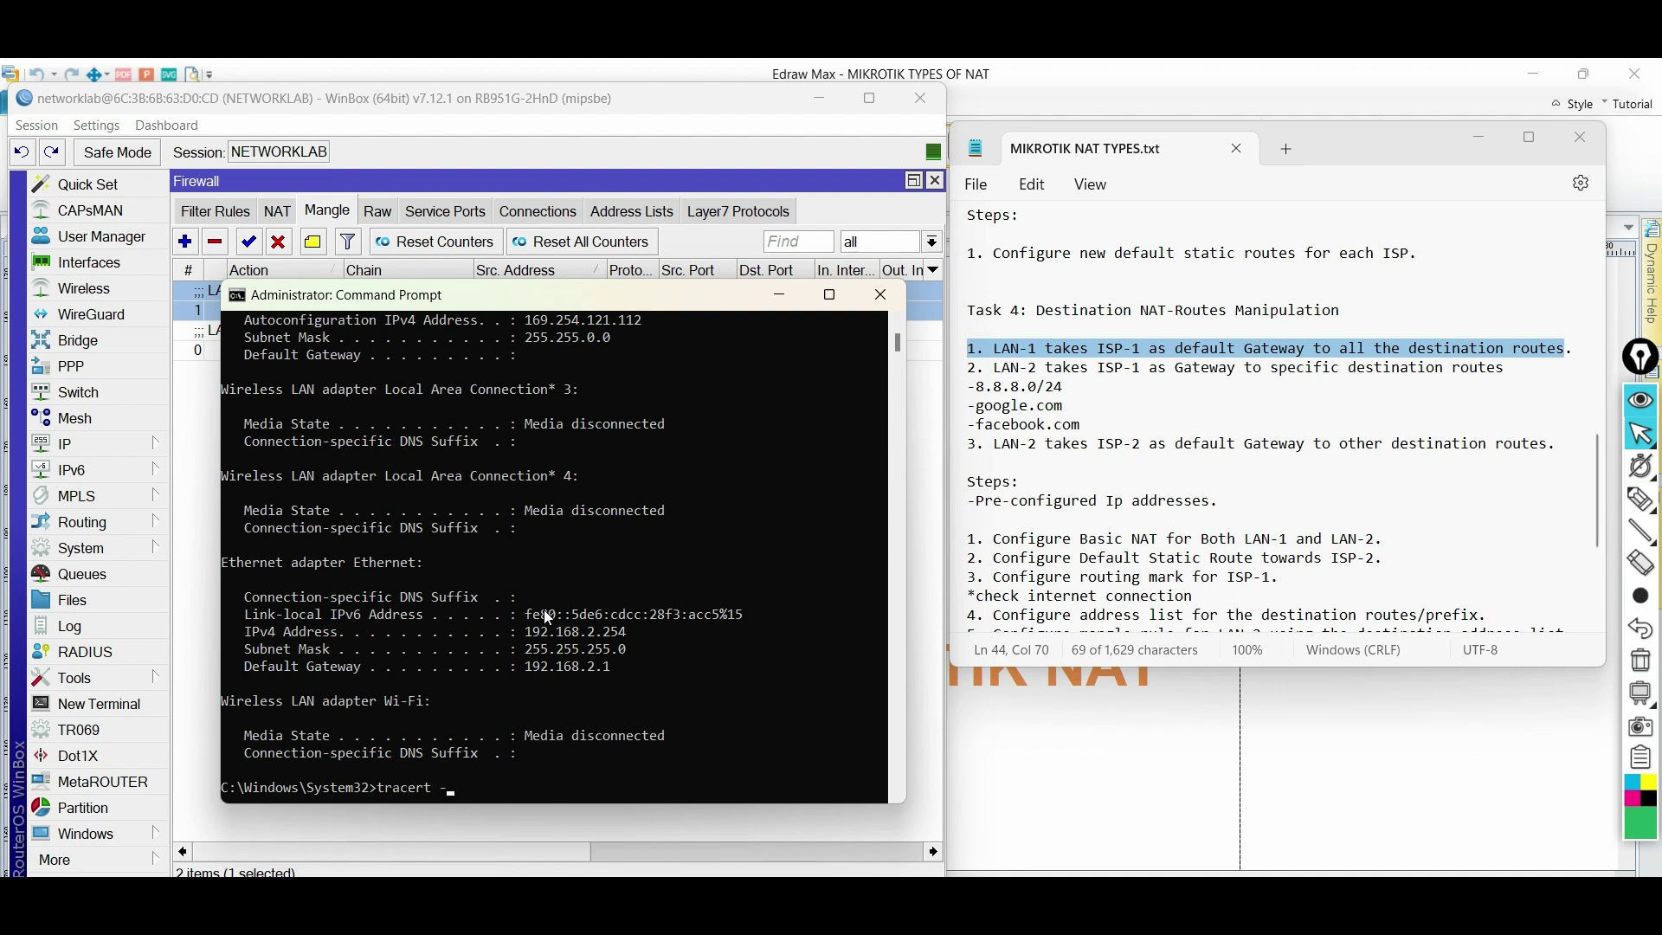
{"action": "type", "text": "d 8.8.8.8"}
{"action": "key", "text": "Return"}
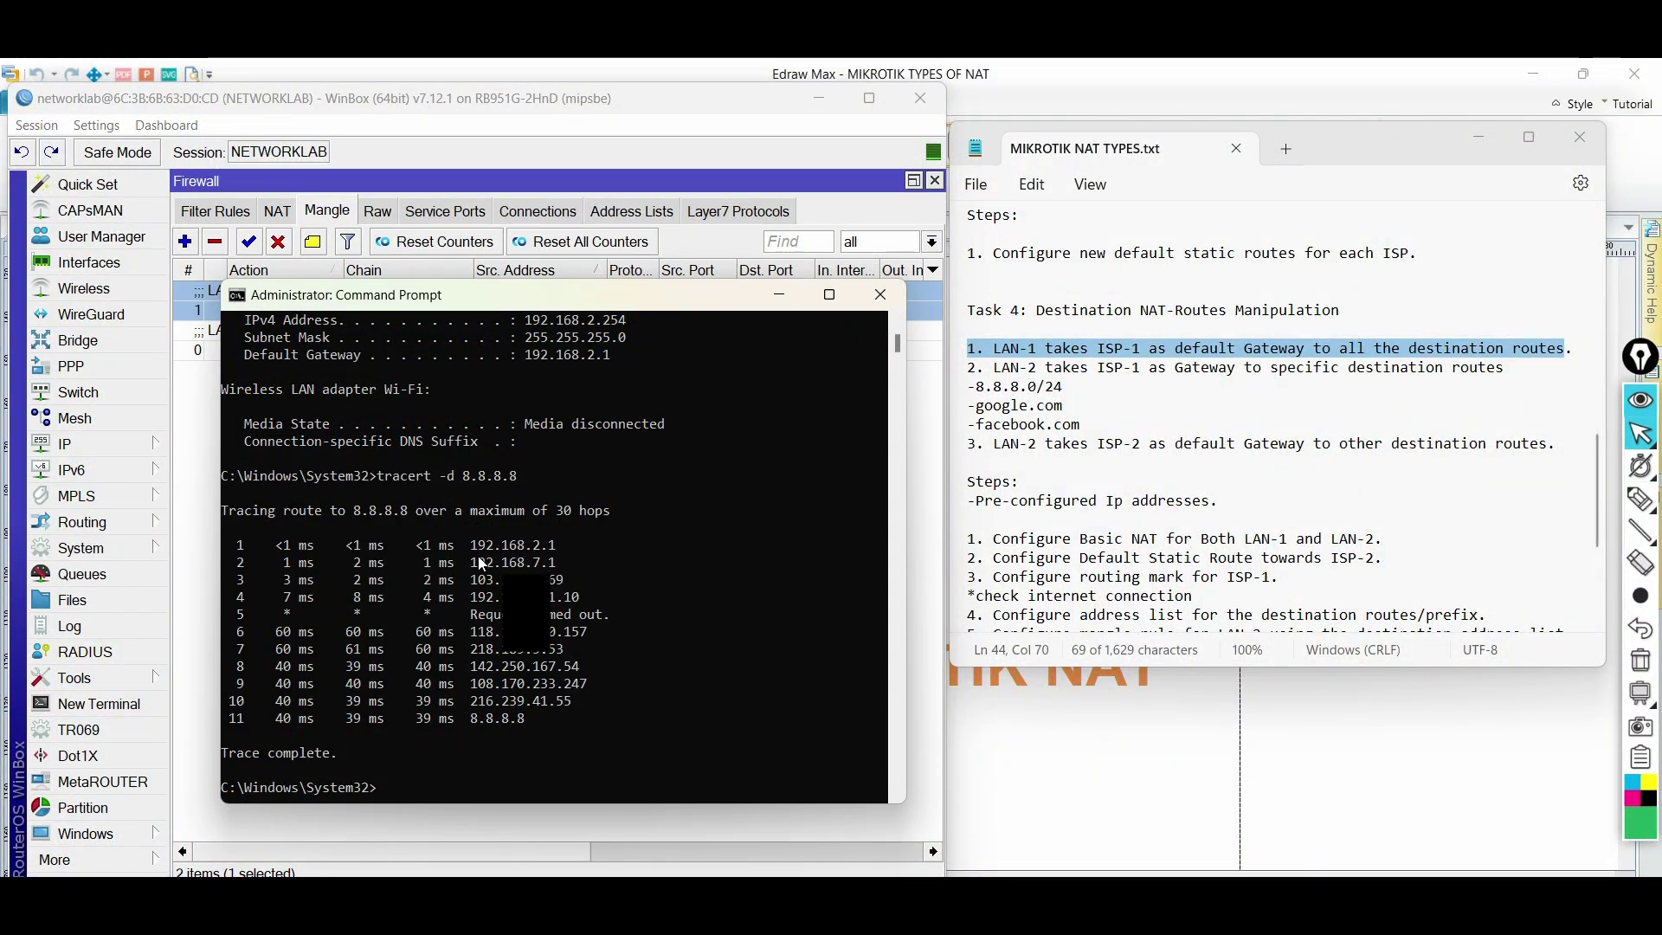
Step: Show the network diagram and select the 192.168.7.1 label beside ISP-1
{"action": "left_click", "coordinate": [1023, 763]}
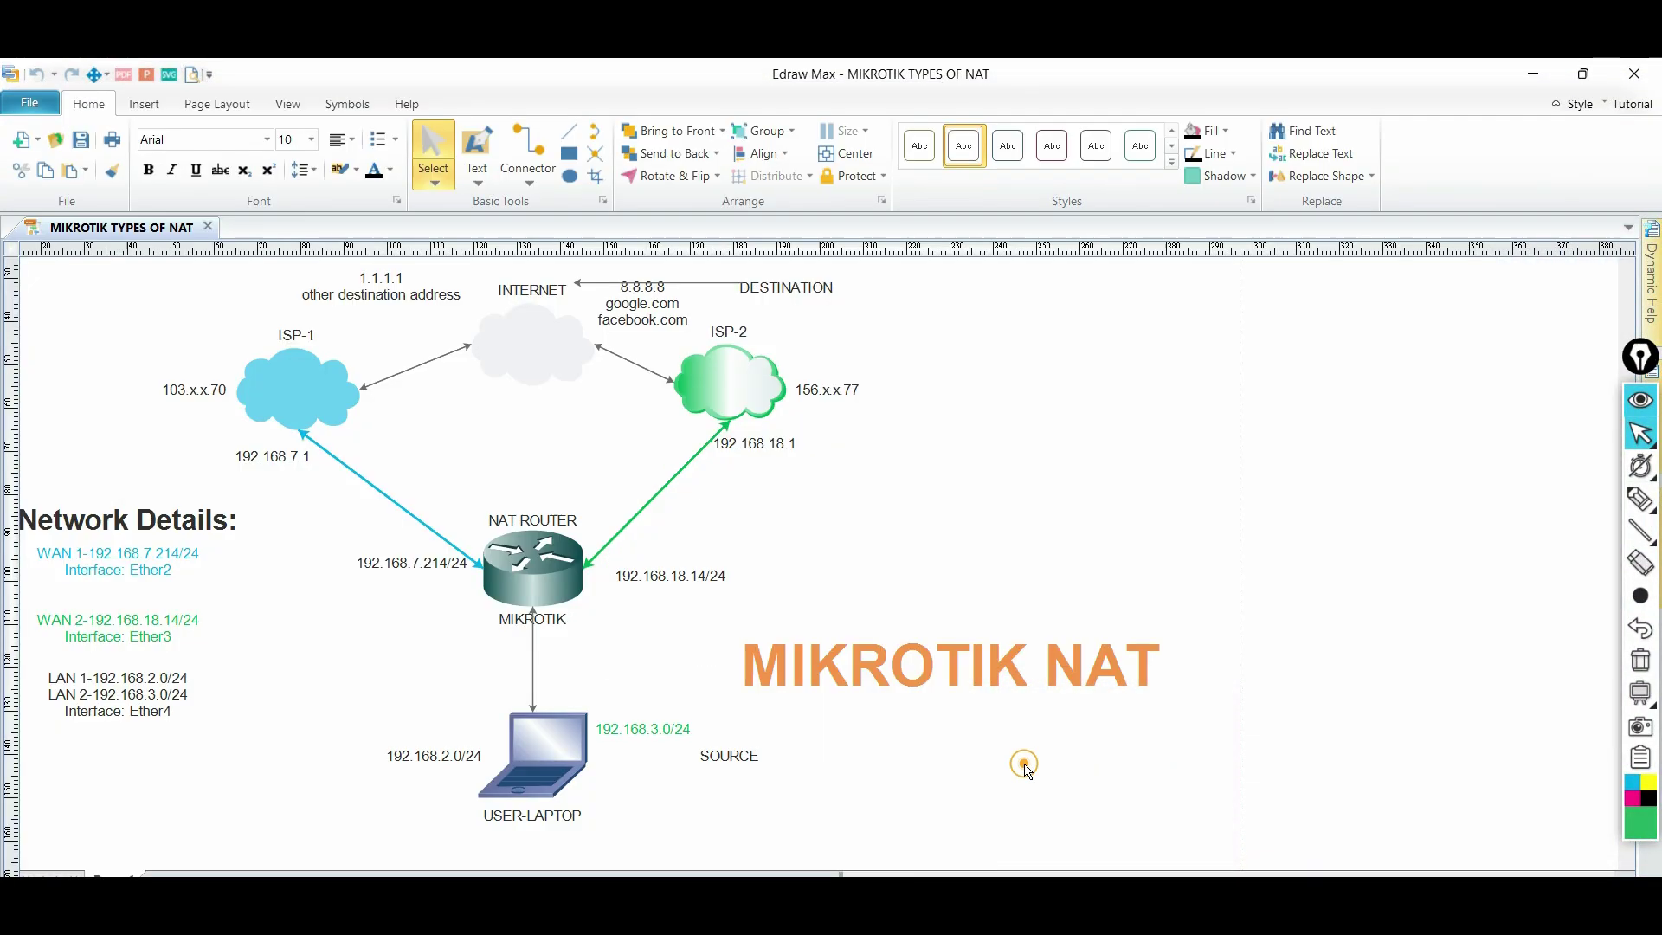
{"action": "left_click", "coordinate": [295, 458]}
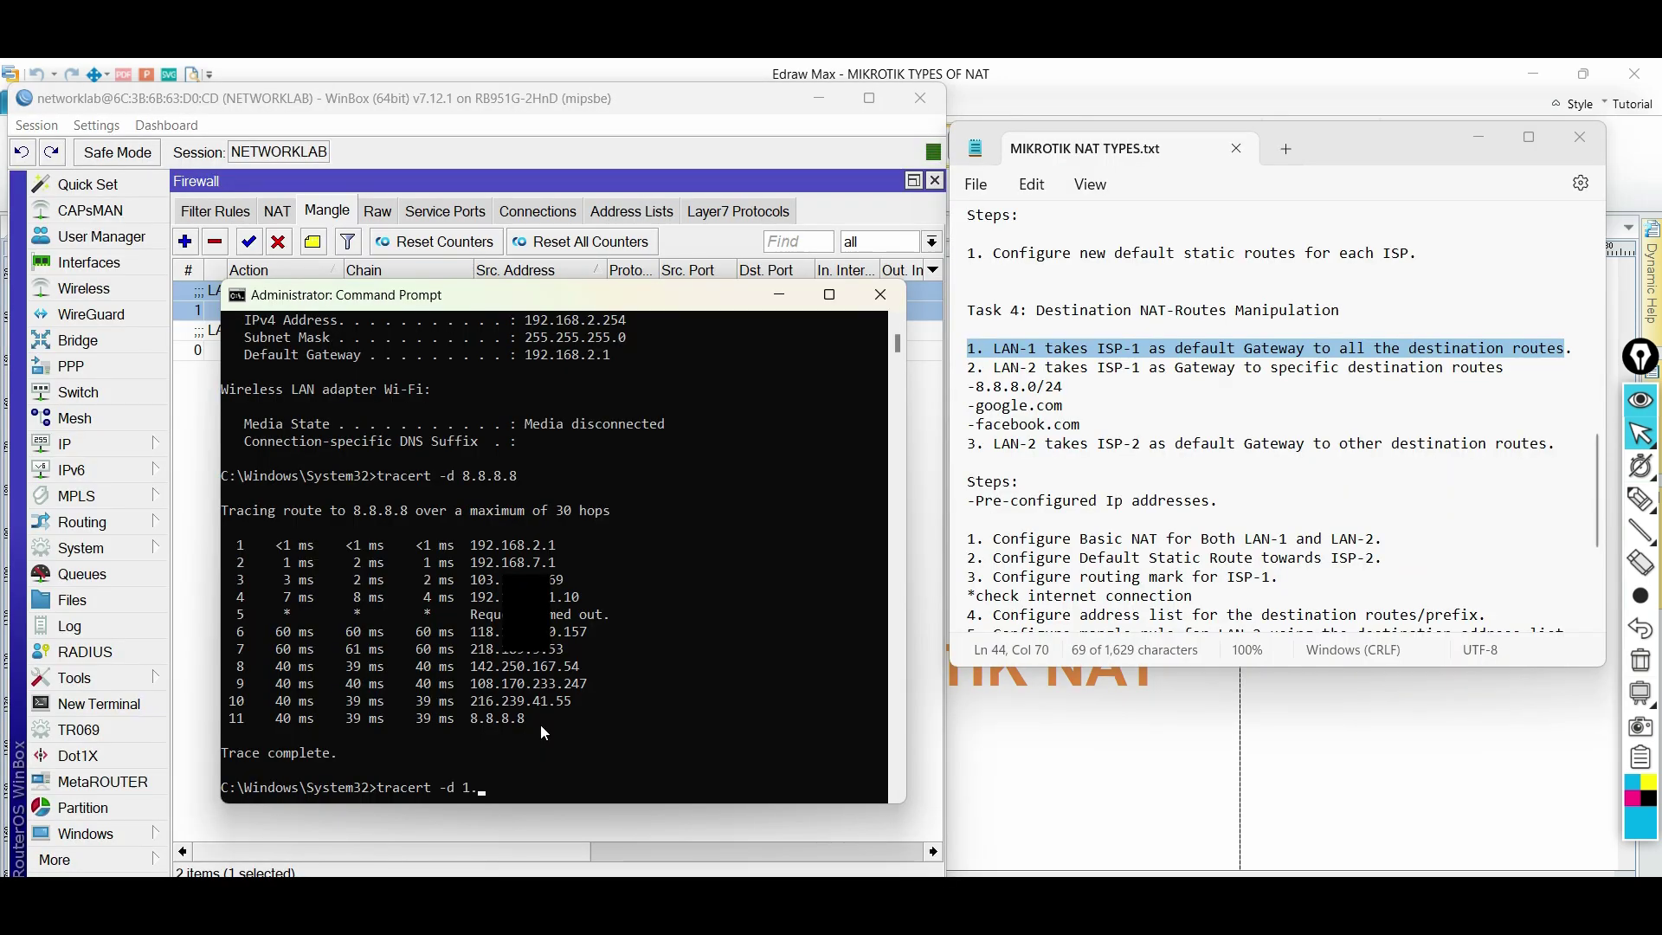
Step: Trace routes to 1.1.1.1 and facebook.com, marking the 192.168.7.1 hop in each
{"action": "type", "text": "1.1"}
{"action": "type", "text": ".1"}
{"action": "key", "text": "Return"}
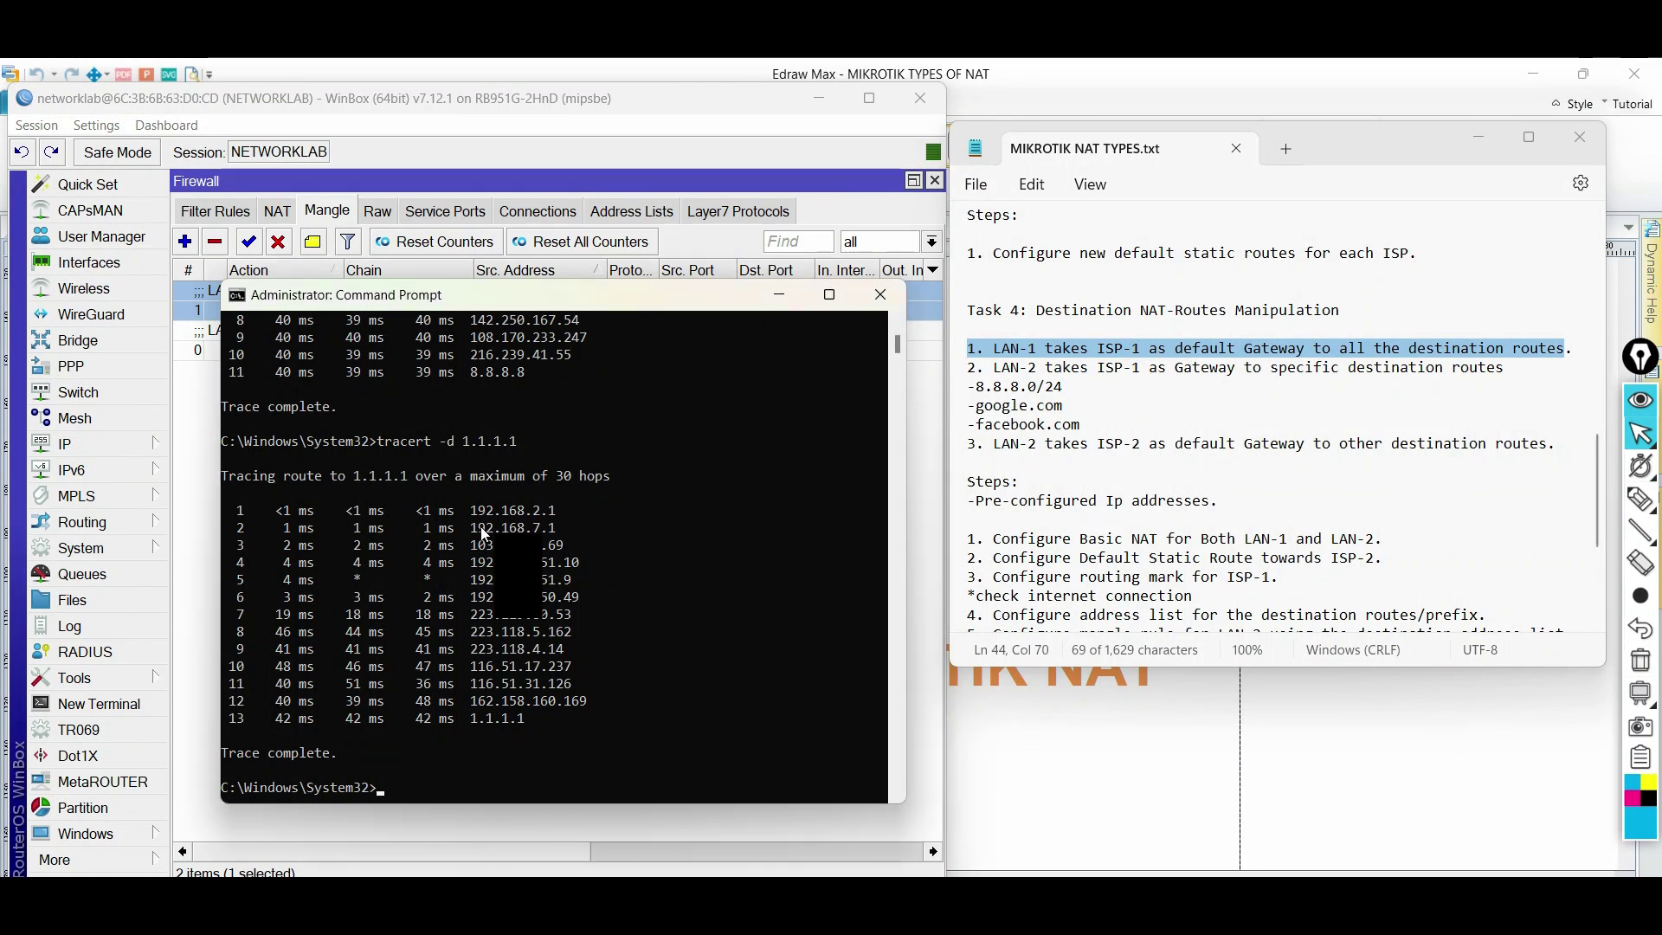
{"action": "left_click_drag", "start_coordinate": [472, 528], "coordinate": [573, 535]}
{"action": "type", "text": "tracert -d facebook.com"}
{"action": "key", "text": "Return"}
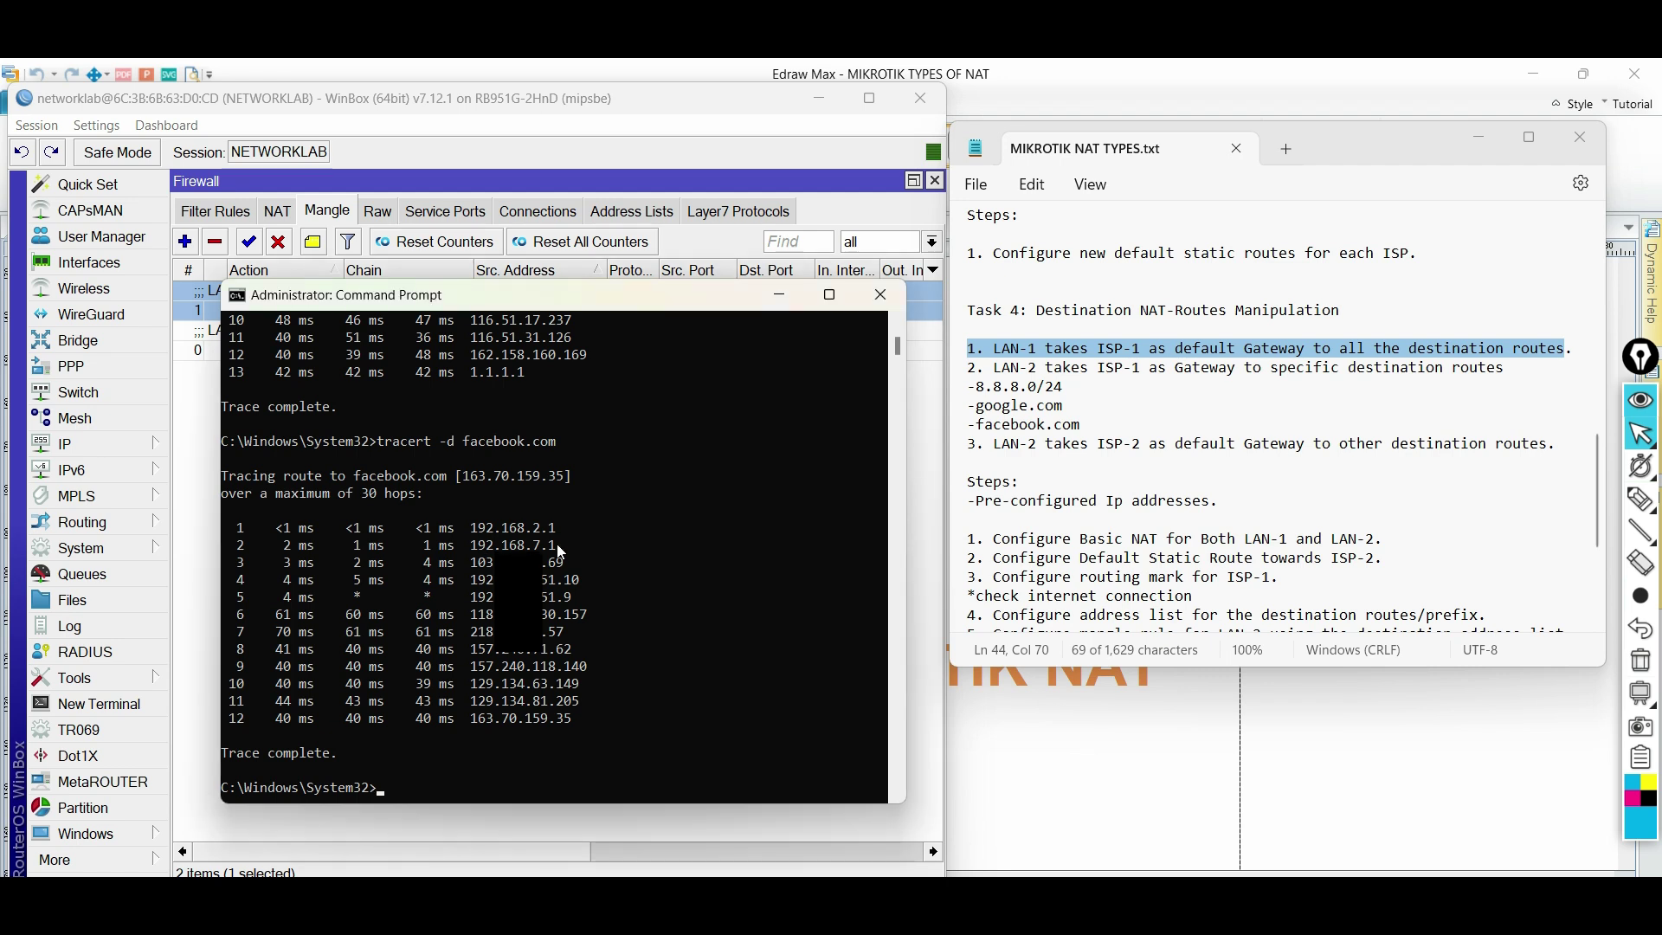
{"action": "left_click_drag", "start_coordinate": [560, 552], "coordinate": [447, 545]}
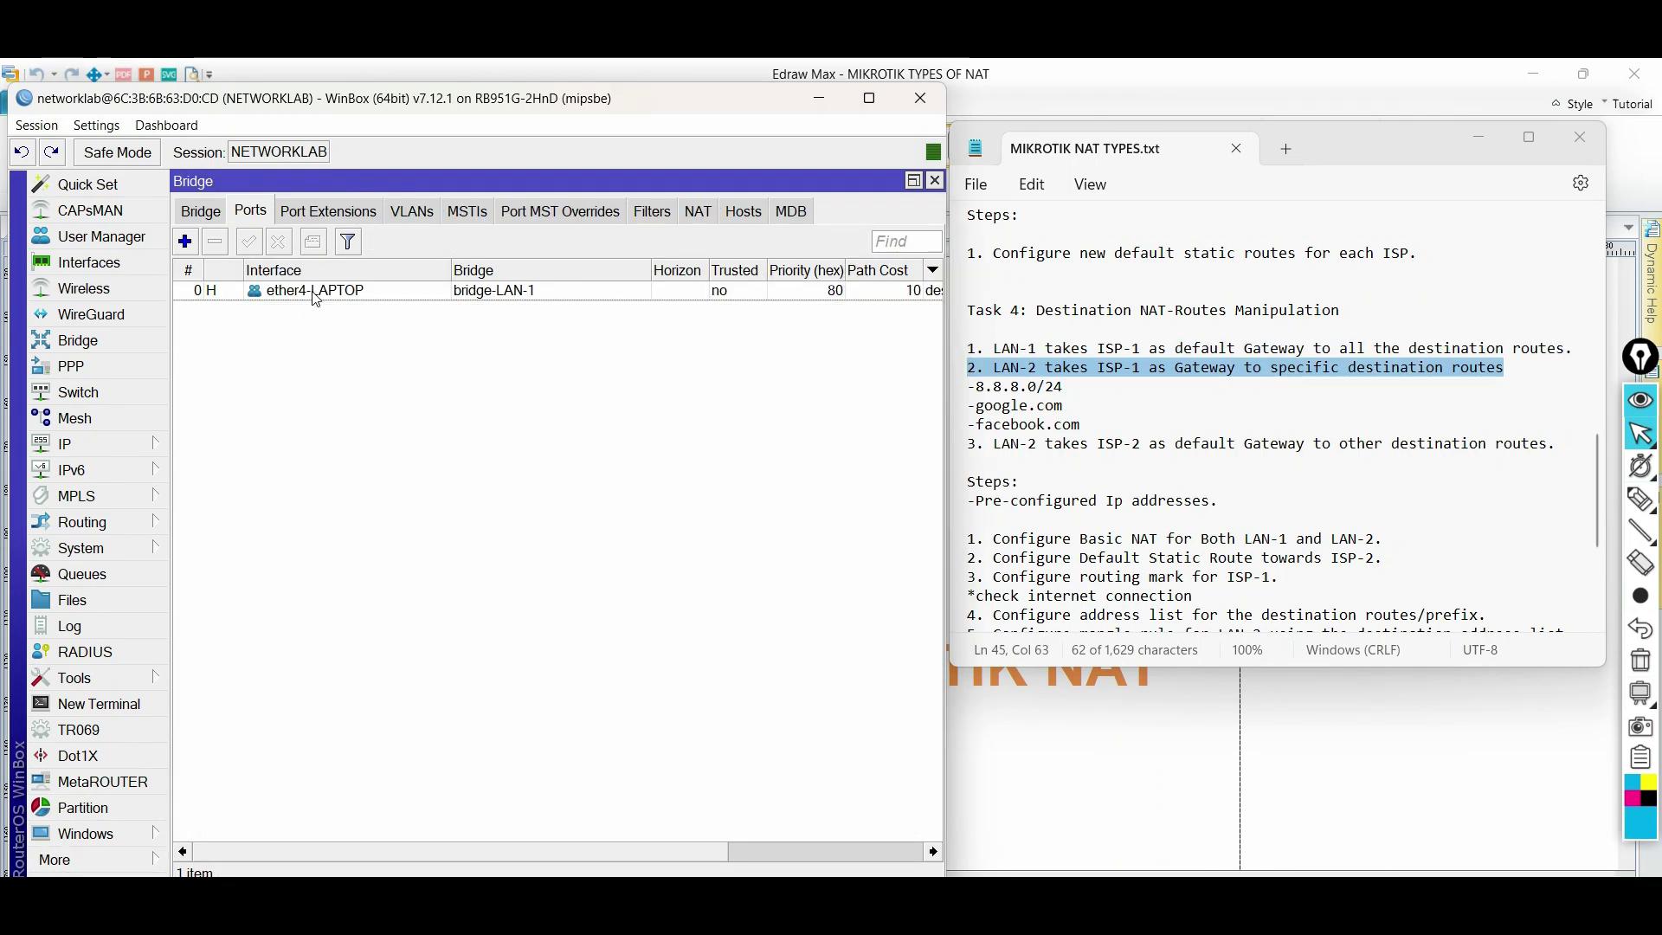
Step: Move the ether4-LAPTOP port back to bridge-LAN-2
{"action": "double_click", "coordinate": [316, 292]}
{"action": "left_click", "coordinate": [456, 391]}
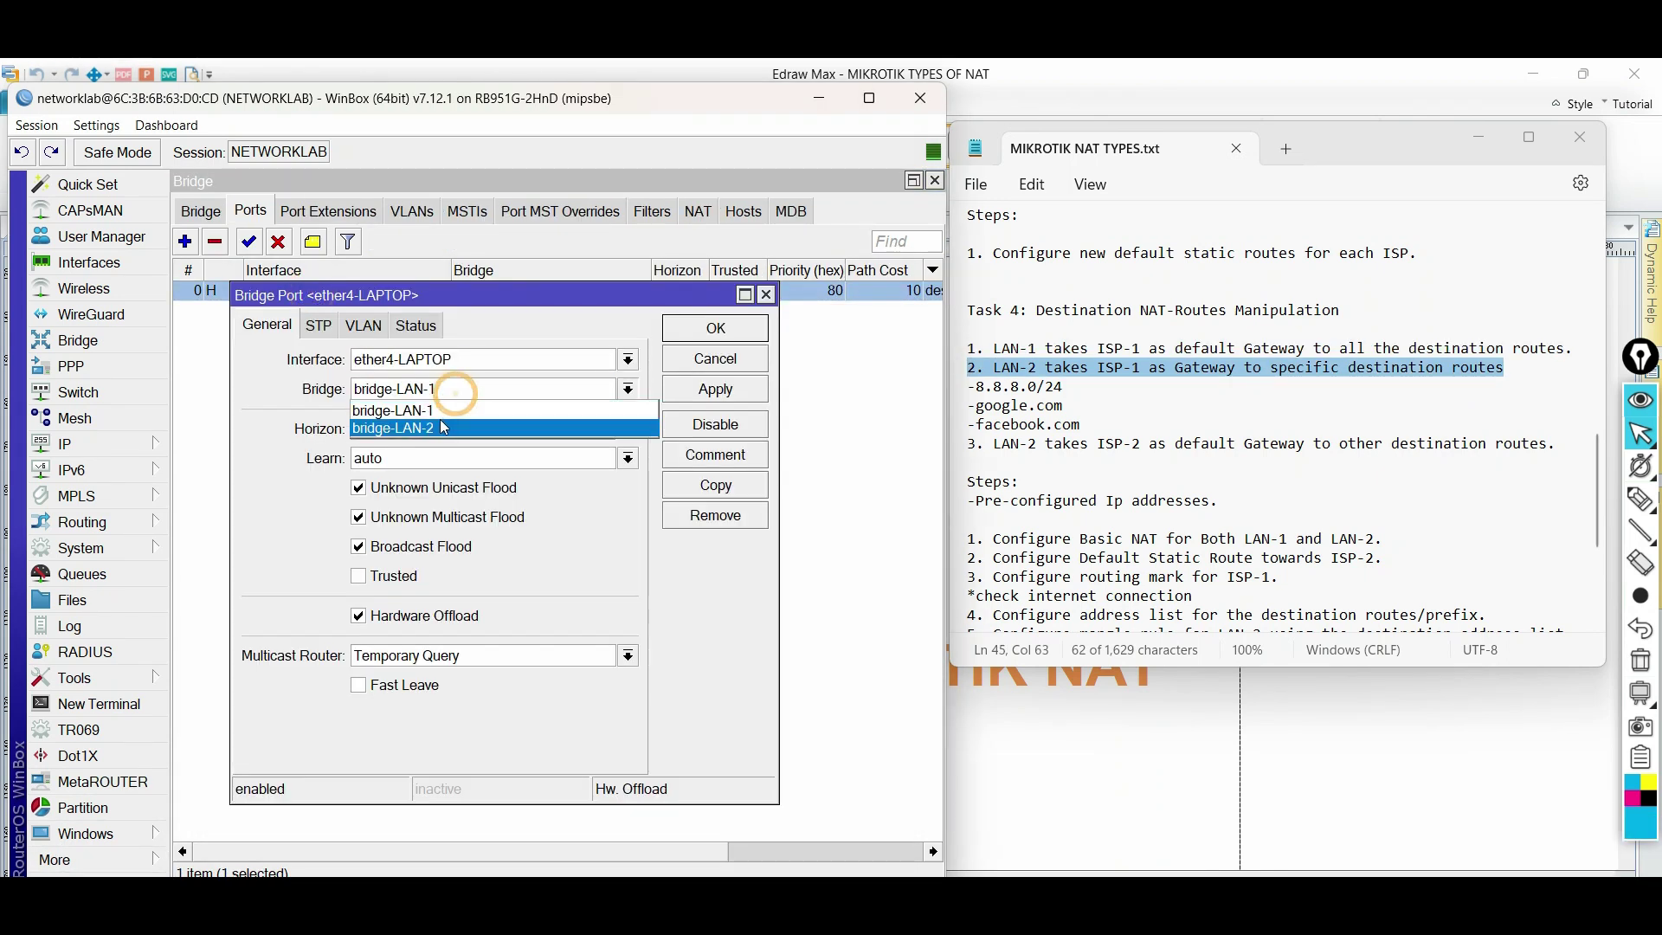
{"action": "left_click", "coordinate": [444, 428]}
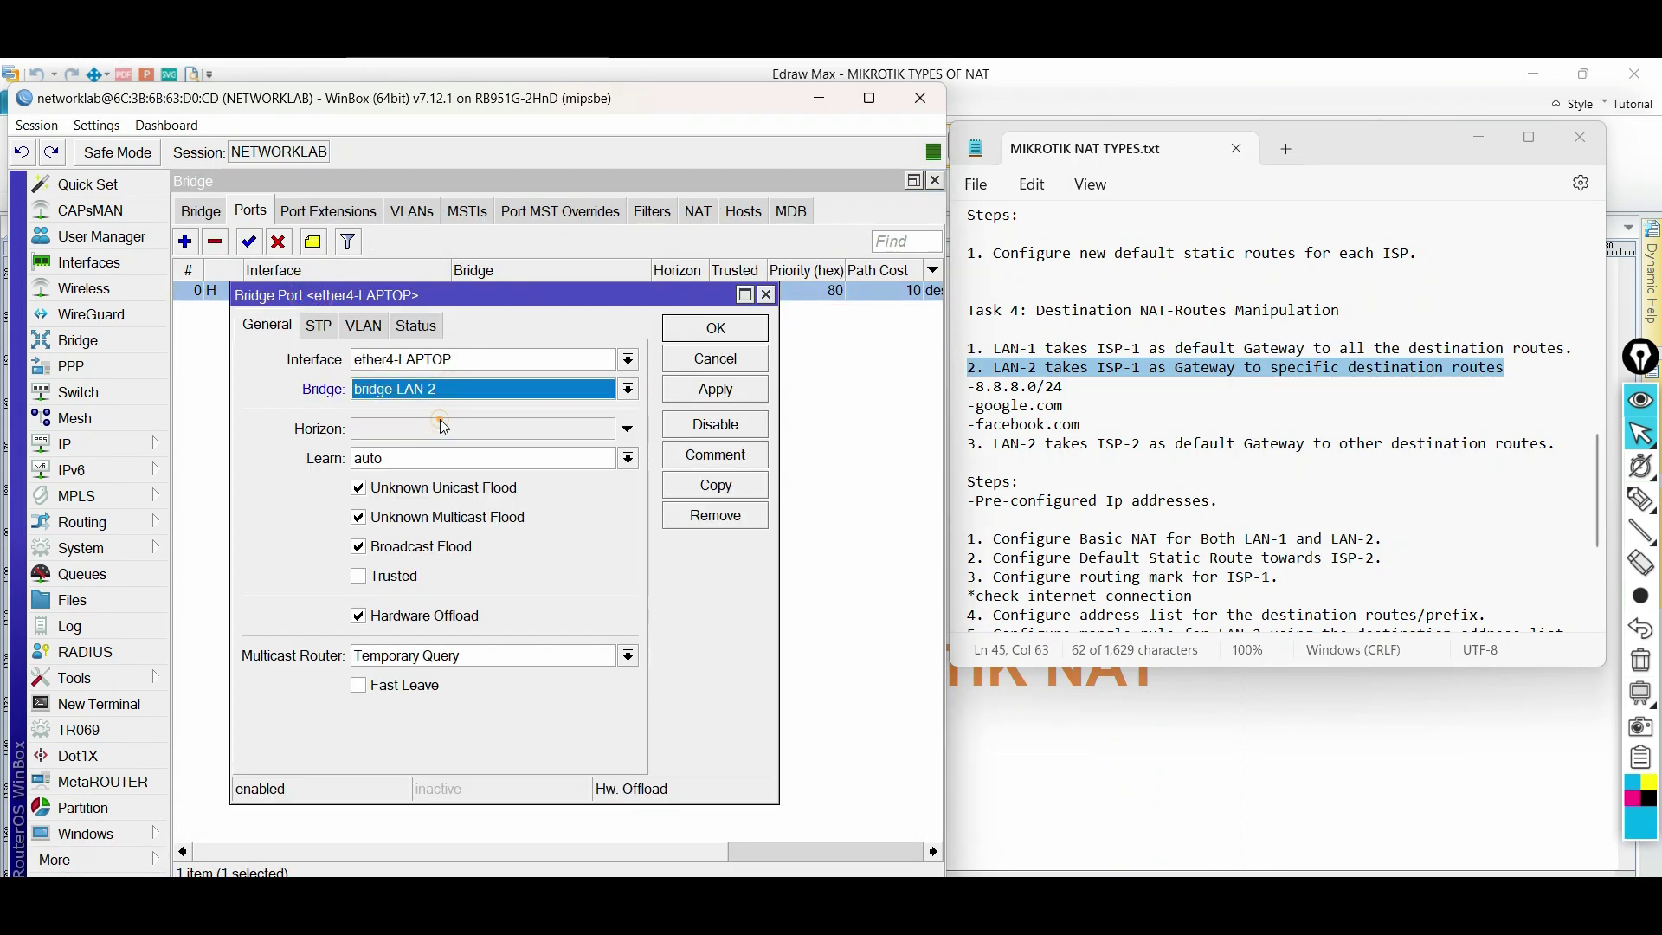
{"action": "left_click", "coordinate": [717, 330]}
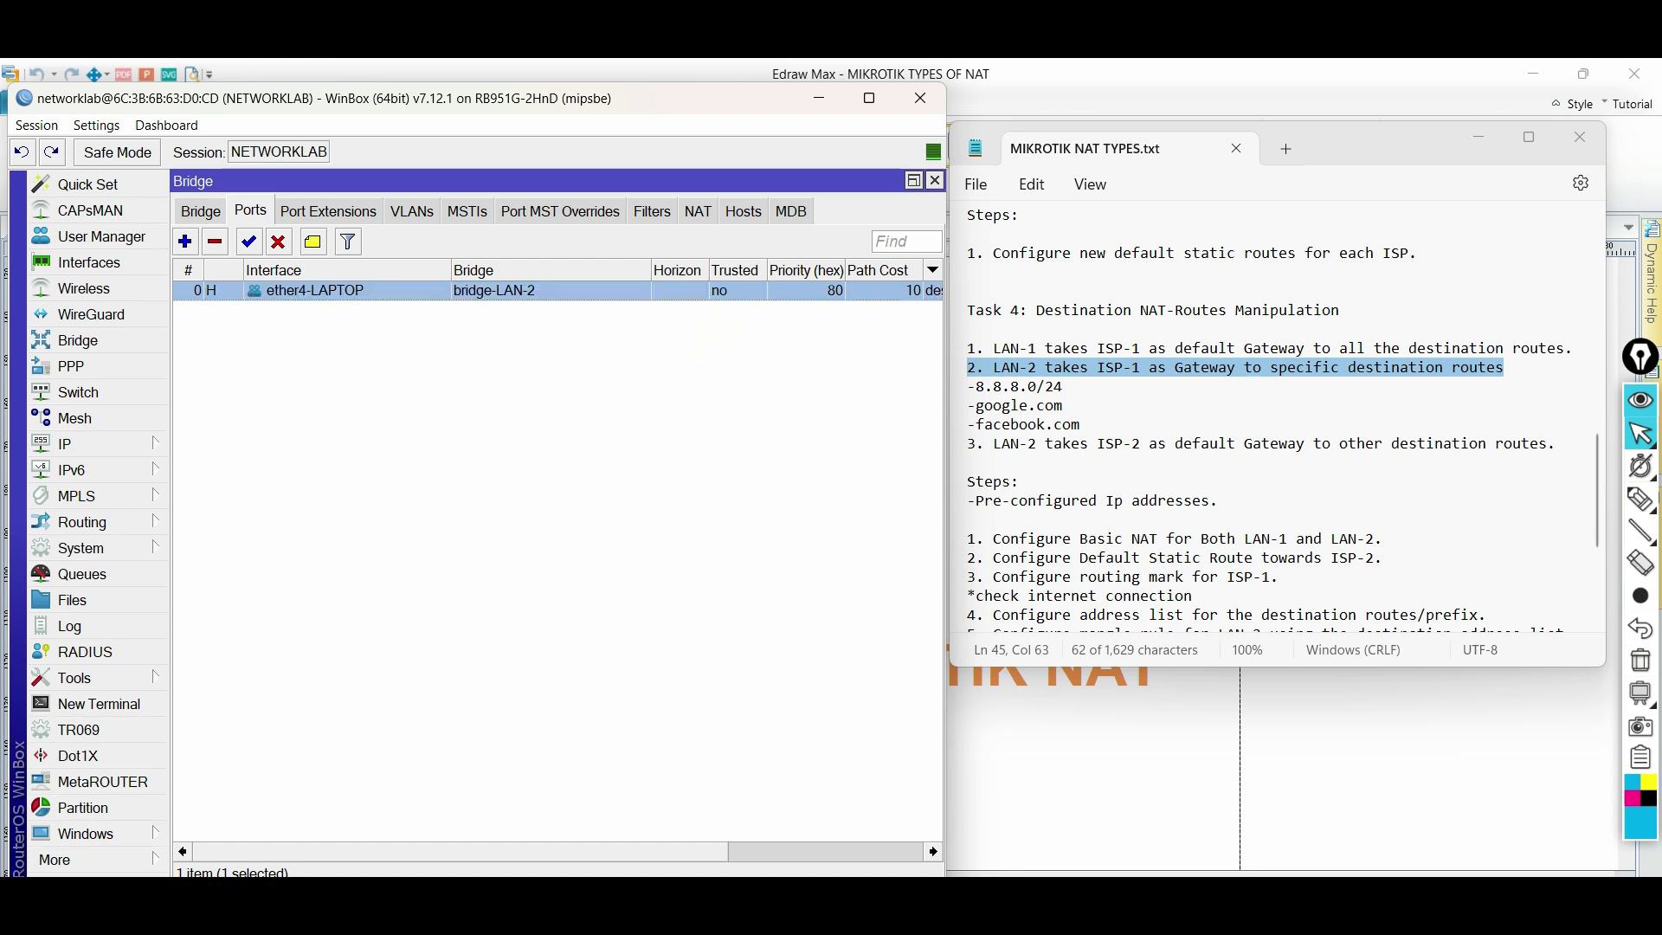
Step: Run ipconfig -renew and highlight the laptop's new 192.168.3.251 address
{"action": "key", "text": "alt+Tab"}
{"action": "key", "text": "Return"}
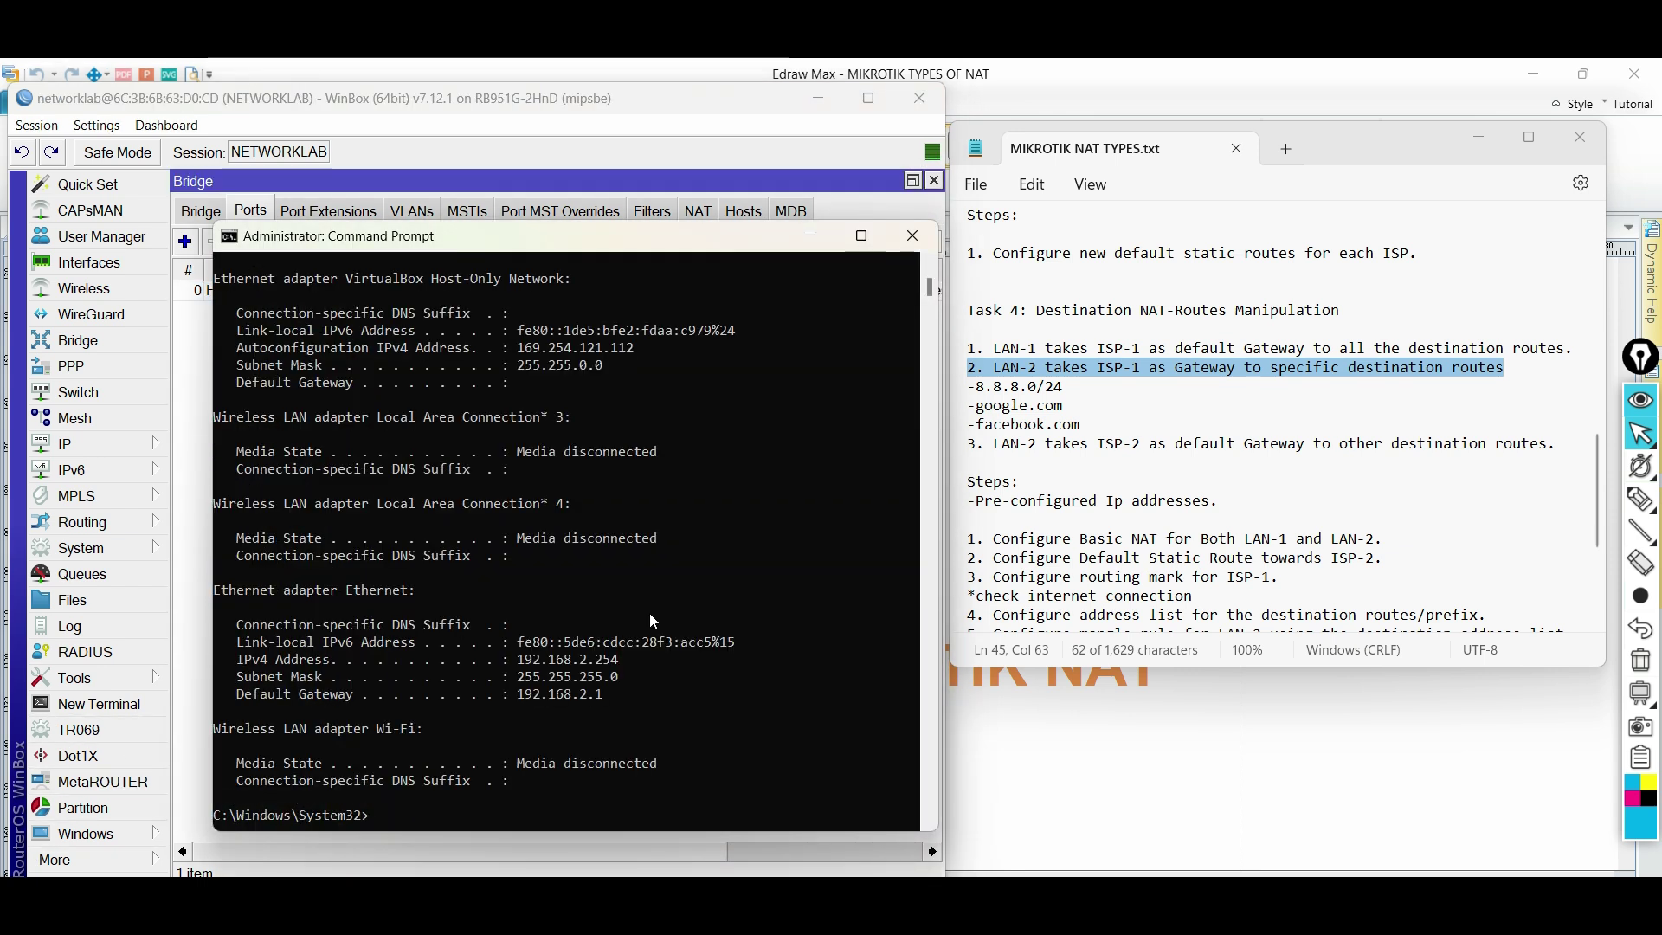
{"action": "key", "text": "Up"}
{"action": "type", "text": "-renew"}
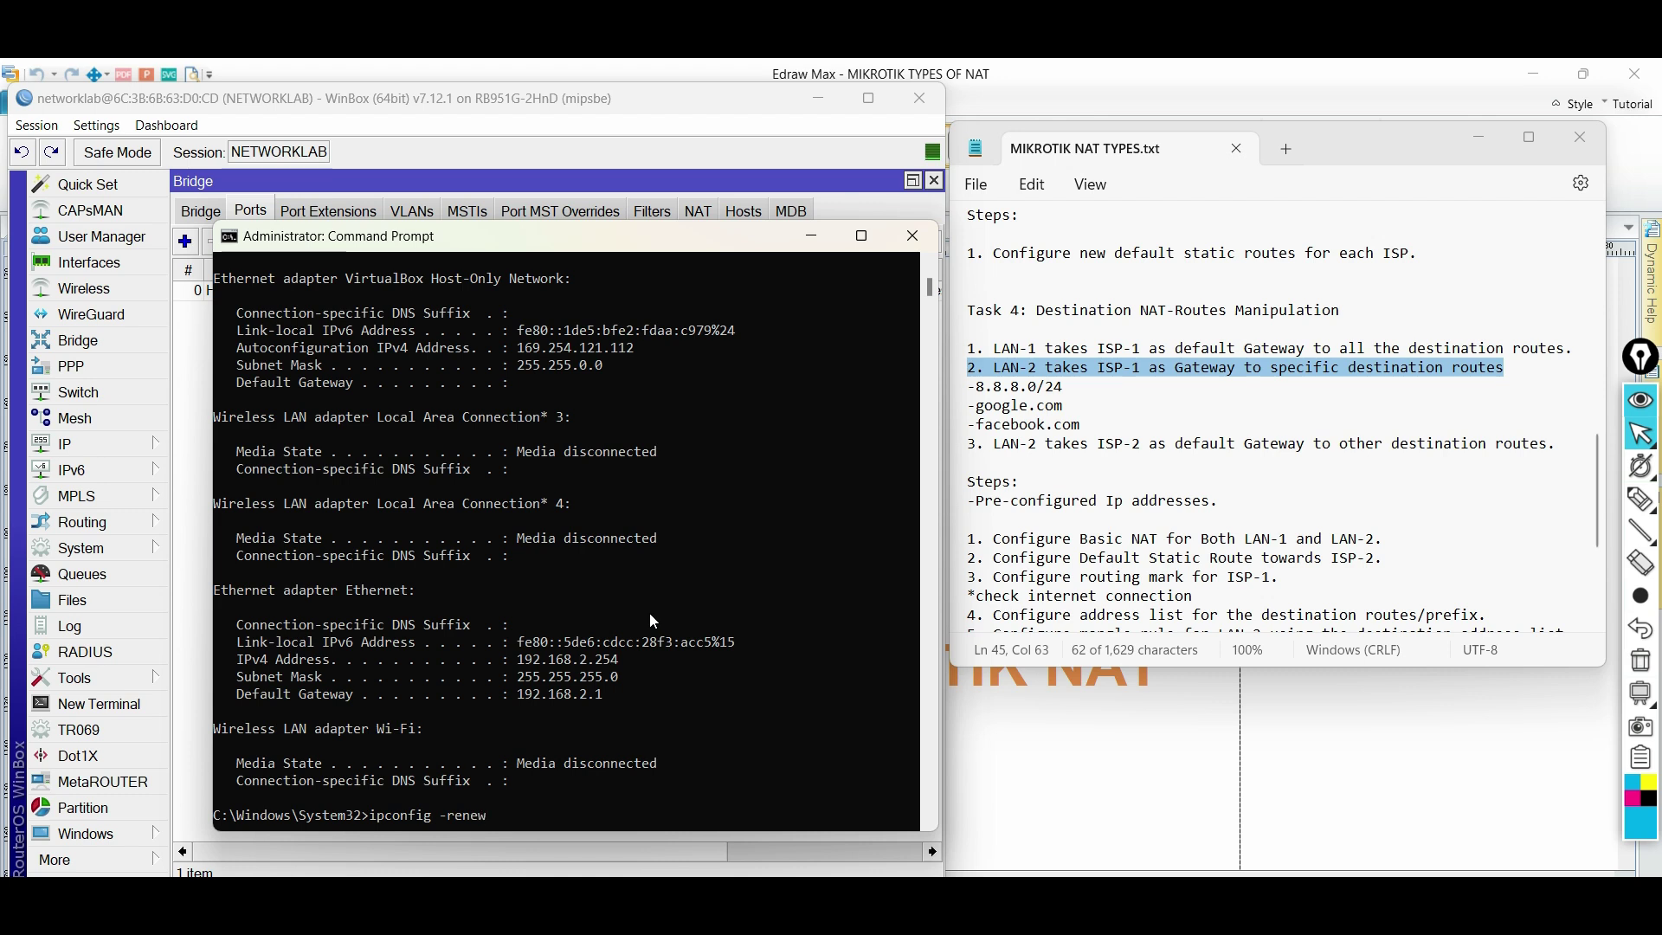
{"action": "key", "text": "Return"}
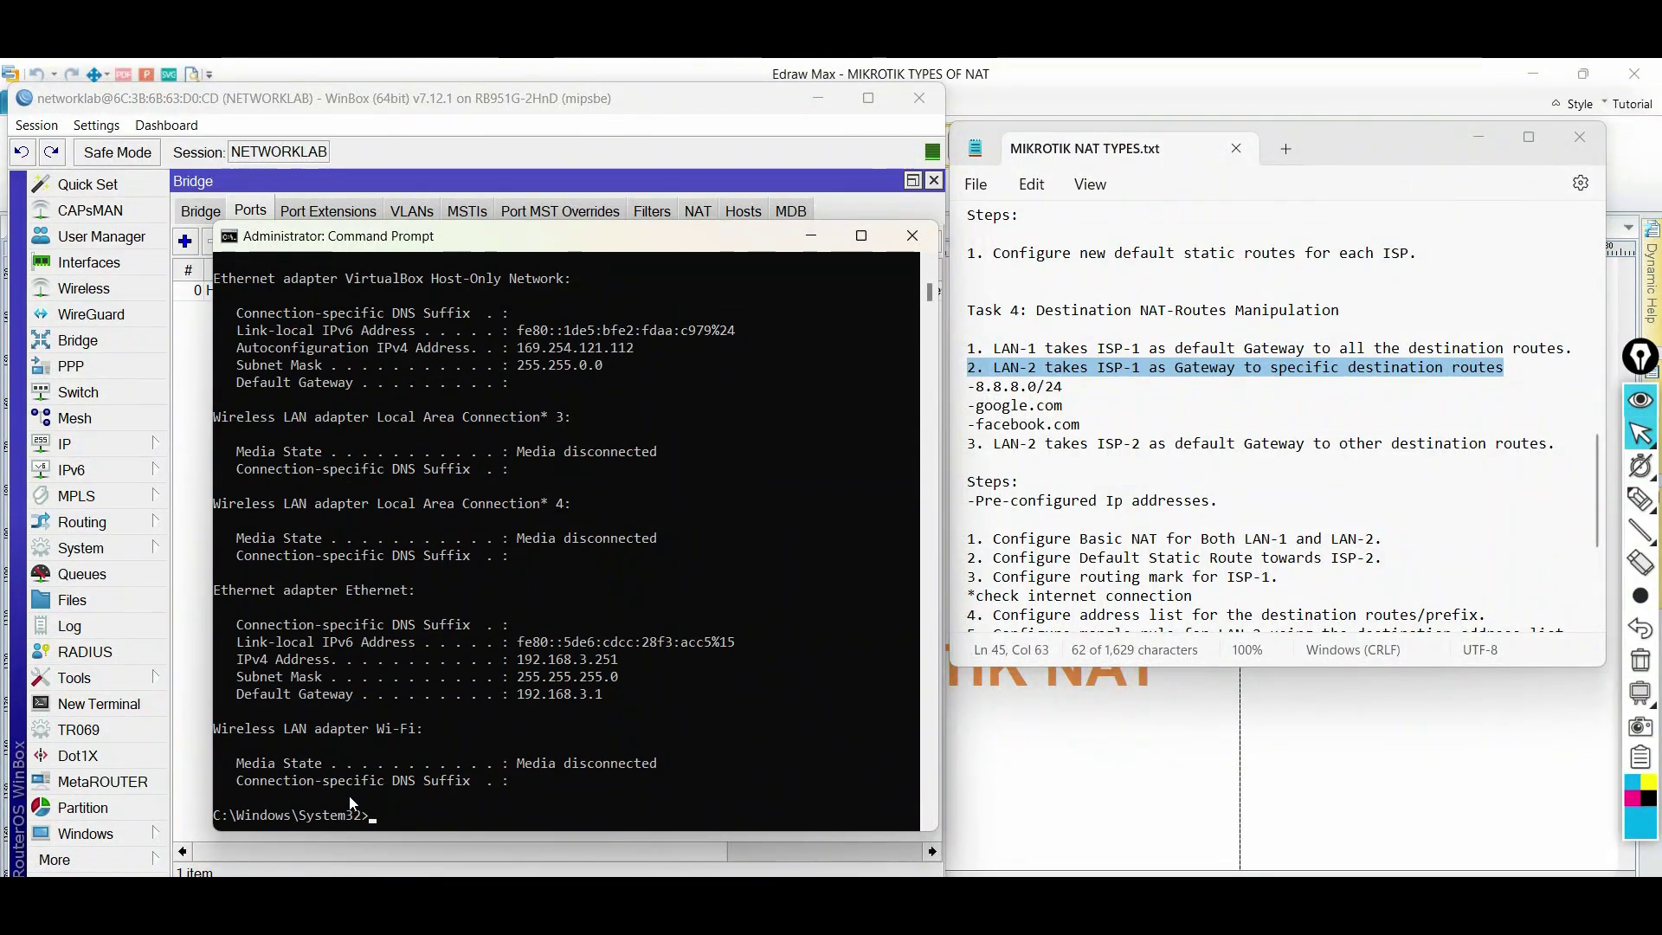
{"action": "left_click_drag", "start_coordinate": [511, 660], "coordinate": [624, 661]}
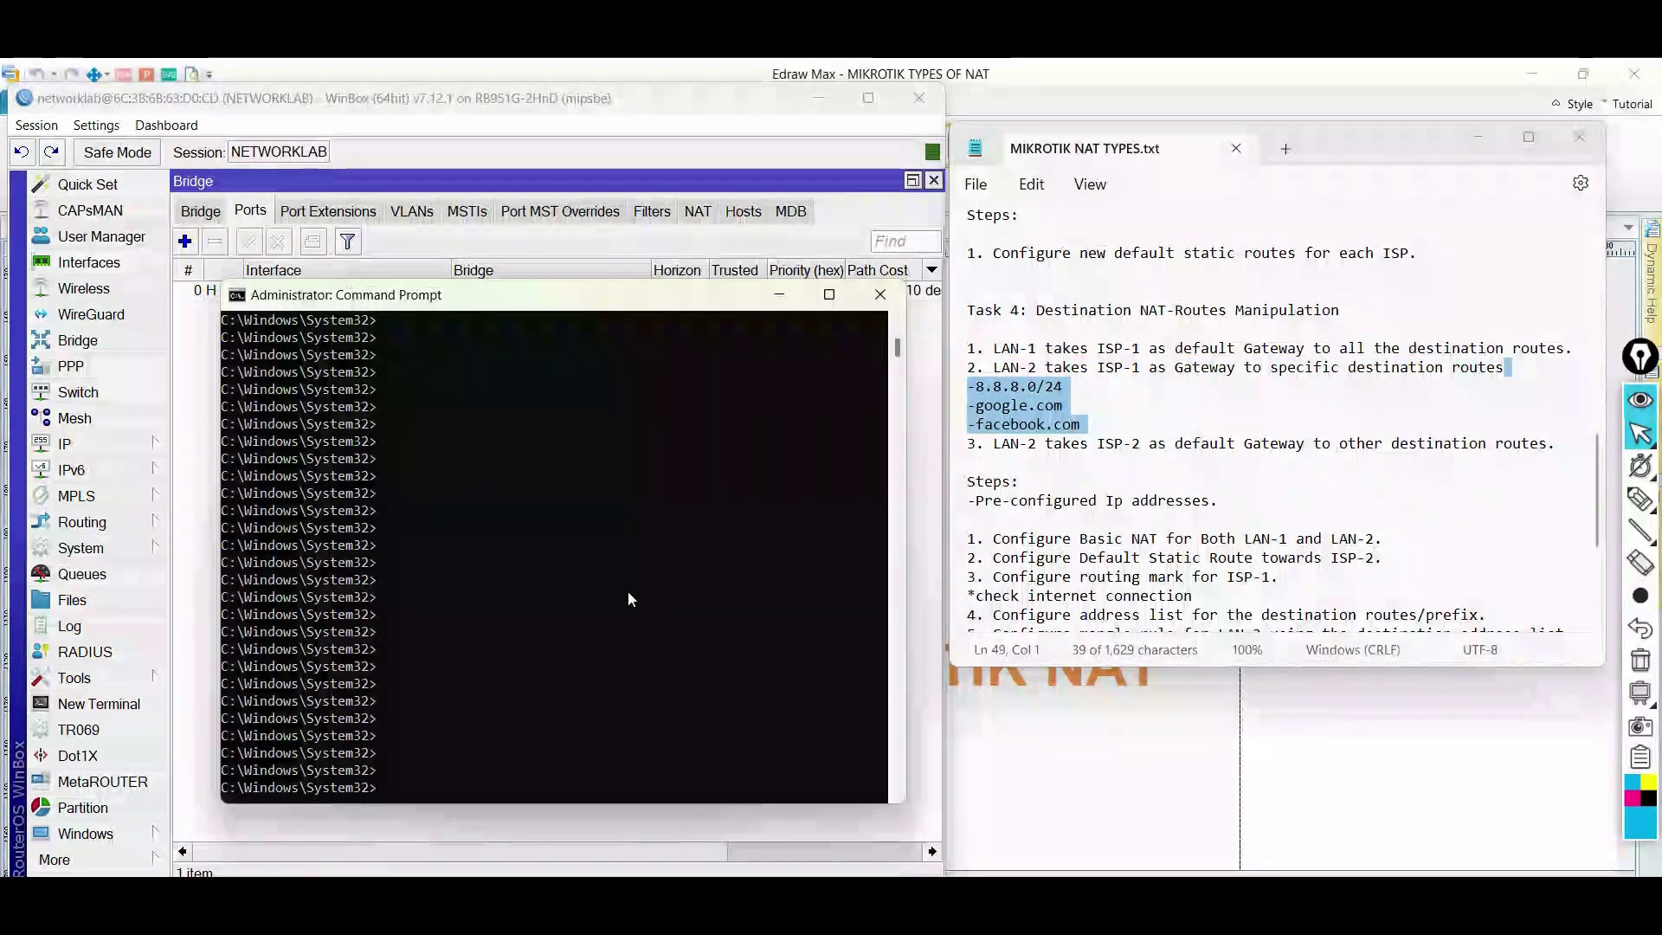
Step: Trace 8.8.8.8 with tracert -d and match hop 192.168.7.1 to the ISP-1 label on the diagram
{"action": "type", "text": "tracert -d 8.8.8.8"}
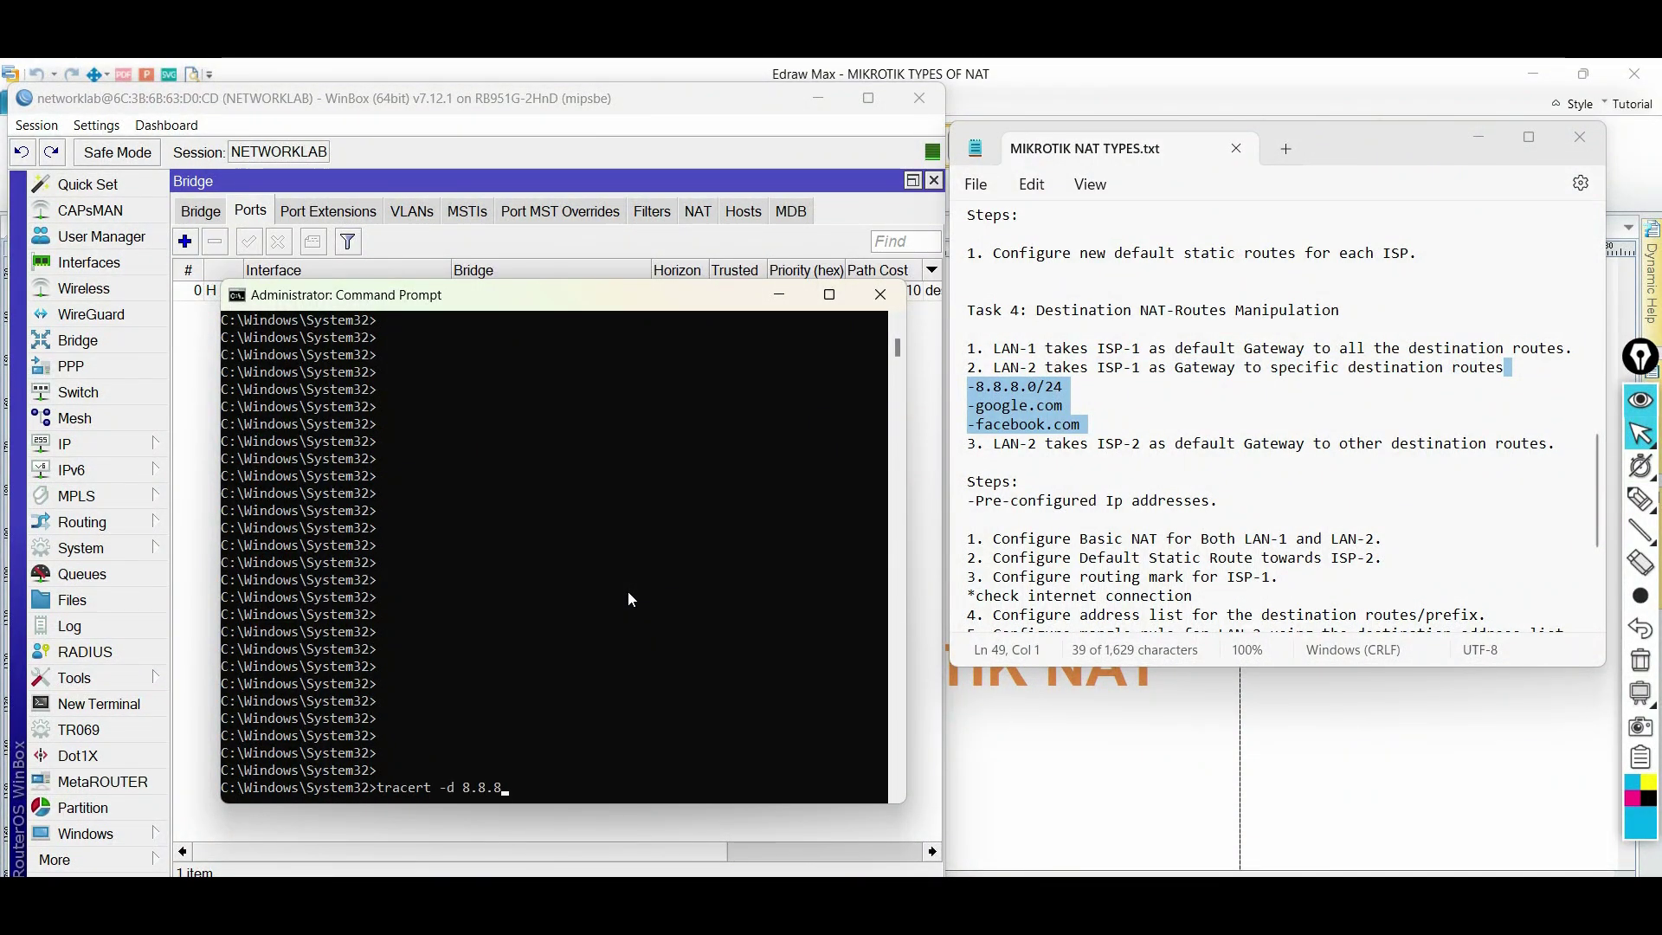
{"action": "key", "text": "Return"}
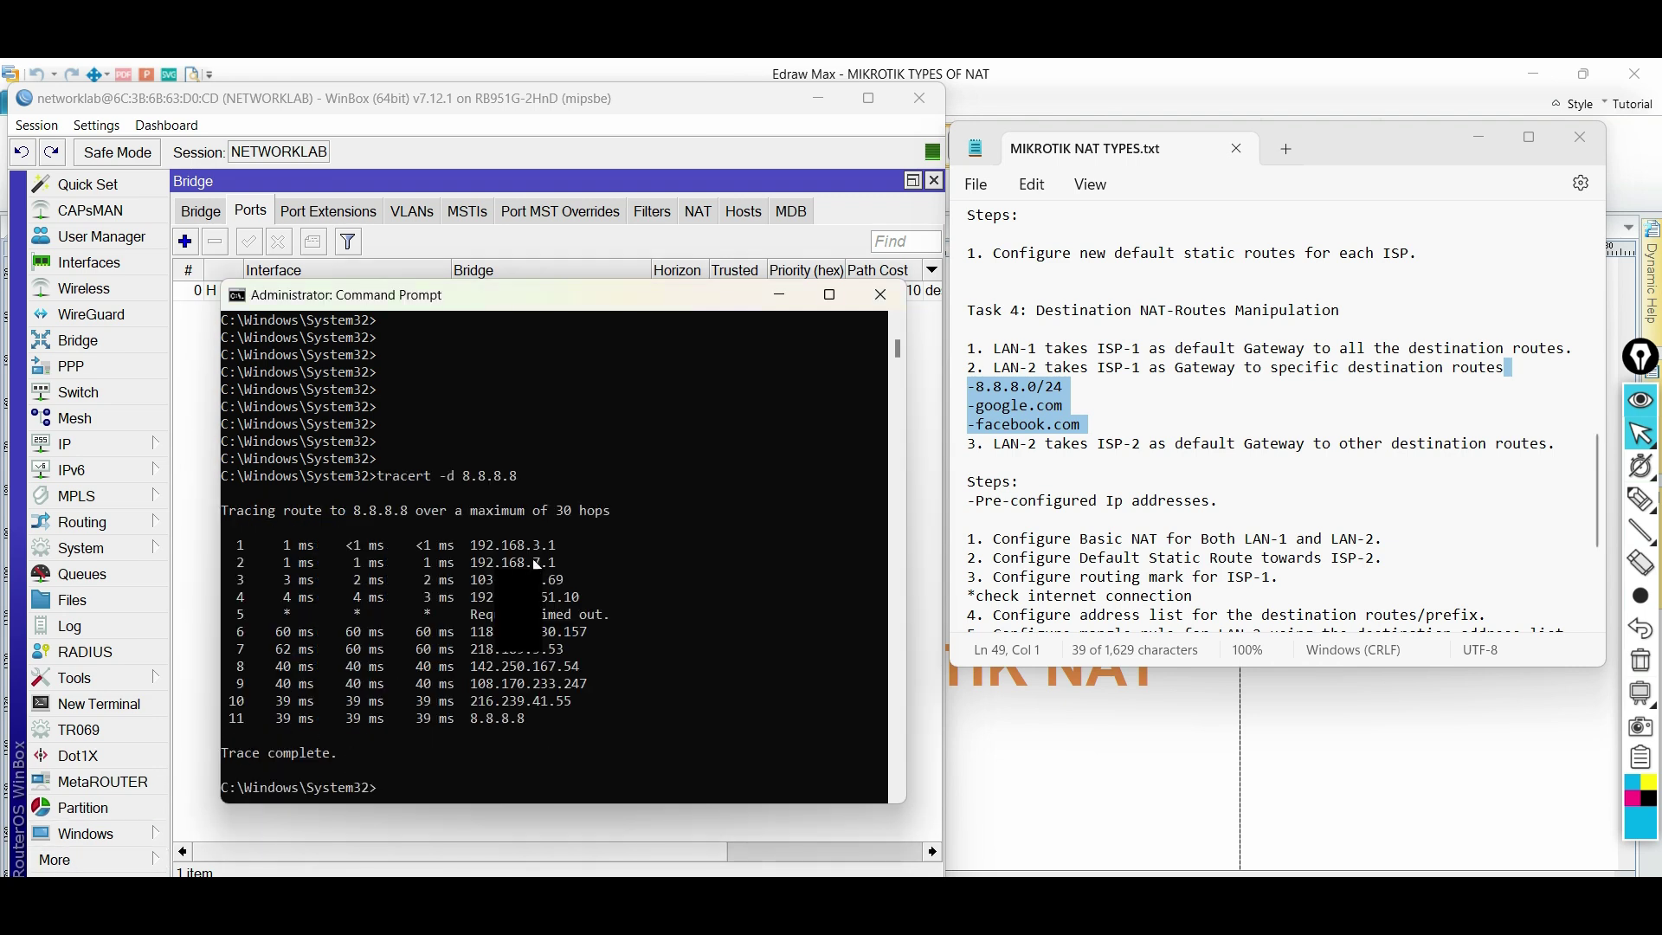
{"action": "left_click_drag", "start_coordinate": [558, 569], "coordinate": [456, 564]}
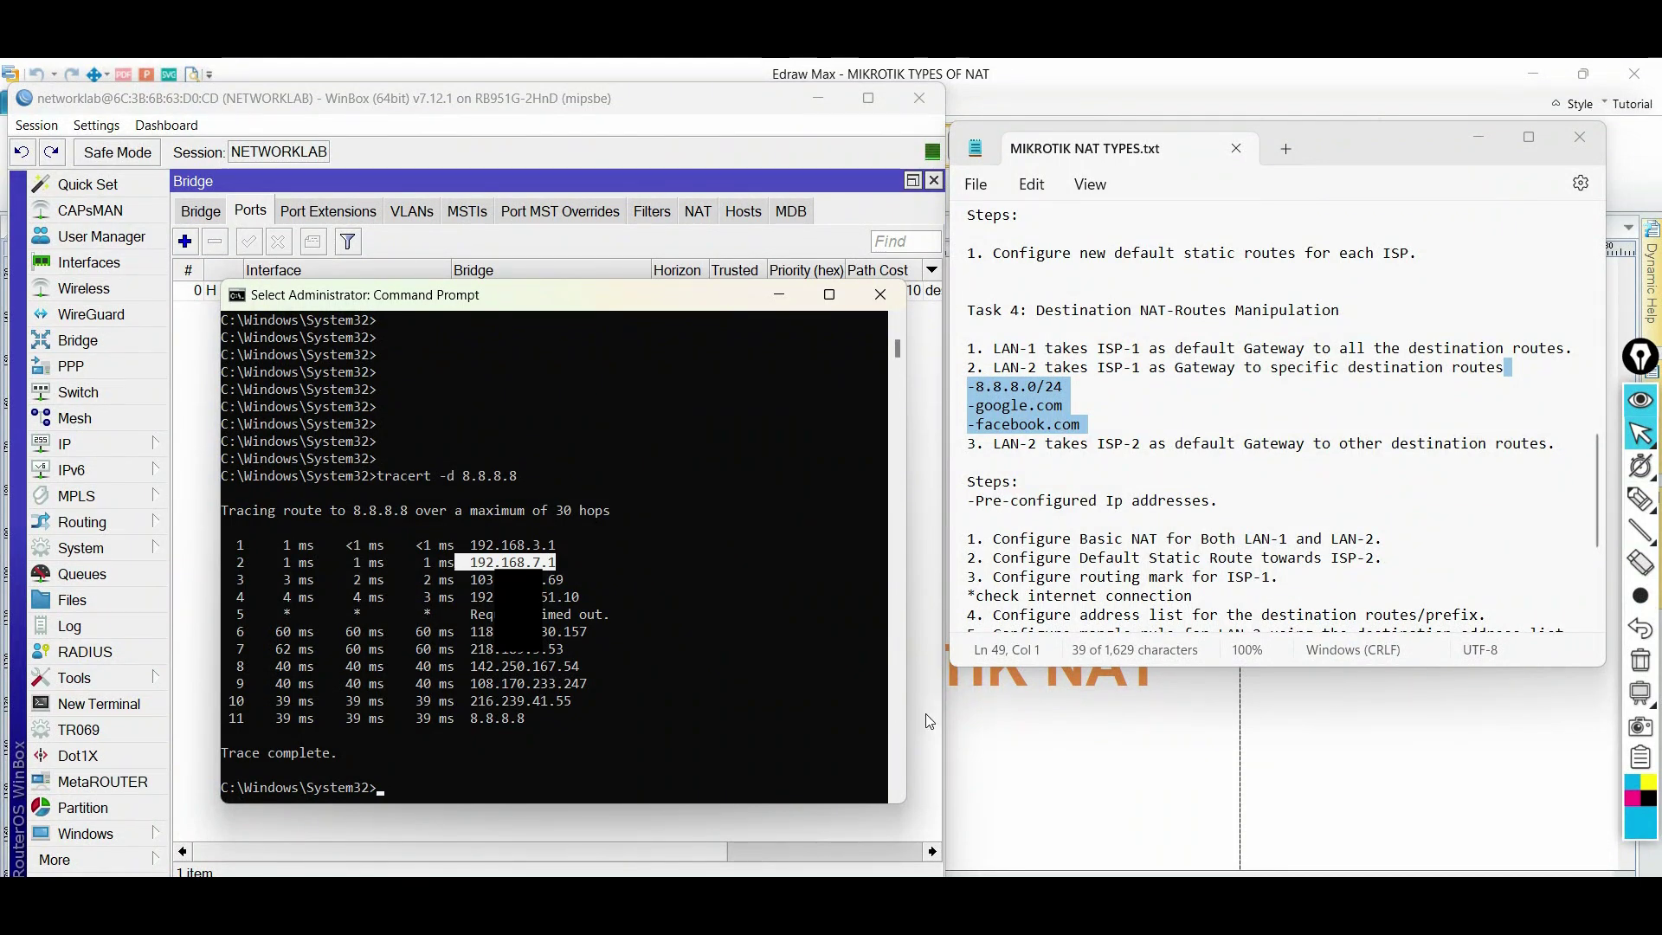
{"action": "left_click", "coordinate": [1027, 769]}
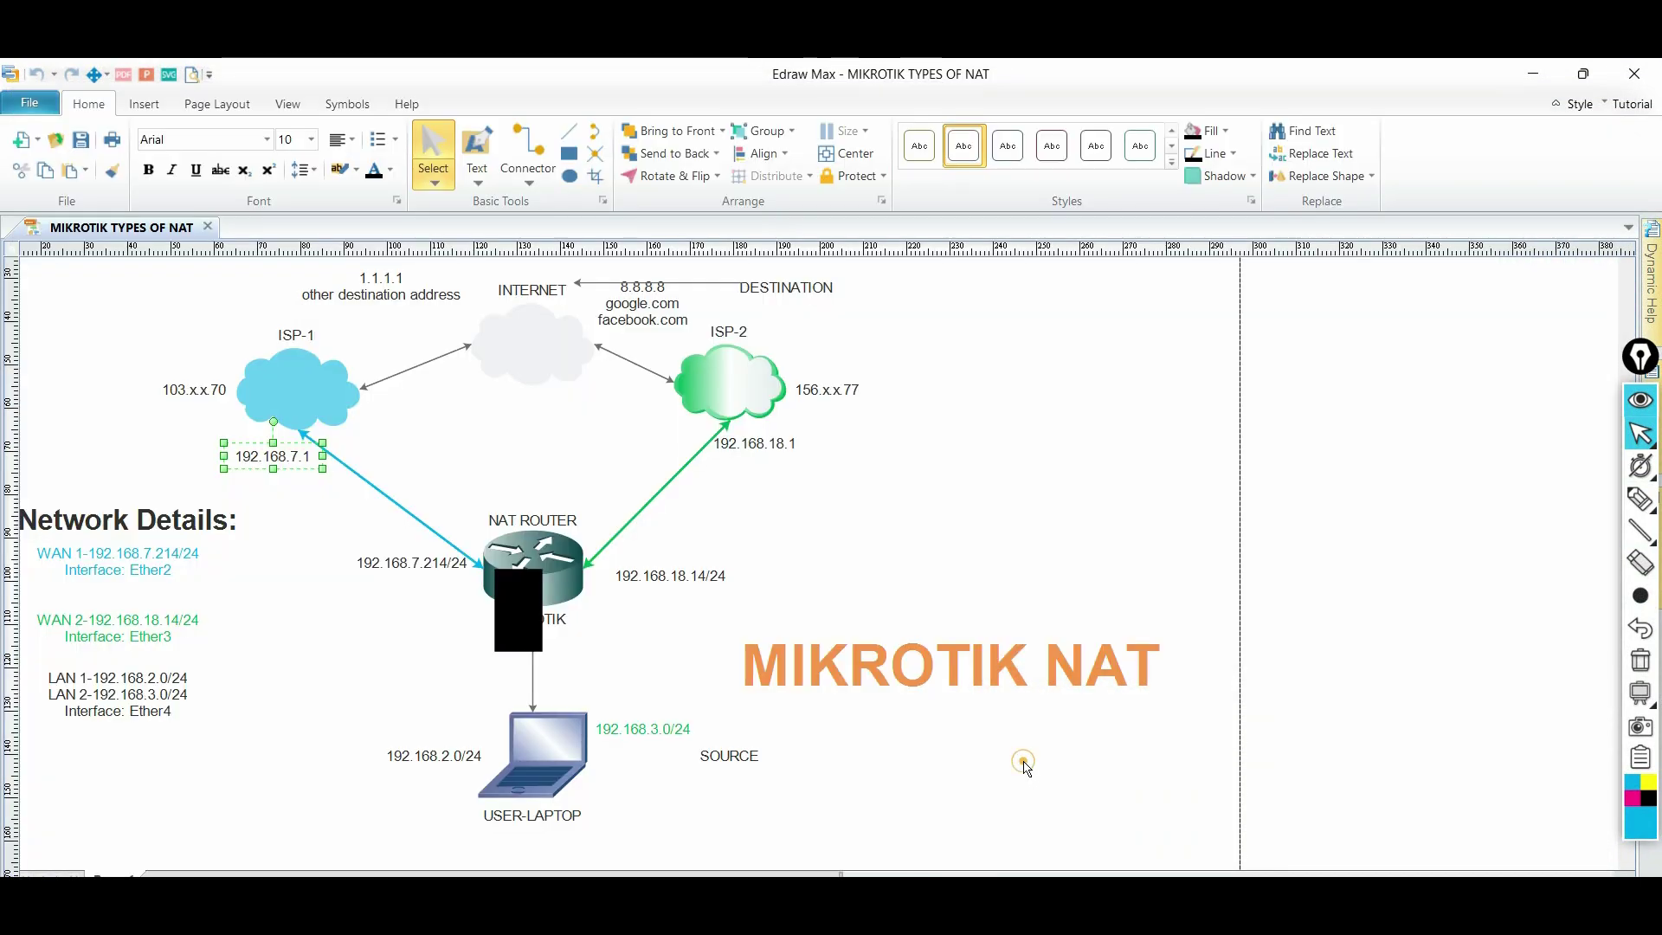
{"action": "left_click", "coordinate": [302, 459]}
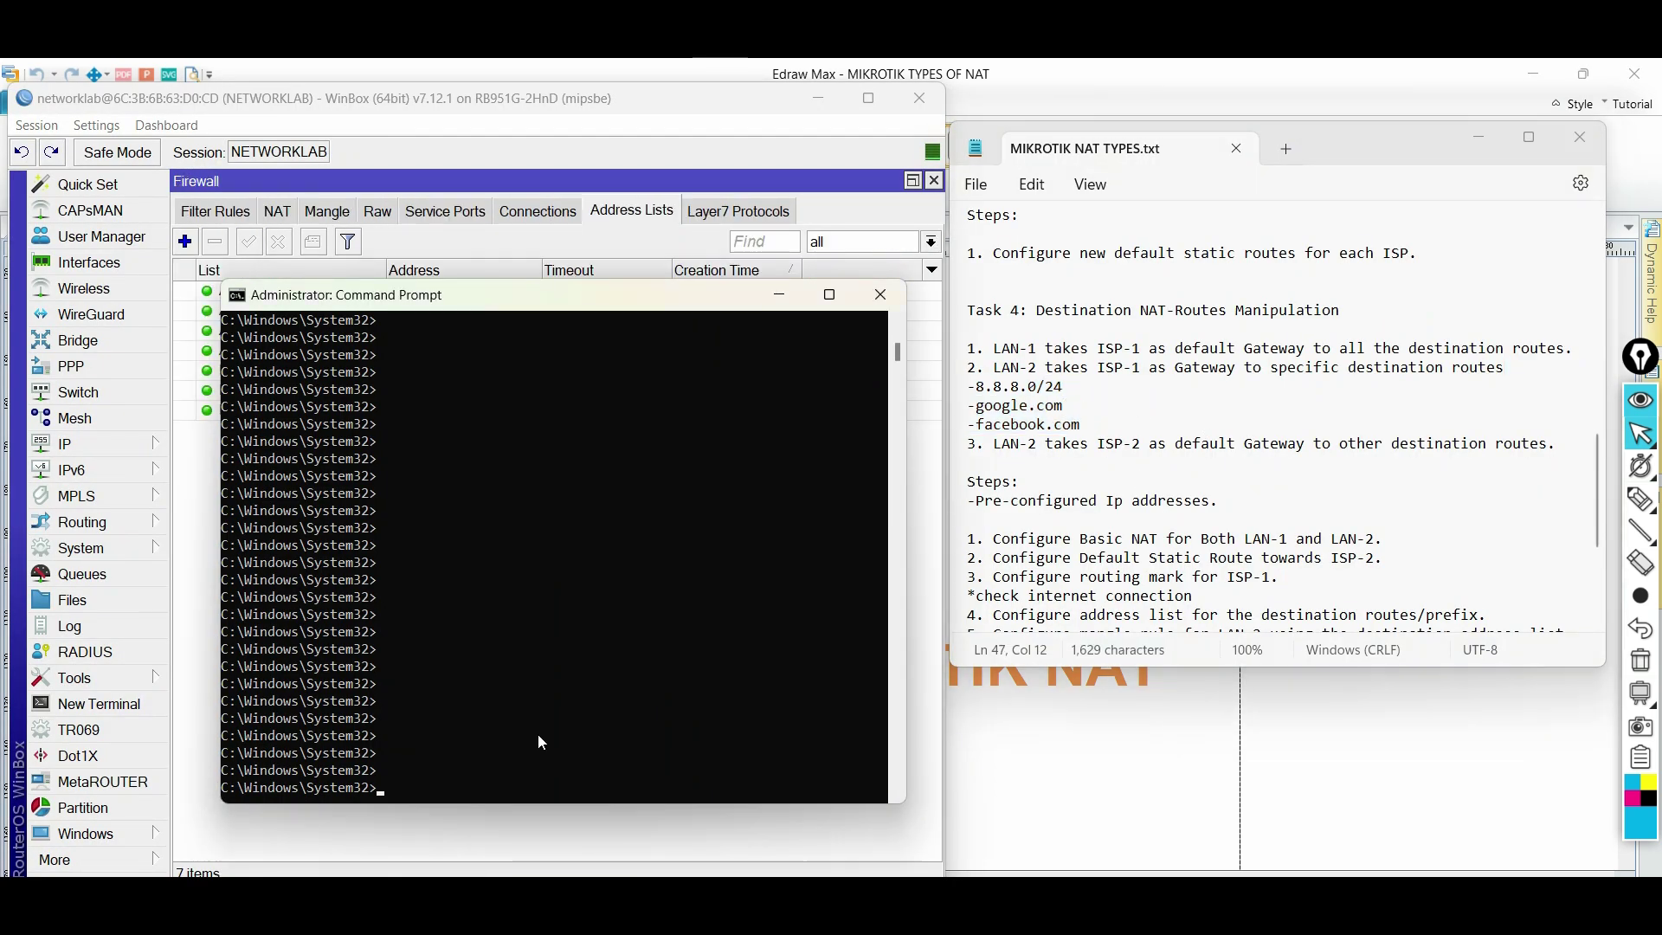
Step: Resolve google.com with nslookup and copy its address 142.250.197.14
{"action": "type", "text": "nslookup"}
{"action": "key", "text": "Return"}
{"action": "type", "text": "google.com"}
{"action": "key", "text": "Return"}
{"action": "left_click_drag", "start_coordinate": [301, 753], "coordinate": [407, 759]}
{"action": "right_click", "coordinate": [407, 764]}
Step: Add a 142.250.197.0/24 entry to the LAN2-via-WAN1 address list
{"action": "left_click", "coordinate": [629, 217]}
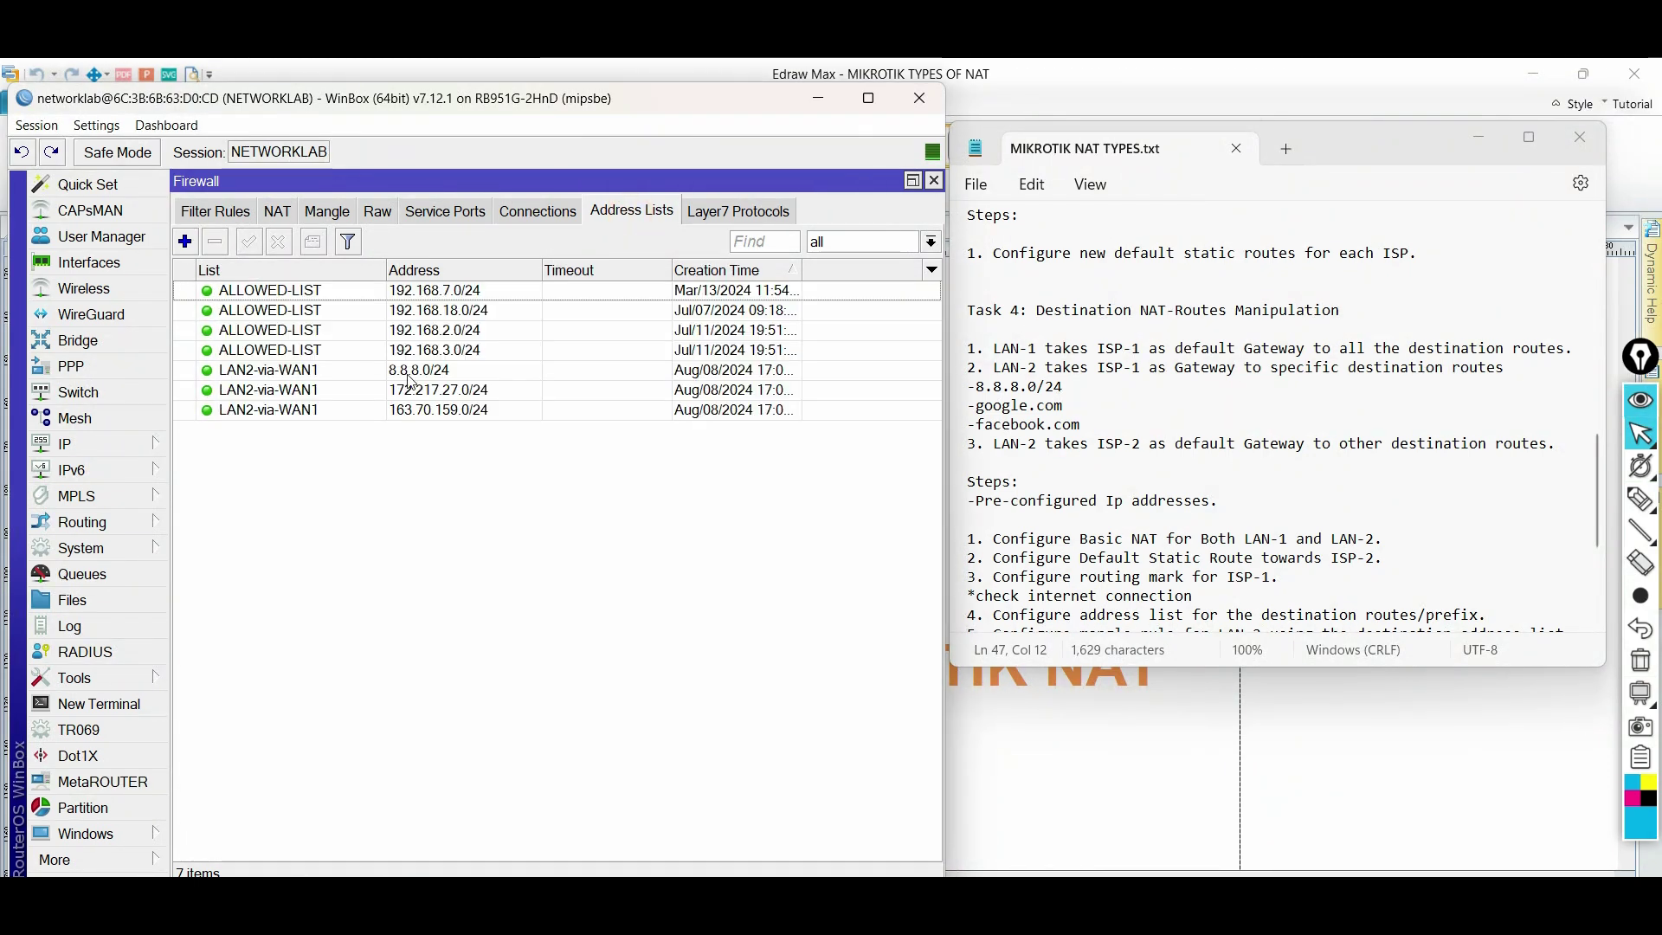
{"action": "double_click", "coordinate": [415, 389]}
{"action": "left_click", "coordinate": [653, 574]}
{"action": "double_click", "coordinate": [531, 479]}
{"action": "type", "text": "142.250.197.0/24"}
{"action": "left_click", "coordinate": [660, 444]}
{"action": "left_click", "coordinate": [660, 417]}
Step: Run tracert -d google.com and mark hop 2, ISP-1's gateway 192.168.7.1
{"action": "key", "text": "alt+Tab"}
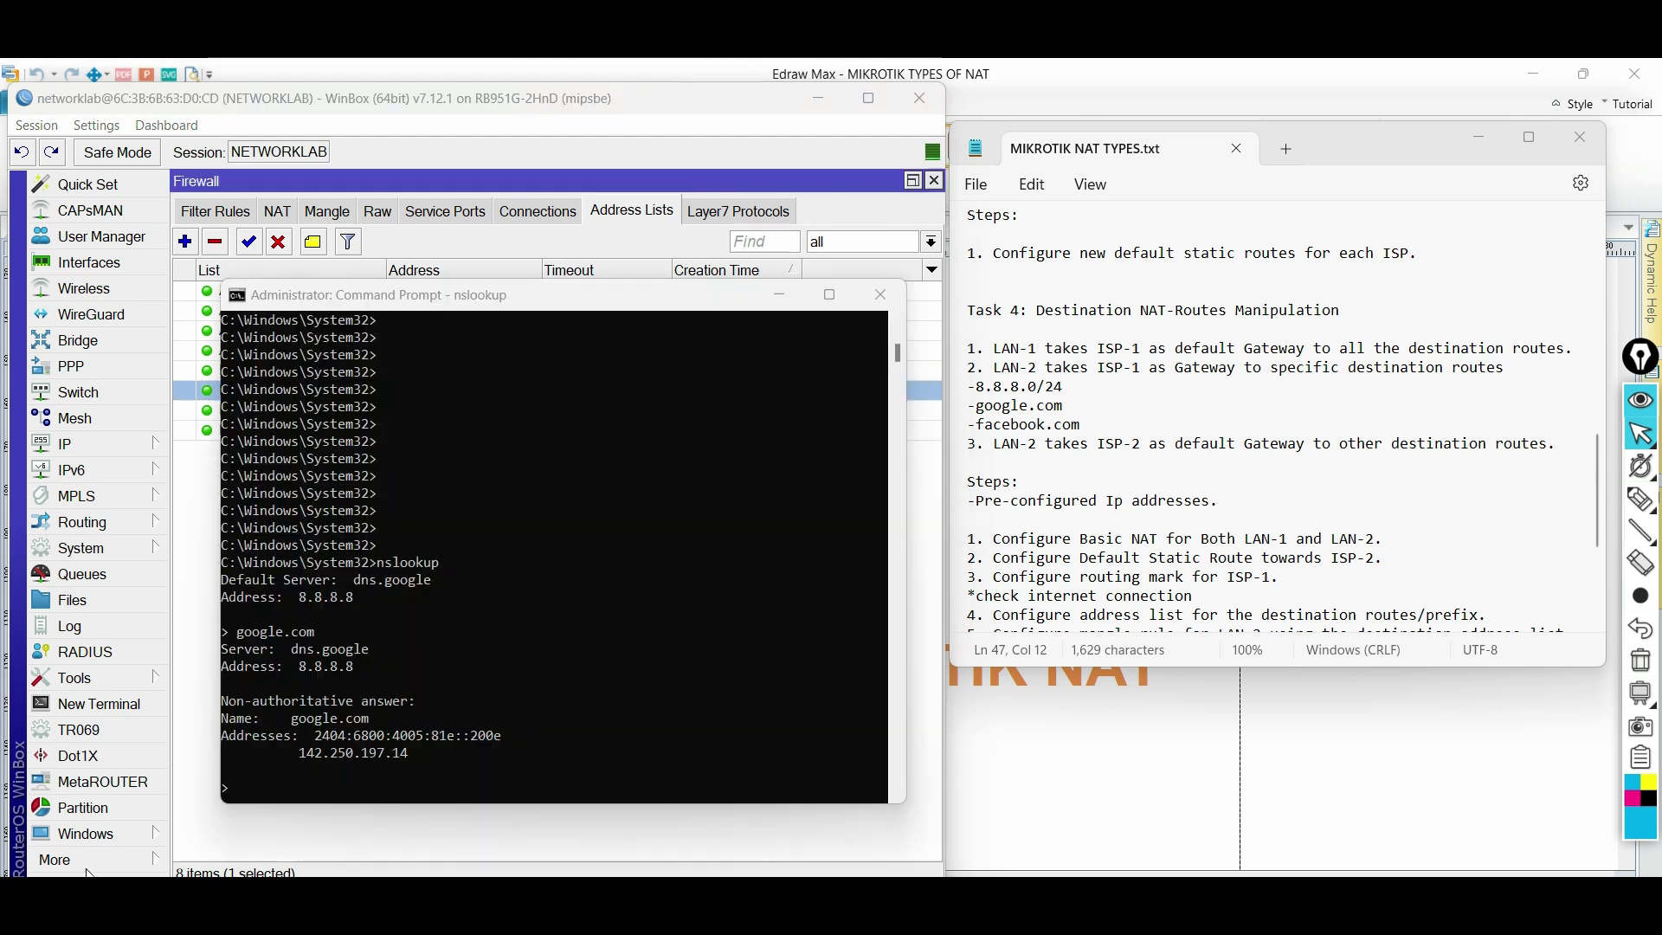
{"action": "type", "text": "exit"}
{"action": "key", "text": "Return"}
{"action": "key", "text": "Return"}
{"action": "type", "text": "ta"}
{"action": "key", "text": "BackSpace"}
{"action": "type", "text": "racert -d google.com"}
{"action": "key", "text": "Return"}
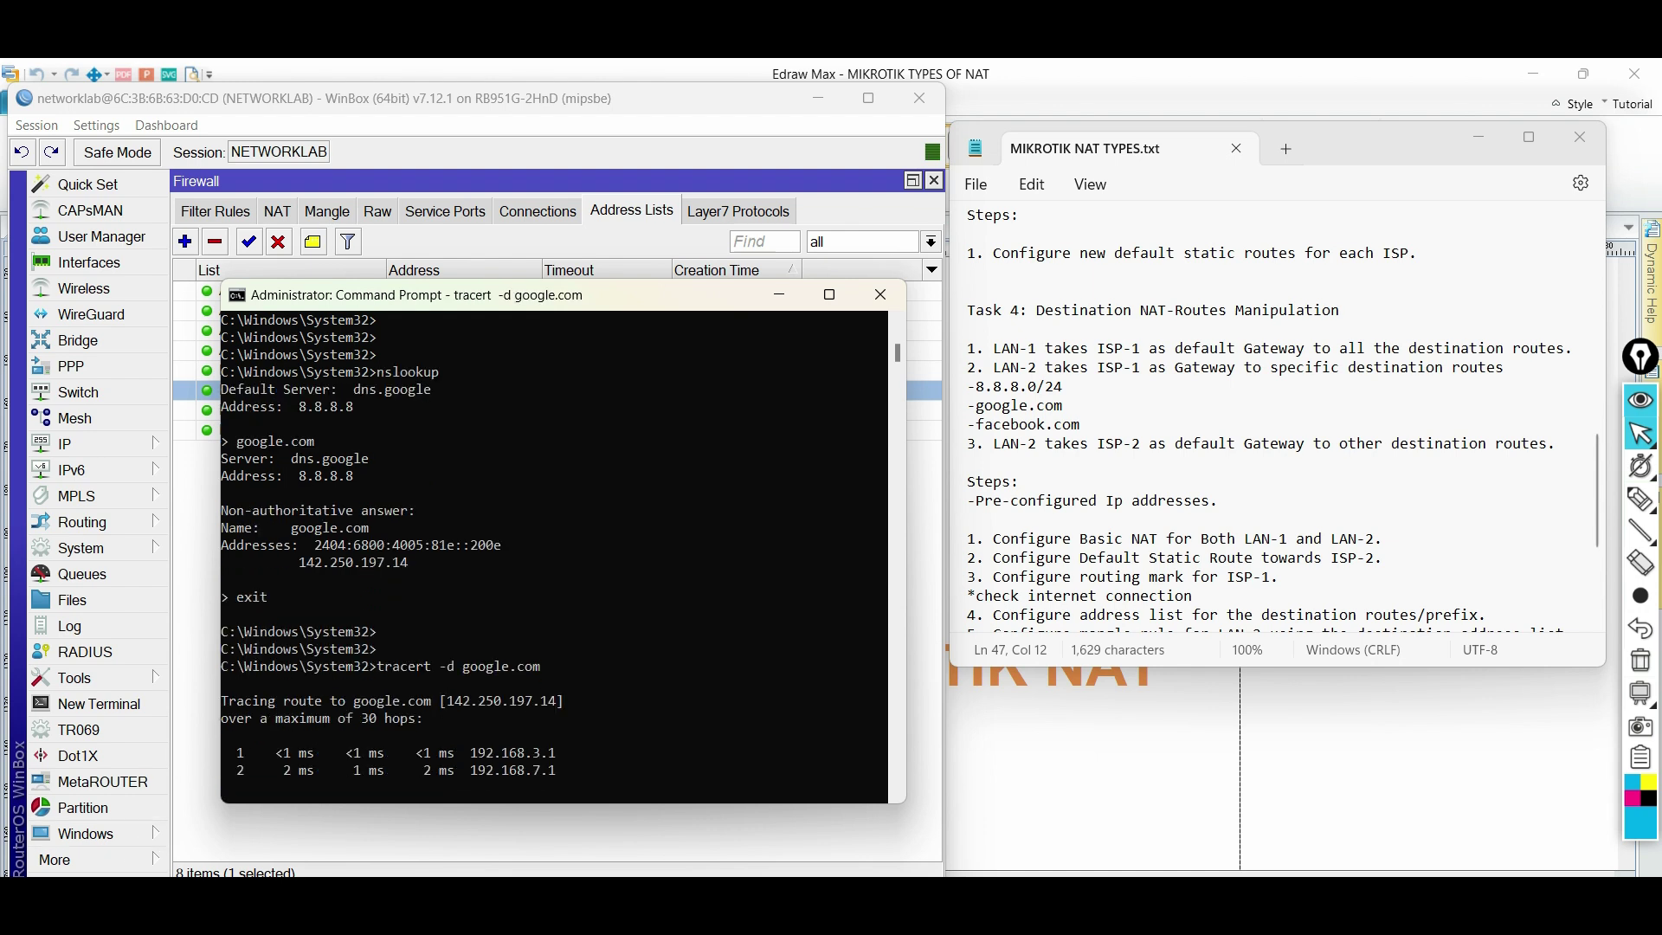
{"action": "left_click", "coordinate": [473, 564]}
{"action": "left_click_drag", "start_coordinate": [472, 564], "coordinate": [572, 564]}
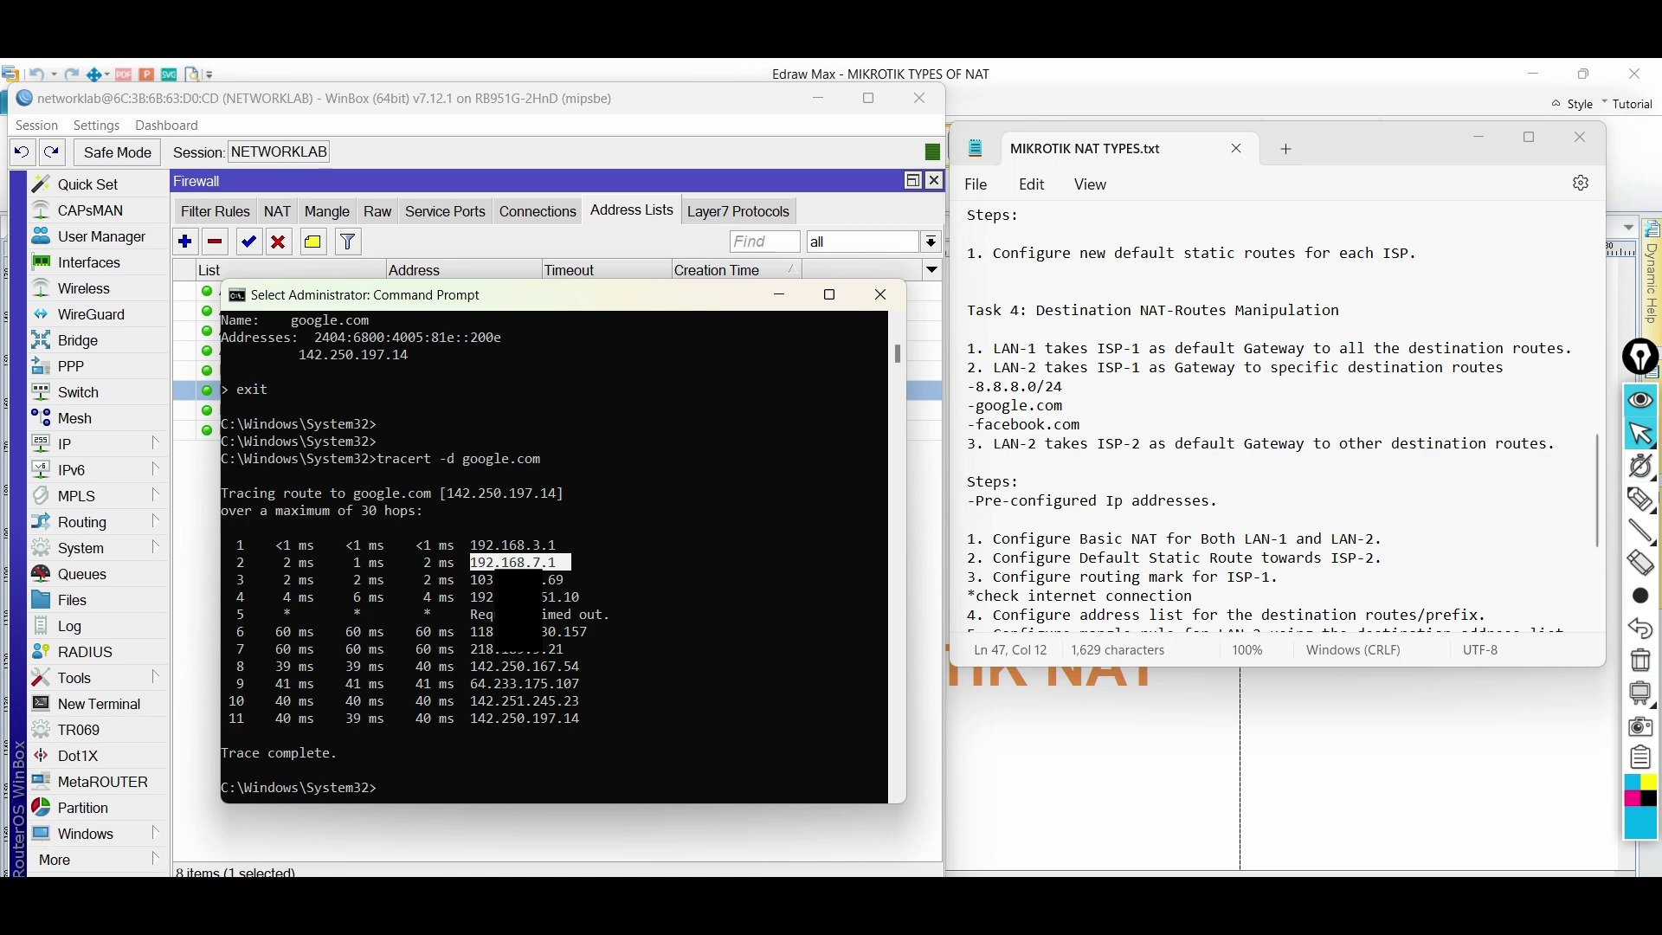
{"action": "key", "text": "Return"}
{"action": "key", "text": "Return"}
{"action": "key", "text": "Return"}
{"action": "key", "text": "Return"}
{"action": "key", "text": "Return"}
{"action": "key", "text": "Return"}
{"action": "key", "text": "Return"}
{"action": "key", "text": "Return"}
{"action": "key", "text": "Return"}
{"action": "key", "text": "Return"}
{"action": "key", "text": "Return"}
{"action": "key", "text": "Return"}
{"action": "key", "text": "Return"}
{"action": "key", "text": "Return"}
{"action": "key", "text": "Return"}
{"action": "key", "text": "Return"}
{"action": "key", "text": "Return"}
{"action": "key", "text": "Return"}
{"action": "key", "text": "Return"}
{"action": "key", "text": "Return"}
Step: Resolve facebook.com to 163.70.159.35 and check its 163.70.159.0/24 LAN2-via-WAN1 entry
{"action": "type", "text": "nslookup"}
{"action": "key", "text": "Return"}
{"action": "type", "text": "facebook.com"}
{"action": "key", "text": "Return"}
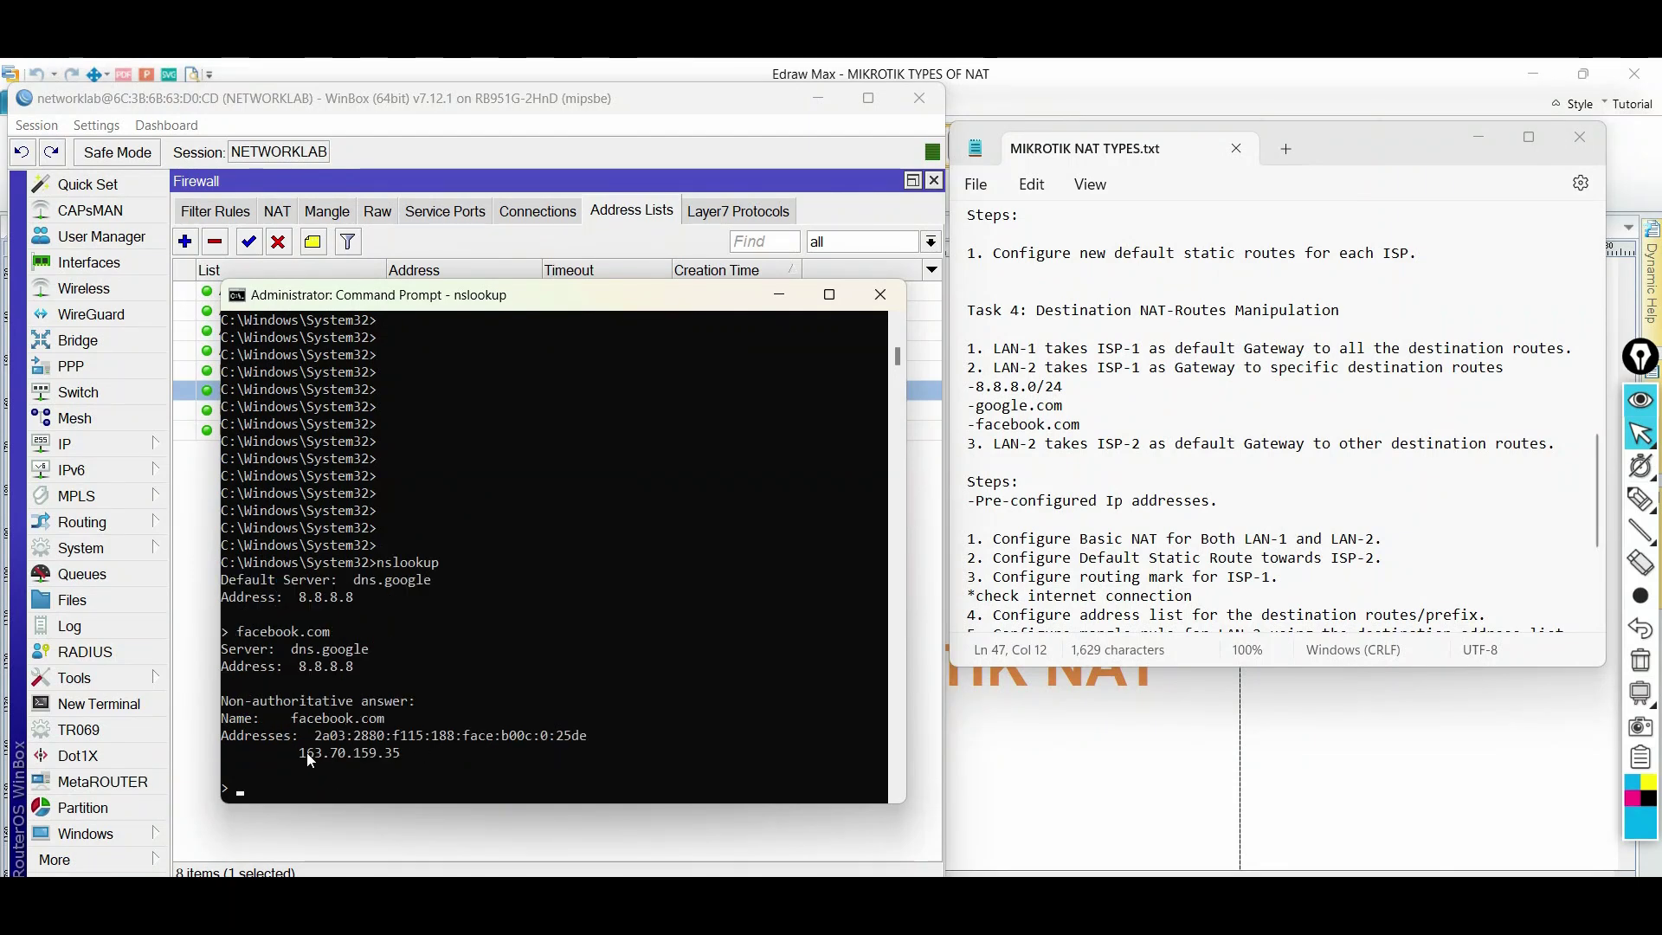
{"action": "left_click_drag", "start_coordinate": [304, 751], "coordinate": [405, 753]}
{"action": "key", "text": "ctrl+c"}
{"action": "left_click", "coordinate": [683, 238]}
{"action": "double_click", "coordinate": [519, 410]}
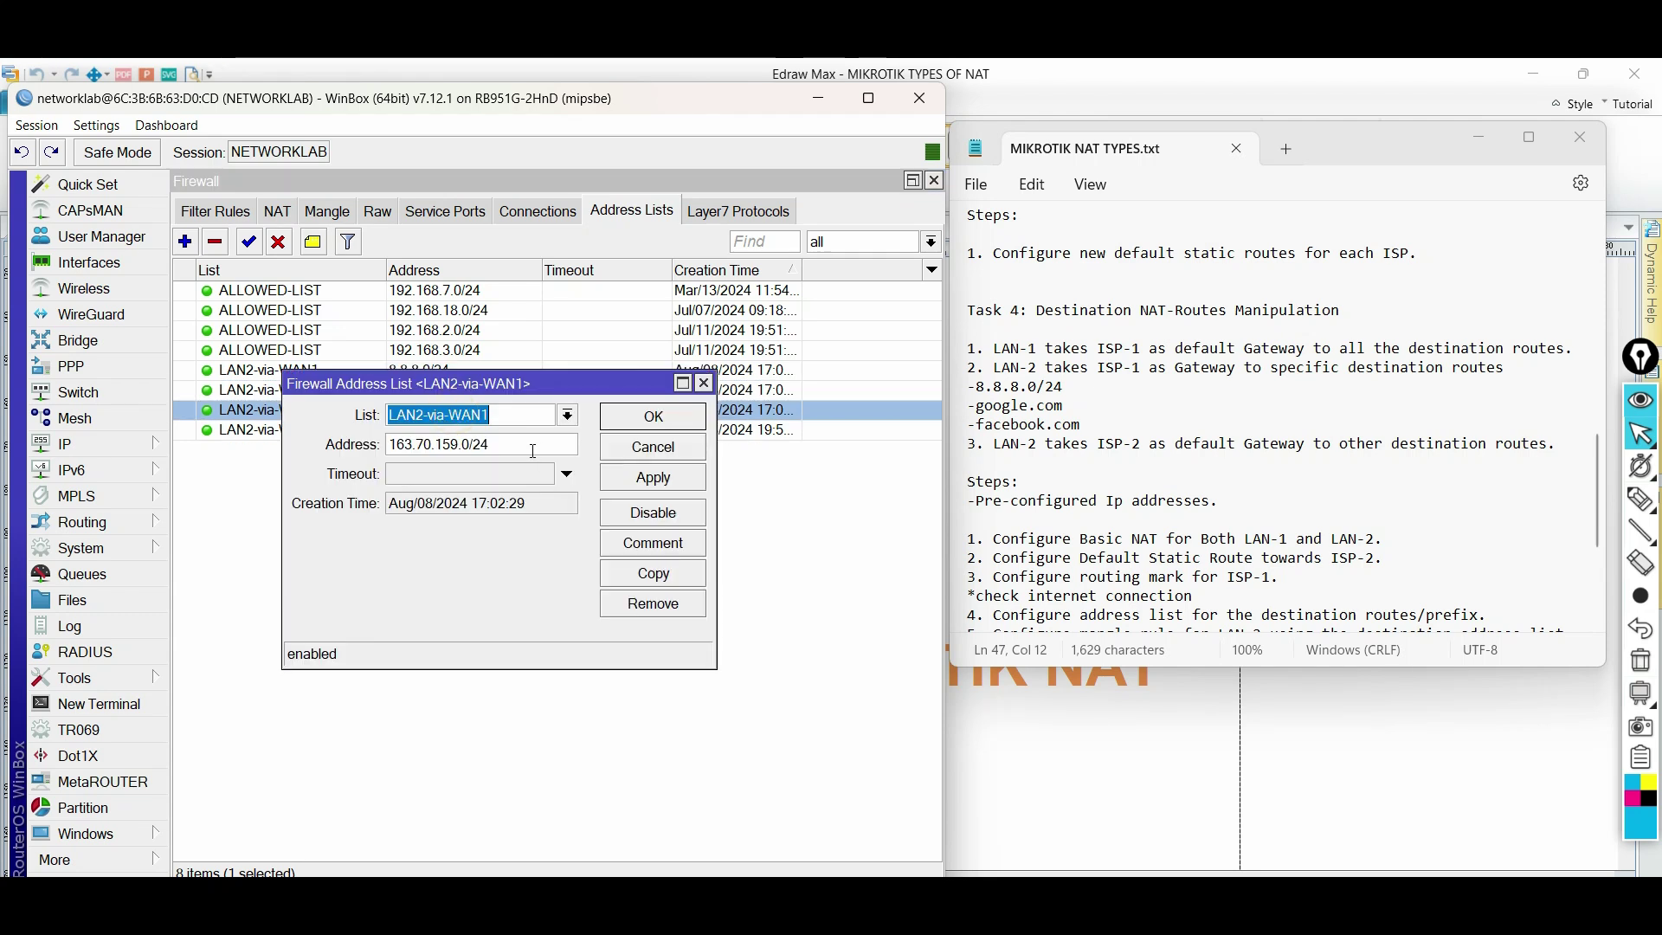
{"action": "key", "text": "Return"}
Step: Run tracert -d facebook.com and mark ISP-1's gateway 192.168.7.1 on hop 2
{"action": "key", "text": "alt+Tab"}
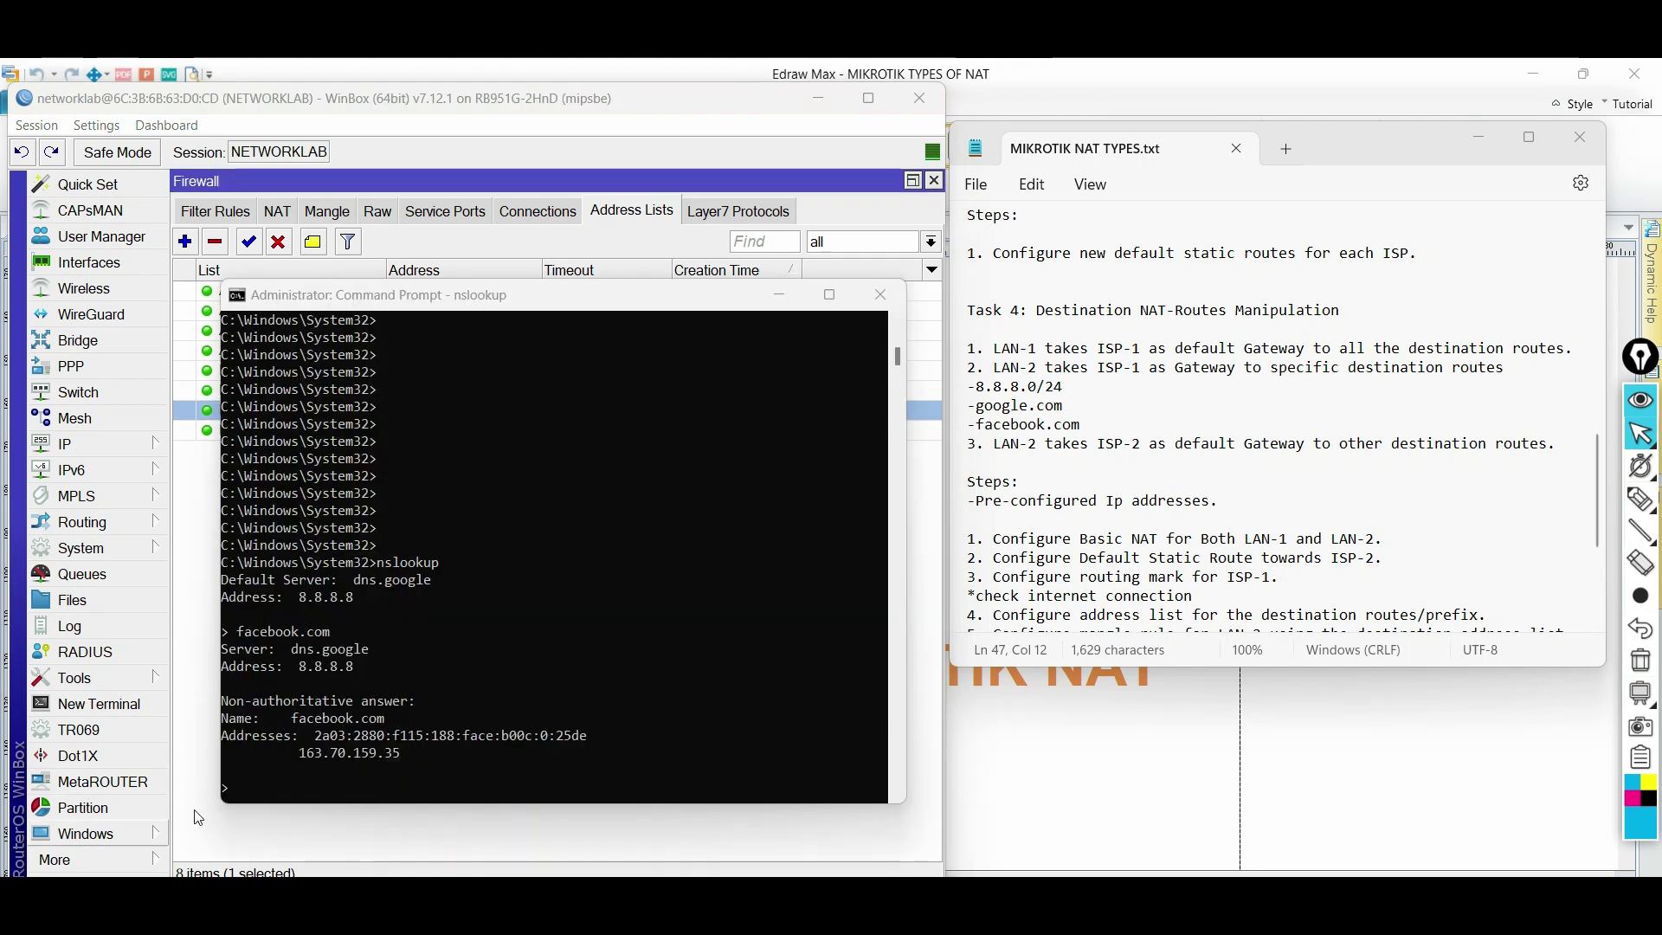
{"action": "type", "text": "exit"}
{"action": "key", "text": "Return"}
{"action": "type", "text": "trac"}
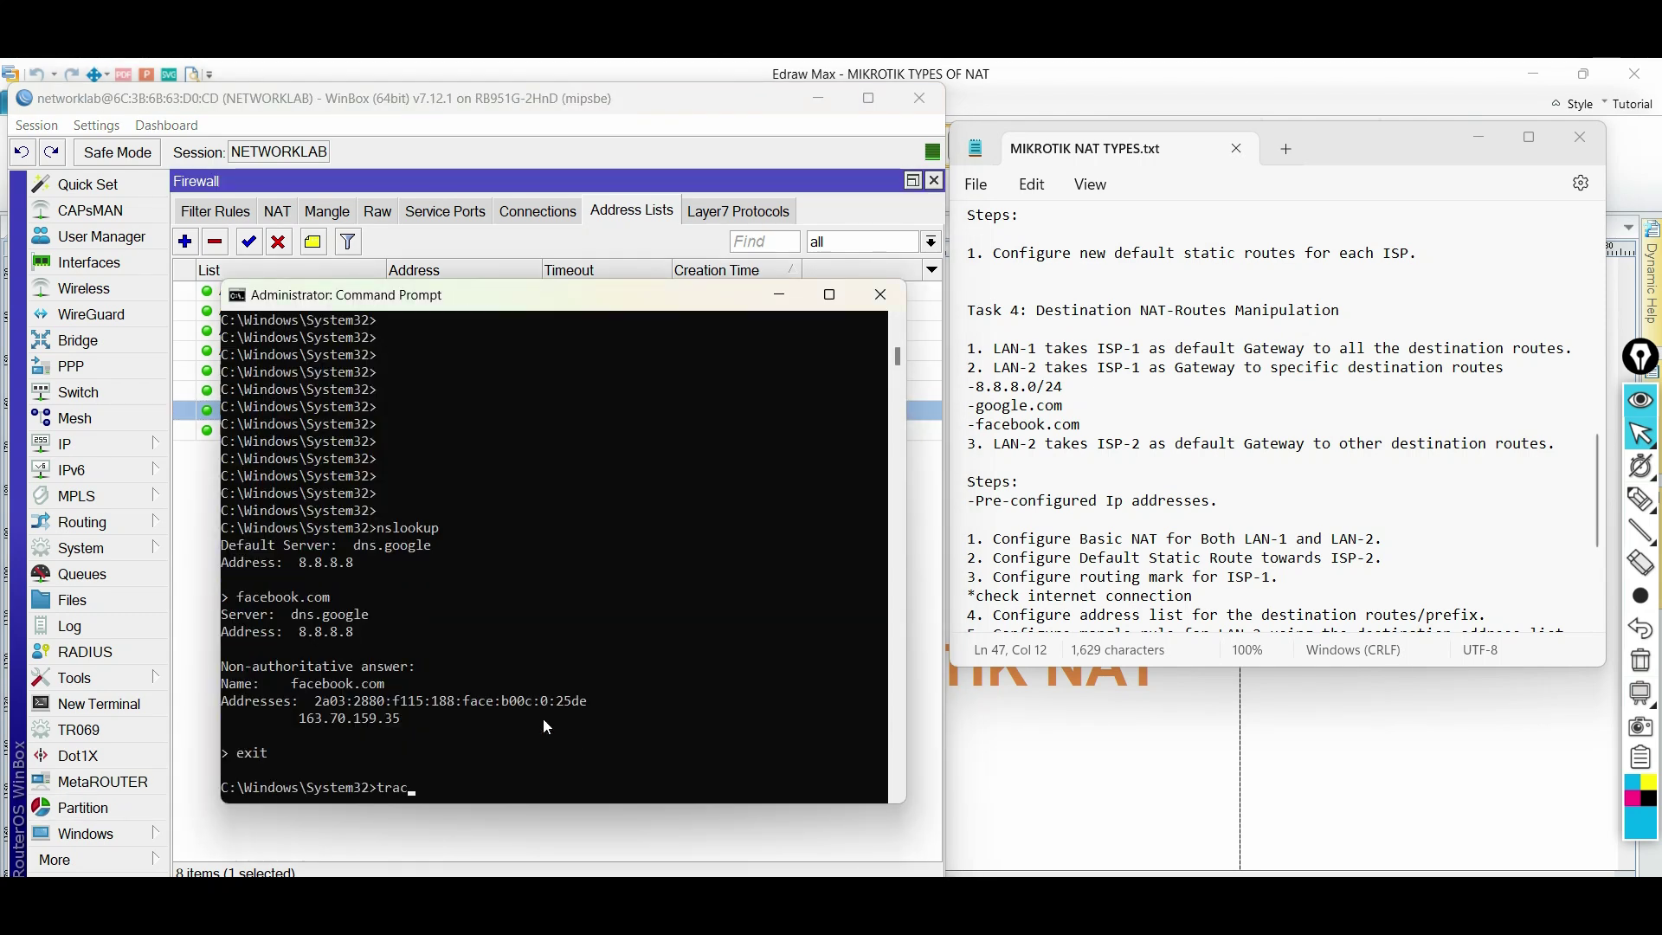
{"action": "type", "text": "ert -d face"}
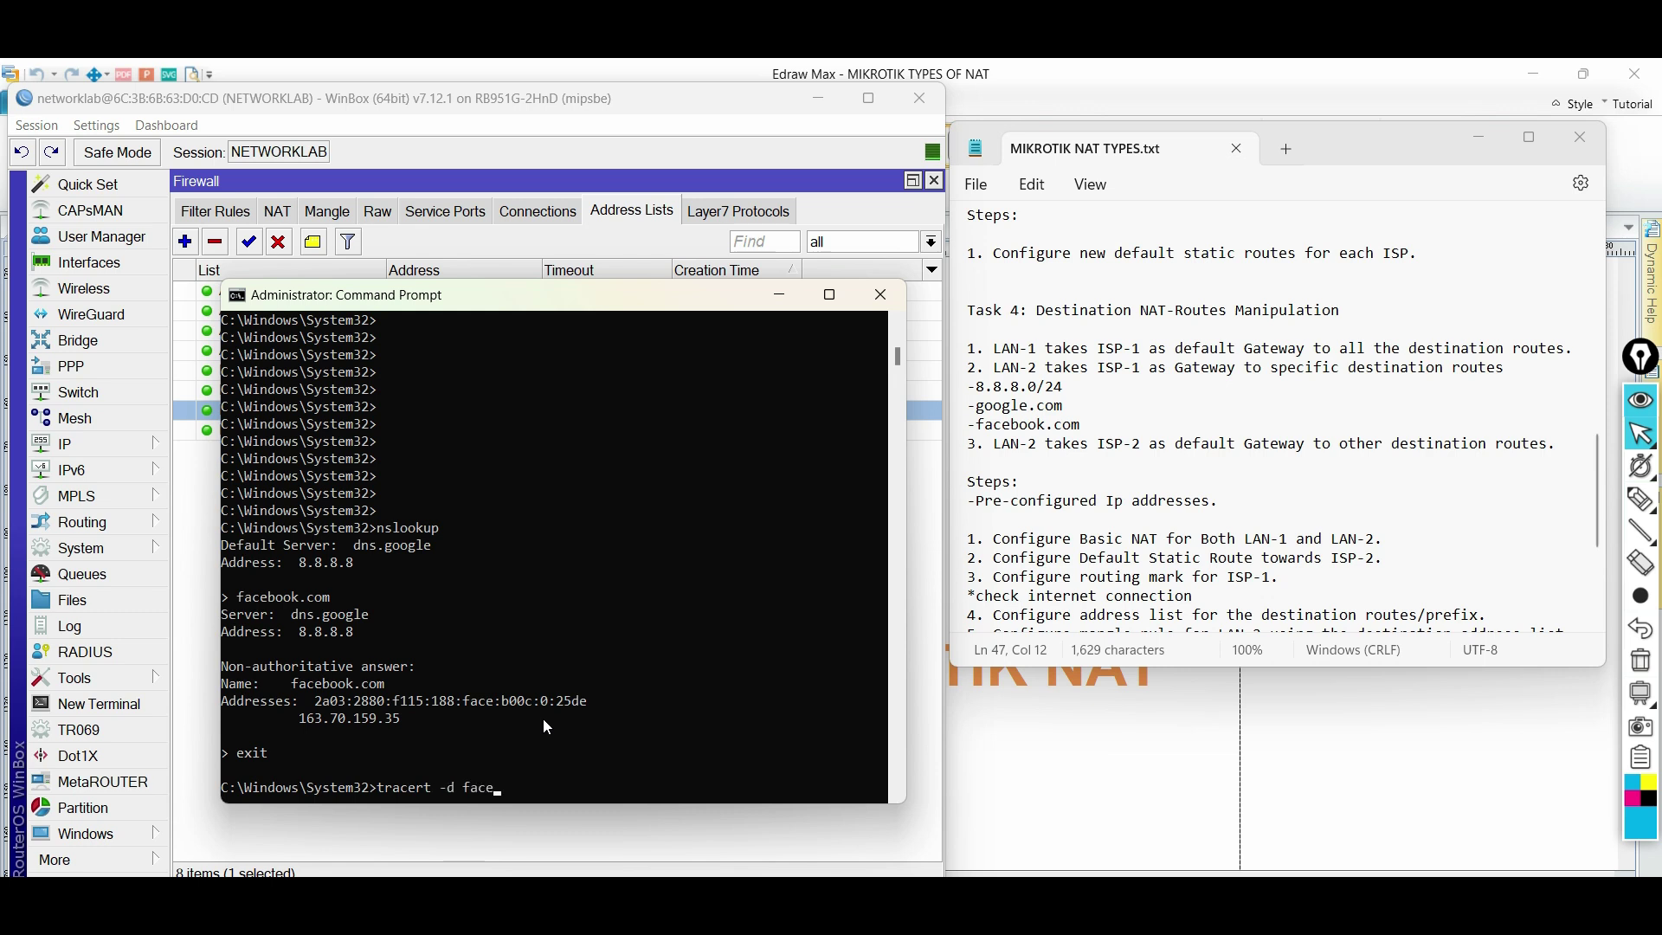
{"action": "type", "text": "book.com"}
{"action": "key", "text": "Return"}
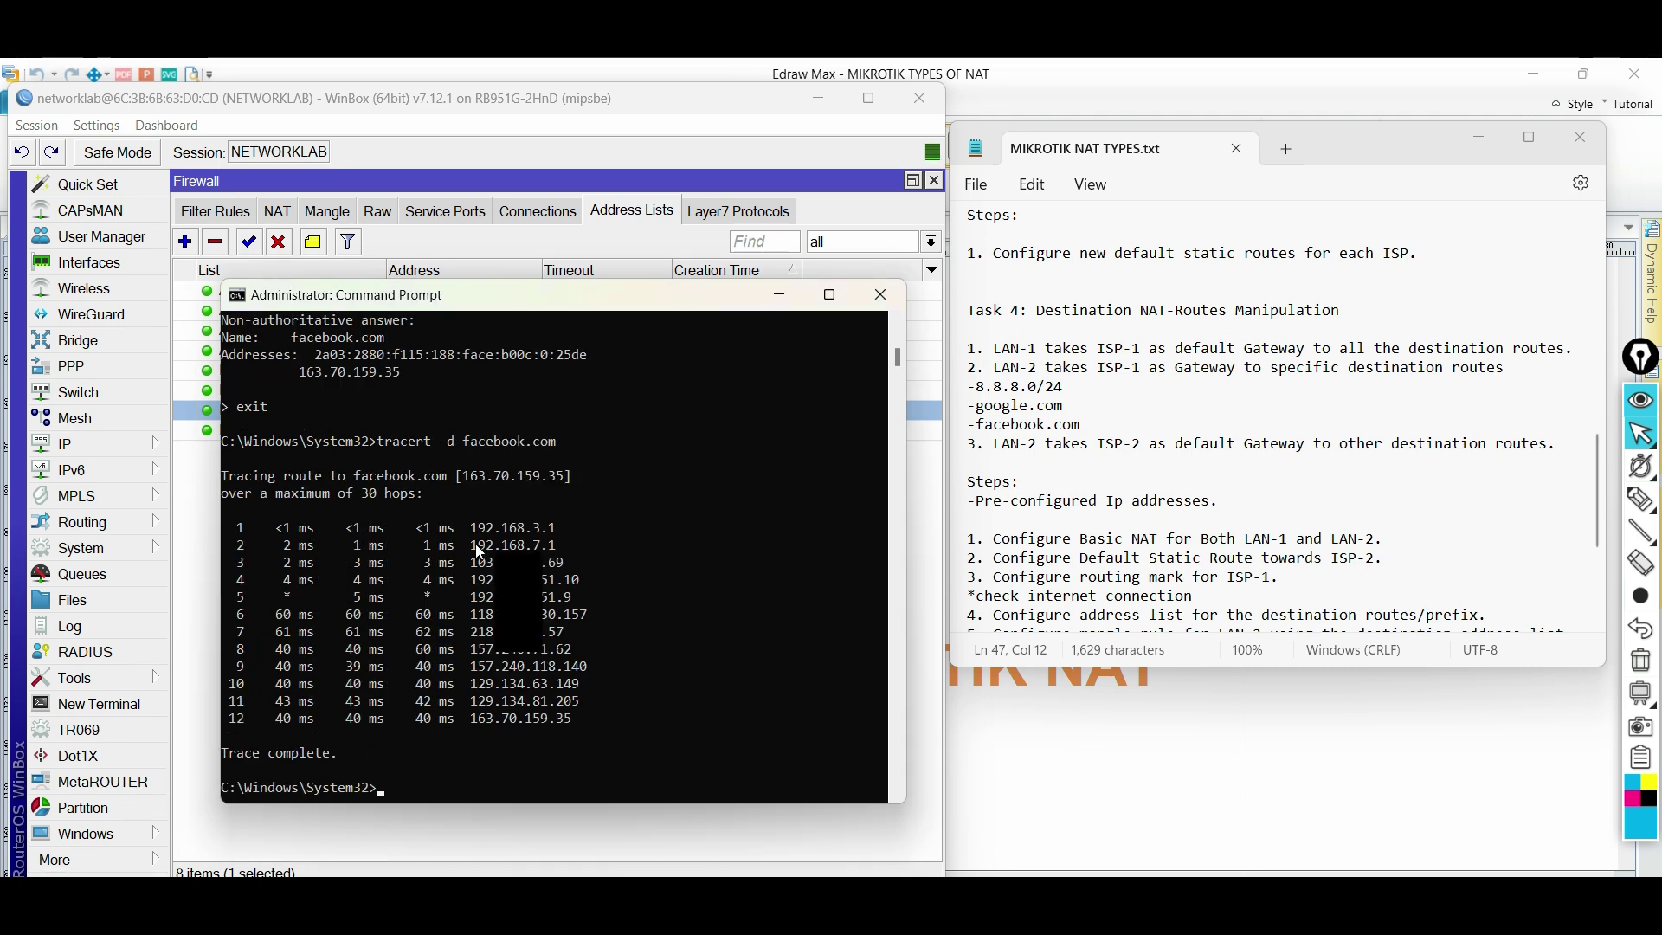
{"action": "left_click_drag", "start_coordinate": [476, 545], "coordinate": [556, 559]}
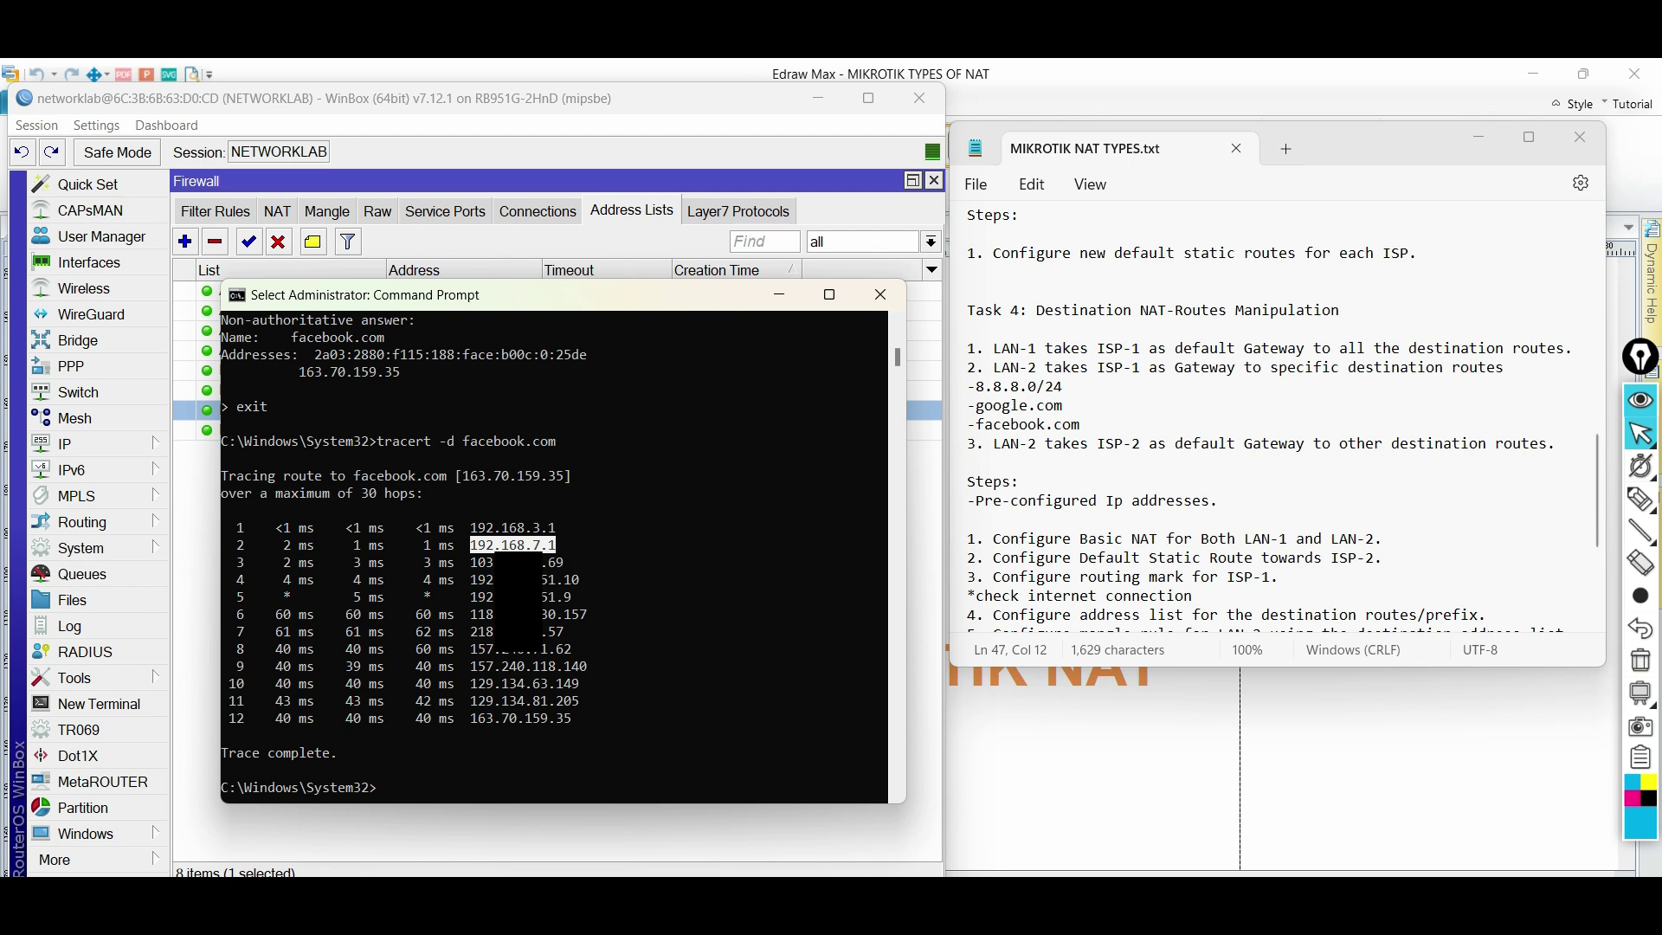
{"action": "left_click", "coordinate": [1027, 776]}
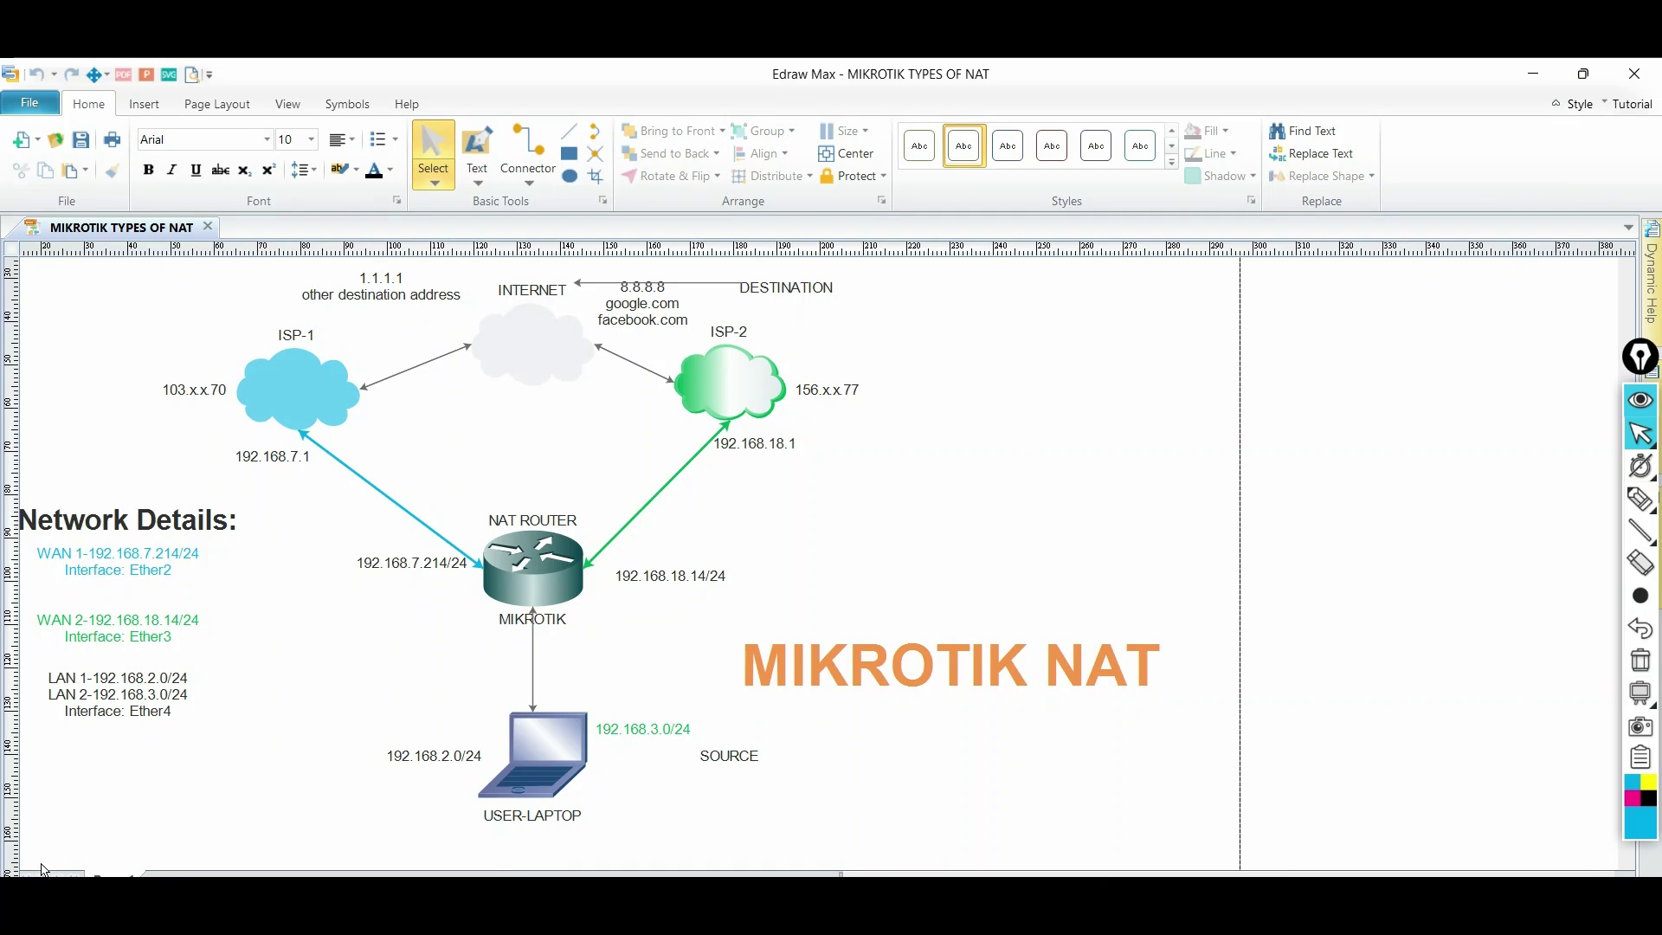
Step: Sketch the laptop-to-google.com path on the diagram and highlight the destination lines in the notes
{"action": "left_click_drag", "start_coordinate": [591, 318], "coordinate": [645, 785]}
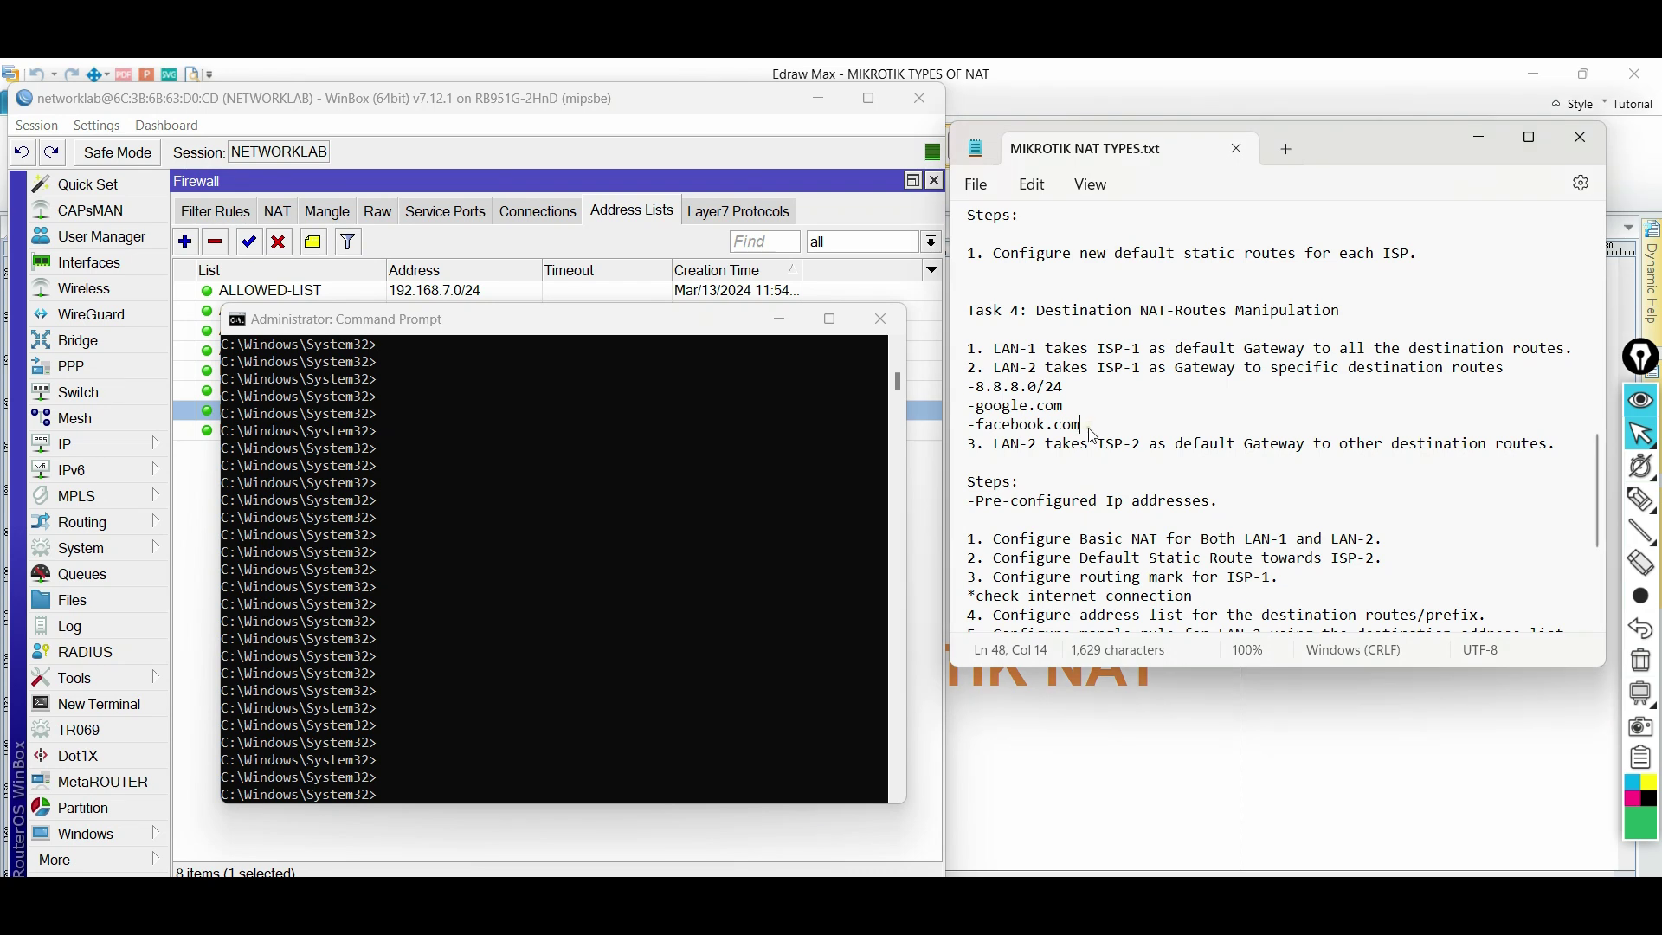
{"action": "left_click_drag", "start_coordinate": [1089, 427], "coordinate": [975, 391]}
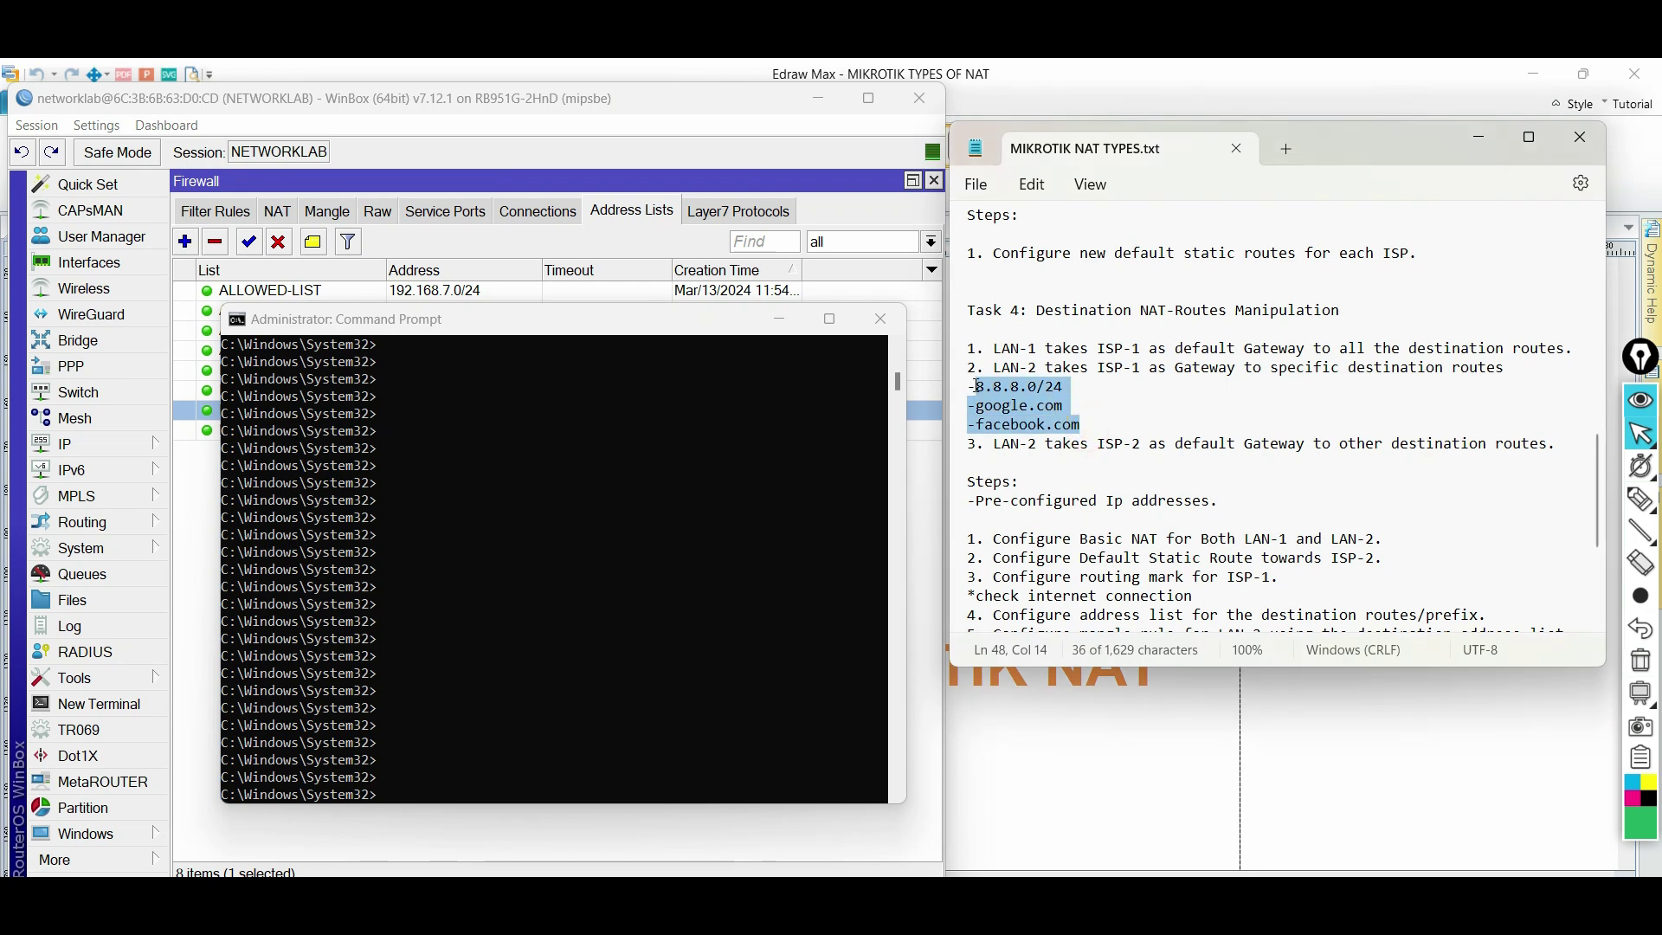
Step: Confirm with ipconfig that the laptop's LAN-2 address is 192.168.3.251
{"action": "left_click", "coordinate": [198, 490]}
{"action": "left_click", "coordinate": [459, 430]}
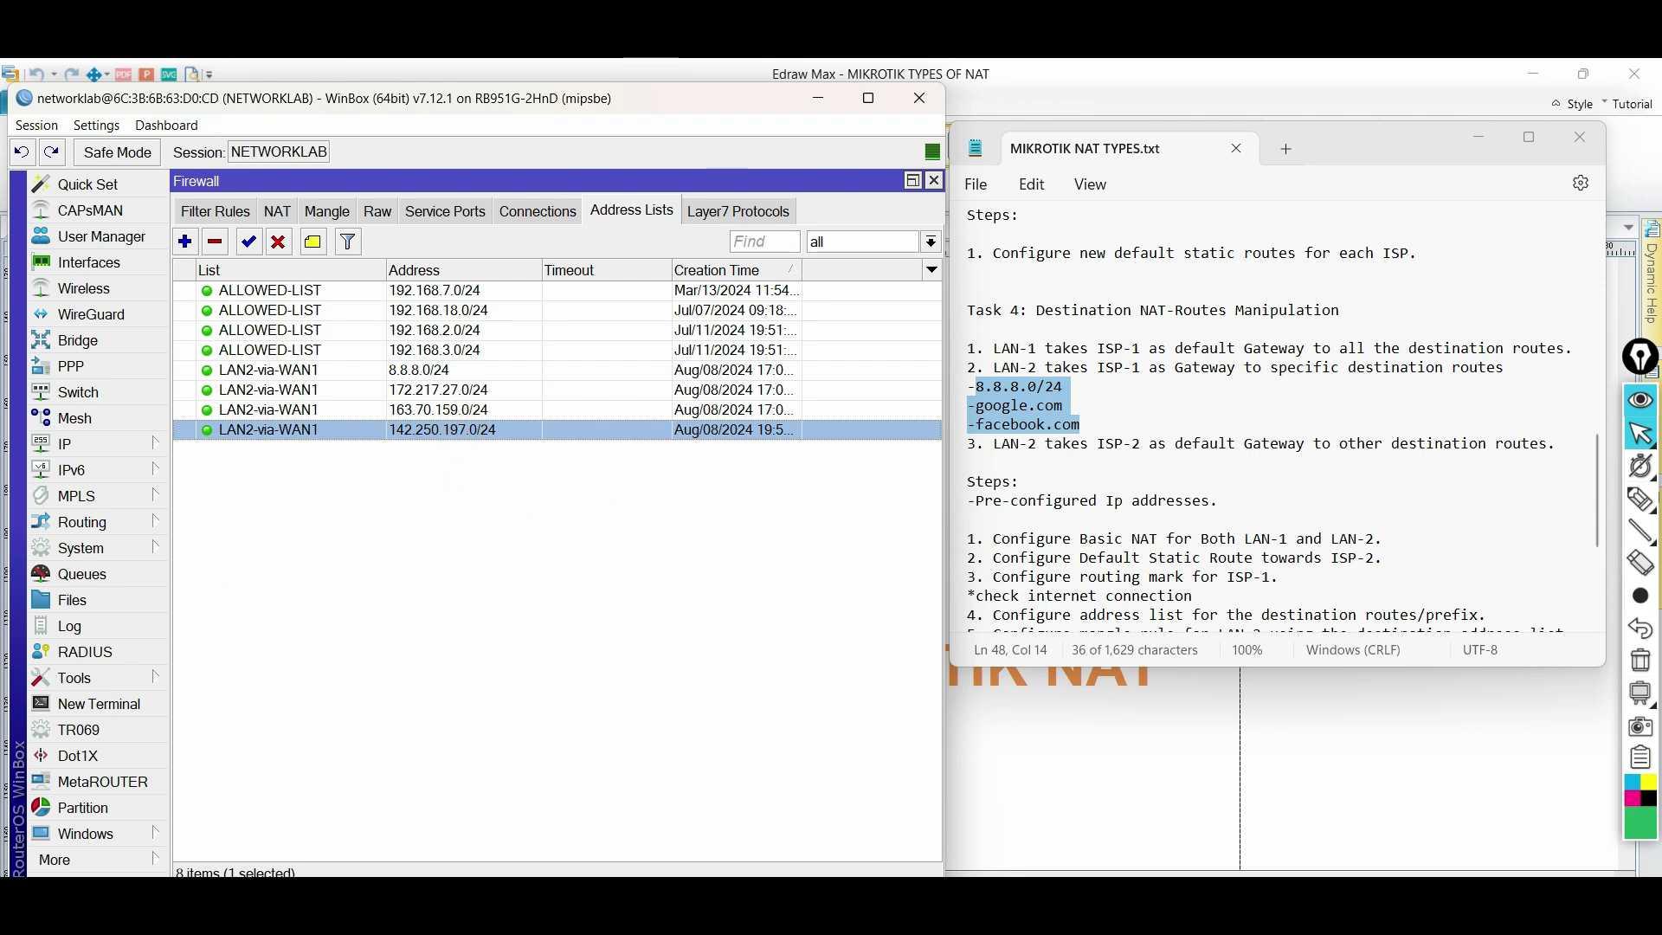
{"action": "key", "text": "alt+Tab"}
{"action": "type", "text": "tr"}
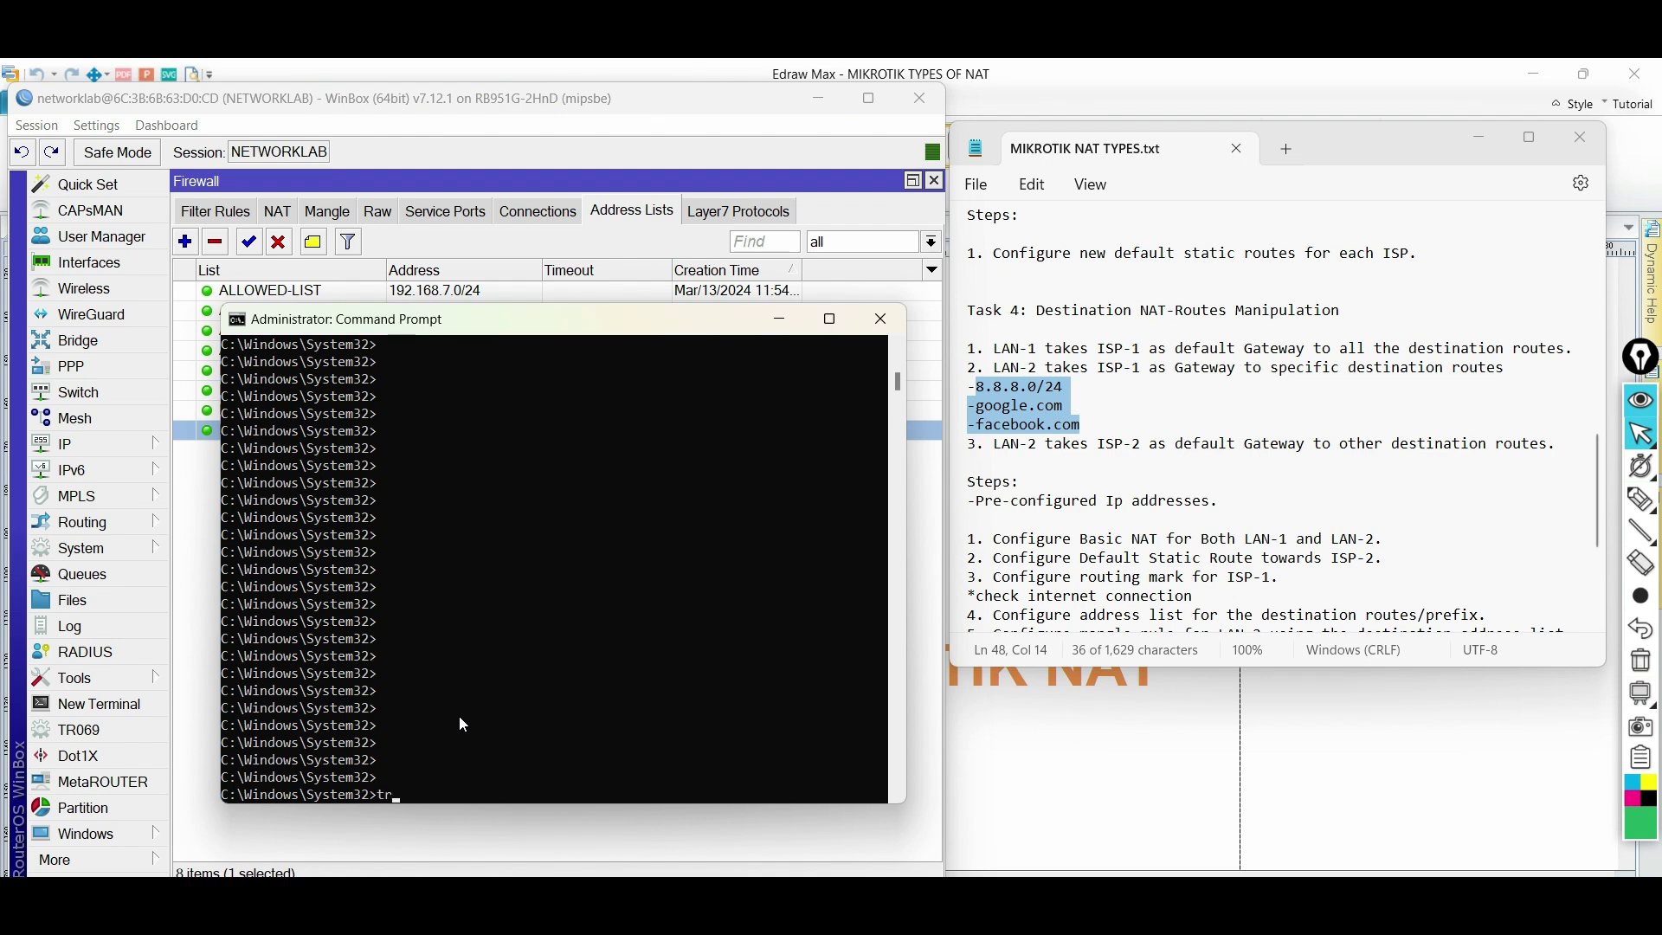
{"action": "type", "text": "acert -d 1.1.1.1"}
{"action": "key", "text": "BackSpace"}
{"action": "key", "text": "BackSpace"}
{"action": "key", "text": "BackSpace"}
{"action": "key", "text": "BackSpace"}
{"action": "key", "text": "BackSpace"}
{"action": "key", "text": "BackSpace"}
{"action": "key", "text": "BackSpace"}
{"action": "key", "text": "BackSpace"}
{"action": "key", "text": "BackSpace"}
{"action": "key", "text": "BackSpace"}
{"action": "key", "text": "BackSpace"}
{"action": "key", "text": "BackSpace"}
{"action": "key", "text": "BackSpace"}
{"action": "key", "text": "BackSpace"}
{"action": "key", "text": "BackSpace"}
{"action": "key", "text": "BackSpace"}
{"action": "key", "text": "BackSpace"}
{"action": "key", "text": "BackSpace"}
{"action": "type", "text": "ipc"}
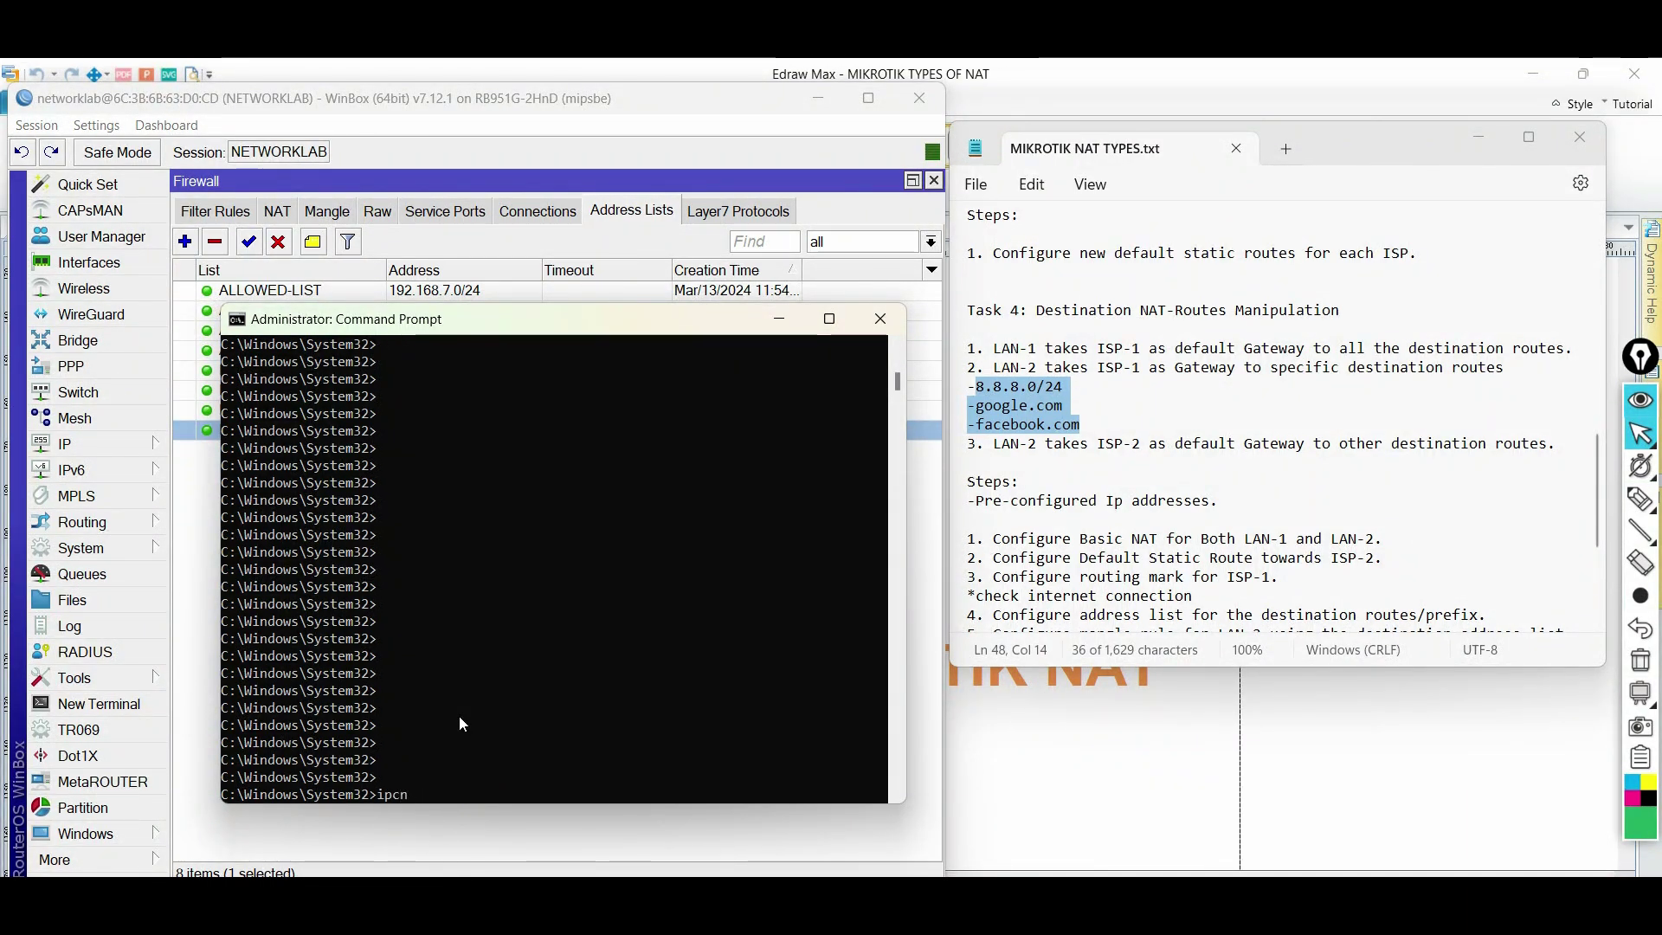
{"action": "type", "text": "onfig"}
{"action": "key", "text": "Return"}
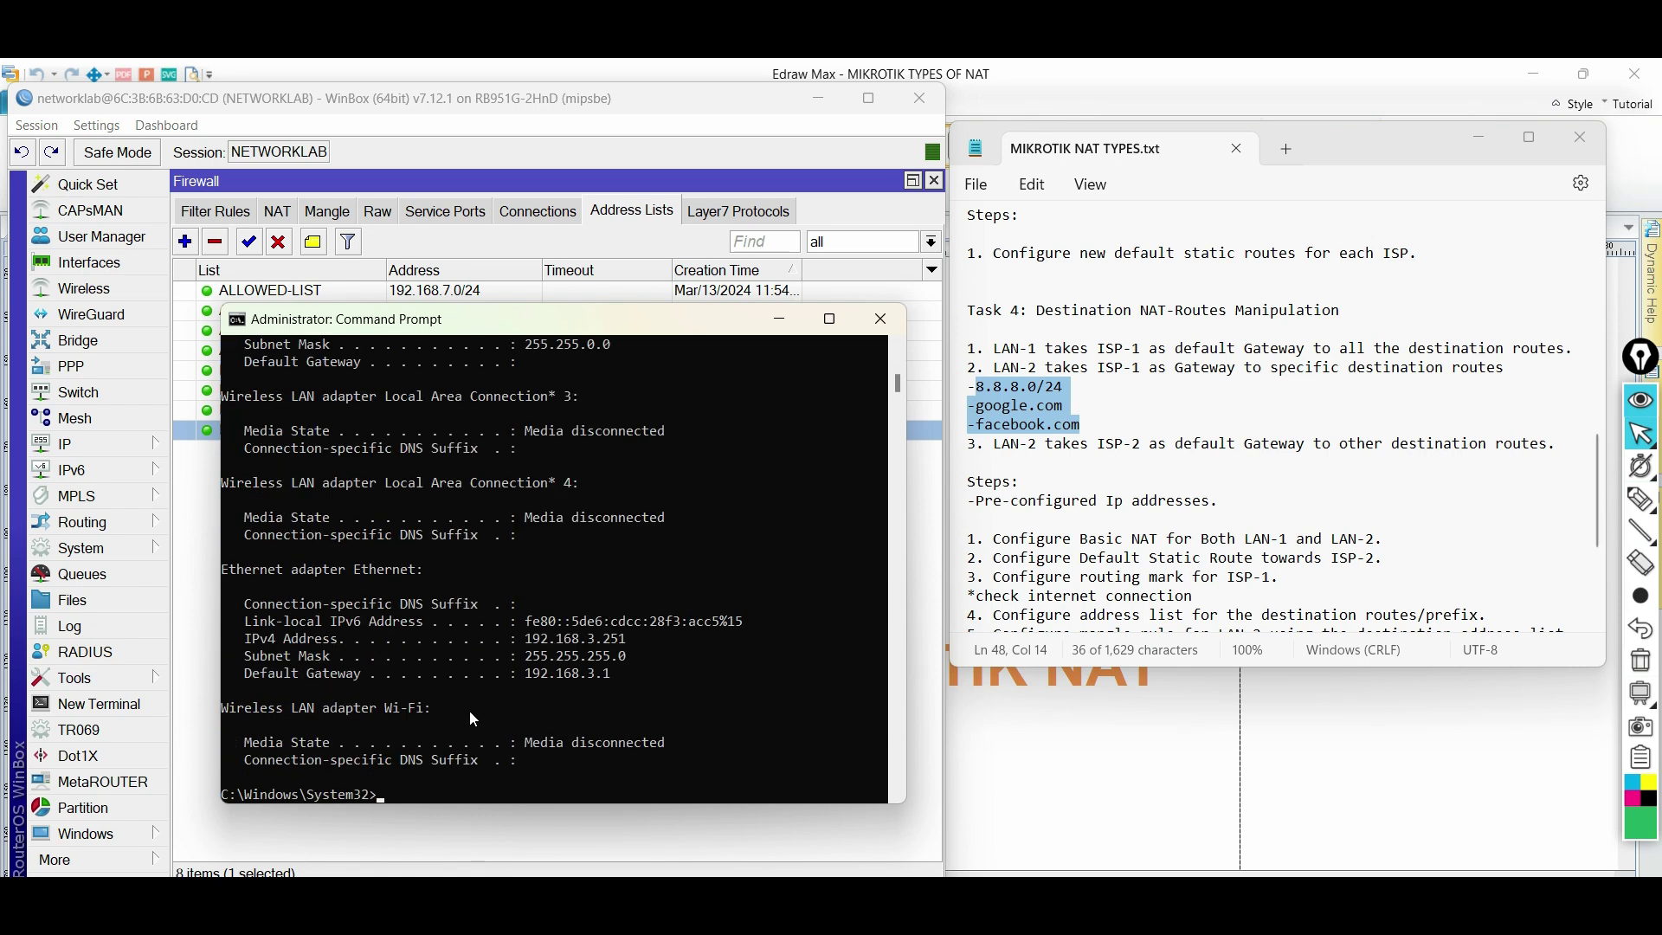
{"action": "left_click_drag", "start_coordinate": [526, 639], "coordinate": [651, 655]}
{"action": "left_click", "coordinate": [614, 715]}
{"action": "key", "text": "Escape"}
Step: Run tracert -d 1.1.1.1 and mark ISP-2's gateway 192.168.18.1 in the output
{"action": "type", "text": "tracert -d 1.1.1.1"}
{"action": "key", "text": "Return"}
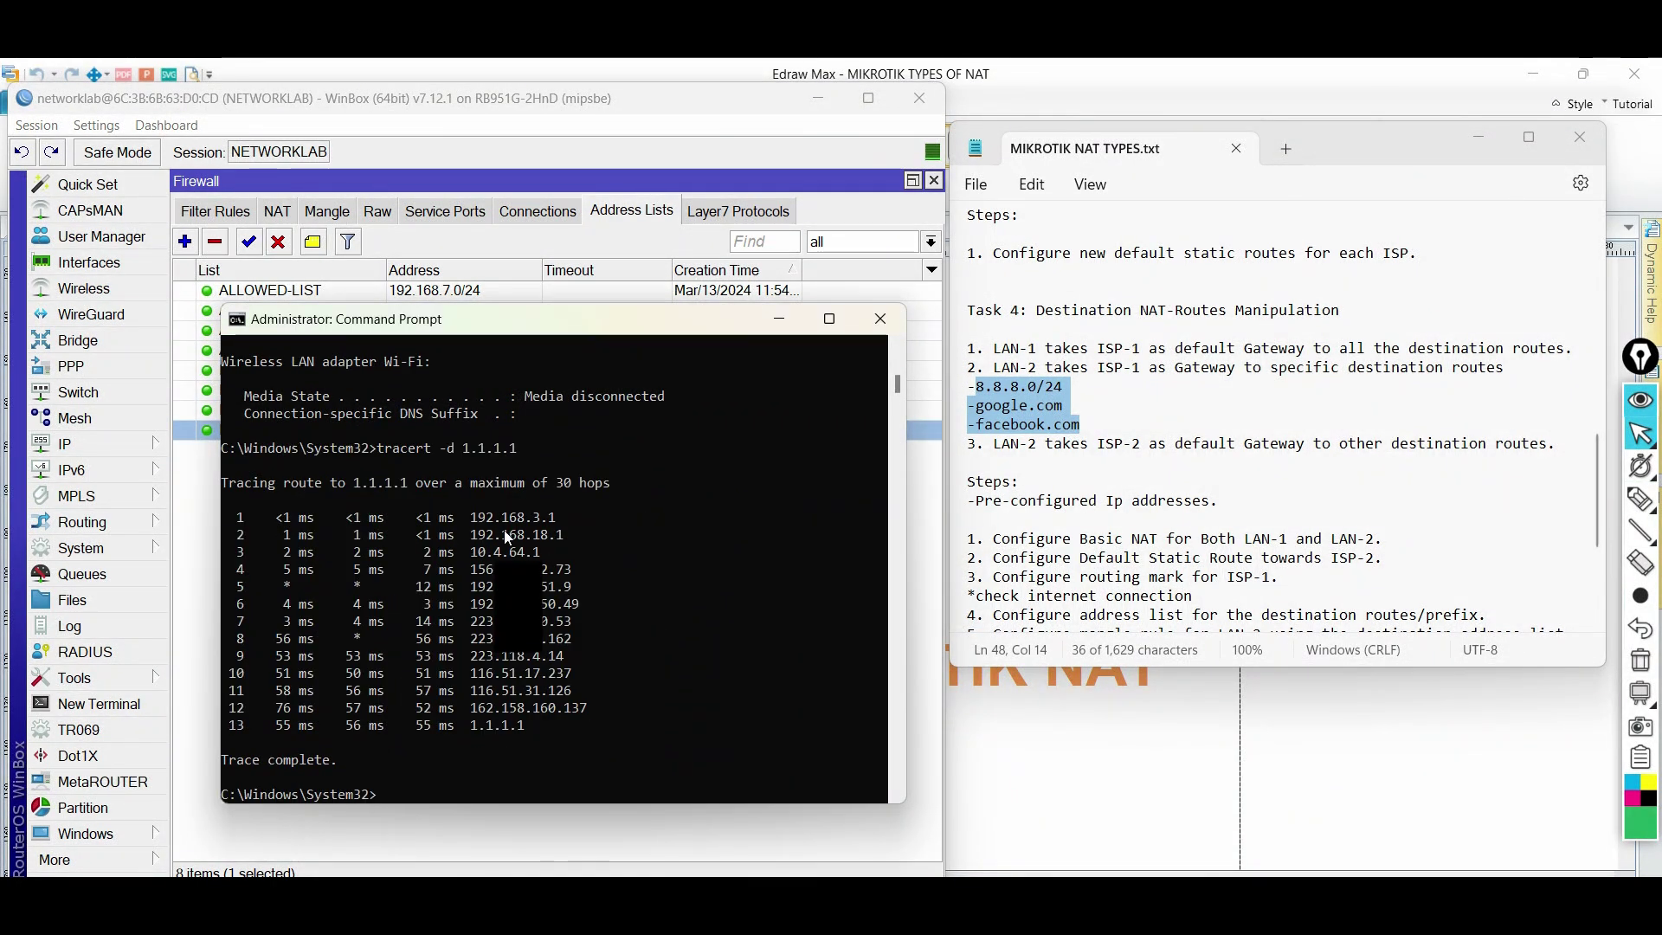
{"action": "left_click_drag", "start_coordinate": [564, 536], "coordinate": [464, 536]}
{"action": "left_click", "coordinate": [1028, 759]}
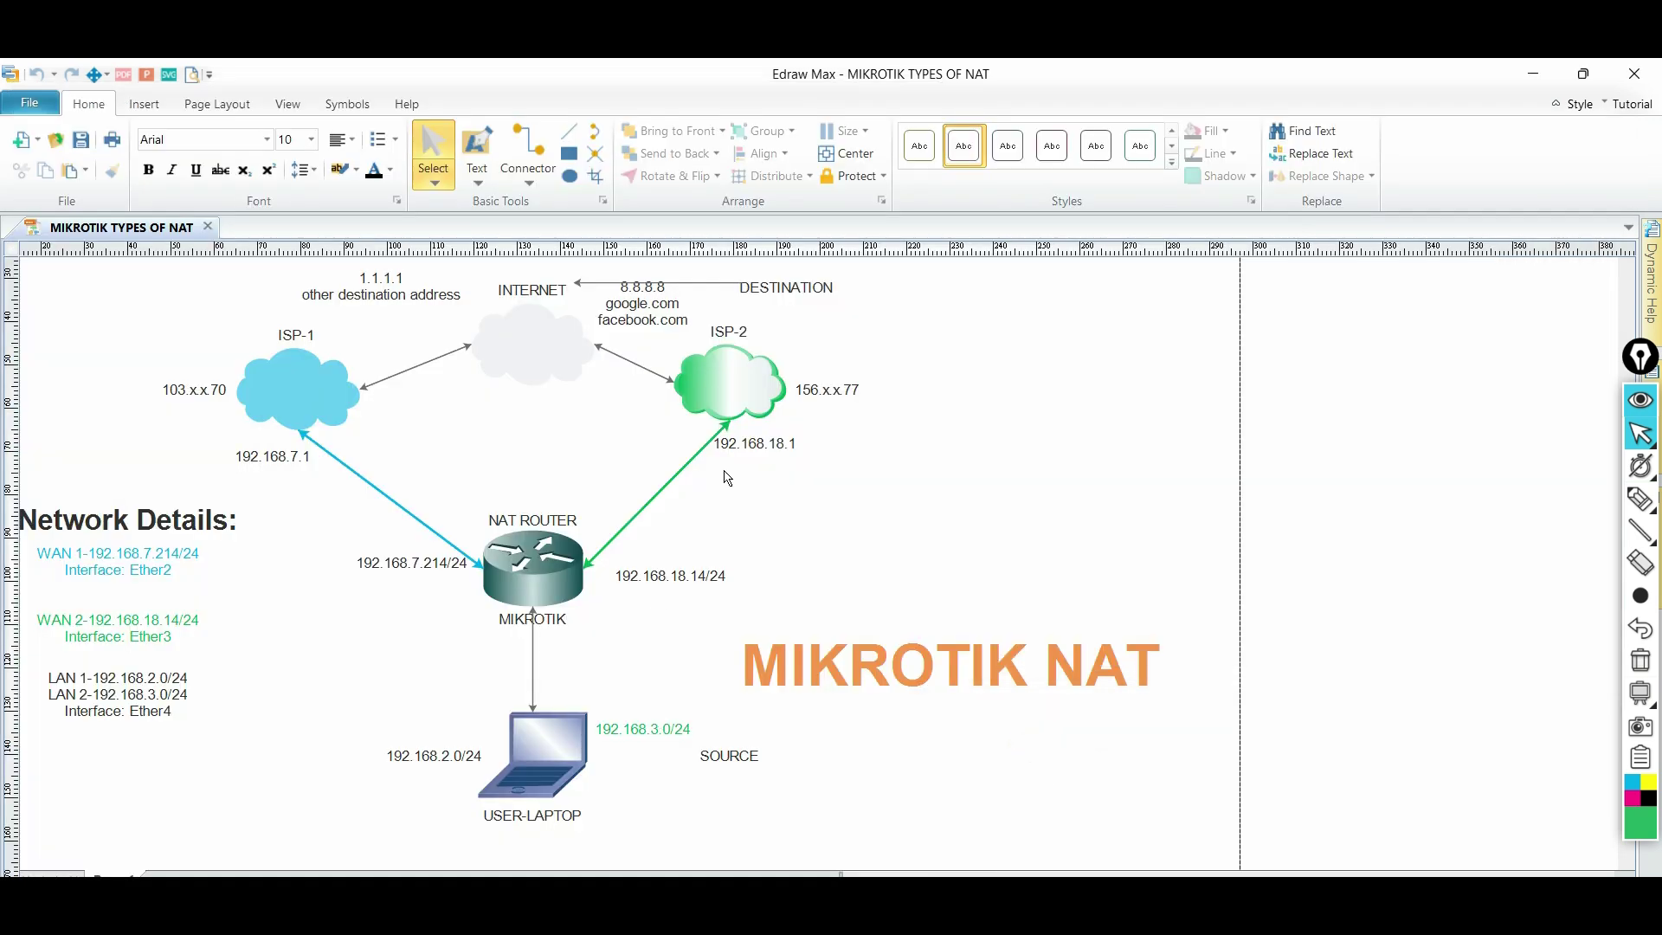
Step: Run tracert -d yahoo.com and mark hop 2, ISP-2's gateway 192.168.18.1
{"action": "left_click", "coordinate": [747, 446]}
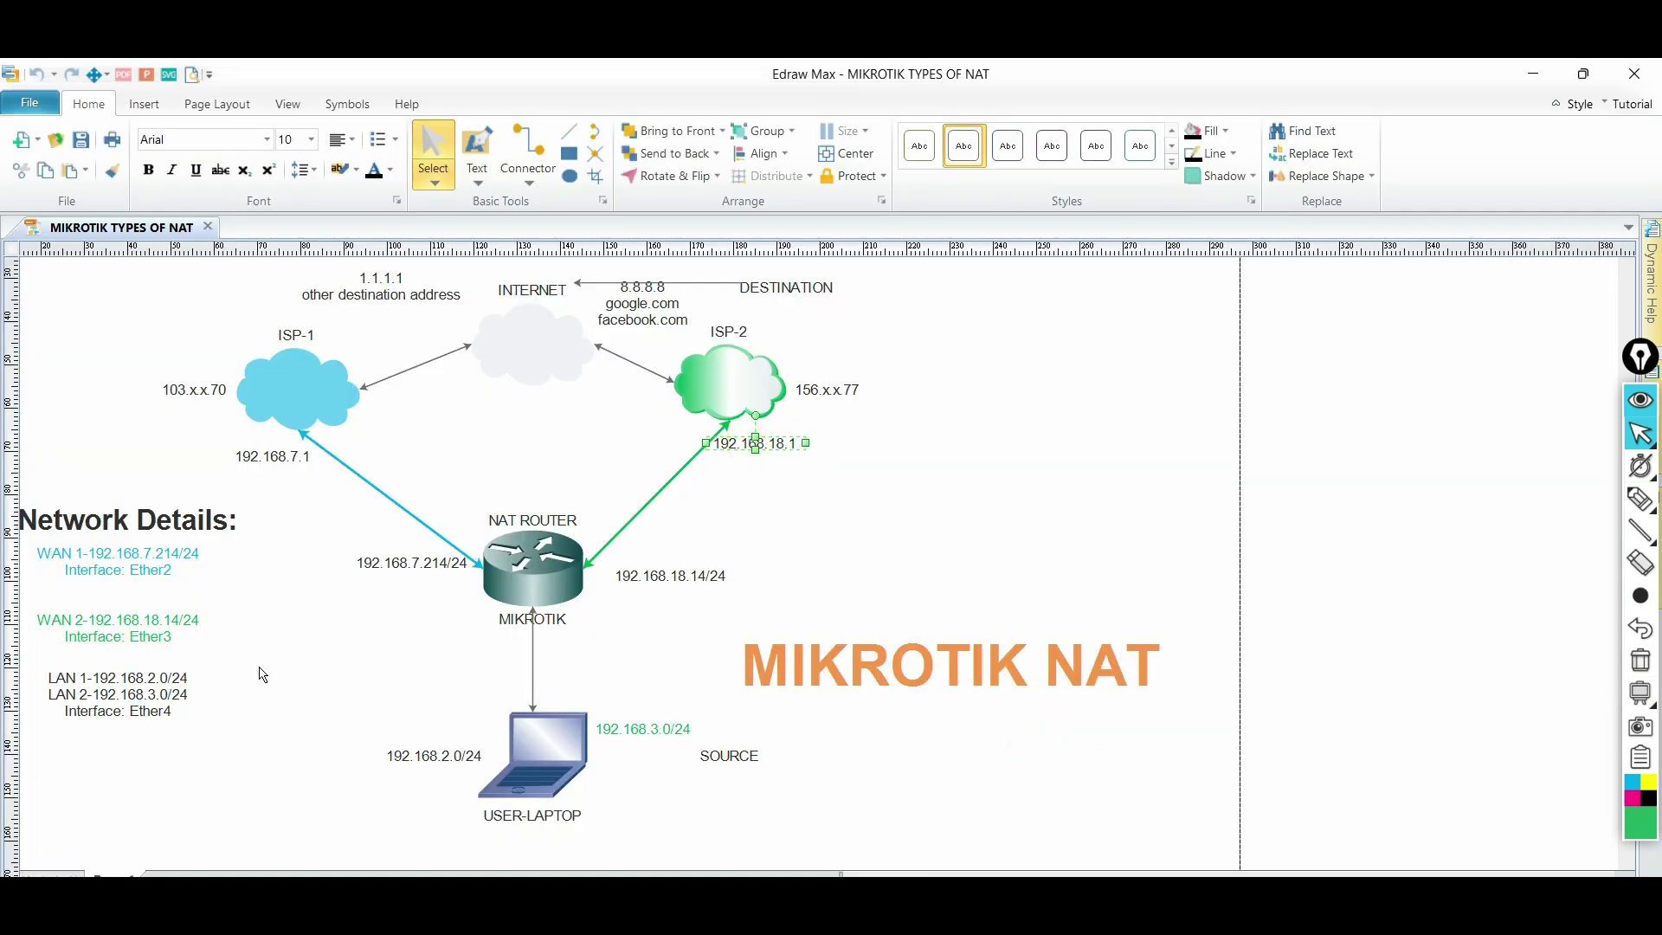
{"action": "key", "text": "alt+Tab"}
{"action": "type", "text": "tracert -d "}
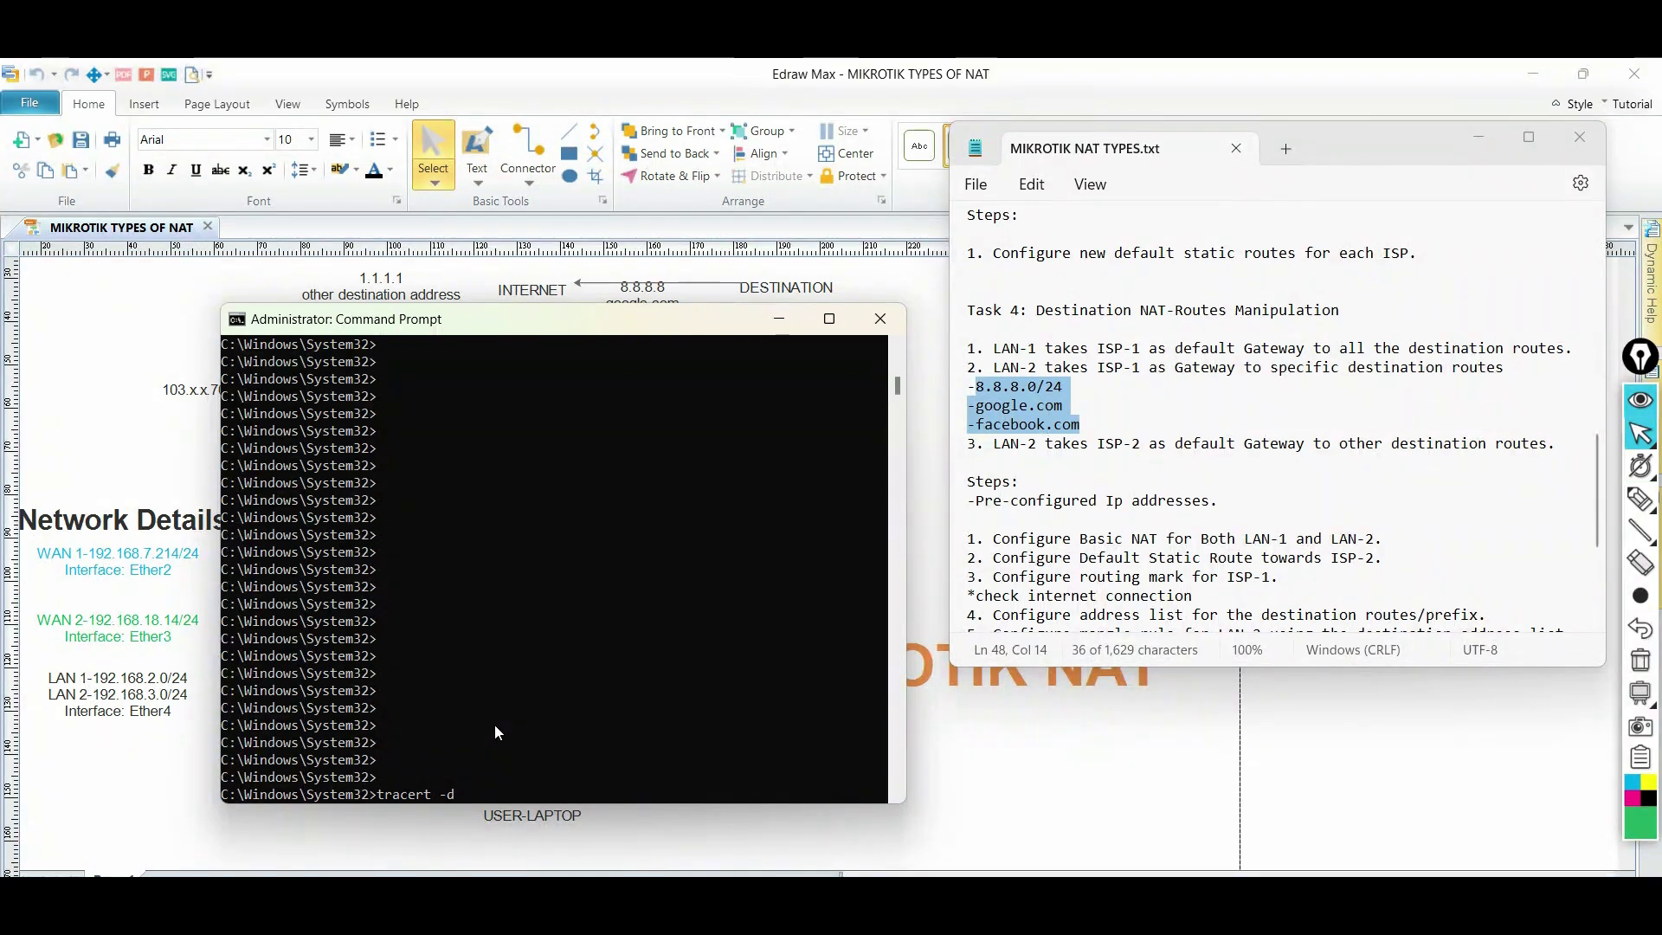
{"action": "type", "text": "yahoo.com"}
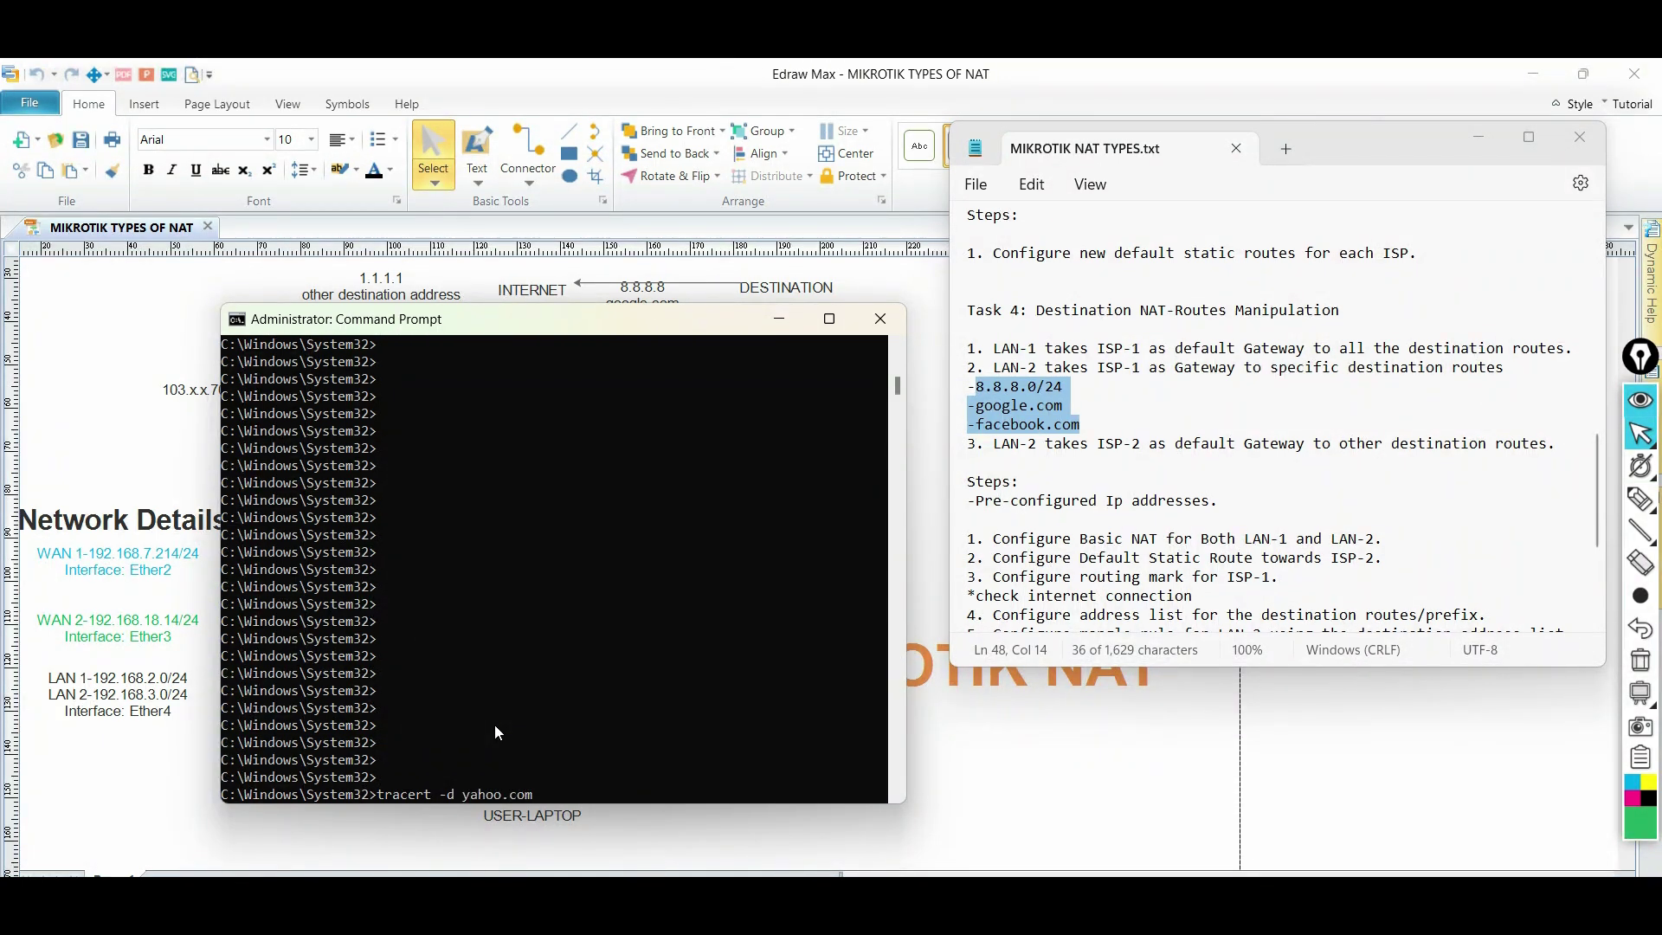
{"action": "key", "text": "Return"}
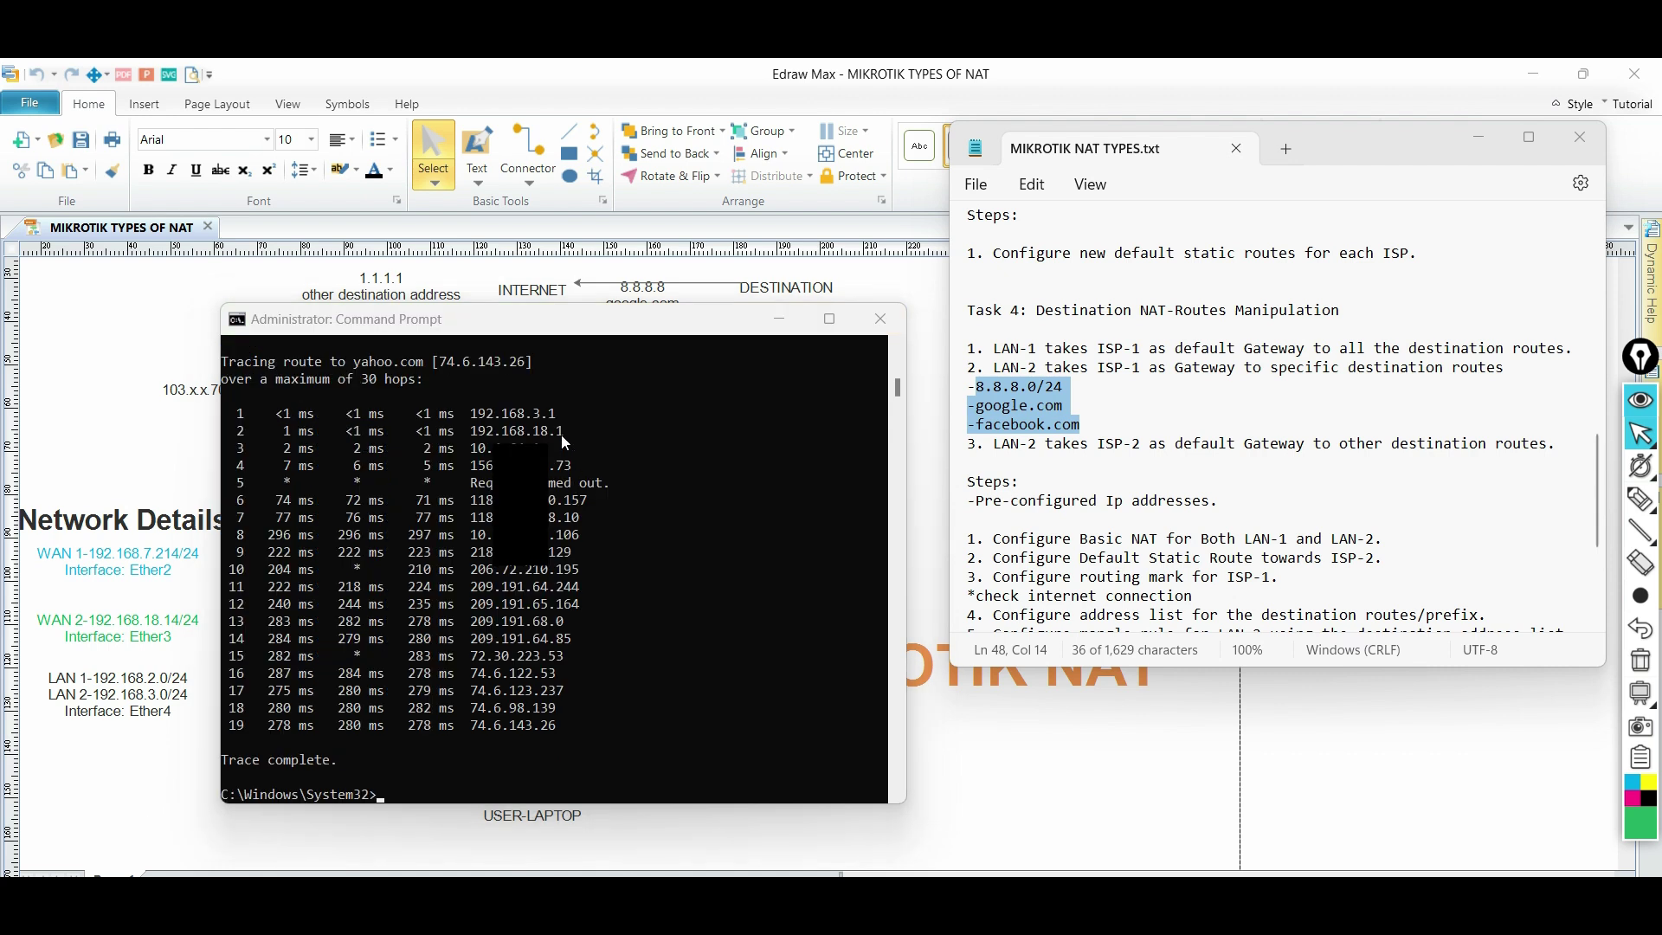
{"action": "left_click", "coordinate": [474, 430]}
{"action": "left_click_drag", "start_coordinate": [475, 432], "coordinate": [580, 438]}
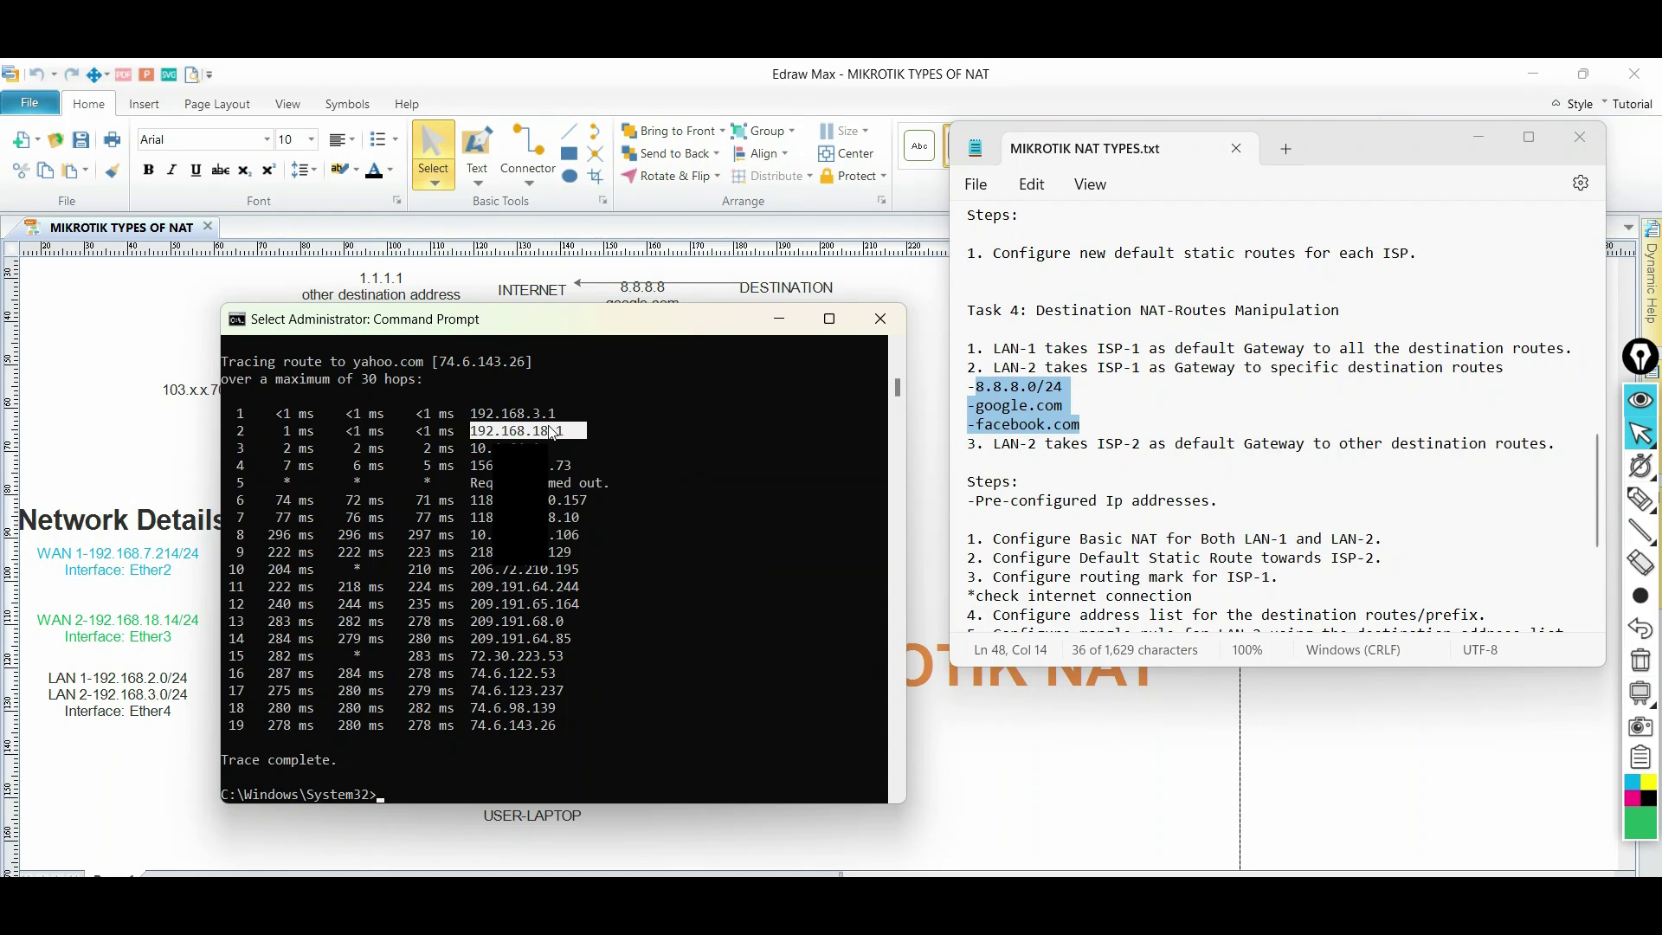
Step: Sketch the path from the laptop through ISP-2 to 1.1.1.1 on the diagram
{"action": "left_click", "coordinate": [993, 814]}
{"action": "left_click", "coordinate": [755, 443]}
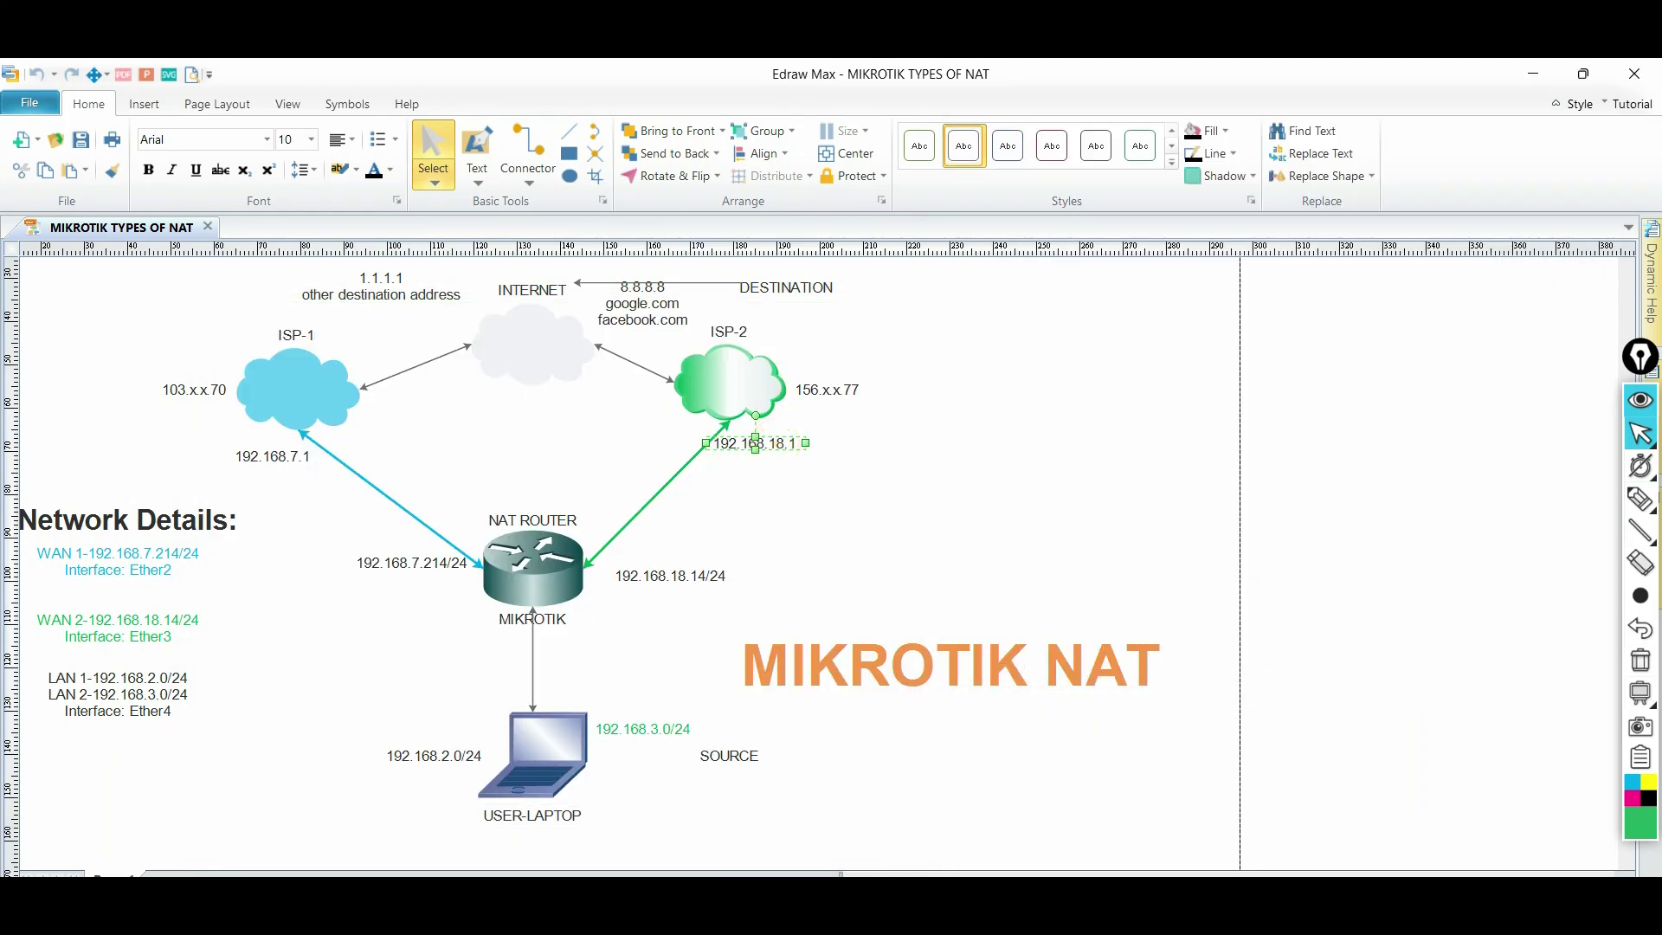
{"action": "left_click_drag", "start_coordinate": [609, 811], "coordinate": [437, 281]}
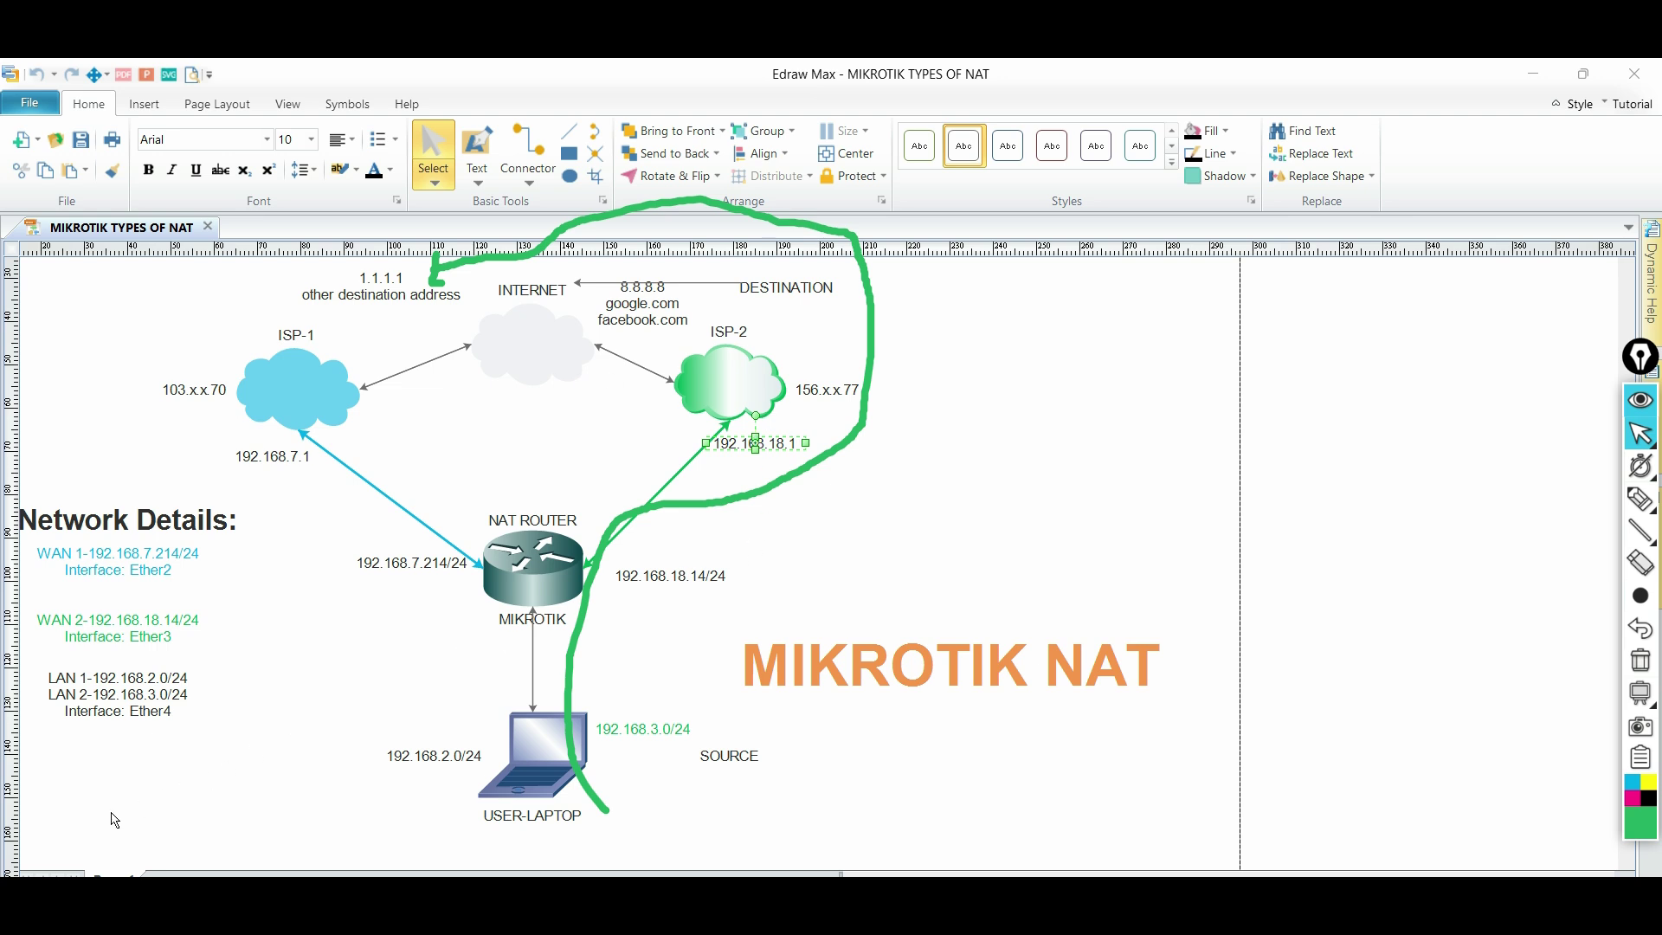
Step: Select the four LAN2-via-WAN1 entries and highlight the ISP-1 and ISP-2 requirements in the notes
{"action": "key", "text": "alt+Tab"}
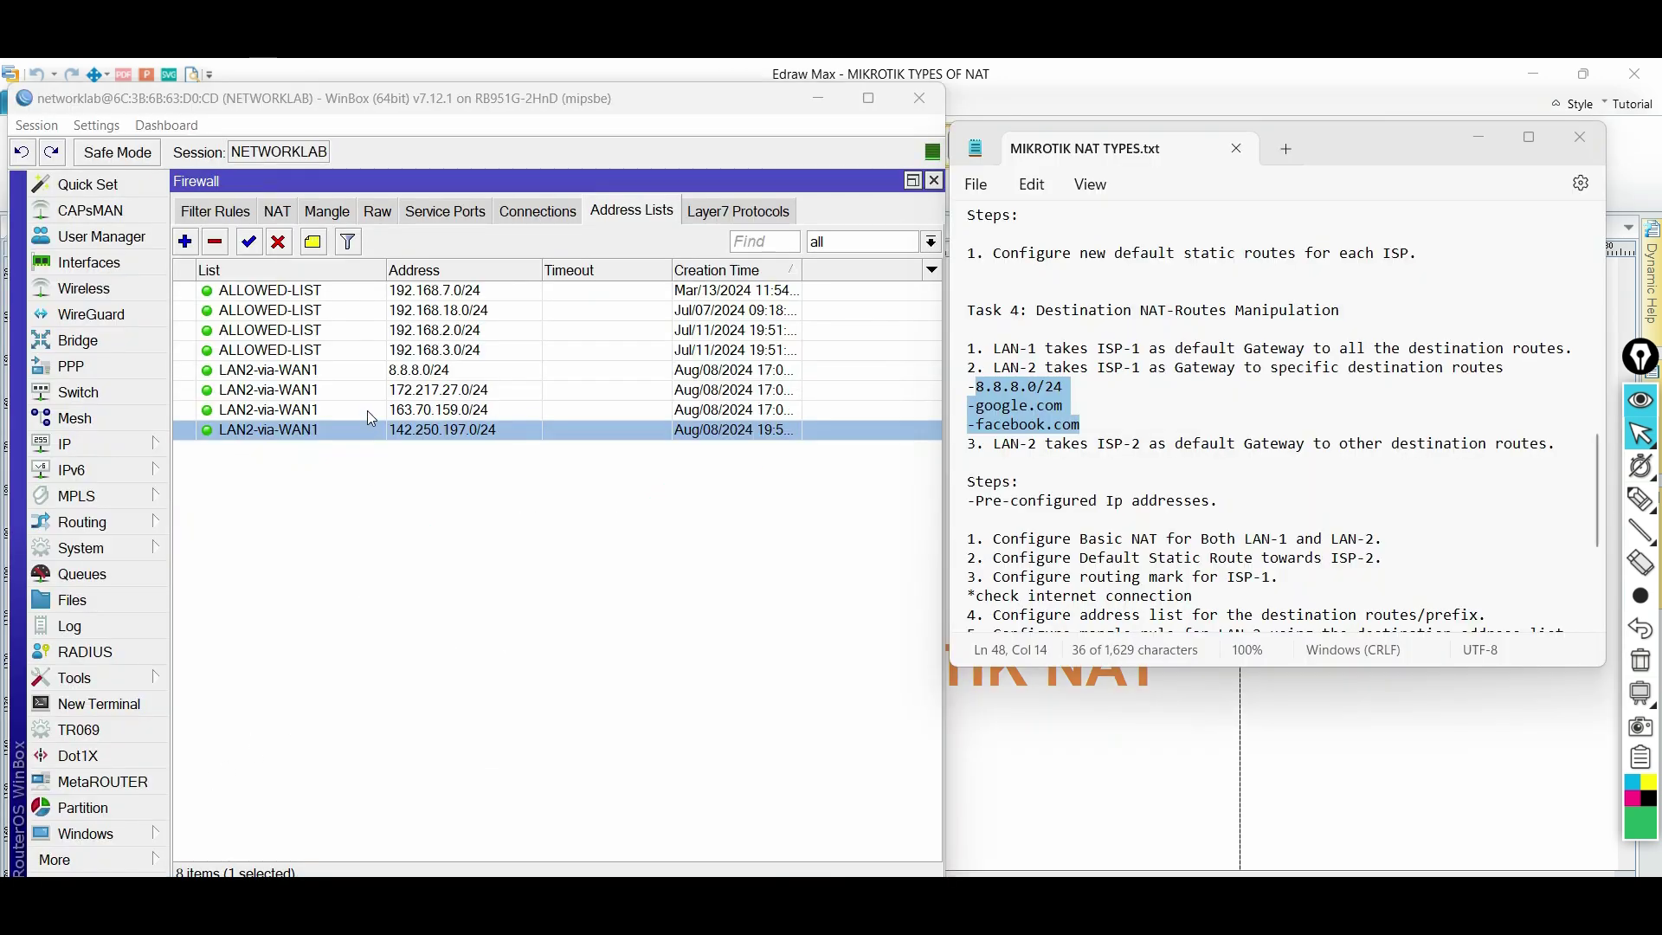
{"action": "key", "text": "shift+Down"}
{"action": "key", "text": "shift+Down"}
{"action": "key", "text": "shift+Down"}
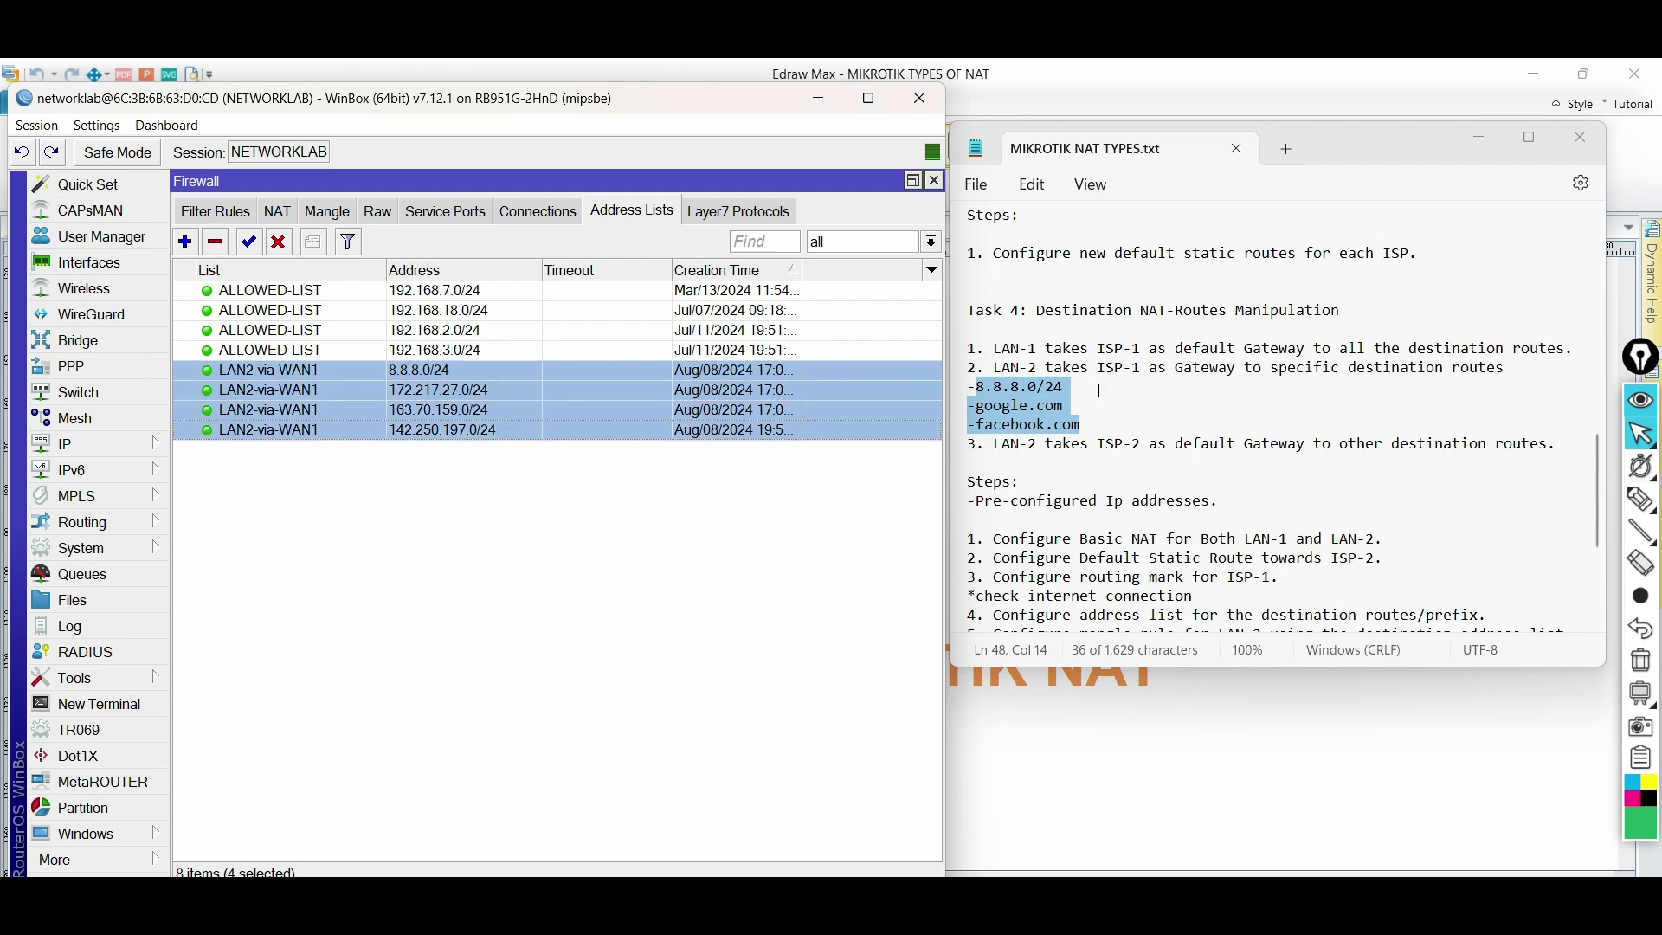
{"action": "left_click_drag", "start_coordinate": [1089, 434], "coordinate": [978, 383]}
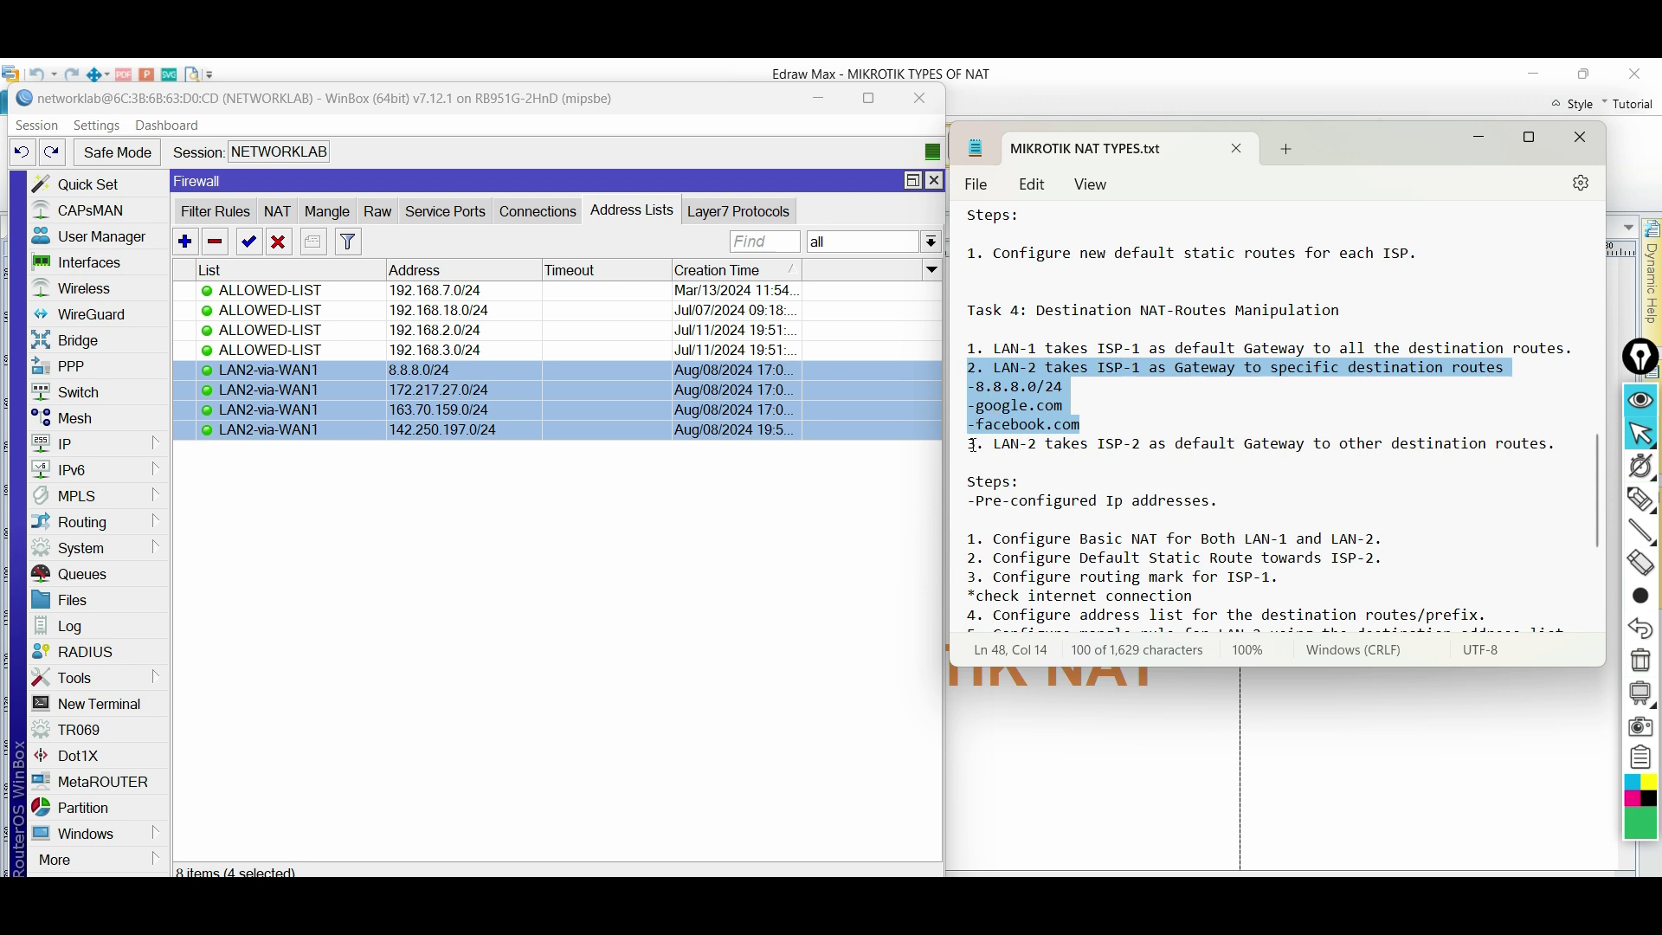
{"action": "left_click_drag", "start_coordinate": [971, 445], "coordinate": [1556, 451]}
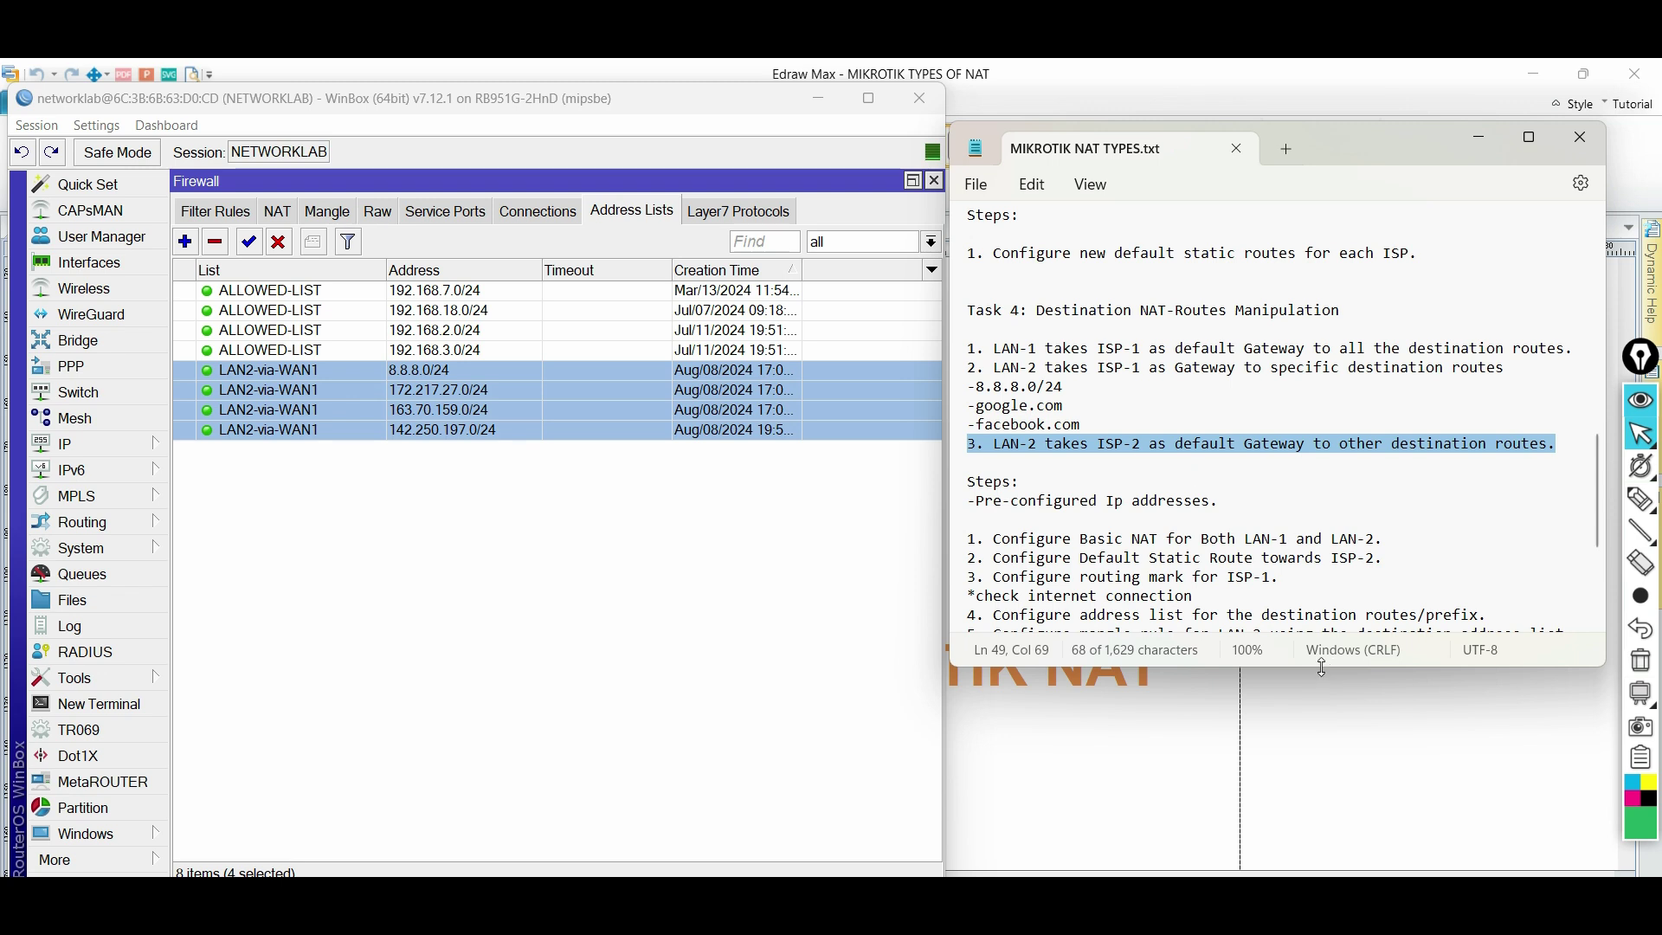
Step: Enlarge the notes to show steps 5–7 and highlight all configuration steps
{"action": "left_click_drag", "start_coordinate": [1323, 667], "coordinate": [1328, 756]}
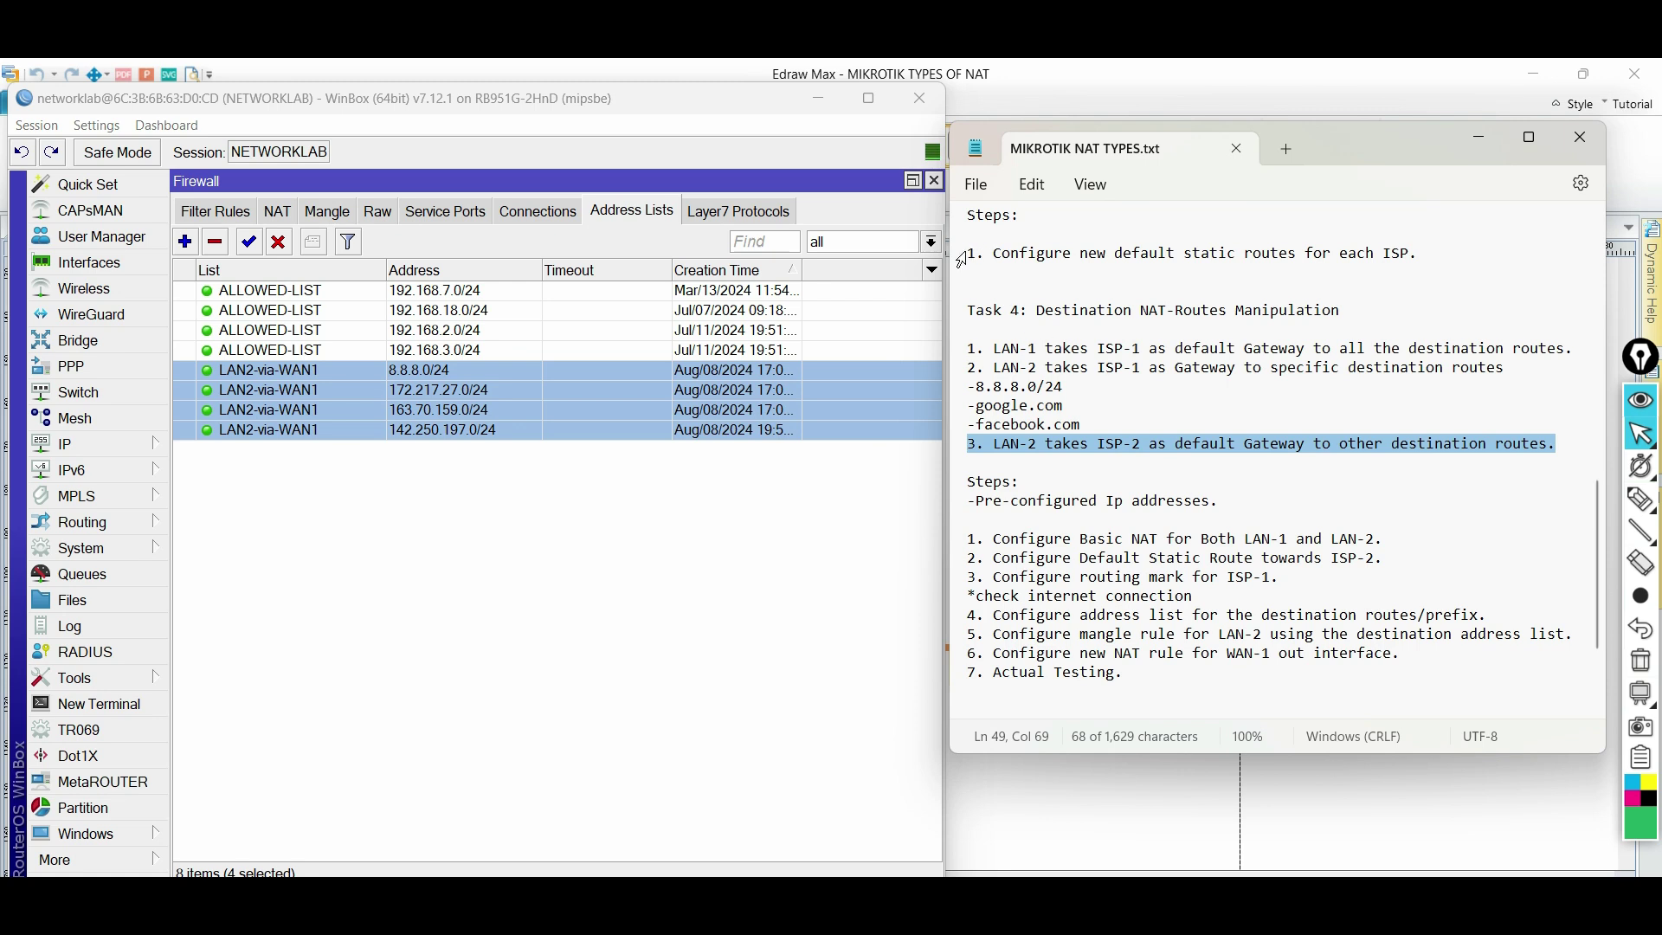
{"action": "left_click_drag", "start_coordinate": [970, 252], "coordinate": [1239, 688]}
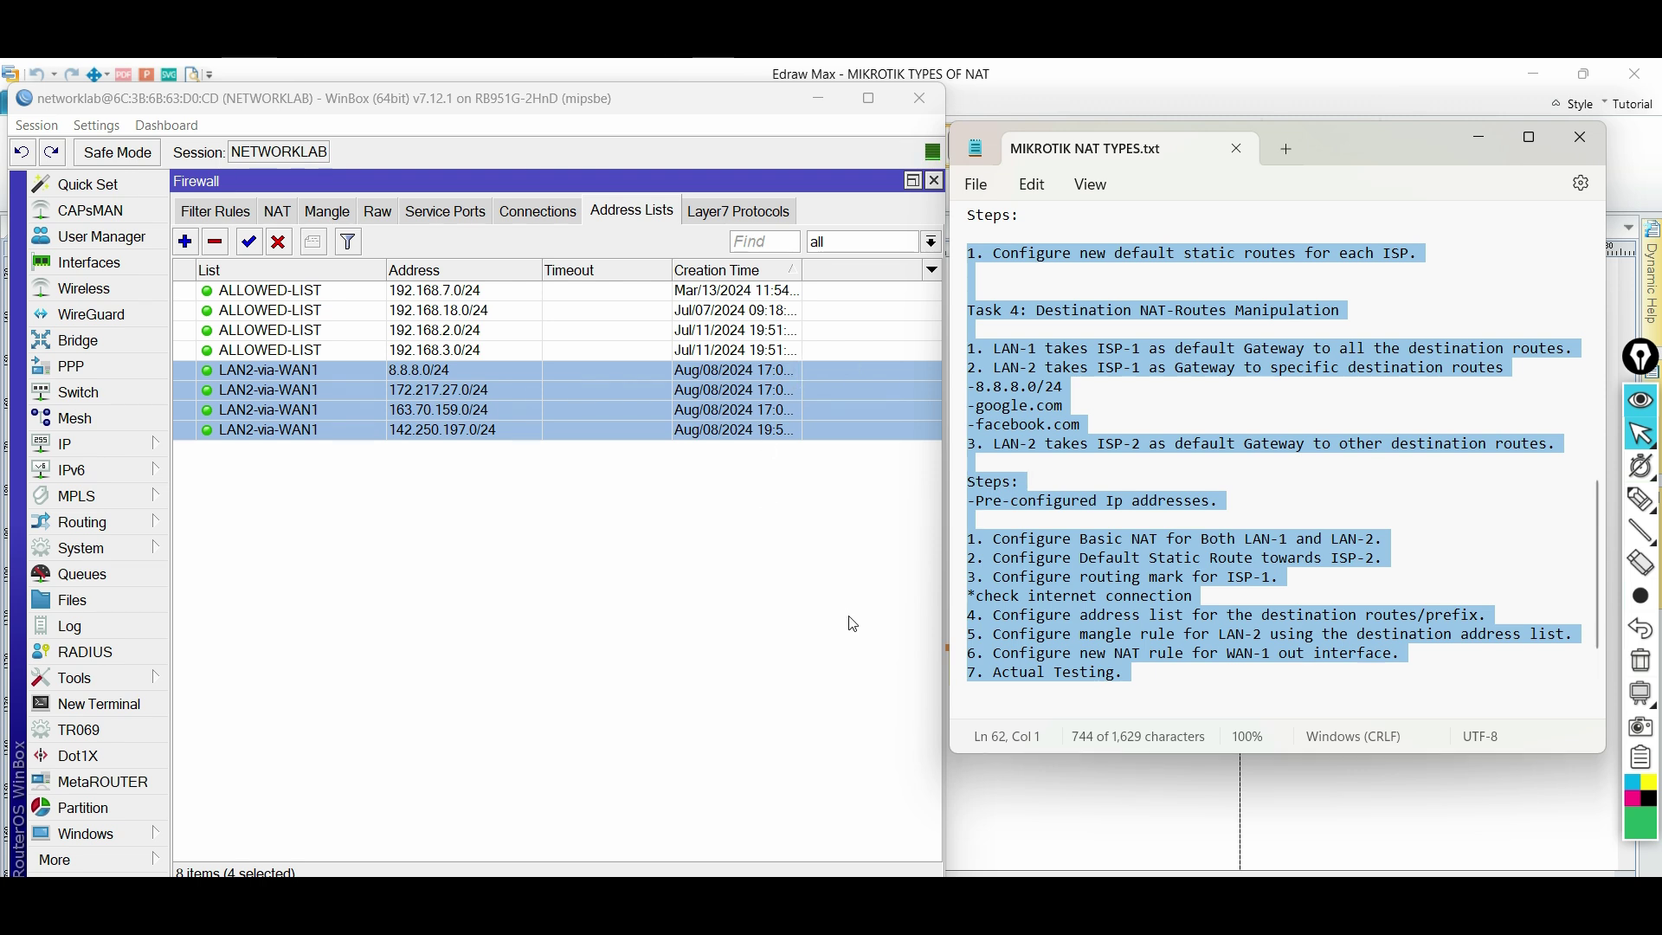
{"action": "left_click", "coordinate": [1082, 827]}
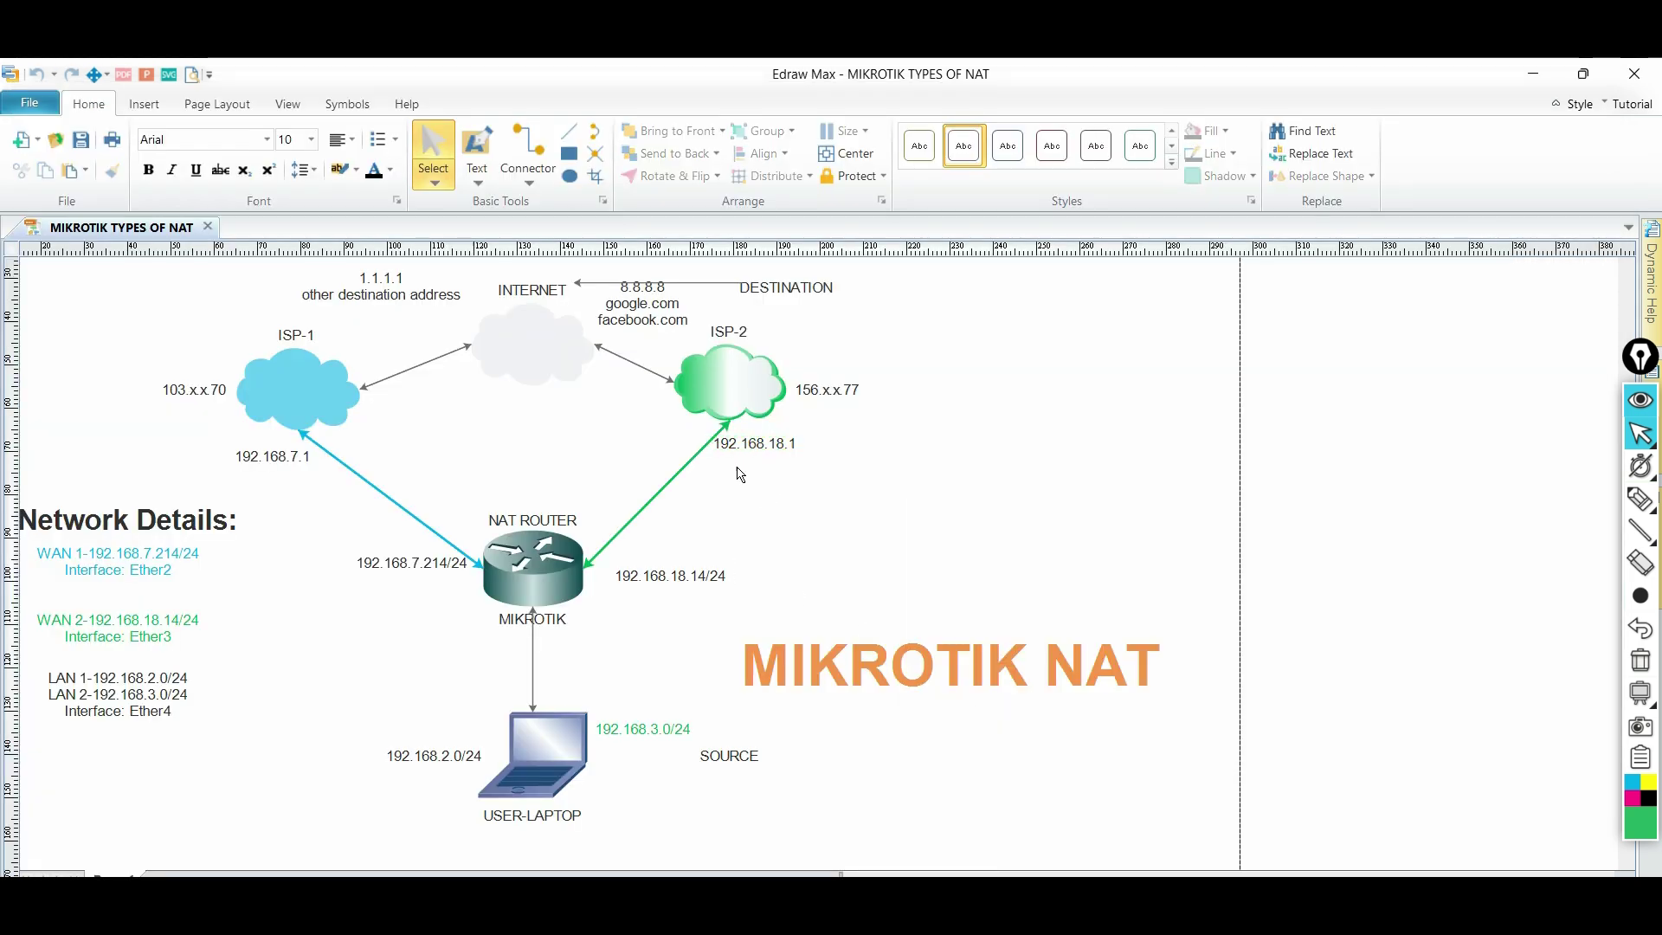